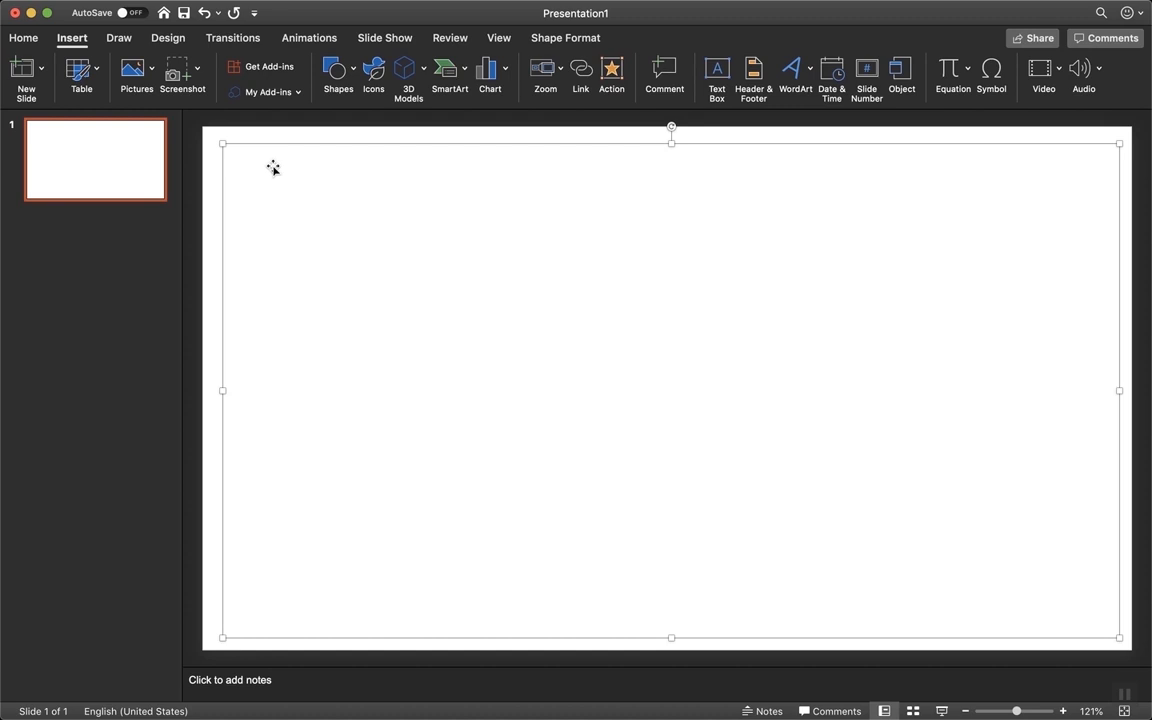
Centre-align the text in the slide's text box for the heading
left_click(22, 38)
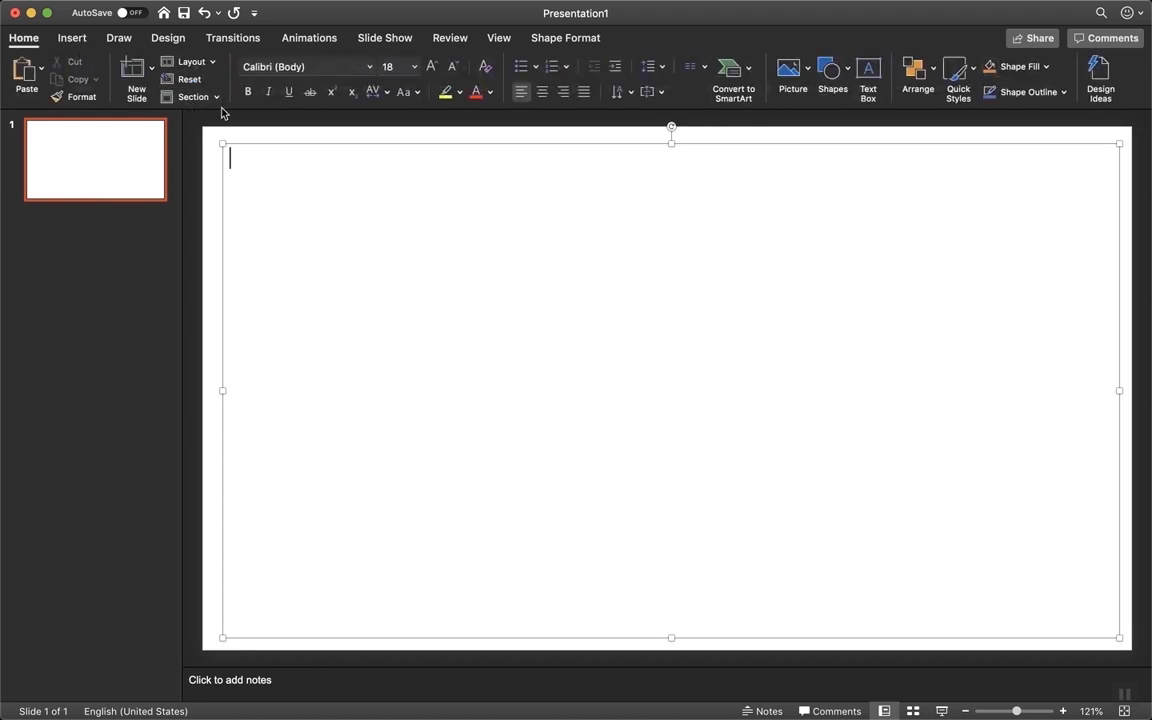
left_click(541, 92)
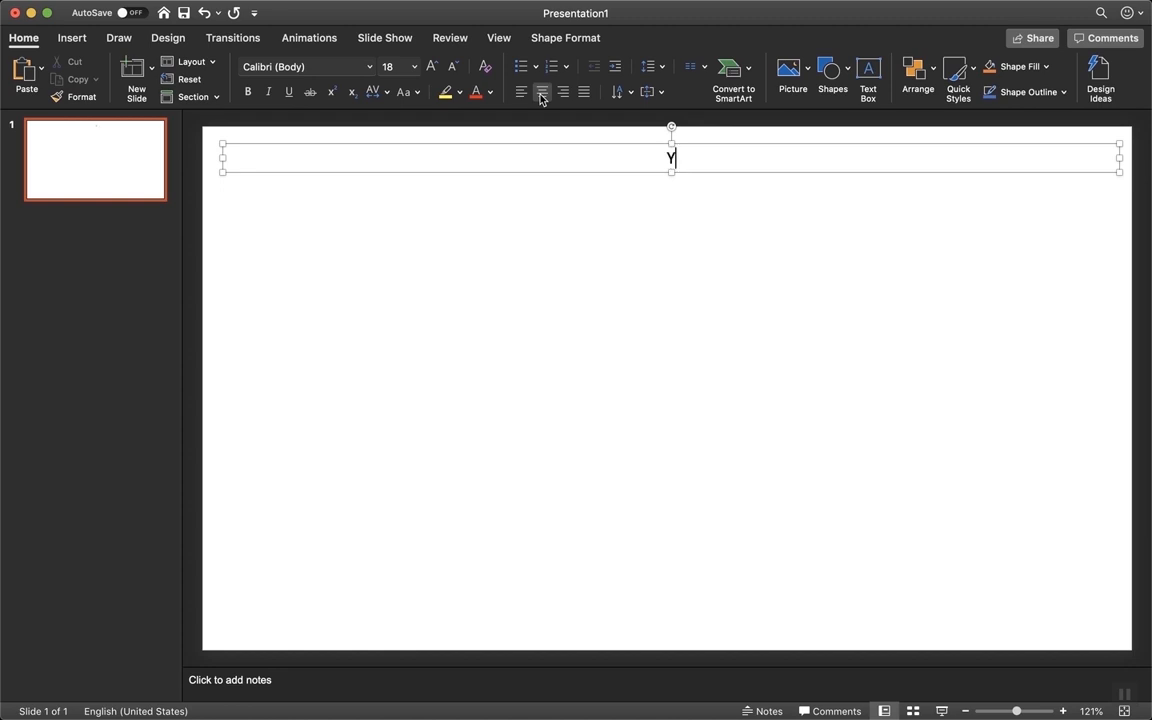
Complete the heading as YEXCAMP and start a new line below it
type("X")
type("CAMP")
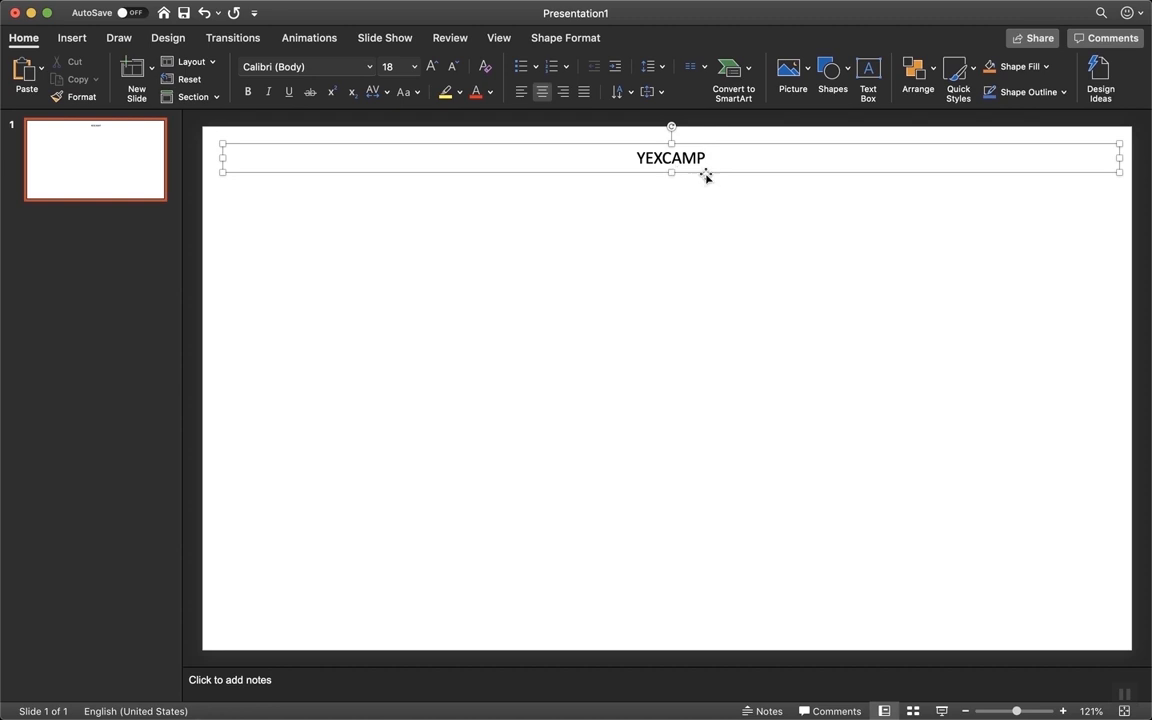
key("Return")
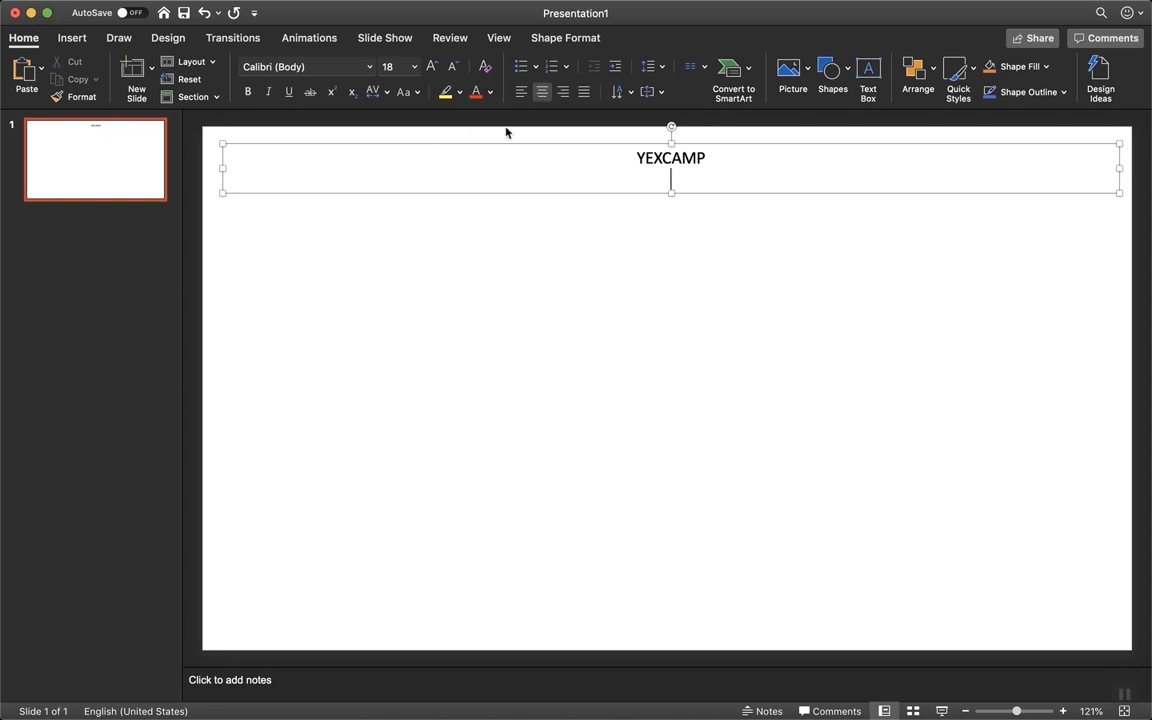
Left-align a new line and add dash items CONTENT WEBSITE (LOTS OF PICTURES) and ABOUT THE BRAND
left_click(520, 93)
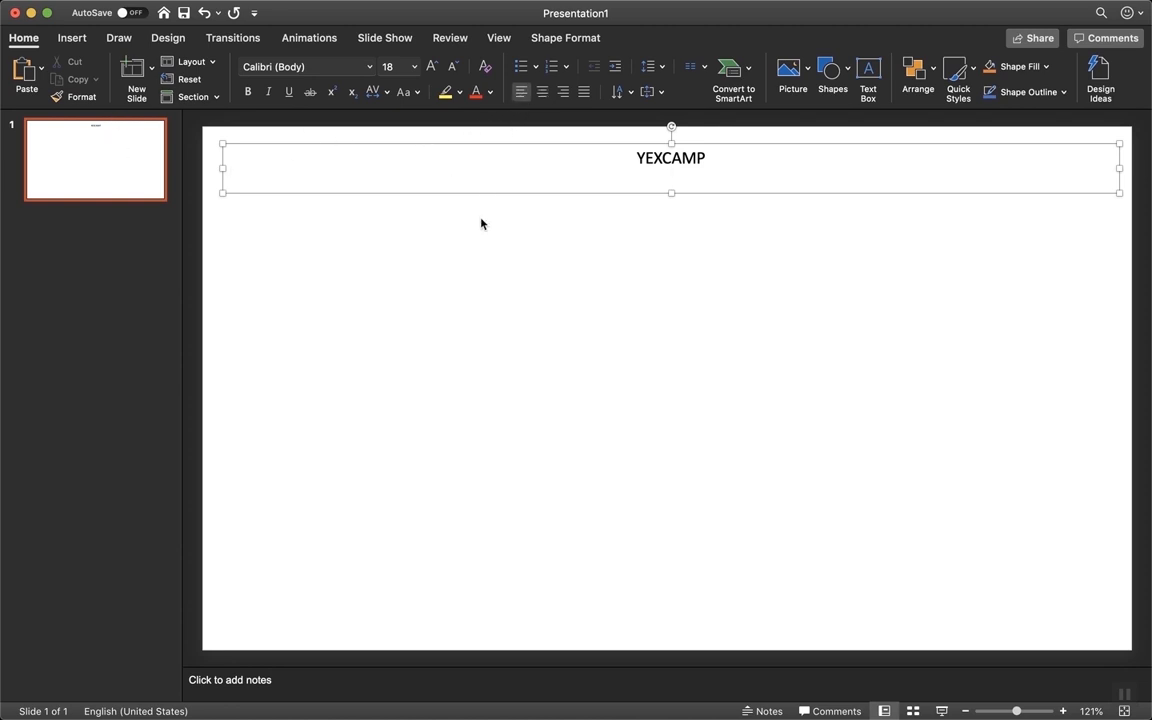
key("Return")
type("- ")
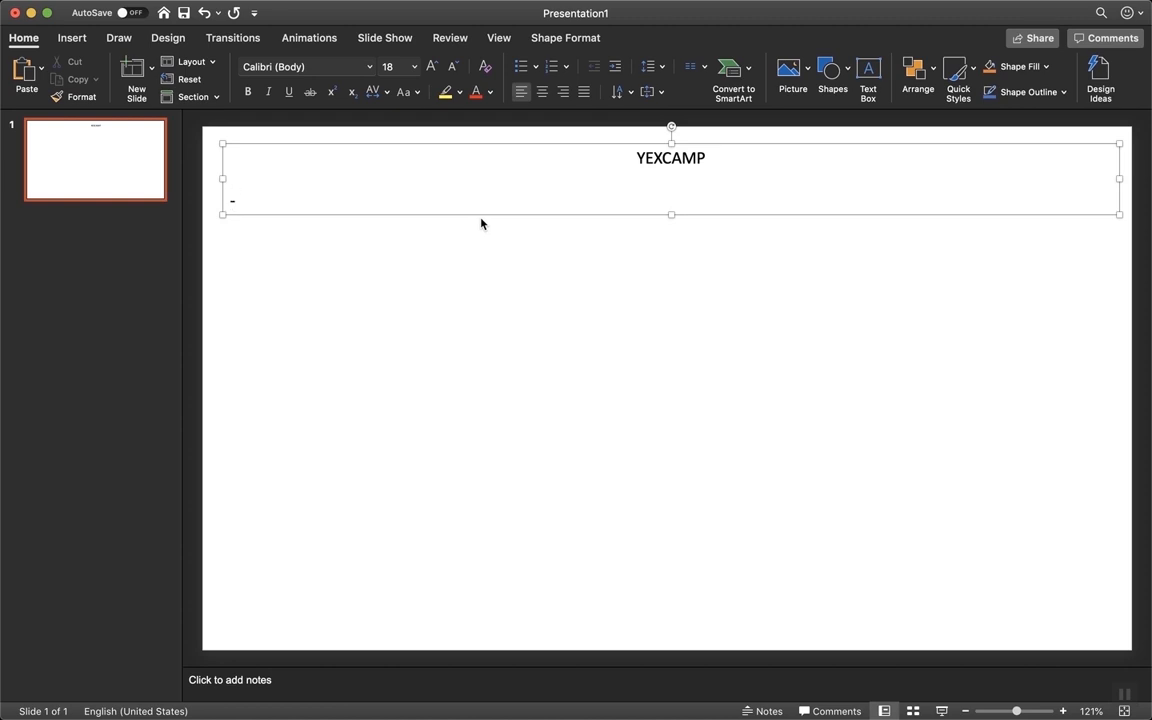
type("CONTENT WEBSITE (LOTS ")
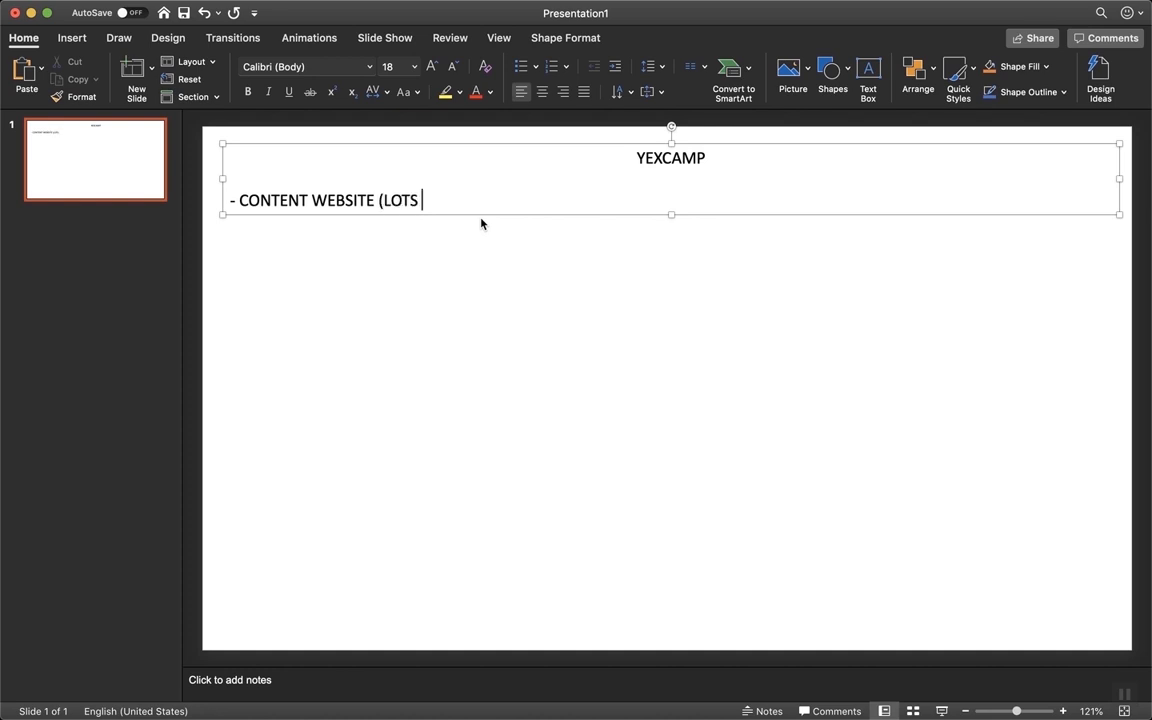
type("OF PICTURES)")
key("Return")
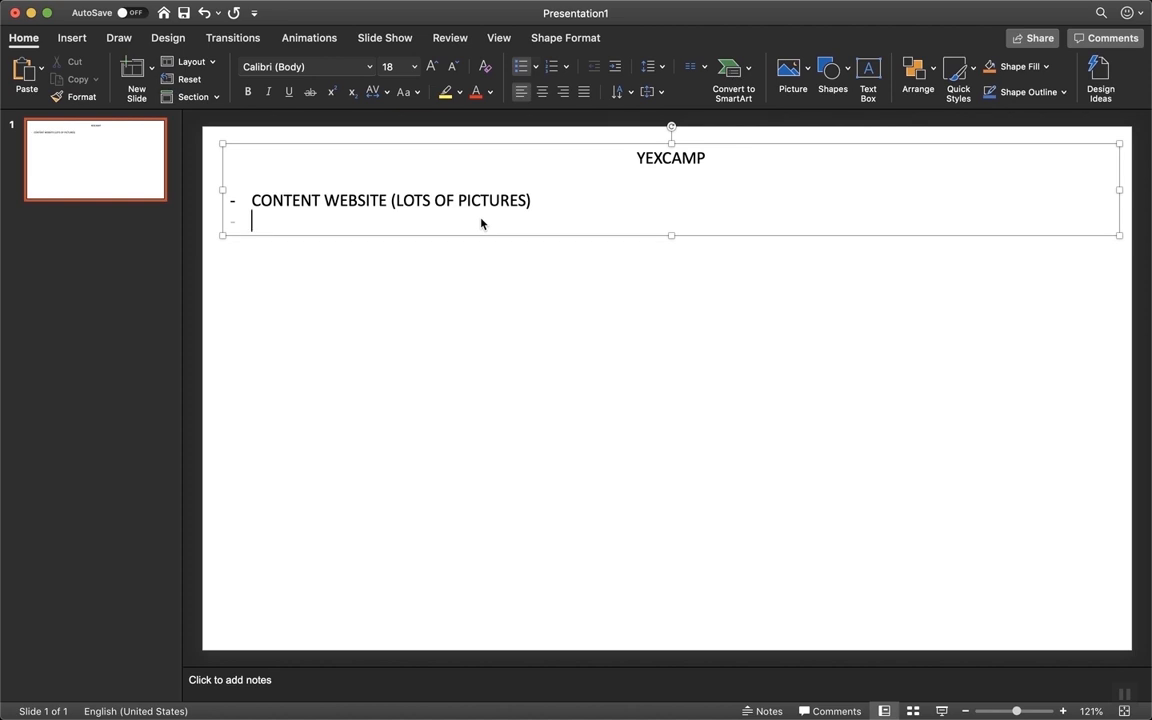
type("ABOUT THE BR")
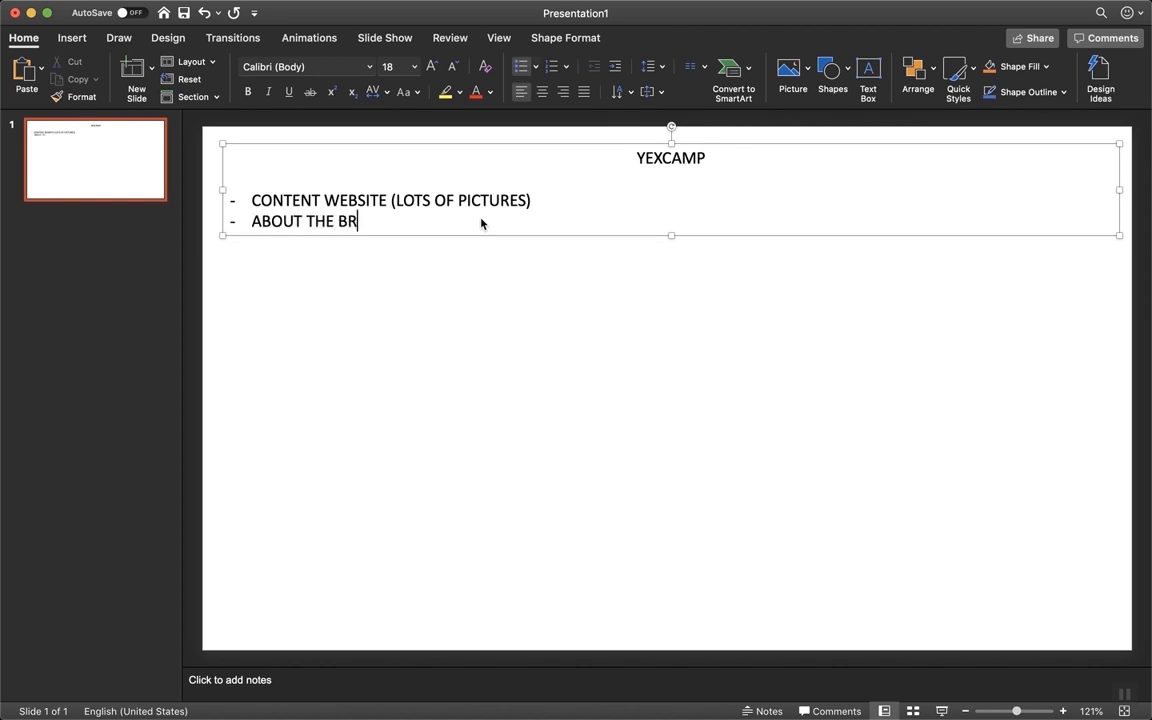
type("AND")
key("Return")
Add items WHAT THE BRAND DOES, WHERE THE BRAND IS LOCATED, ETC and THE LOGO OF THE BRAND
type("WHAT THE BRAND DOES")
key("Return")
type("WHERE THE BRAND IS LOCATED")
key("Return")
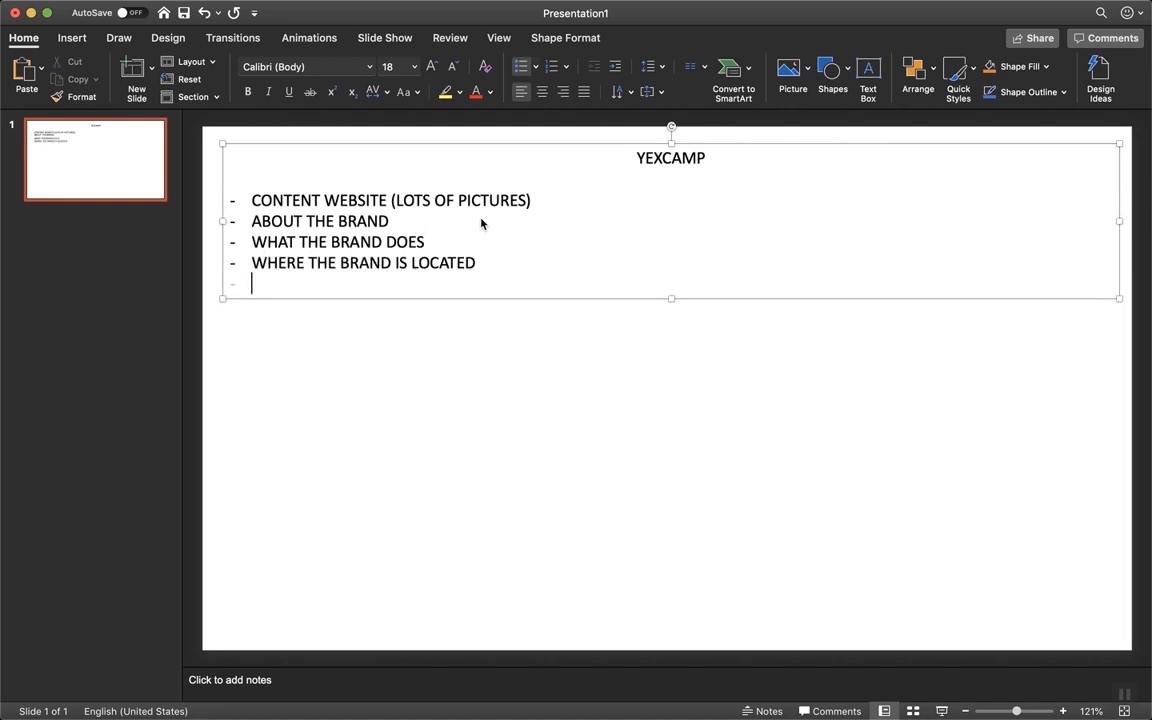
type("ETC")
key("Return")
key("Return")
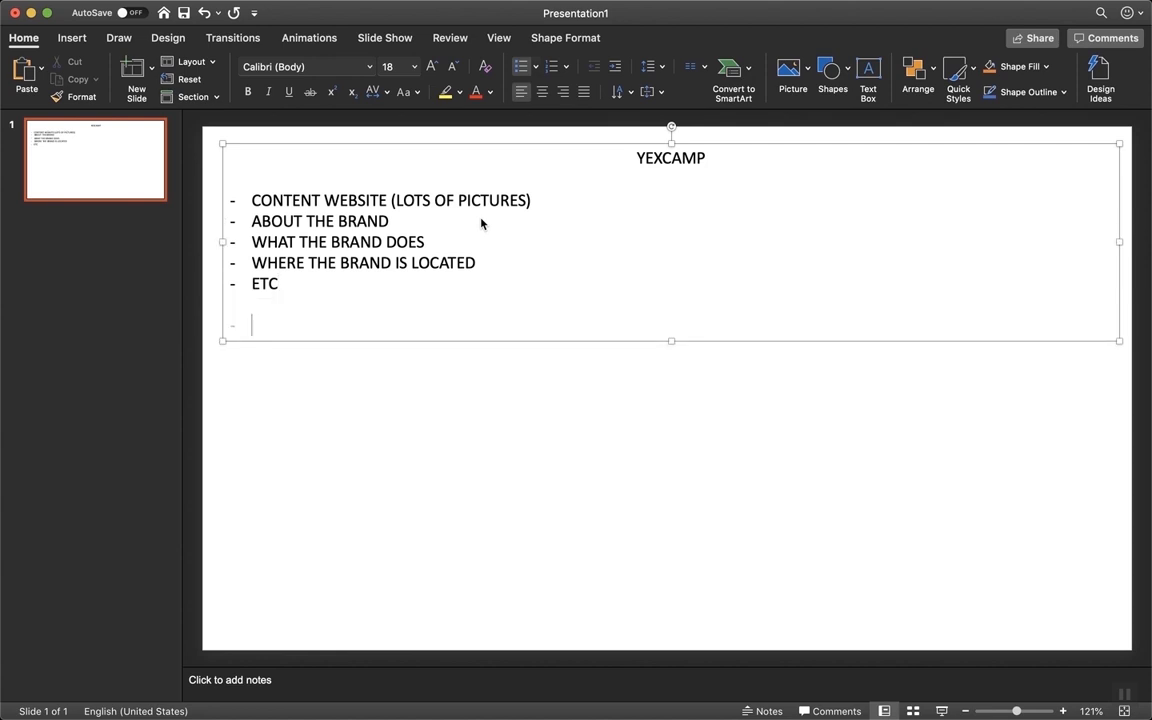
type("THE LOGO OF THE BRAND")
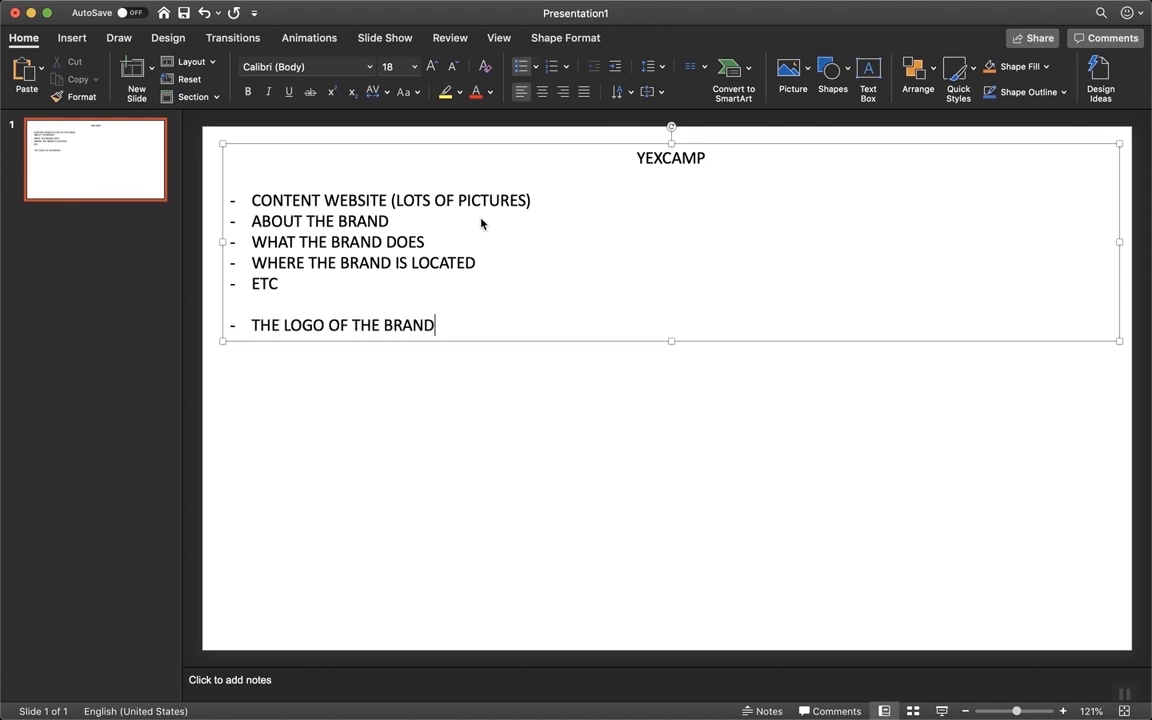
key("Return")
key("Return")
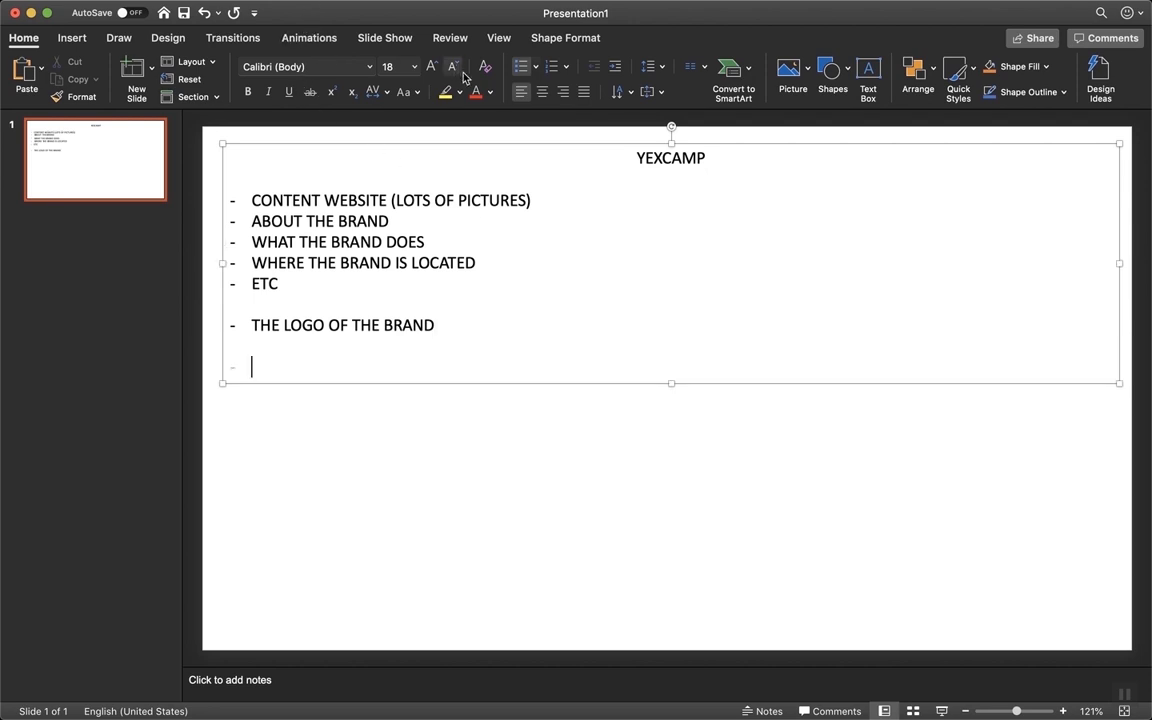
Add a centred WHAT THEY WANT heading line with its bullet removed
left_click(542, 91)
type("WHAT THEY WANT")
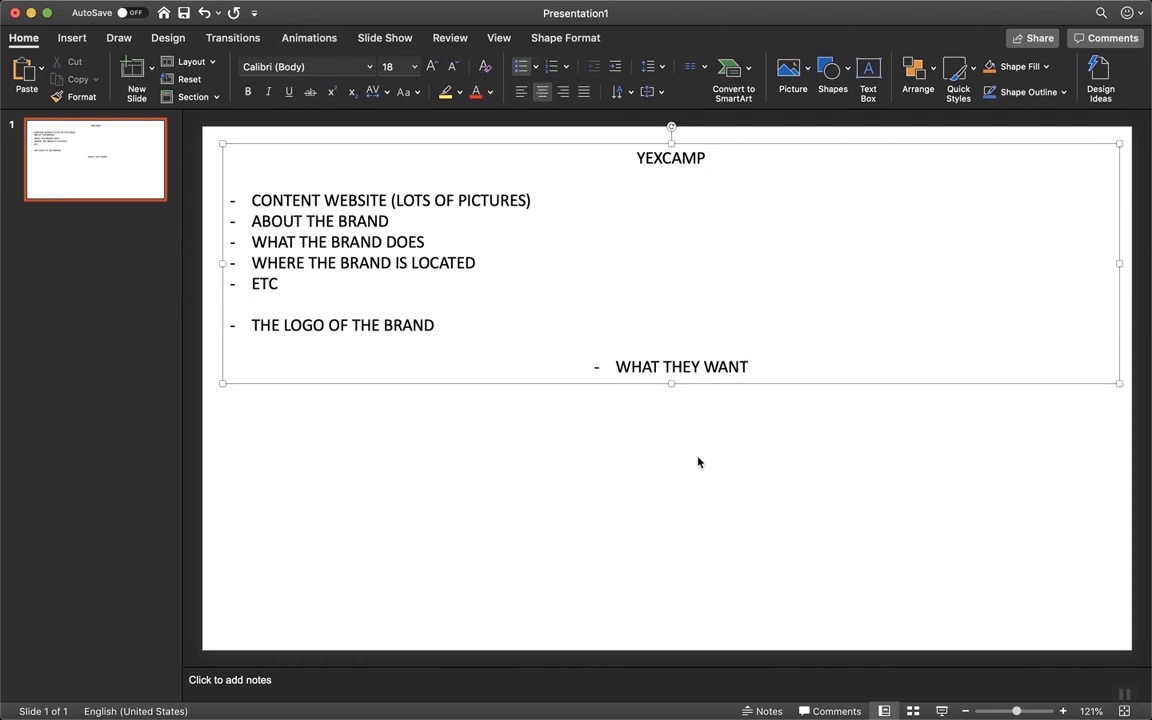
left_click(607, 368)
key("BackSpace")
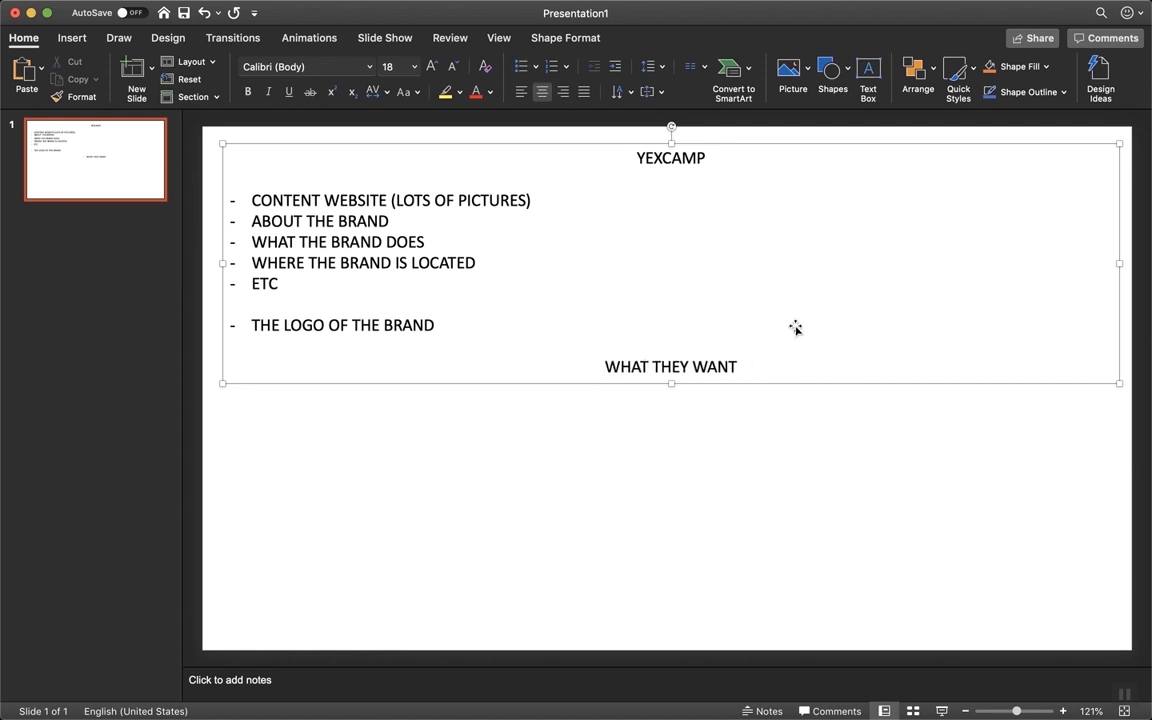
left_click(761, 375)
left_click(739, 368)
key("Return")
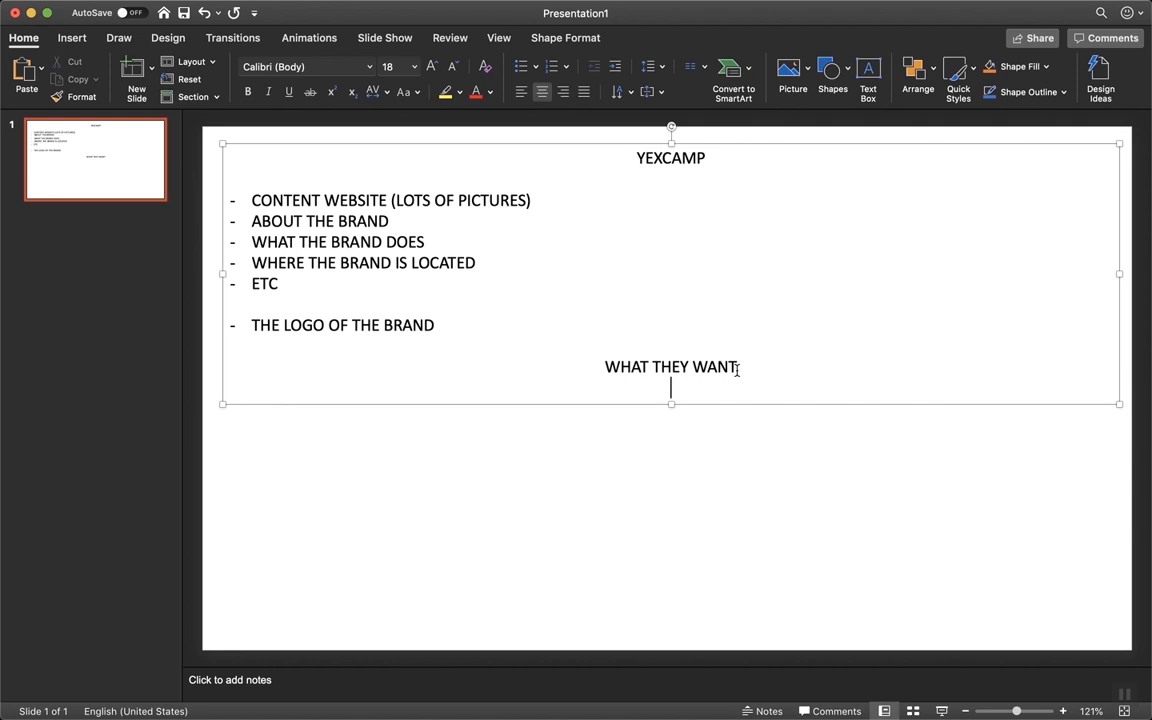
Add left-aligned bullets SECTION WHERE DONATIONS CAN BE MADE and SECTION WHERE PICTURES CAN BE DISPLAYED
left_click(521, 91)
type("-")
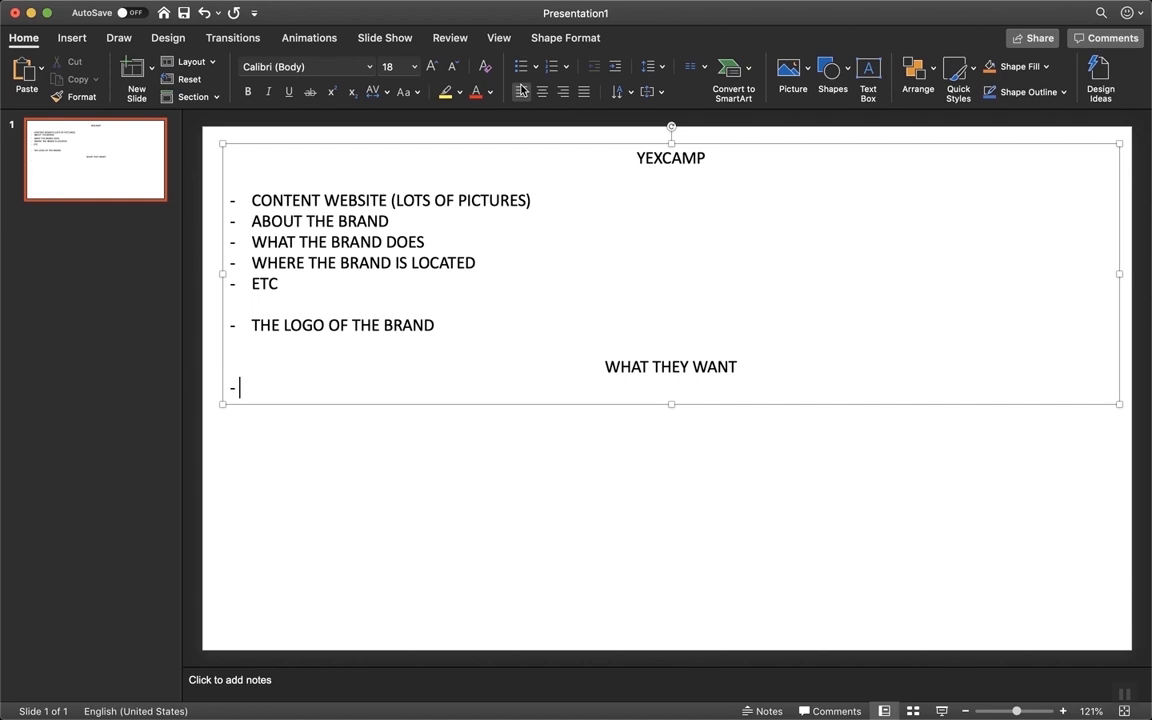
type("D")
key("BackSpace")
type("SECTION WHERE DONATIONS CAN BE MADE")
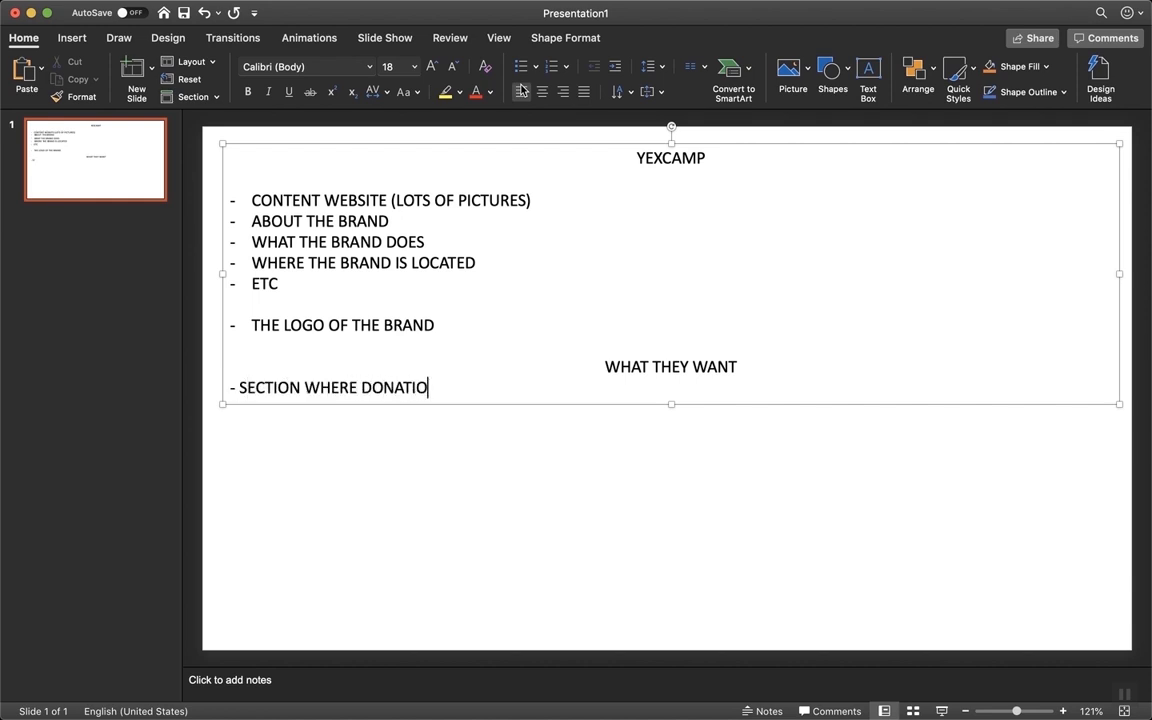
key("Return")
type("SECTION ")
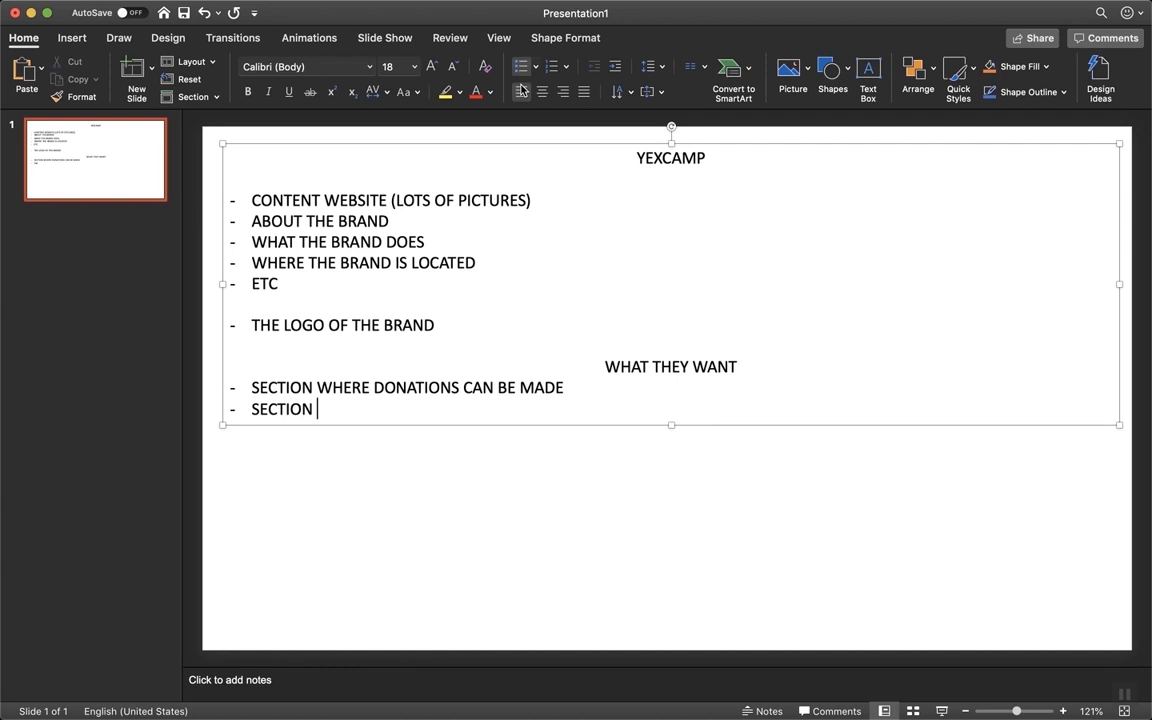
type("WHER")
key("BackSpace")
type("ERE PICTURES CAN")
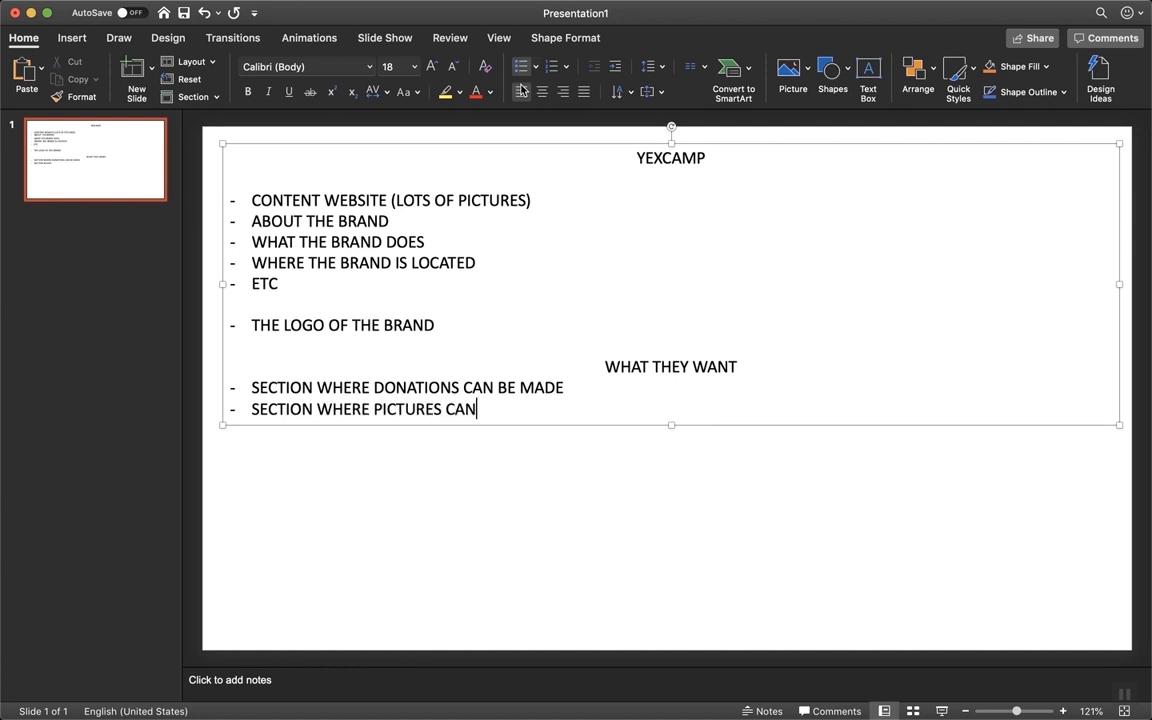
type(" BE DISPLAYED")
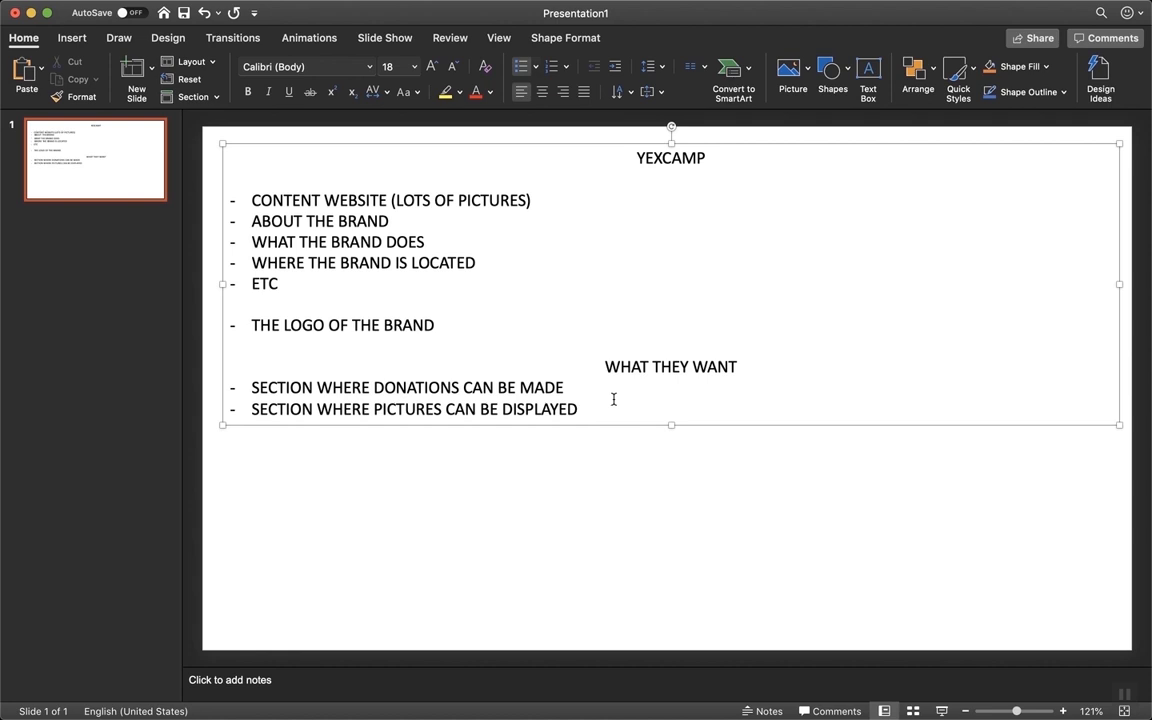
Add the bullet TYPE OF WEBSITE - NON-PROFIT ORGANIZATION and deselect the text box
key("Return")
key("Return")
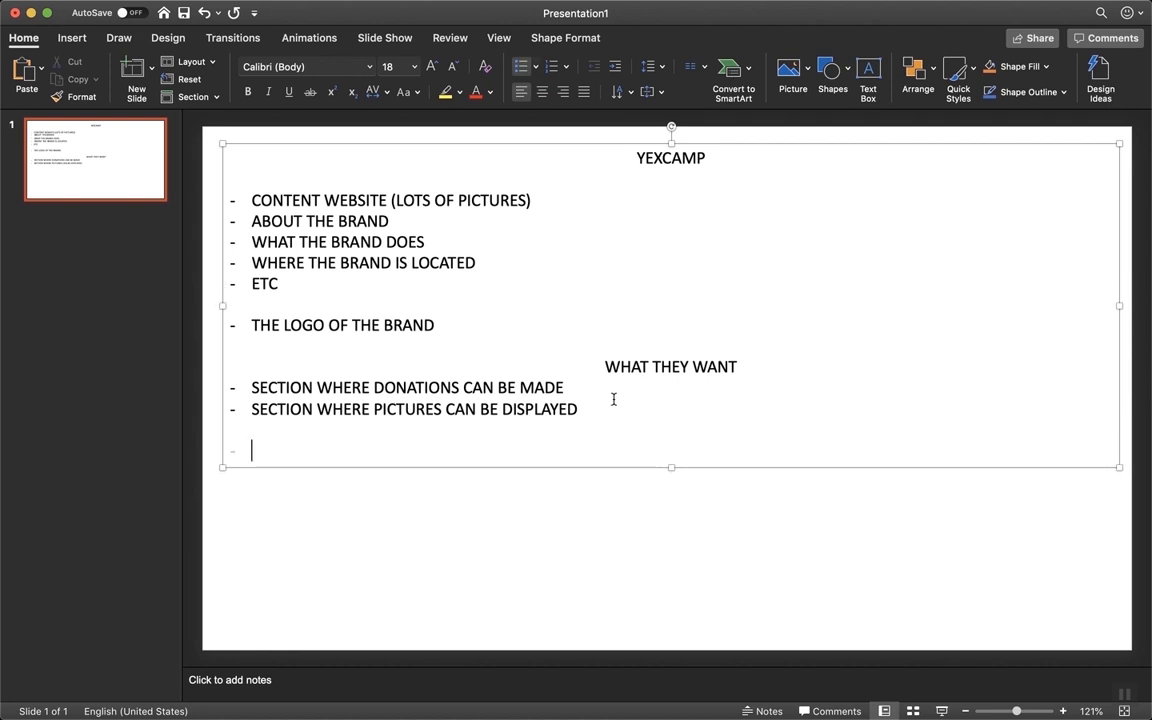
type("TYPE OF WEBSITE - NOT")
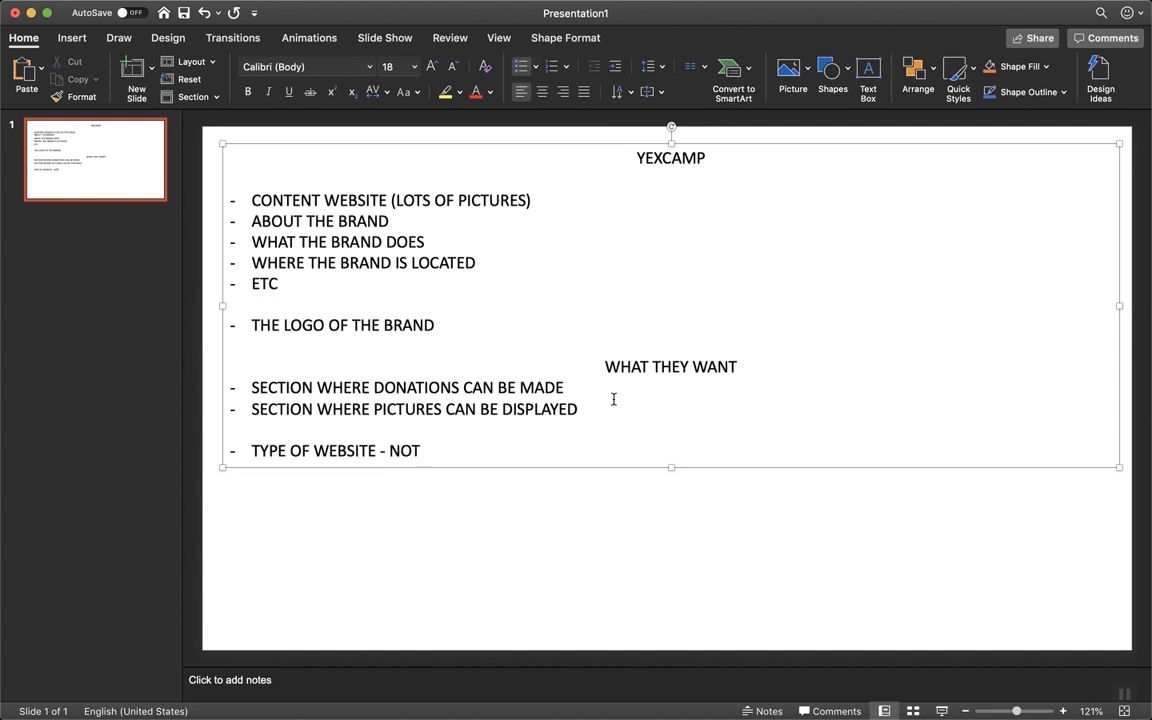
key("BackSpace")
type("N PROF")
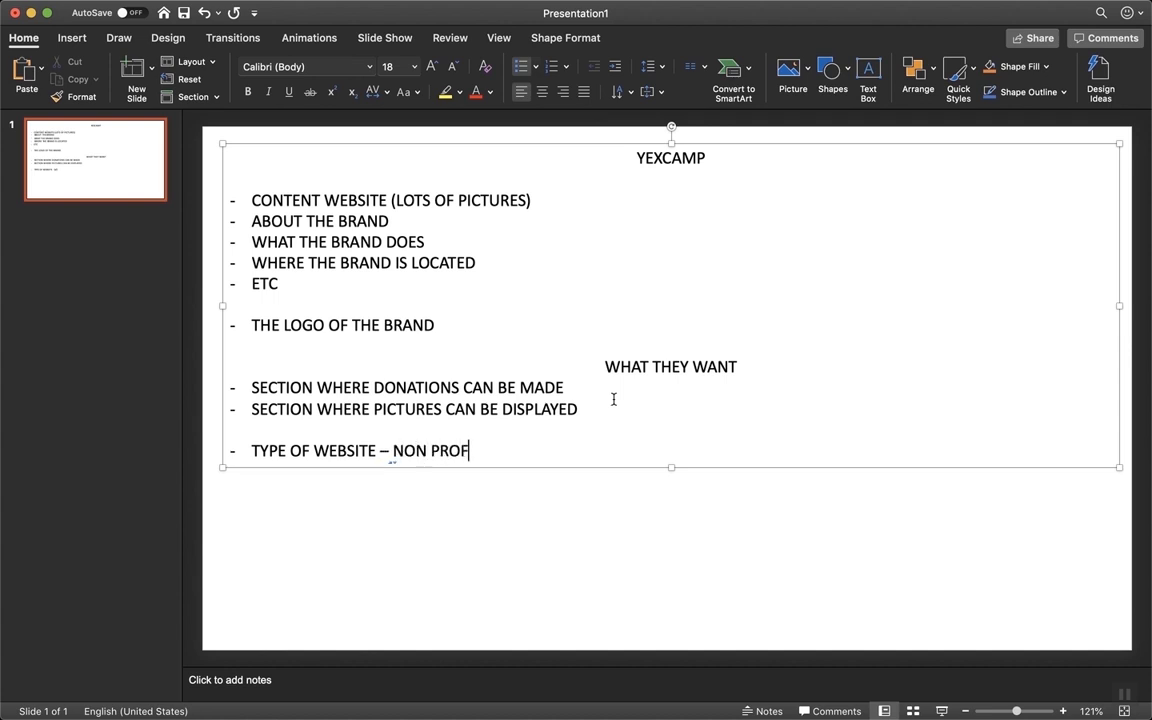
type("IT ORGANIZATION")
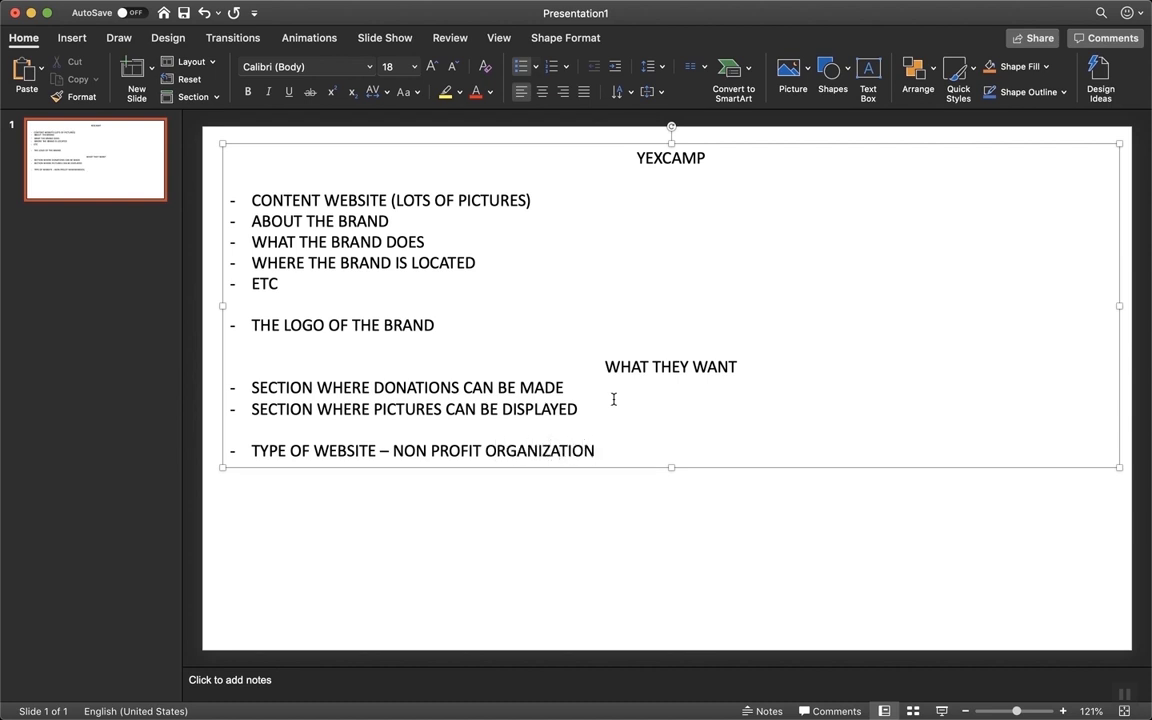
left_click(702, 336)
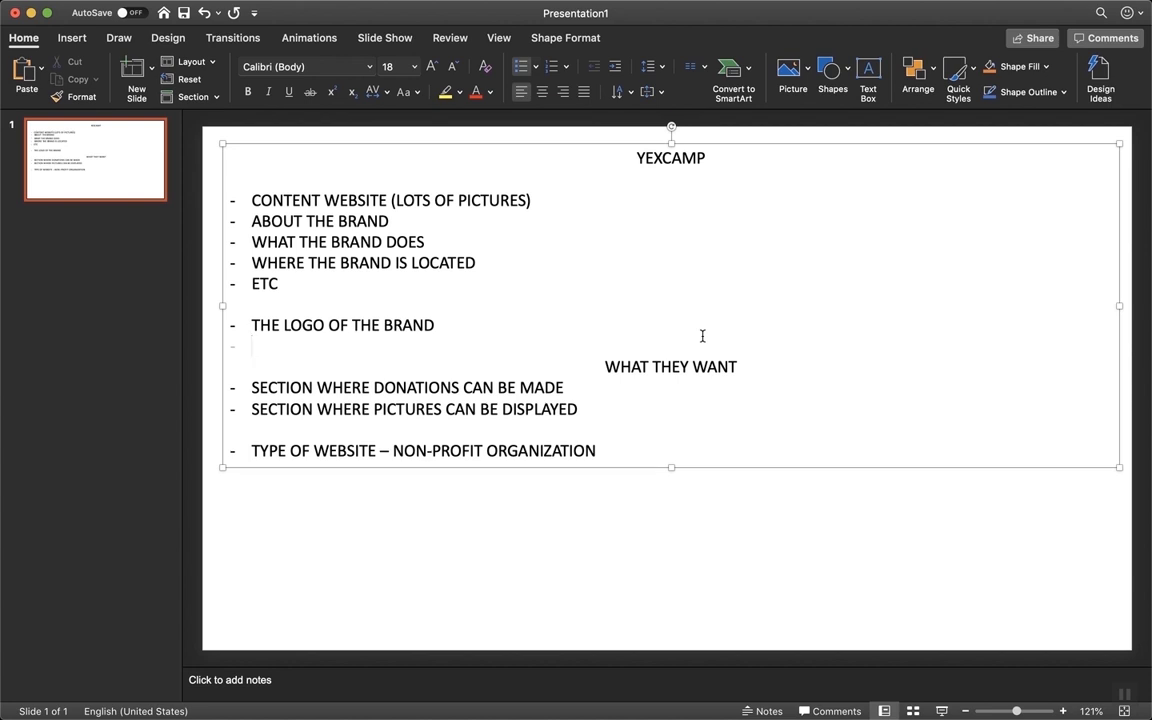
left_click(789, 566)
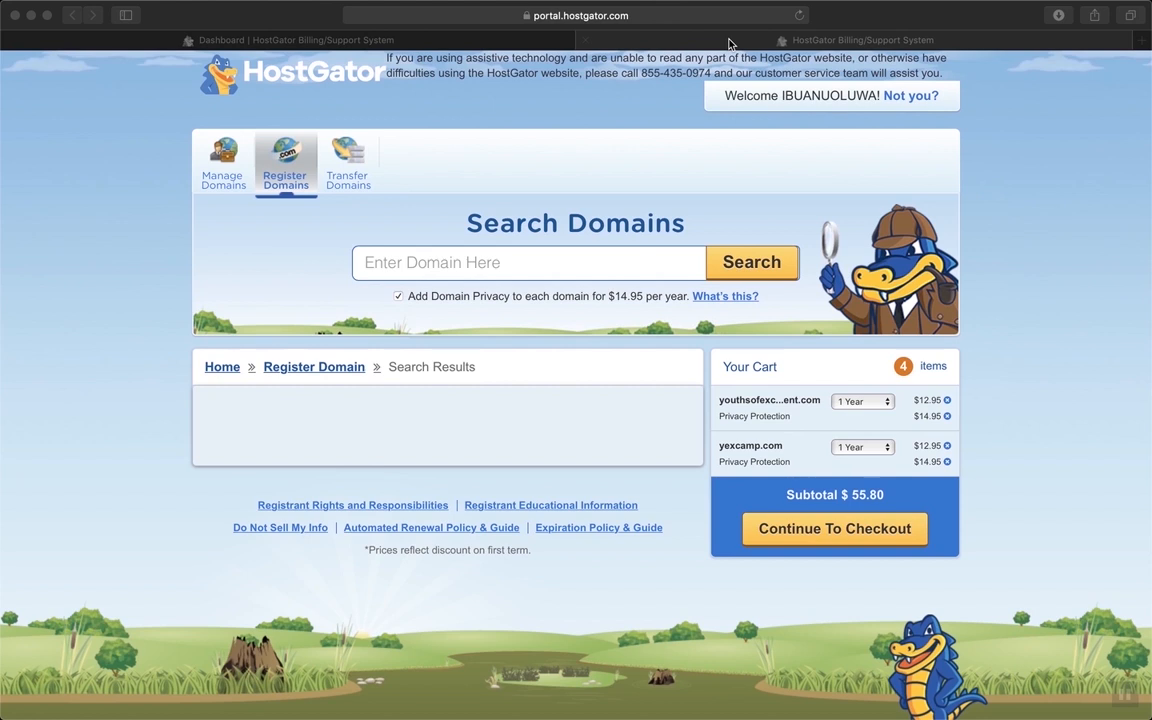
Search HostGator for YEXCAMP.COM and scroll to the availability results
left_click(604, 266)
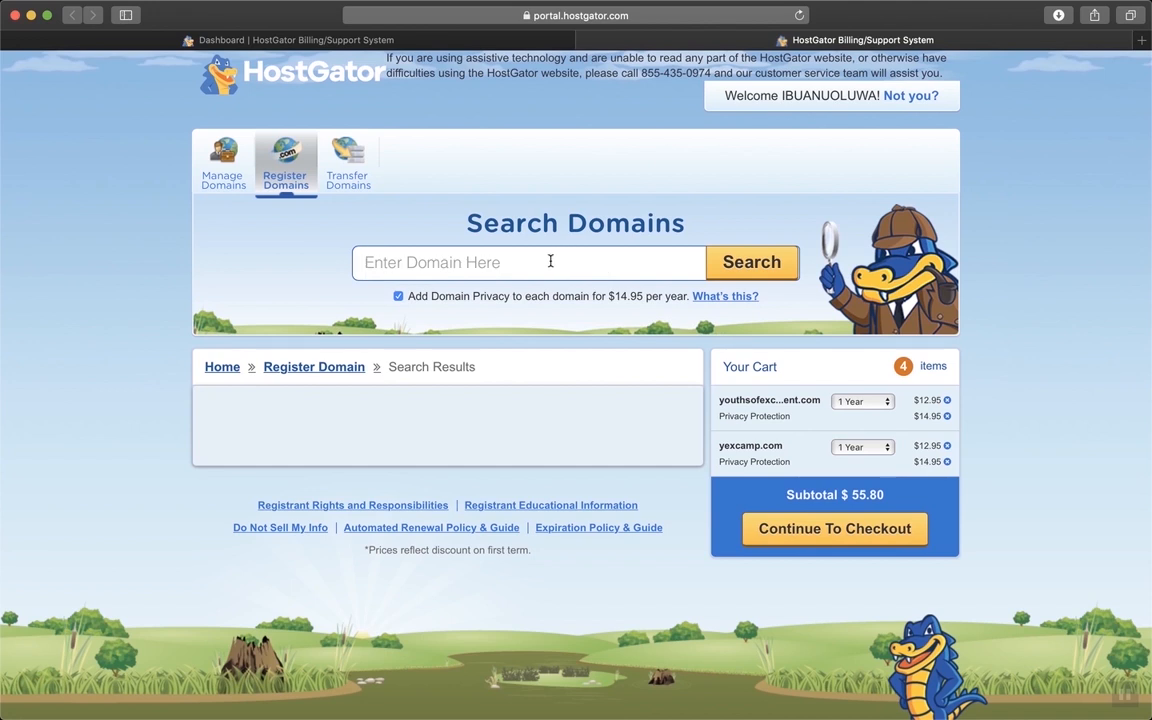
type("YEXCAMP.COM")
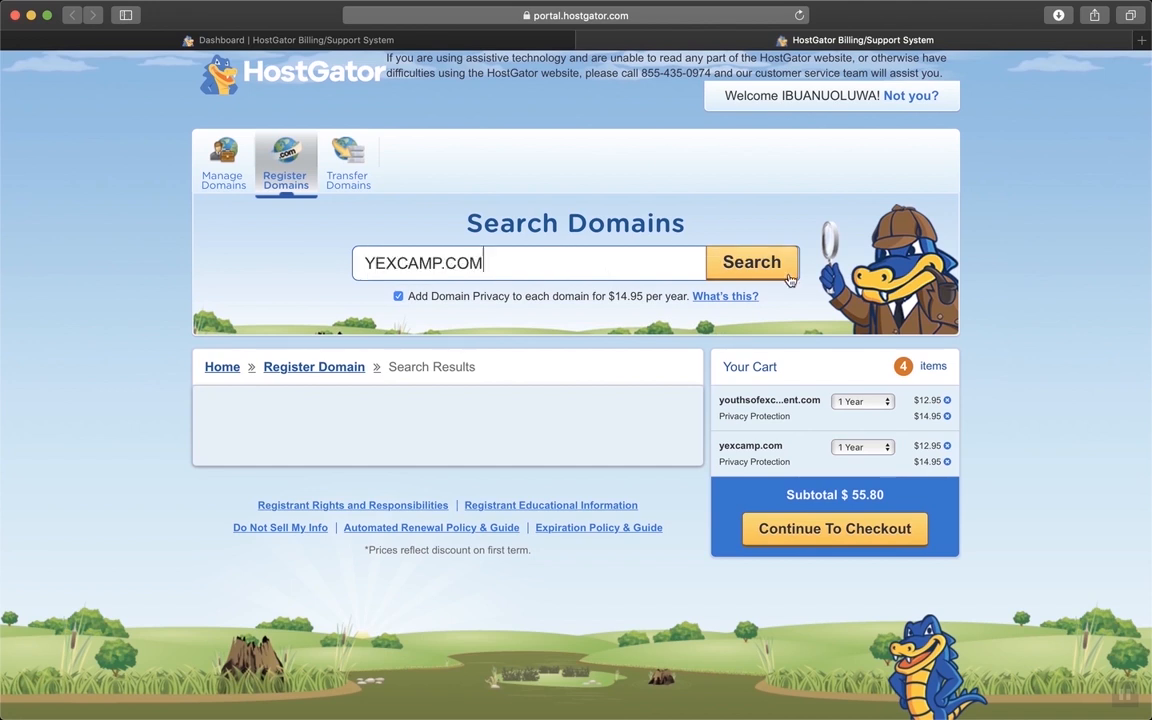
left_click(715, 256)
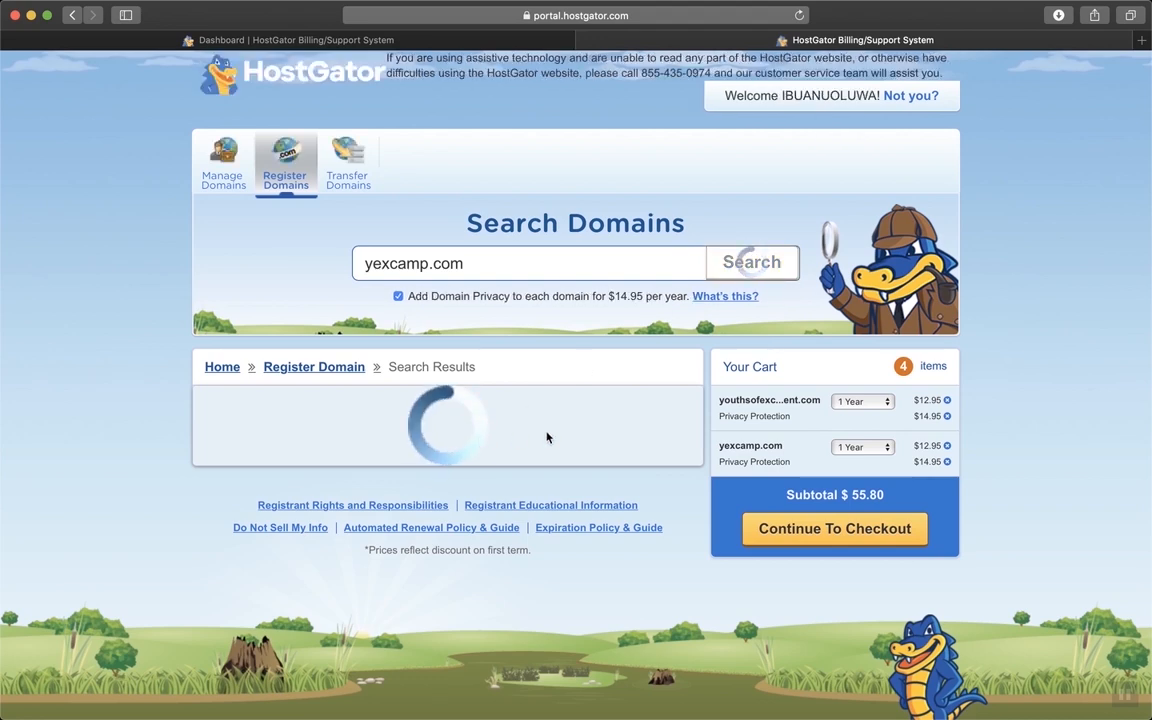
scroll(668, 485, "down", 1)
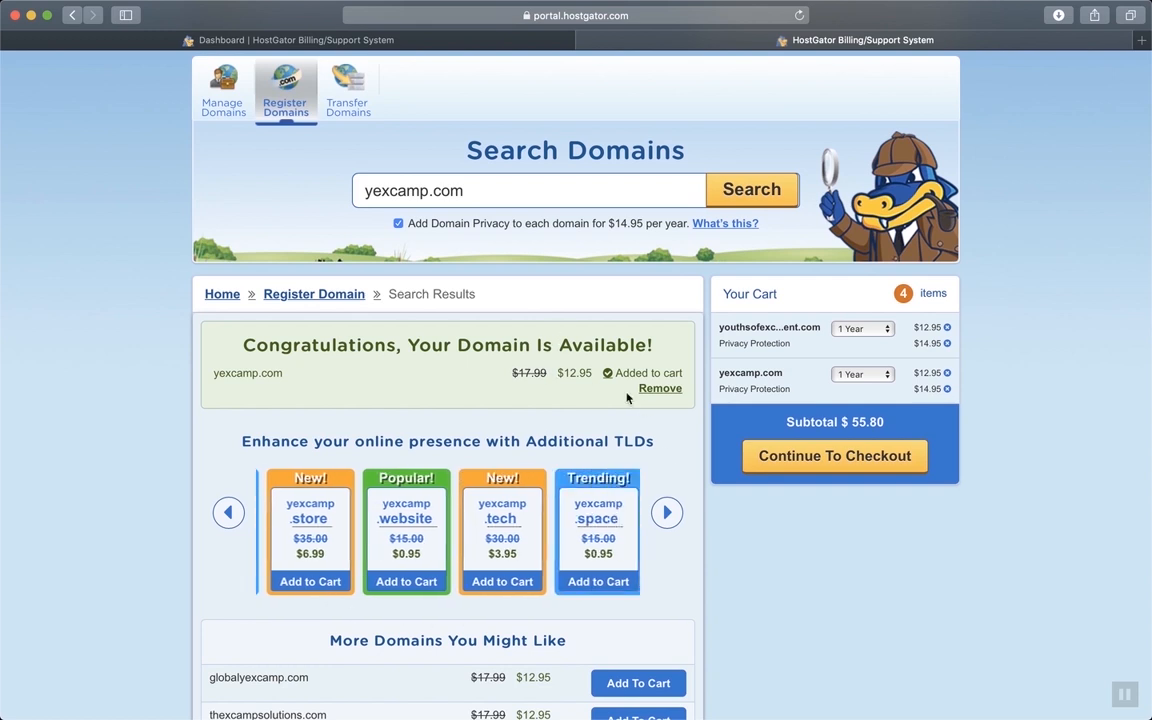
Remove the other domain and both privacy protections, leaving yexcamp.com for 1 year at $12.95
scroll(733, 609, "down", 1)
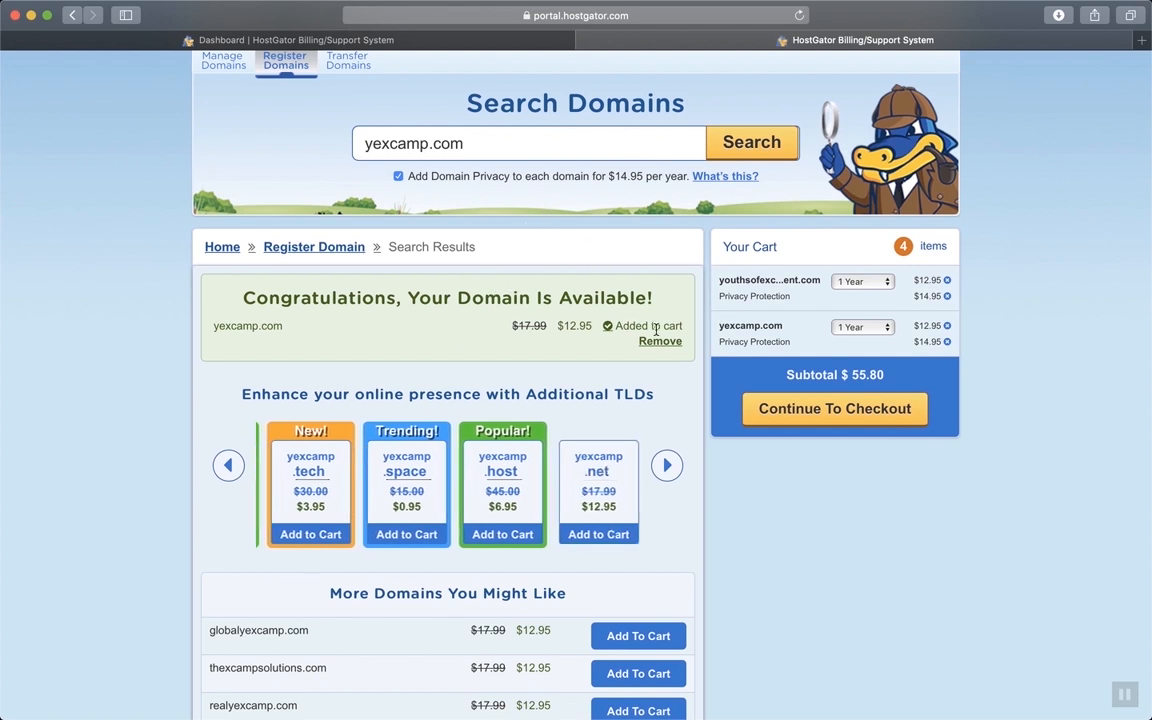
left_click(885, 283)
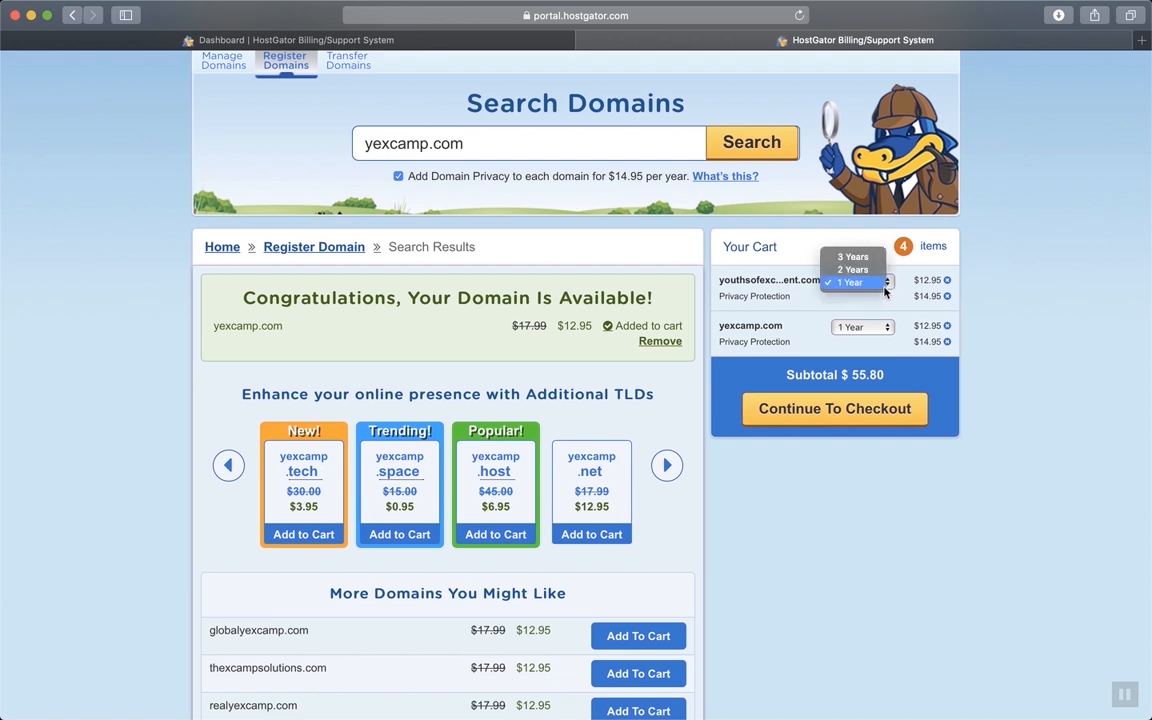
left_click(955, 305)
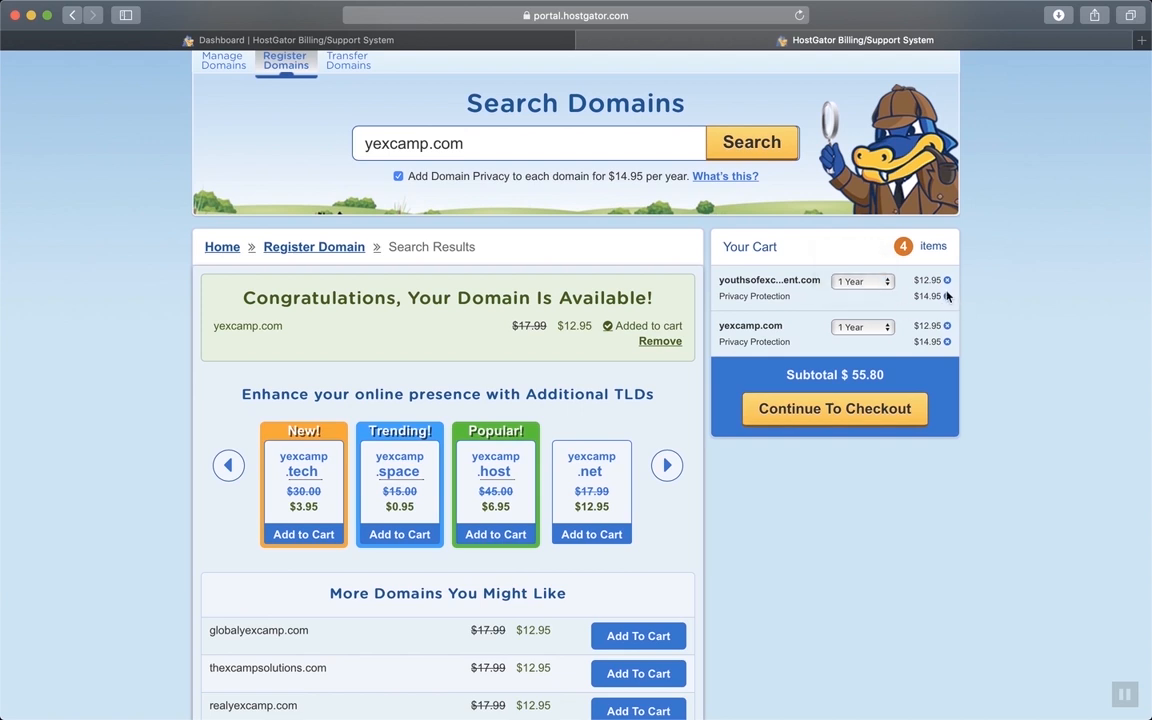
left_click(947, 296)
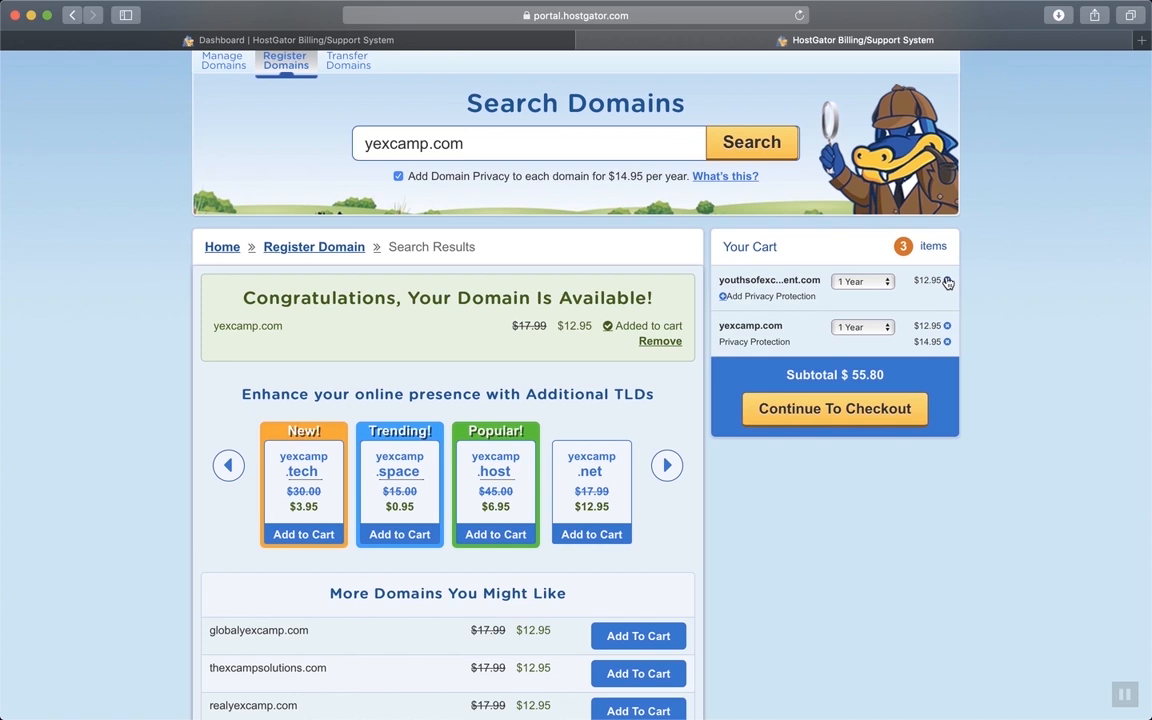
left_click(947, 281)
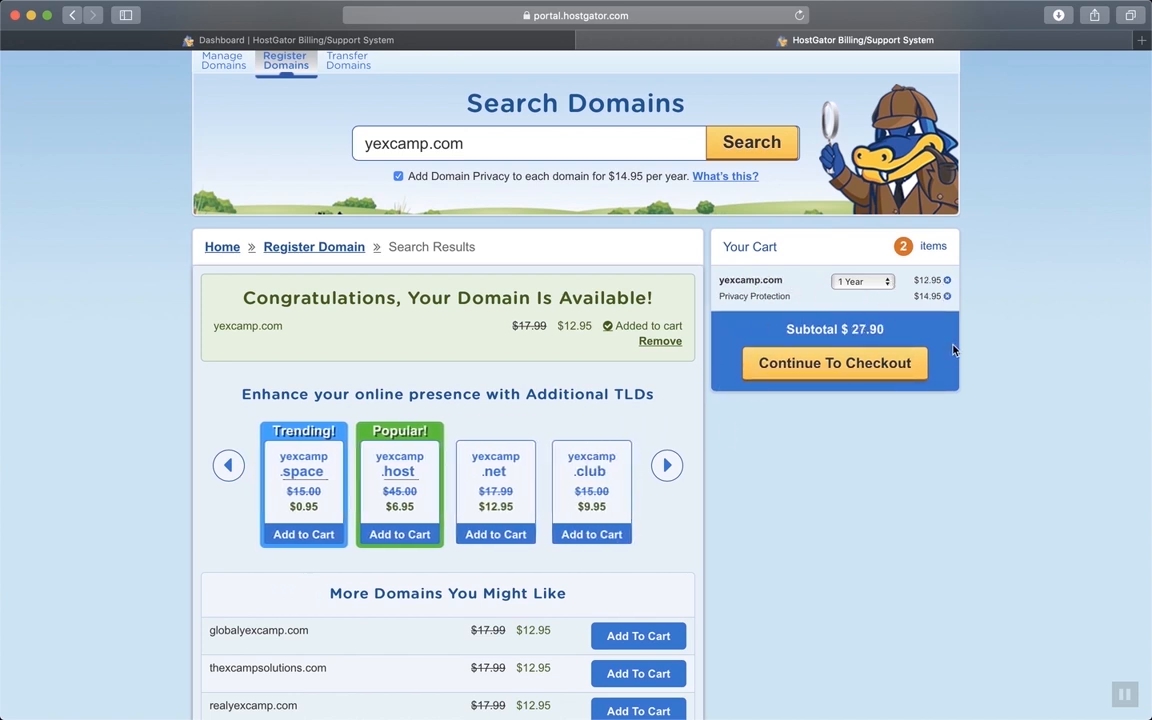
left_click(947, 296)
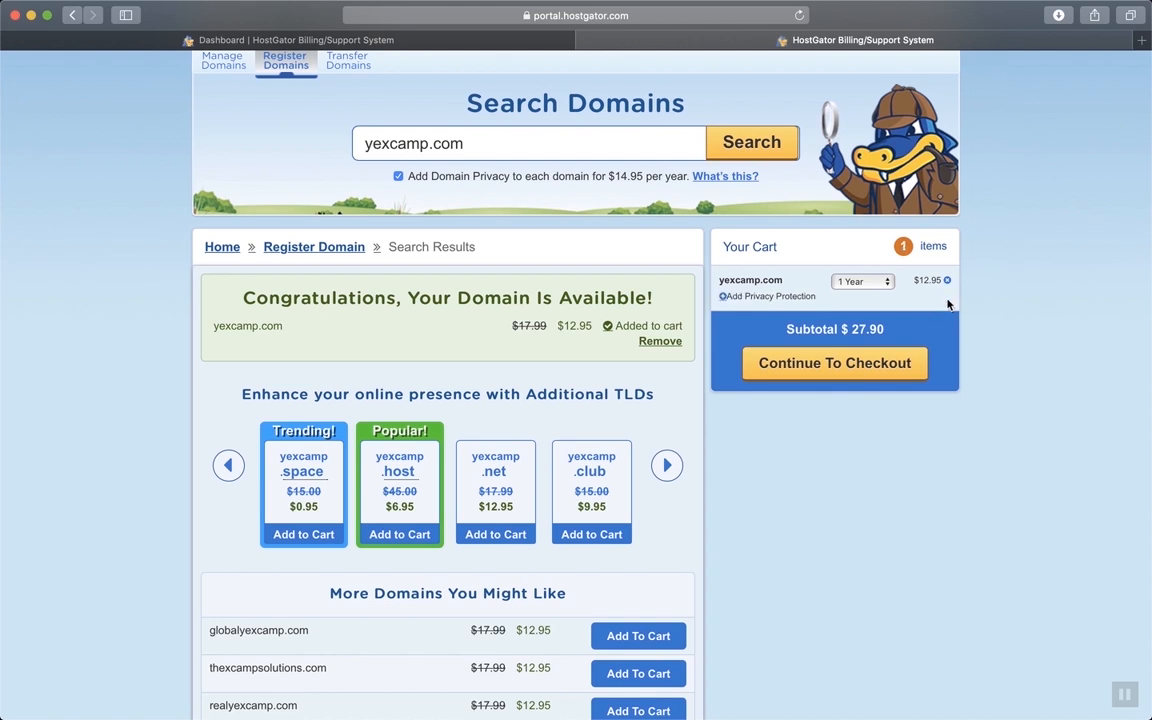
left_click(860, 283)
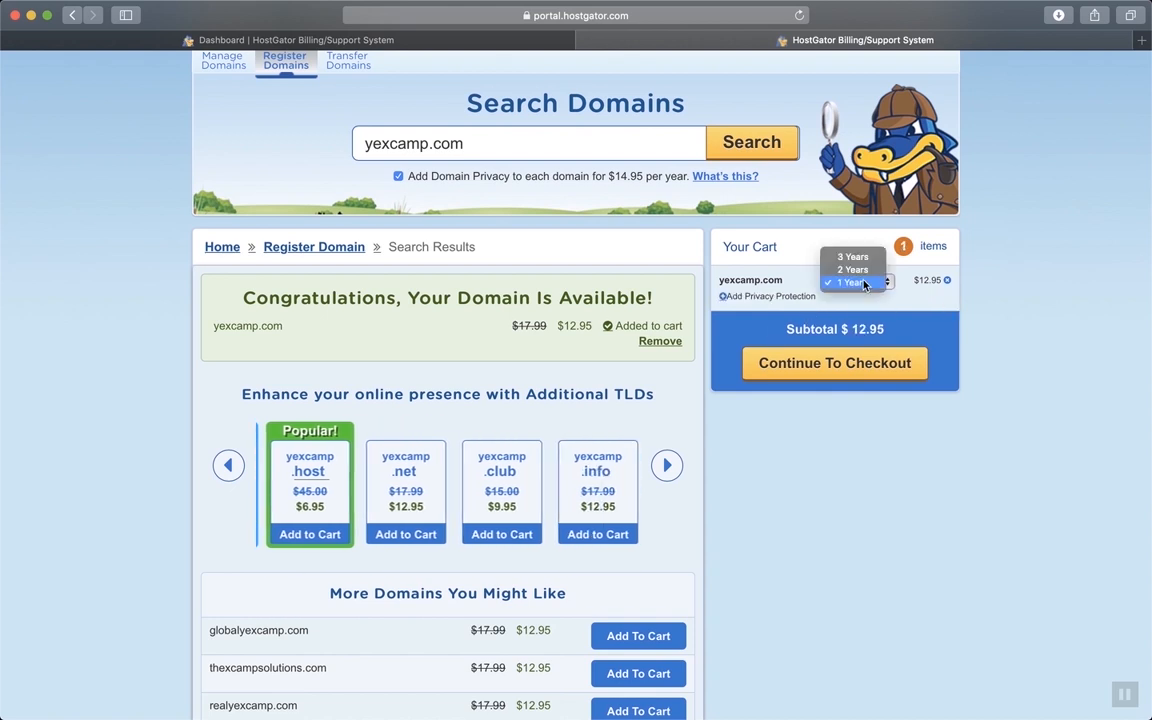
left_click(895, 301)
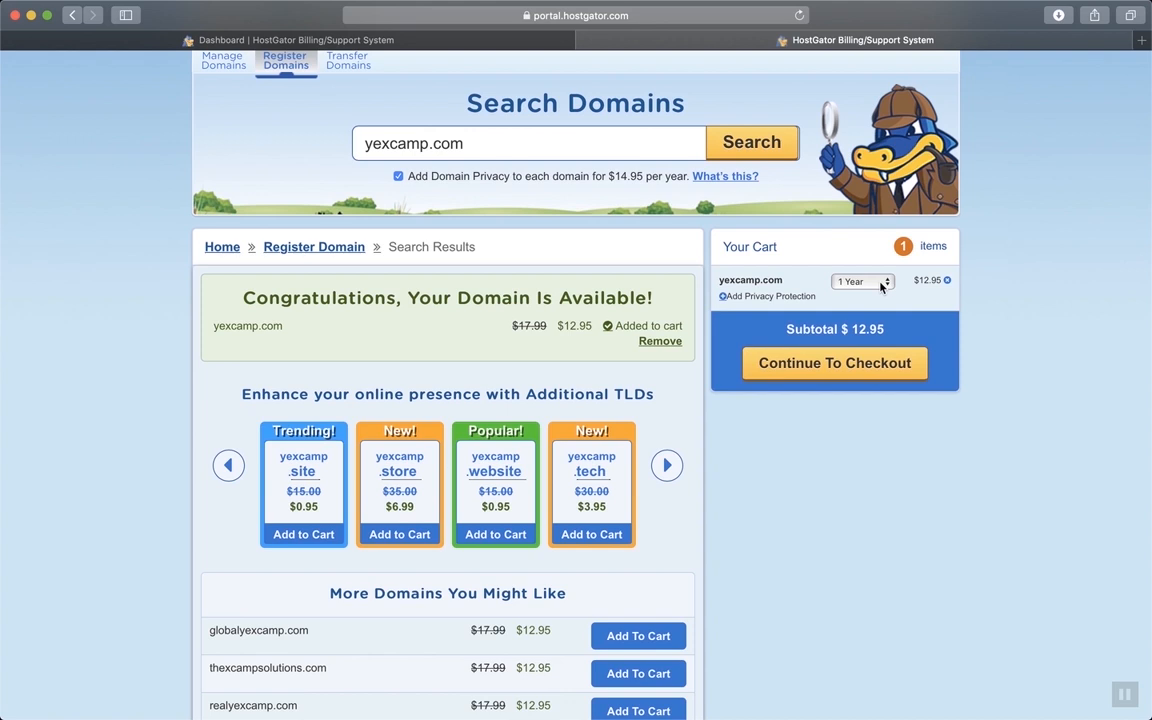
Change yexcamp.com's registration term in the cart to 2 Years
left_click(881, 283)
left_click(872, 268)
left_click(870, 283)
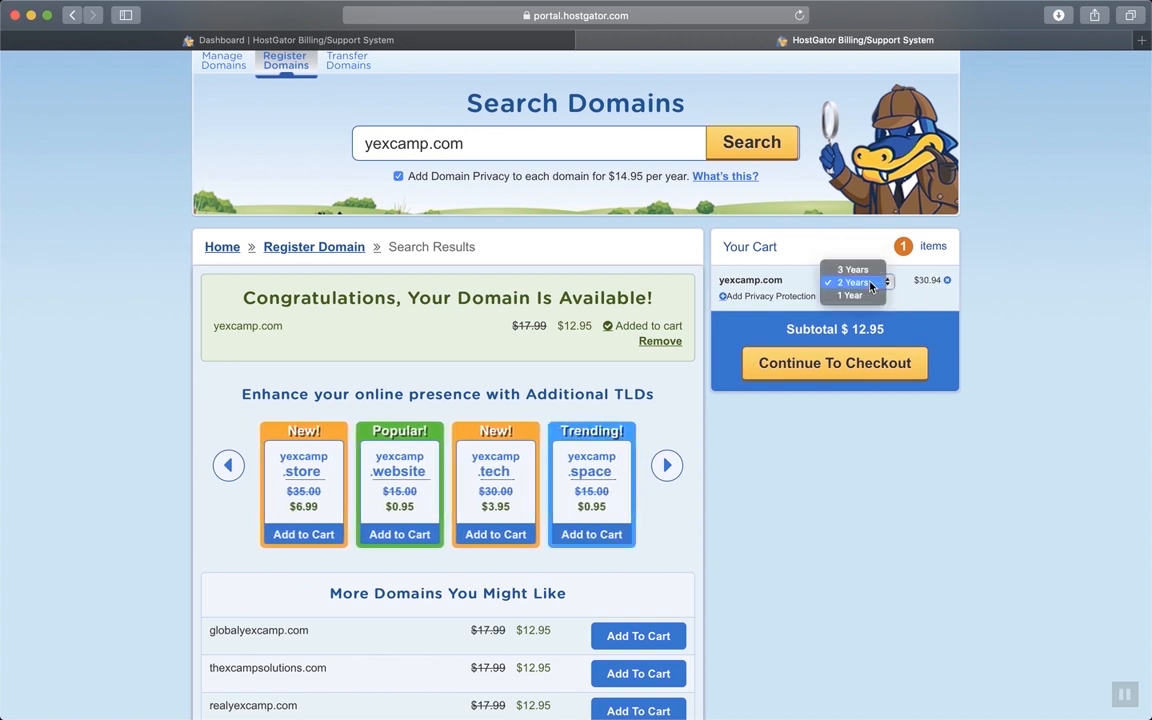
left_click(870, 283)
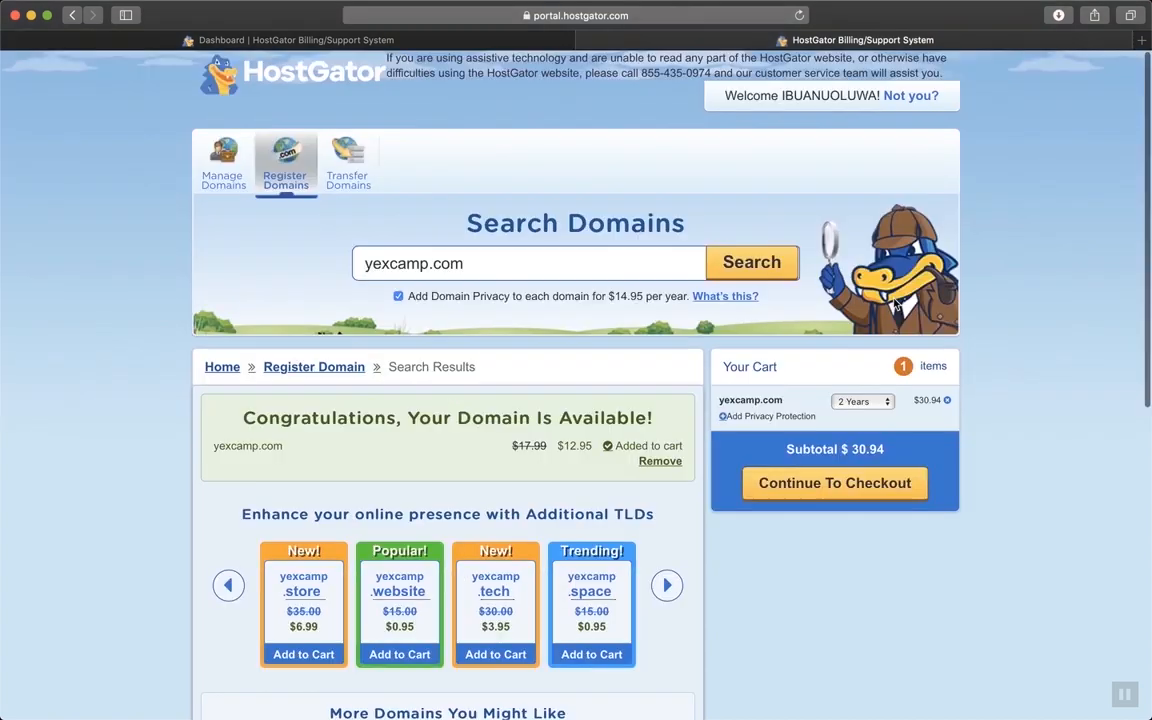
Open the GoDaddy website in a new tab via a web search for GODADDY
left_click(1141, 40)
type("GODADDY")
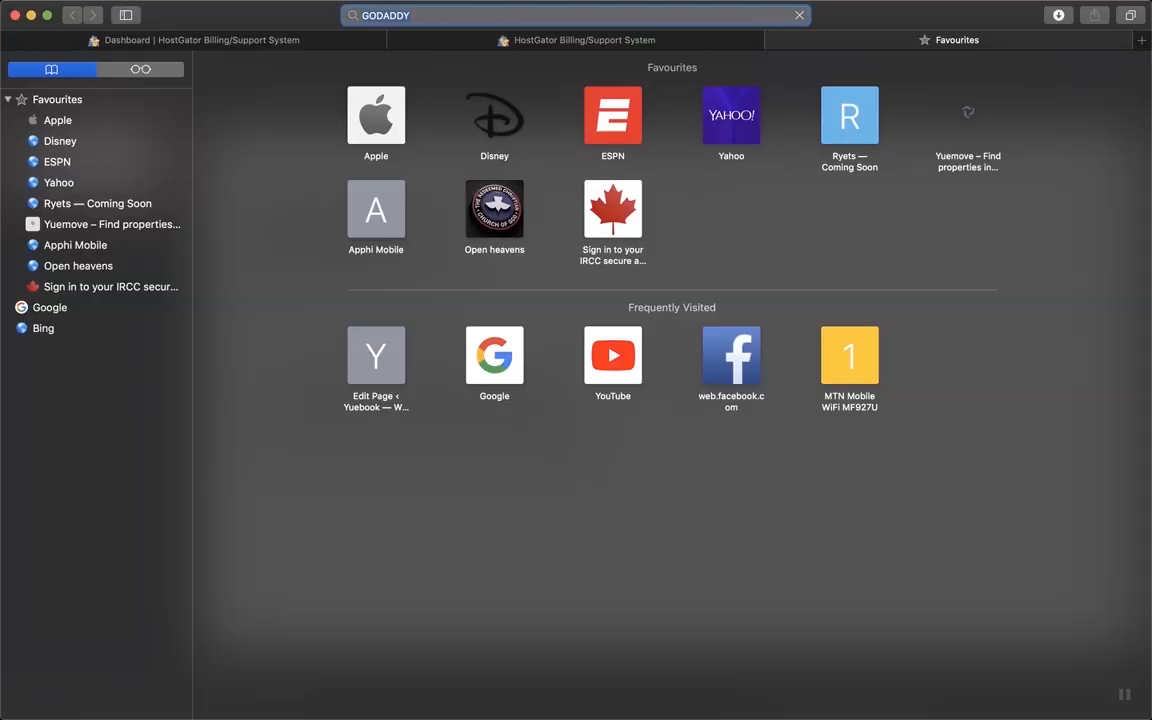
key("Return")
left_click(257, 482)
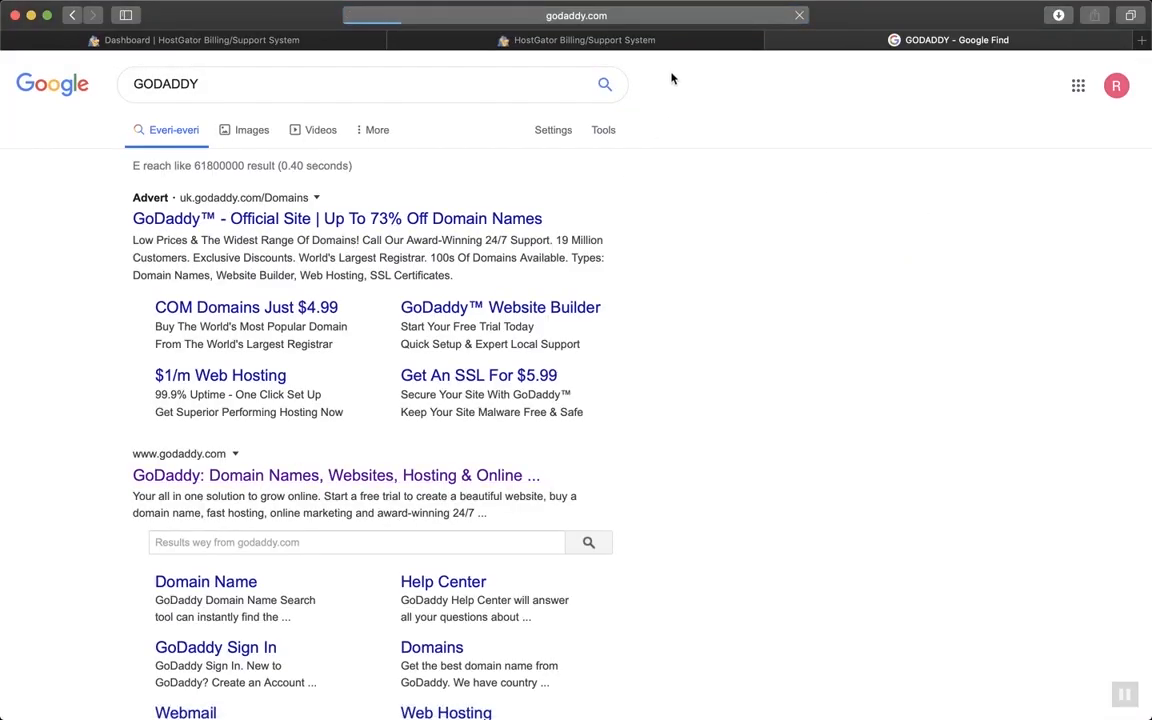
left_click(605, 44)
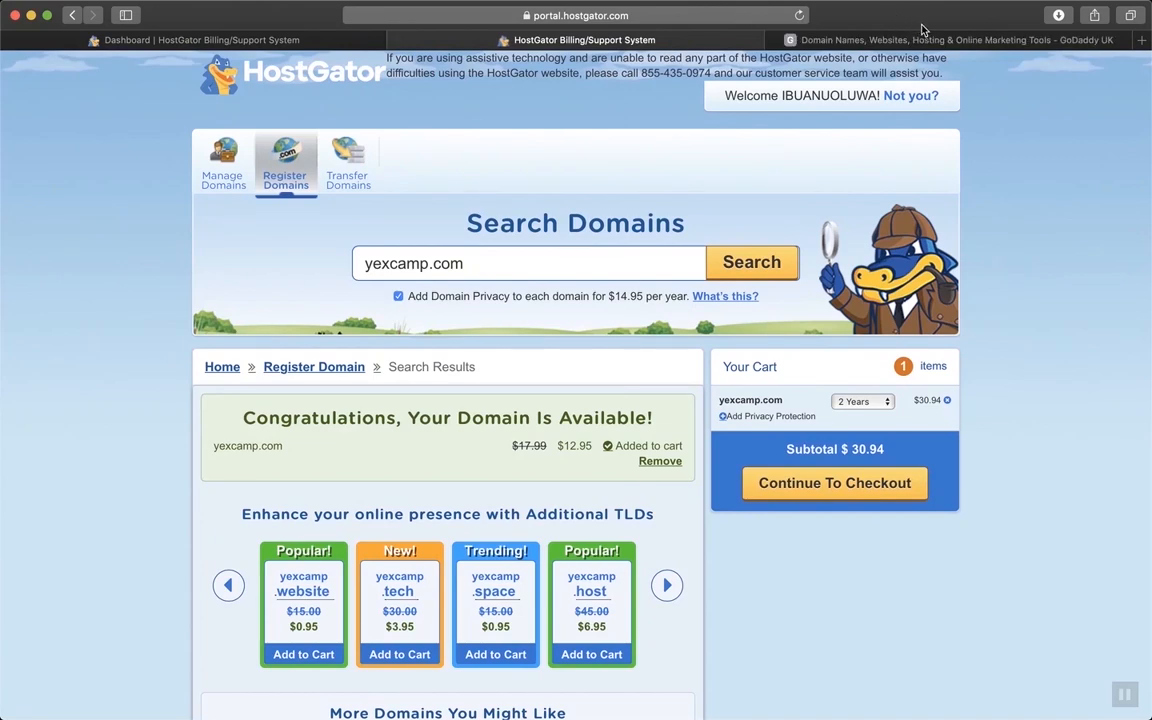
left_click(923, 42)
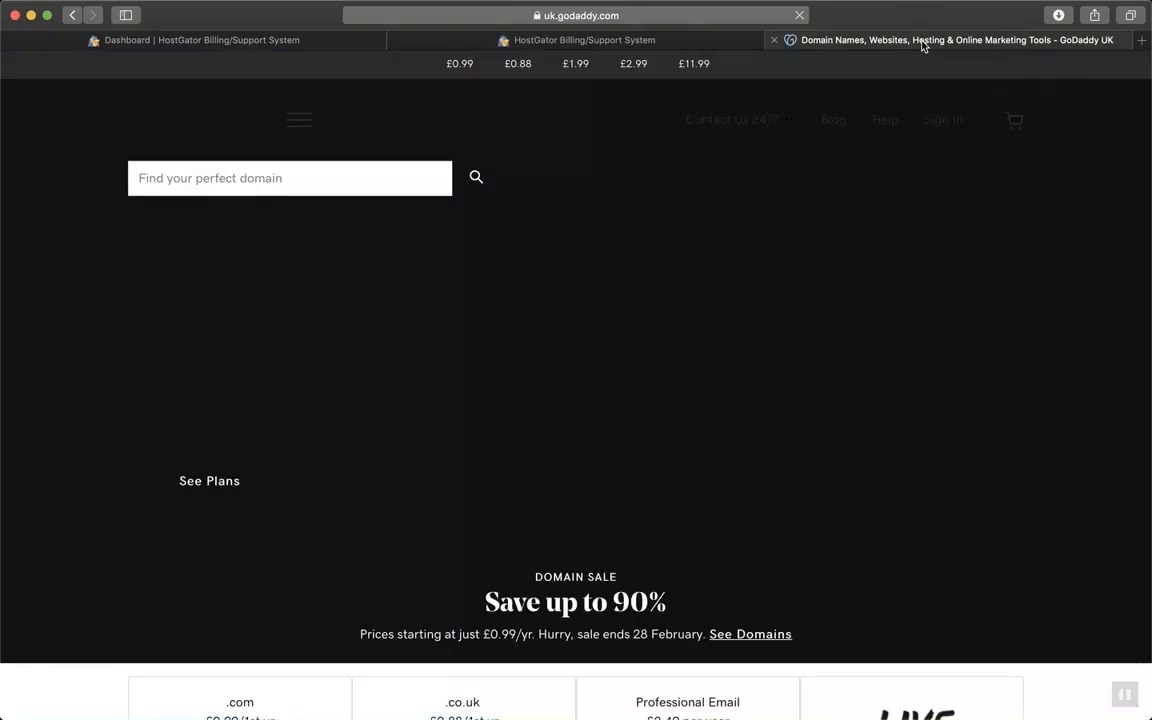
left_click(283, 177)
type("www.c")
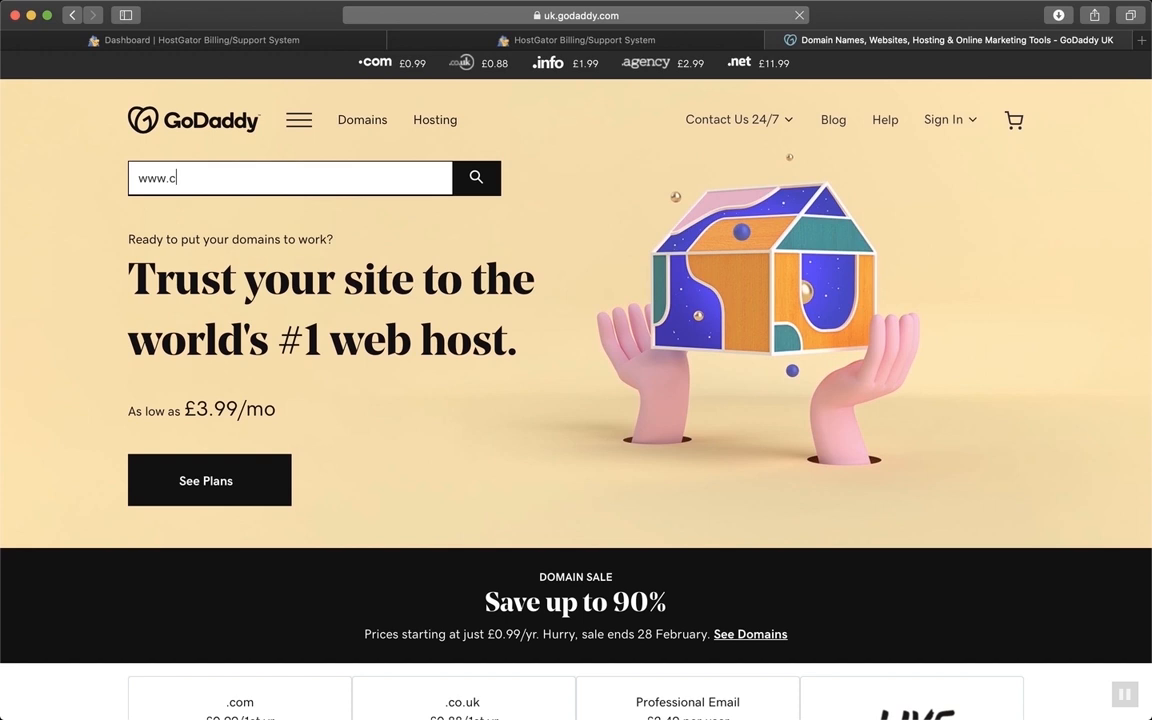
key("BackSpace")
type("yexcamp")
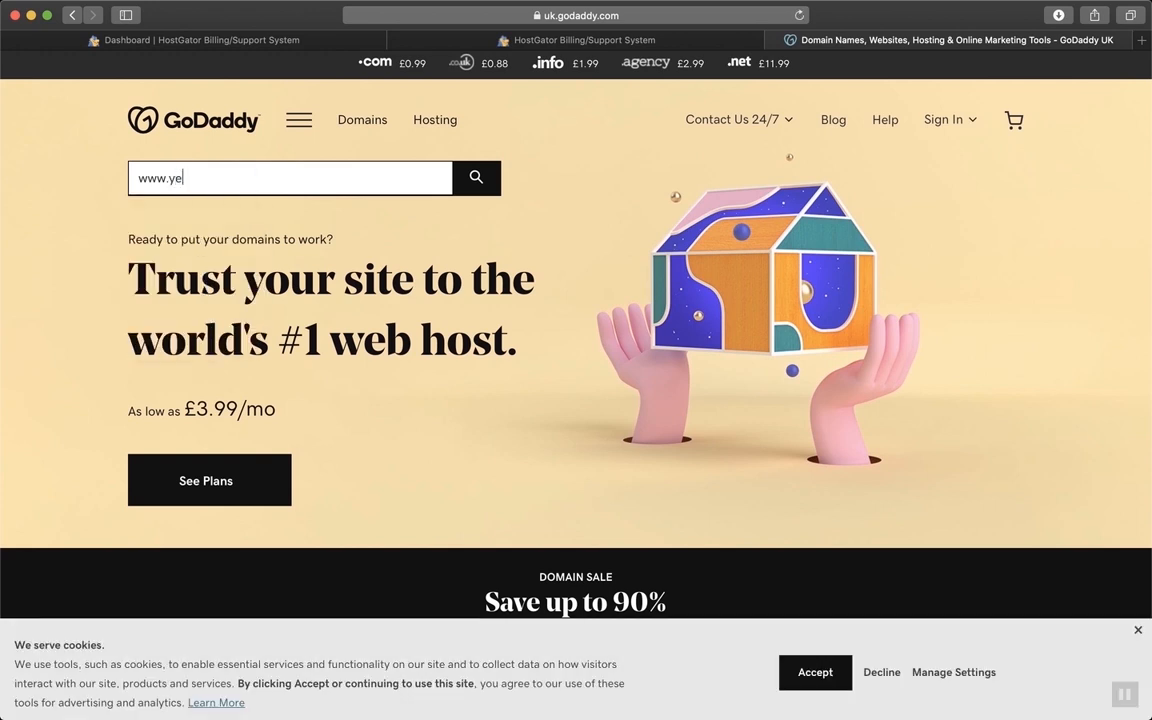
type(".com")
key("Return")
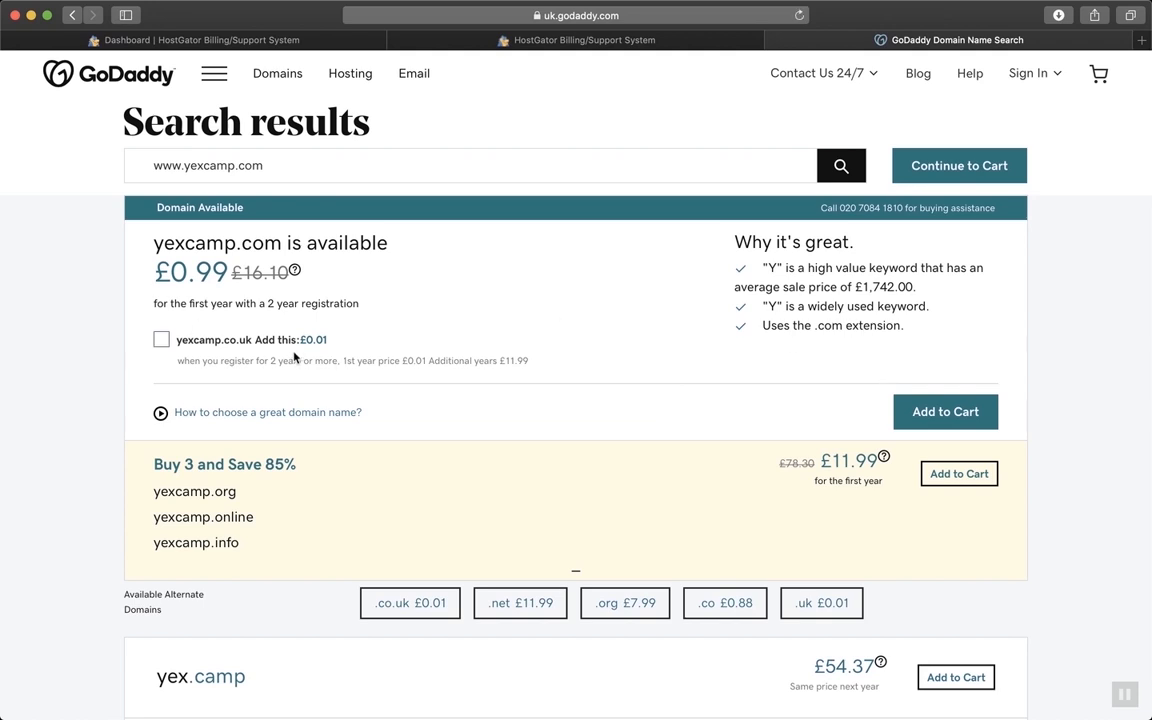
left_click(967, 419)
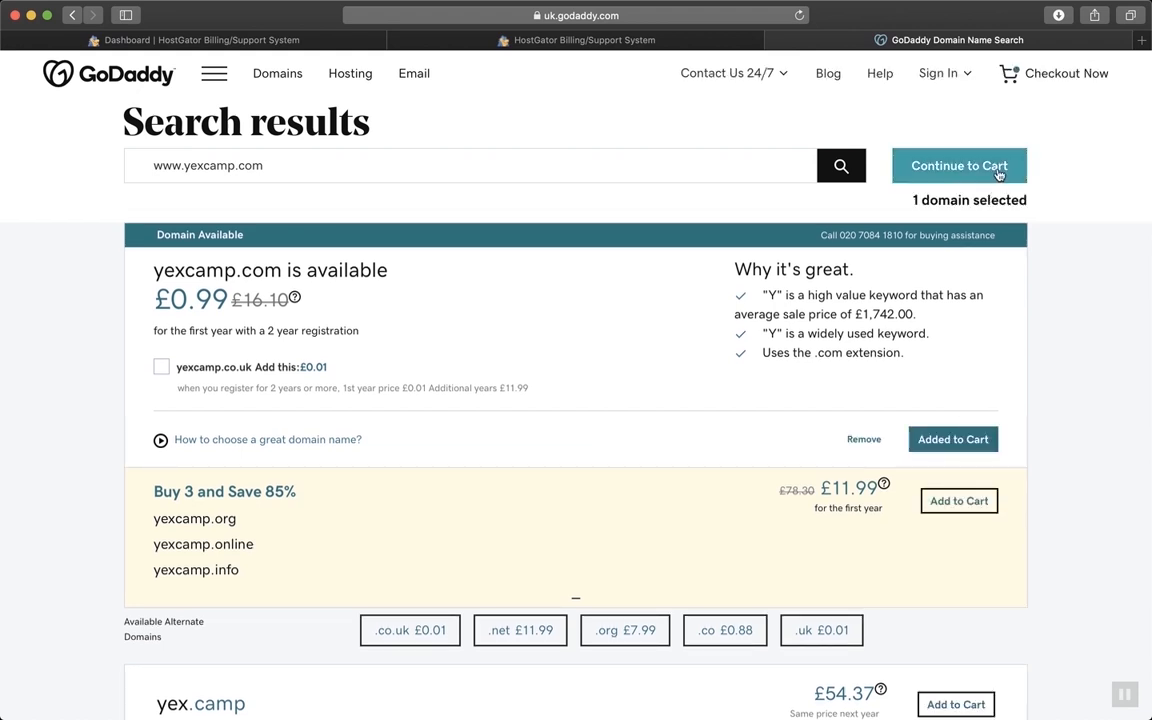
left_click(997, 172)
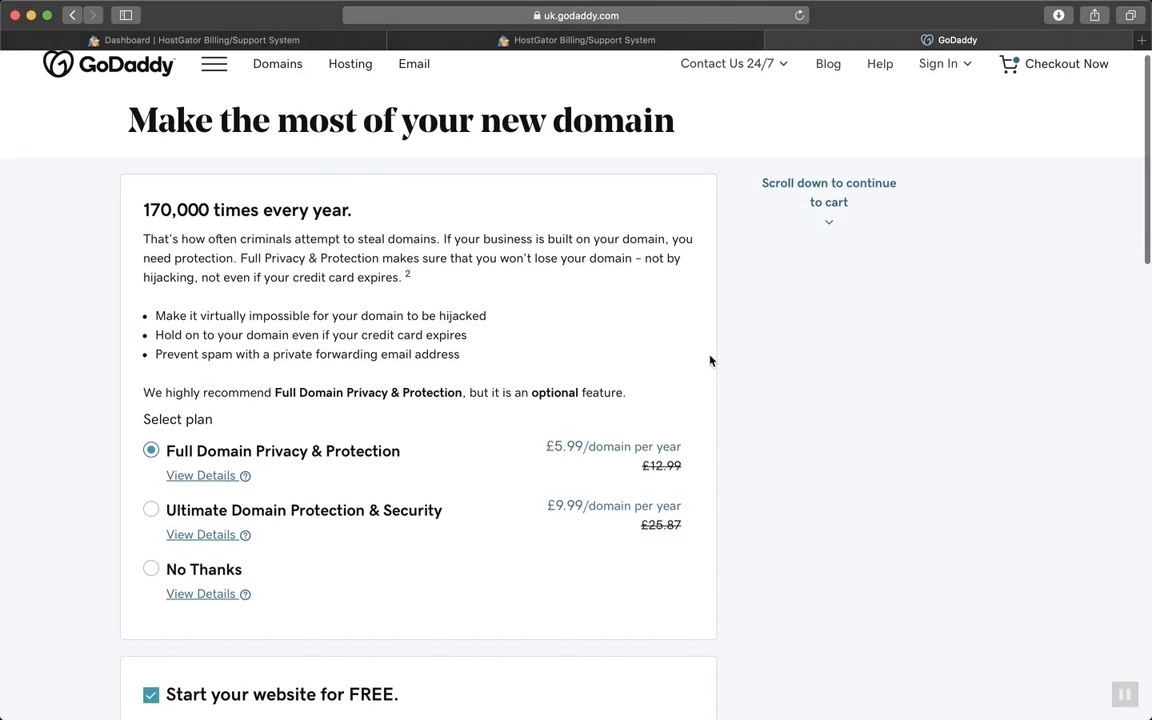
Decline domain privacy protection and the other add-ons, then continue to checkout
scroll(710, 360, "down", 2)
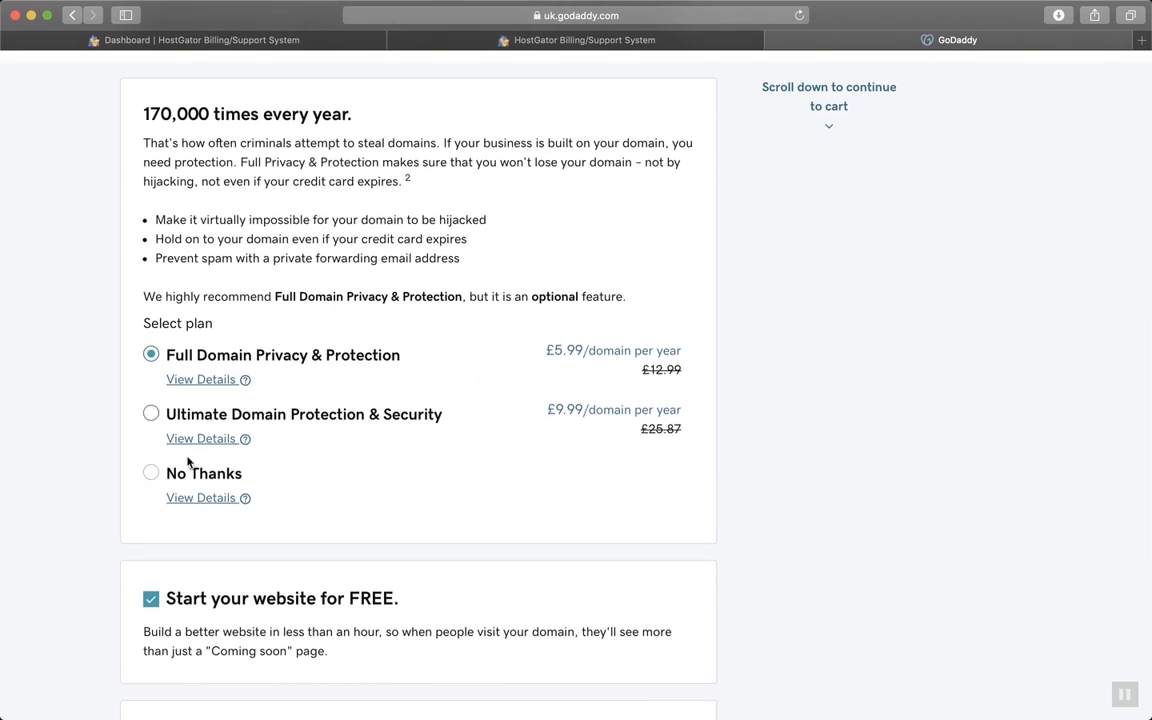
left_click(150, 472)
scroll(686, 425, "down", 3)
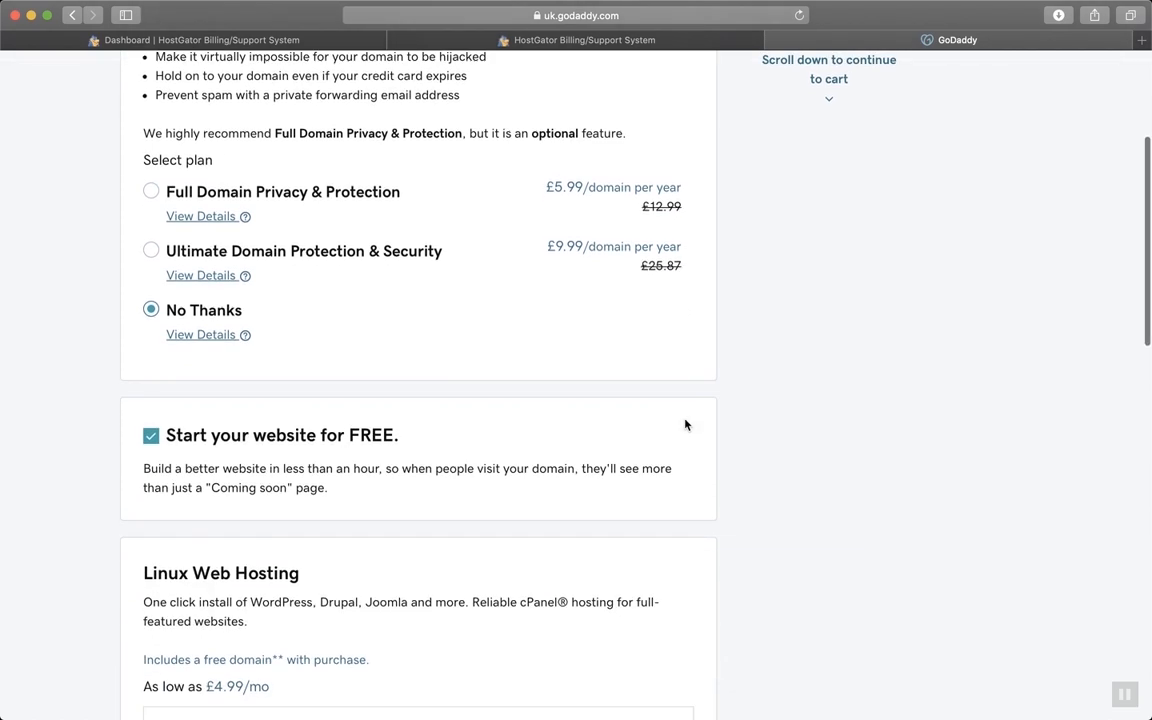
scroll(686, 425, "up", 3)
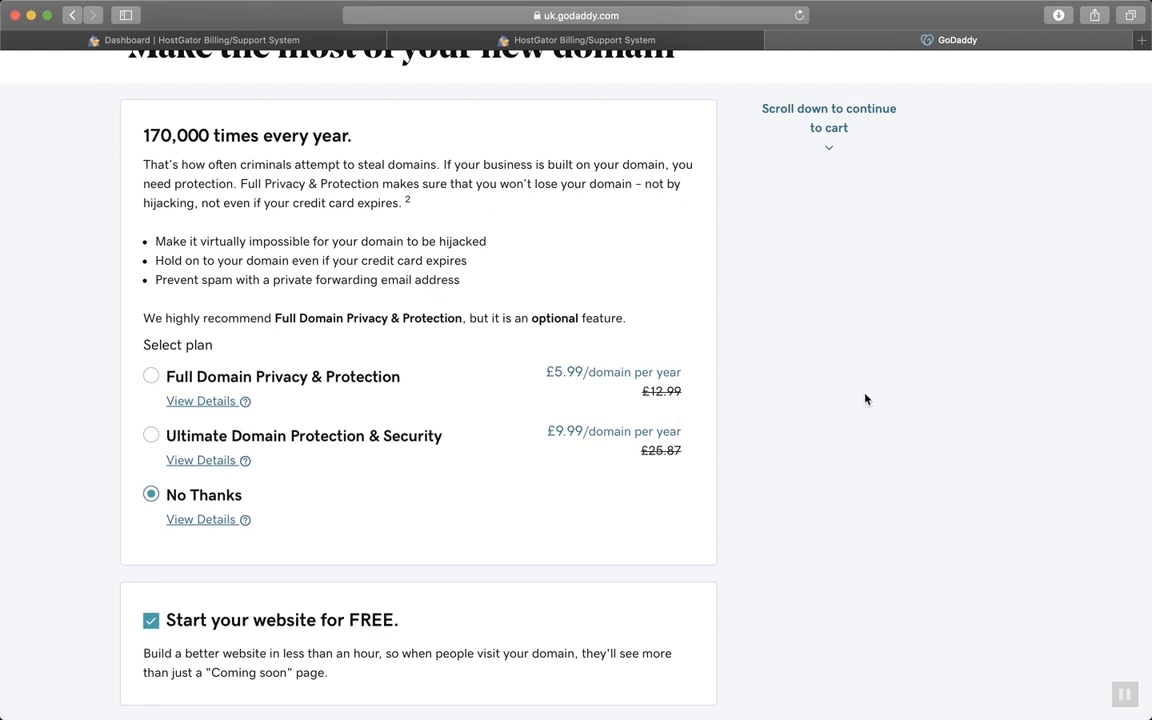
scroll(866, 399, "down", 5)
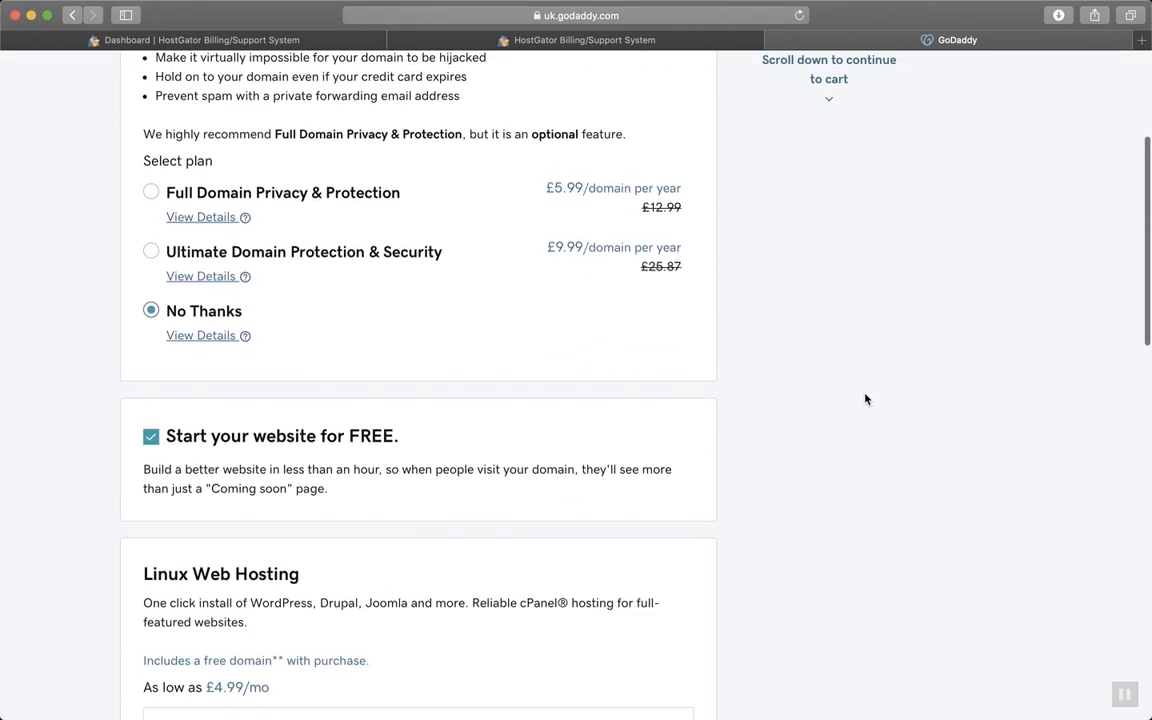
scroll(866, 399, "down", 5)
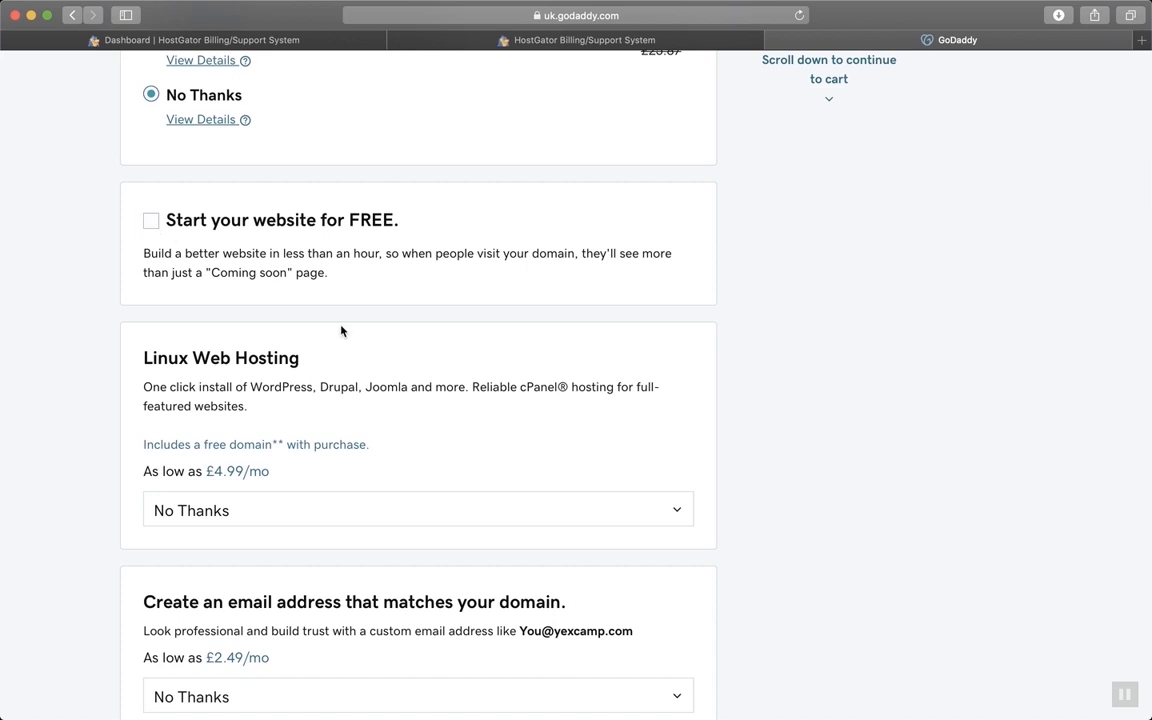
scroll(341, 331, "down", 3)
scroll(463, 366, "down", 4)
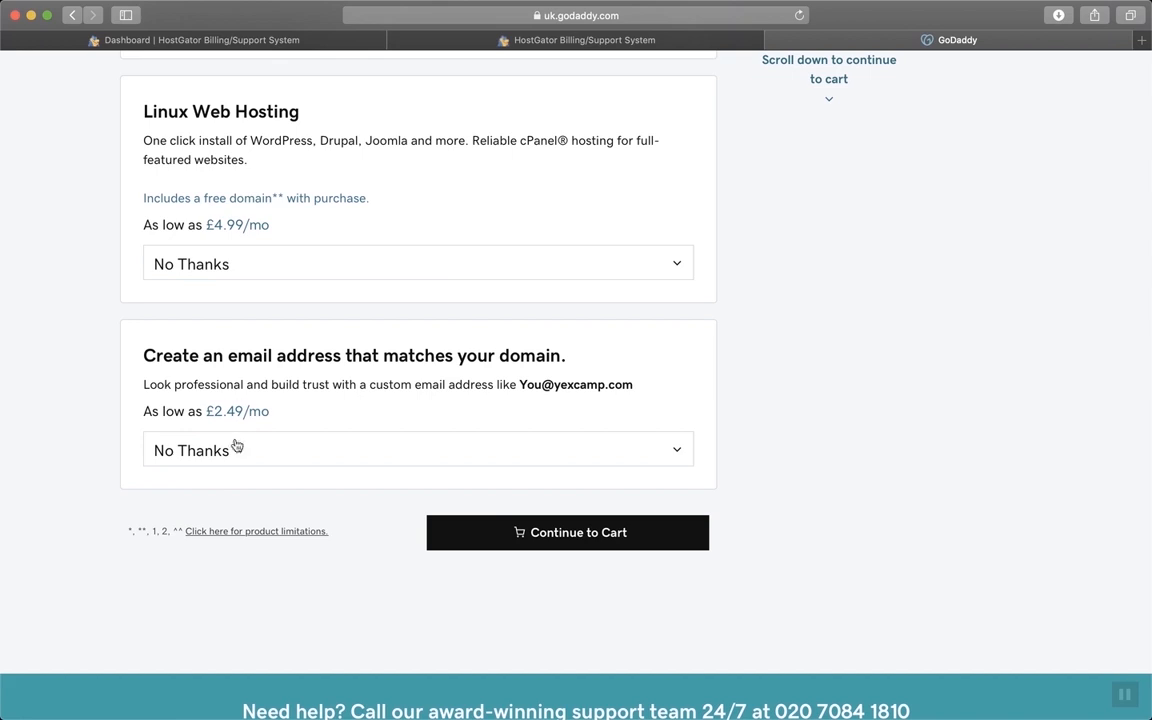
left_click(620, 546)
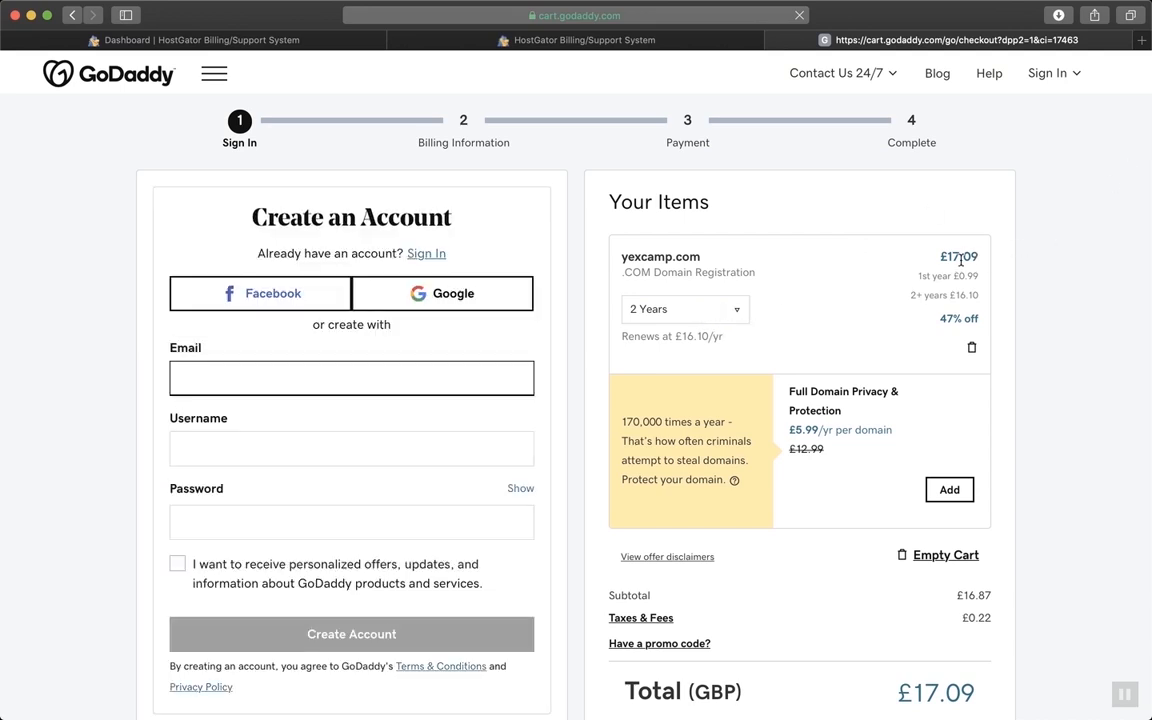
Close the GoDaddy yexcamp.com checkout to get back to HostGator's yexcamp.com domain results
scroll(961, 262, "down", 2)
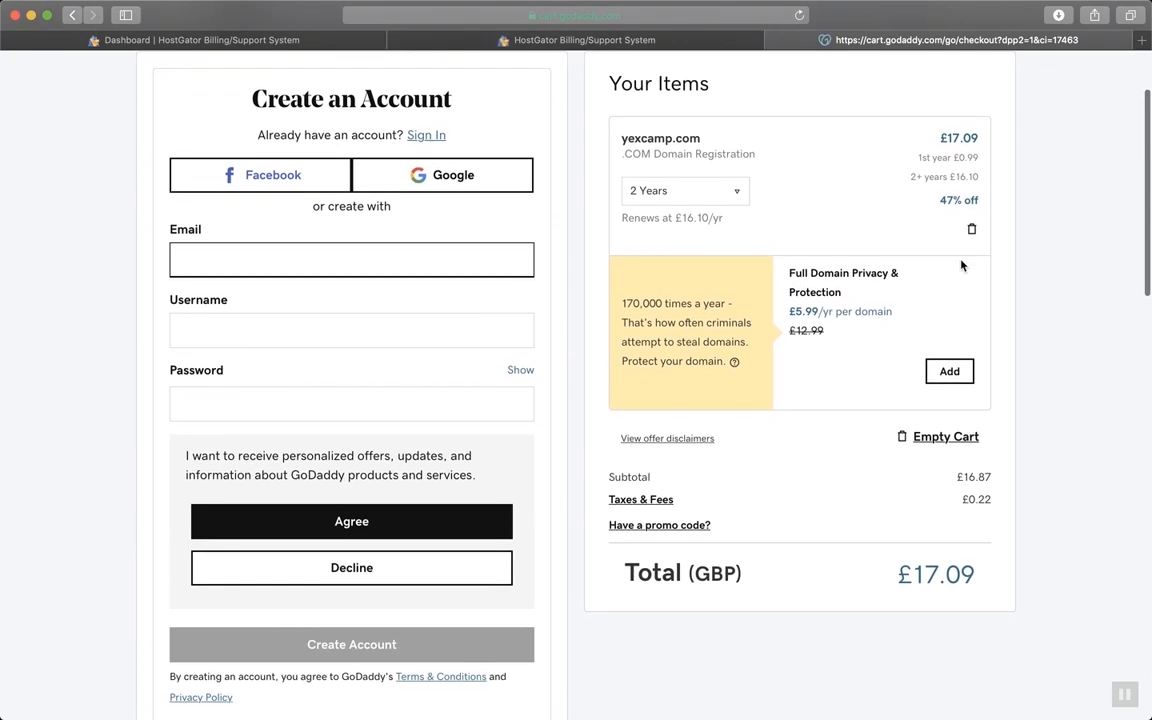
scroll(961, 264, "up", 1)
scroll(960, 260, "up", 1)
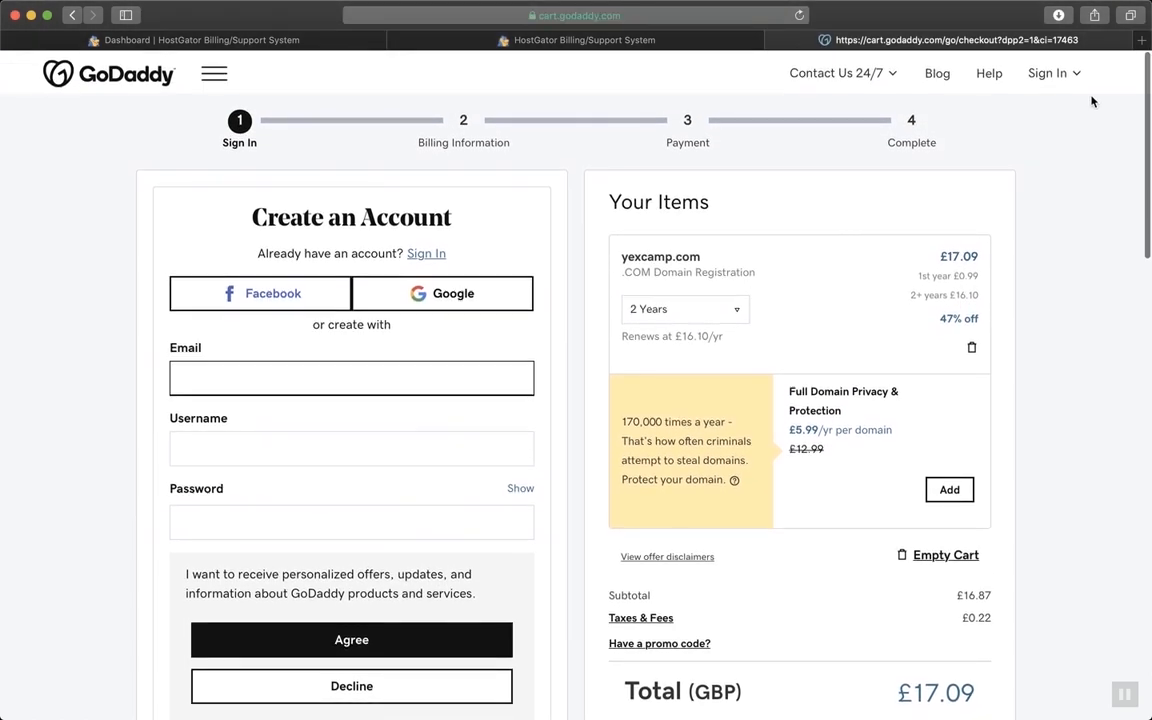
scroll(838, 393, "down", 5)
scroll(838, 393, "up", 5)
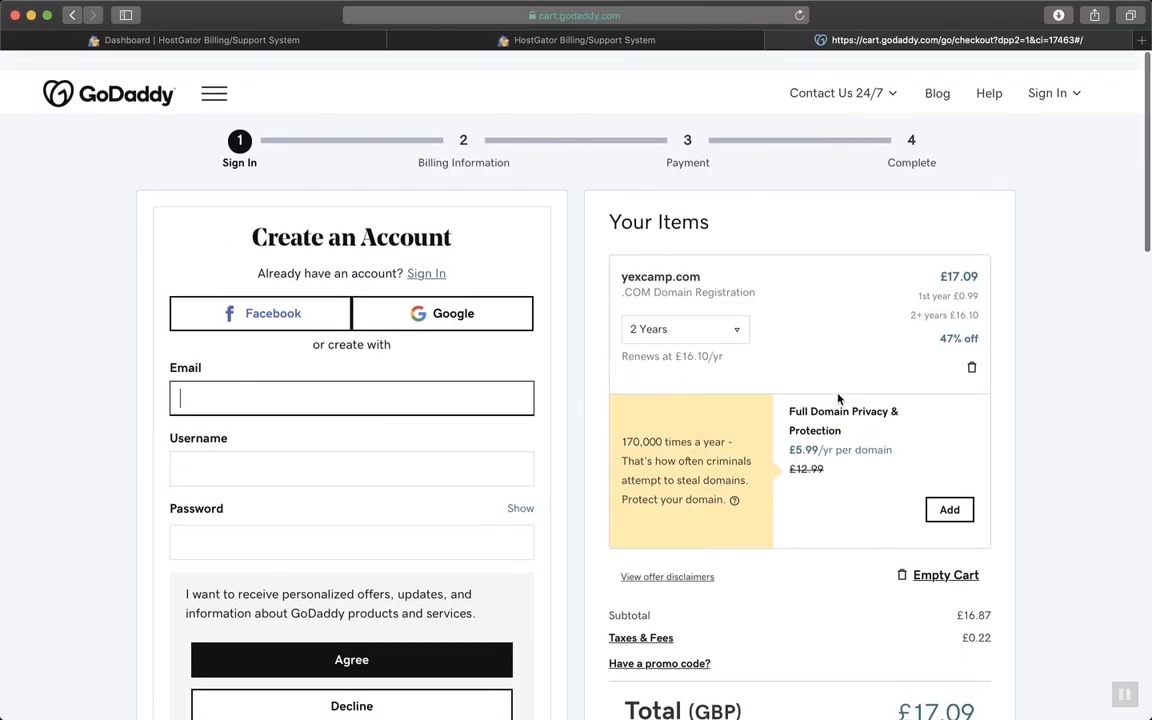
left_click(776, 40)
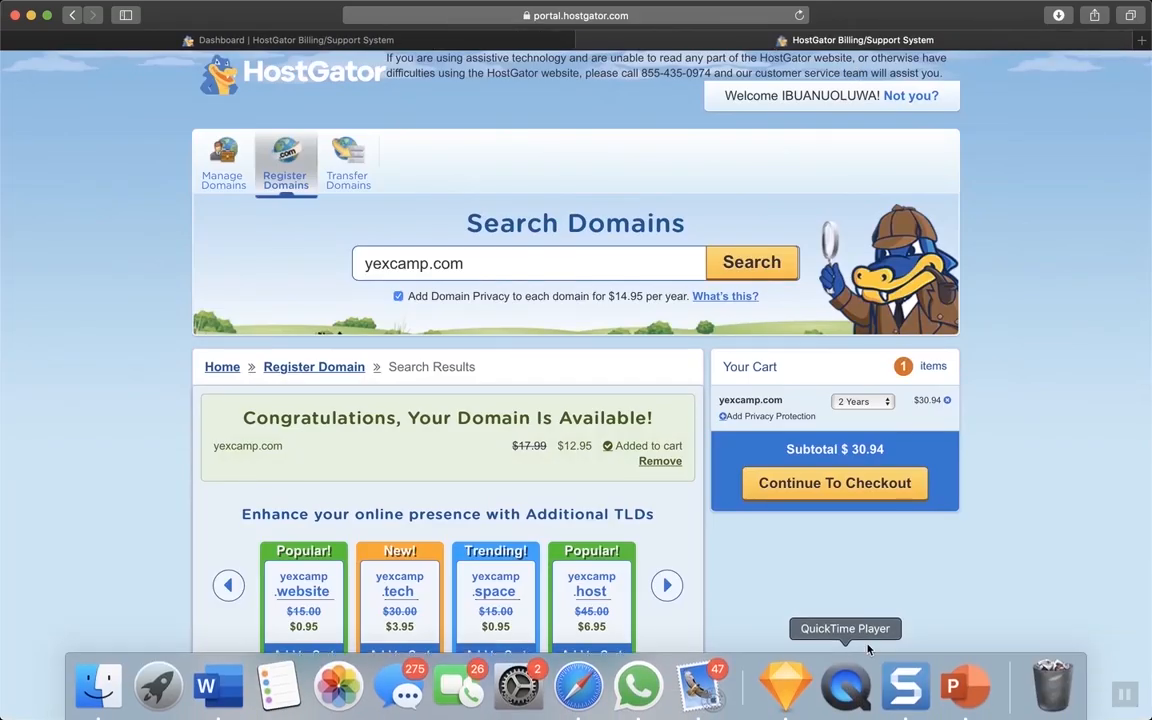
Keep yexcamp.com at 2 Years in the HostGator cart and continue to checkout
scroll(887, 553, "down", 1)
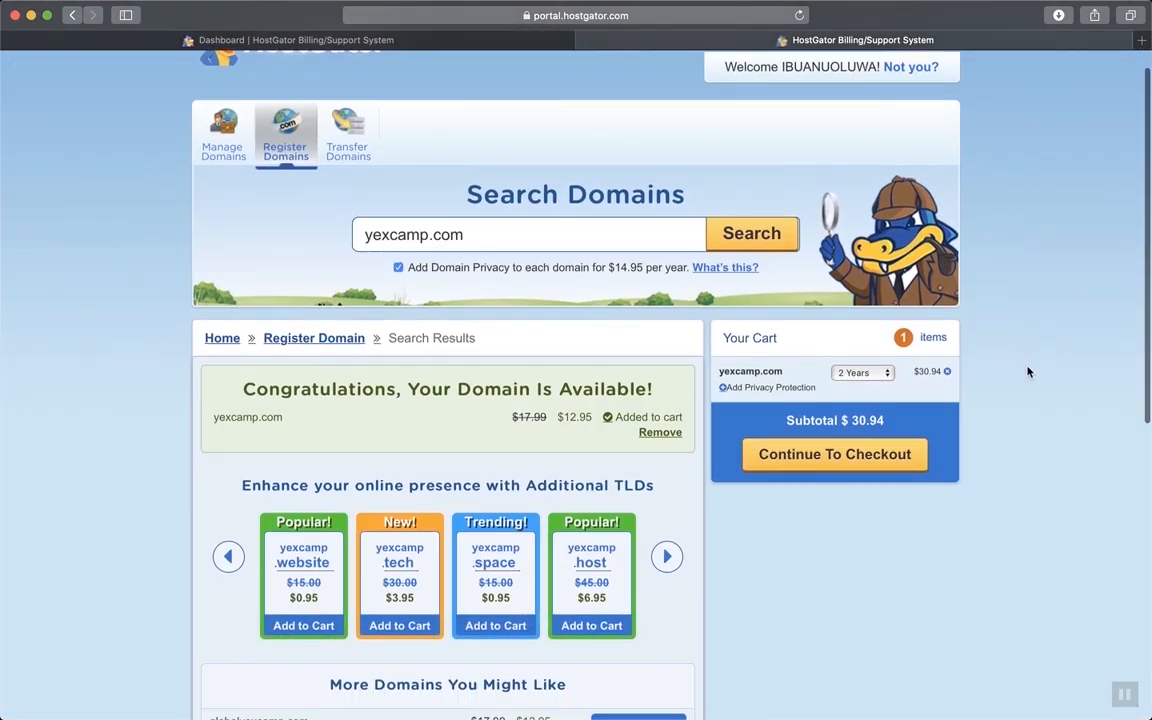
scroll(1031, 376, "down", 1)
scroll(1033, 375, "down", 1)
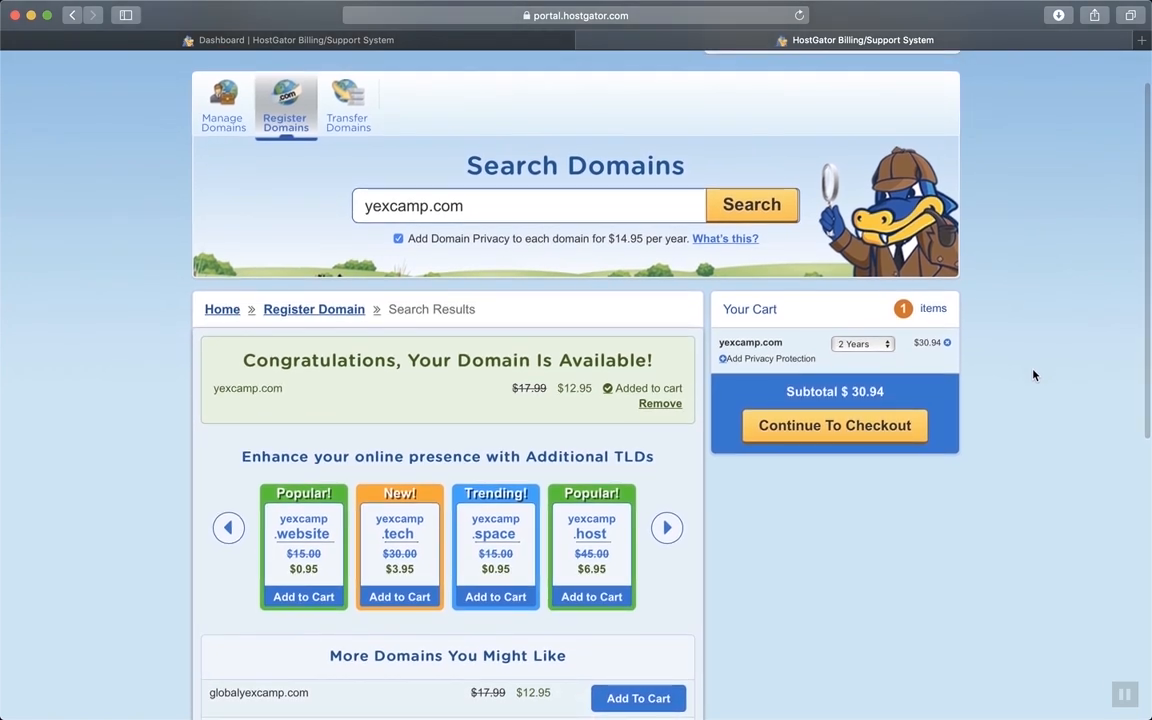
scroll(896, 543, "down", 2)
scroll(896, 543, "up", 4)
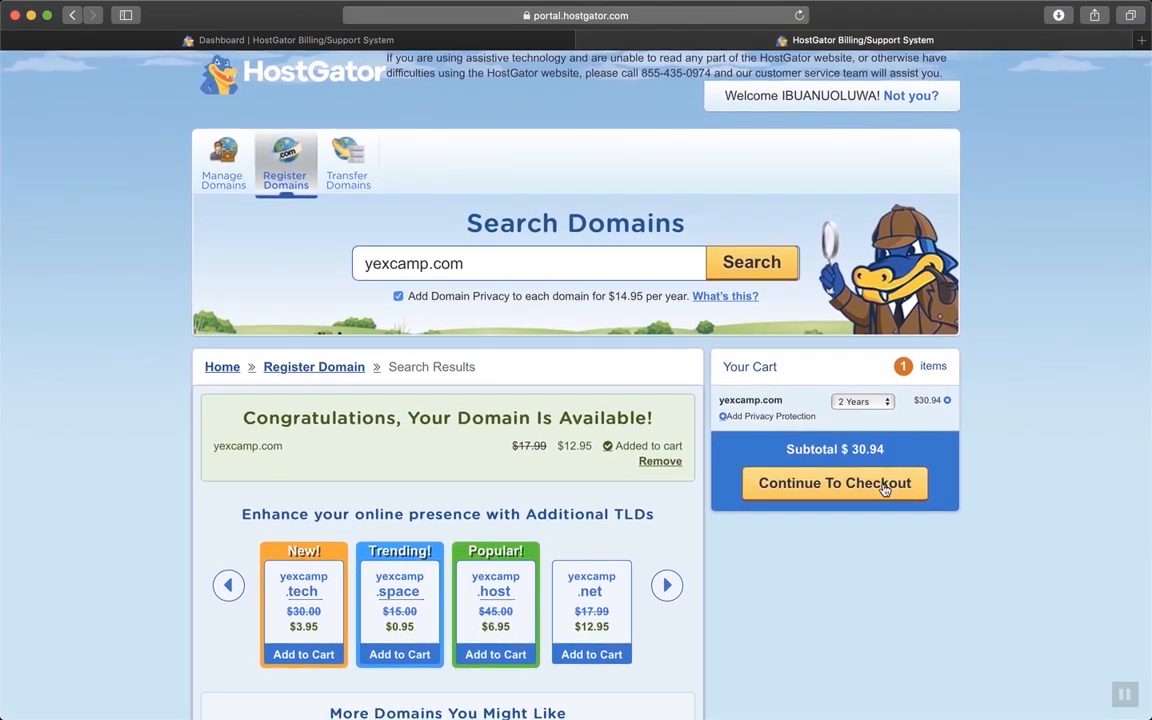
left_click(873, 405)
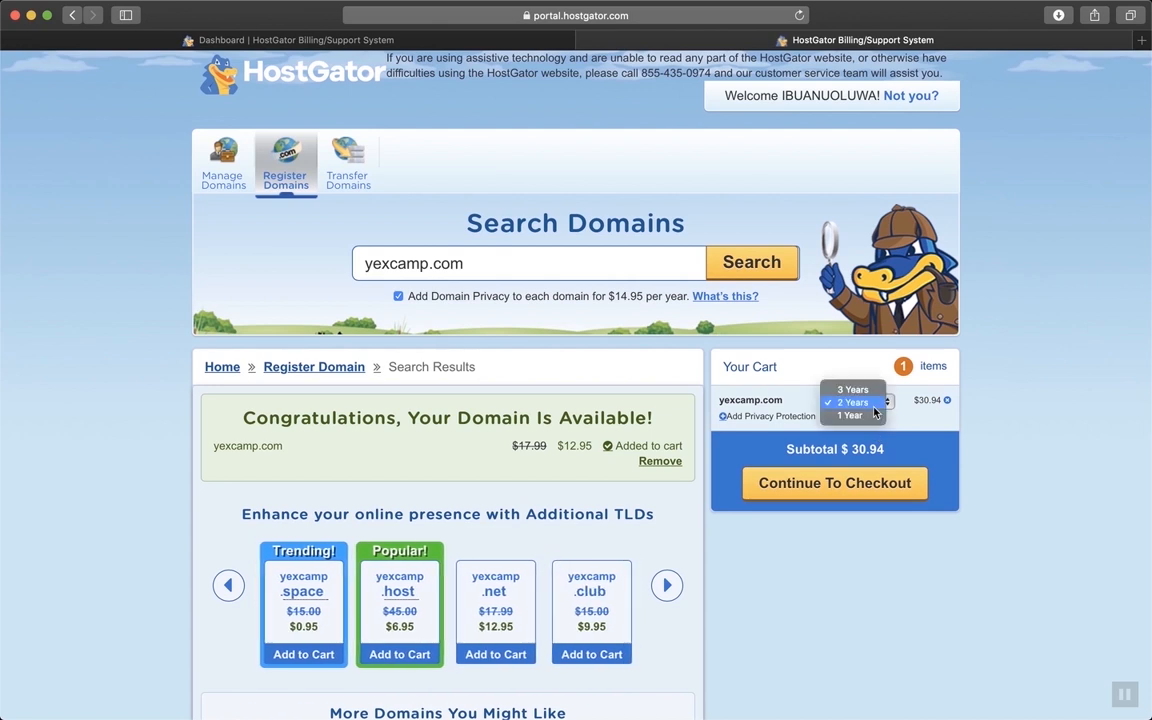
left_click(907, 429)
left_click(871, 500)
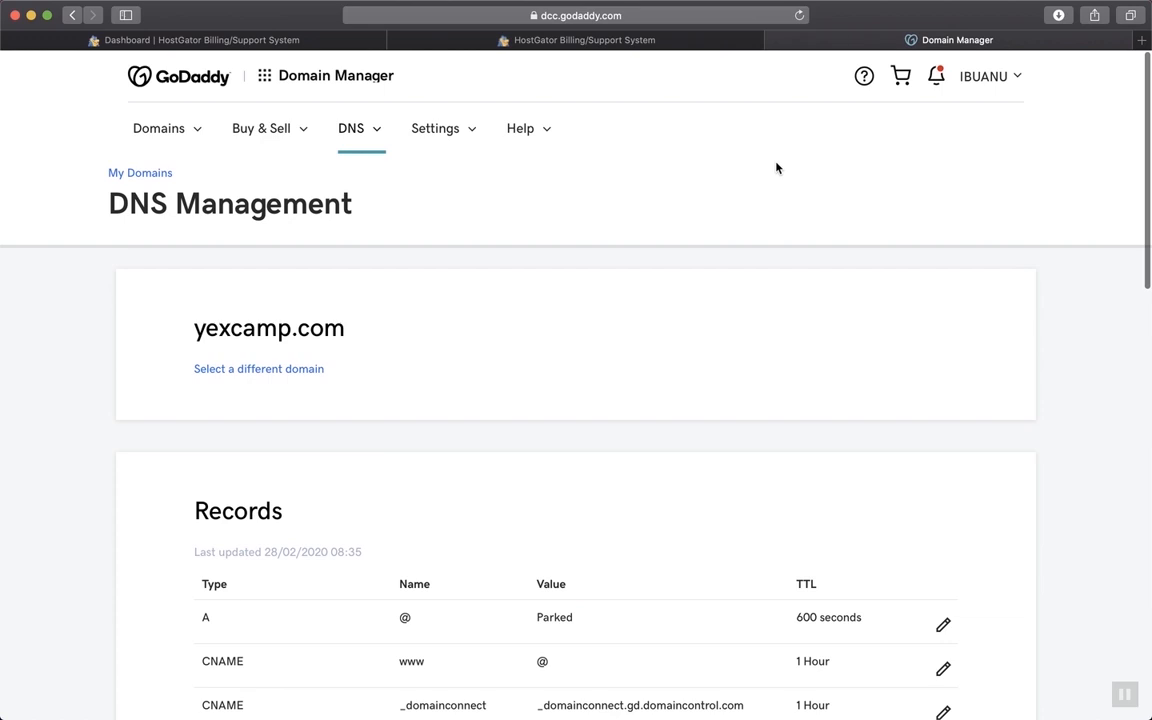
Check yexcamp.com's Parked A record and default GoDaddy nameservers, then bring up the HostGator hosting dashboard
left_click(630, 44)
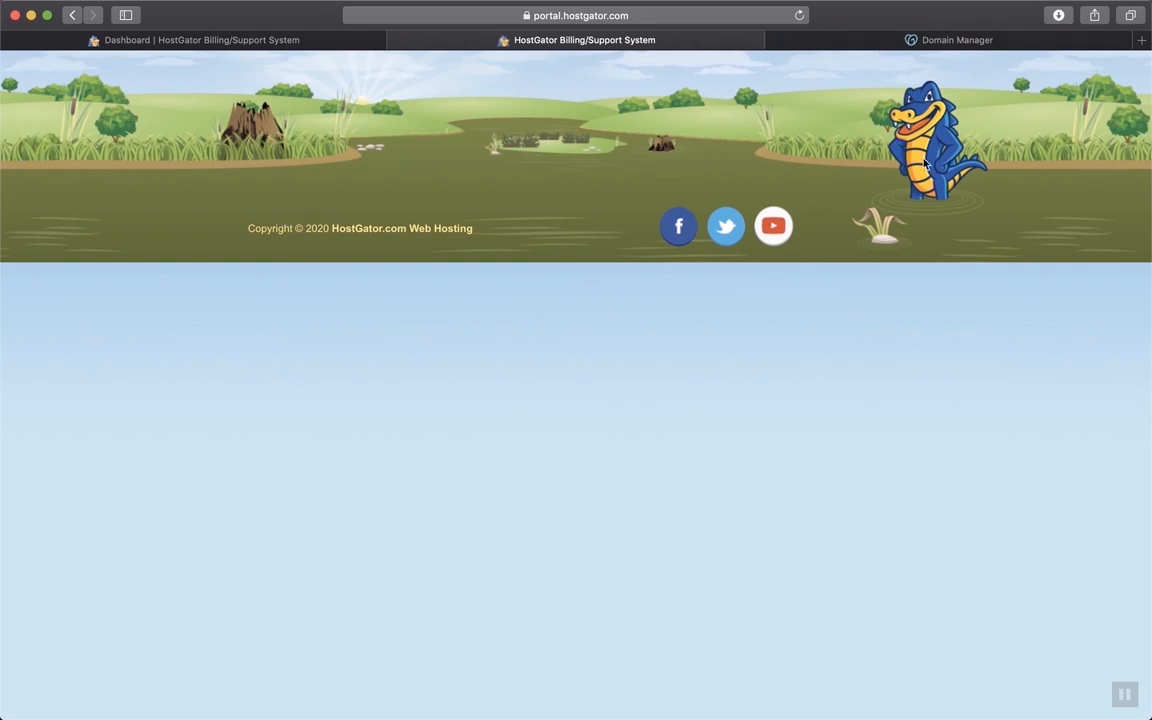
left_click(955, 40)
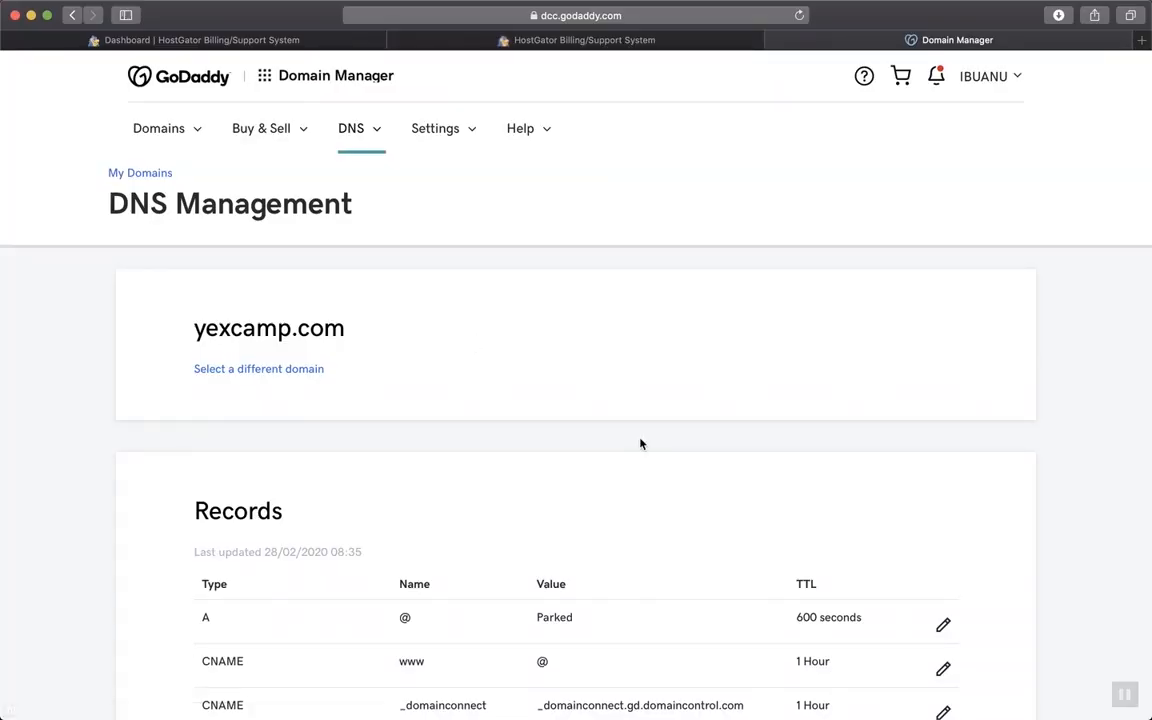
scroll(640, 442, "down", 3)
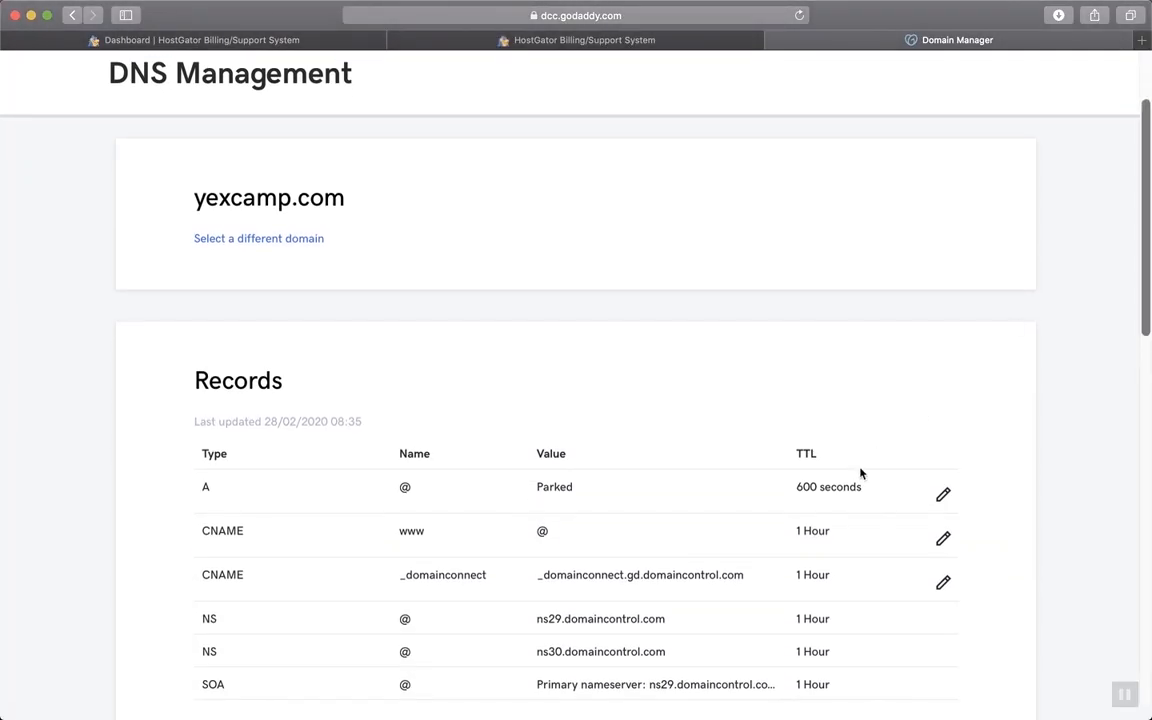
scroll(860, 473, "up", 3)
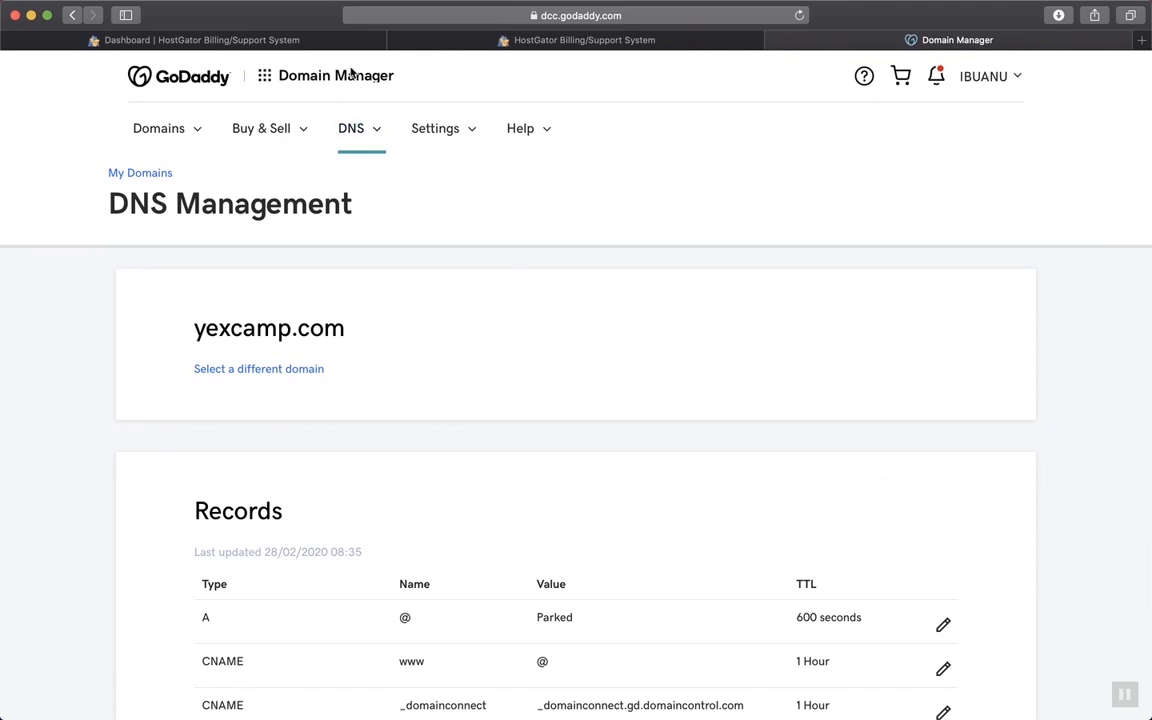
left_click(297, 38)
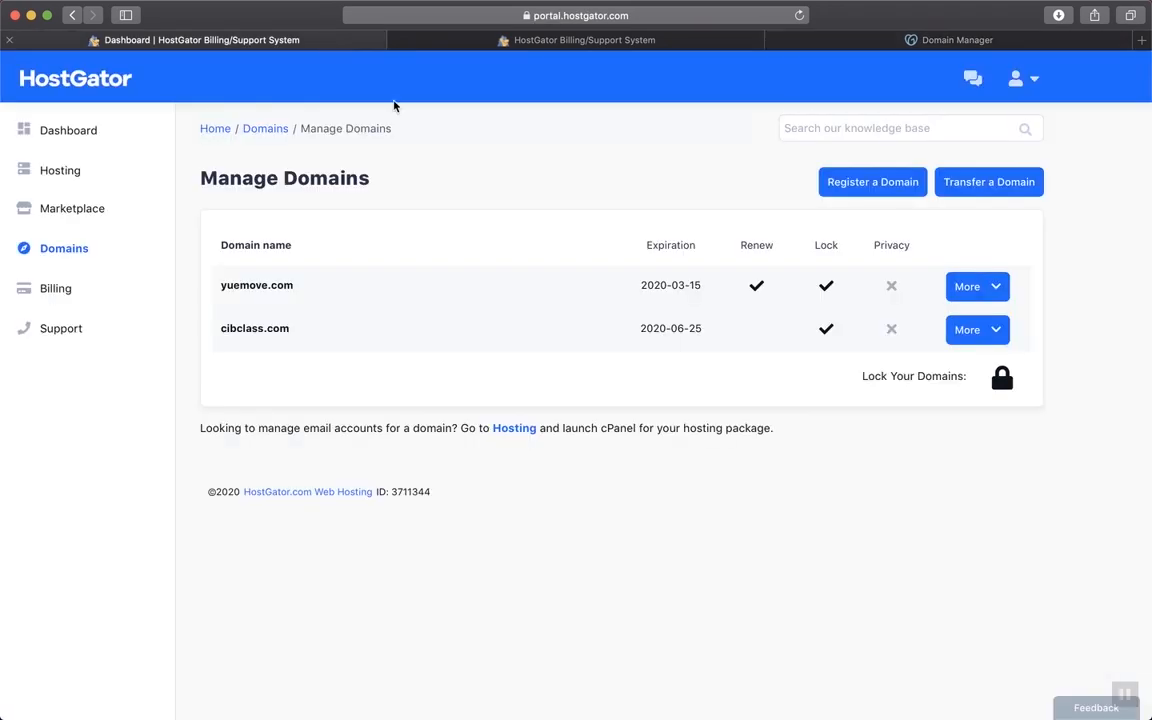
left_click(560, 40)
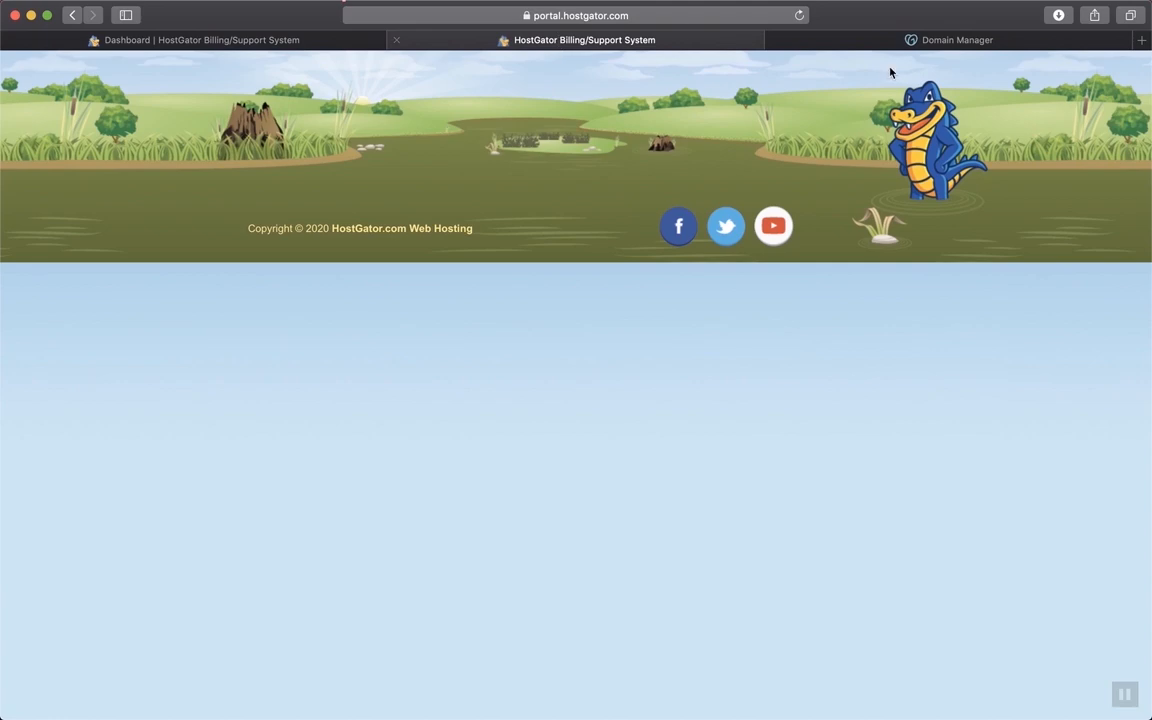
left_click(958, 40)
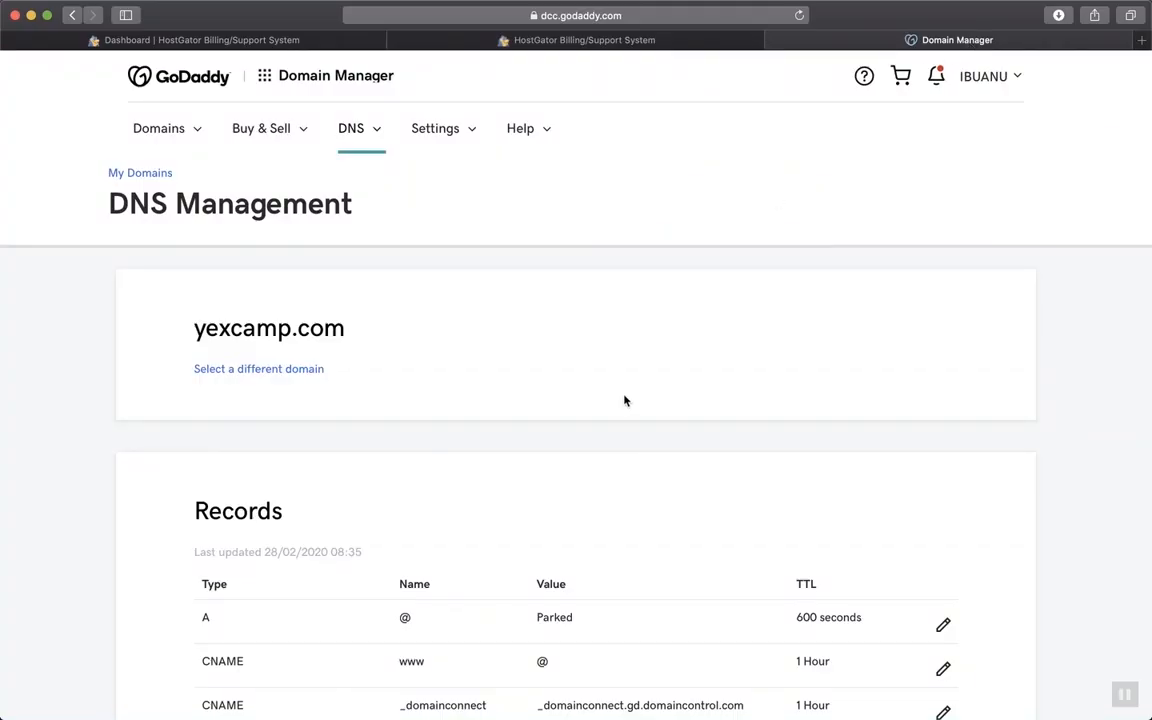
scroll(736, 512, "down", 10)
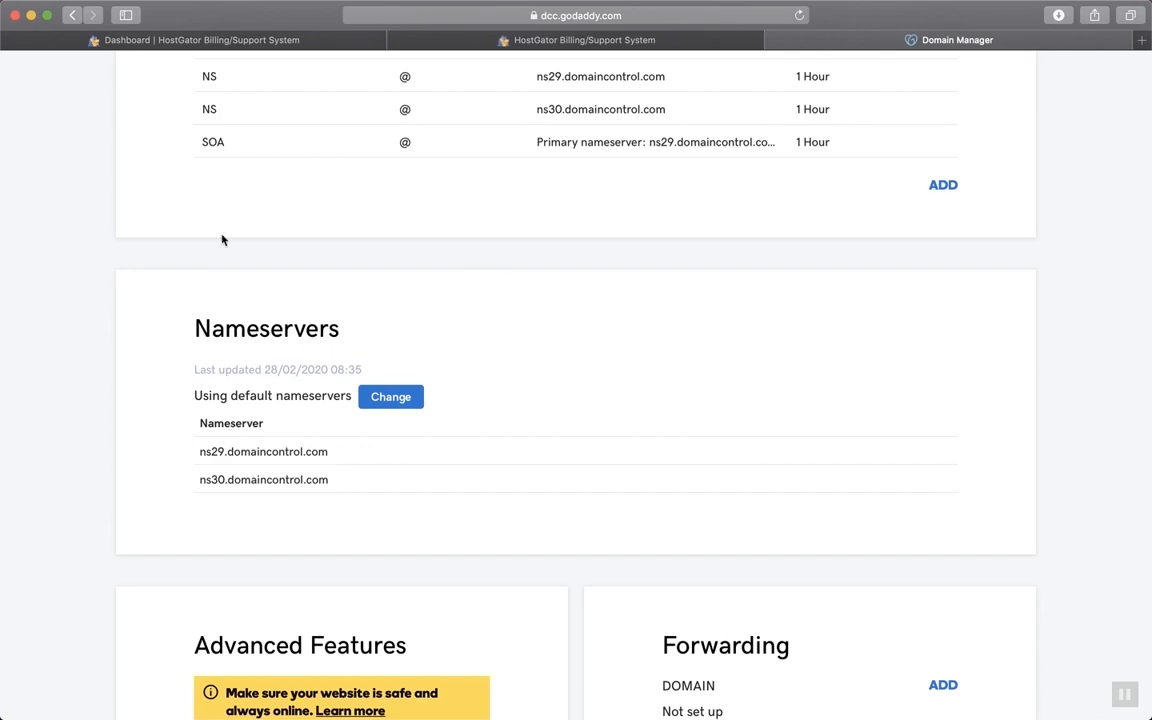
left_click(237, 41)
scroll(791, 402, "down", 1)
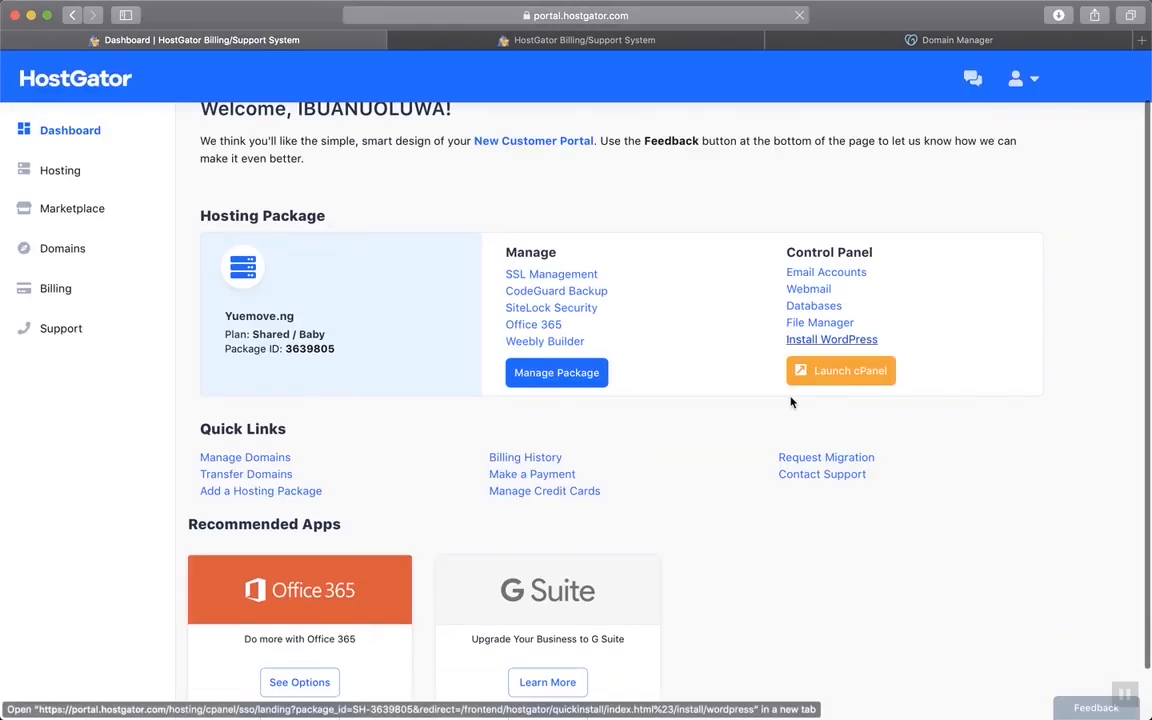
Launch cPanel, copy the primary nameserver ns6201.hostgator.com, and return to GoDaddy's Nameservers section
left_click(831, 339)
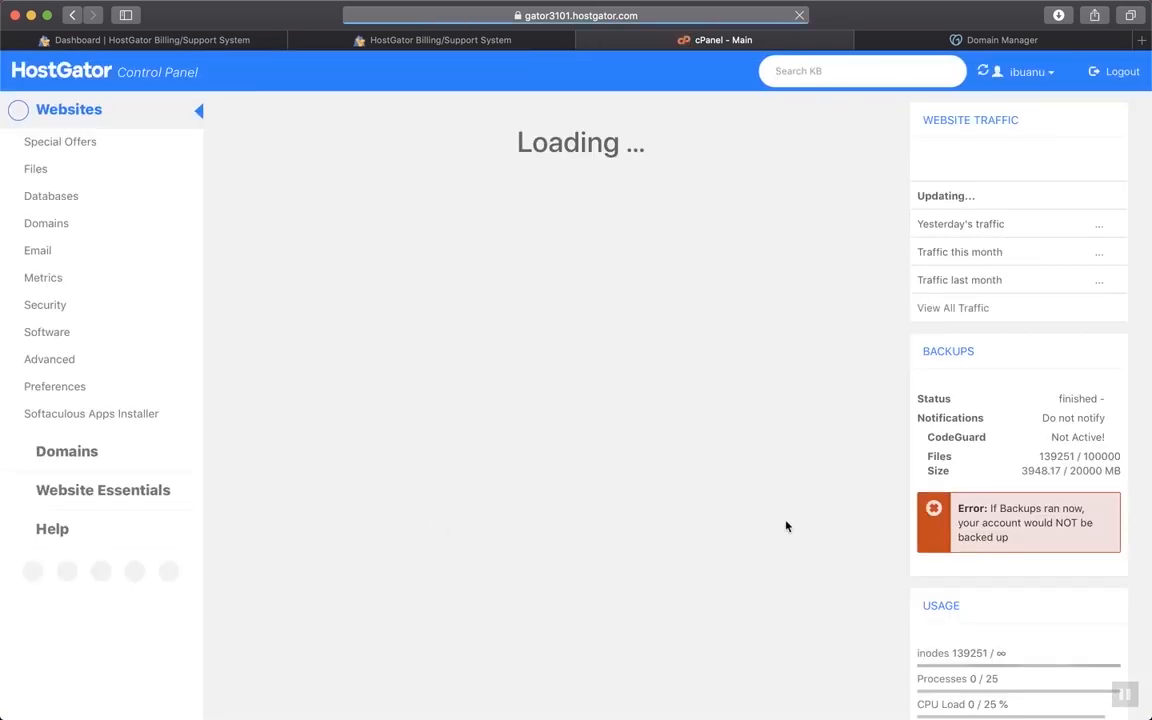
scroll(965, 615, "down", 10)
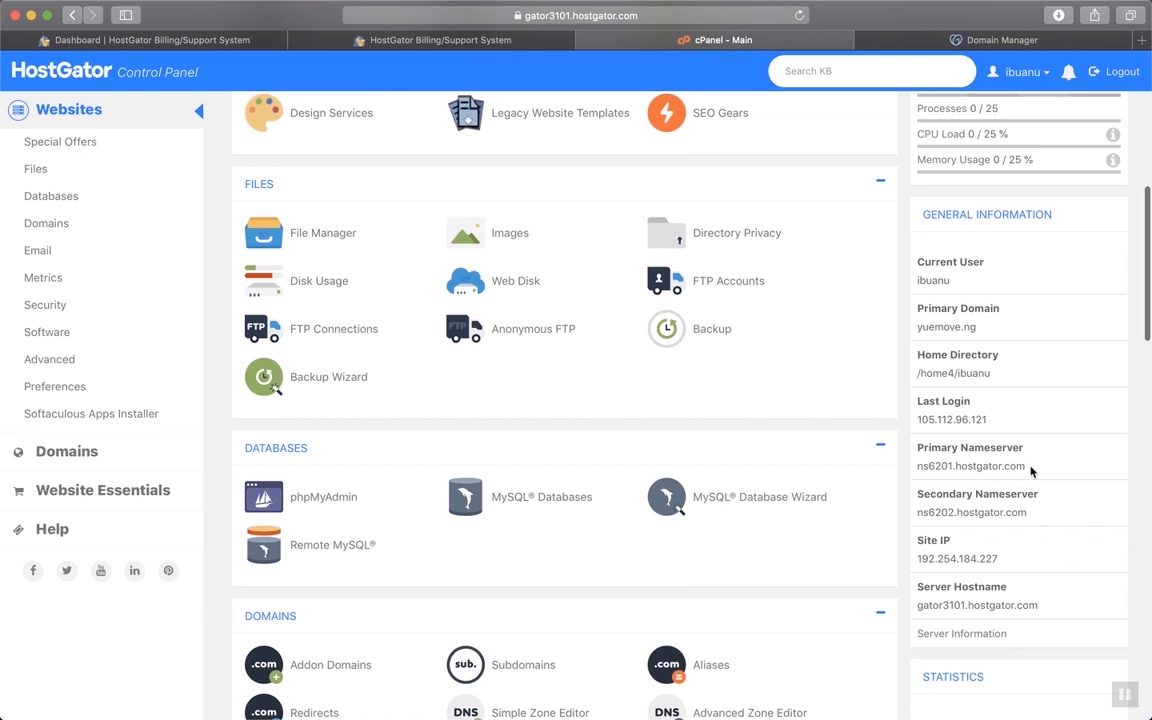
left_click_drag(1026, 466, 930, 466)
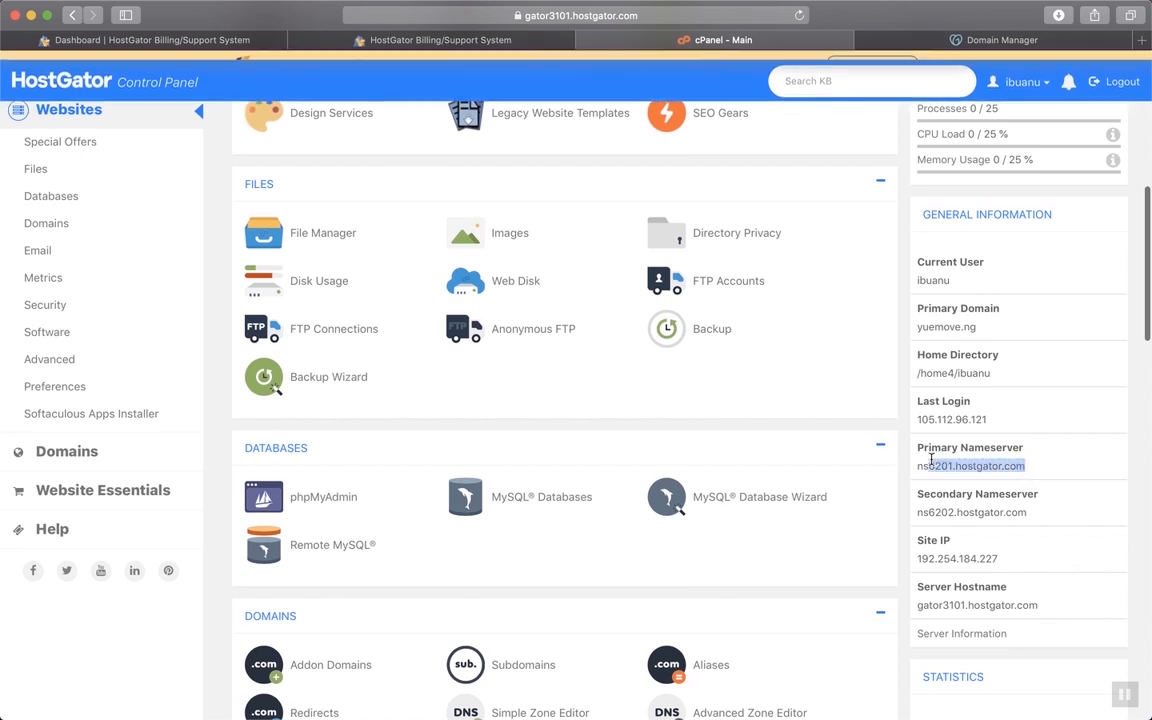
left_click(930, 463)
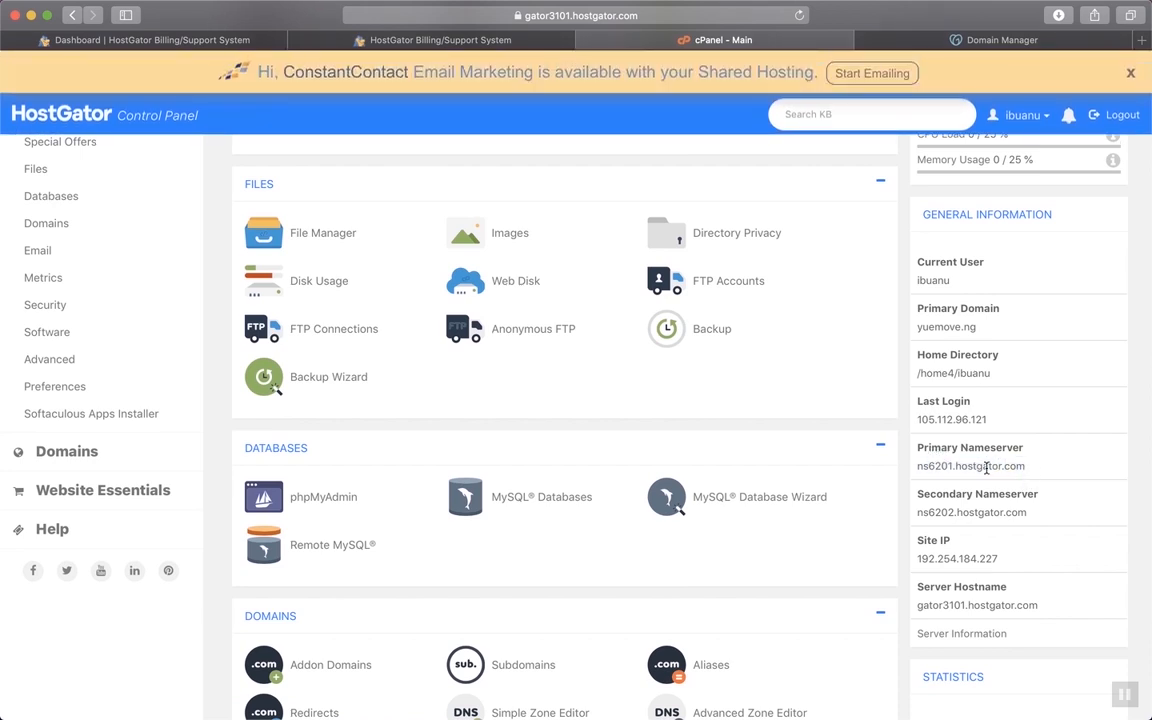
left_click_drag(1026, 466, 915, 465)
key("super+c")
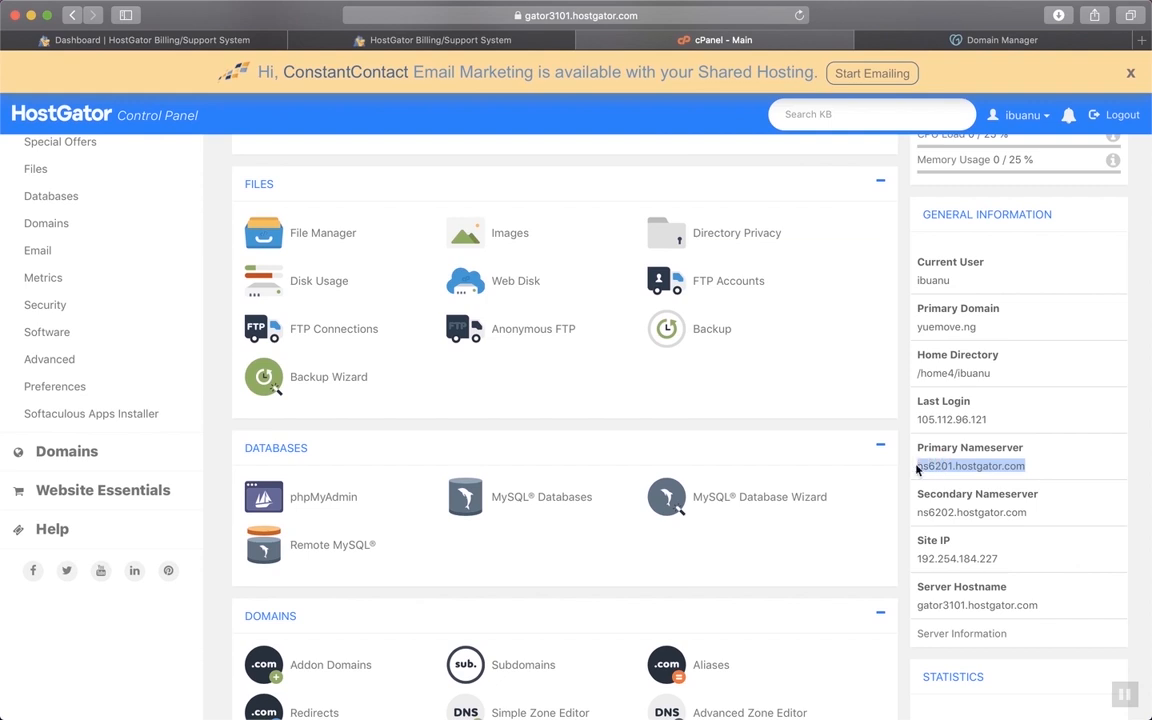
left_click(882, 40)
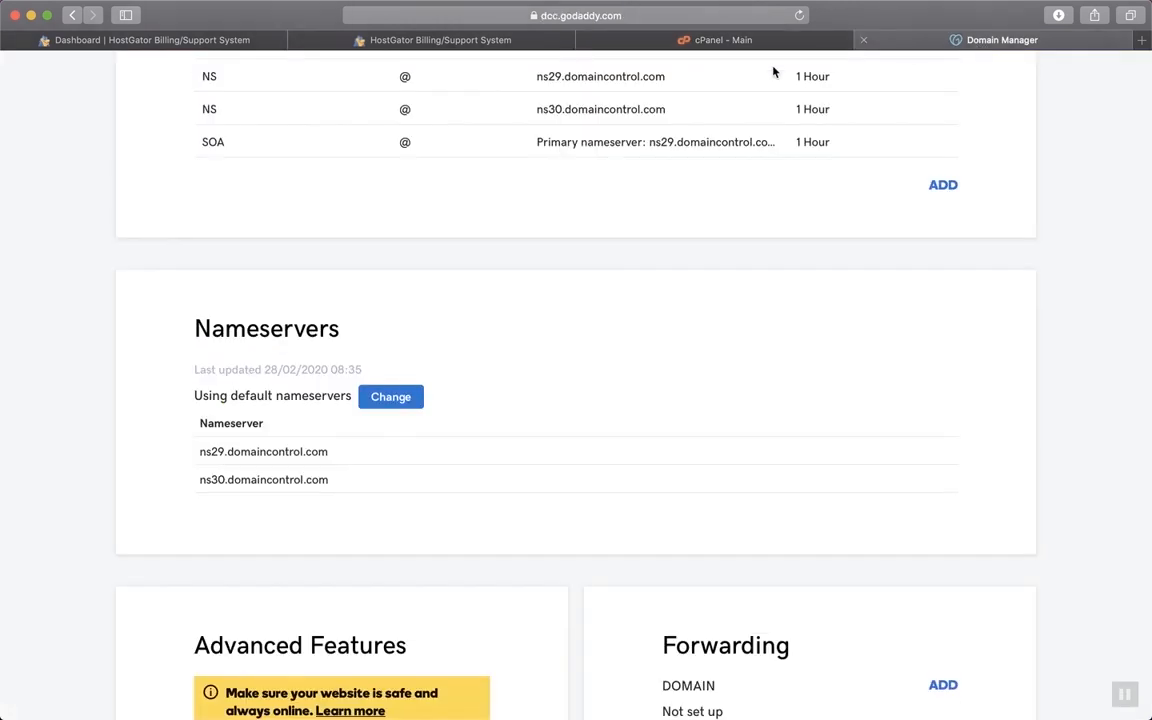
Switch yexcamp.com to custom nameservers and paste ns6201.hostgator.com as the first one
left_click(386, 400)
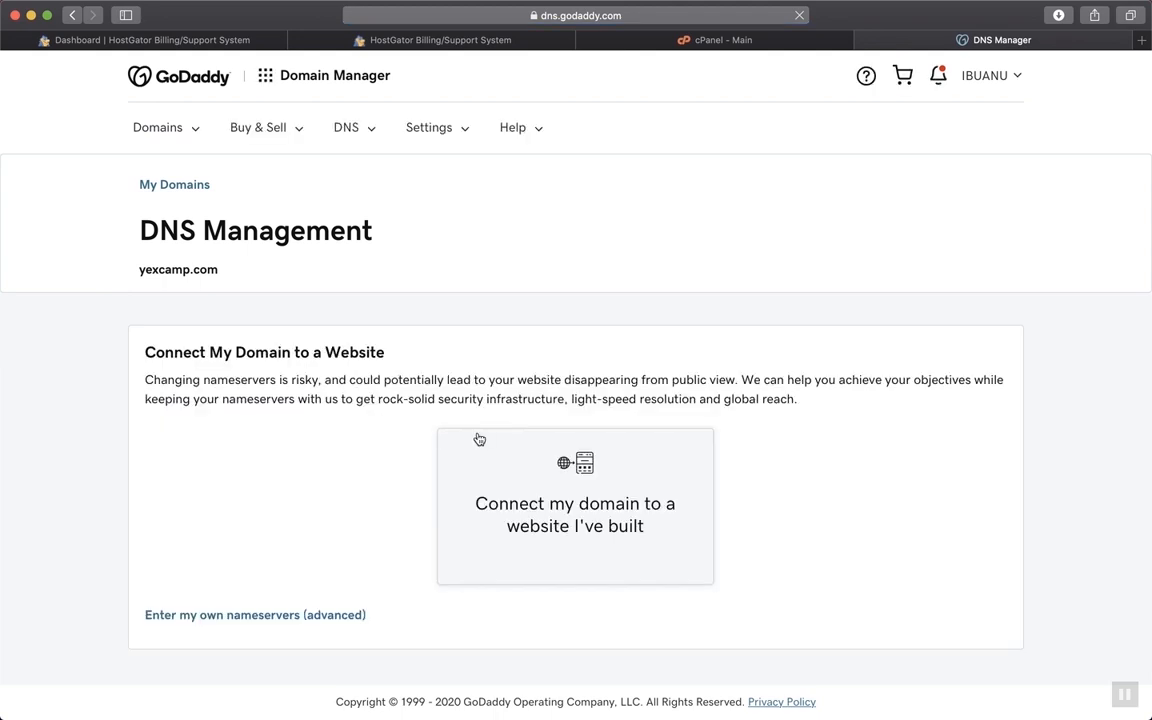
scroll(823, 452, "down", 1)
left_click(300, 615)
left_click(340, 430)
key("super+v")
Copy ns6202.hostgator.com from cPanel into the second field, remove the empty third row, and save
left_click(365, 462)
left_click(235, 40)
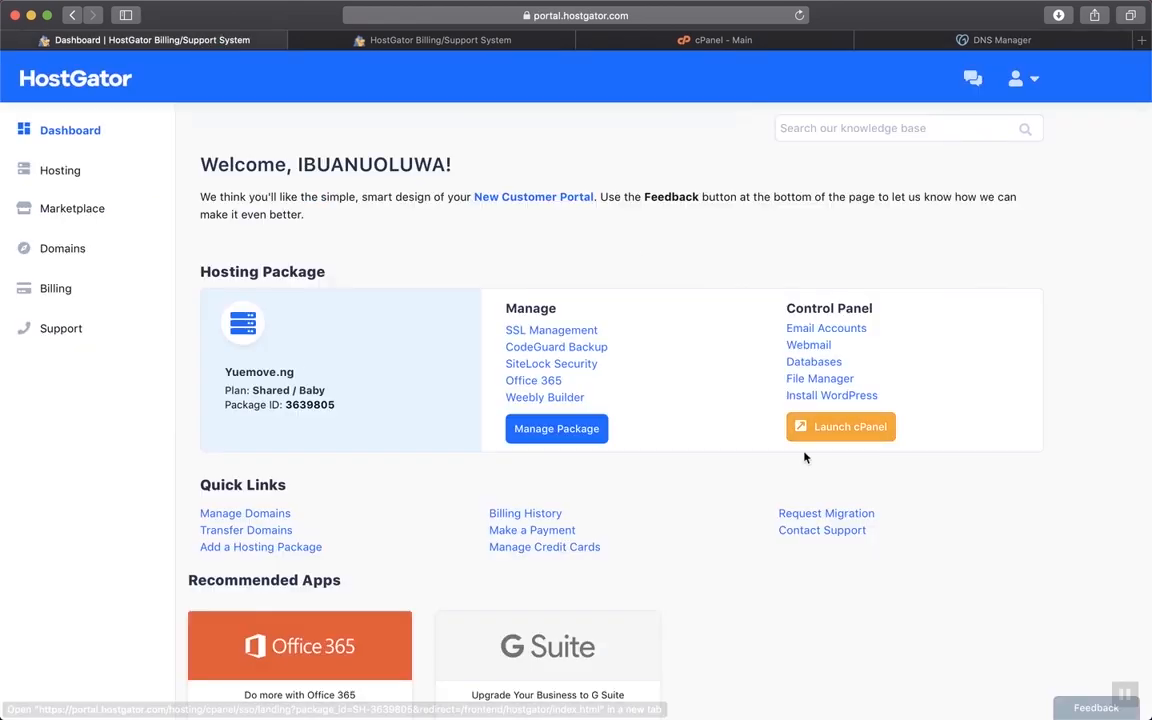
left_click(442, 38)
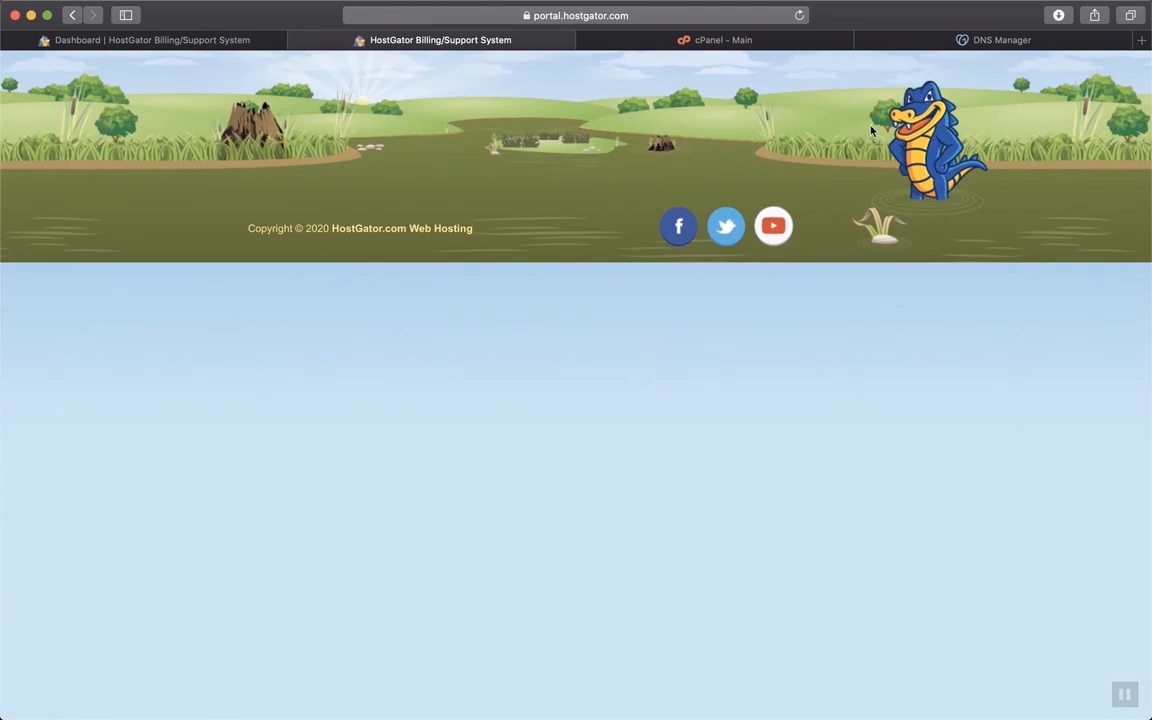
left_click(700, 40)
left_click_drag(1029, 512, 916, 512)
key("super+c")
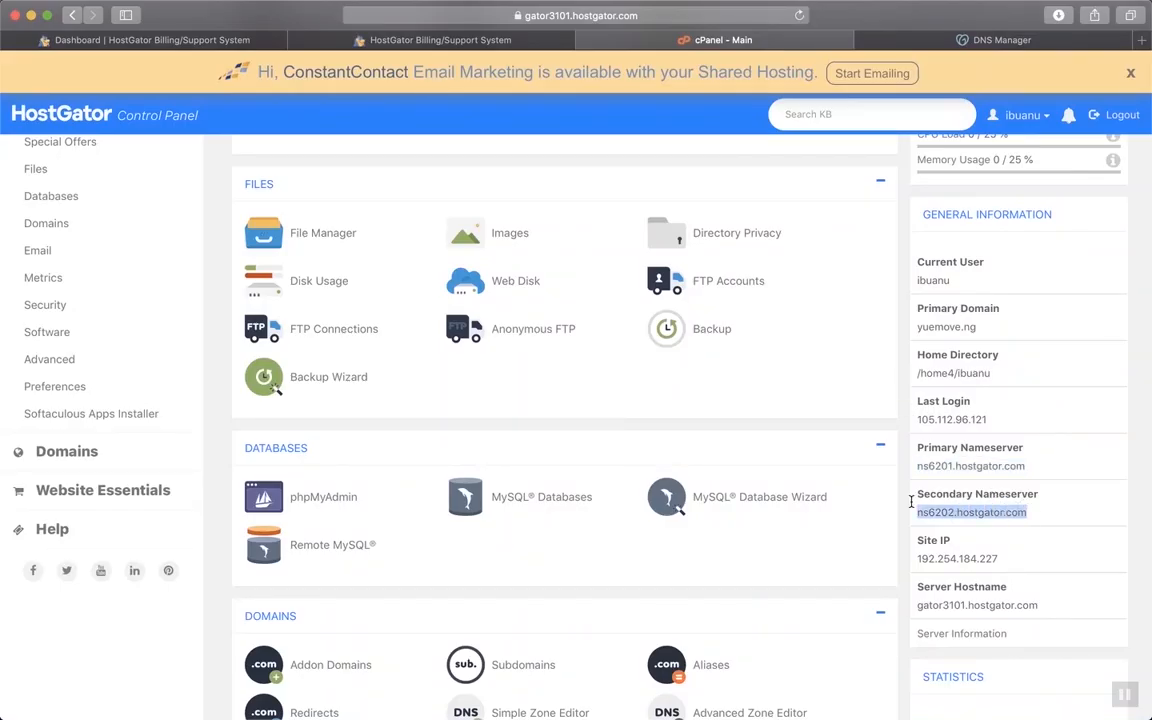
left_click(1026, 40)
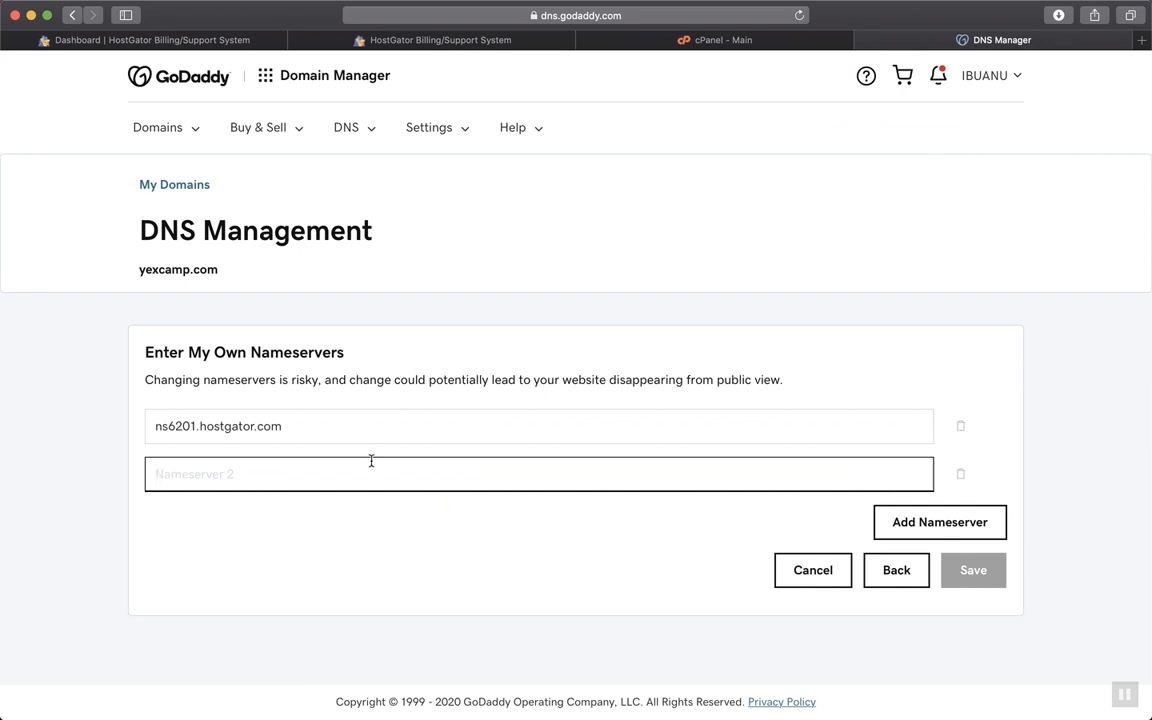
key("super+v")
left_click(913, 518)
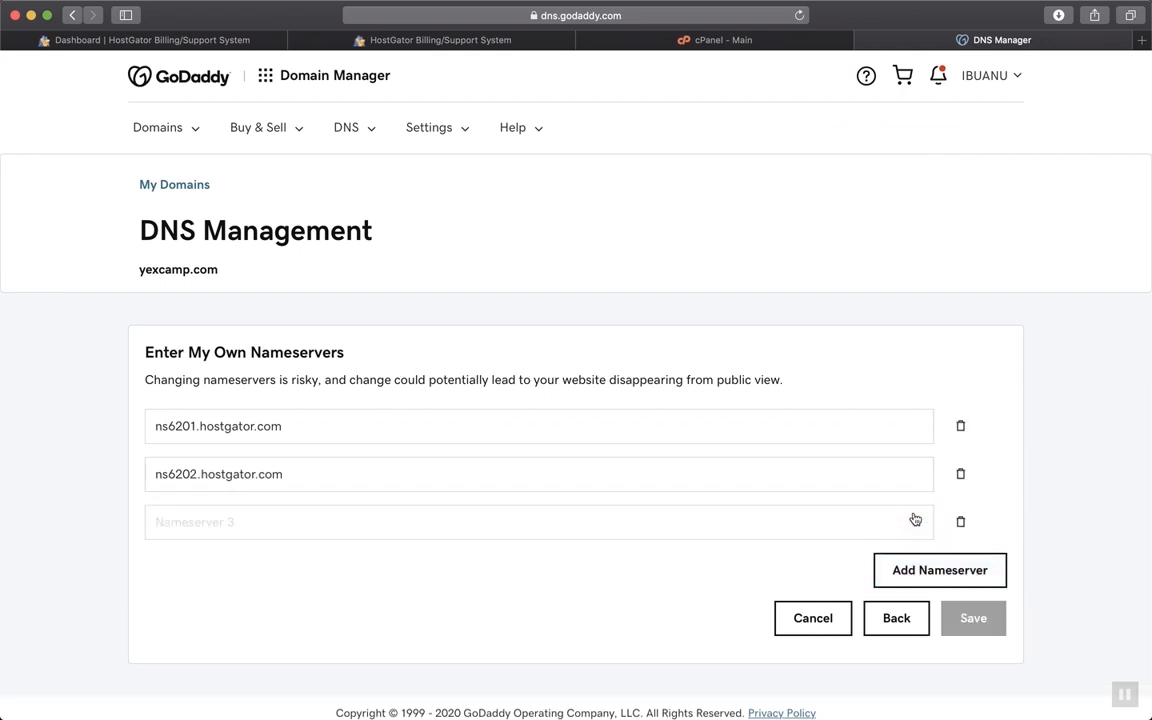
left_click(960, 521)
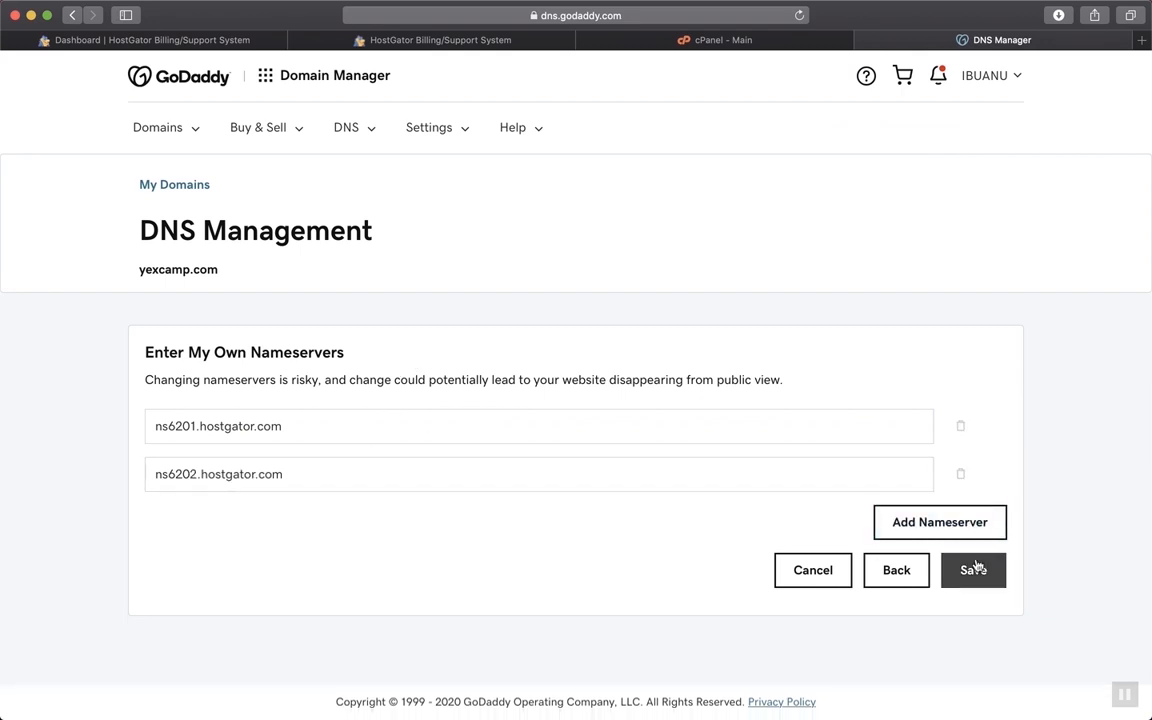
left_click(977, 567)
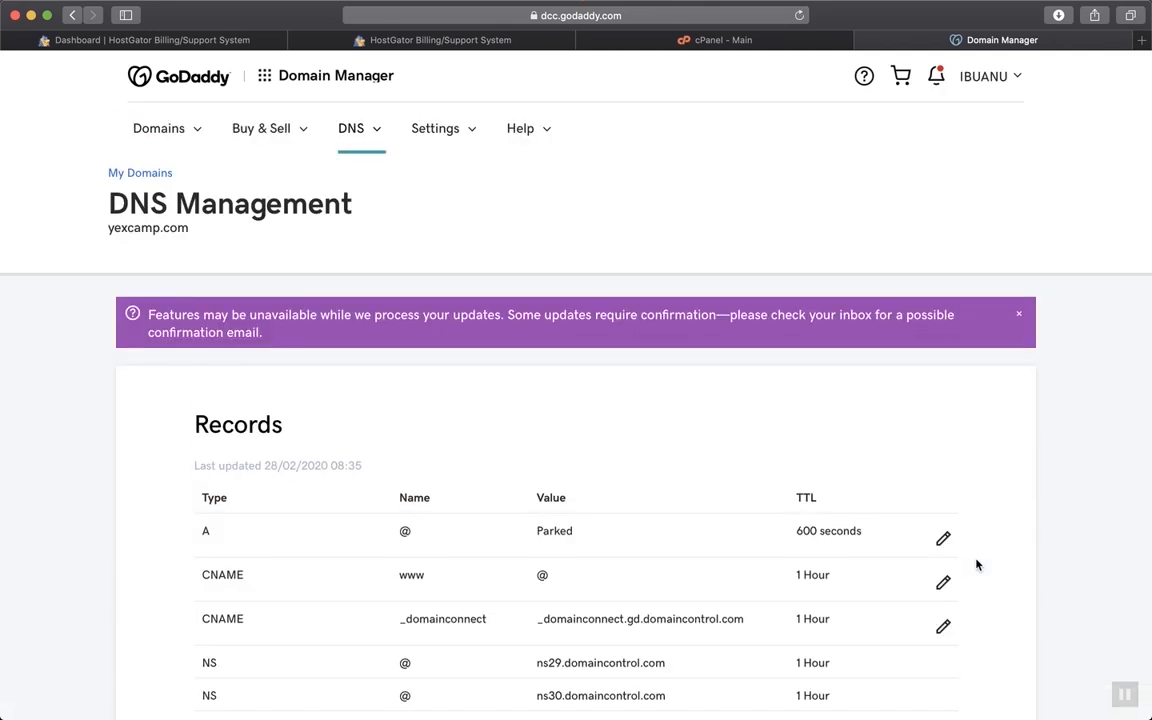
Review yexcamp.com's updated Nameservers section, then close the GoDaddy Domain Manager tab
scroll(978, 565, "down", 1)
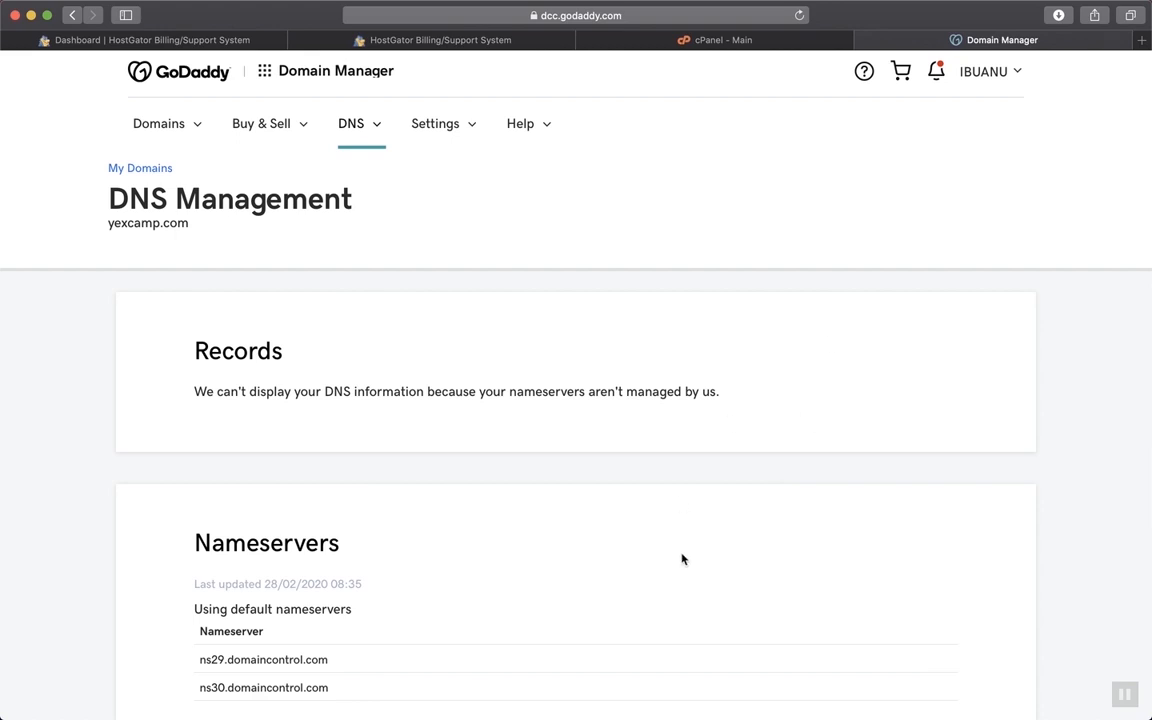
scroll(682, 559, "down", 1)
scroll(682, 559, "up", 2)
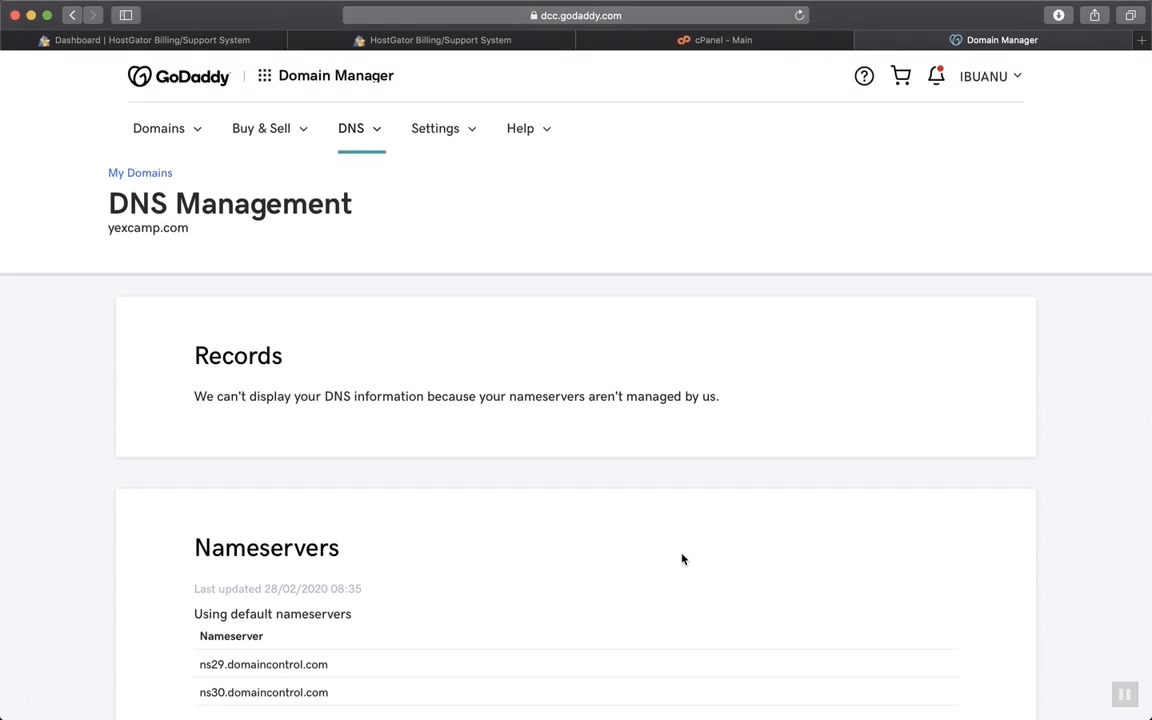
scroll(682, 559, "up", 1)
scroll(753, 437, "down", 5)
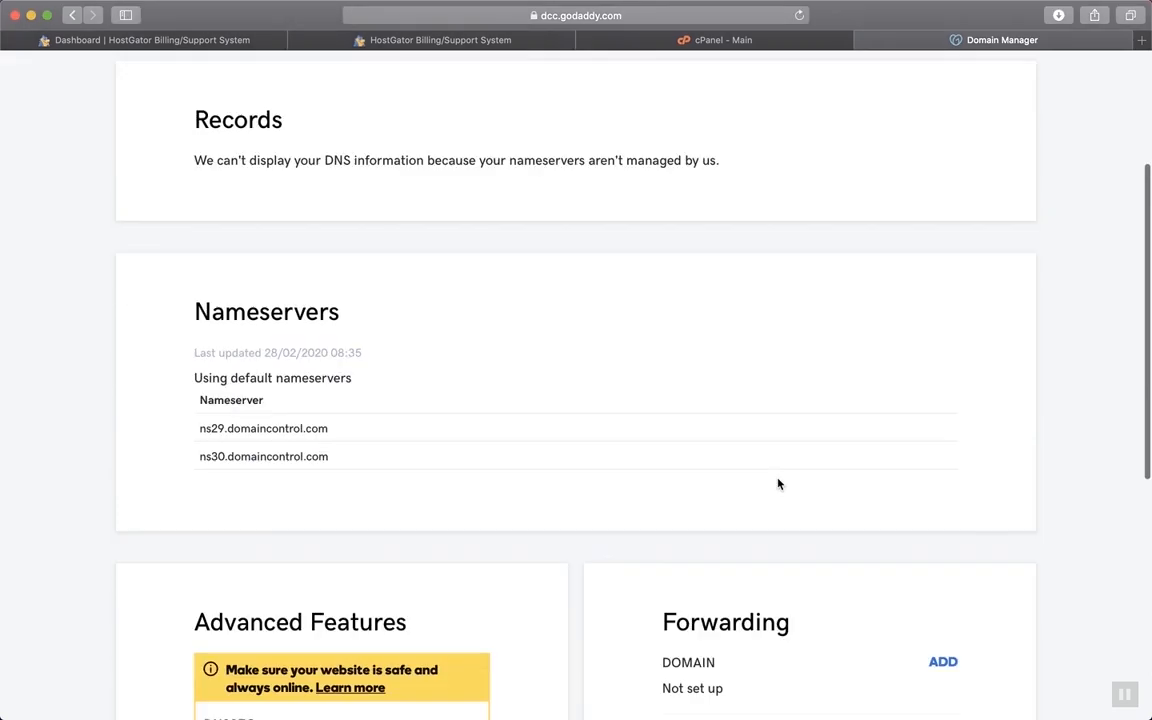
scroll(779, 483, "up", 5)
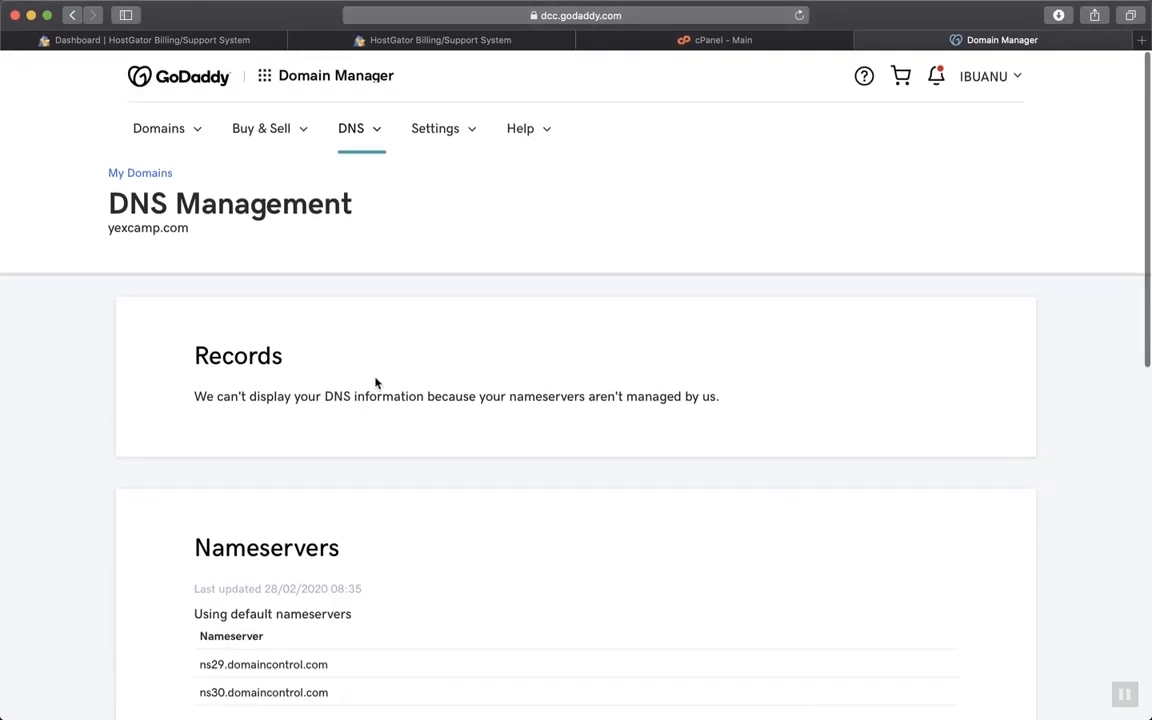
left_click(865, 41)
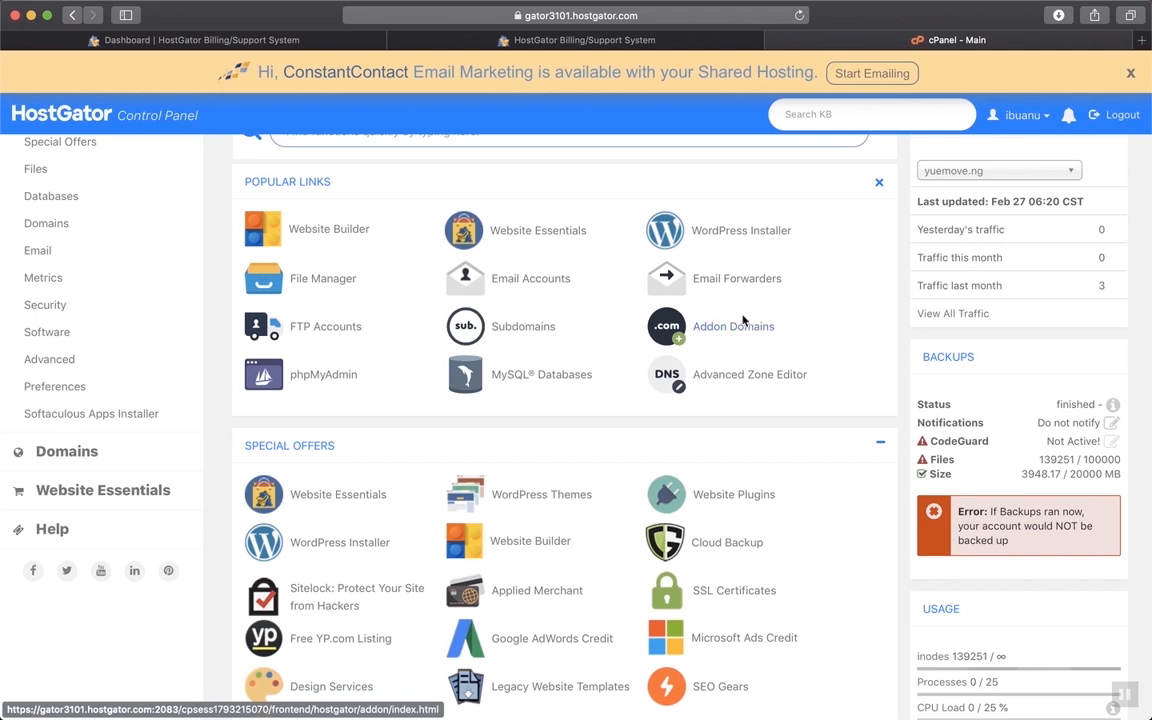
left_click(734, 329)
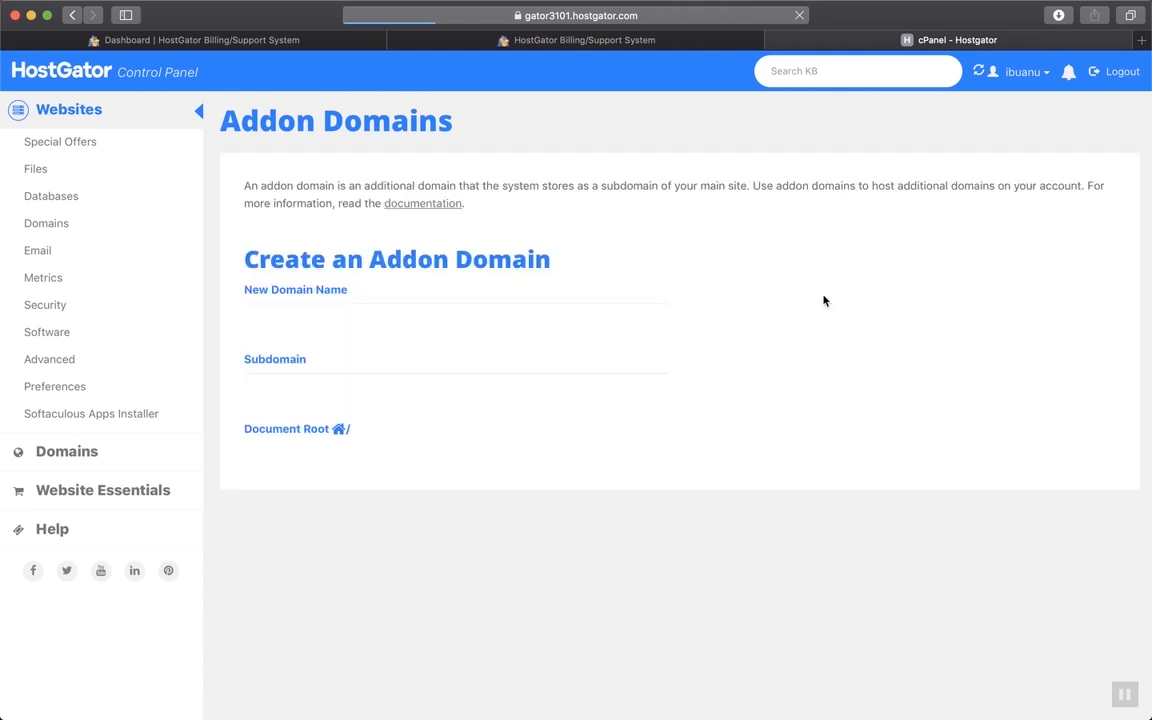
left_click(473, 313)
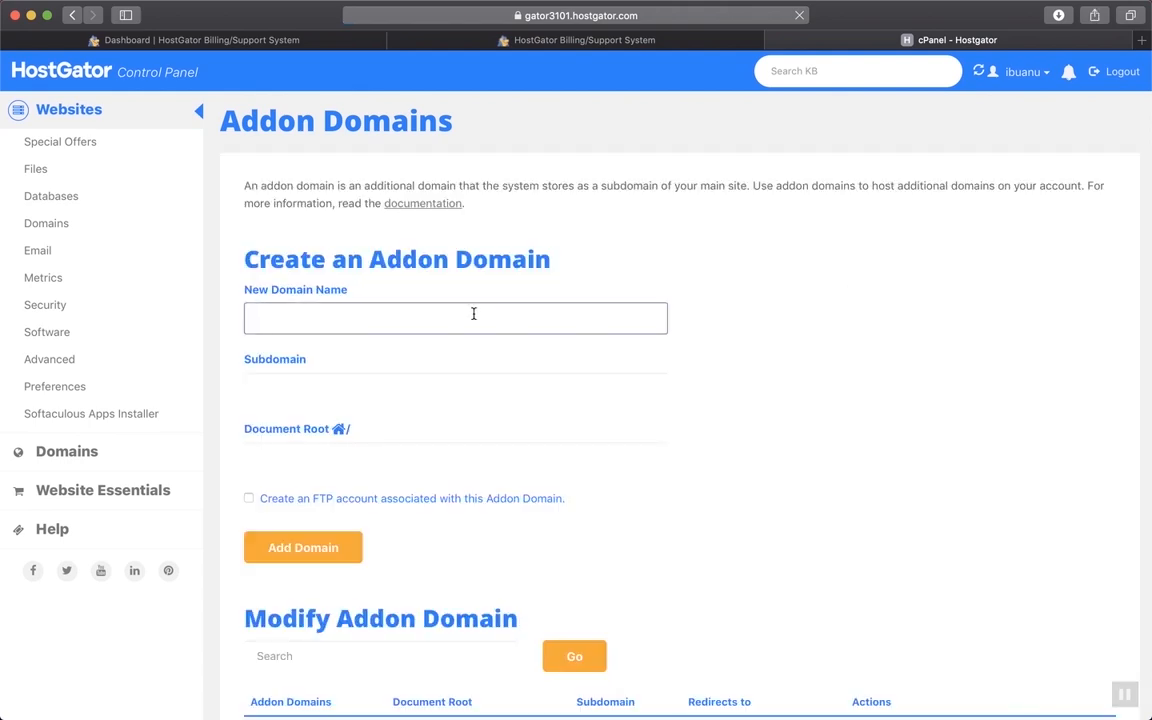
type("w")
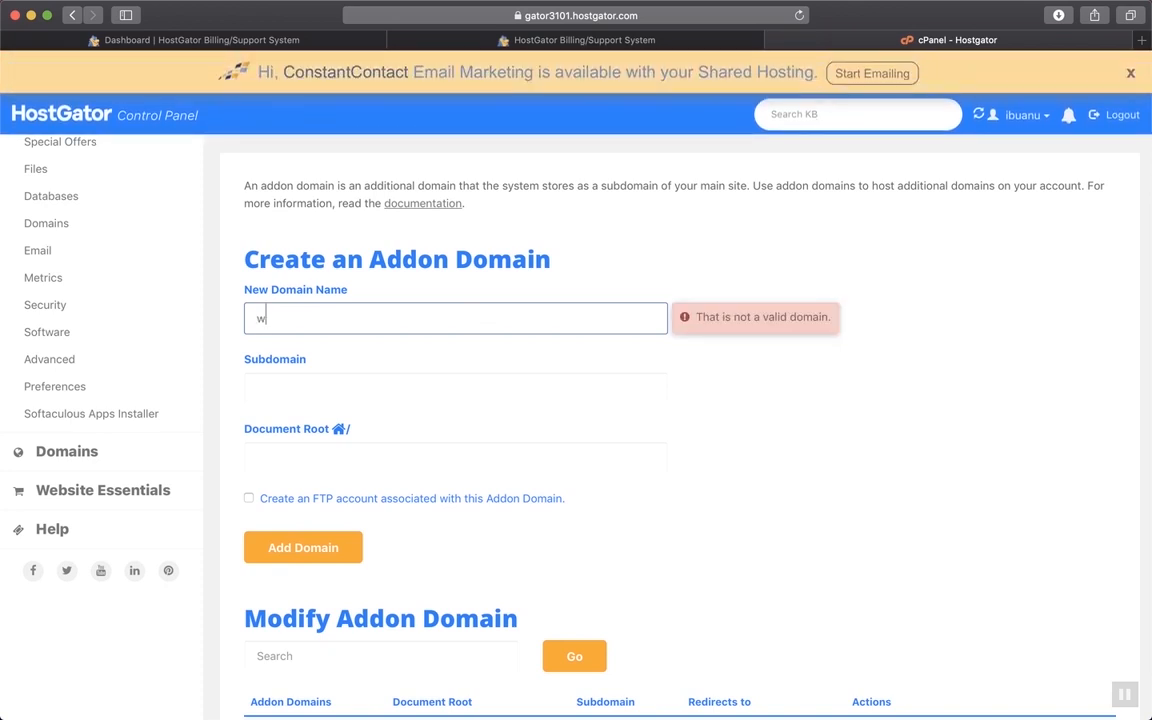
type("ww.y")
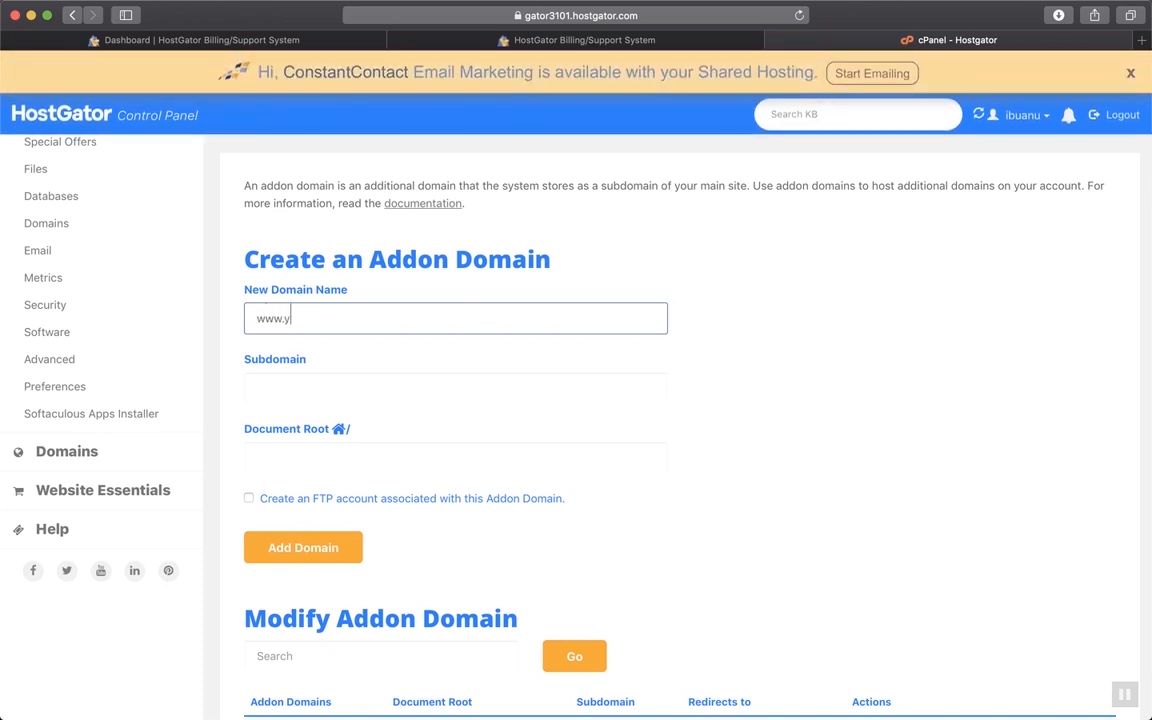
type("excamp.com")
left_click(714, 318)
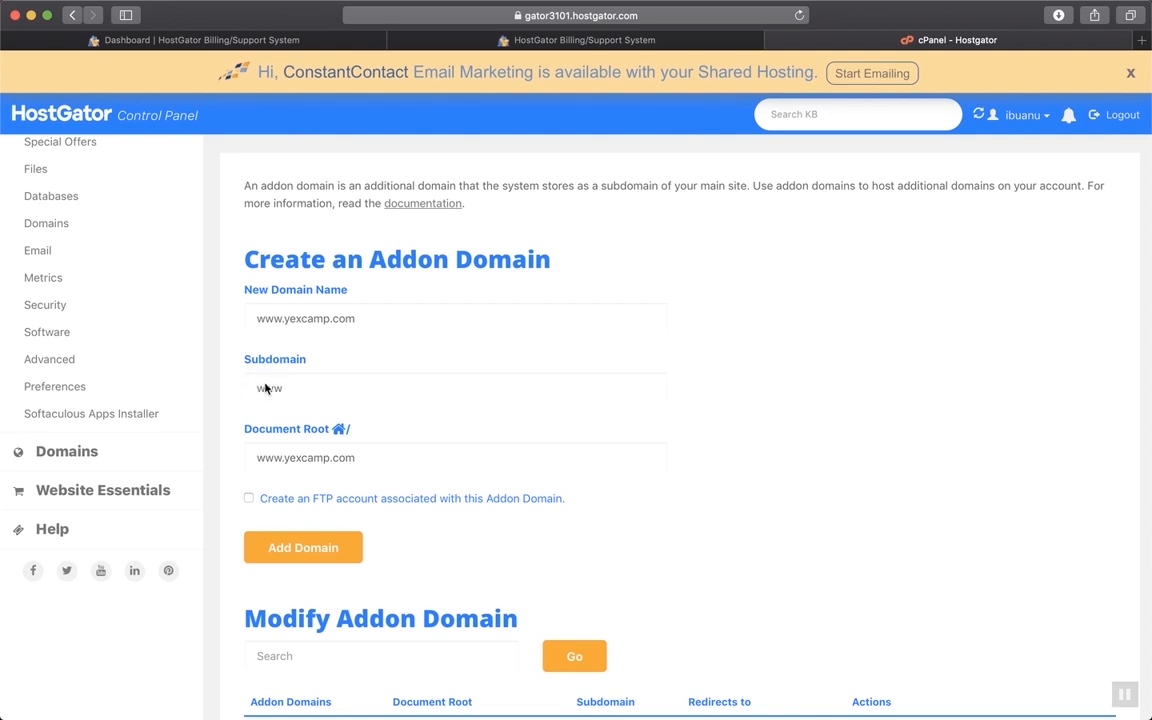
left_click(300, 552)
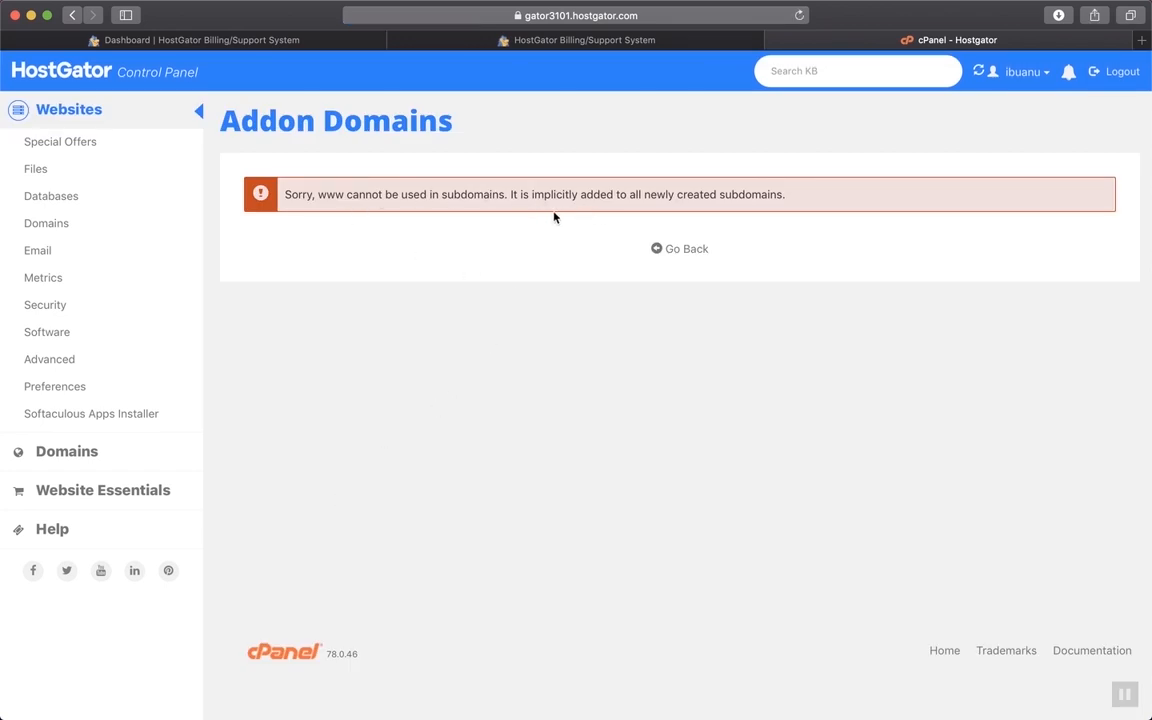
Add yexcamp.com as an addon domain with auto-filled subdomain yexcamp and document root yexcamp.com
left_click(687, 250)
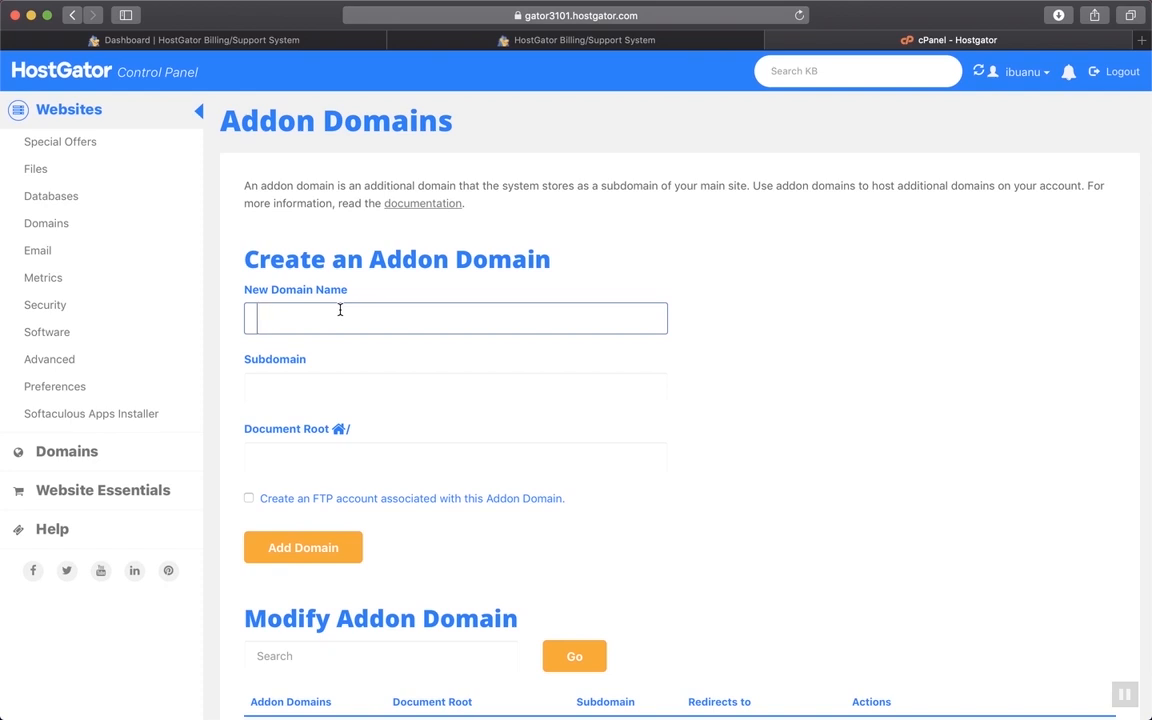
type("yexcamo")
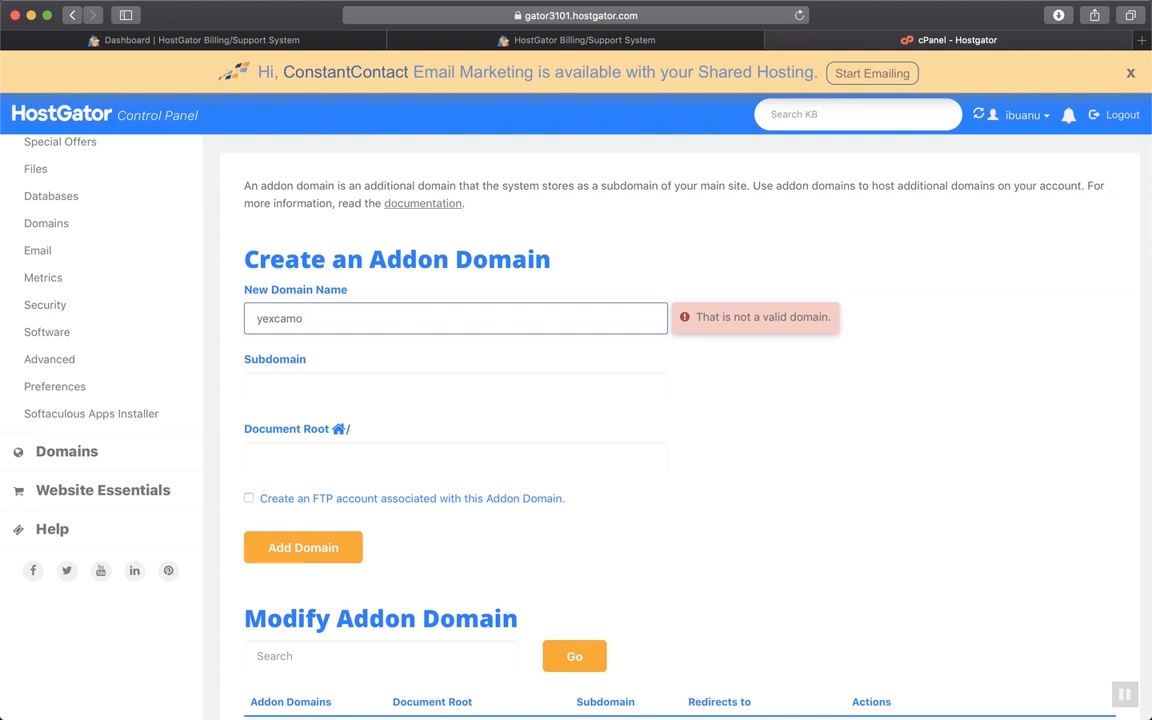
key("BackSpace")
type("p.com")
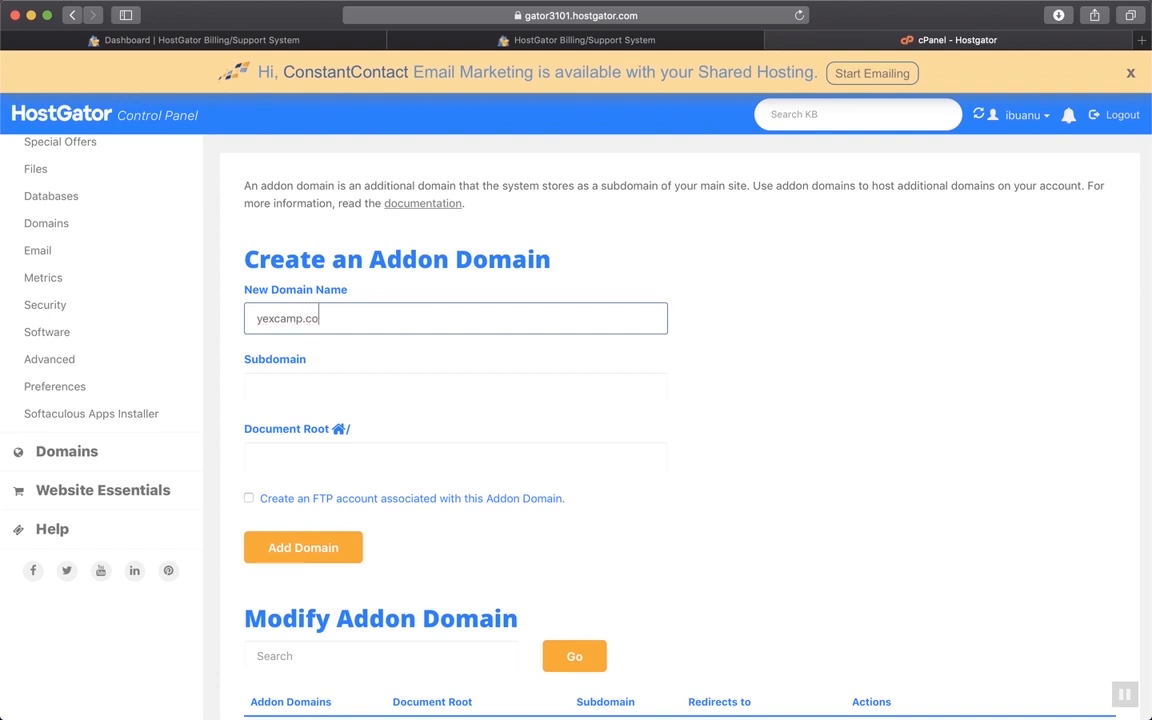
left_click(474, 350)
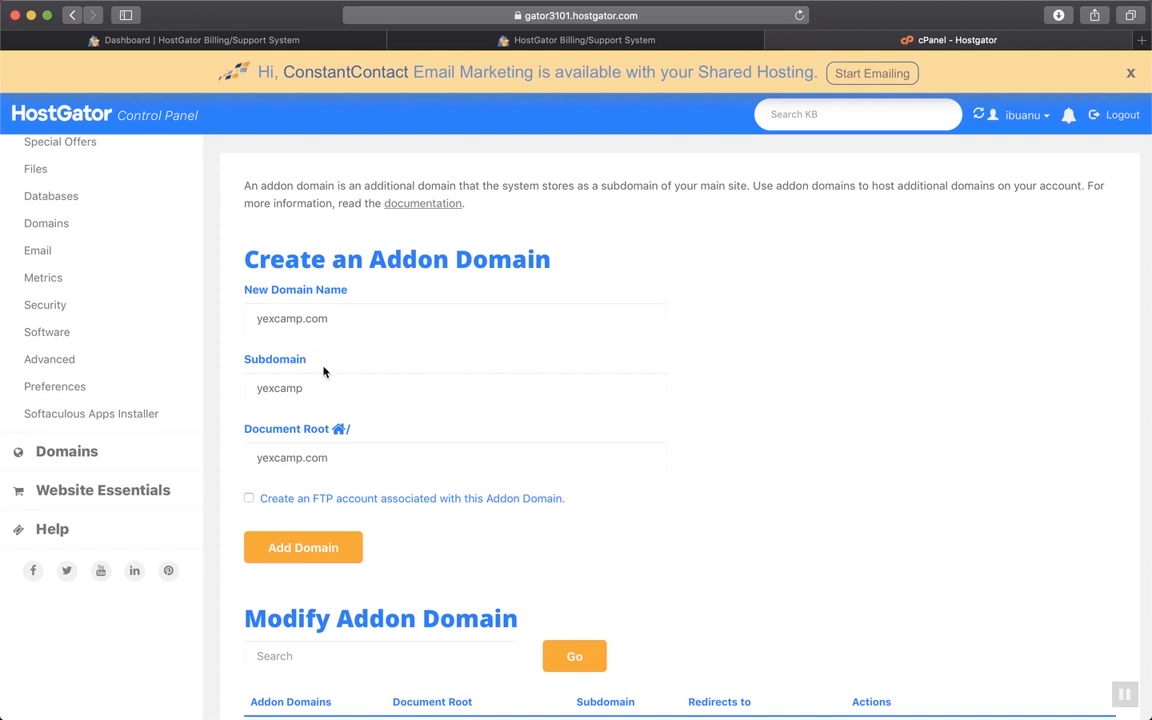
left_click(305, 548)
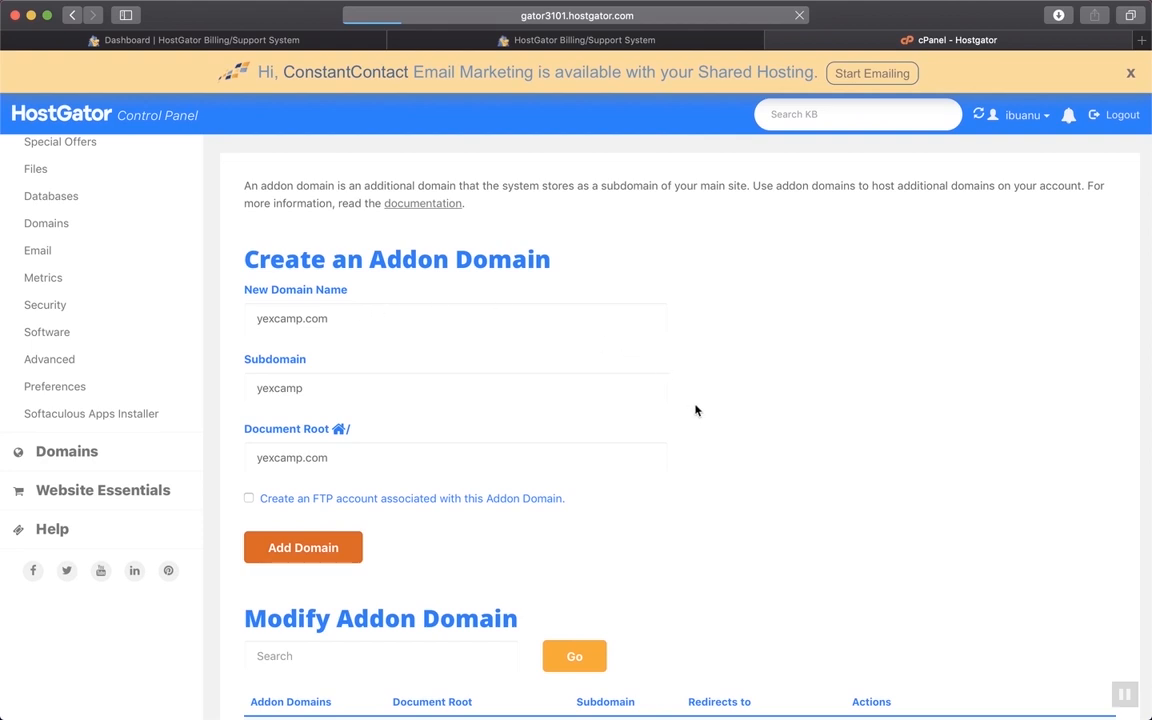
left_click(679, 300)
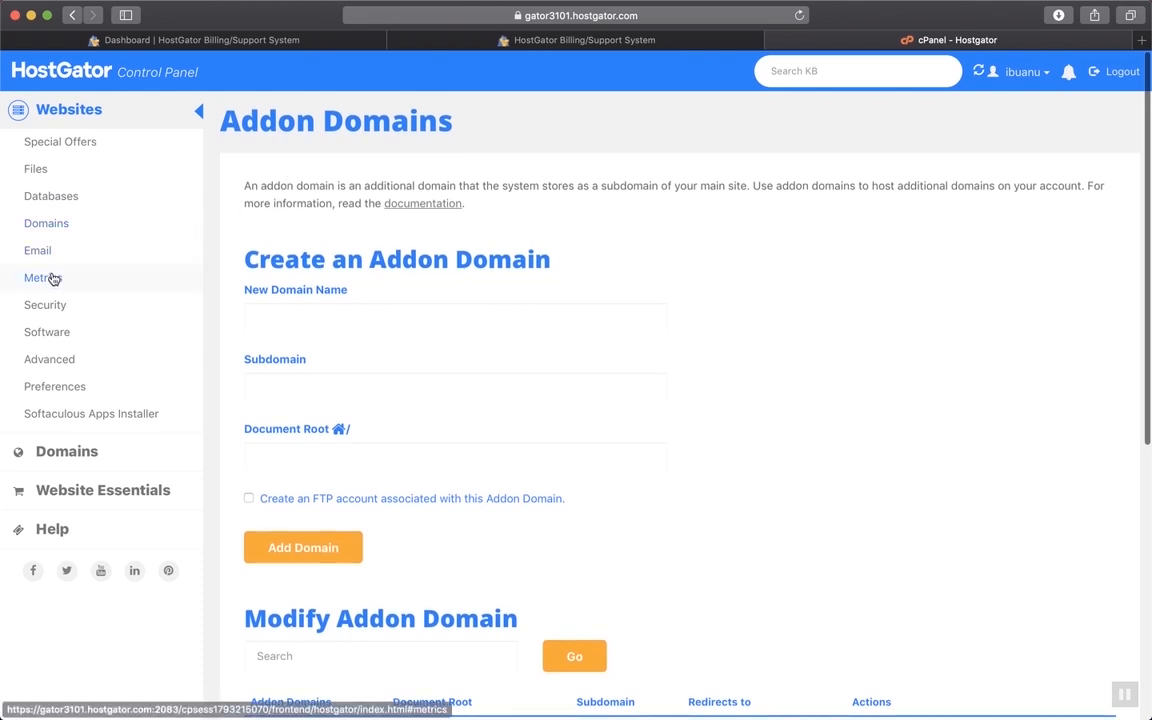
Return to cPanel home, close the ConstantContact banner, and choose yexcamp.com under Website Traffic
left_click(57, 226)
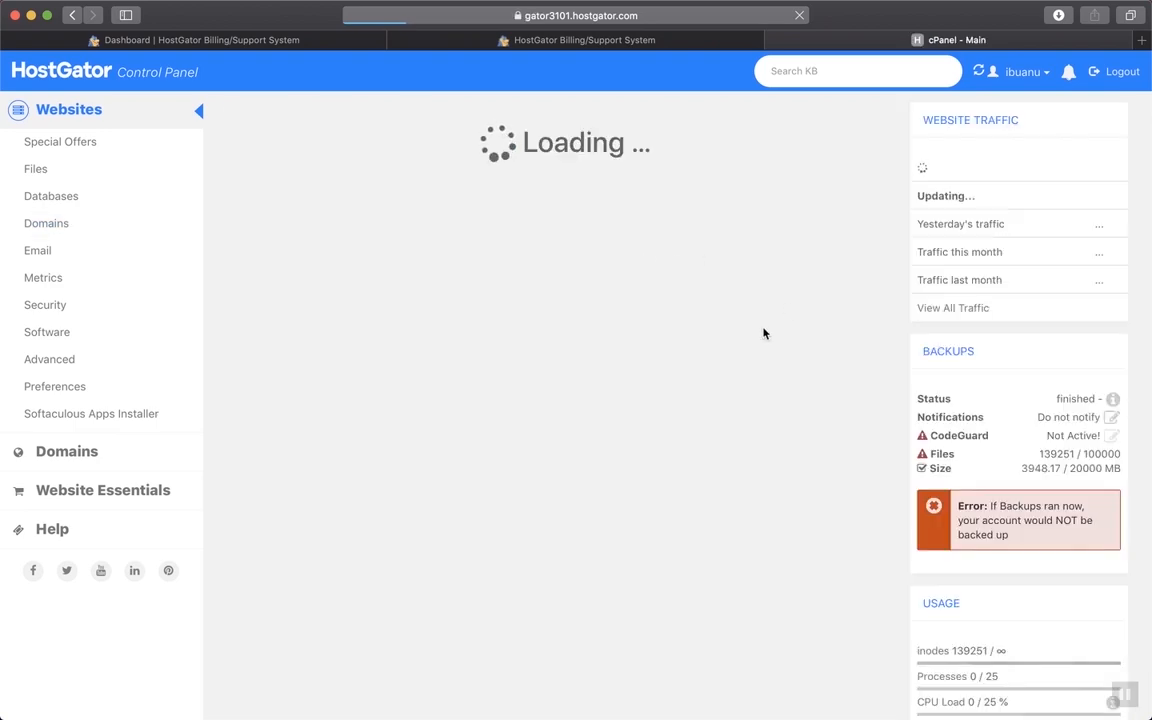
scroll(543, 393, "down", 10)
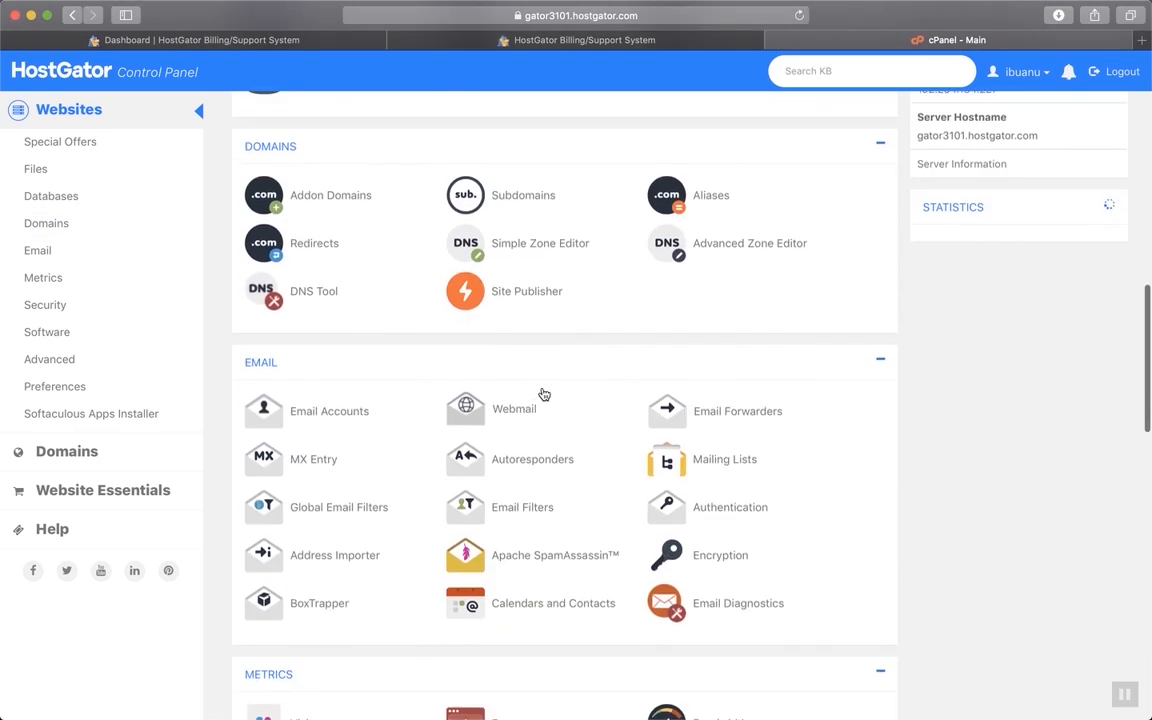
scroll(543, 391, "up", 10)
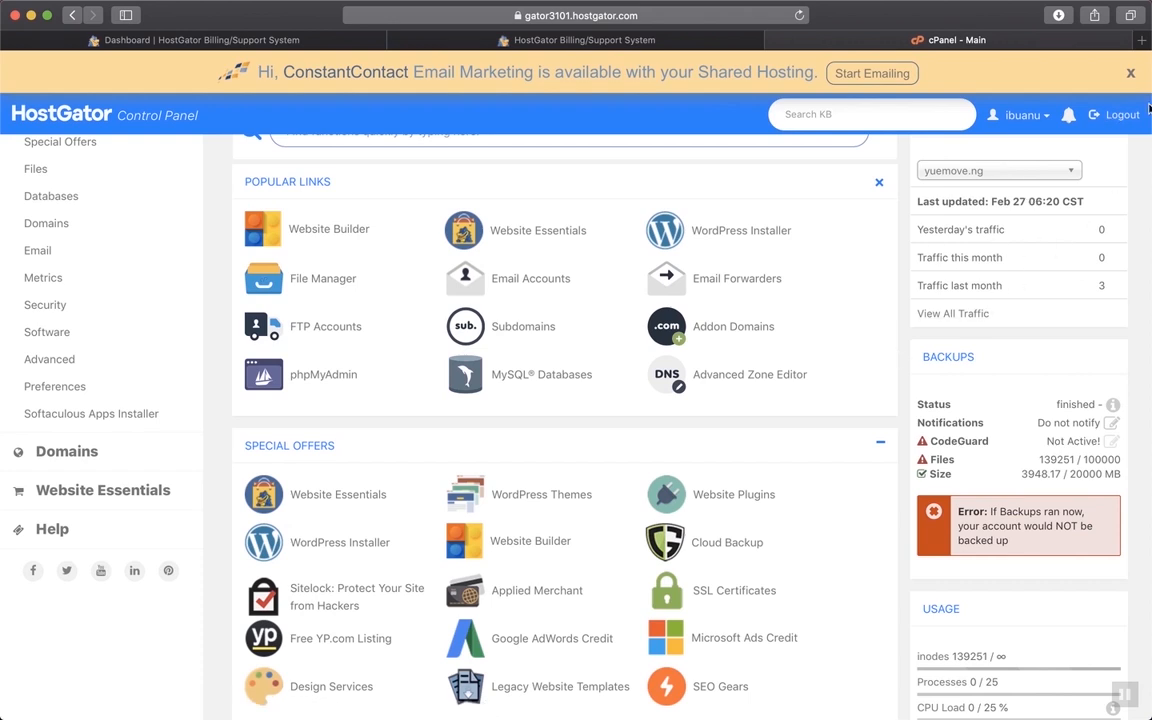
left_click(1131, 75)
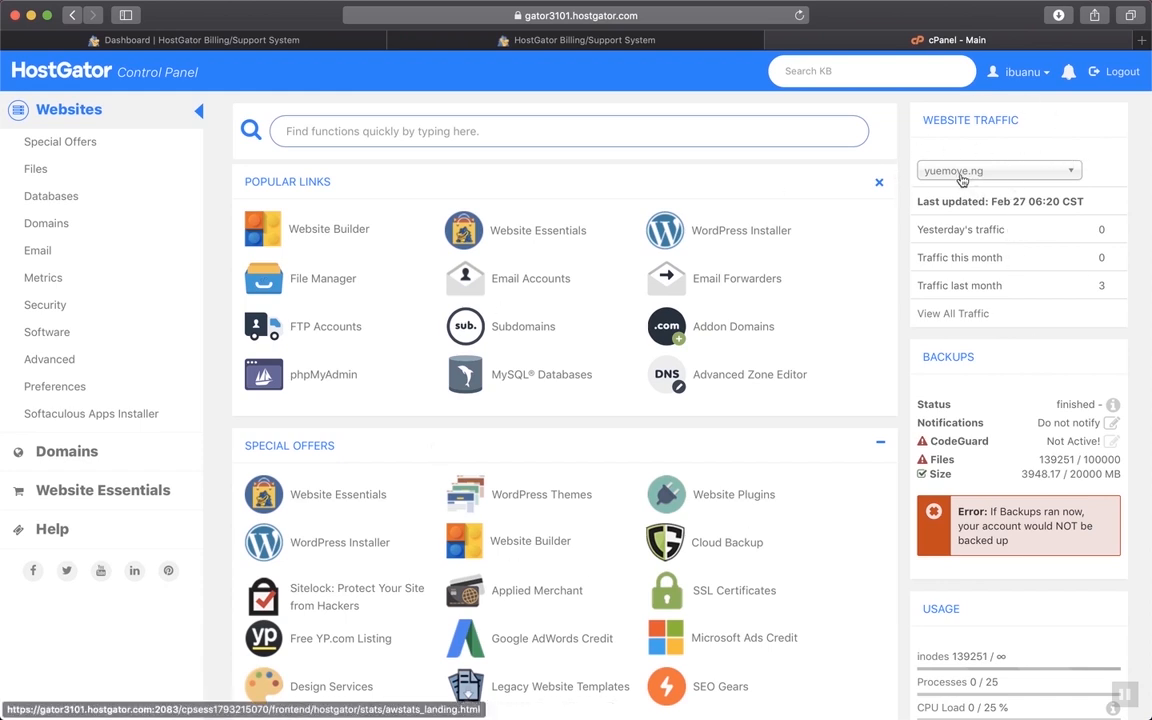
left_click(1071, 171)
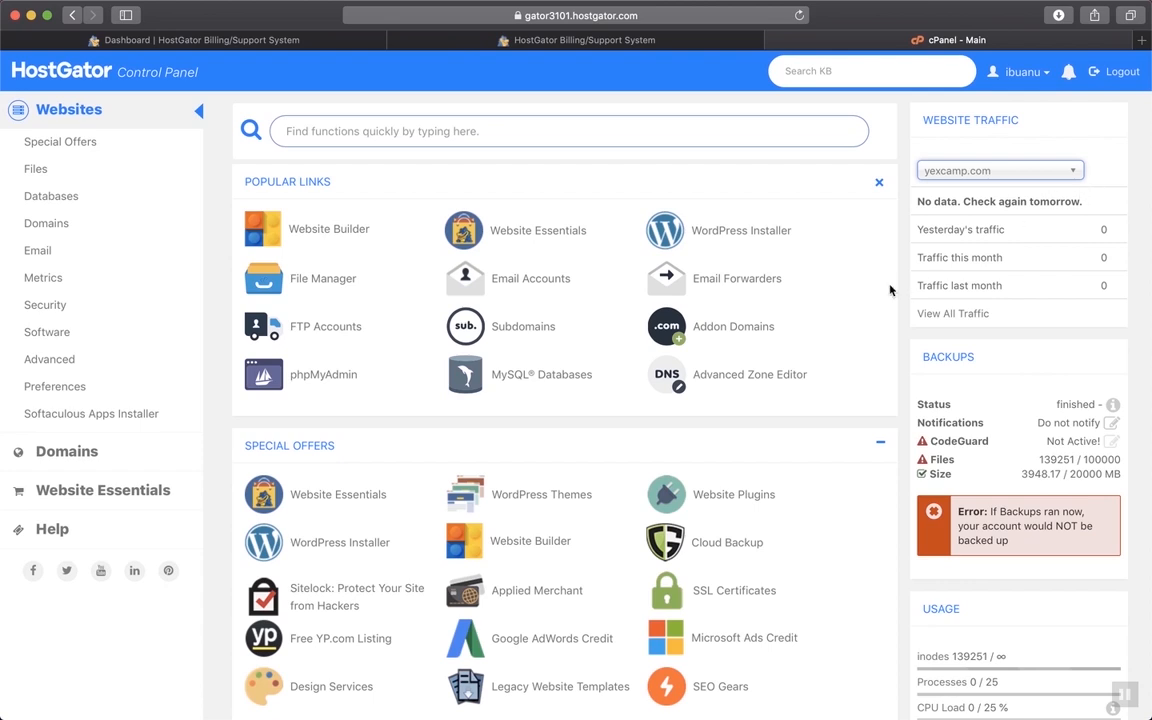
scroll(890, 290, "down", 2)
scroll(890, 290, "up", 2)
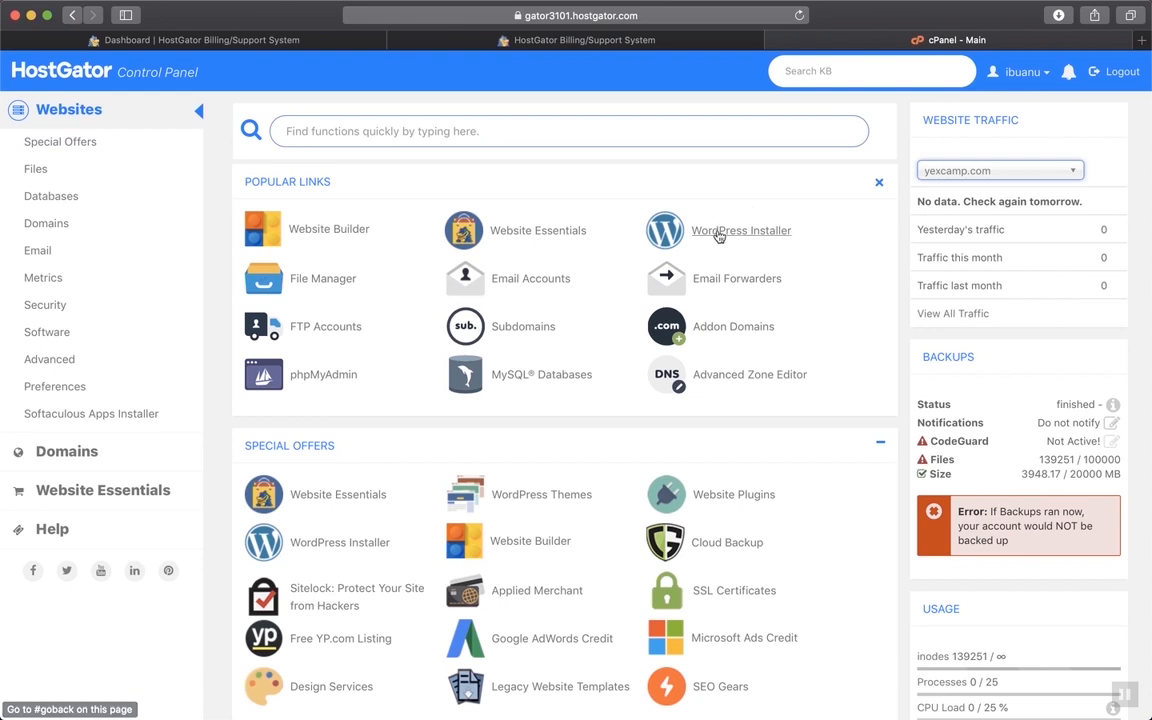
Start the WordPress installer on yexcamp.com with the blog title 'Yexcamp'
left_click(752, 233)
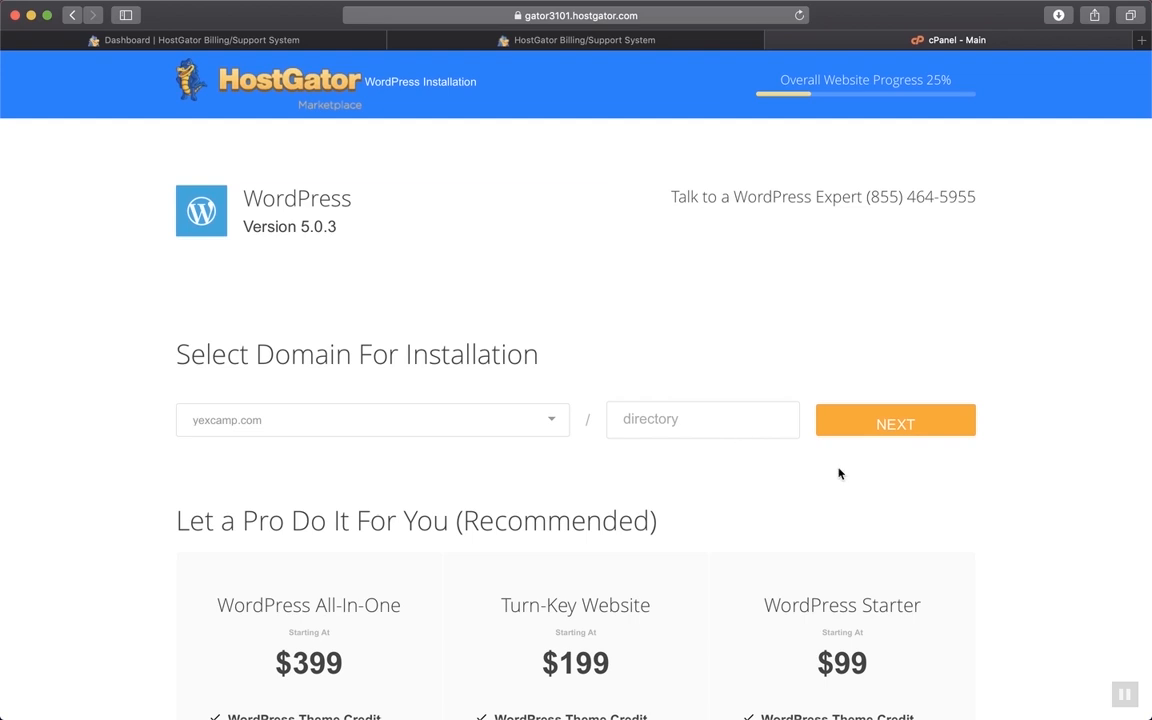
left_click(910, 425)
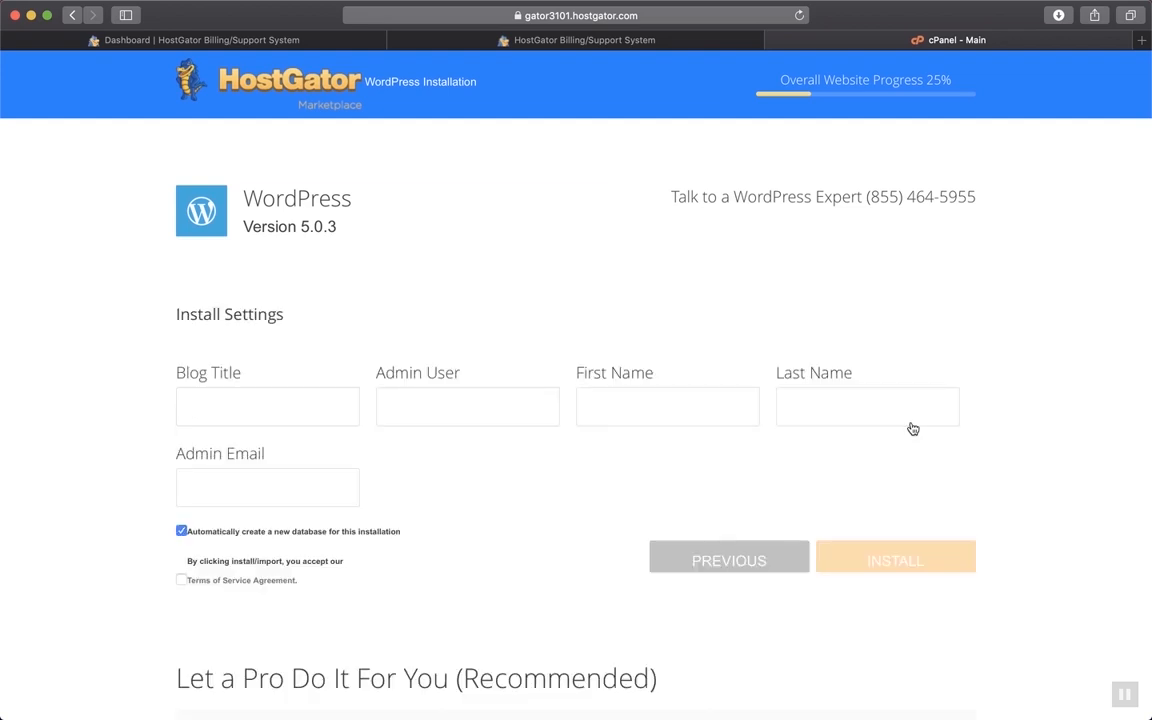
left_click(332, 411)
type("Yexcamp")
Fill in the admin username and the admin's first and last name
left_click(408, 402)
type("lush")
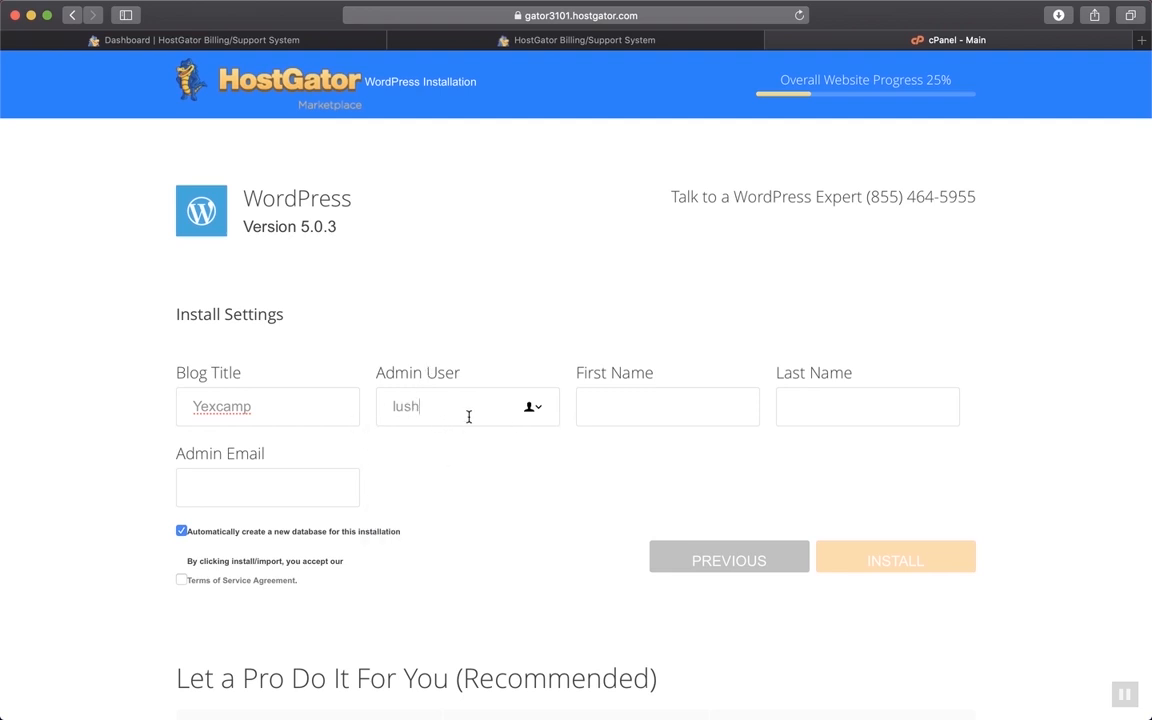
left_click(629, 405)
type("Yex")
left_click(799, 416)
type("Camp")
Enter the admin e-mail address and accept the terms of service
left_click(267, 503)
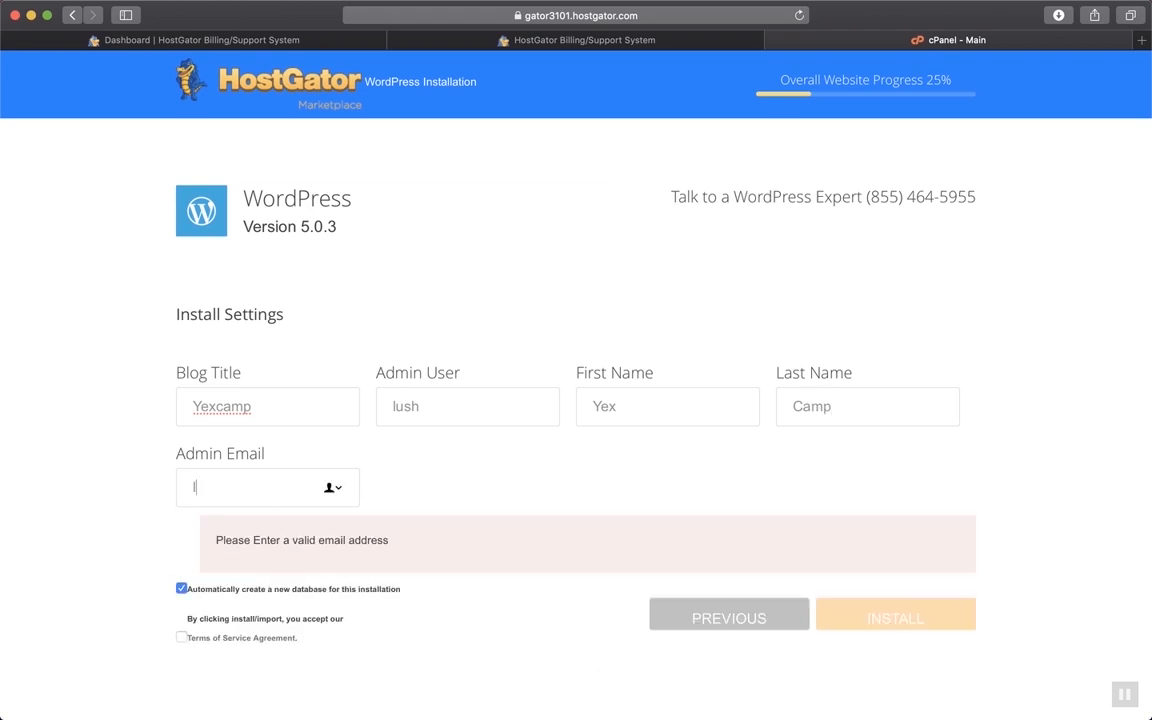
left_click(434, 497)
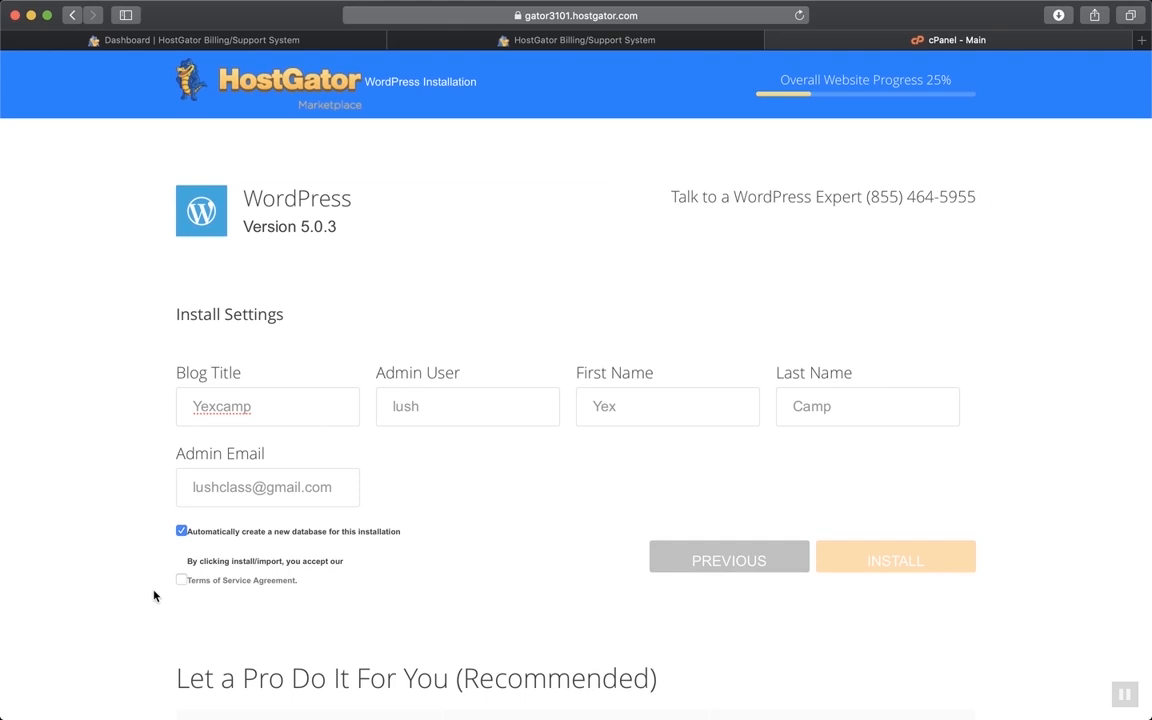
left_click(181, 580)
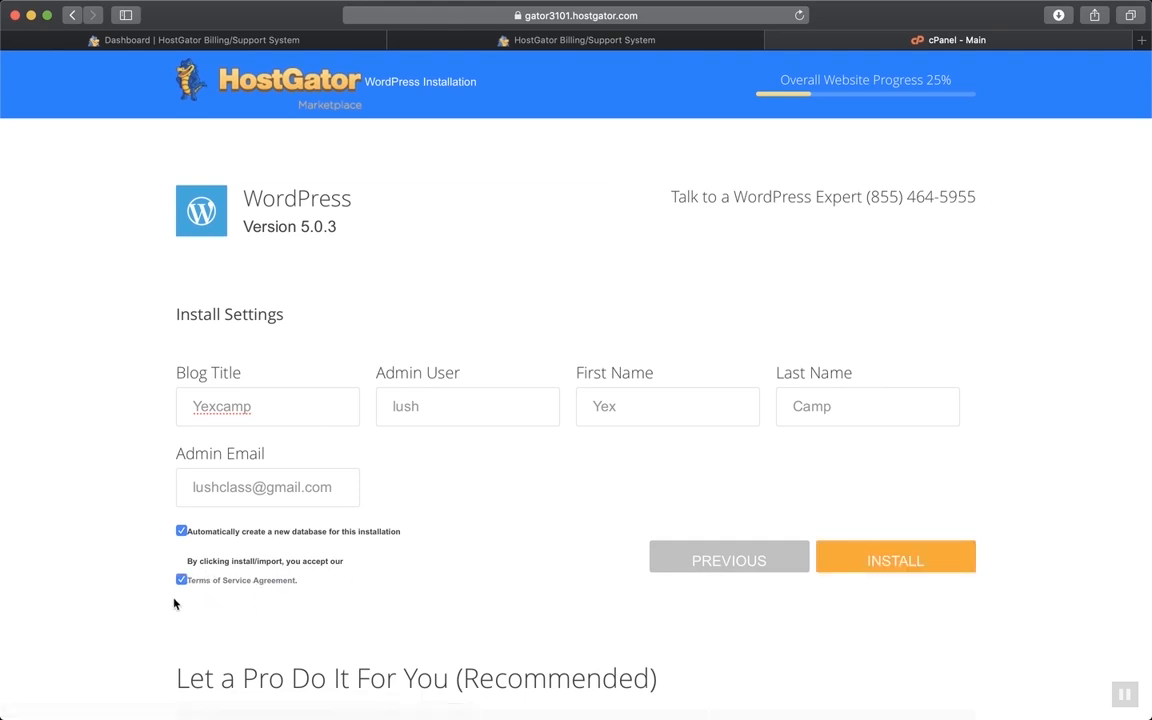
scroll(587, 545, "down", 1)
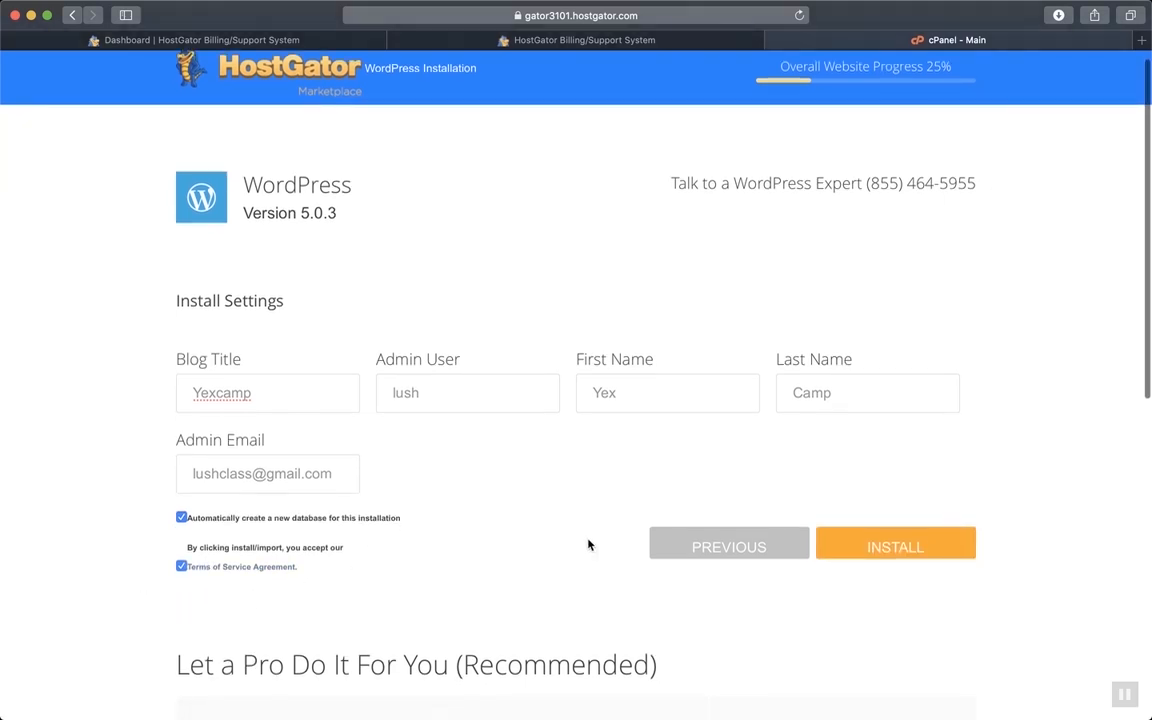
Complete the WordPress install on yexcamp.com and select the generated admin password to copy it
left_click(915, 554)
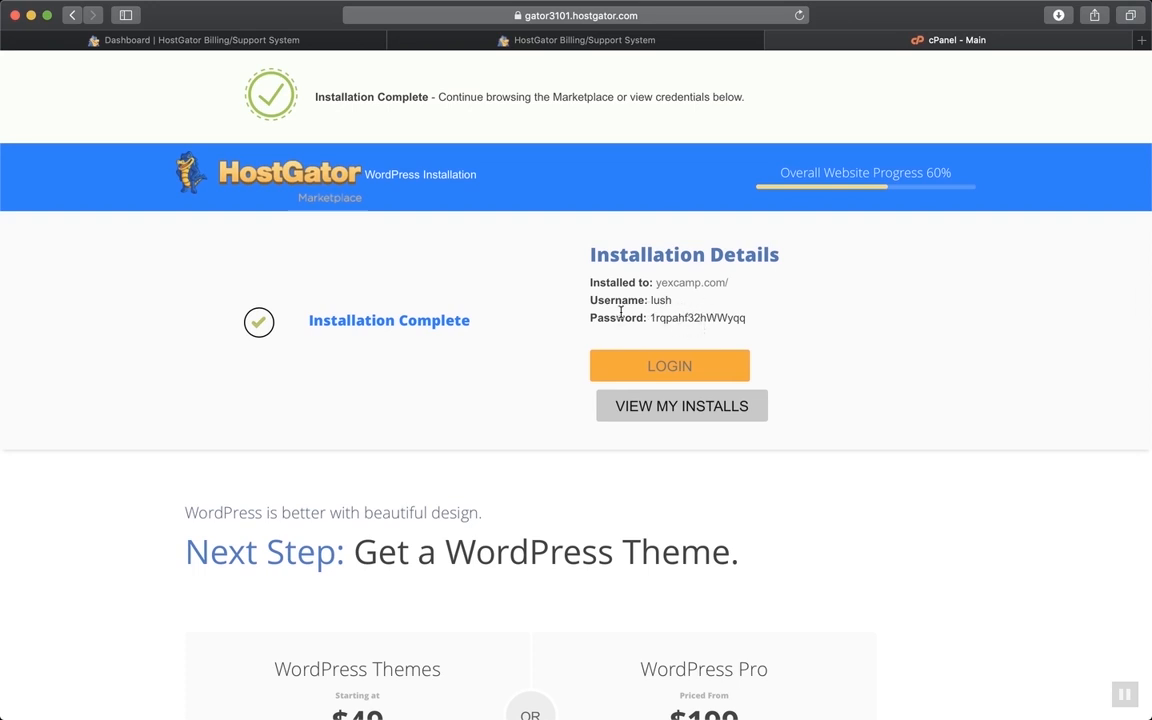
left_click_drag(748, 320, 652, 316)
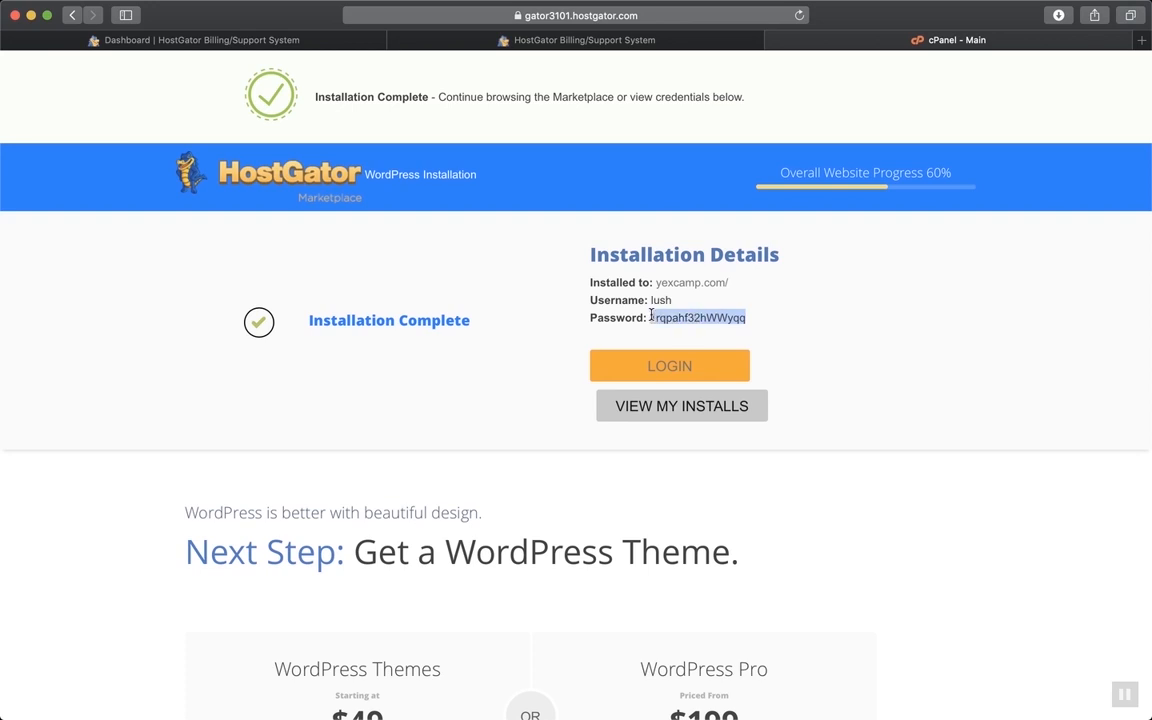
left_click(750, 321)
left_click_drag(750, 321, 650, 319)
left_click(795, 335)
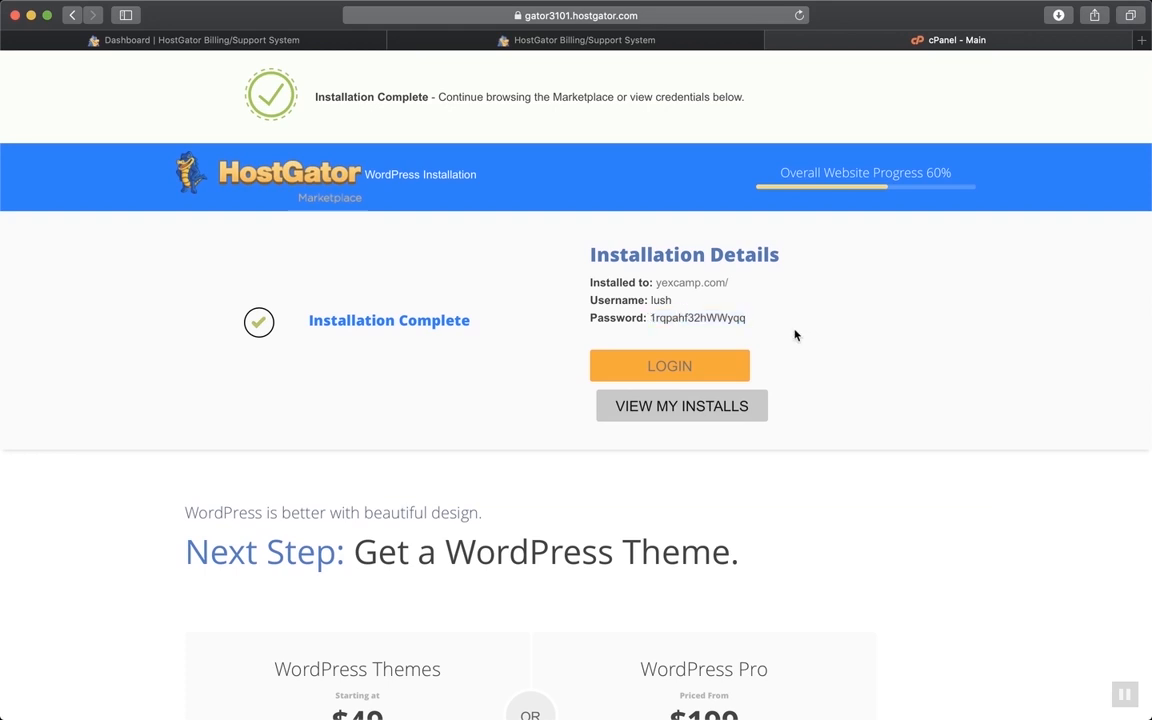
left_click(690, 368)
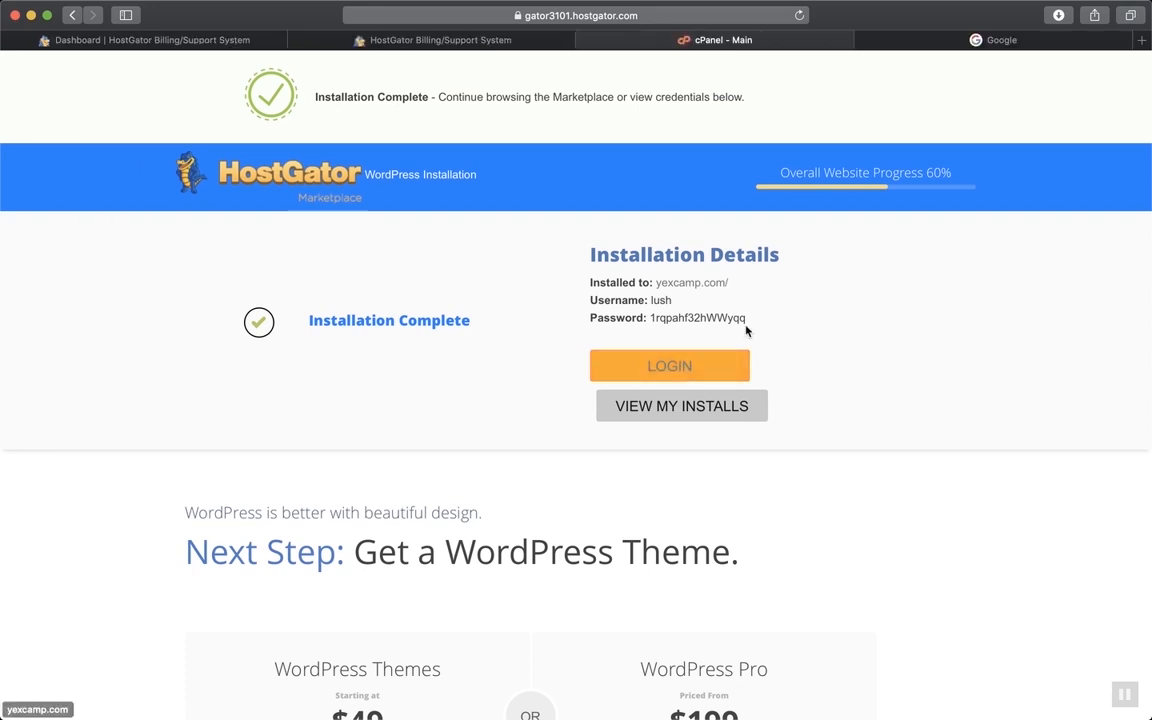
left_click(996, 40)
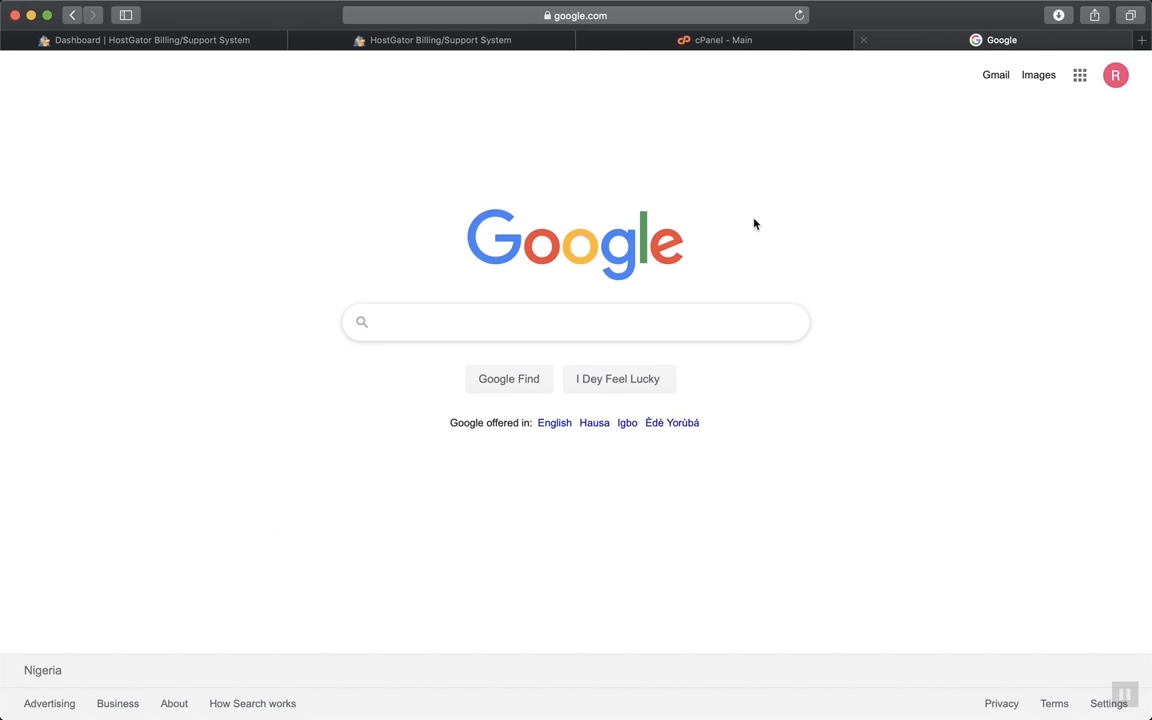
left_click(653, 23)
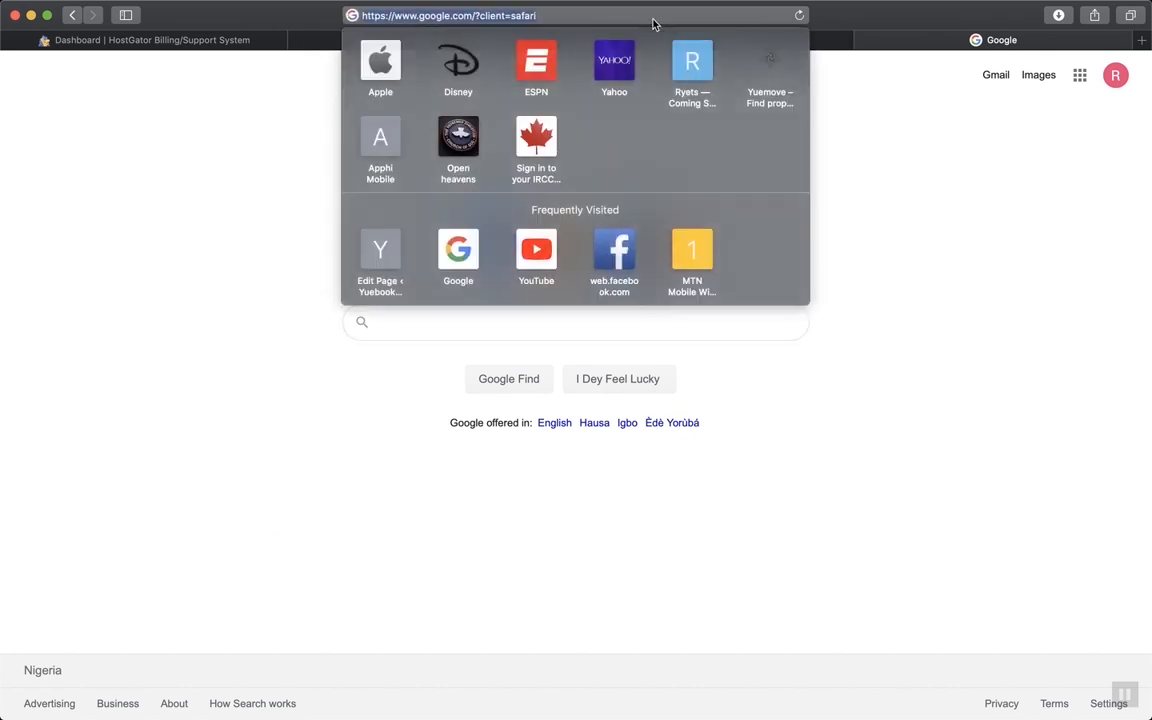
type("www.")
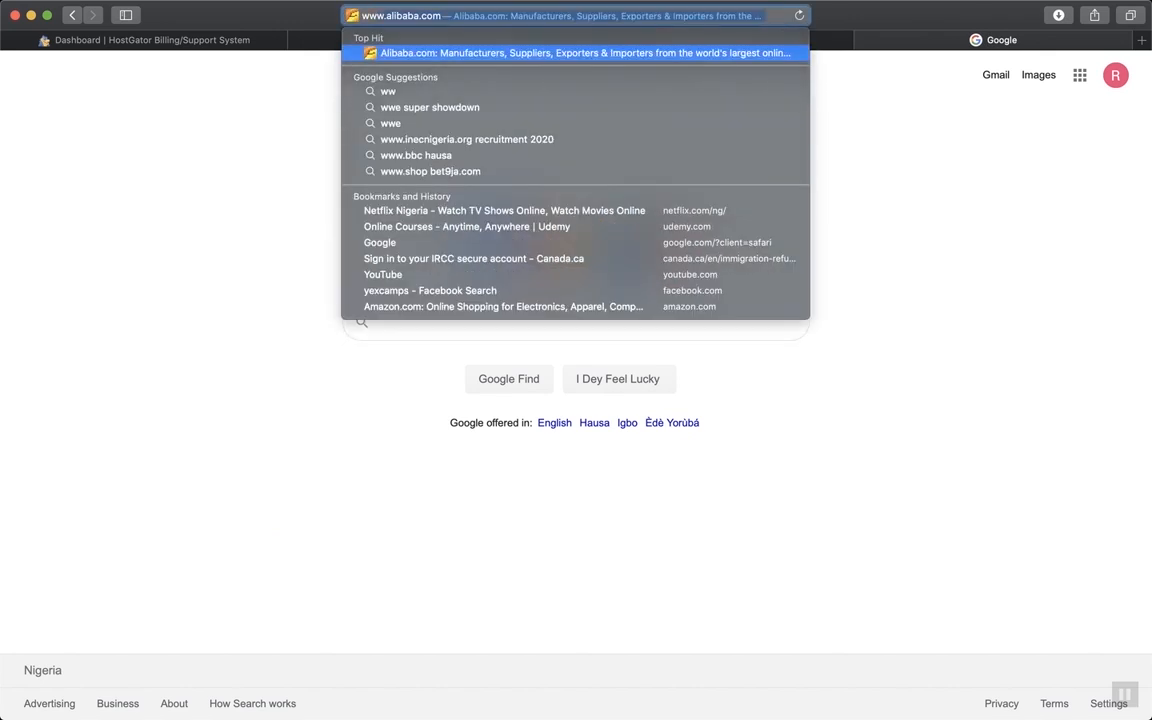
type("ye")
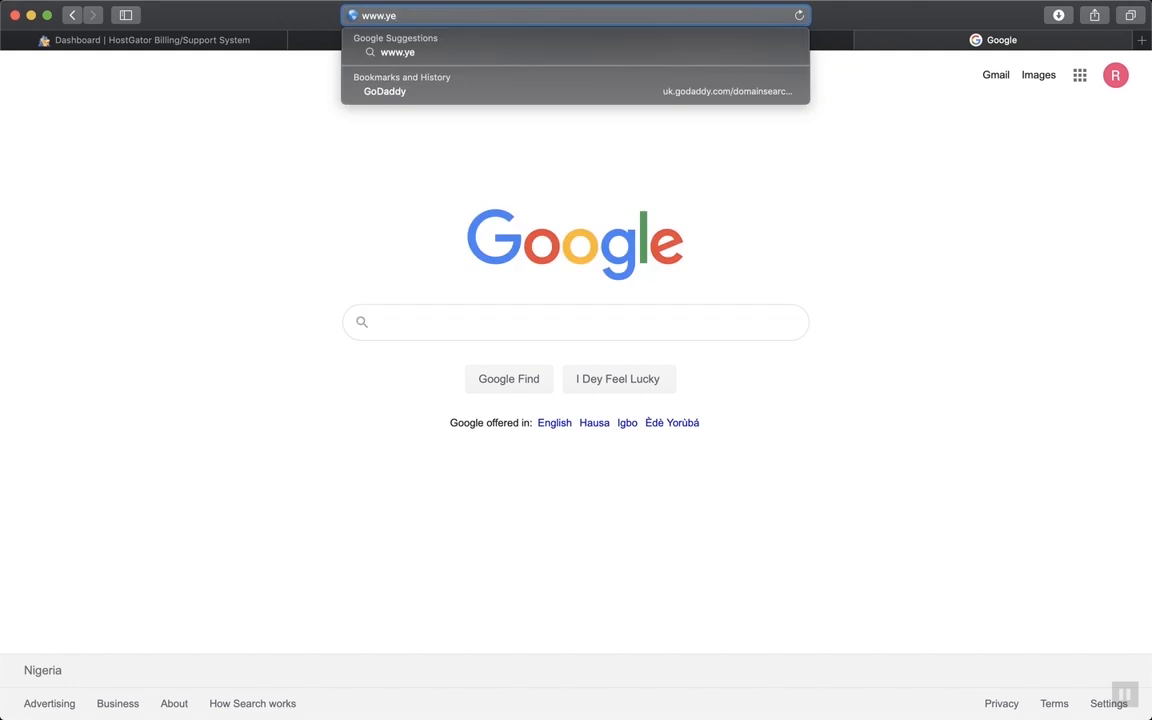
type("xcamp/")
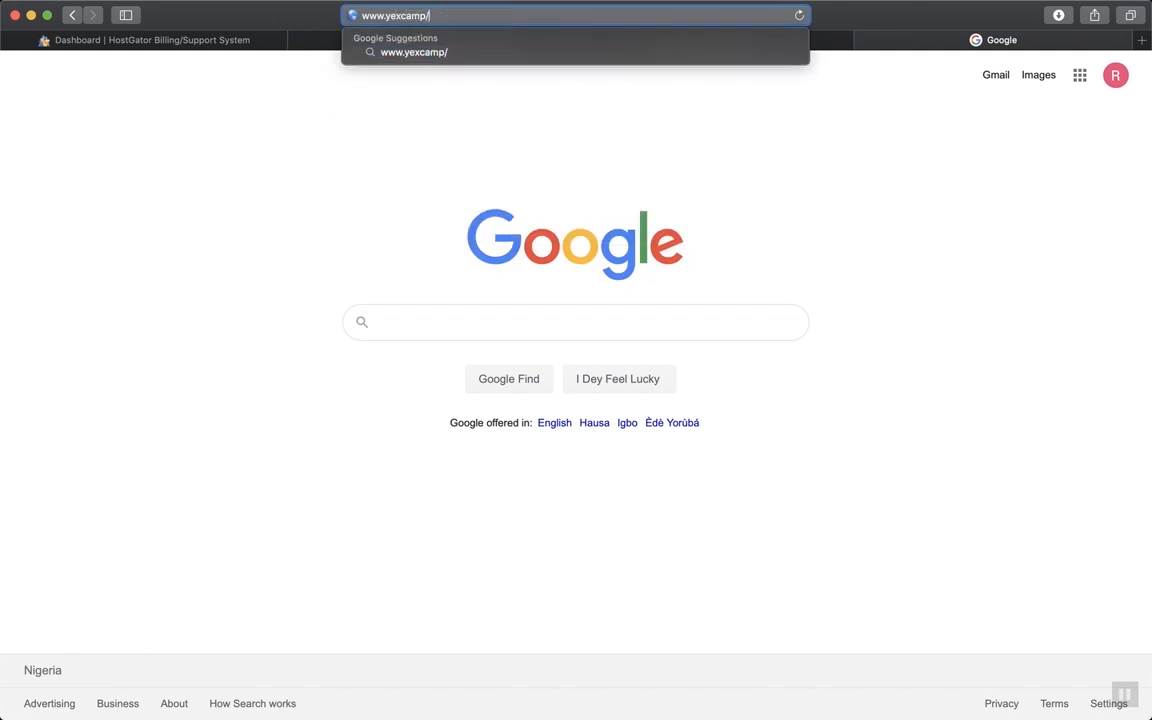
type("wp-admin")
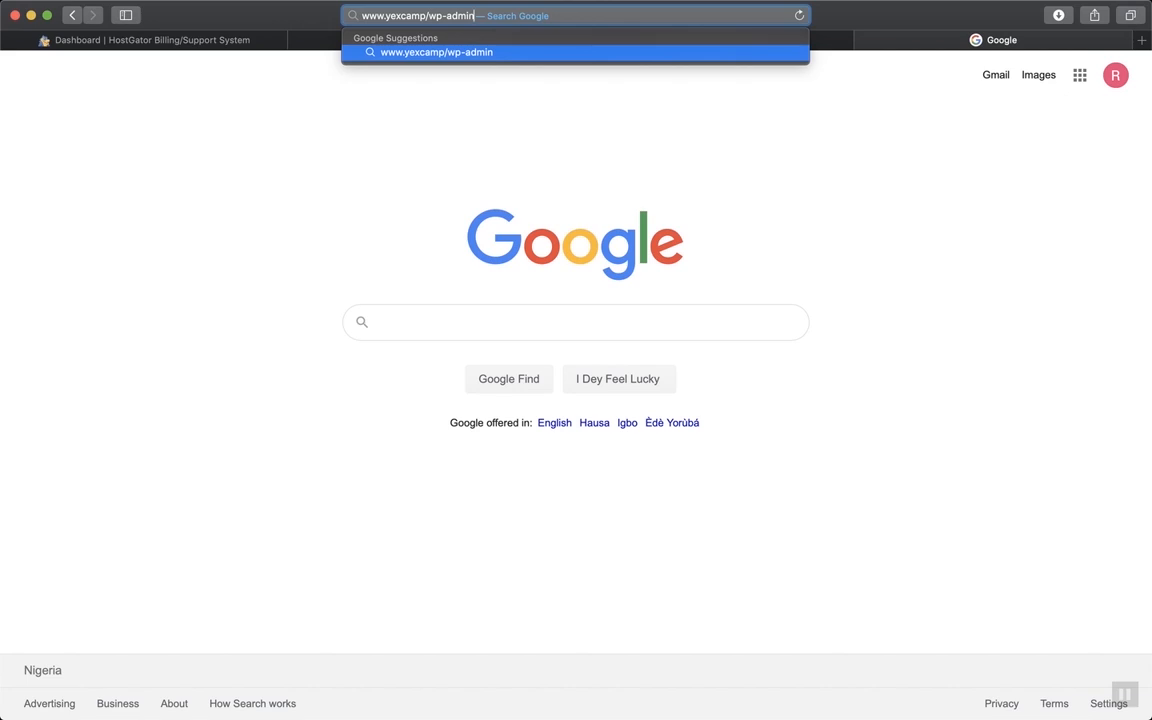
key("Return")
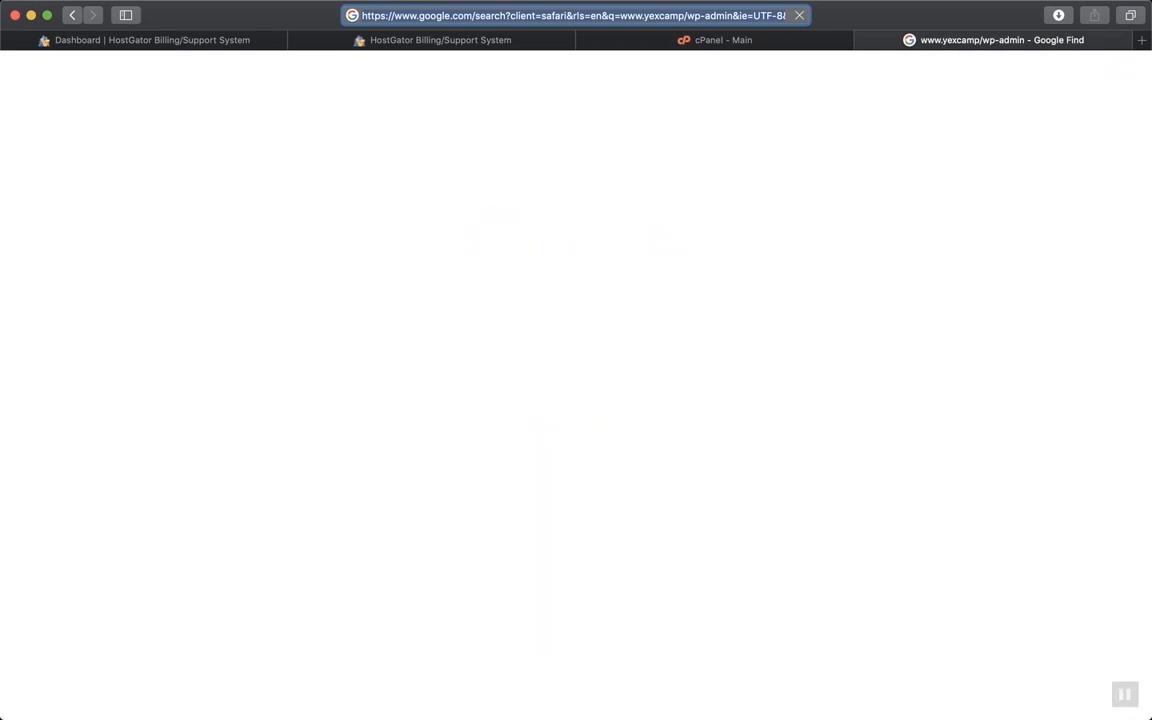
left_click(616, 16)
key("BackSpace")
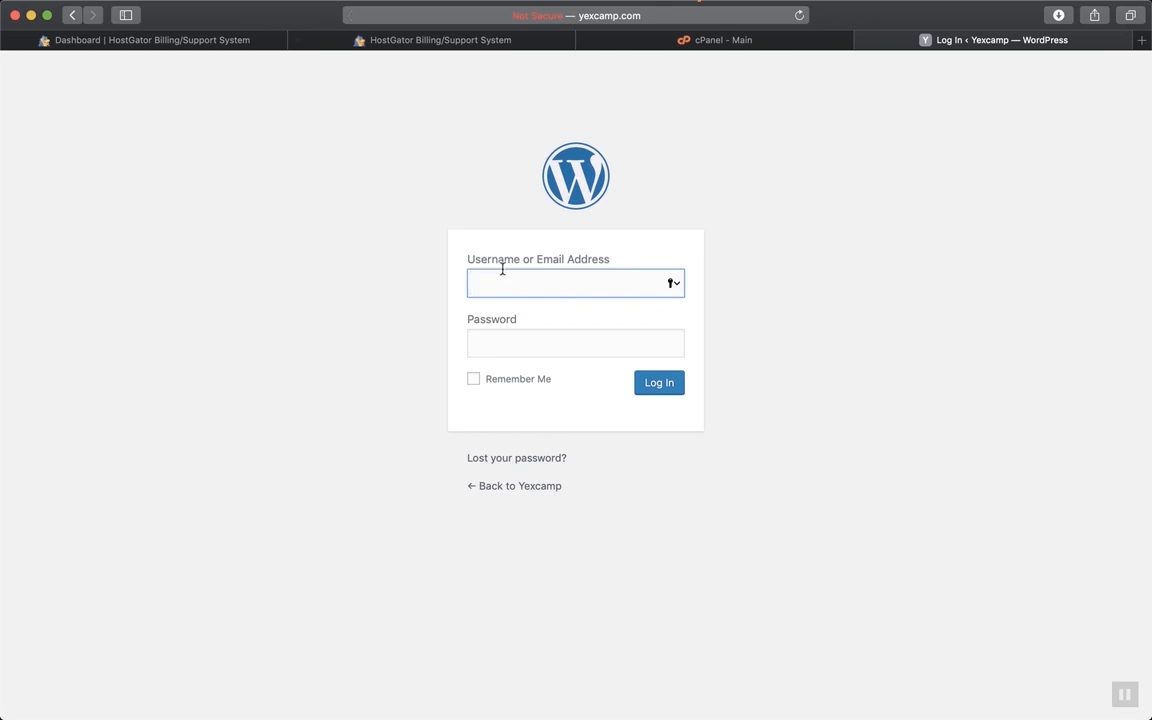
Log in with the admin username and the pasted generated password
type("lush")
left_click(518, 346)
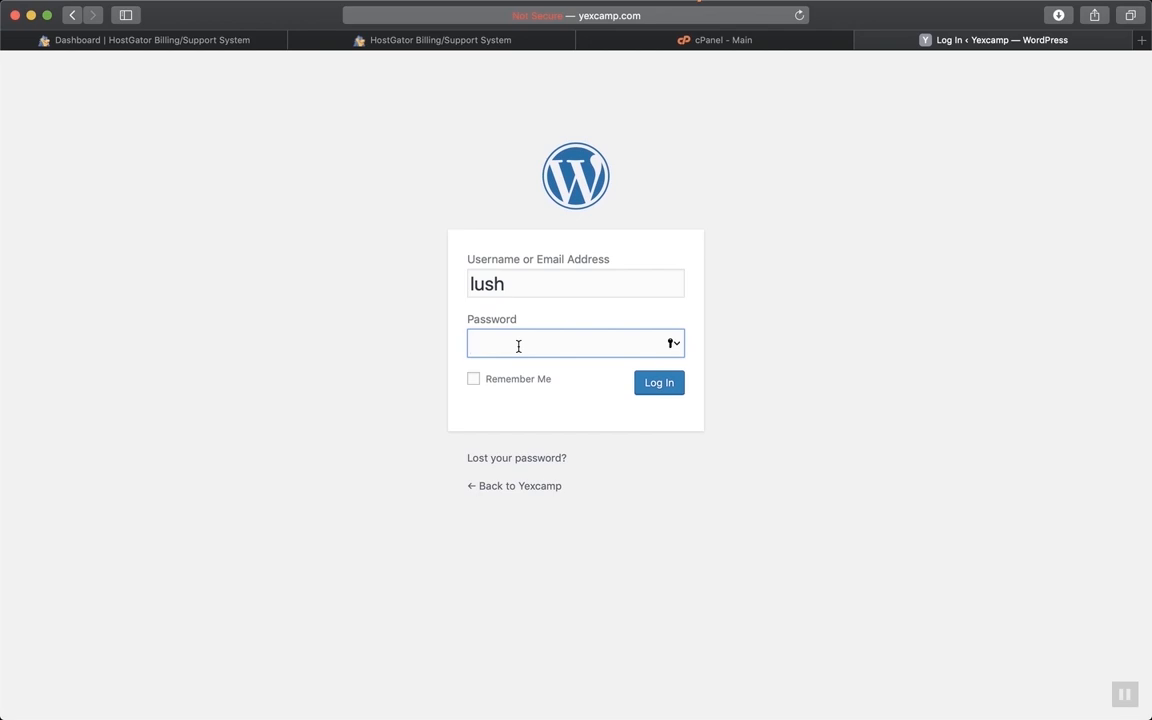
key("super+v")
left_click(659, 386)
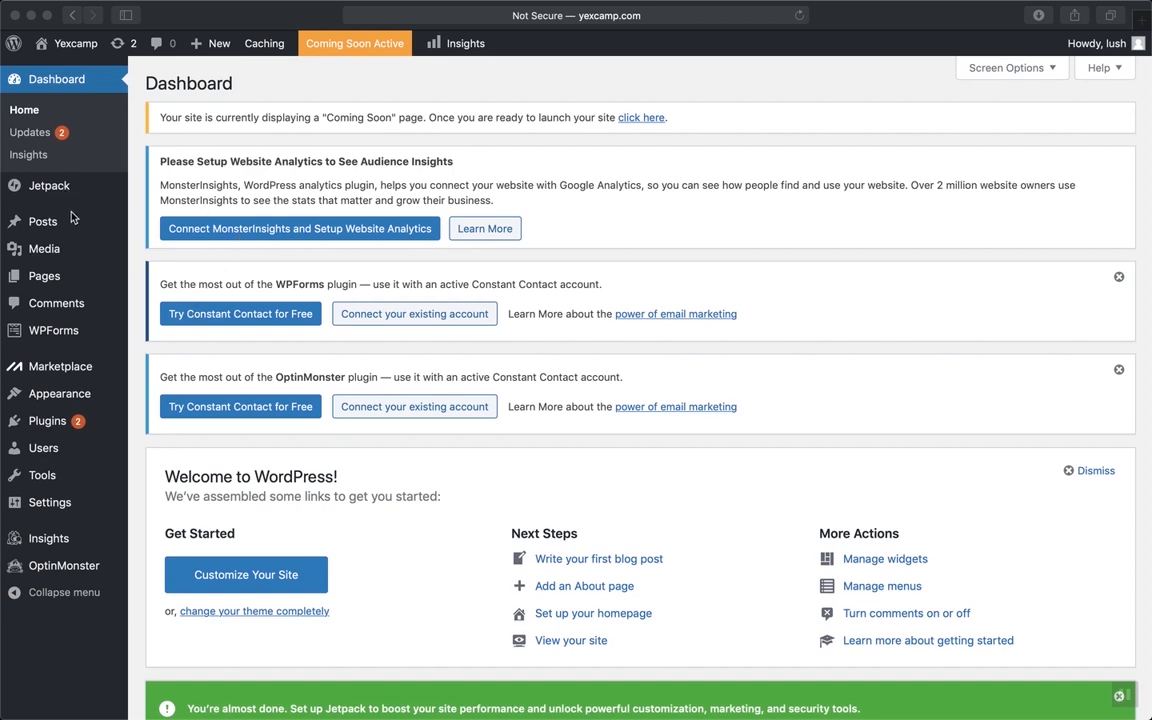
Open the Posts list, which contains only the Hello world! post
scroll(435, 500, "down", 3)
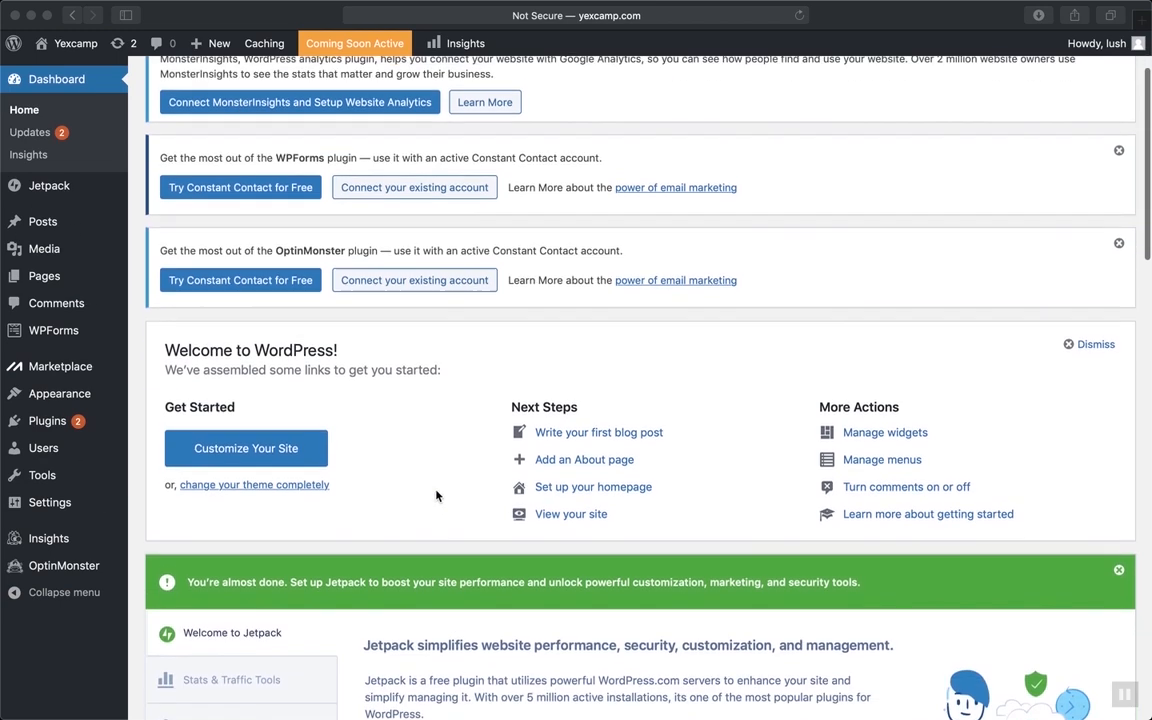
scroll(435, 500, "up", 4)
scroll(436, 496, "down", 1)
scroll(436, 496, "up", 1)
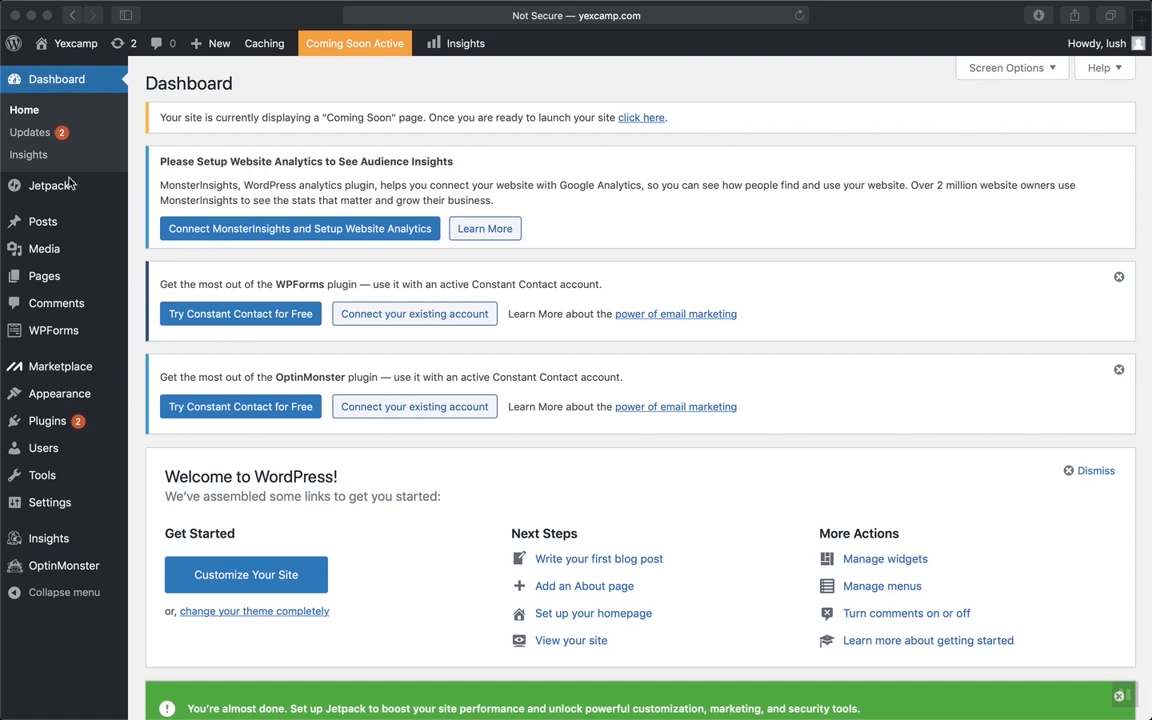
left_click(52, 226)
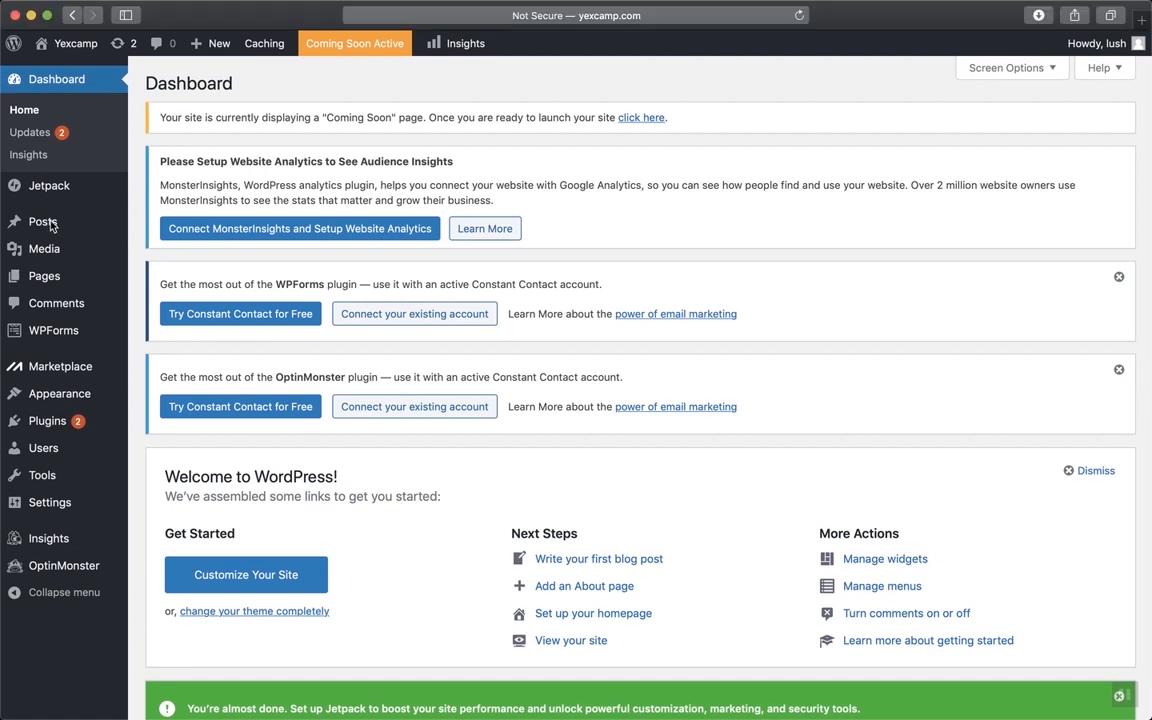
left_click(52, 226)
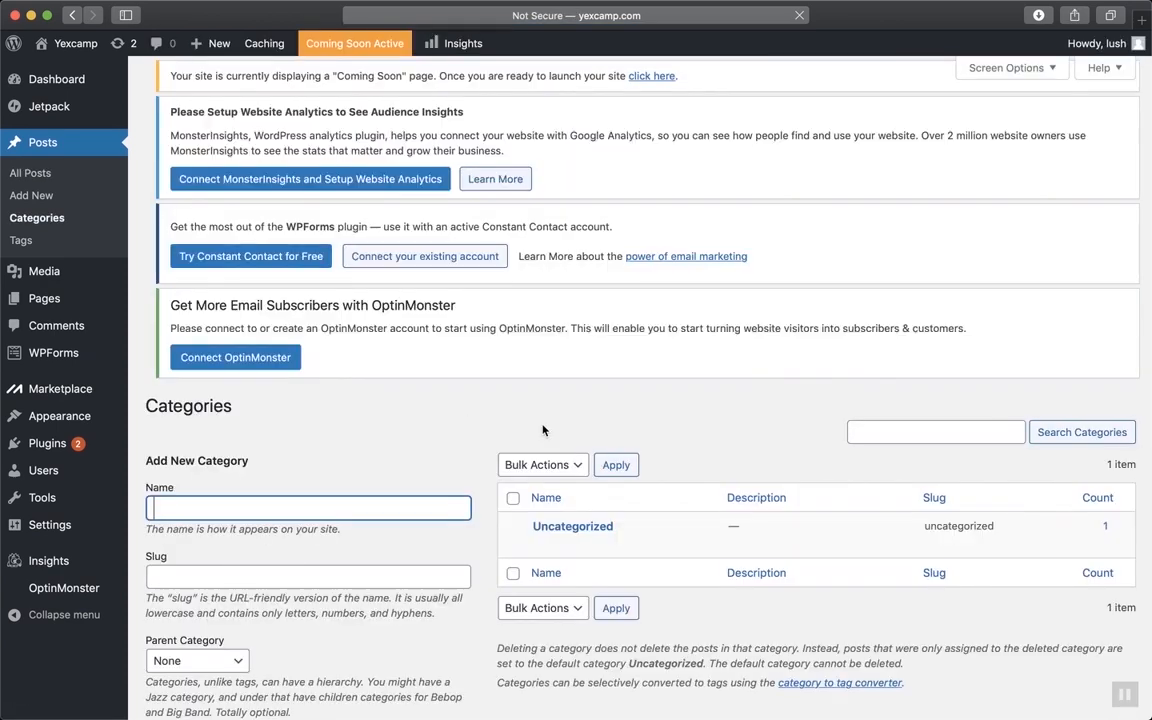
Go back to the All Posts list
scroll(542, 430, "up", 2)
mouse_move(37, 48)
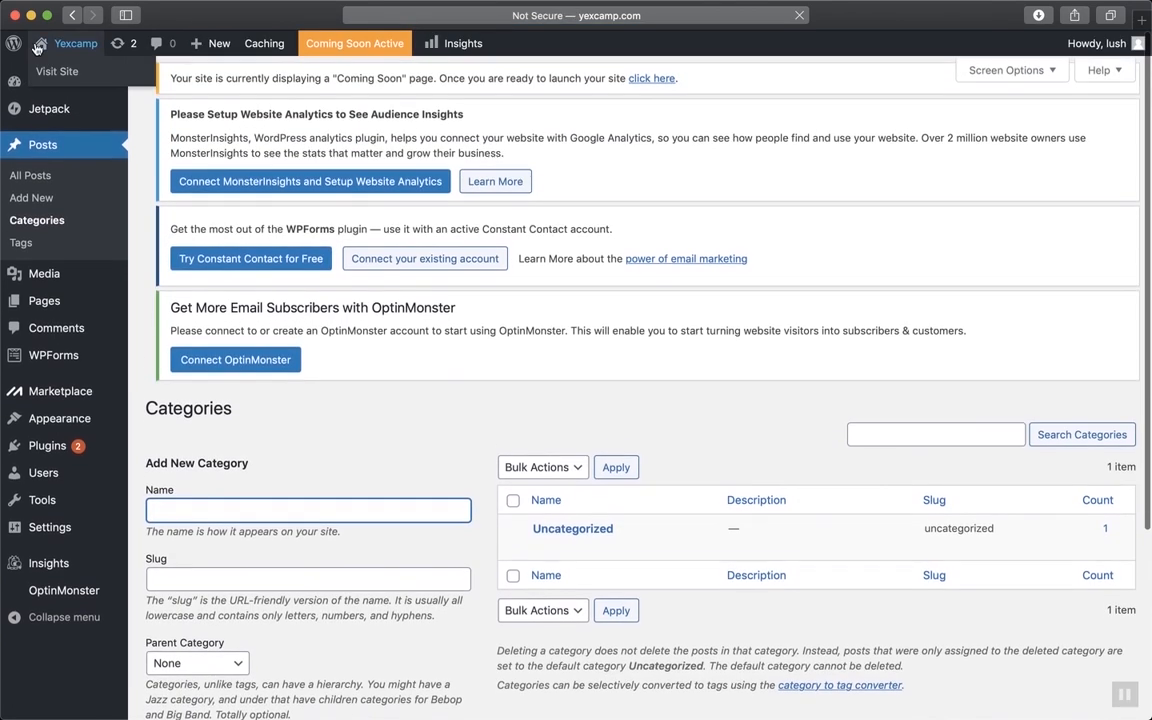
left_click(70, 15)
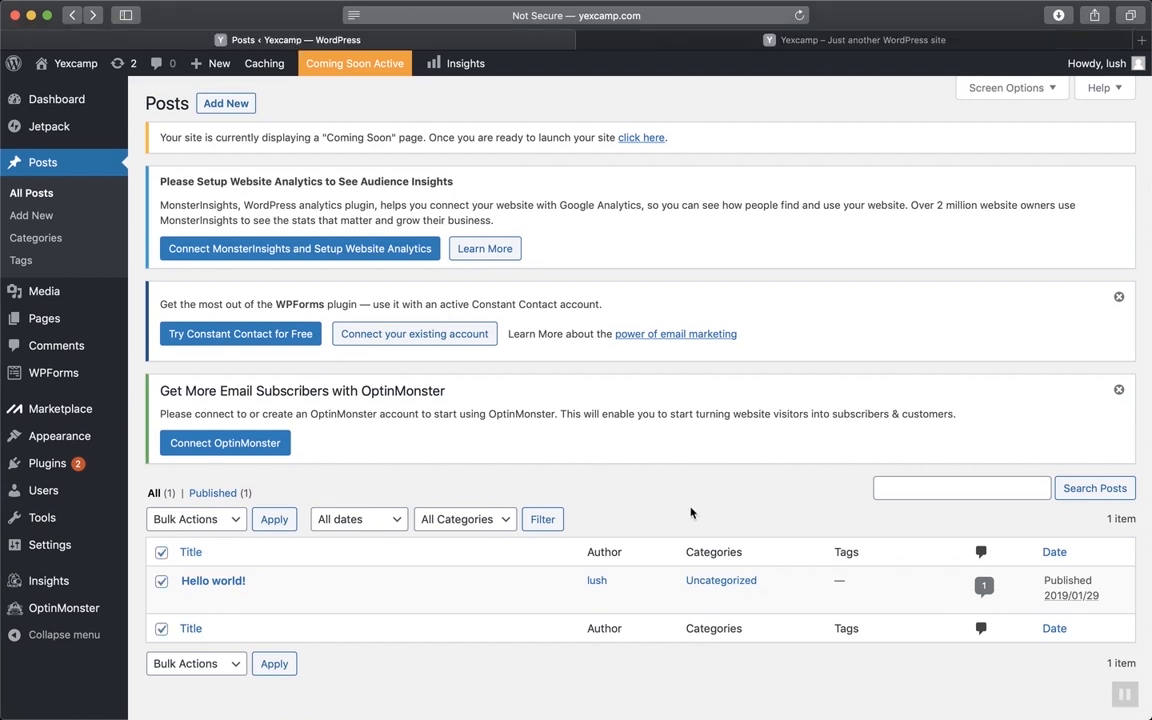
Review the live Yexcamp front page in the second tab, then return to the Posts tab
left_click(870, 40)
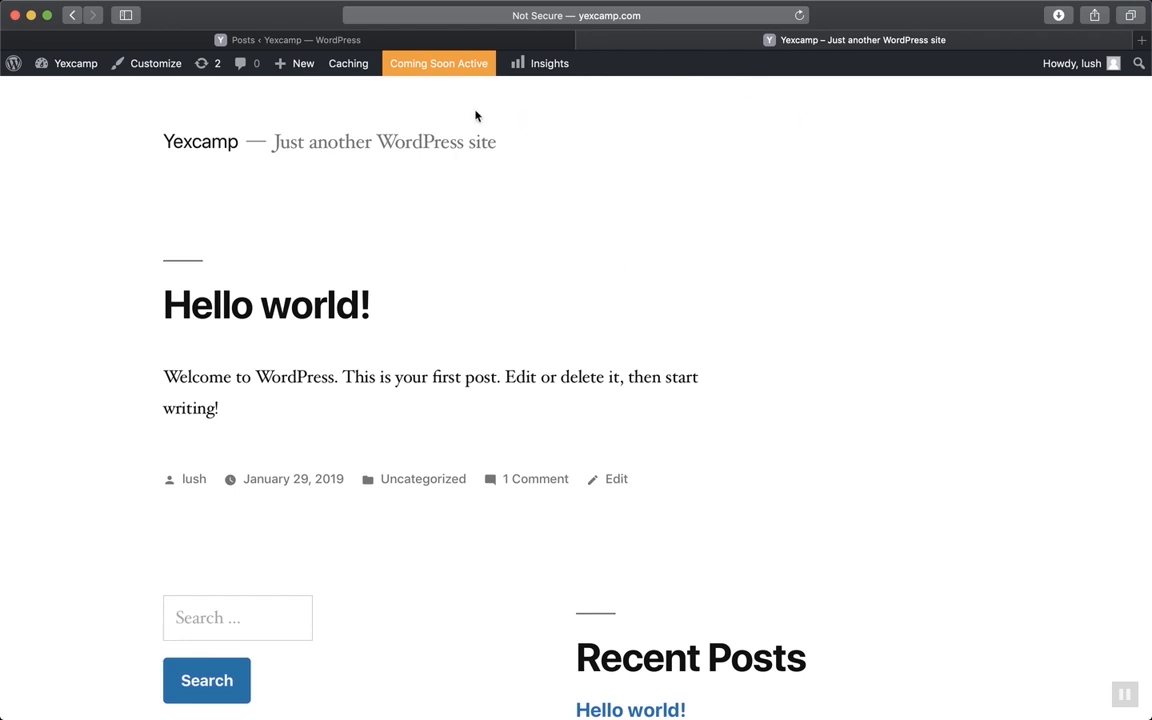
scroll(635, 452, "down", 3)
scroll(659, 430, "up", 3)
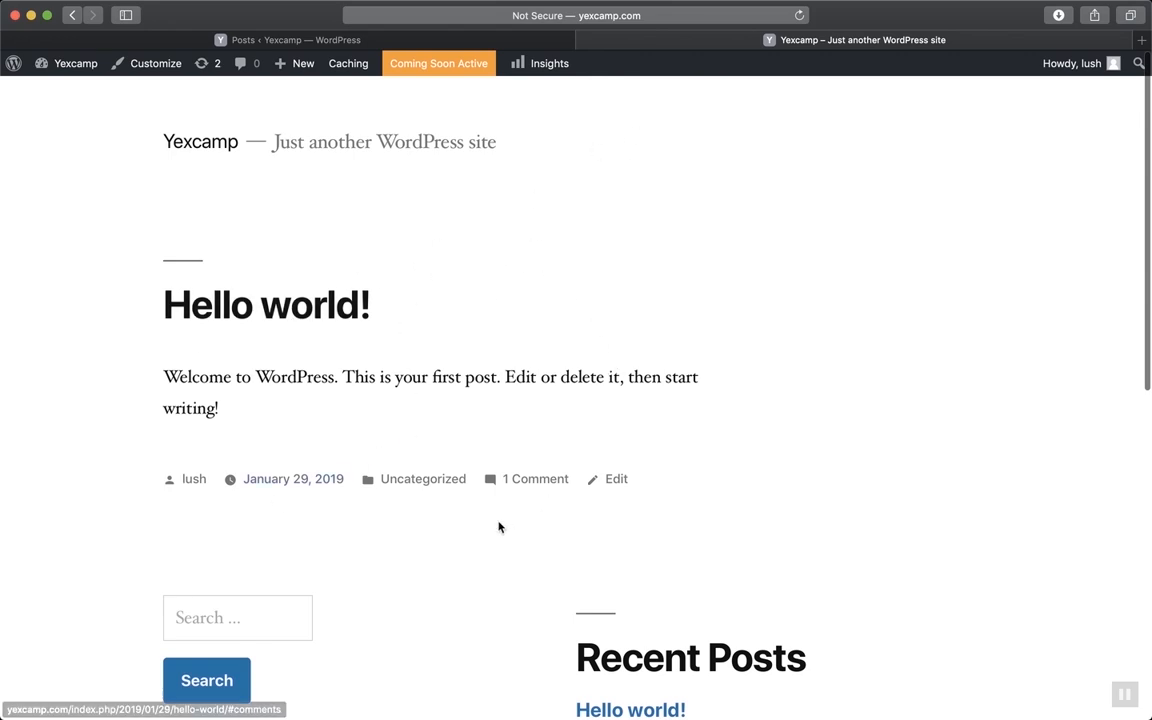
scroll(499, 525, "down", 5)
scroll(499, 527, "down", 3)
scroll(501, 527, "up", 3)
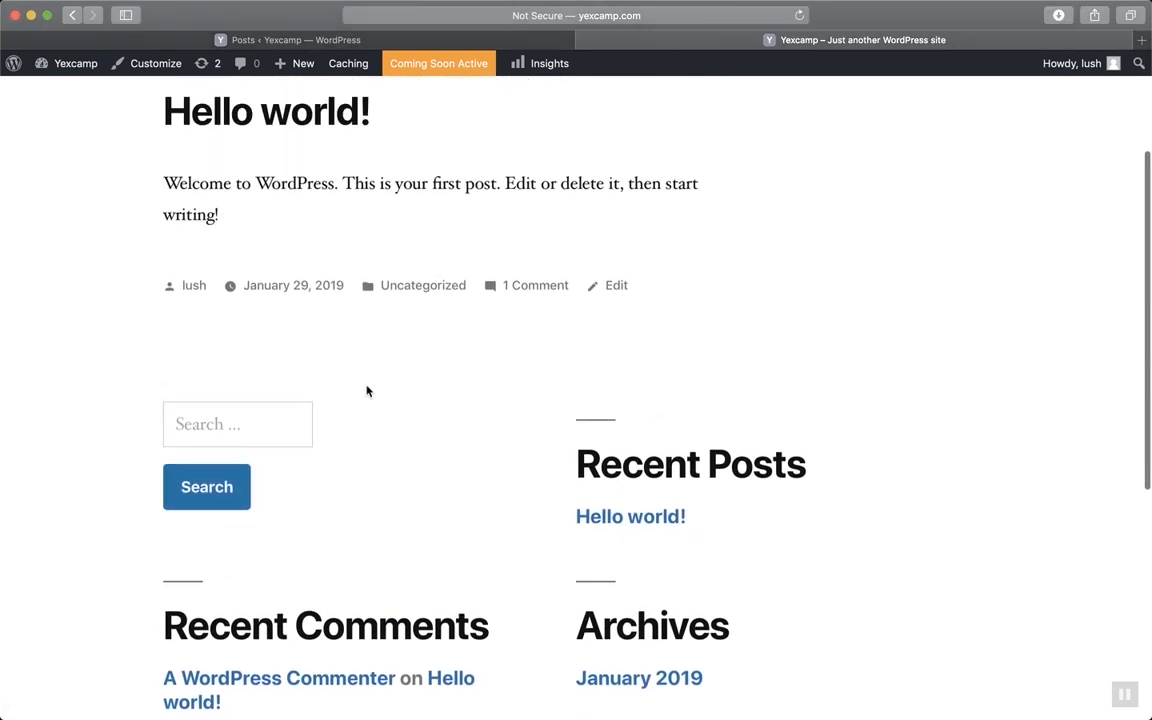
scroll(490, 469, "up", 2)
scroll(490, 469, "up", 2)
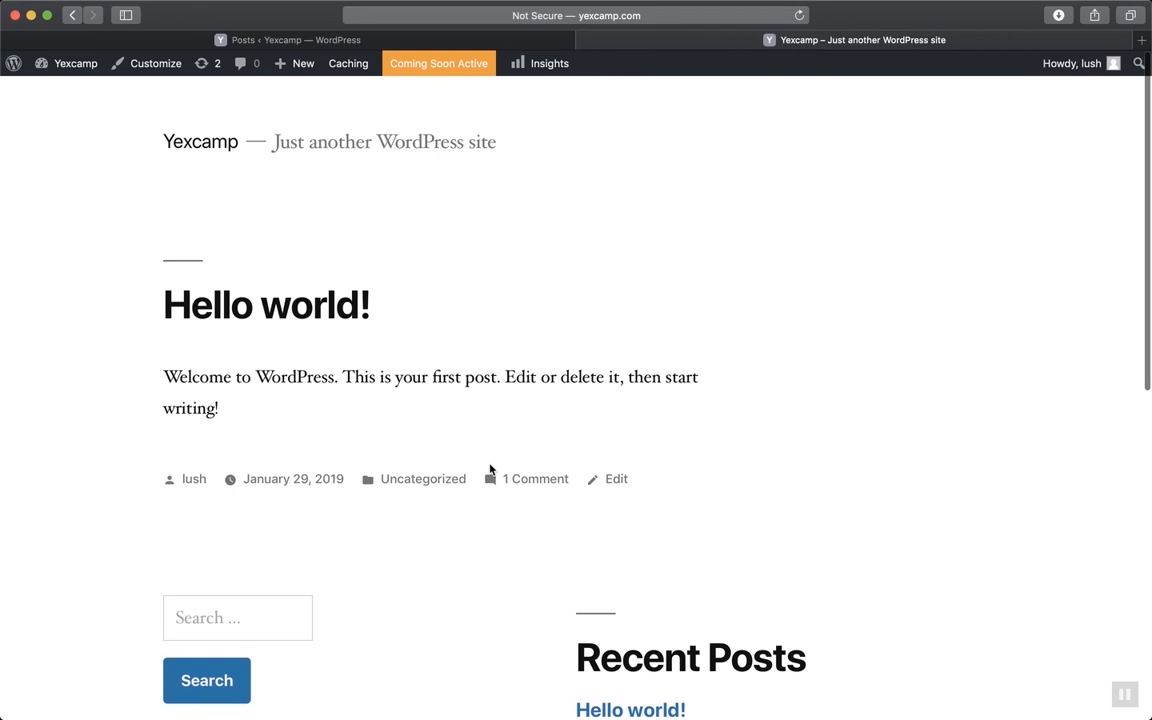
left_click(465, 40)
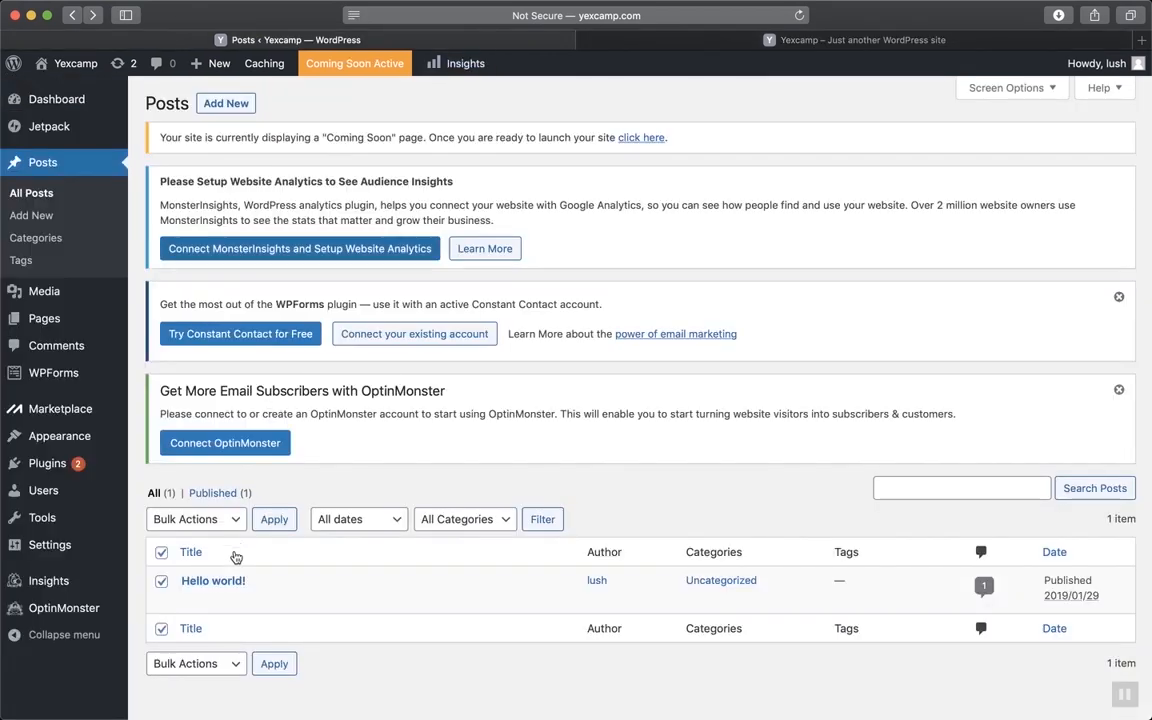
Move the Hello world! post to the Trash using Bulk Actions
left_click(206, 522)
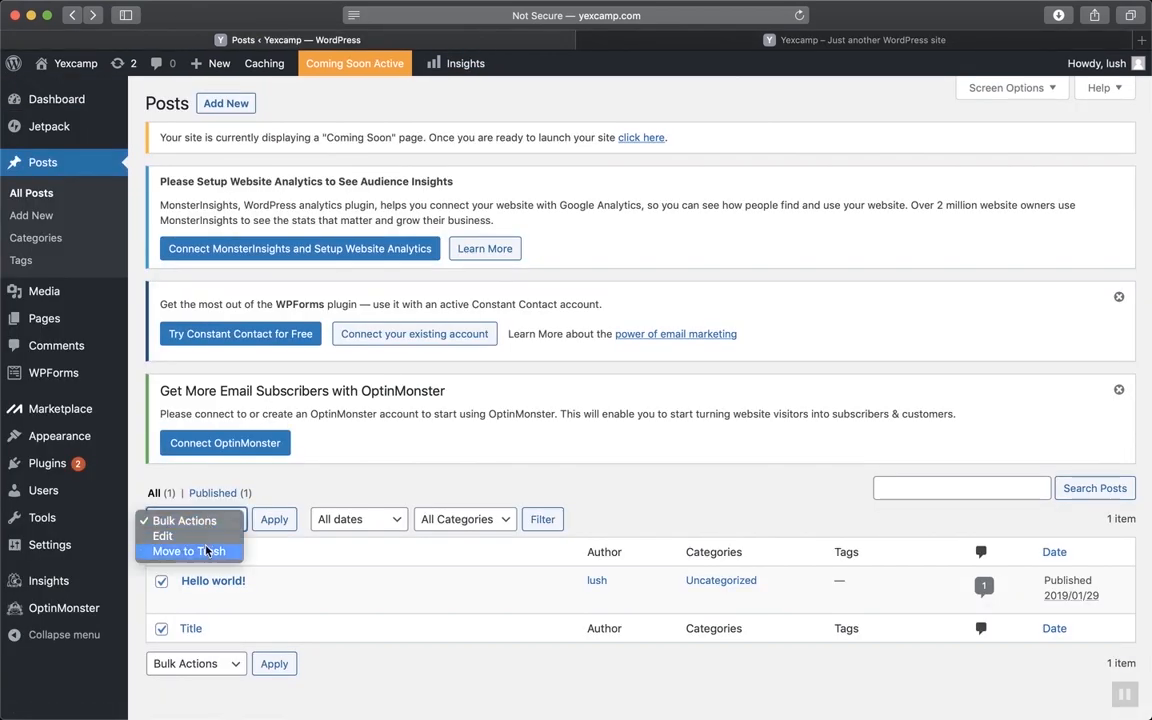
left_click(206, 550)
left_click(275, 522)
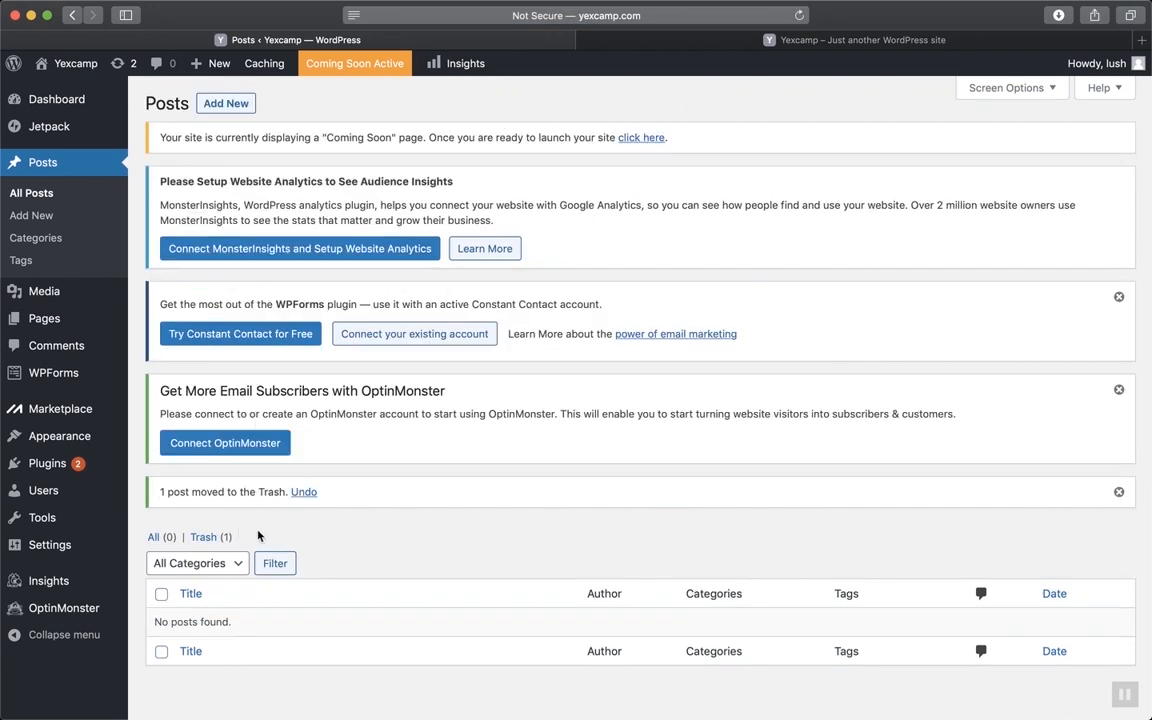
Bulk-trash all three default pages, then view the empty Comments list
left_click(50, 320)
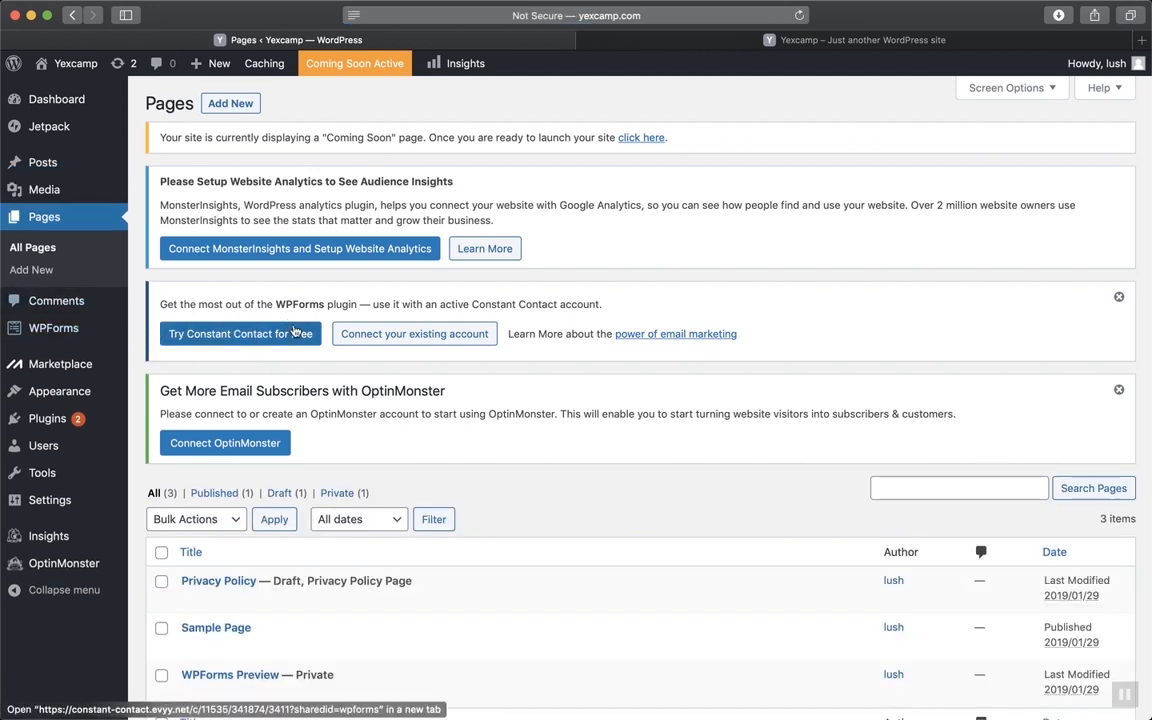
scroll(300, 579, "down", 3)
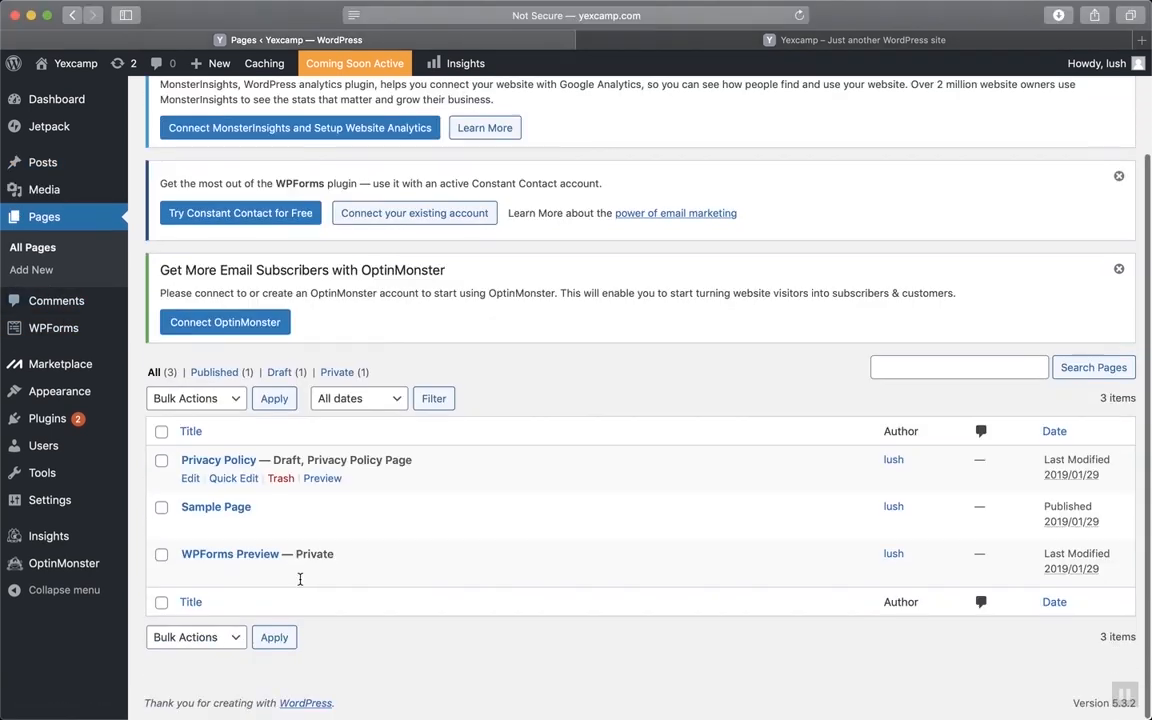
left_click(161, 432)
left_click(213, 403)
left_click(185, 418)
left_click(276, 400)
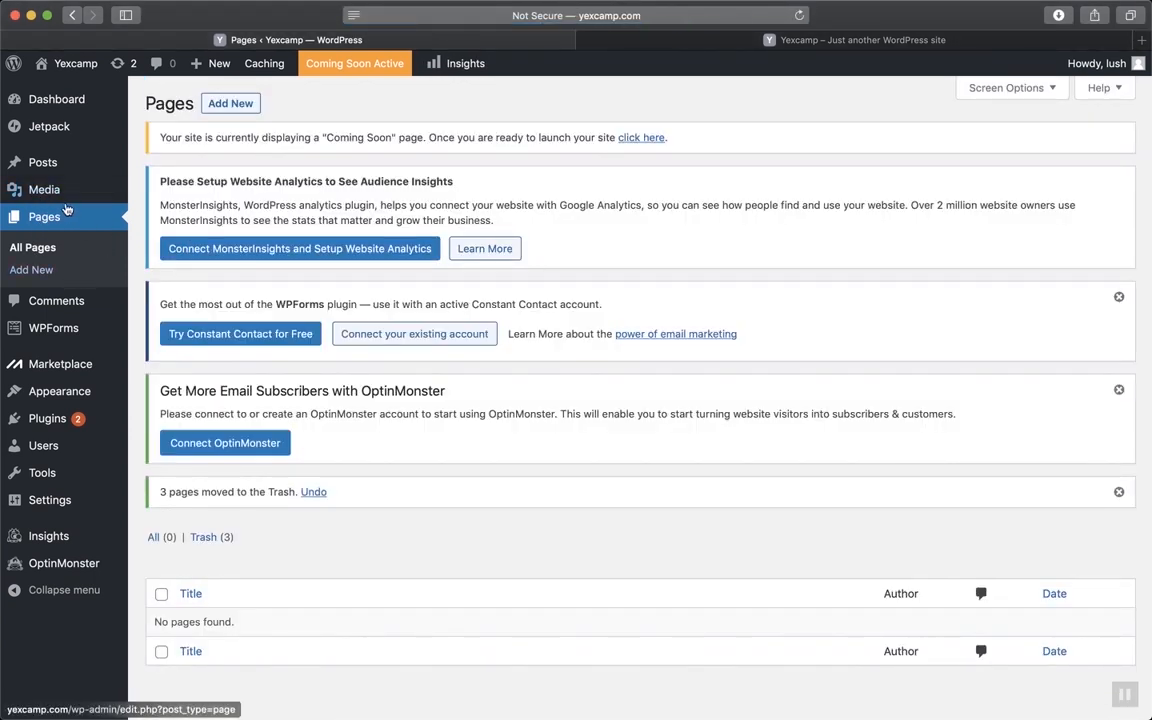
mouse_move(66, 195)
left_click(48, 302)
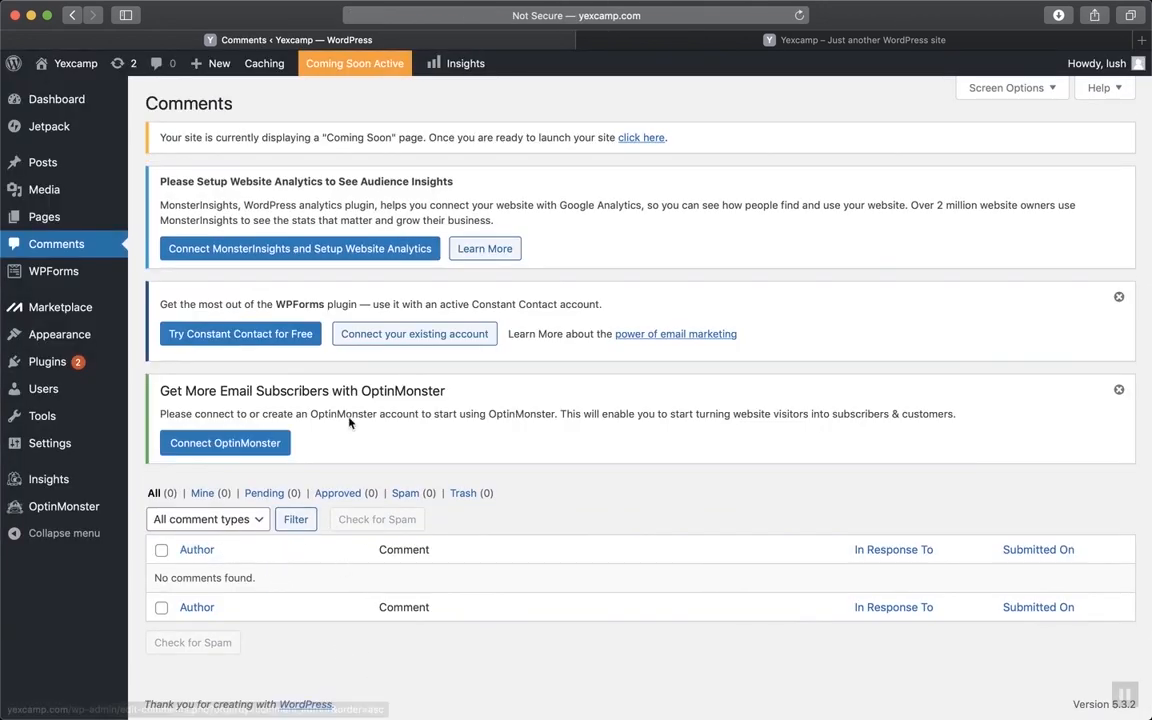
Select all seven installed plugins and bulk-deactivate them
left_click(68, 358)
scroll(241, 489, "down", 5)
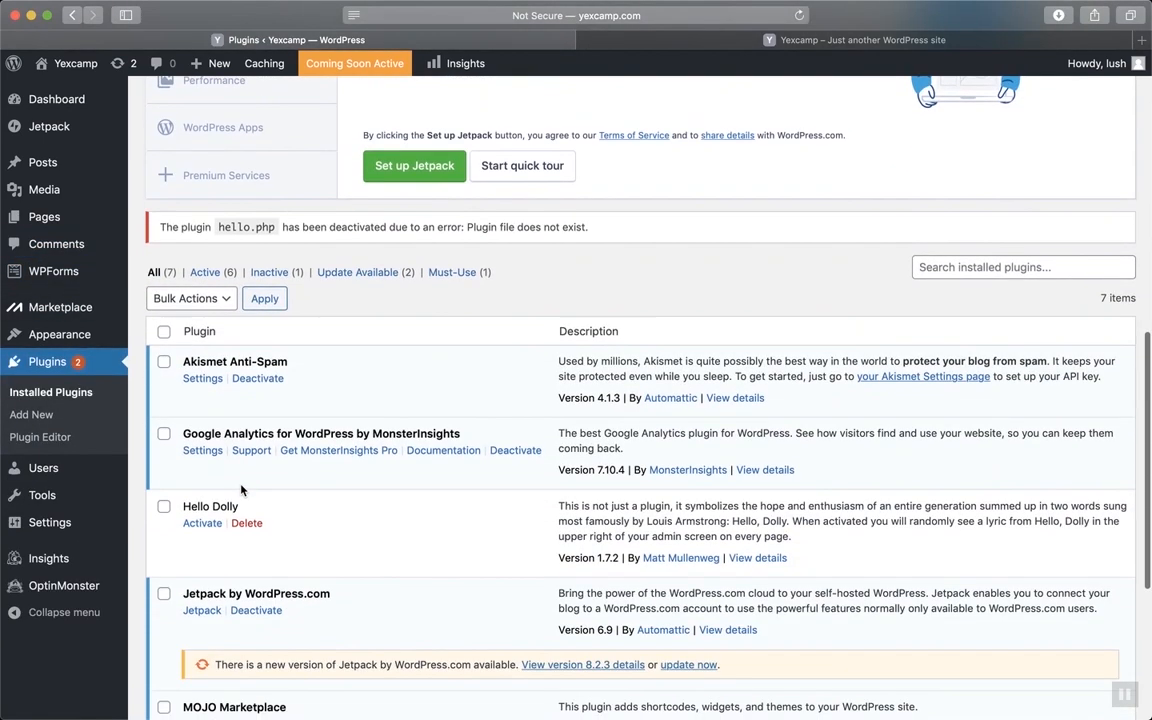
left_click(163, 256)
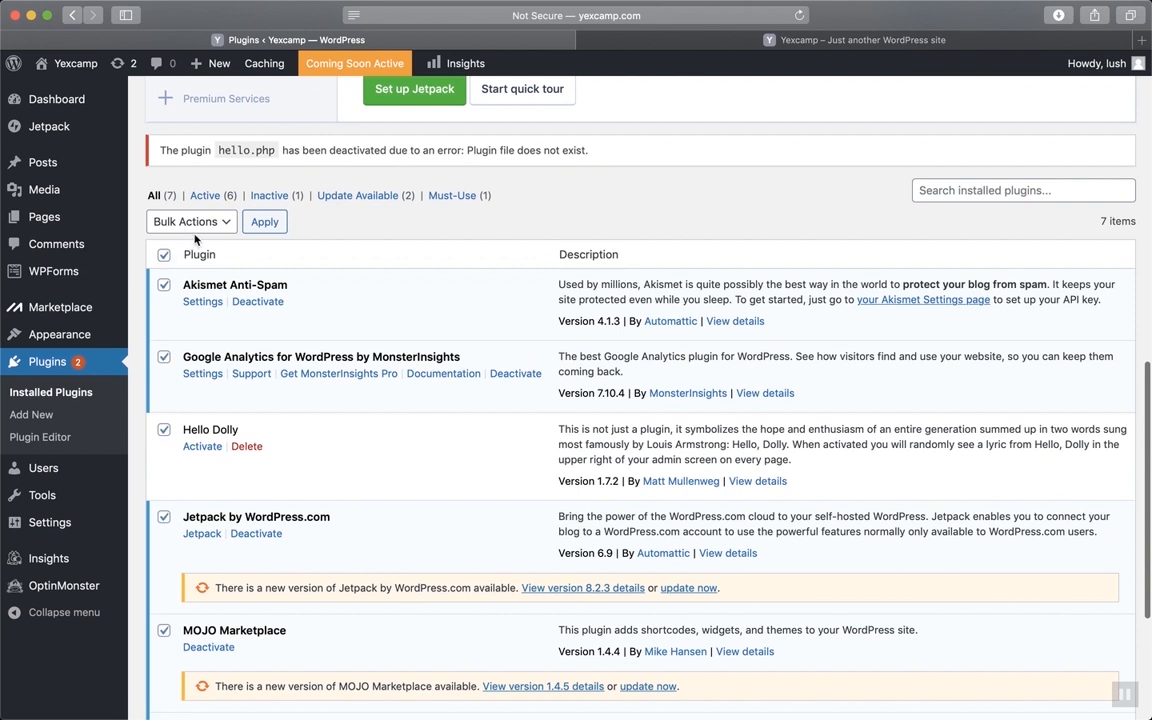
left_click(182, 220)
left_click(206, 254)
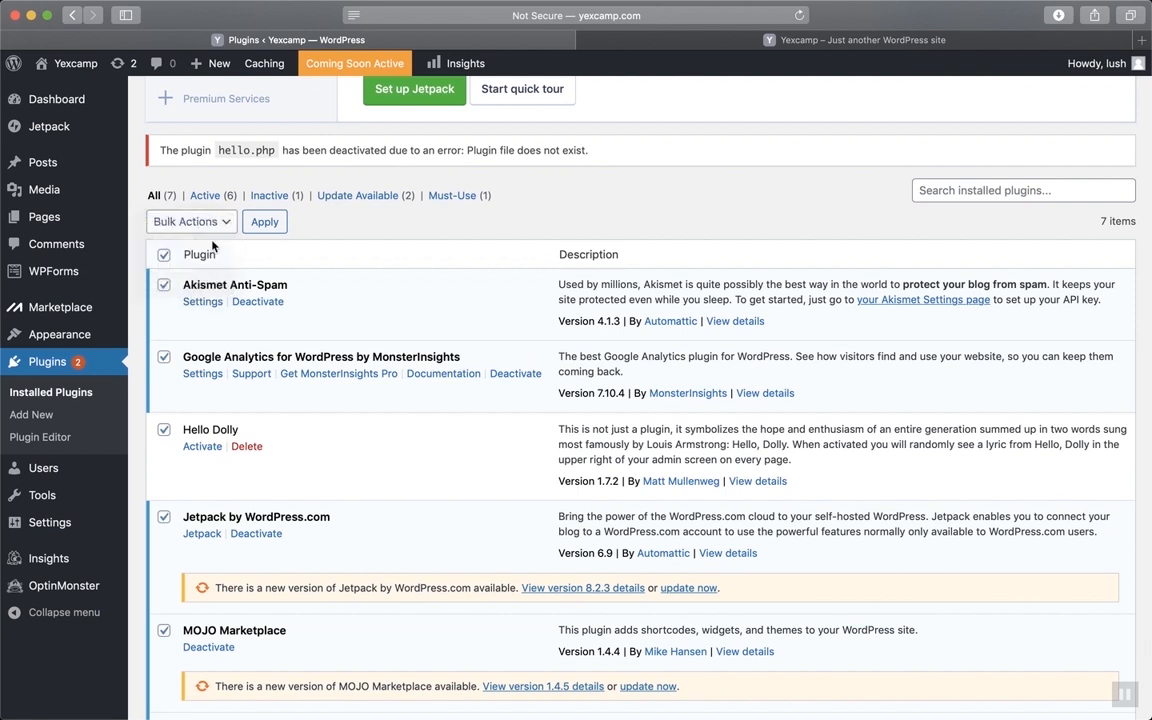
left_click(268, 222)
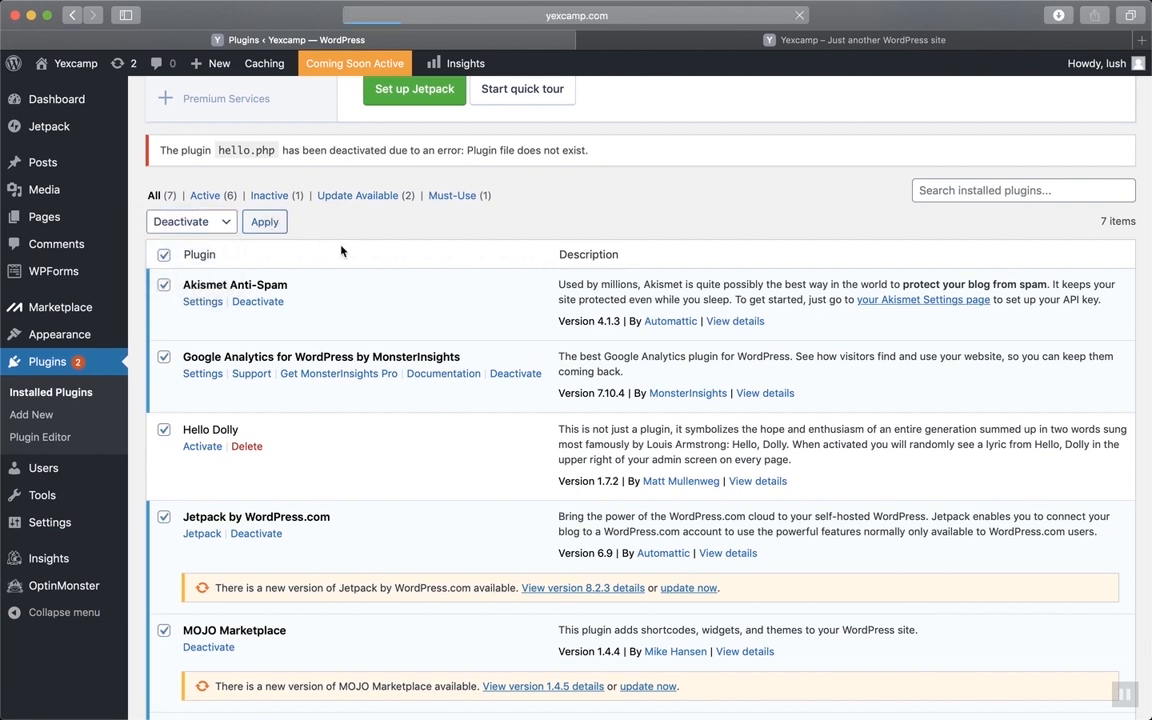
scroll(345, 255, "up", 1)
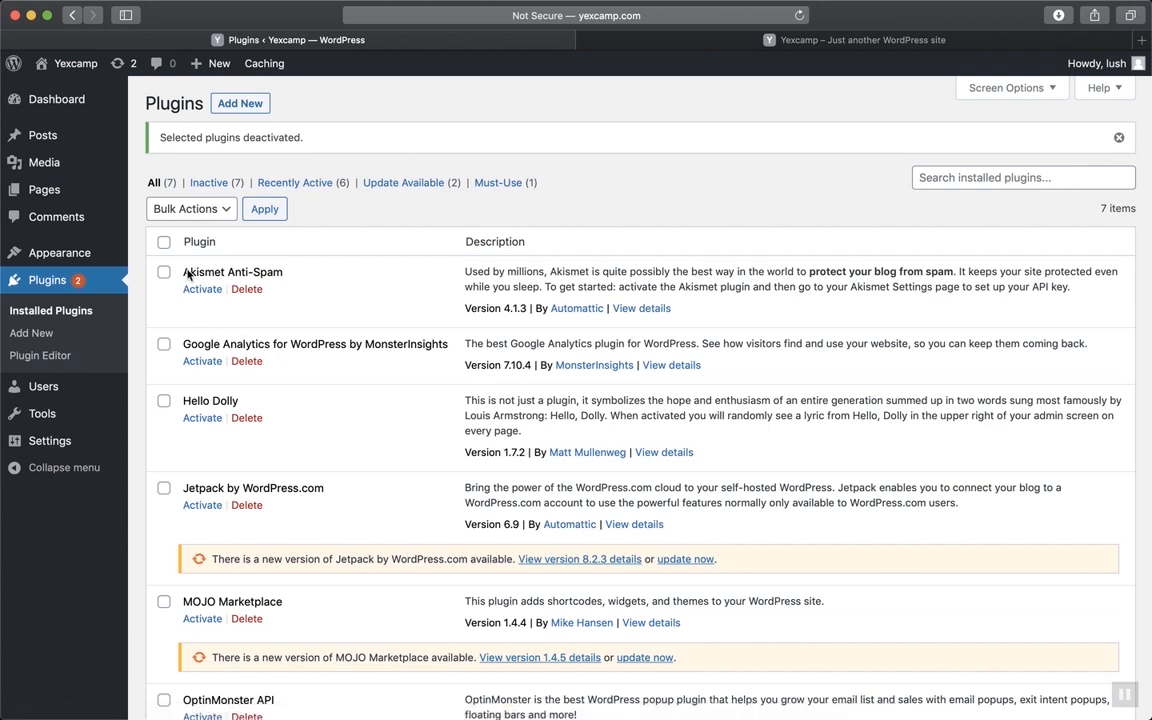
Bulk-delete all seven deactivated plugins and confirm deleting their data
left_click(164, 241)
left_click(200, 209)
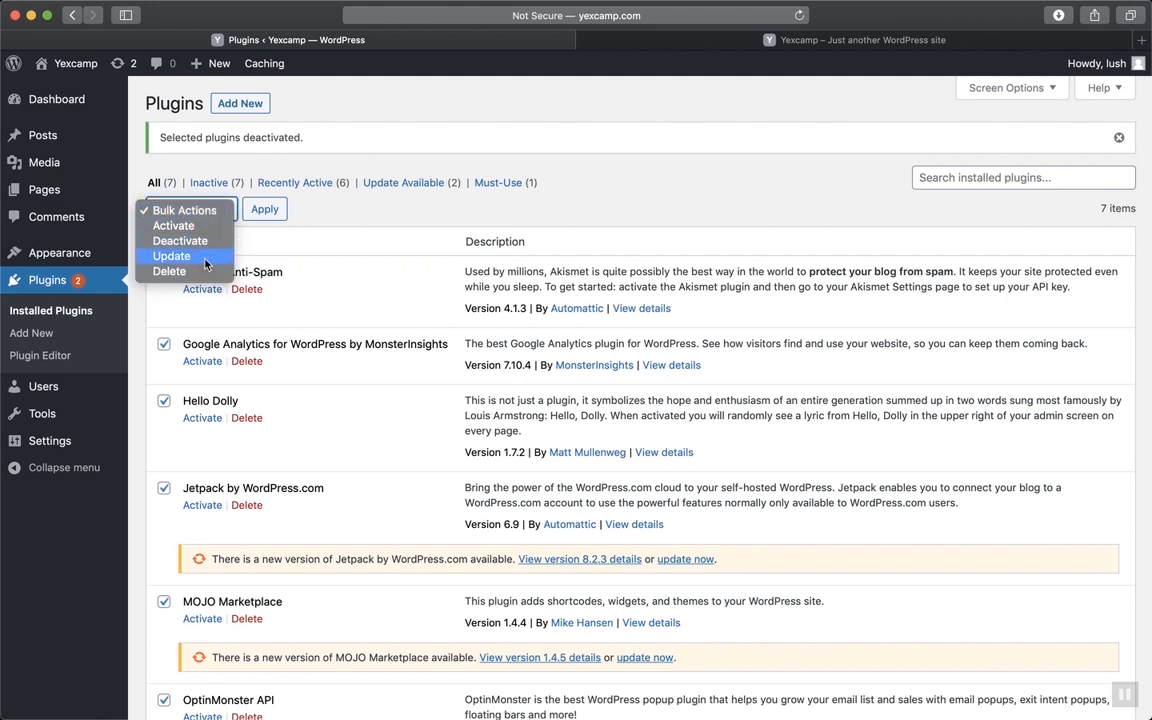
left_click(175, 271)
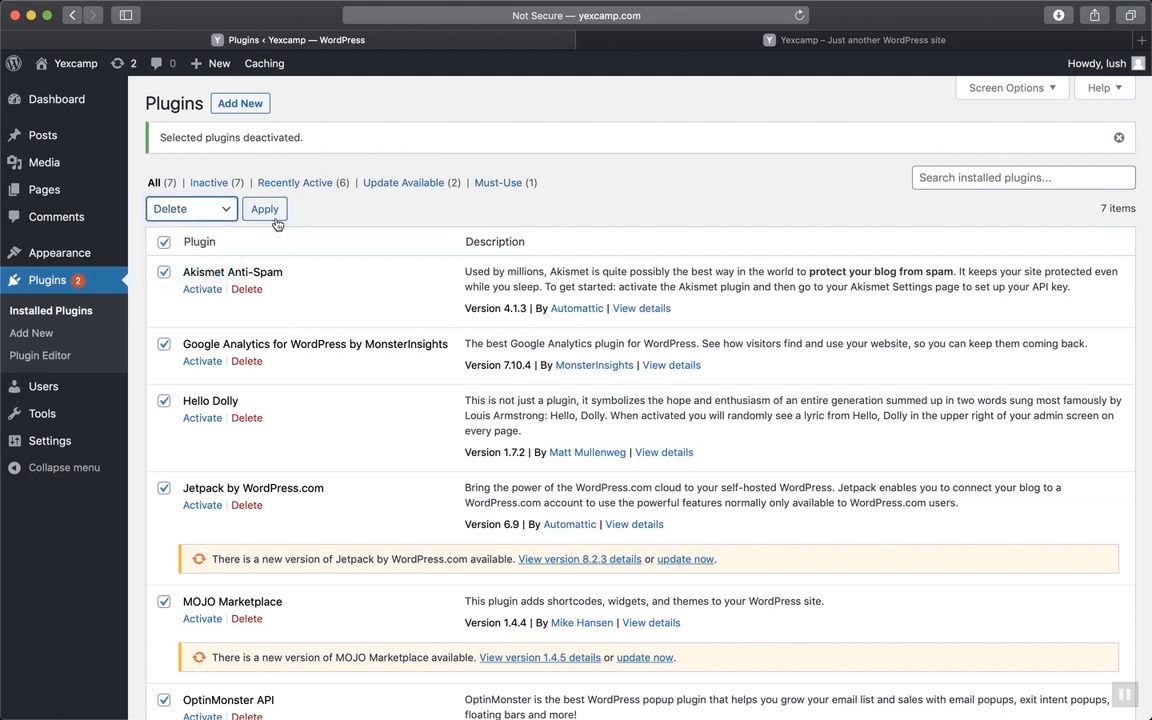
left_click(268, 213)
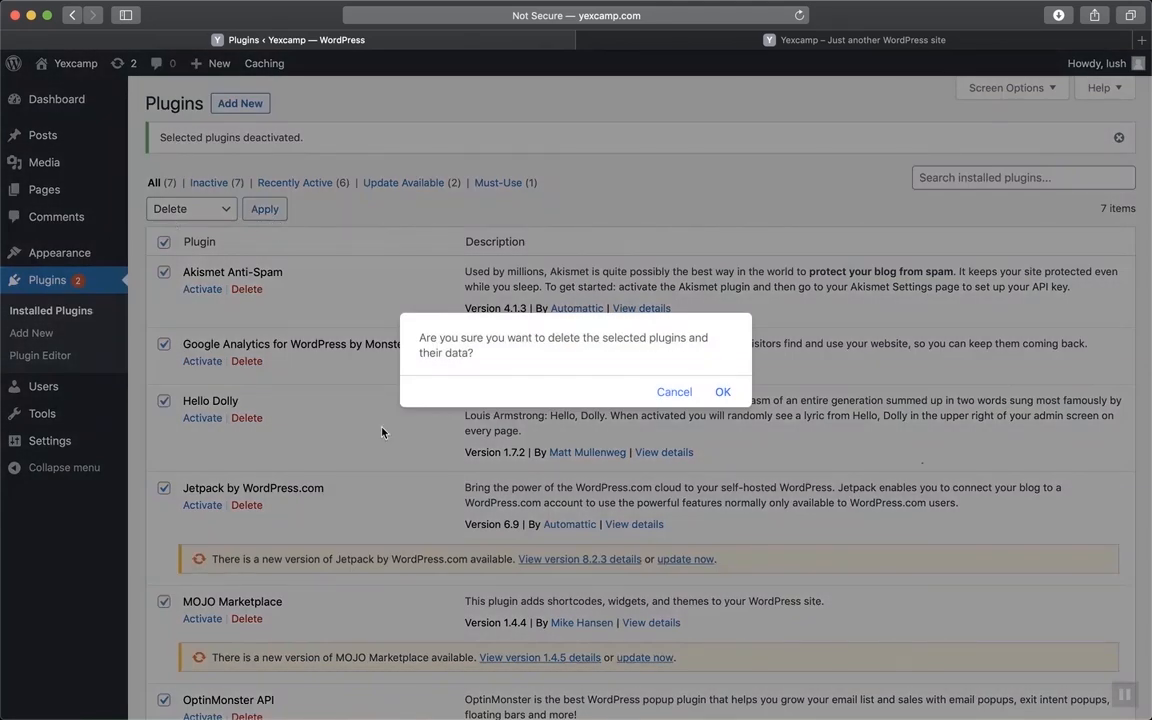
left_click(722, 392)
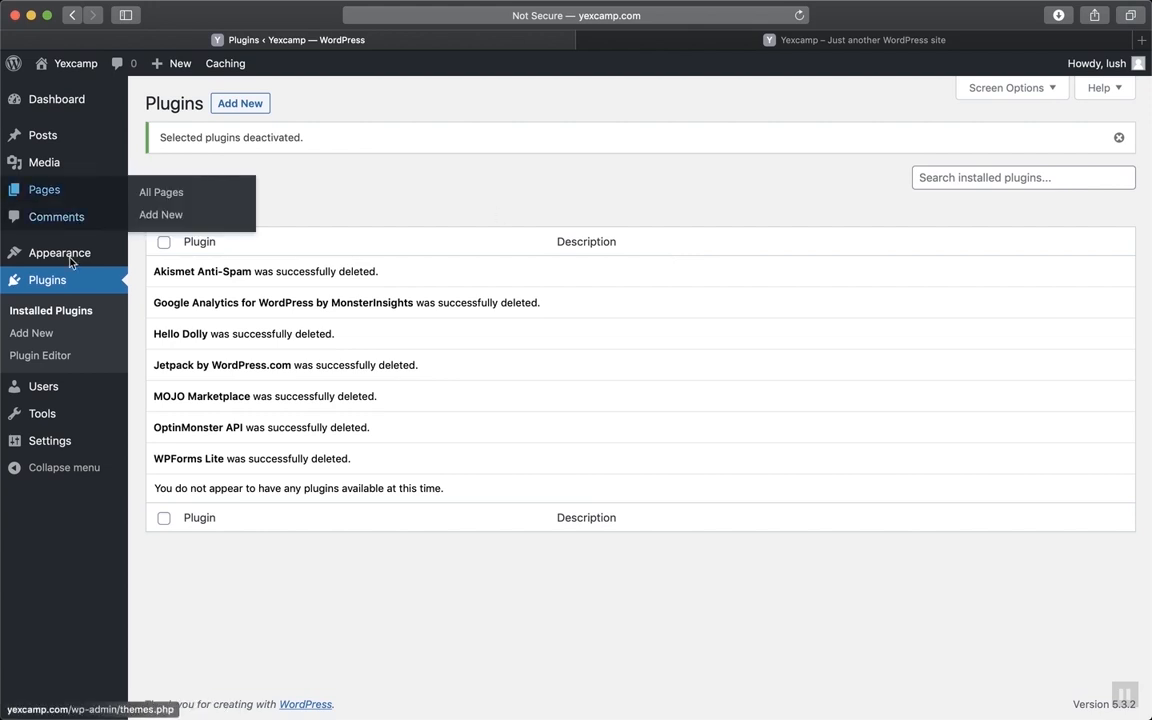
Review the four installed themes under Appearance > Themes, then open Add New
mouse_move(55, 252)
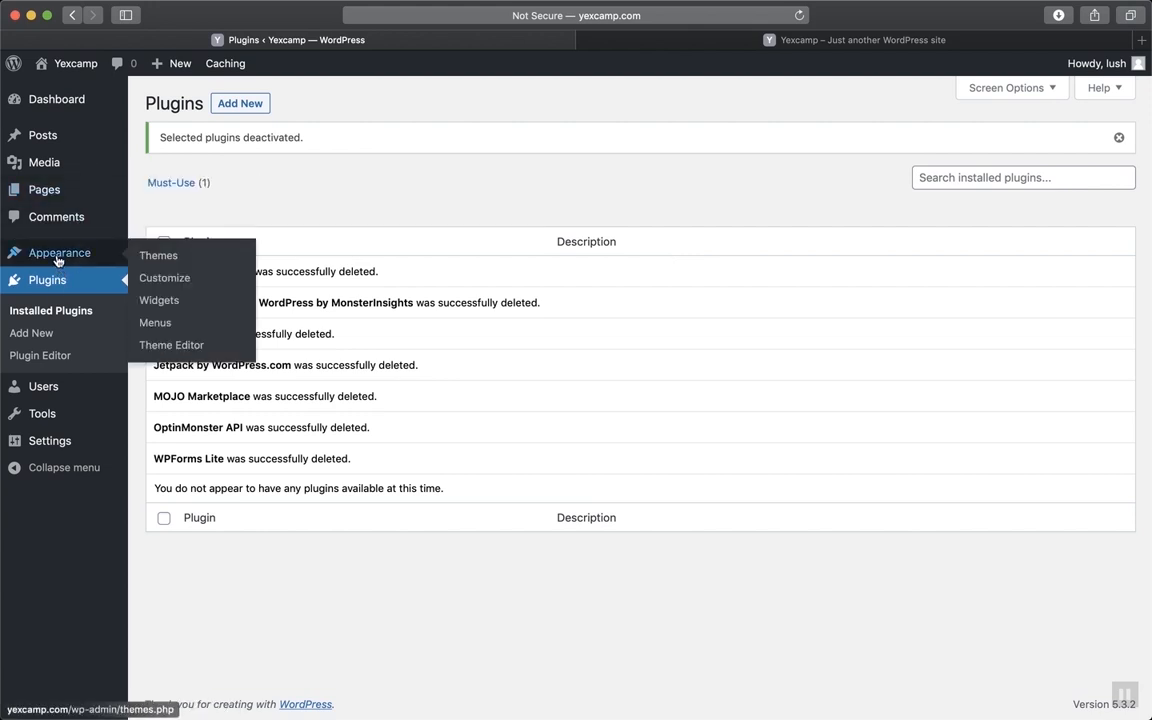
left_click(157, 255)
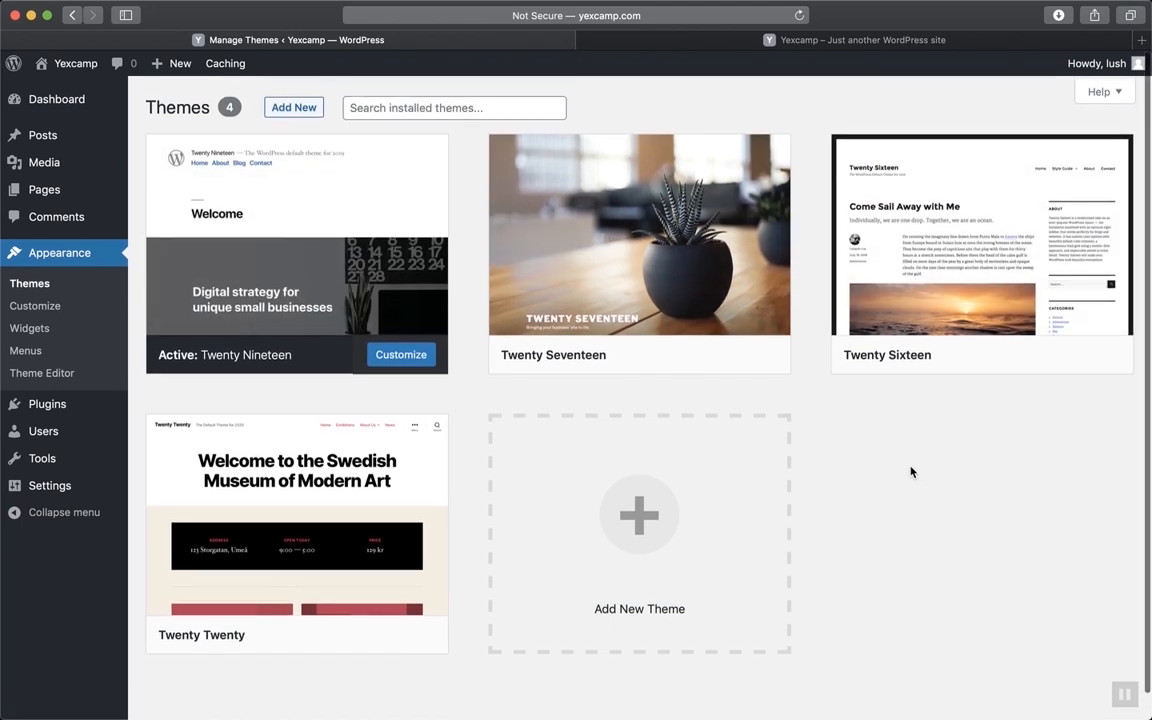
left_click(308, 104)
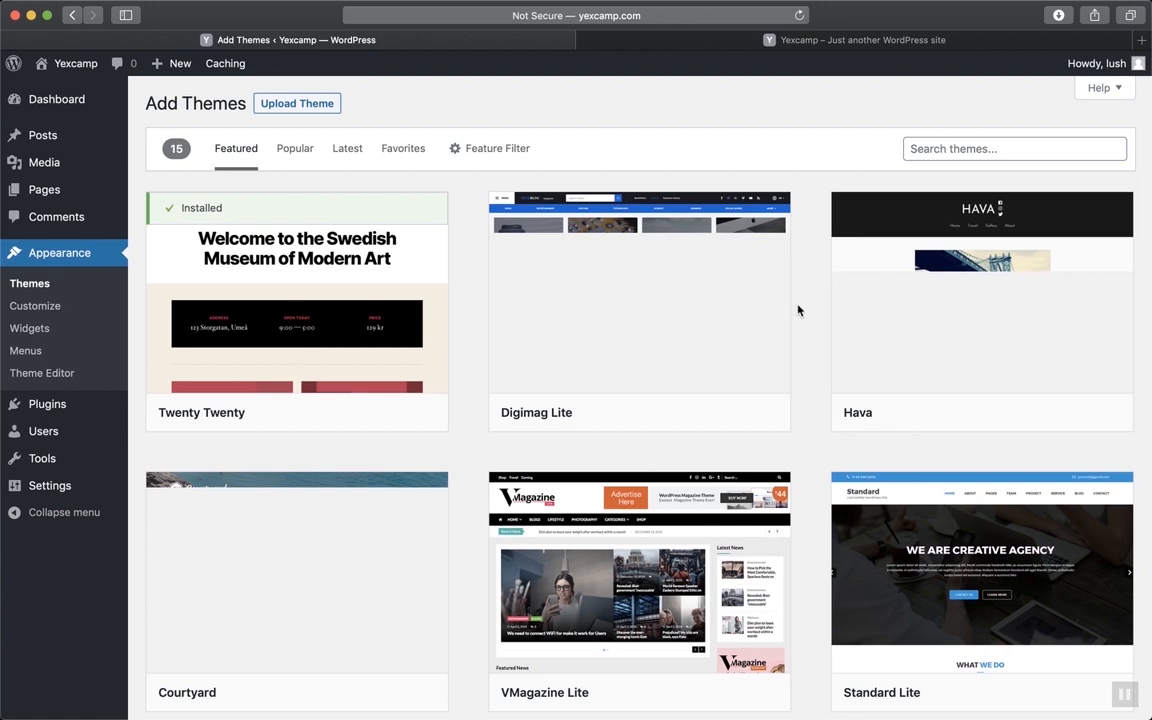
Browse the featured themes grid and open a new browser tab for themeforest.net
scroll(798, 310, "down", 4)
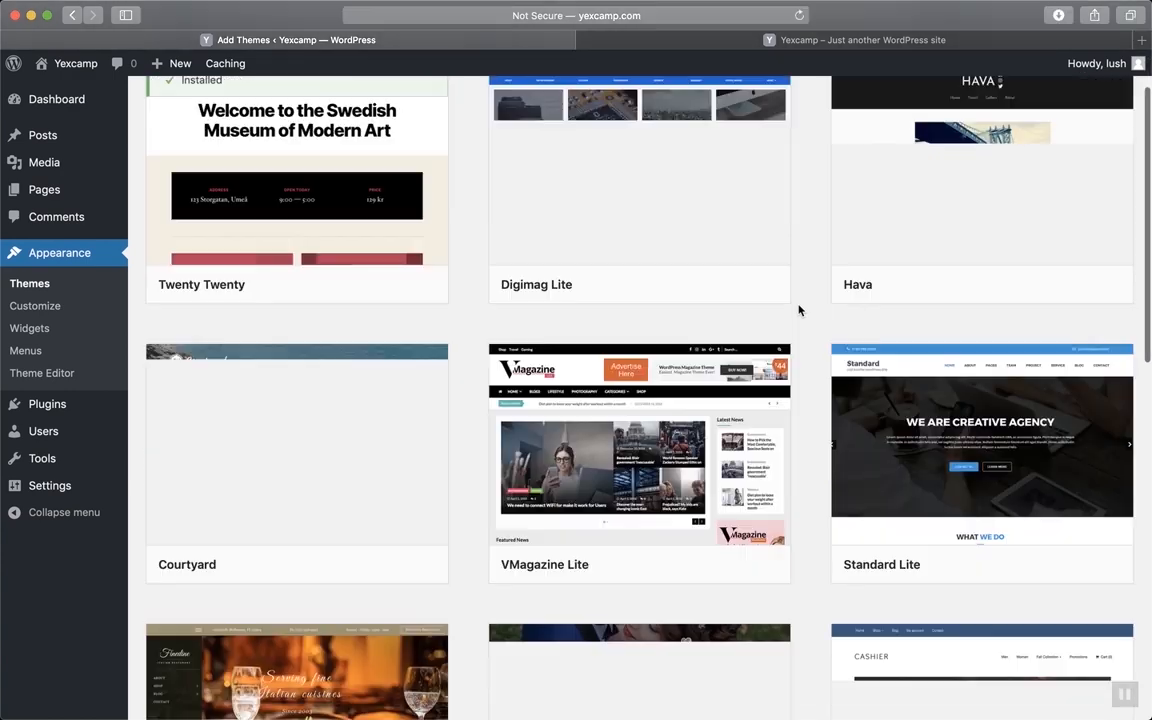
scroll(798, 310, "up", 4)
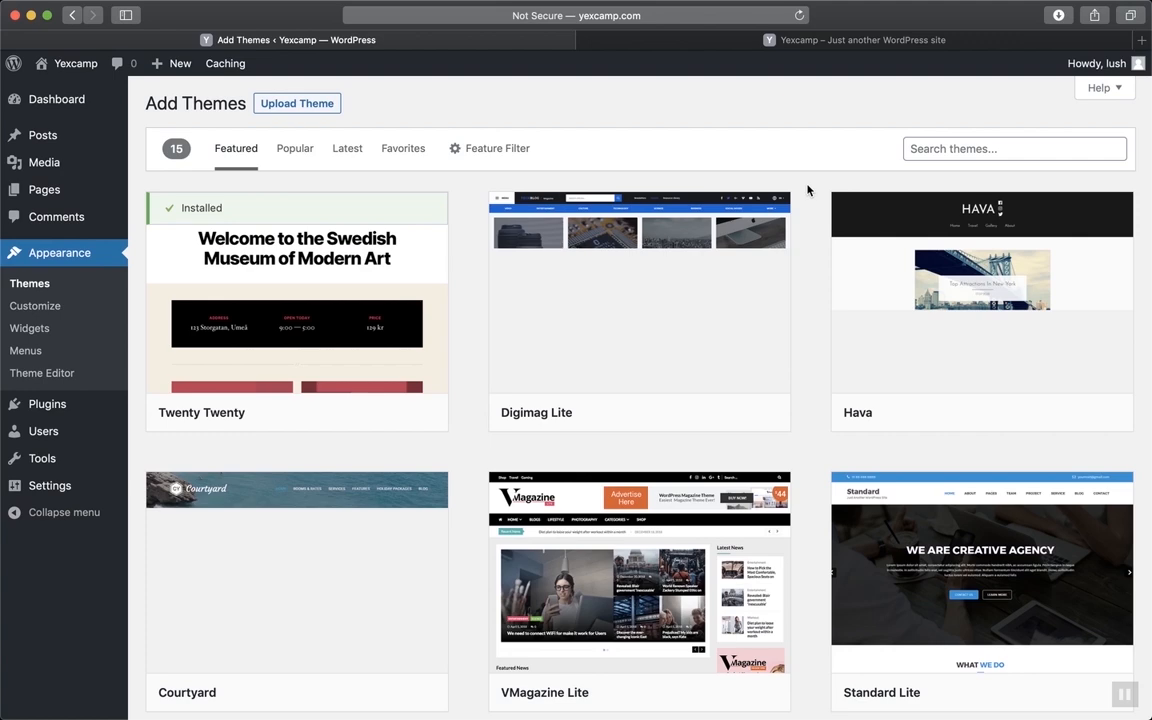
left_click(1144, 42)
Load themeforest.net and open the Download dropdown for the purchased Bridge theme
type("themeforest.net")
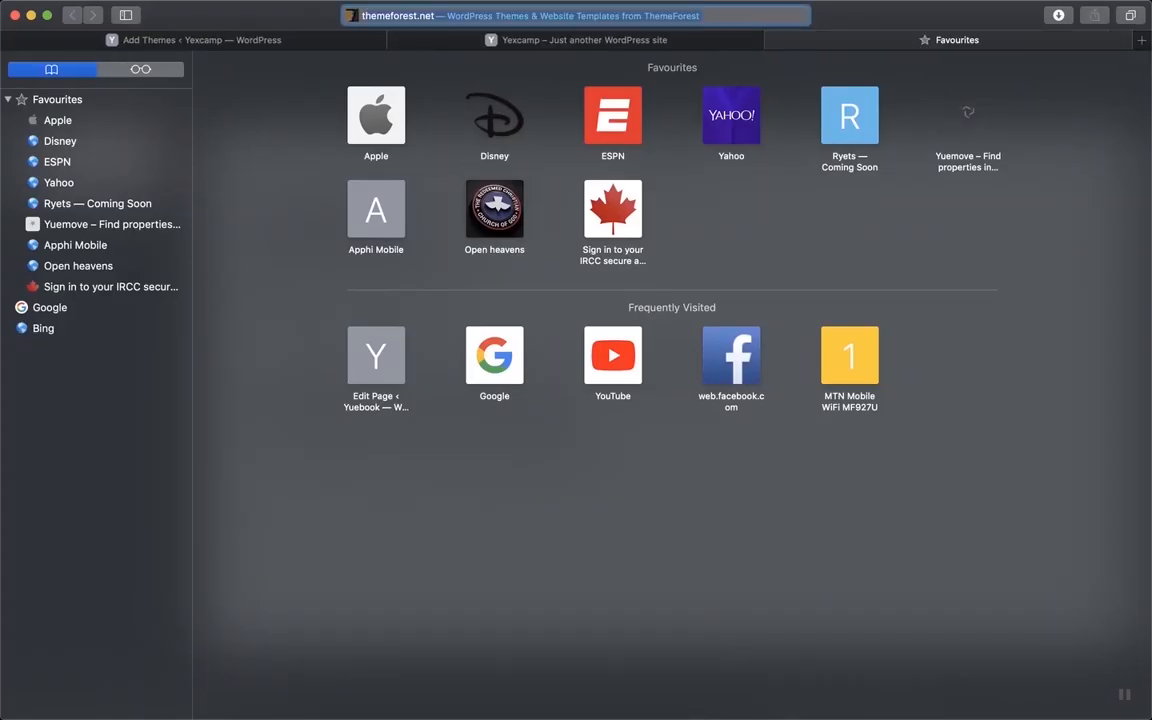
key("Return")
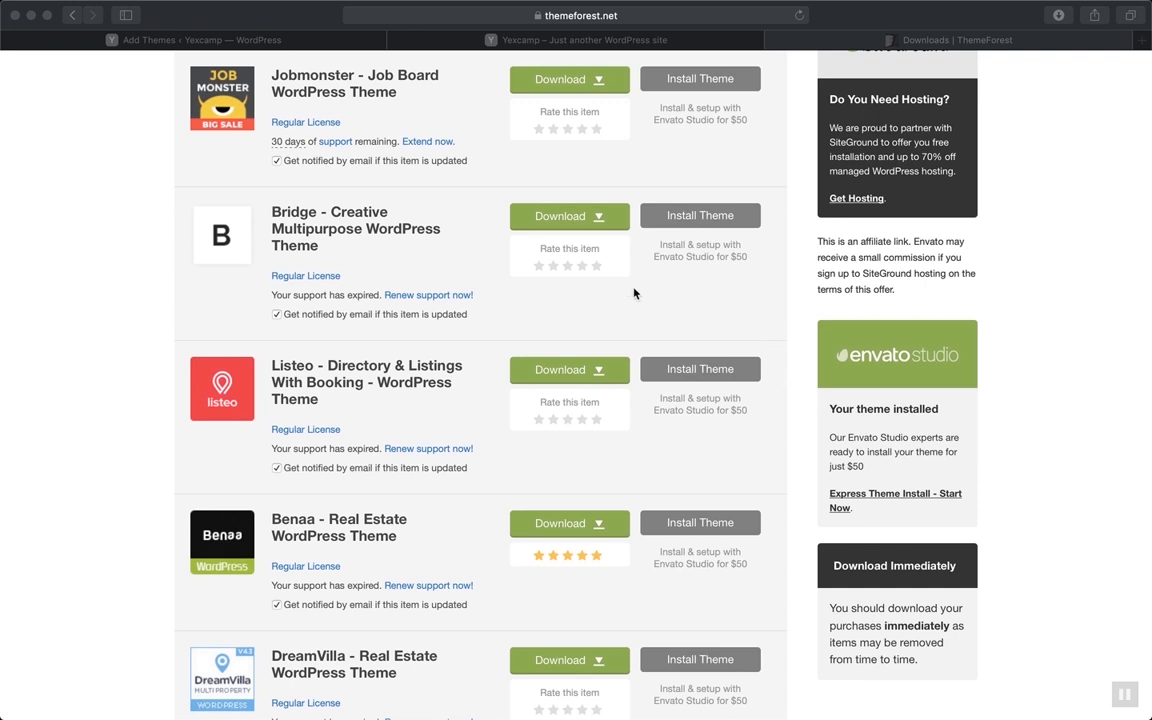
left_click(599, 222)
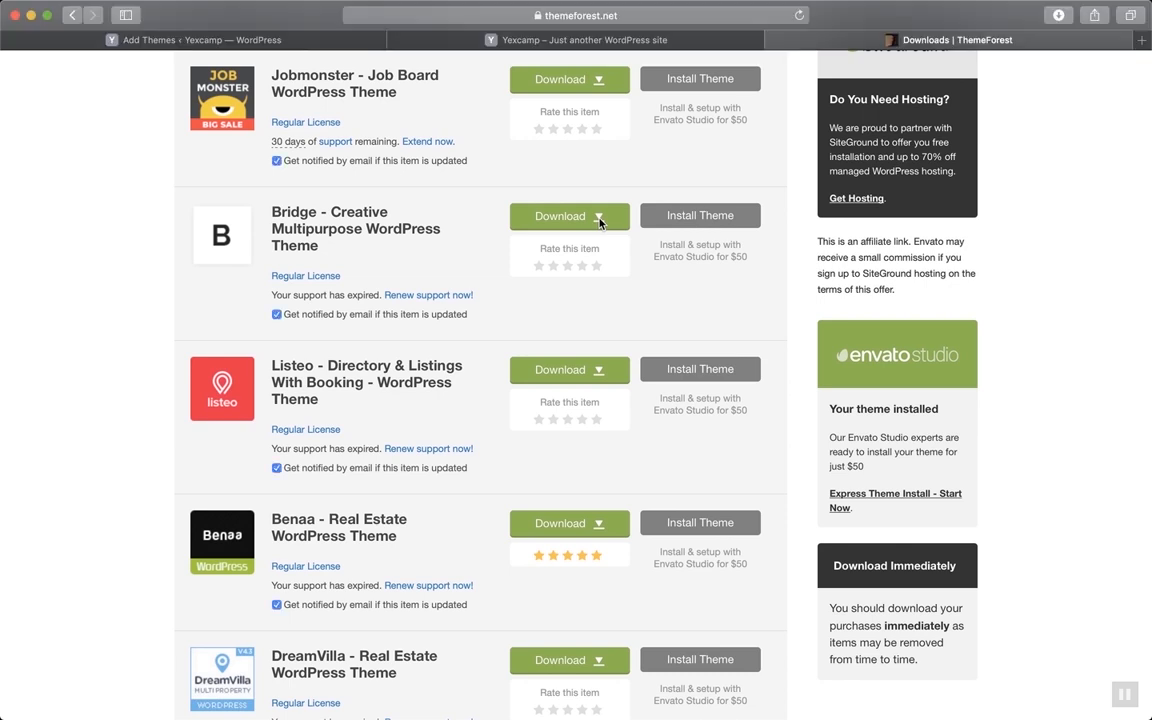
left_click(599, 222)
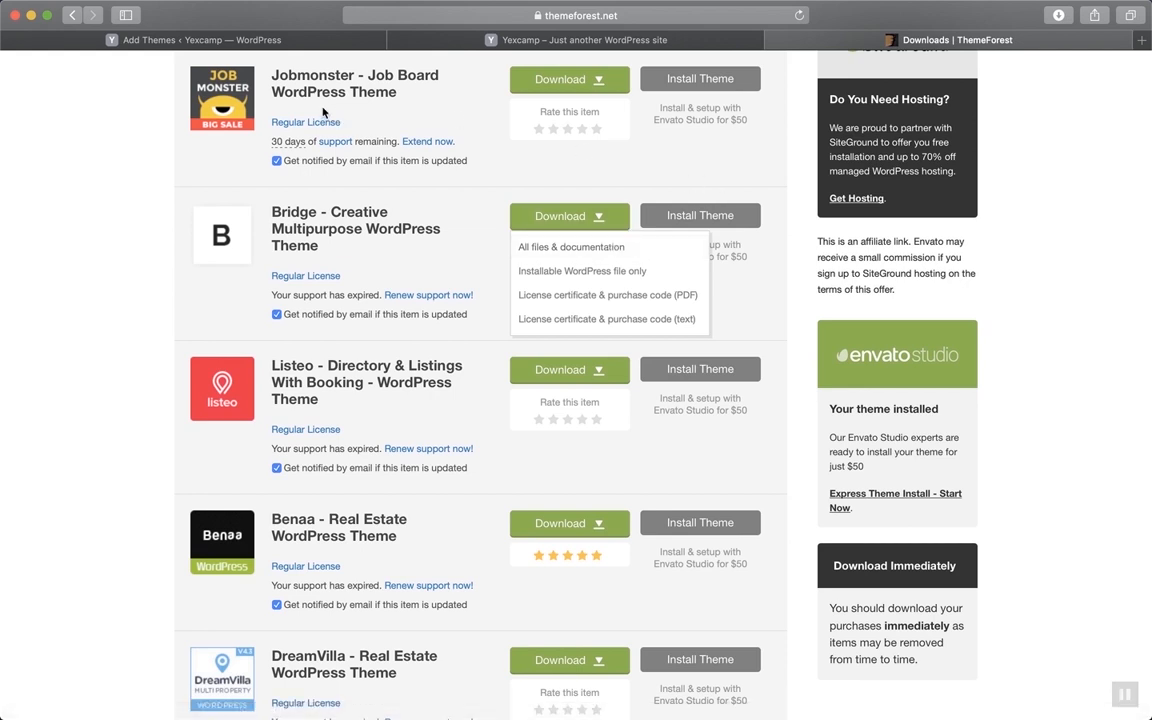
Switch from the ThemeForest downloads back to the Yexcamp WordPress Add Themes tab
left_click(259, 40)
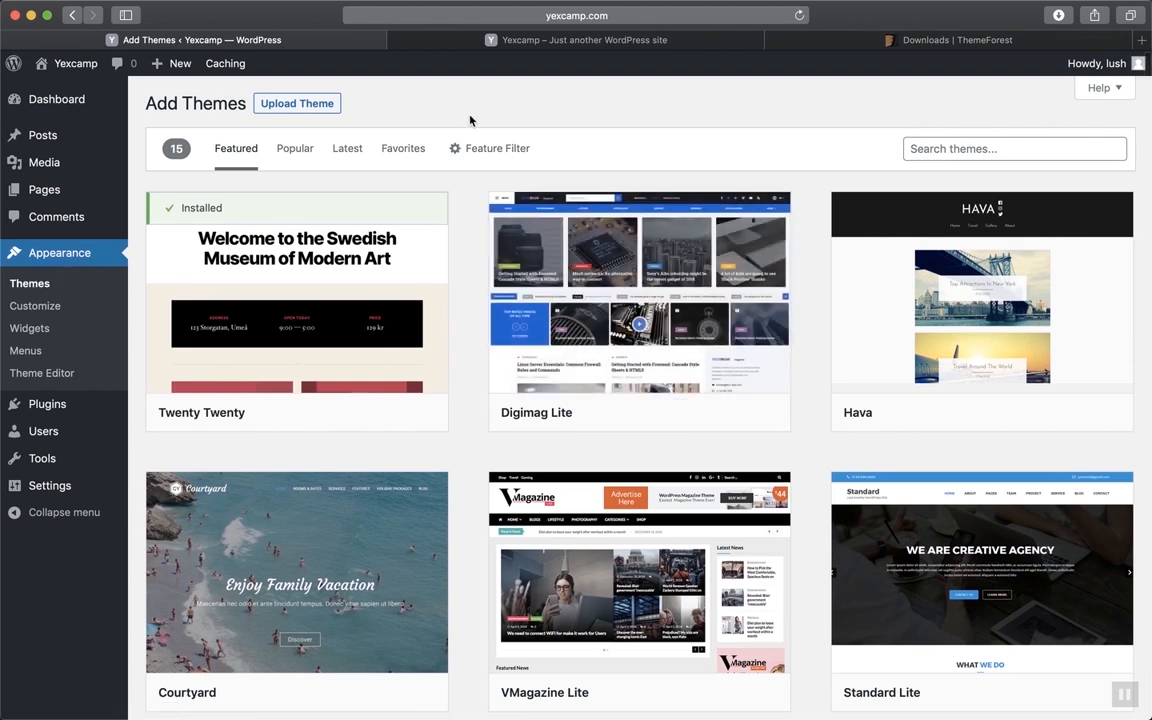
Reveal the Upload Theme form on the Add Themes page for a theme zip
left_click(303, 105)
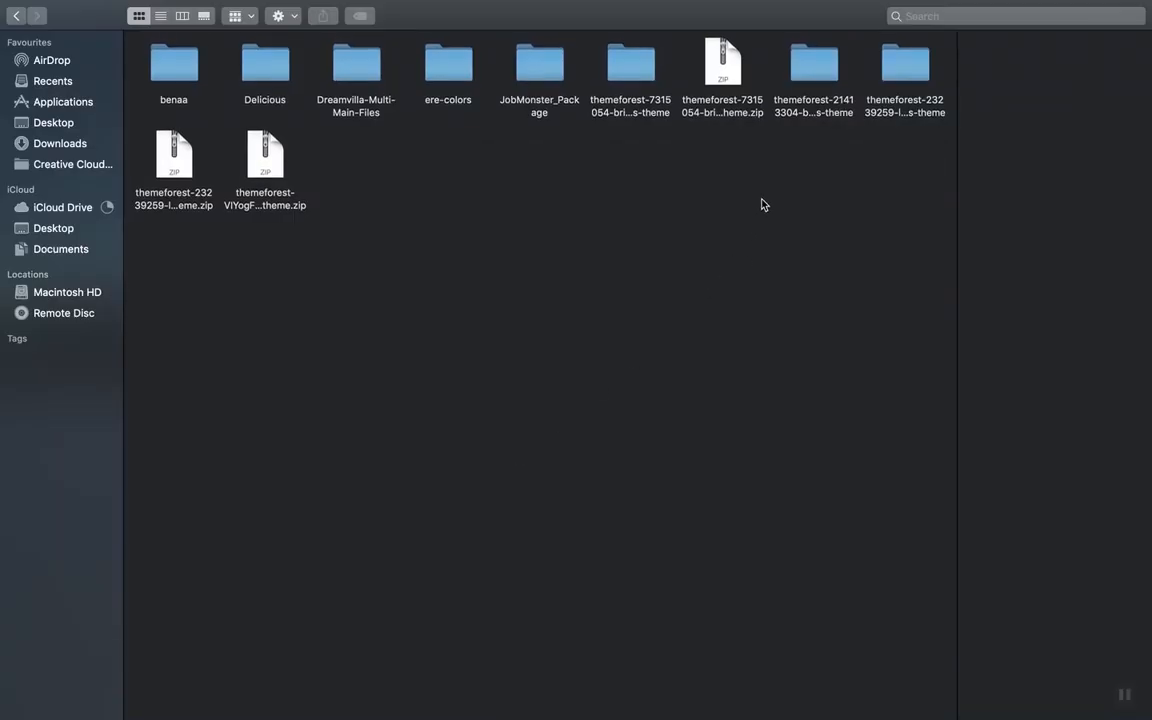
Extract the downloaded Bridge archive to find bridge.zip, then start the upload file chooser
left_click(724, 78)
double_click(724, 78)
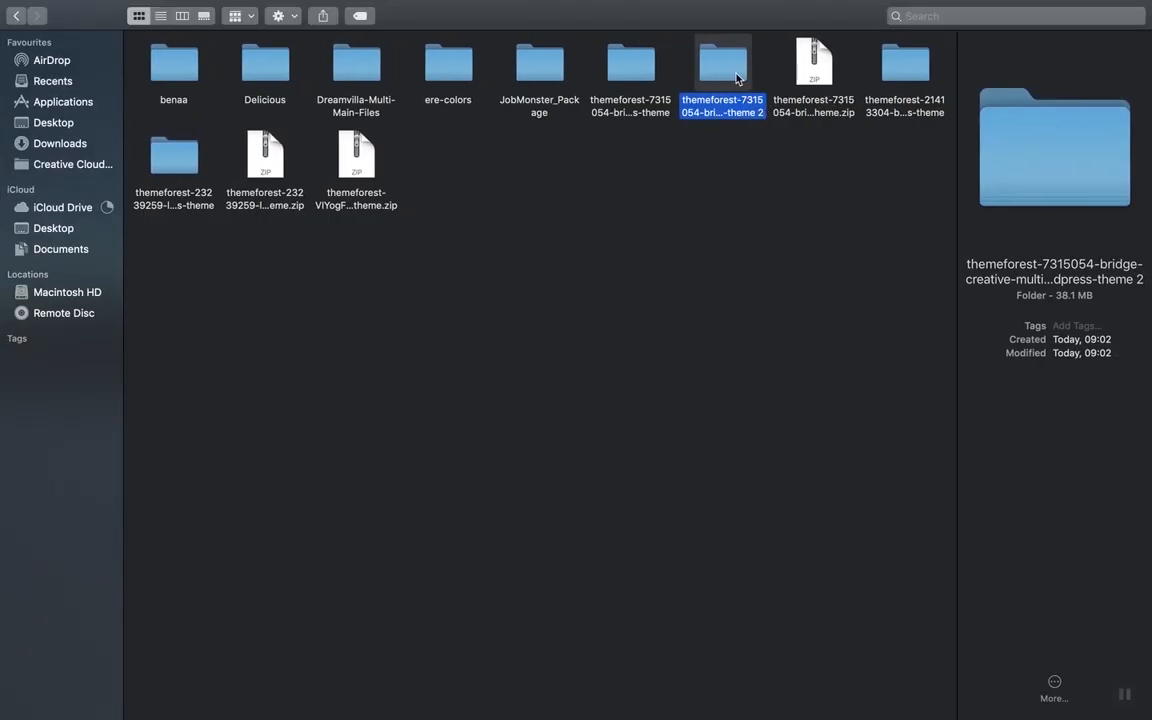
double_click(737, 79)
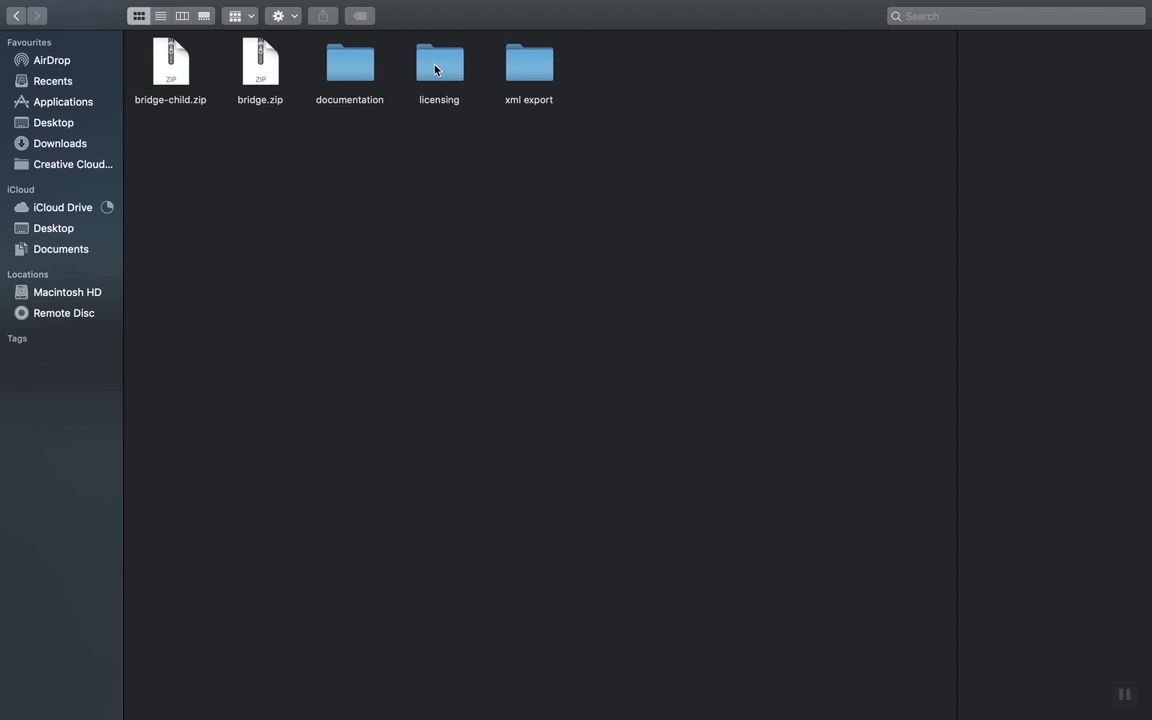
left_click(269, 75)
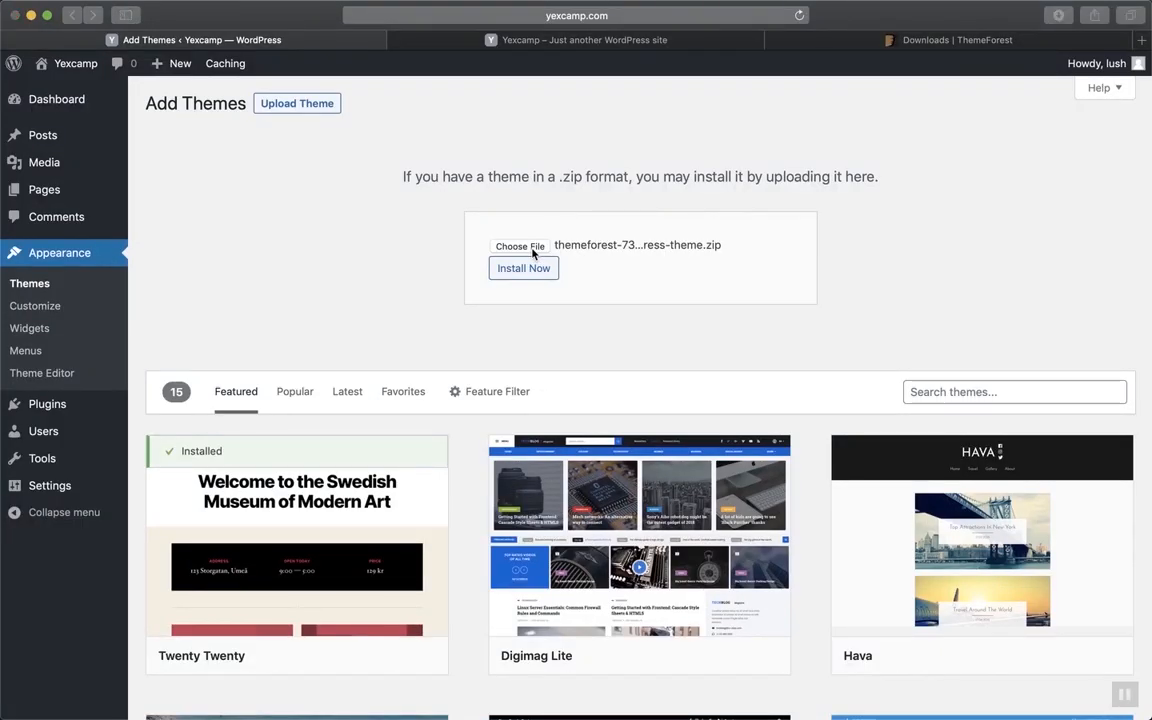
left_click(533, 255)
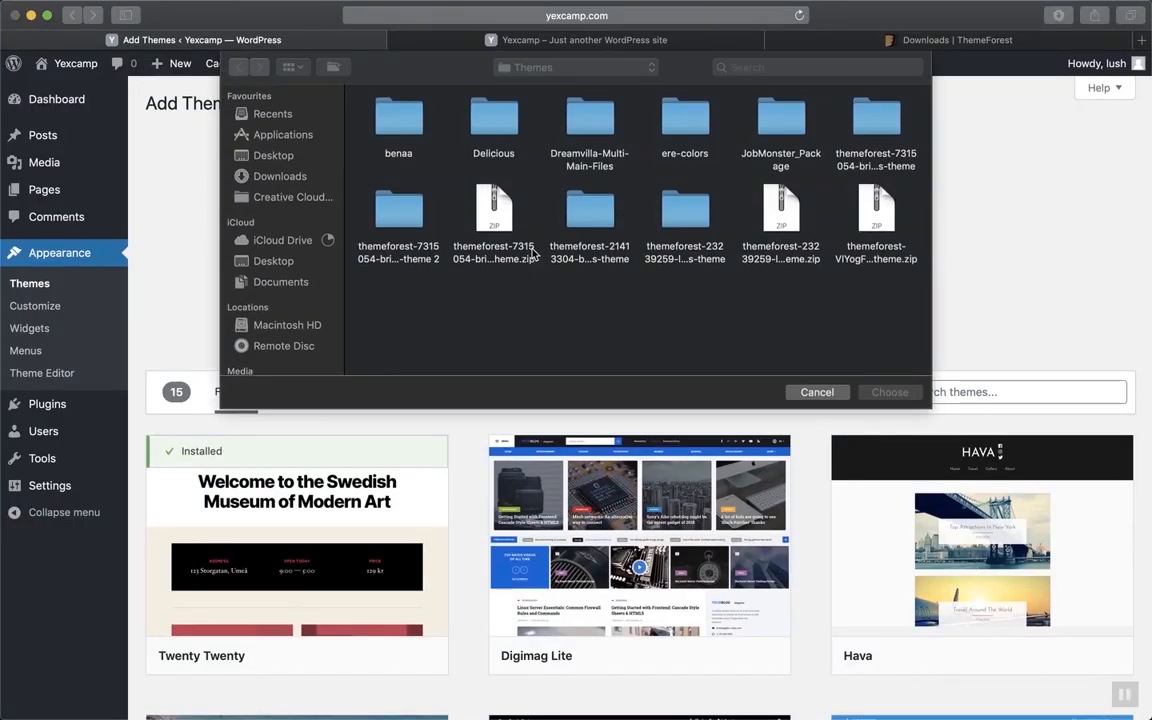
Choose bridge.zip from the extracted Bridge folder as the theme upload file
double_click(394, 222)
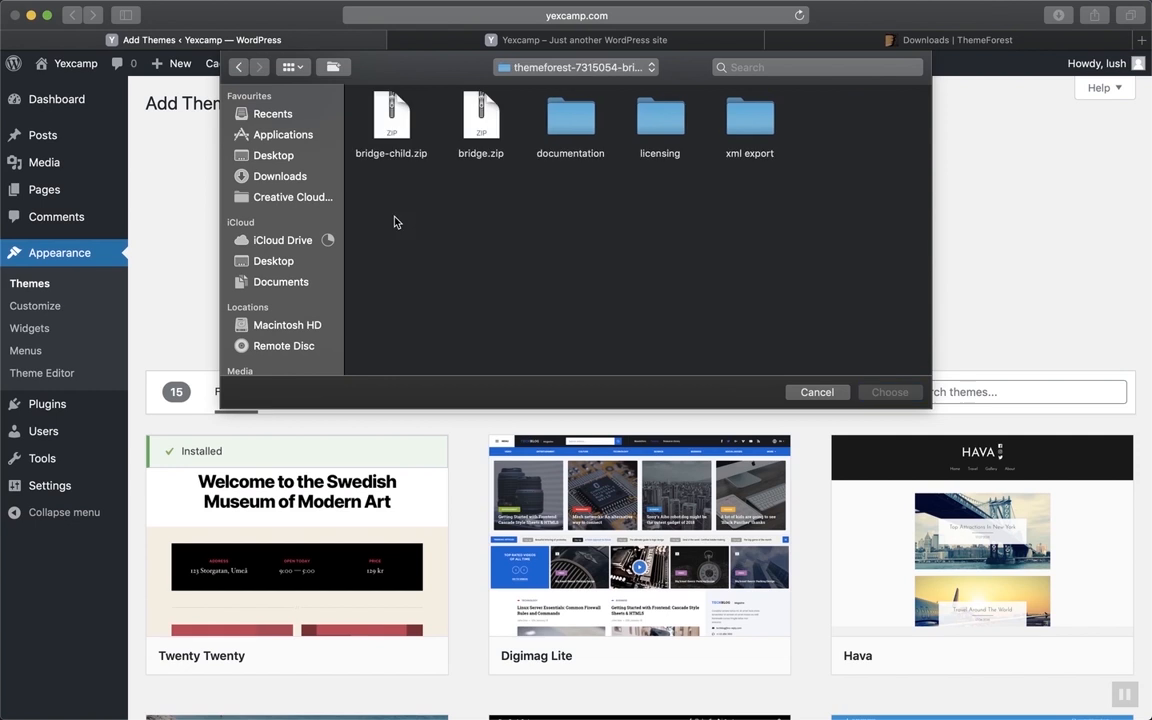
left_click(470, 120)
left_click(900, 395)
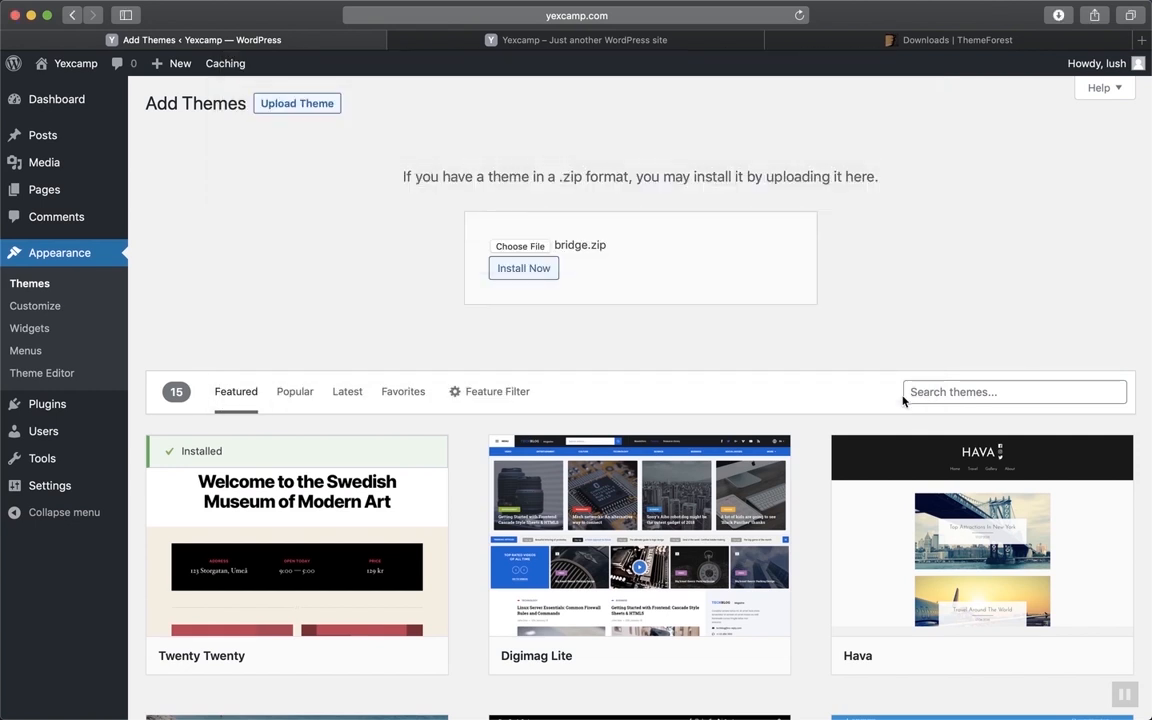
Install the Bridge theme from bridge.zip and review the success report
left_click(535, 268)
scroll(869, 261, "down", 3)
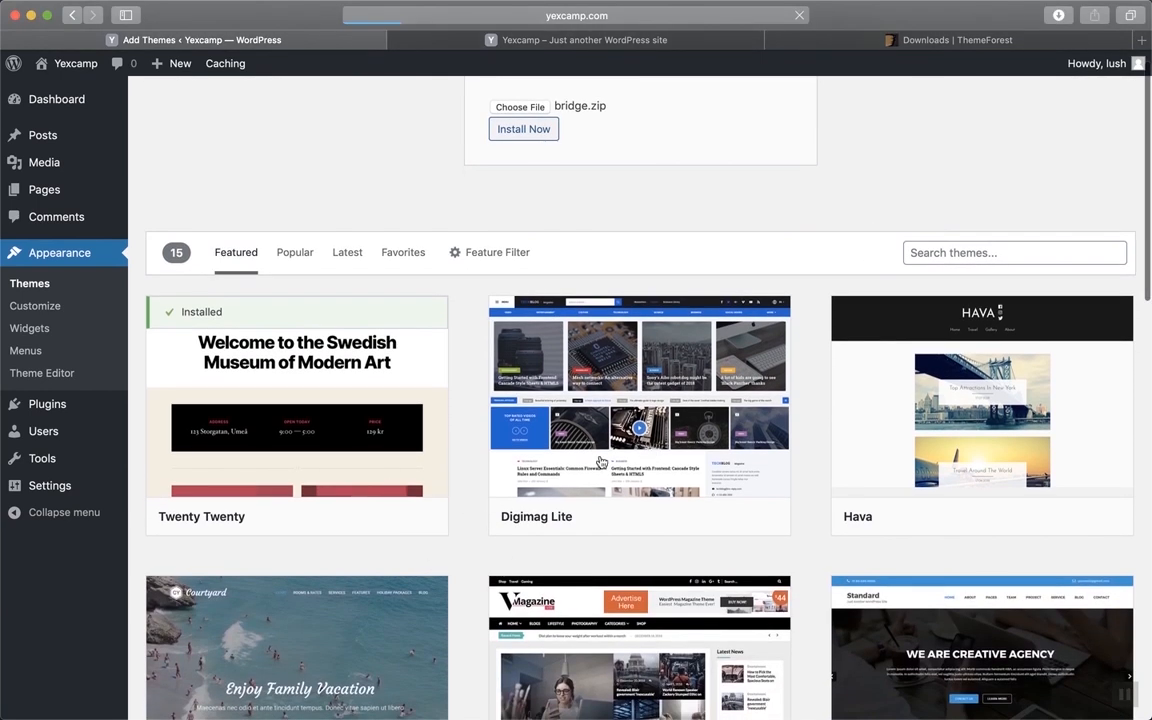
scroll(599, 463, "down", 2)
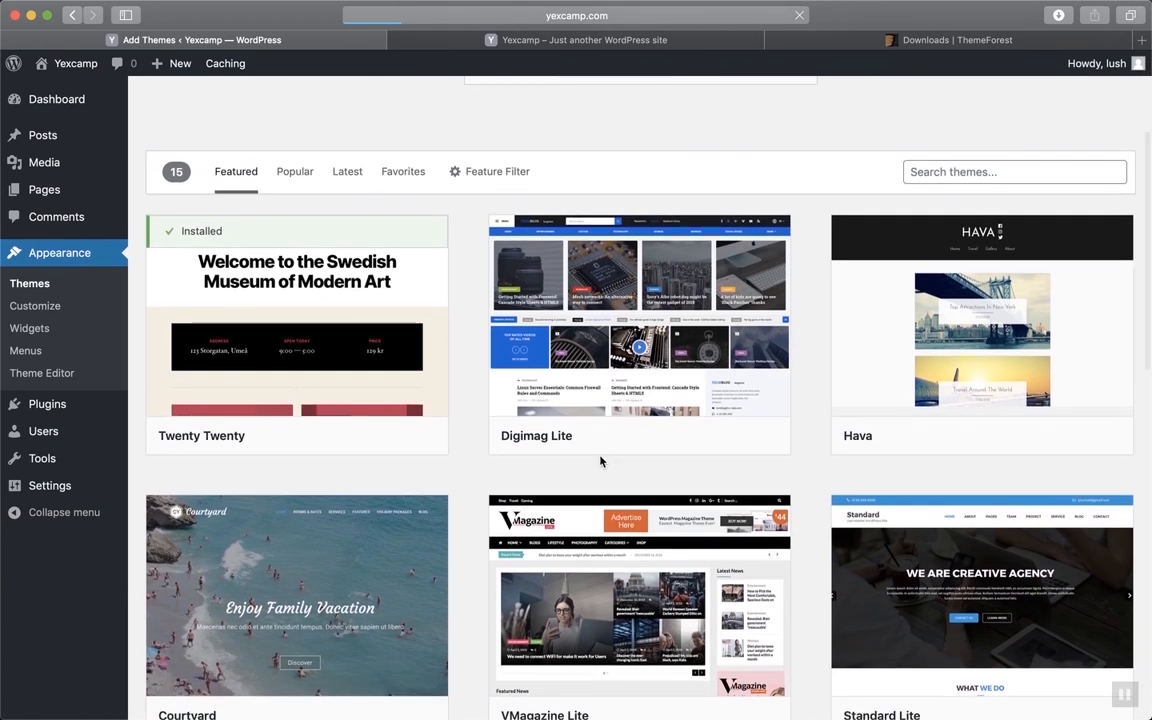
scroll(600, 460, "up", 5)
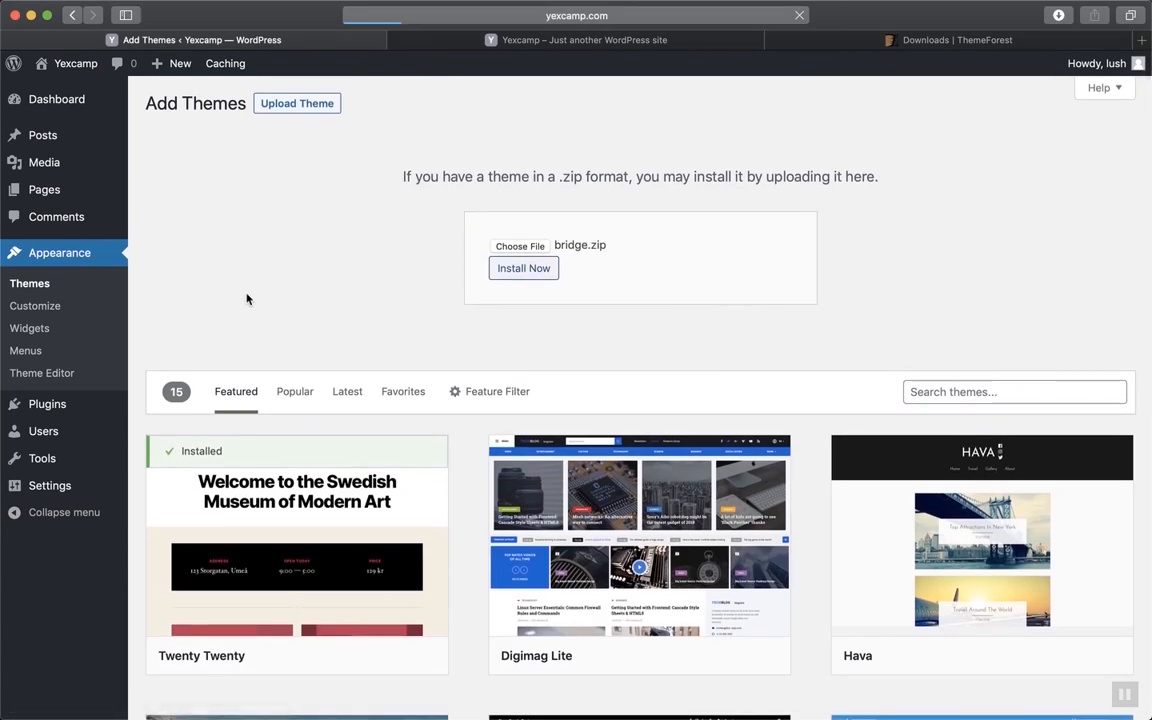
scroll(405, 367, "down", 1)
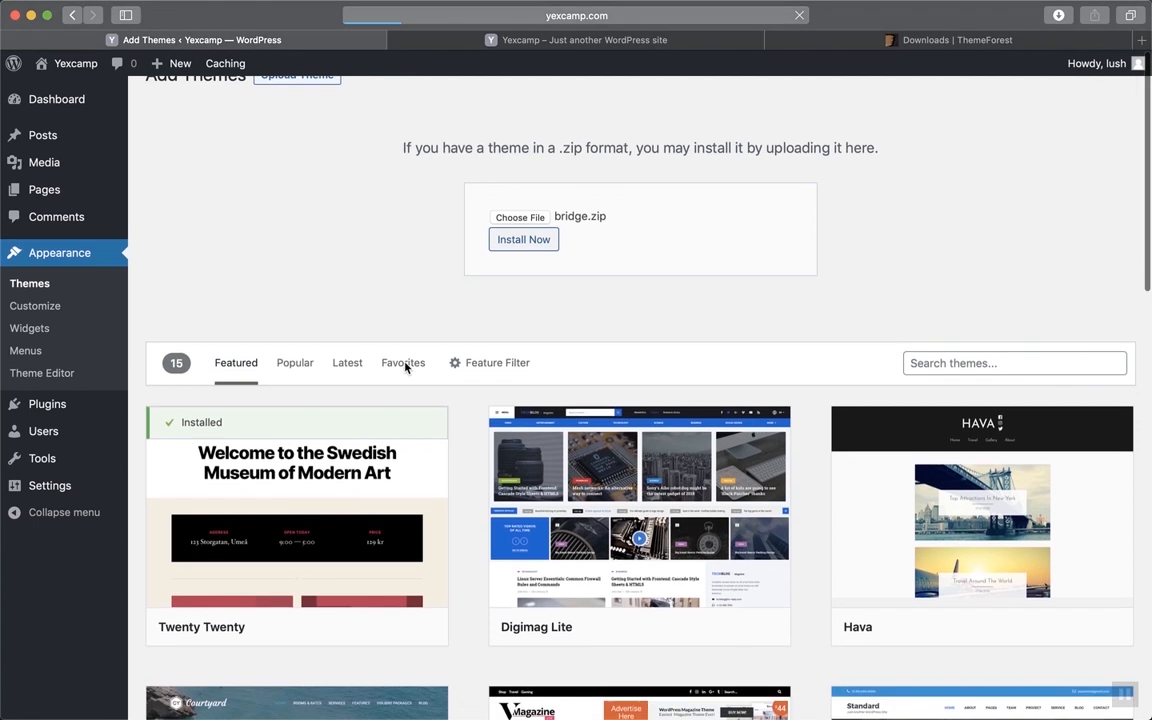
scroll(712, 370, "up", 2)
scroll(712, 370, "down", 1)
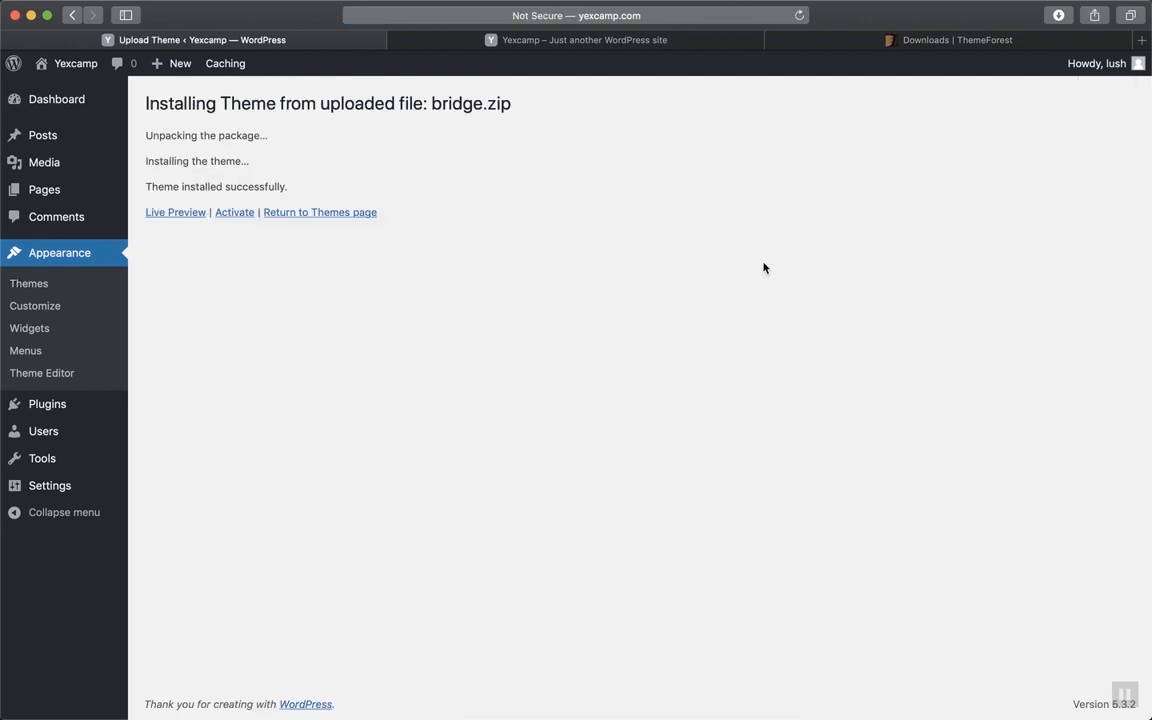
Activate the Bridge theme, then go to Plugins to see its required-plugin notices
left_click(238, 216)
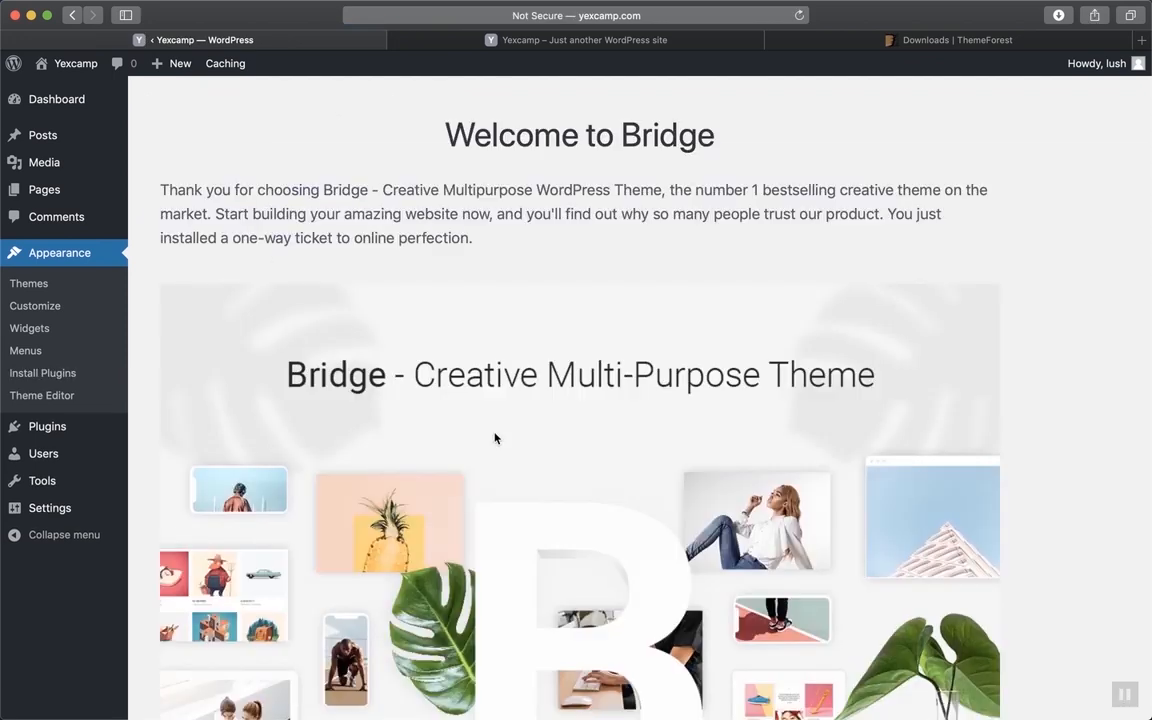
scroll(494, 438, "down", 10)
scroll(494, 438, "up", 10)
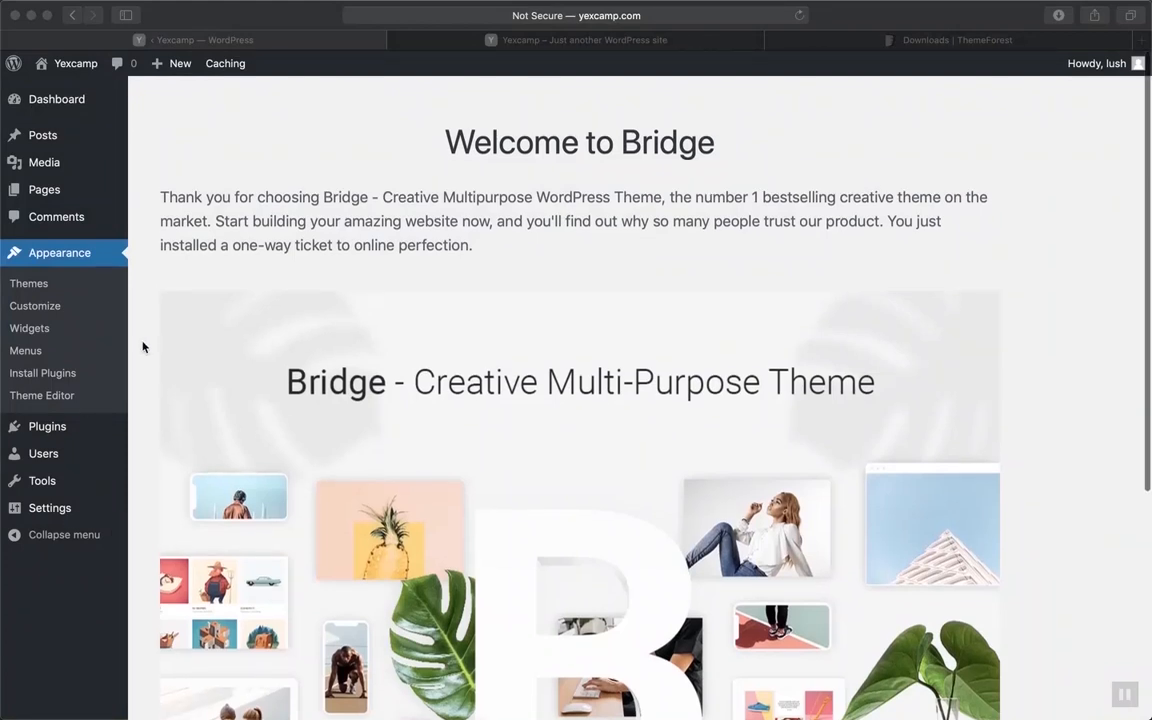
left_click(44, 428)
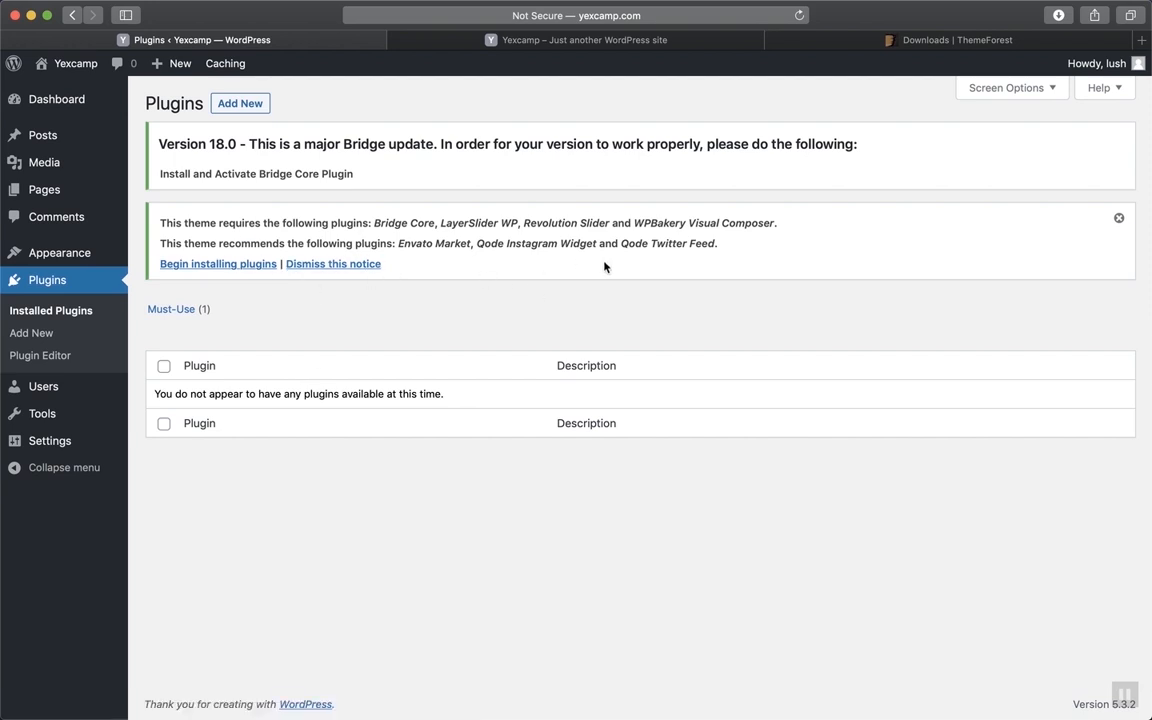
Bulk-install all seven Bridge plugins, including Bridge Core and LayerSlider WP, then return to Plugins
left_click(227, 266)
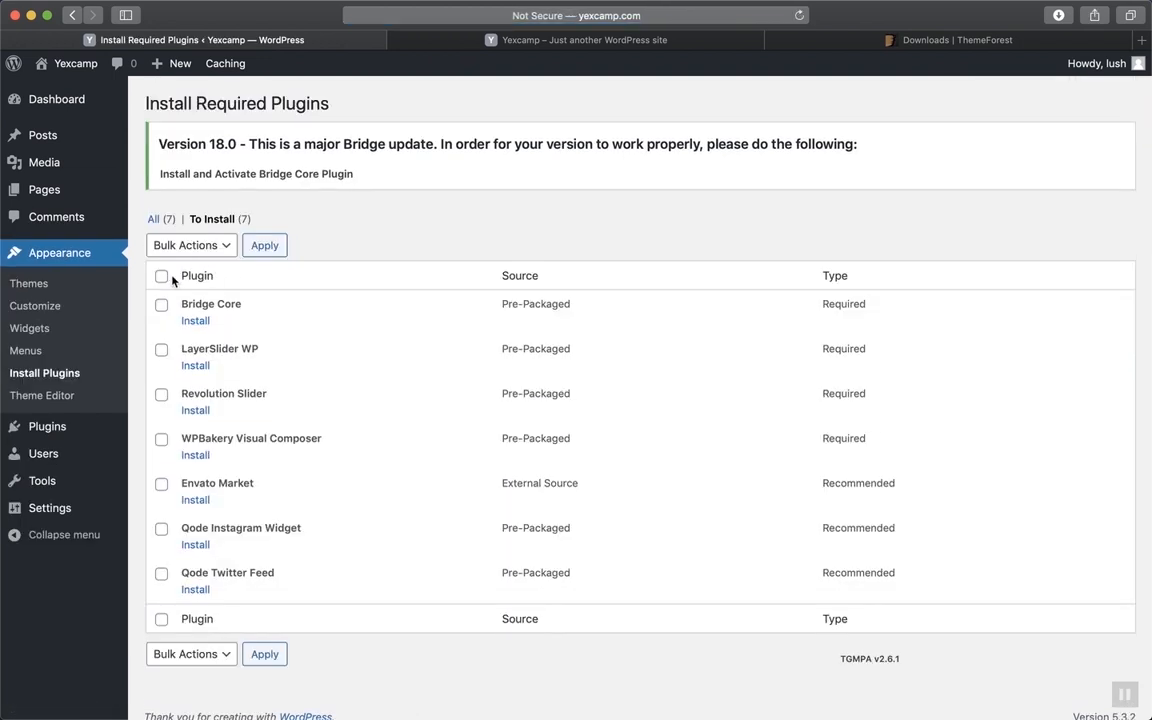
left_click(161, 275)
left_click(190, 245)
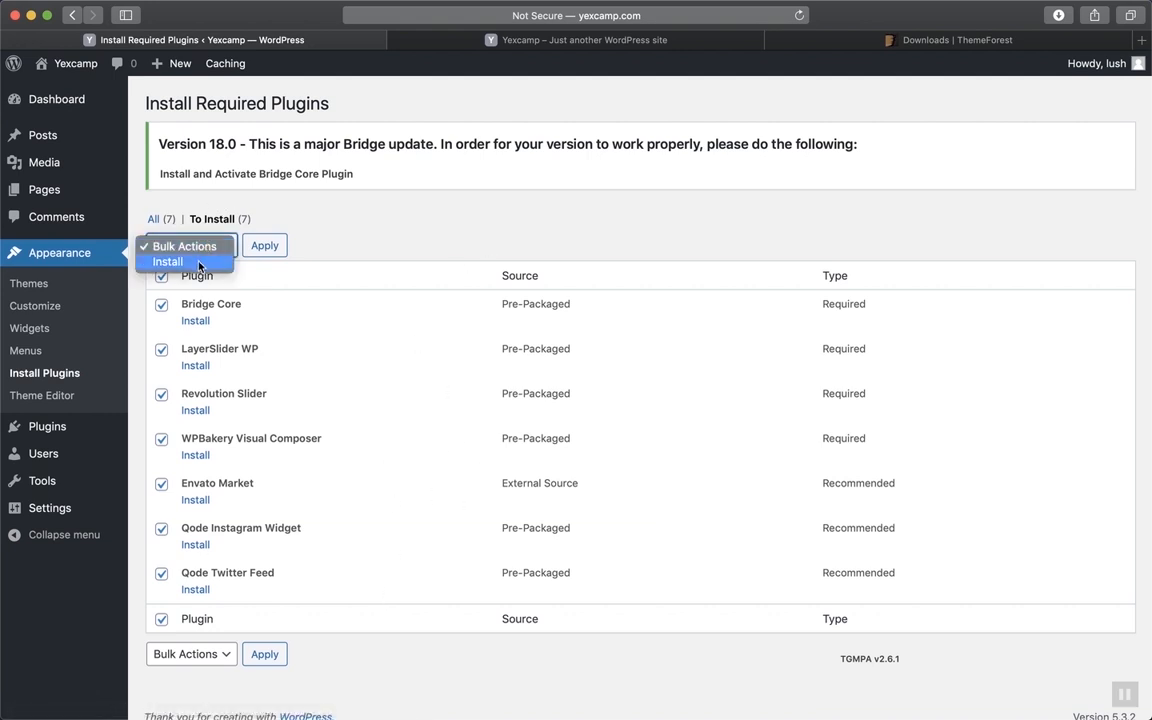
left_click(199, 263)
left_click(256, 254)
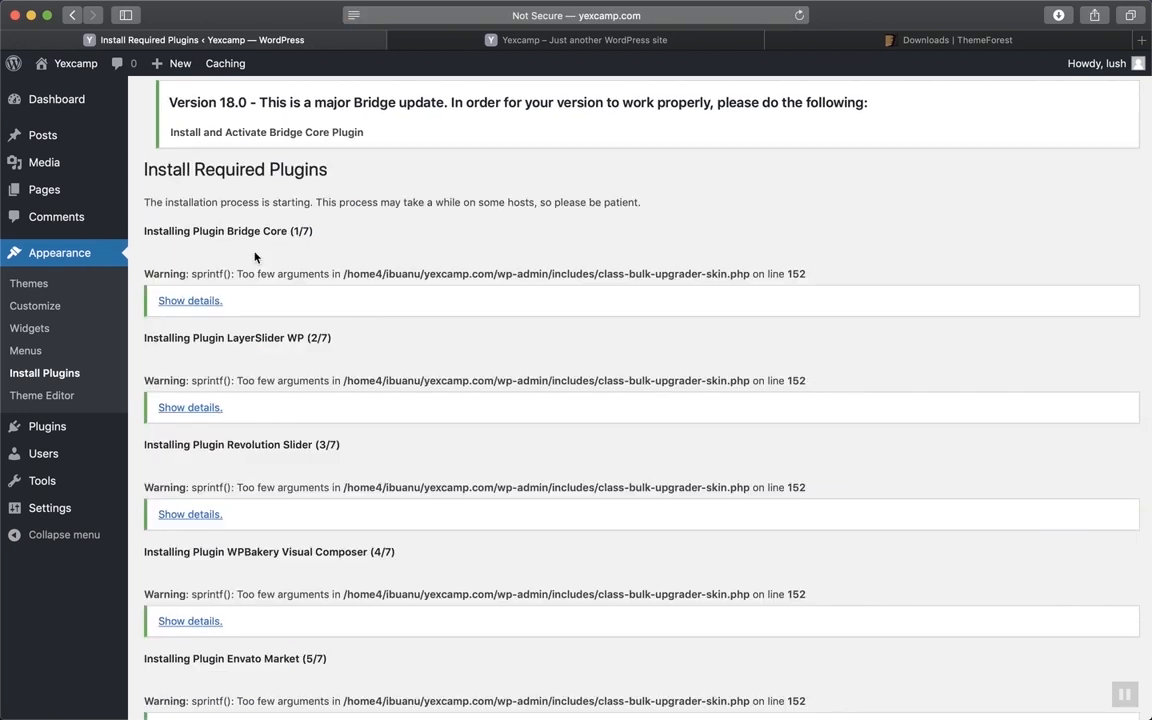
left_click(70, 428)
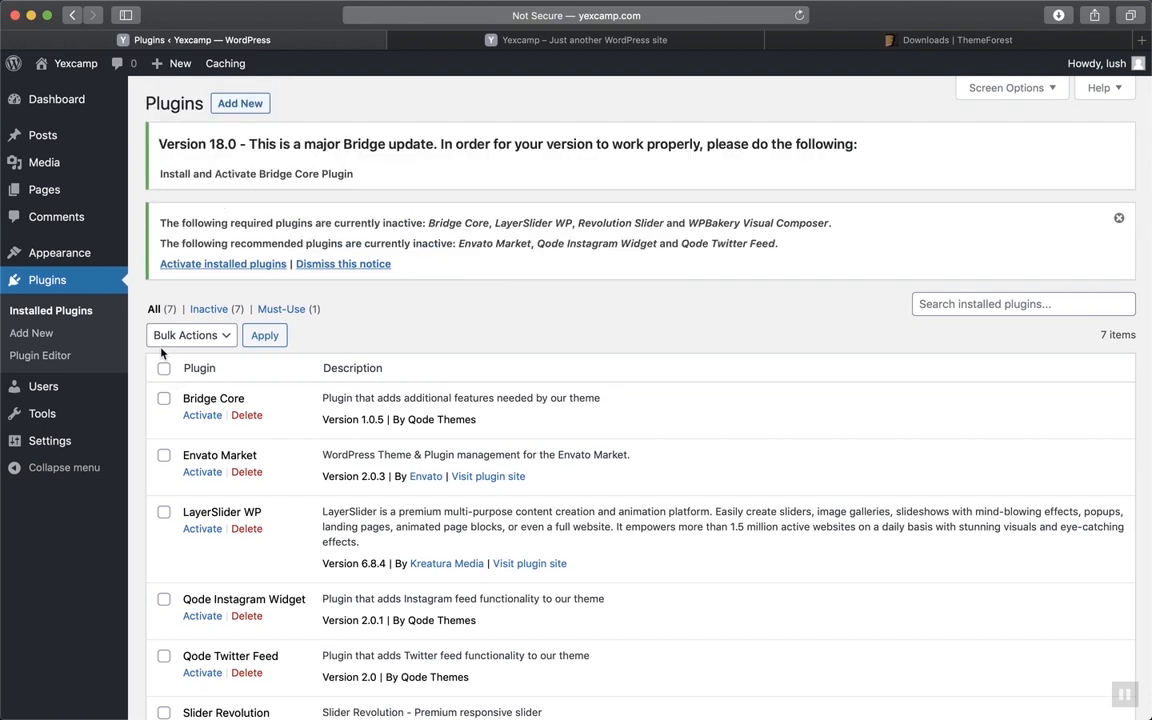
Select all seven Bridge plugins and apply the Activate bulk action
left_click(164, 368)
left_click(220, 336)
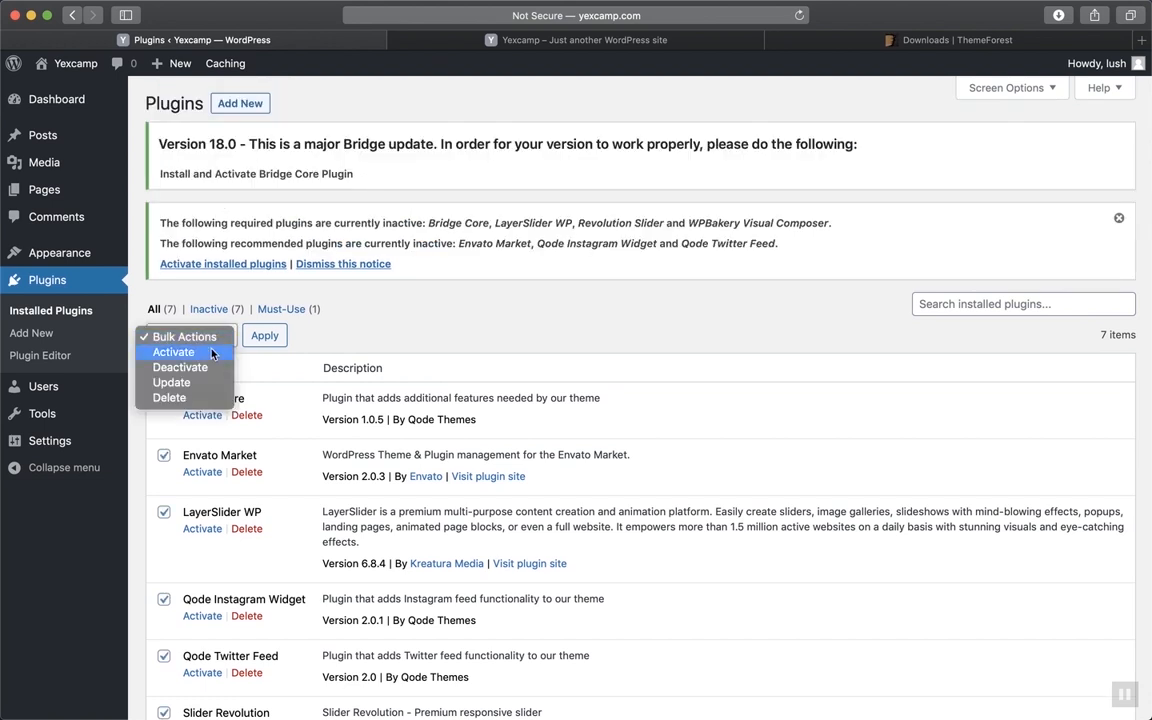
left_click(165, 352)
left_click(265, 336)
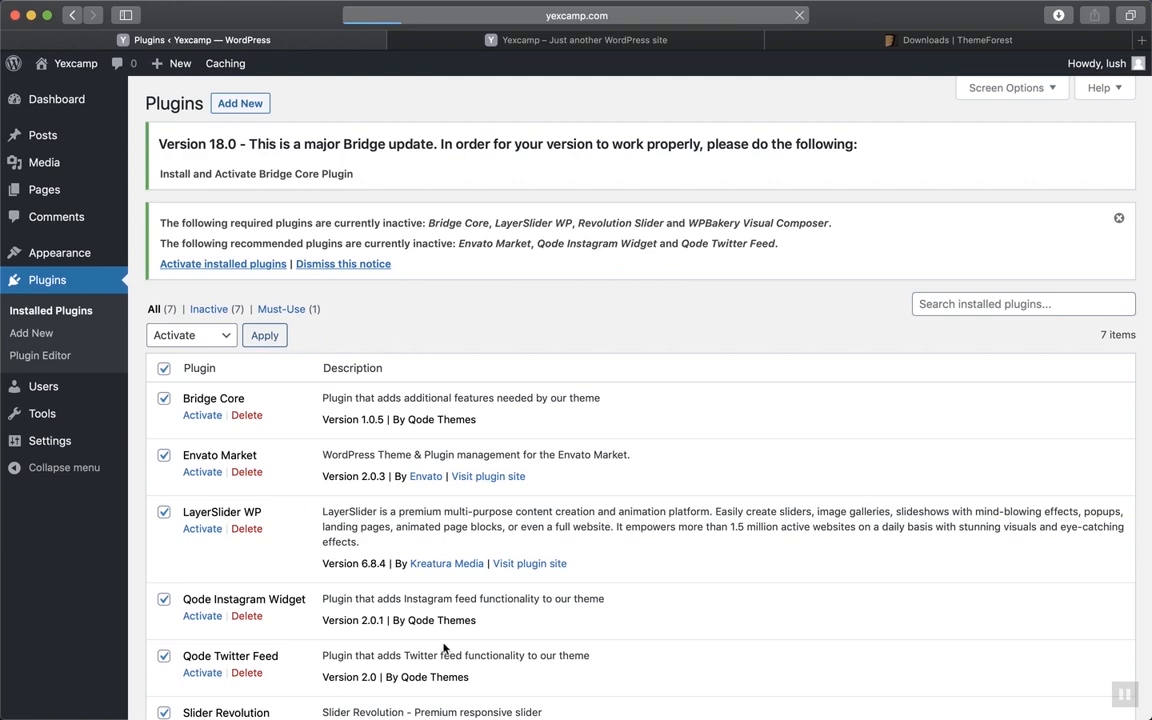
scroll(444, 648, "down", 5)
scroll(444, 648, "up", 5)
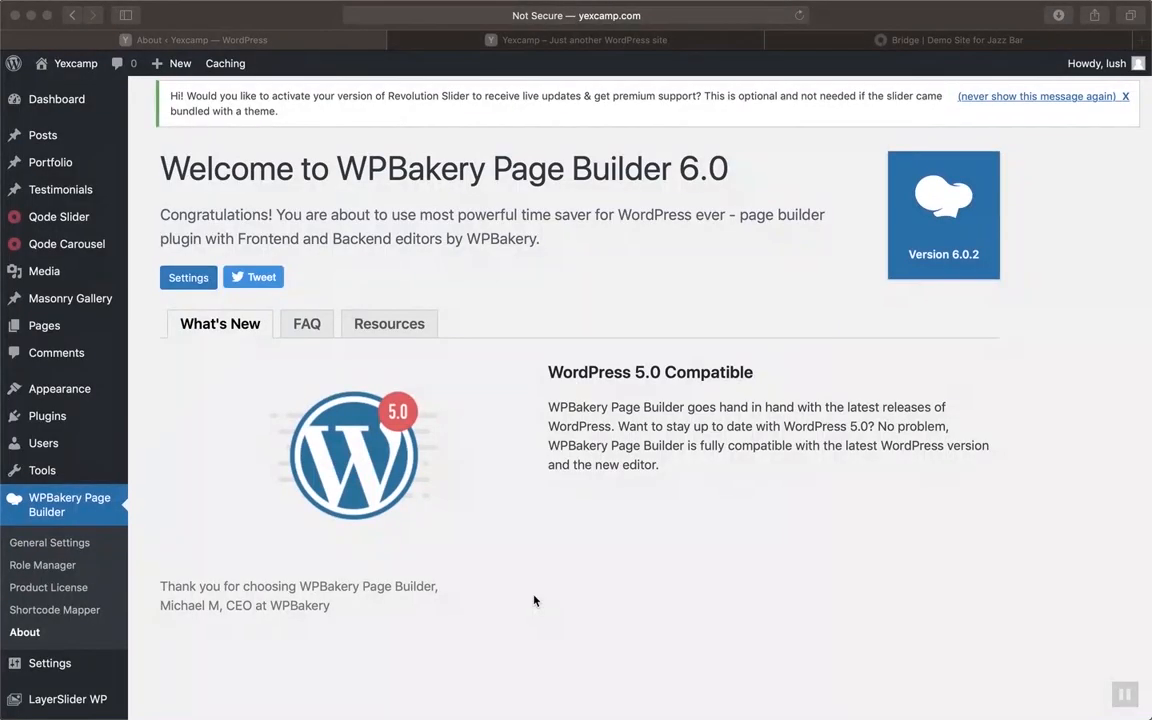
Scroll through the WPBakery Page Builder 6.0.2 About page
scroll(535, 599, "down", 2)
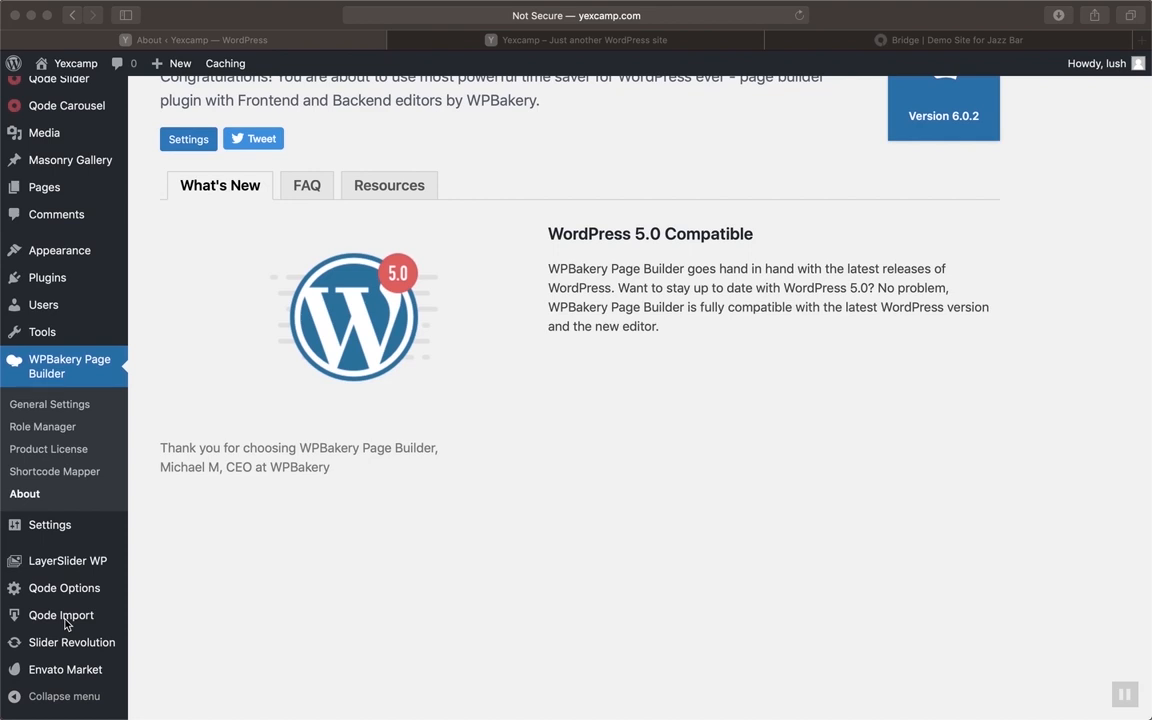
Go to Qode Import to reach the Bridge 18.1 One-Click Import page
scroll(67, 624, "down", 1)
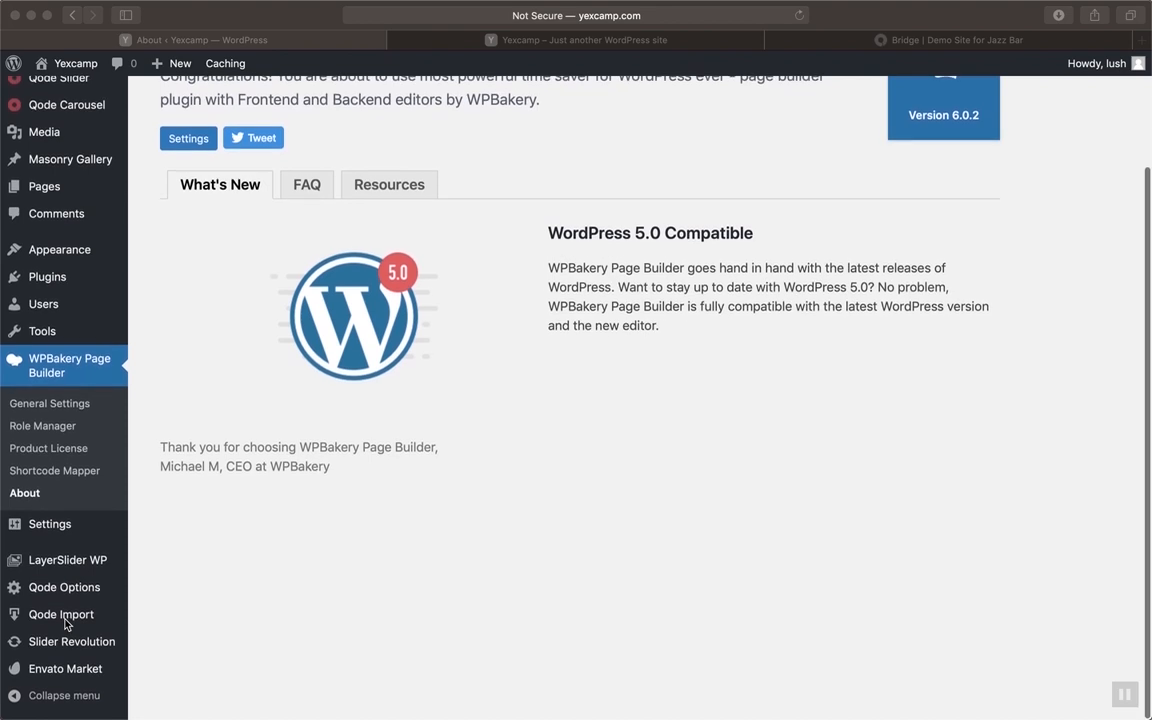
left_click(72, 620)
left_click(70, 620)
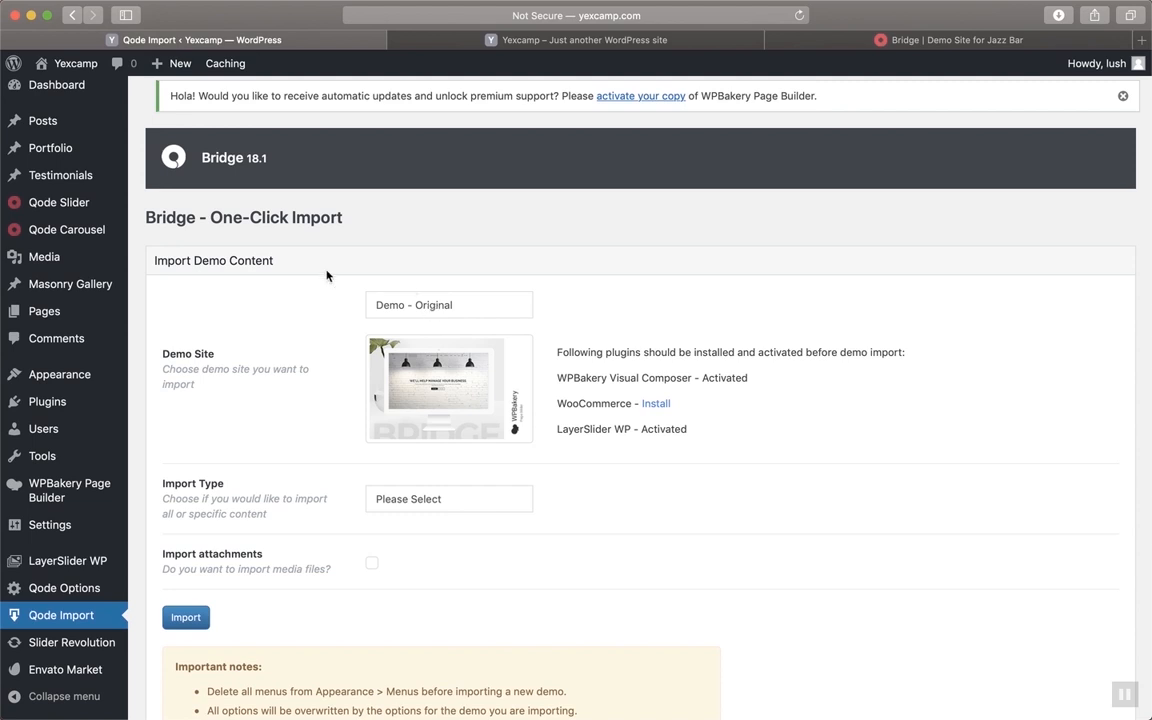
Pick New Demo 64 - Jazz Bar from the Demo Site list and review its preview
left_click(455, 312)
scroll(488, 451, "down", 20)
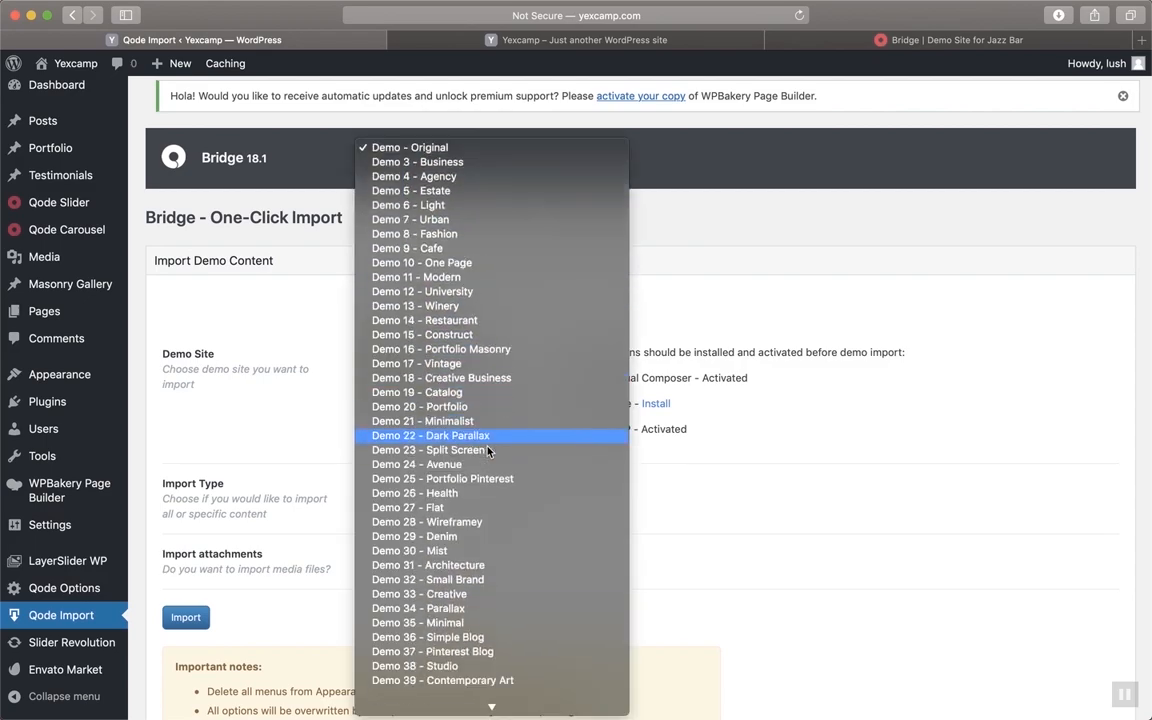
scroll(488, 451, "up", 20)
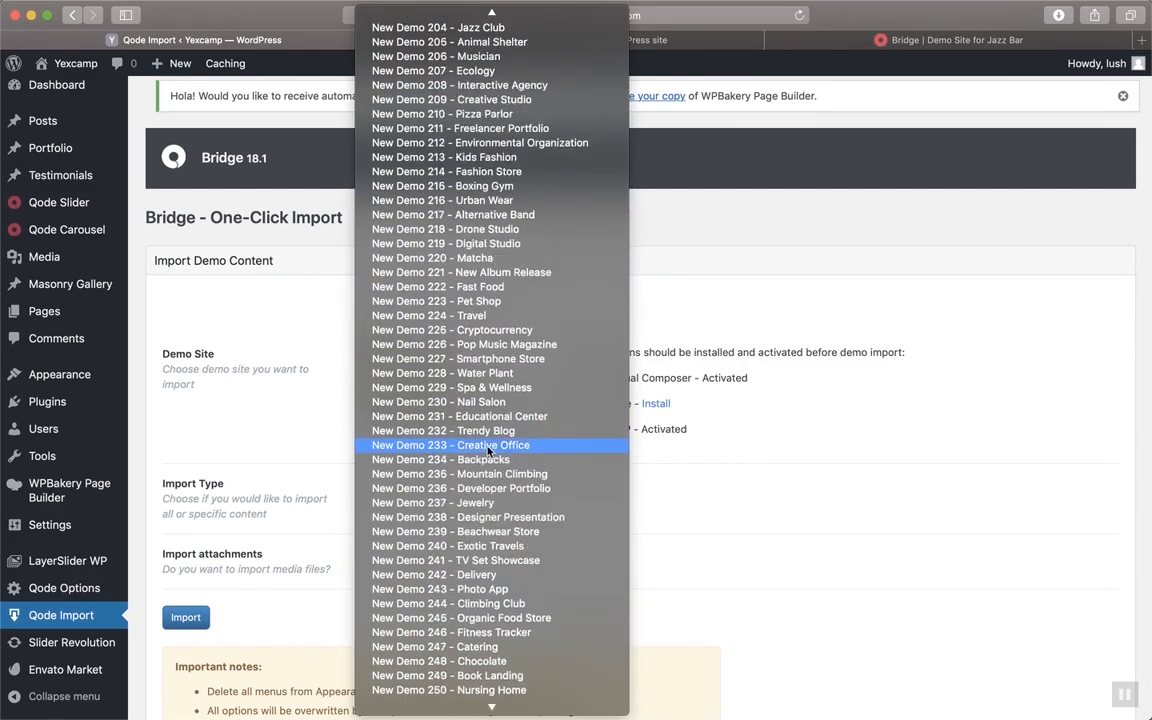
scroll(488, 451, "up", 15)
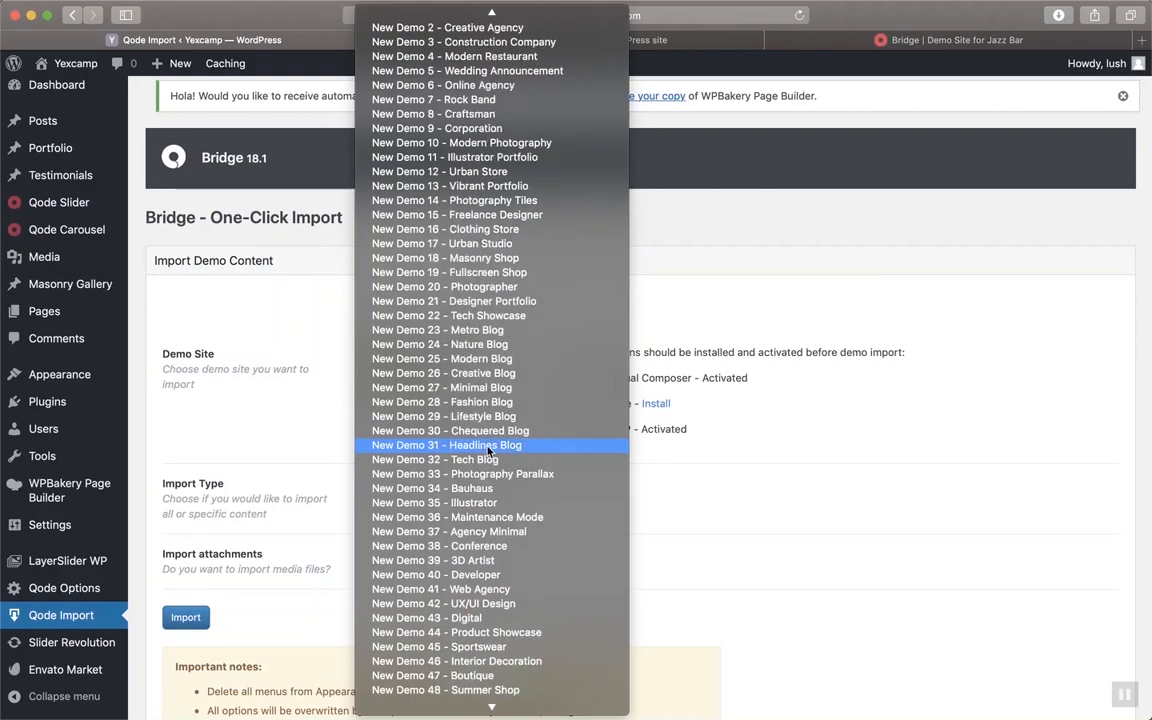
scroll(488, 451, "down", 15)
scroll(488, 451, "down", 20)
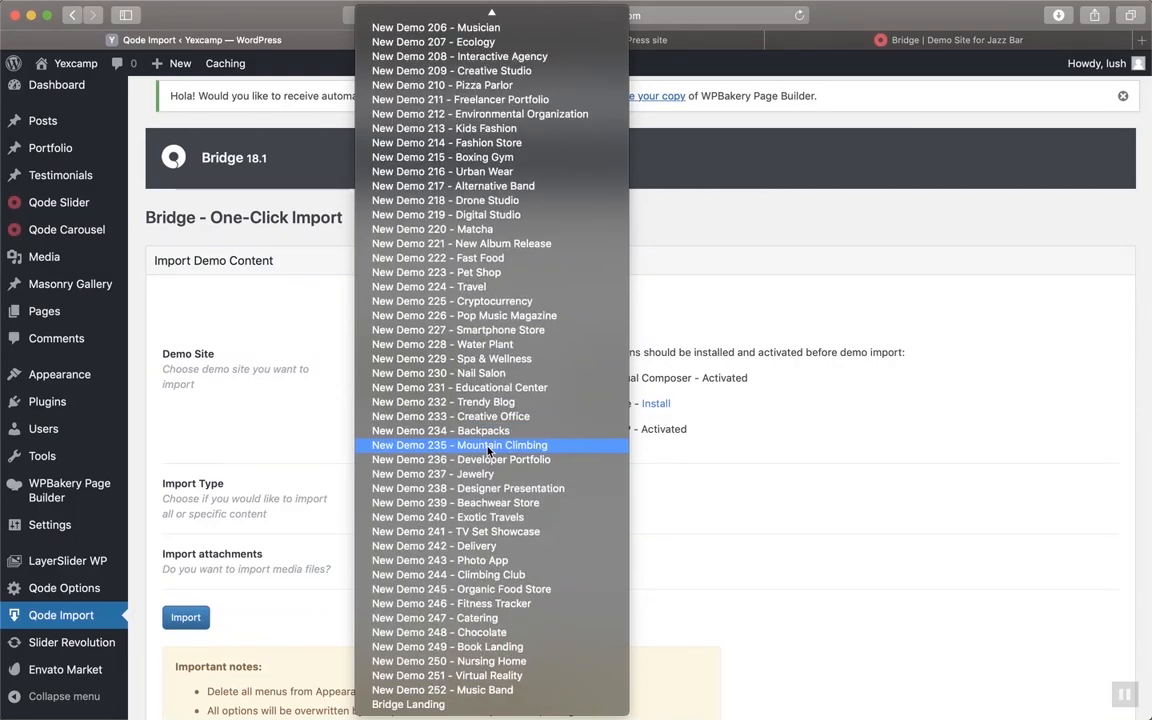
scroll(498, 702, "up", 20)
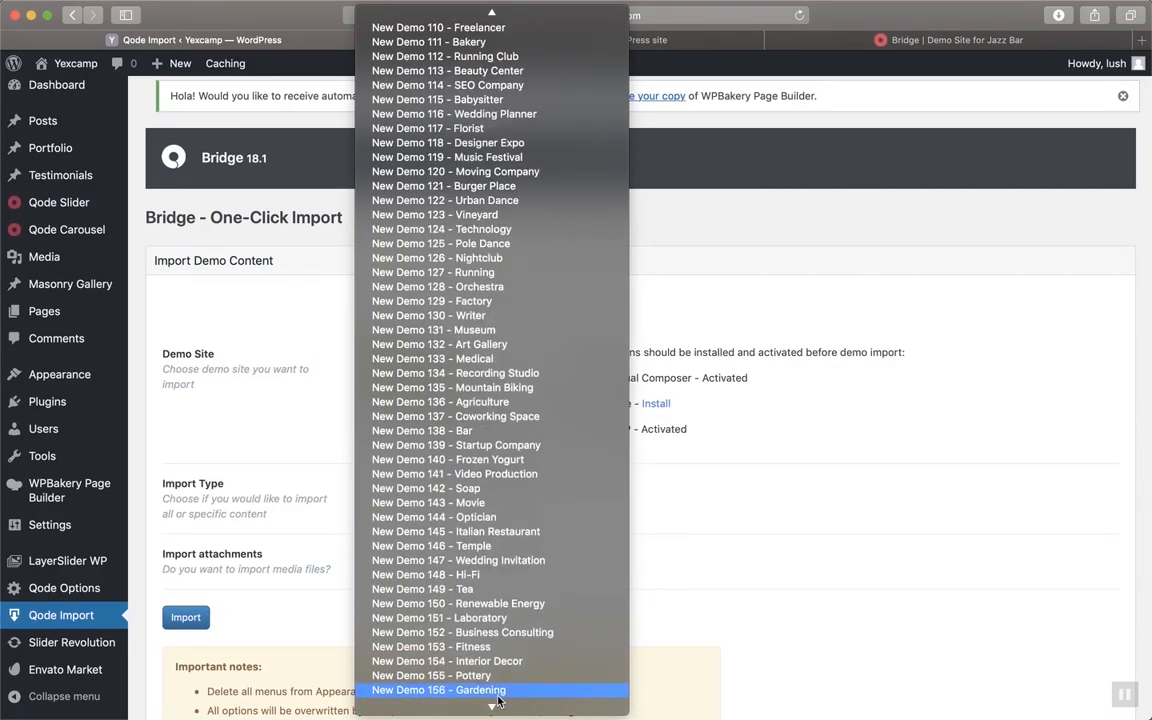
scroll(498, 702, "up", 20)
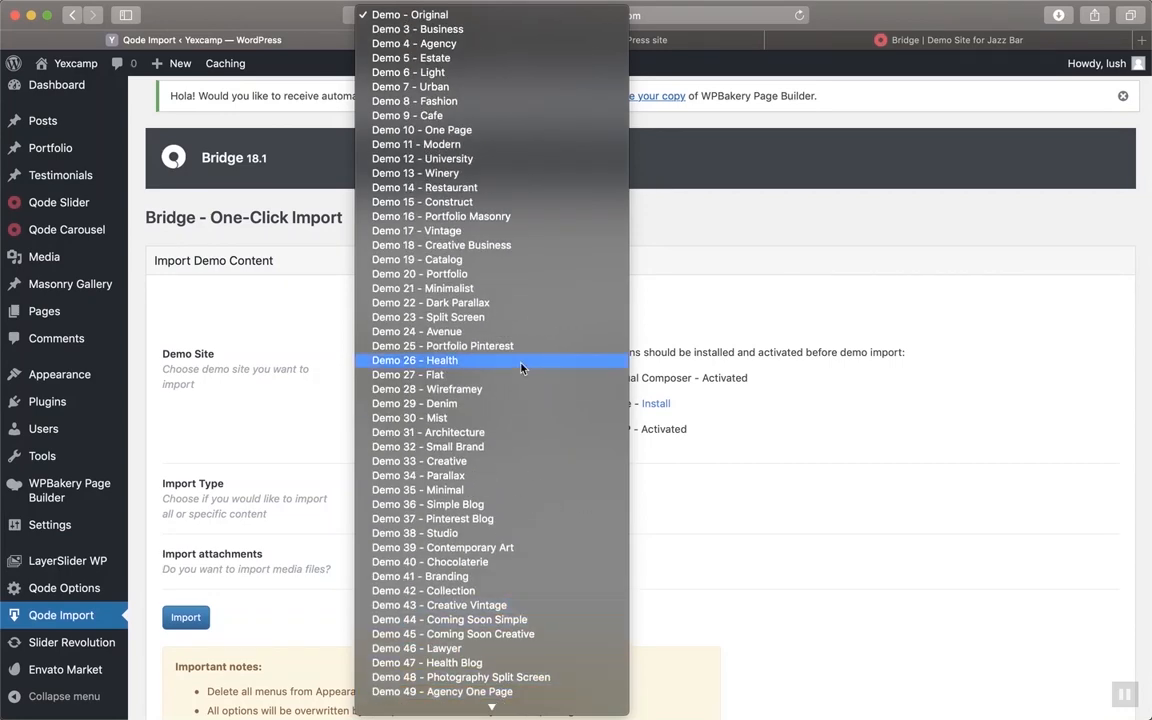
scroll(520, 570, "down", 1)
scroll(527, 576, "down", 7)
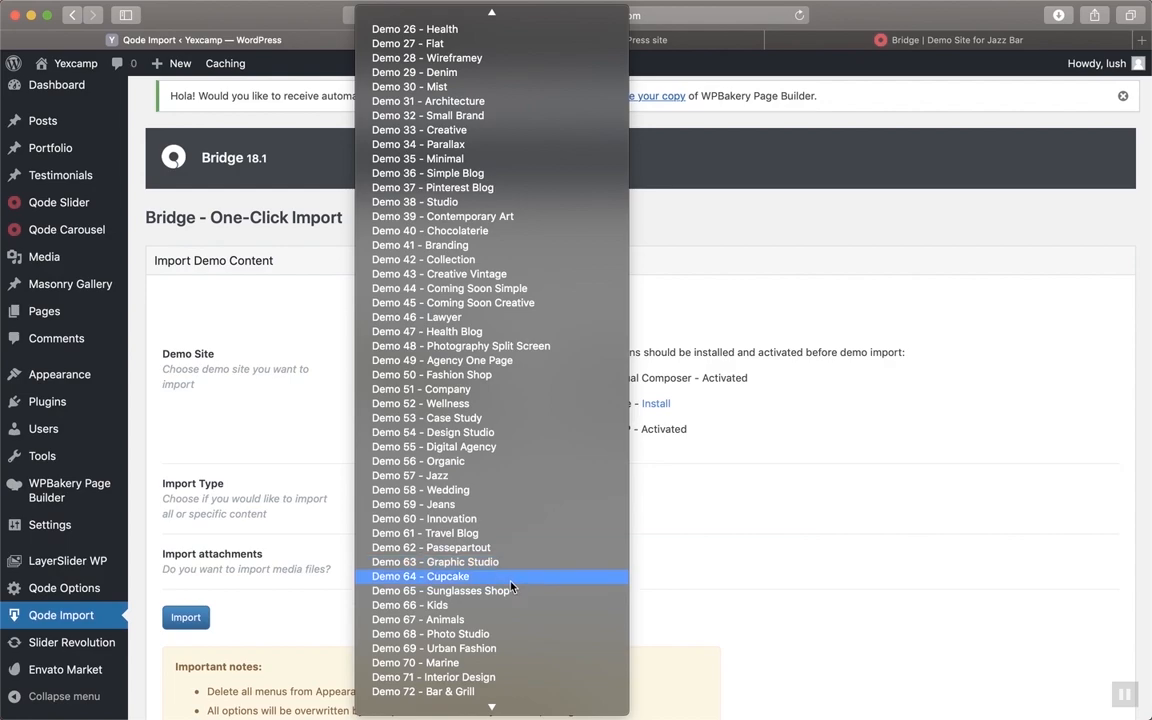
scroll(511, 588, "down", 20)
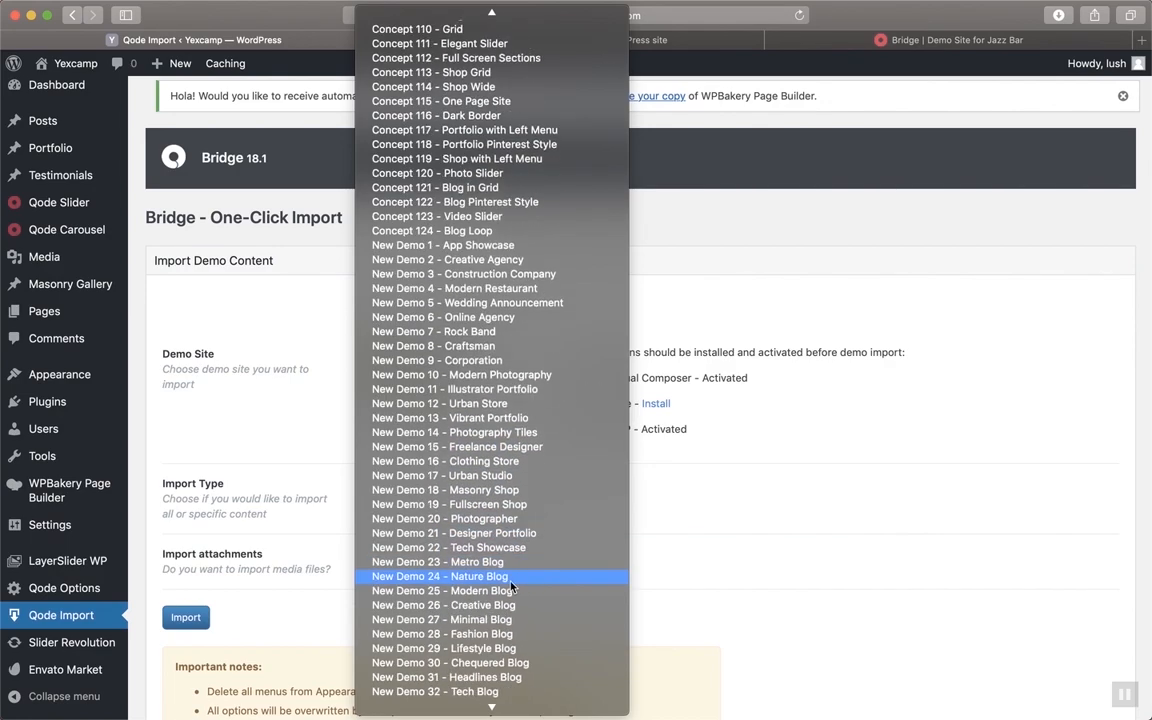
scroll(512, 588, "down", 15)
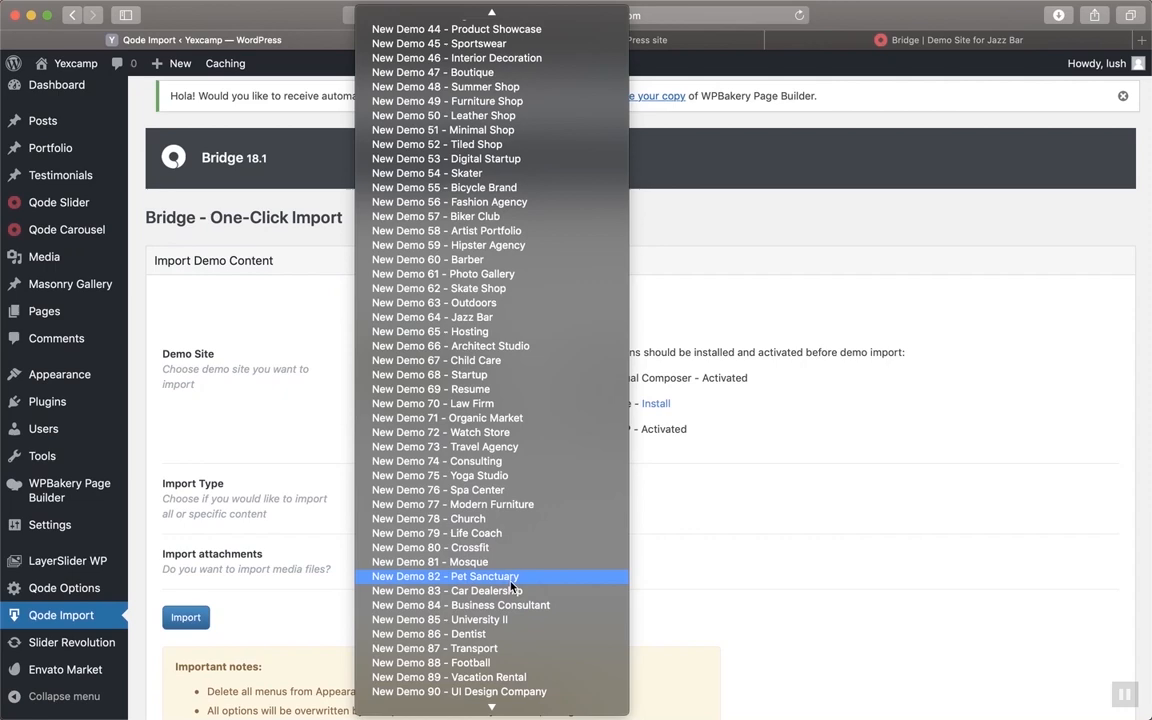
left_click(482, 317)
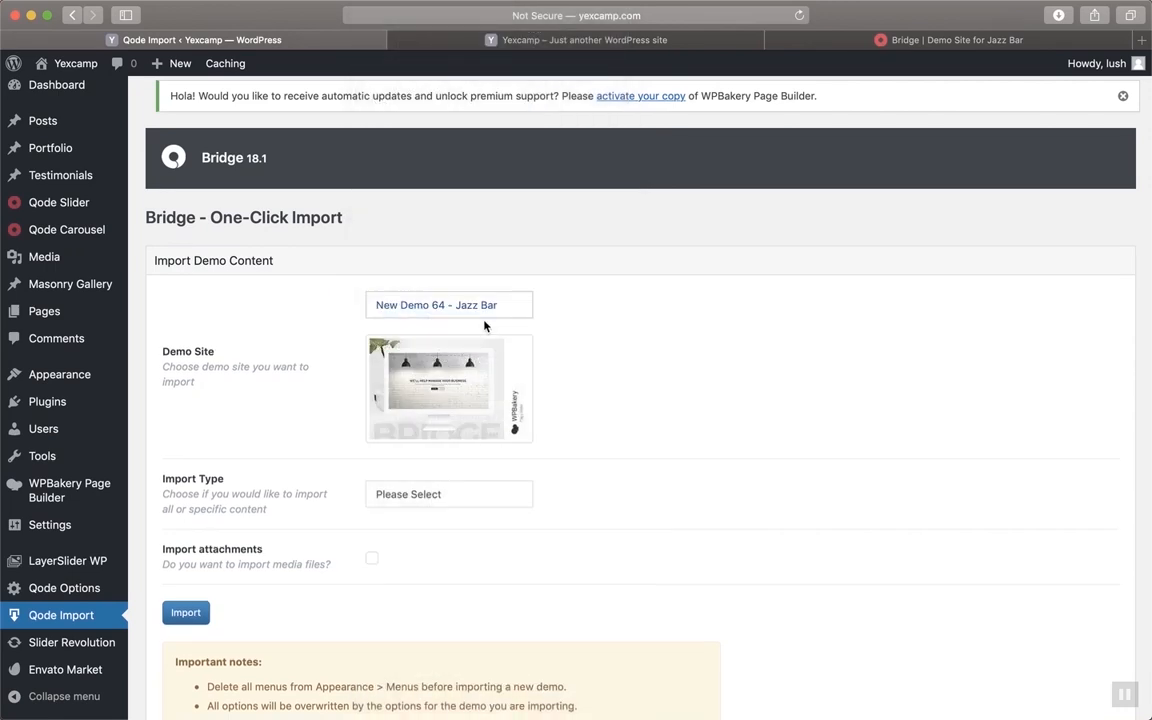
scroll(590, 332, "down", 1)
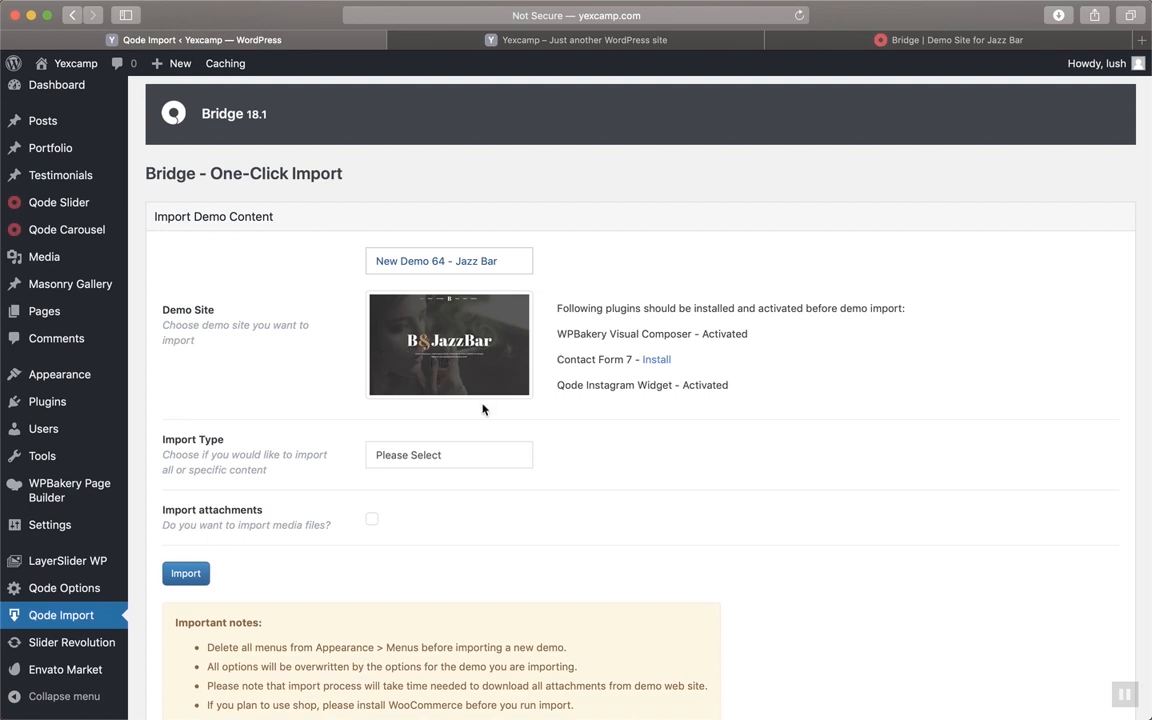
scroll(483, 409, "down", 2)
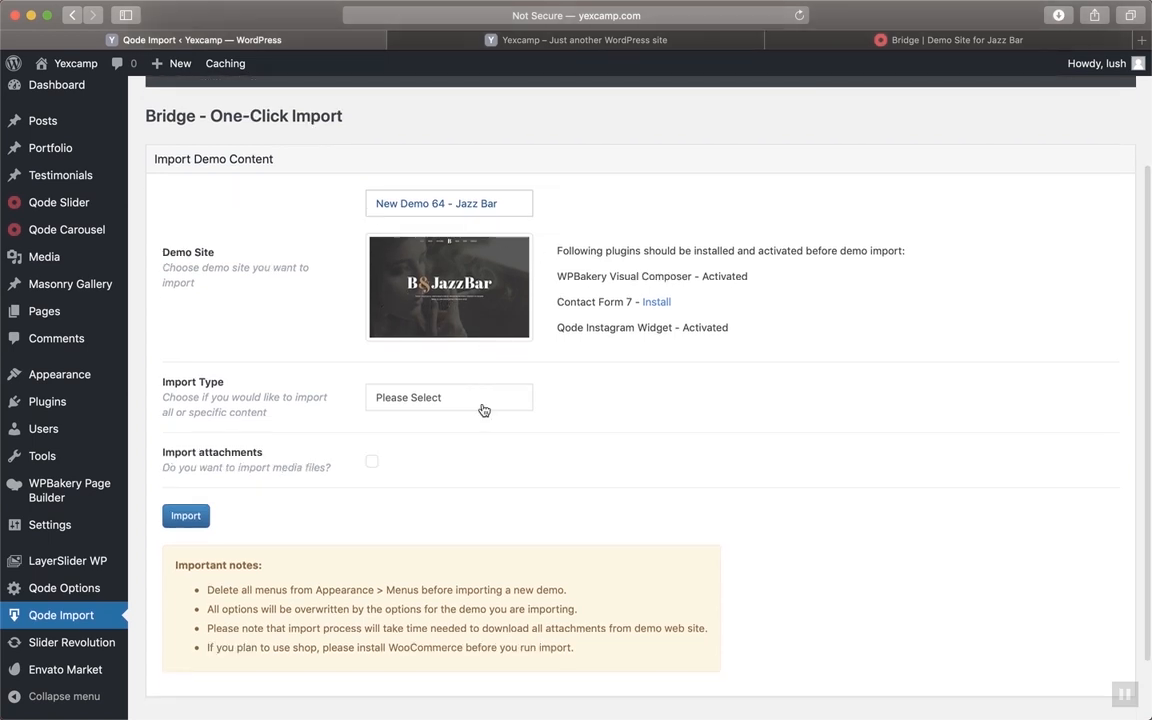
Import the Jazz Bar demo with Import Type All and attachments included, waiting for 100%
left_click(434, 403)
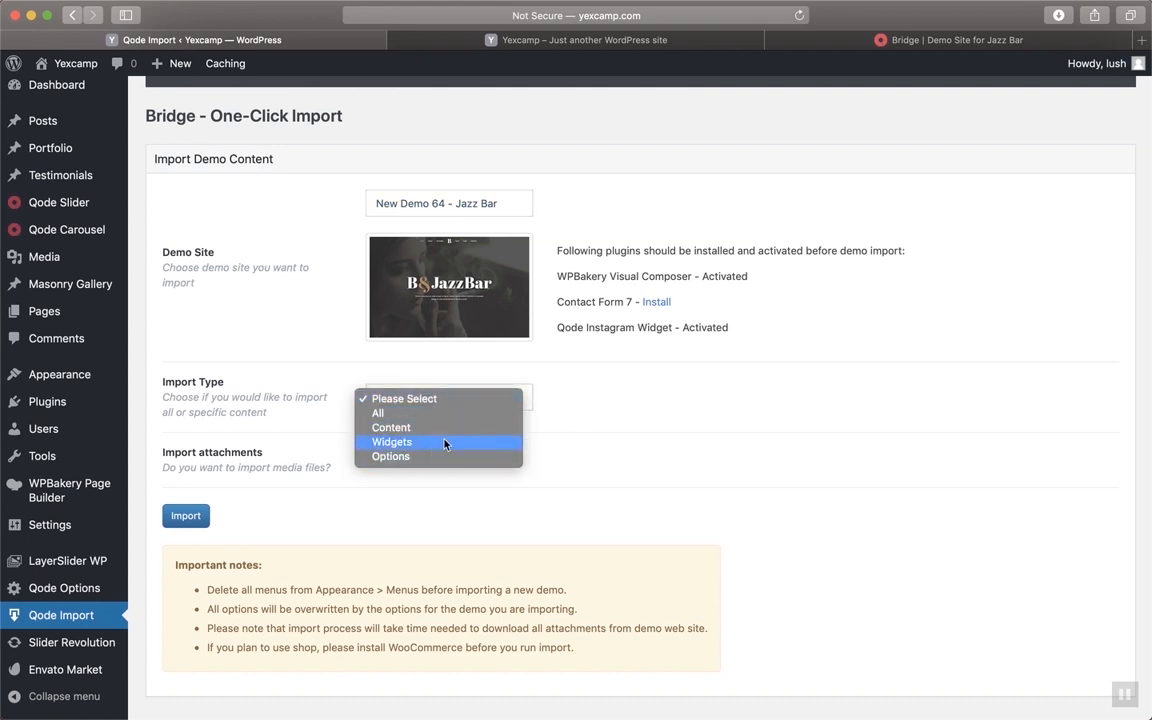
left_click(410, 414)
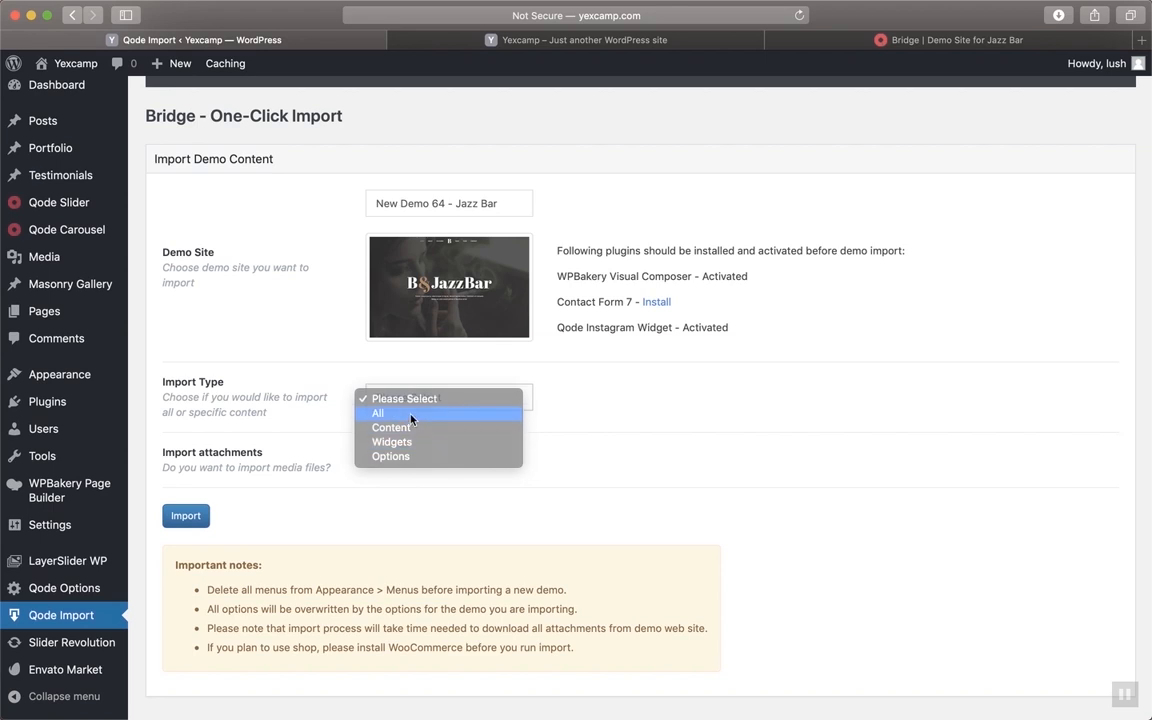
left_click(370, 464)
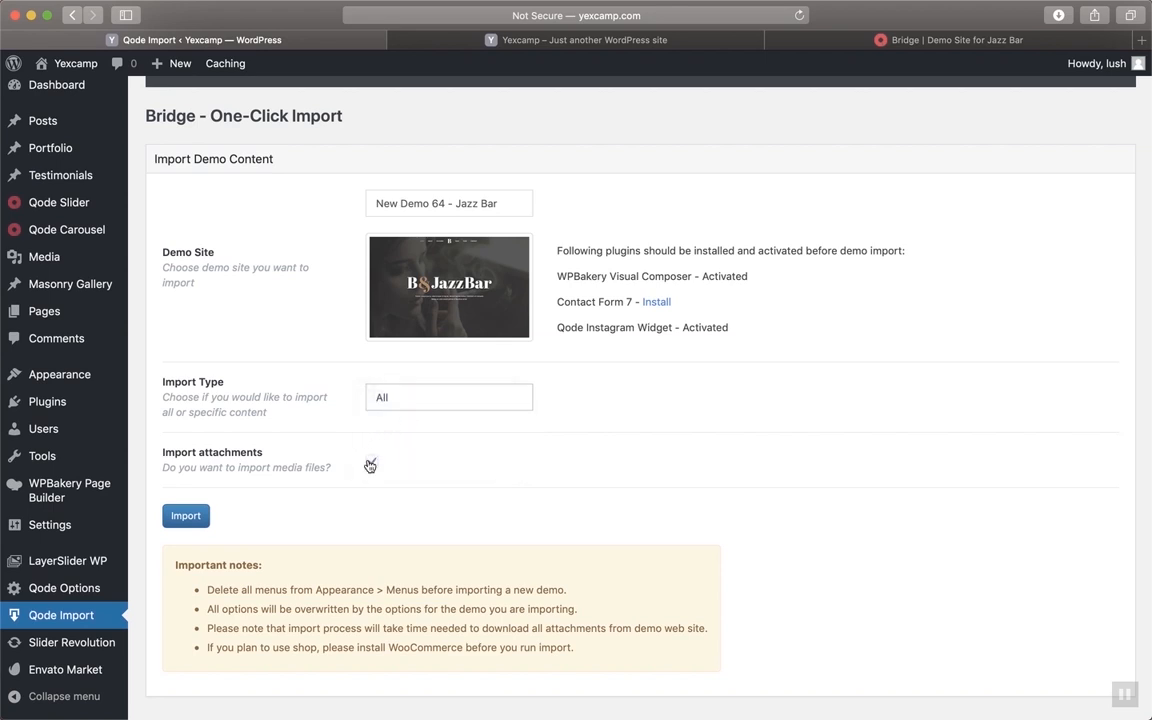
left_click(185, 515)
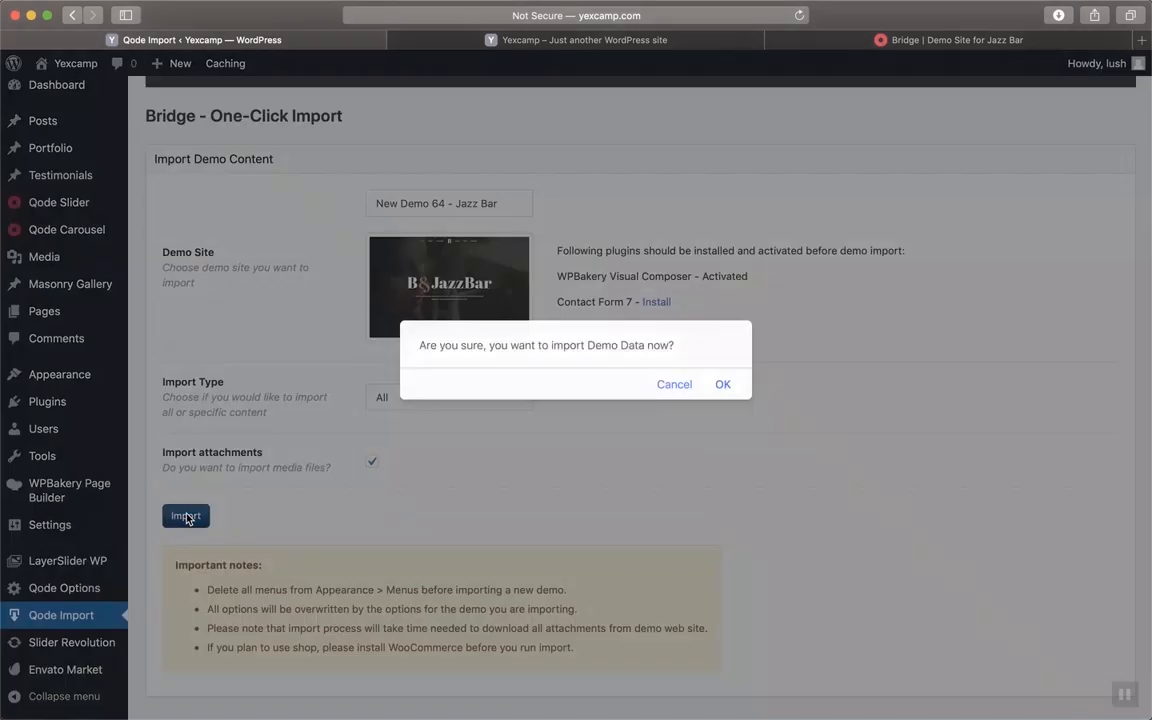
left_click(723, 386)
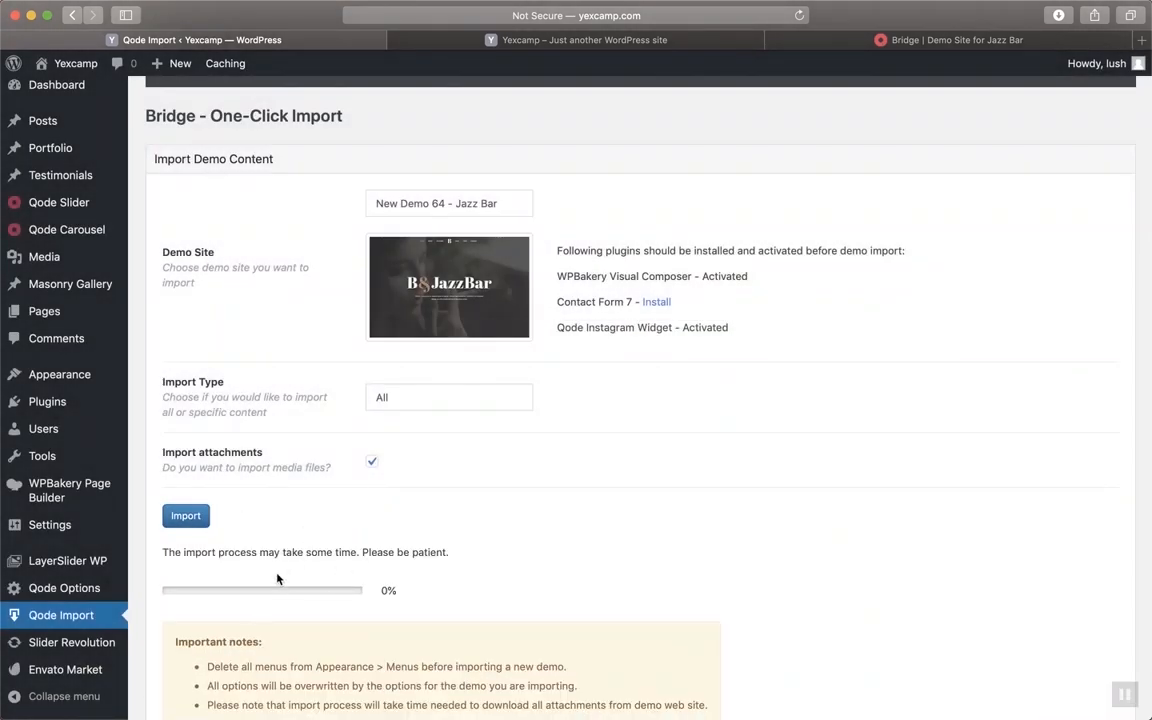
scroll(277, 578, "down", 1)
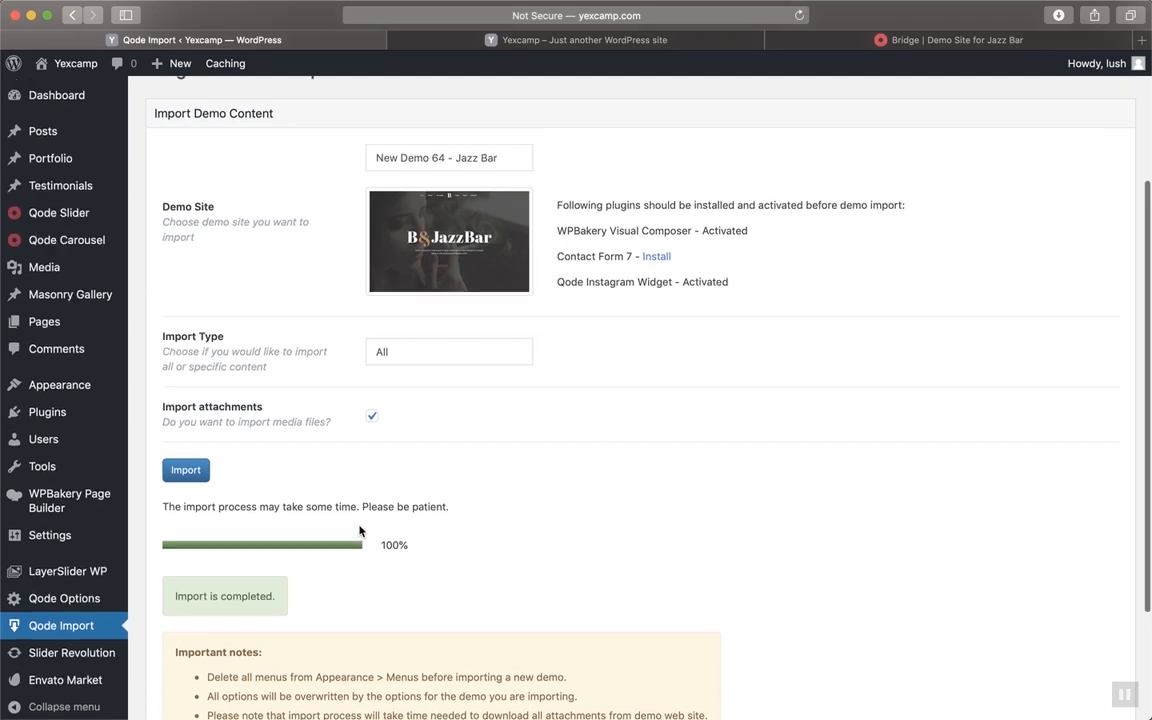
scroll(362, 532, "up", 2)
scroll(362, 530, "down", 4)
scroll(362, 530, "up", 5)
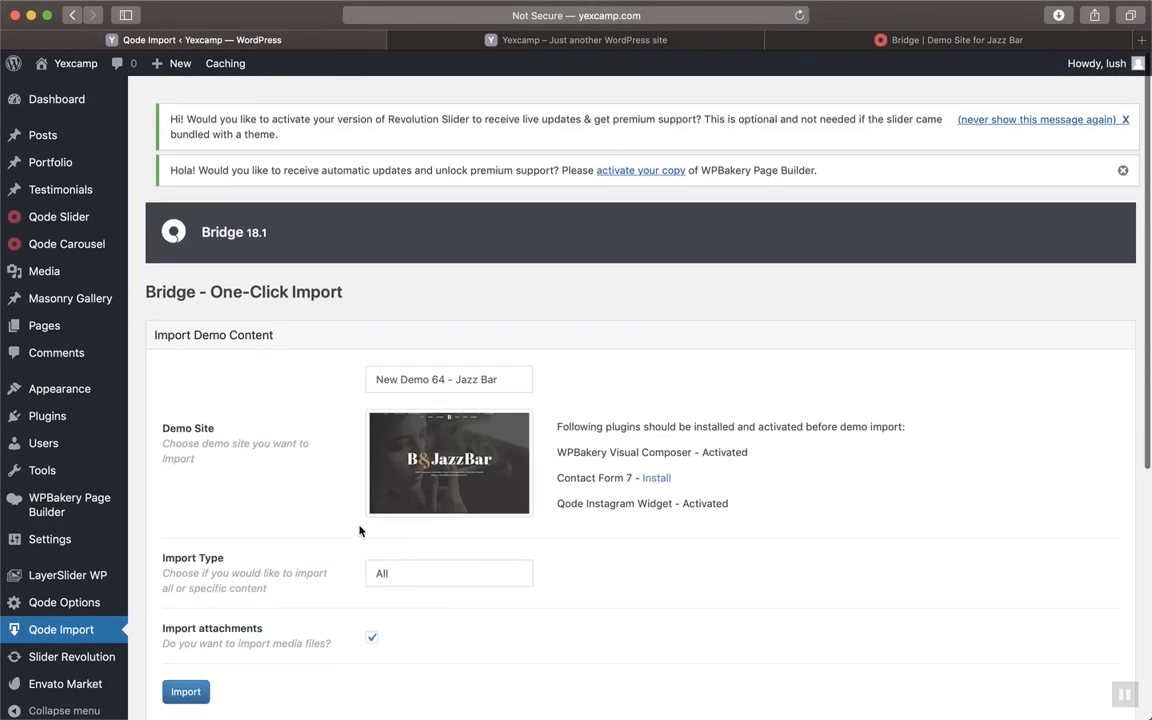
Reload the Yexcamp front-end to show the imported content
left_click(613, 42)
key("super+r")
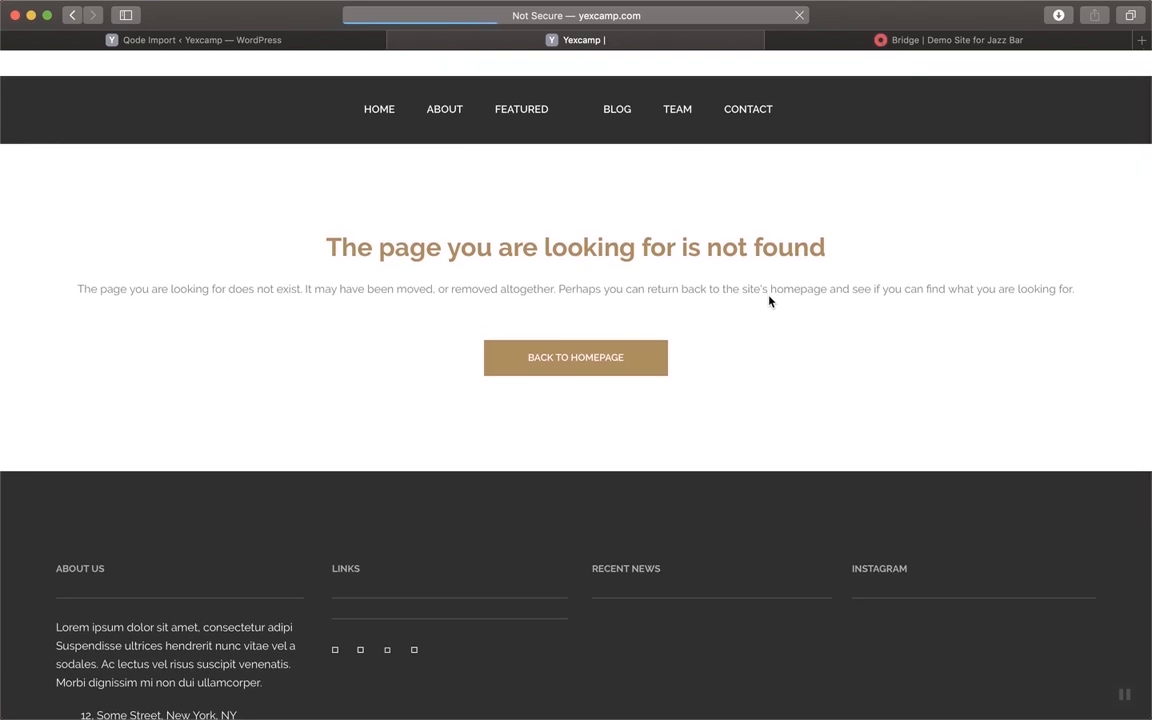
scroll(769, 300, "down", 5)
scroll(769, 300, "up", 5)
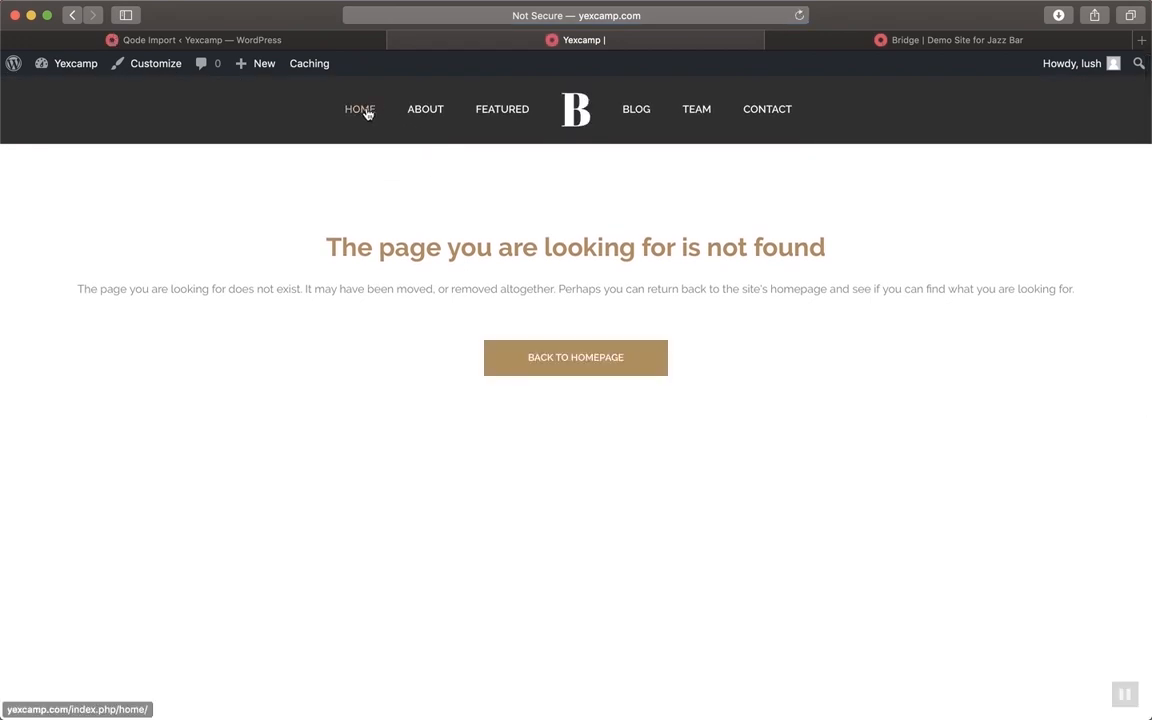
Open the HOME page and scroll through its B&JazzBar sections
left_click(366, 113)
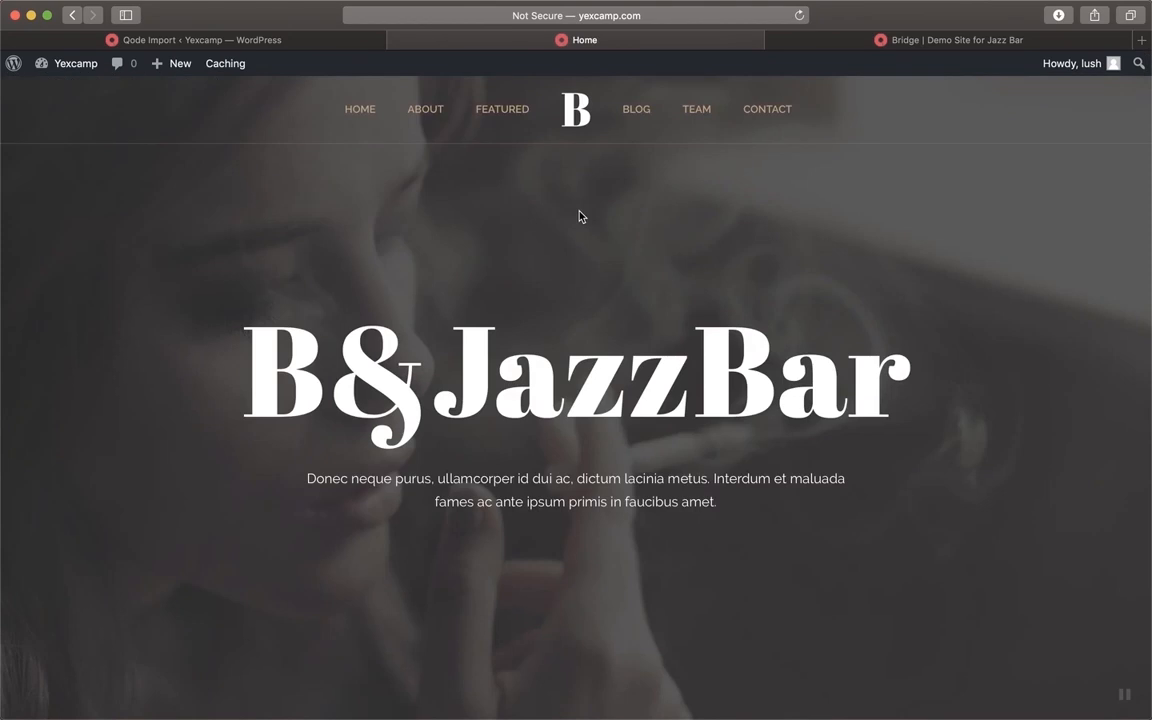
scroll(580, 216, "down", 15)
scroll(580, 216, "up", 7)
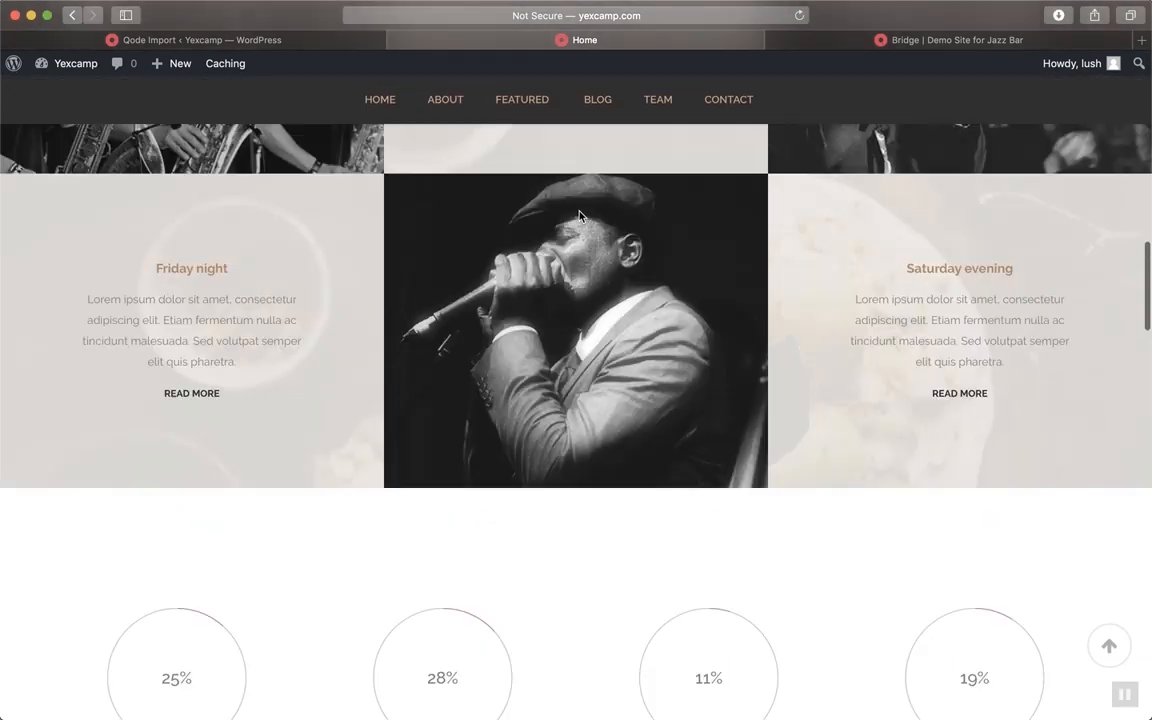
scroll(580, 216, "down", 9)
scroll(579, 216, "down", 12)
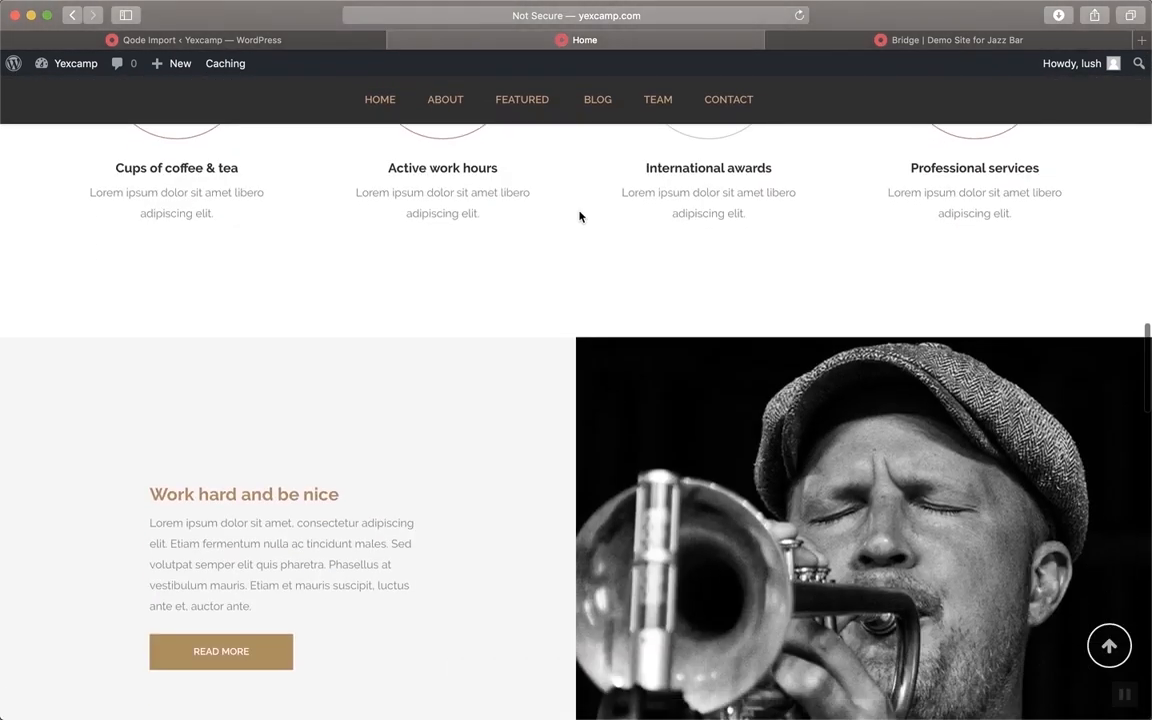
scroll(578, 216, "down", 2)
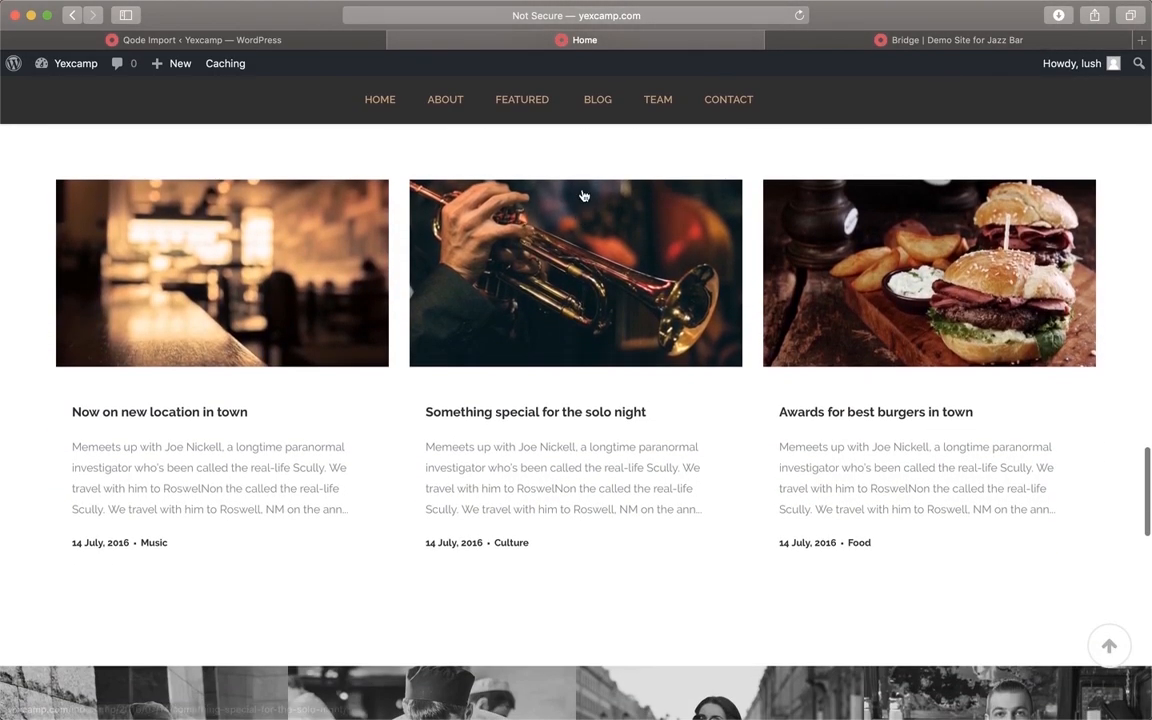
scroll(650, 334, "down", 10)
scroll(651, 334, "down", 6)
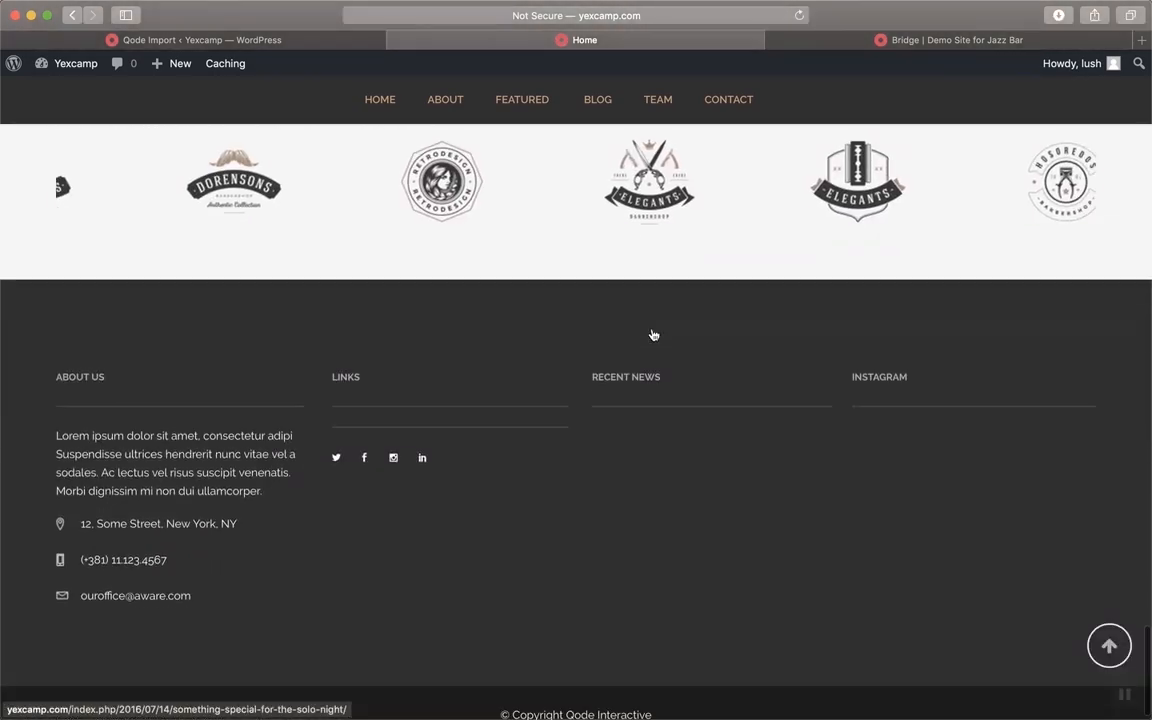
scroll(651, 334, "up", 15)
scroll(651, 334, "up", 12)
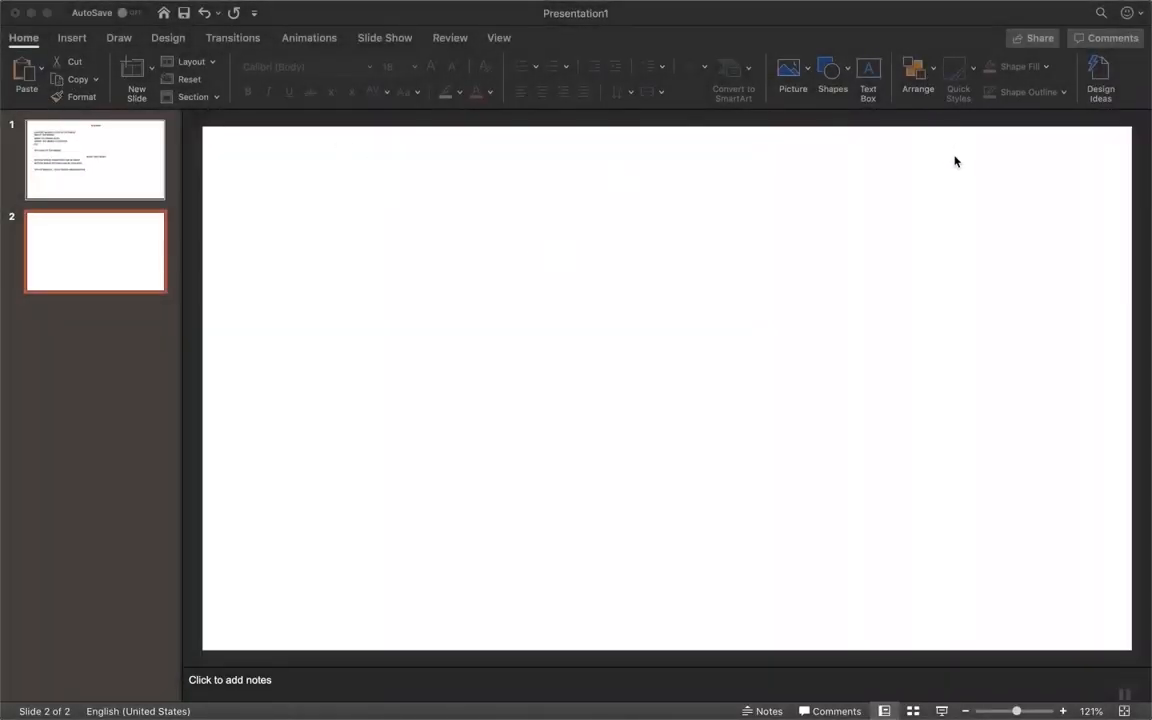
Draw a large text box on the slide with a centered MENU heading
left_click(875, 62)
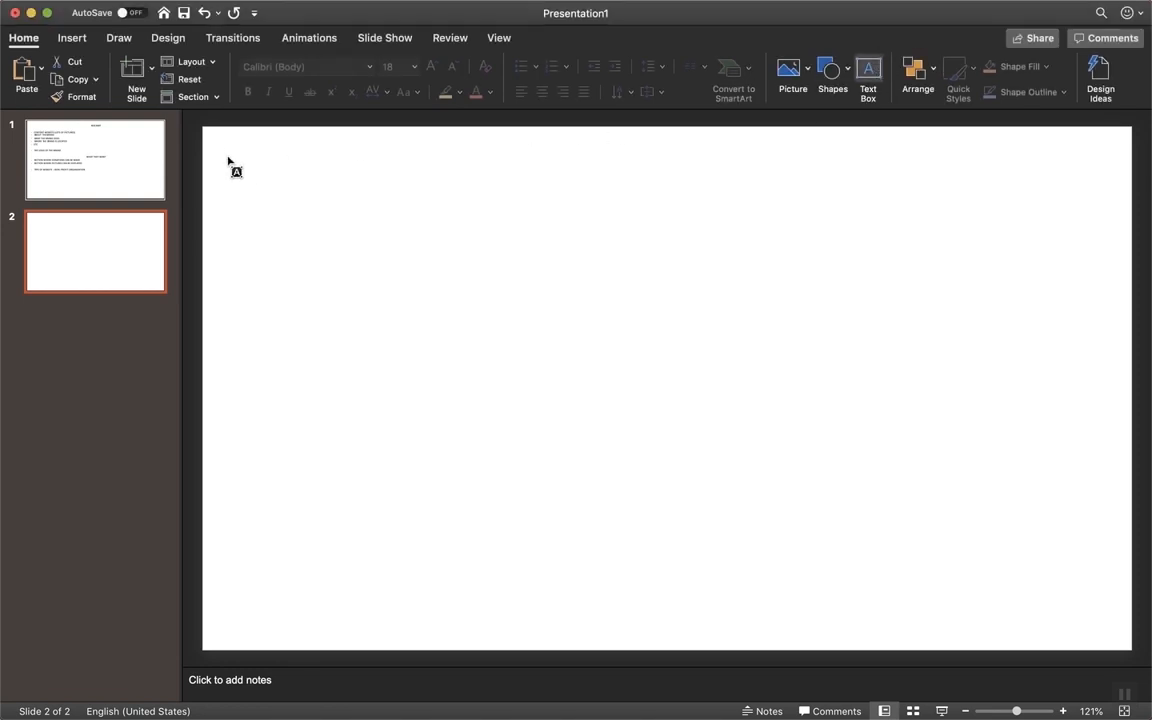
left_click_drag(222, 144, 1118, 632)
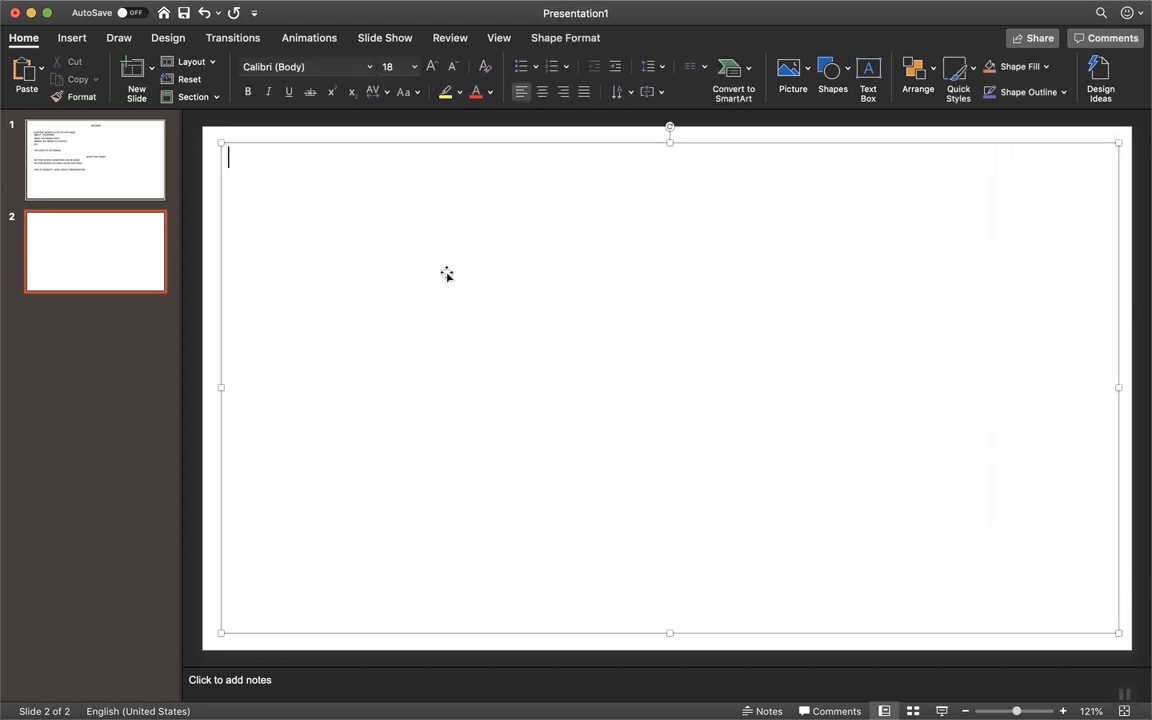
left_click(543, 92)
type("MENU")
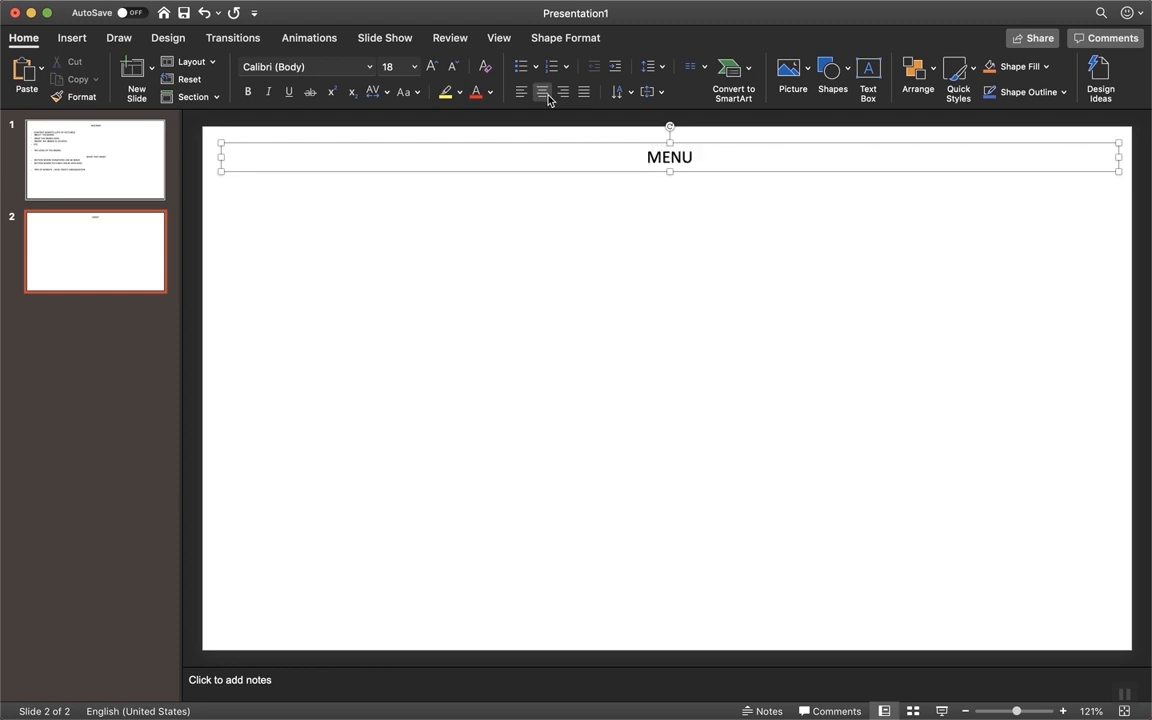
key("Return")
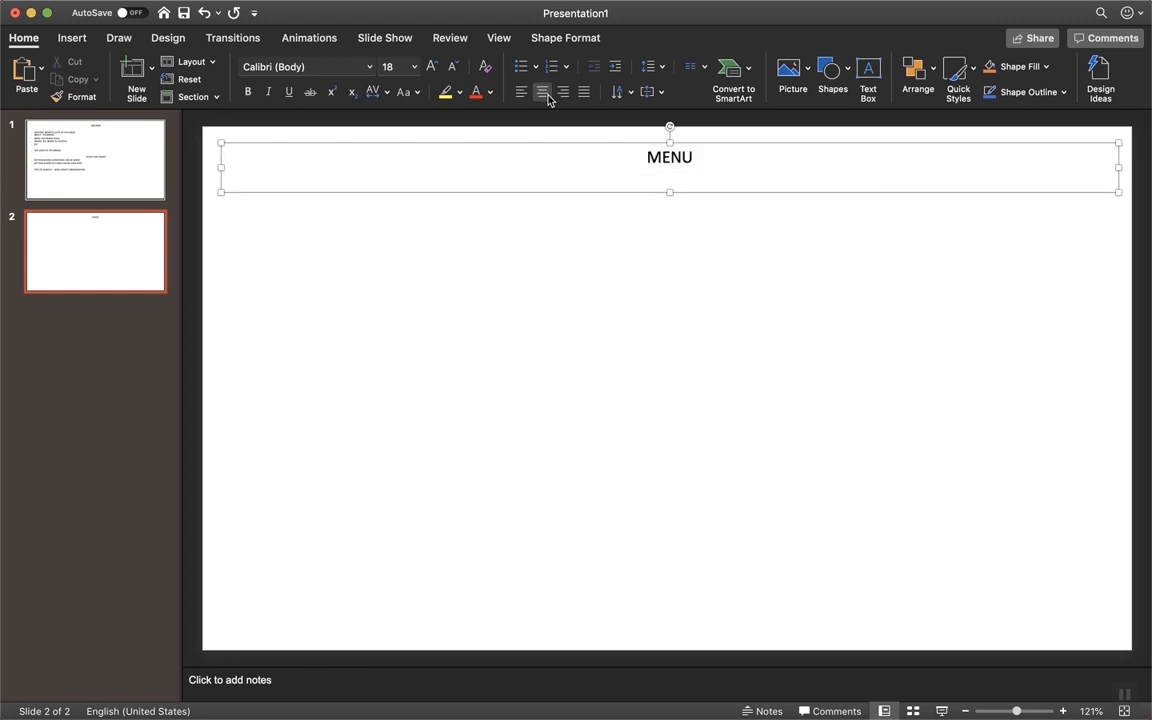
List left-aligned items - HOME, ABOUT US and DONATE below the heading
left_click(530, 95)
type("-")
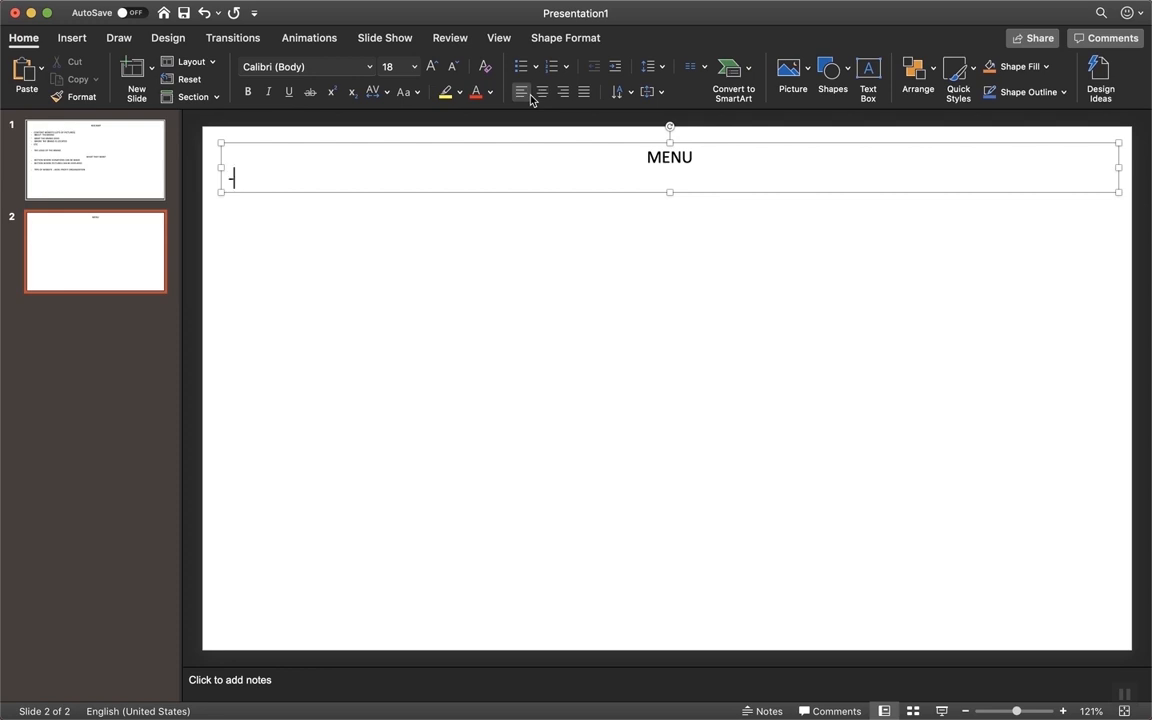
type(" HOME")
key("Return")
type("ABOUR")
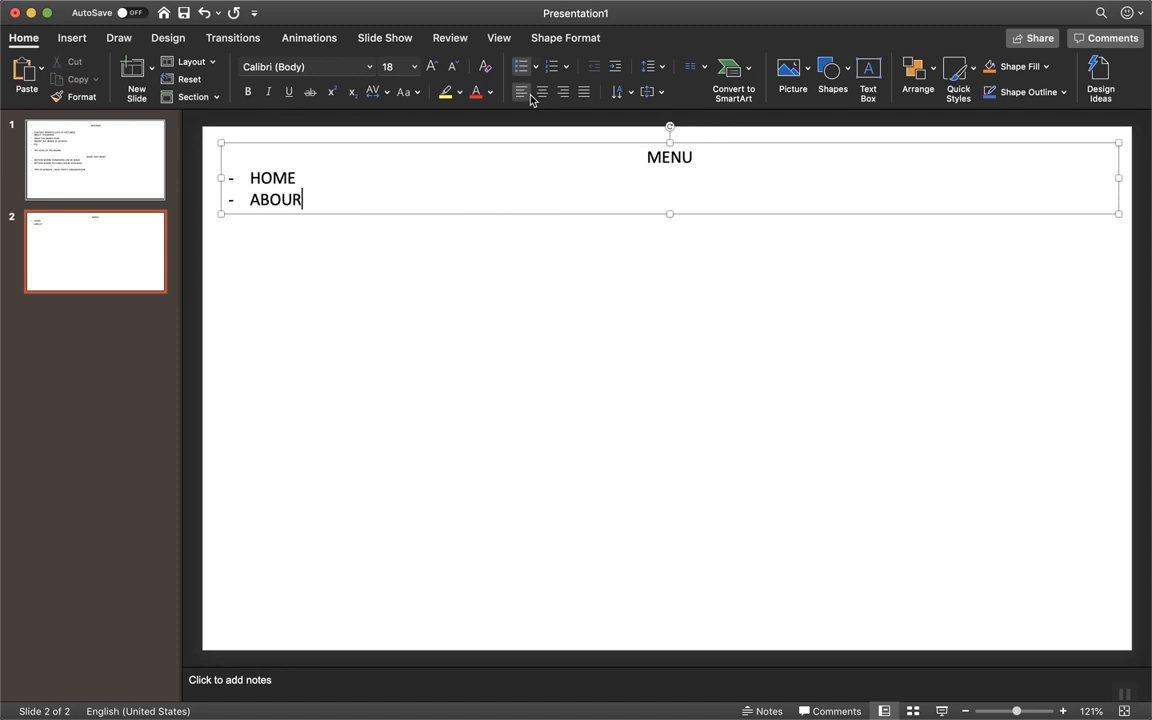
key("BackSpace")
type("T US")
key("Return")
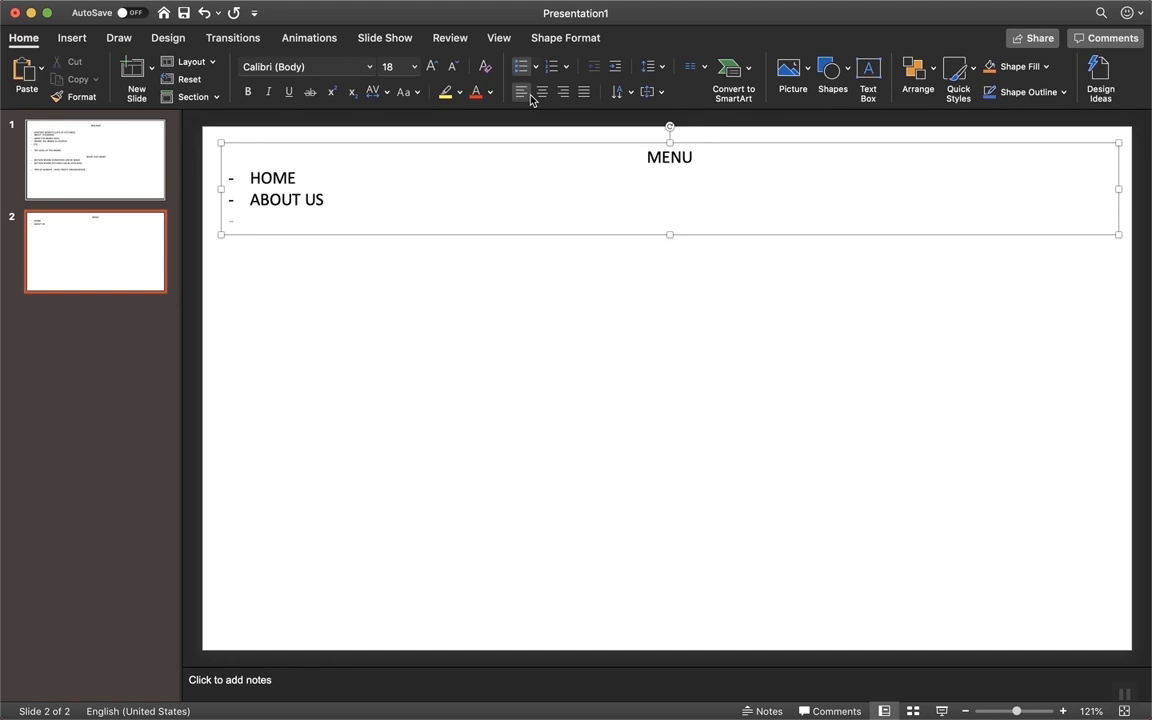
type("DONATE")
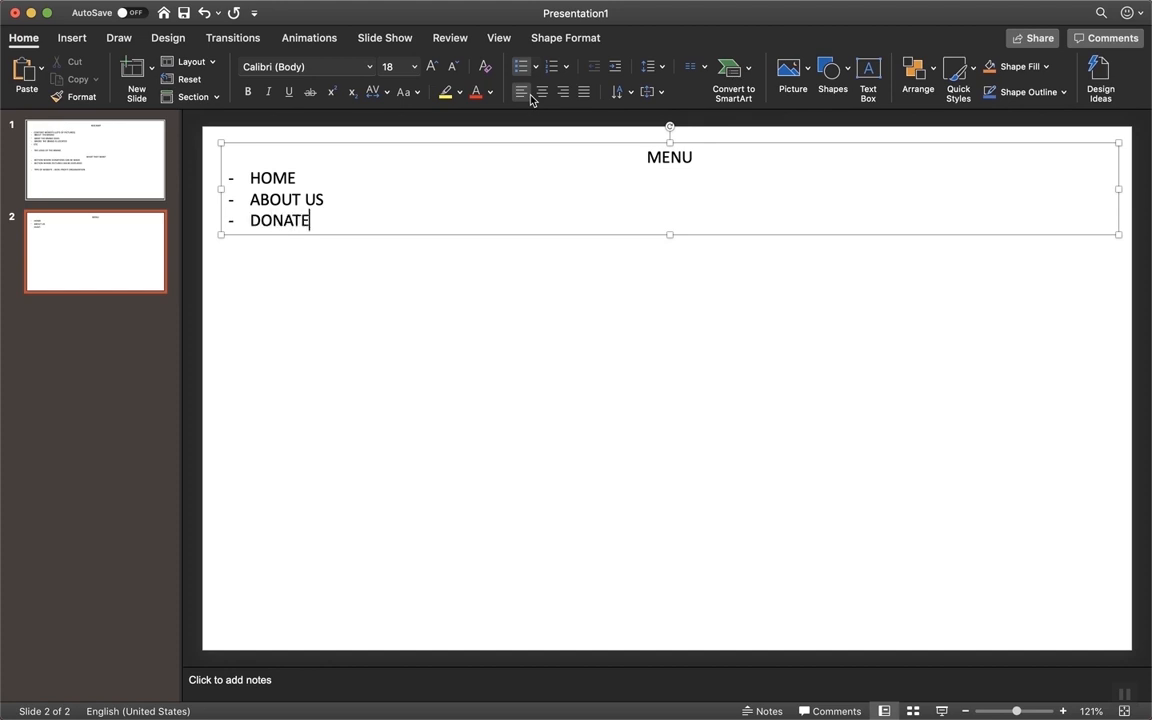
Insert EVENTS after ABOUT US, then add and remove a REGISTER entry
left_click(337, 201)
key("Return")
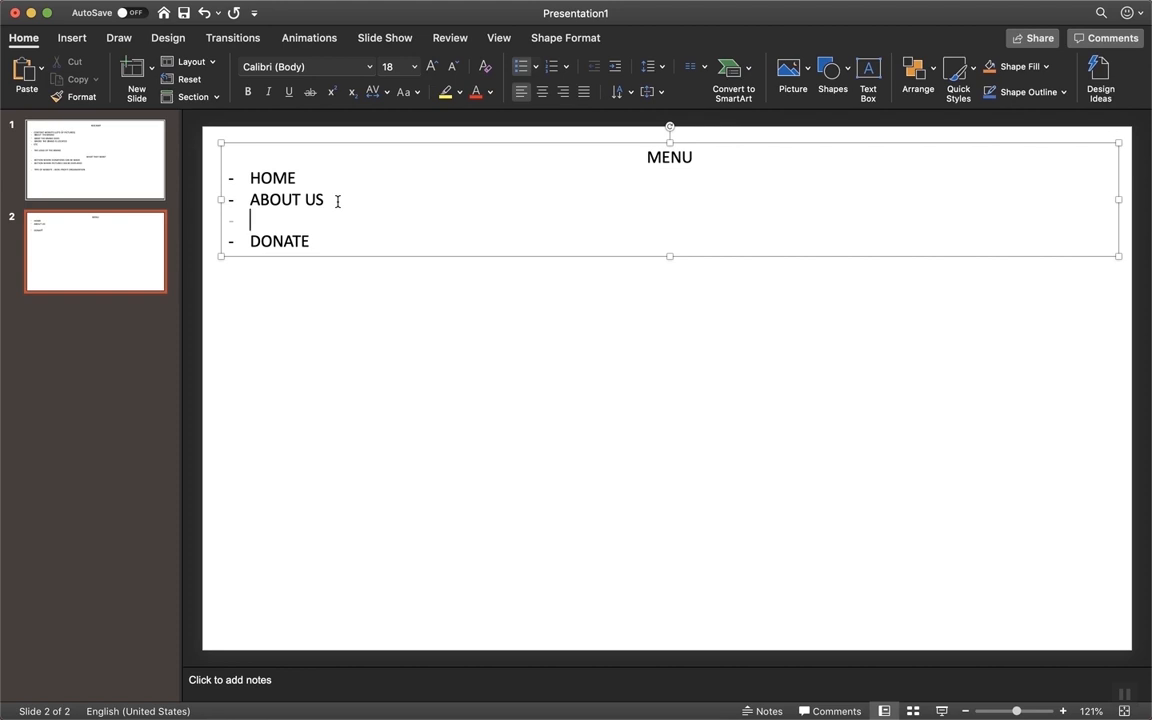
type("EVENTS")
key("Return")
type("REGISTER")
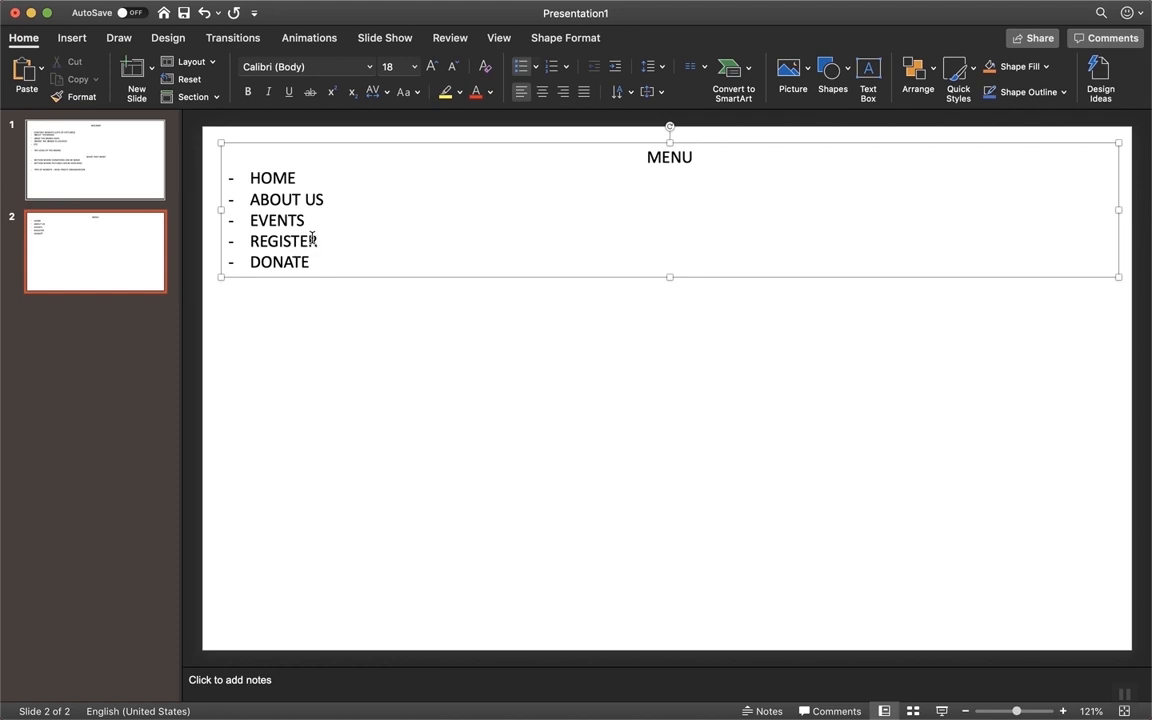
key("BackSpace")
key("BackSpace")
key("BackSpace")
key("BackSpace")
key("BackSpace")
key("BackSpace")
key("BackSpace")
key("BackSpace")
key("BackSpace")
key("BackSpace")
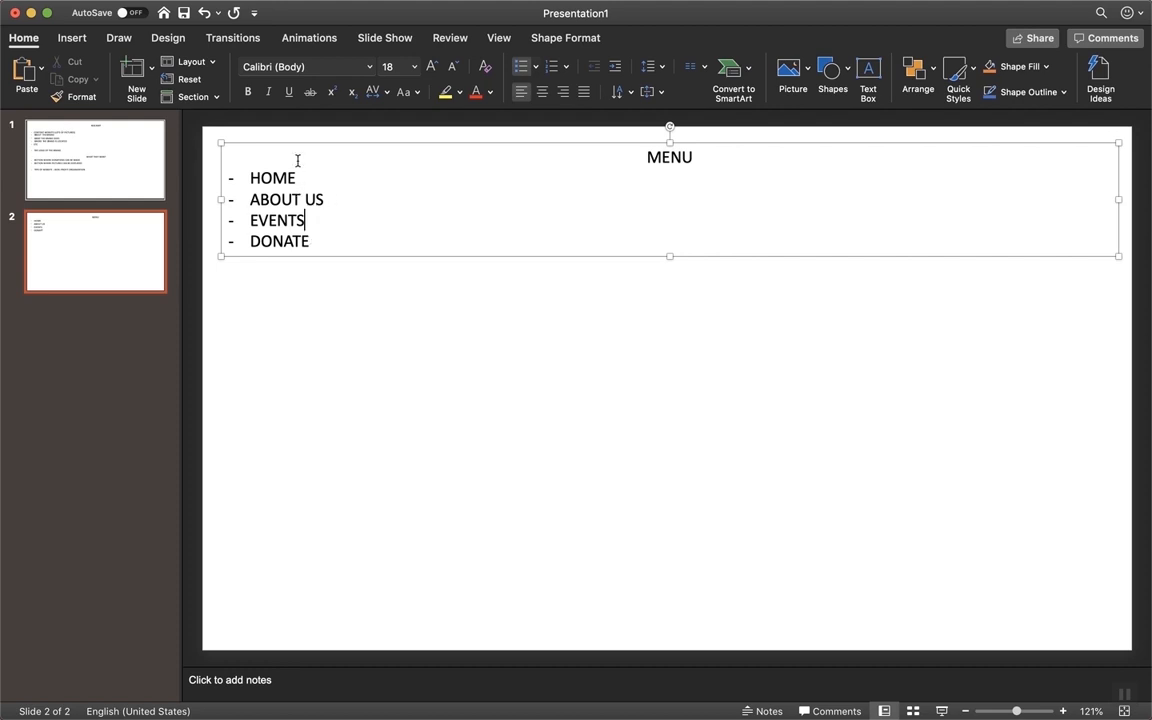
Insert -GALLERY as a dashed item after EVENTS, then deselect the text box
left_click(320, 243)
left_click(317, 217)
key("Return")
key("Return")
key("Return")
key("Return")
key("Return")
key("Return")
key("Return")
key("Return")
key("Return")
key("Return")
key("Return")
key("Return")
key("BackSpace")
key("BackSpace")
key("BackSpace")
key("BackSpace")
key("BackSpace")
key("BackSpace")
key("BackSpace")
key("BackSpace")
key("BackSpace")
key("BackSpace")
key("BackSpace")
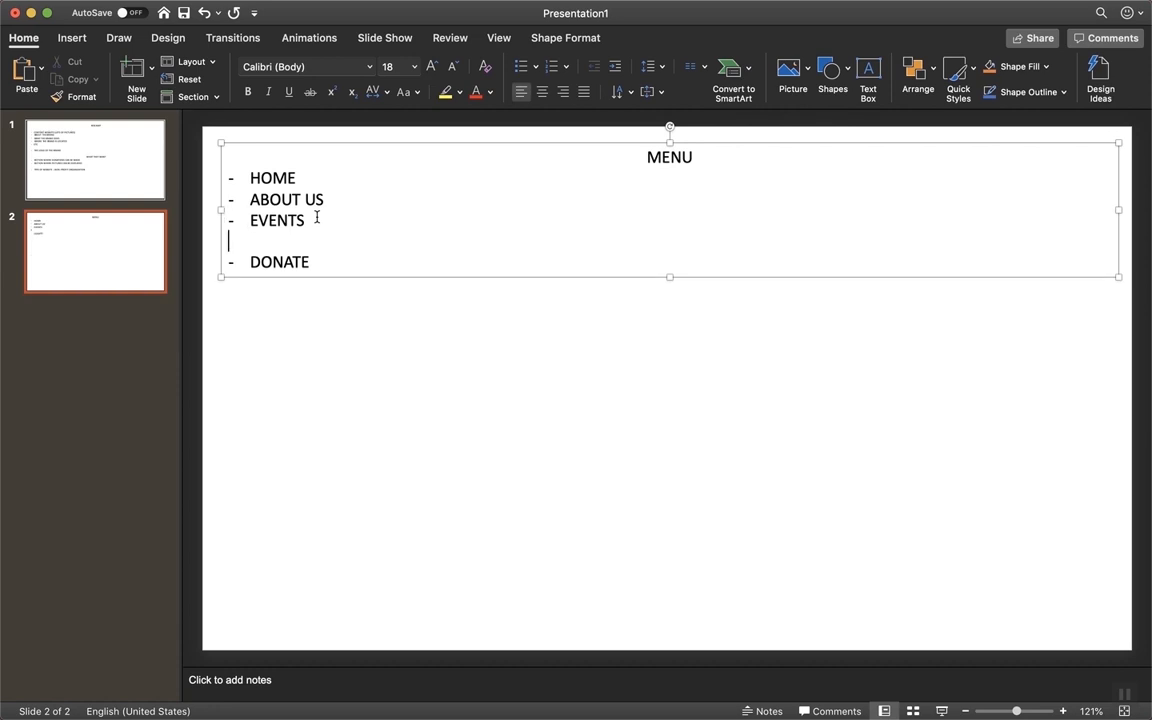
type("-GALLERY")
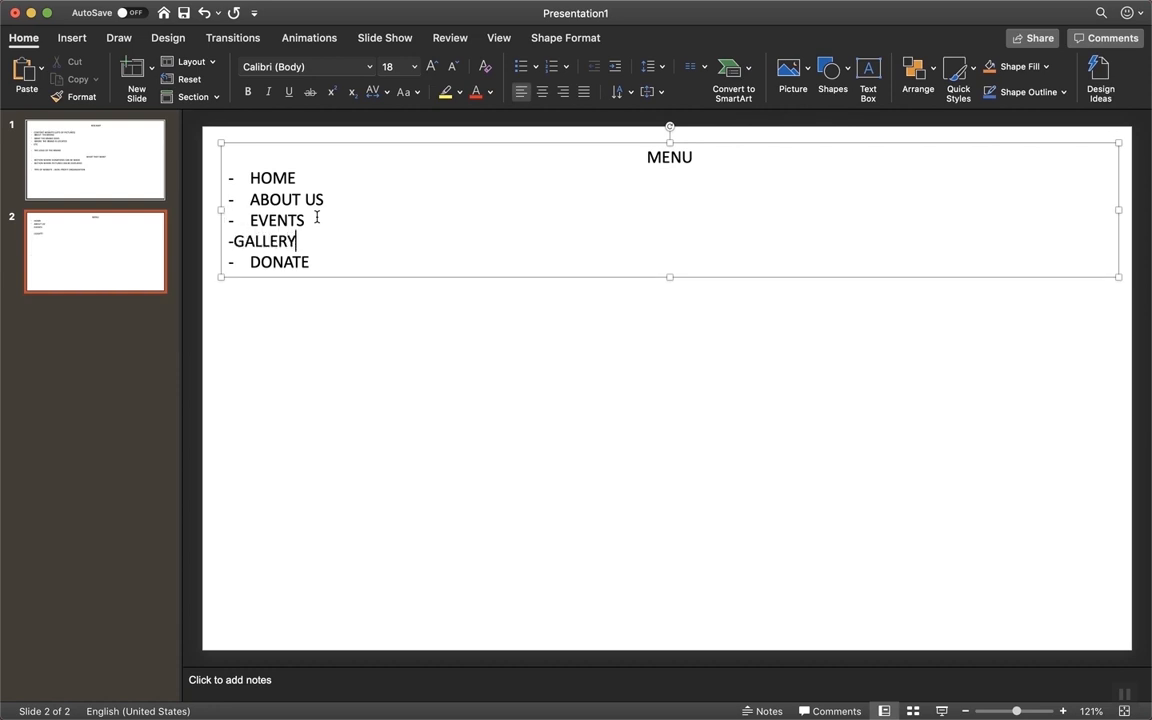
left_click(234, 243)
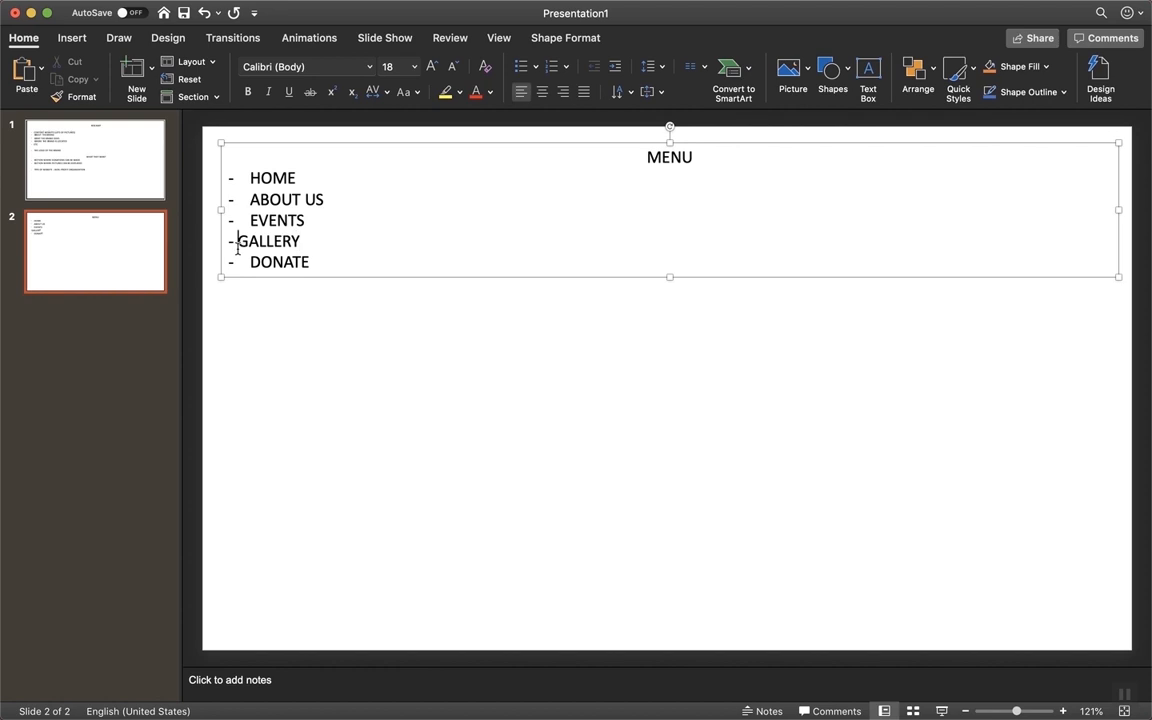
key("BackSpace")
key("BackSpace")
key("BackSpace")
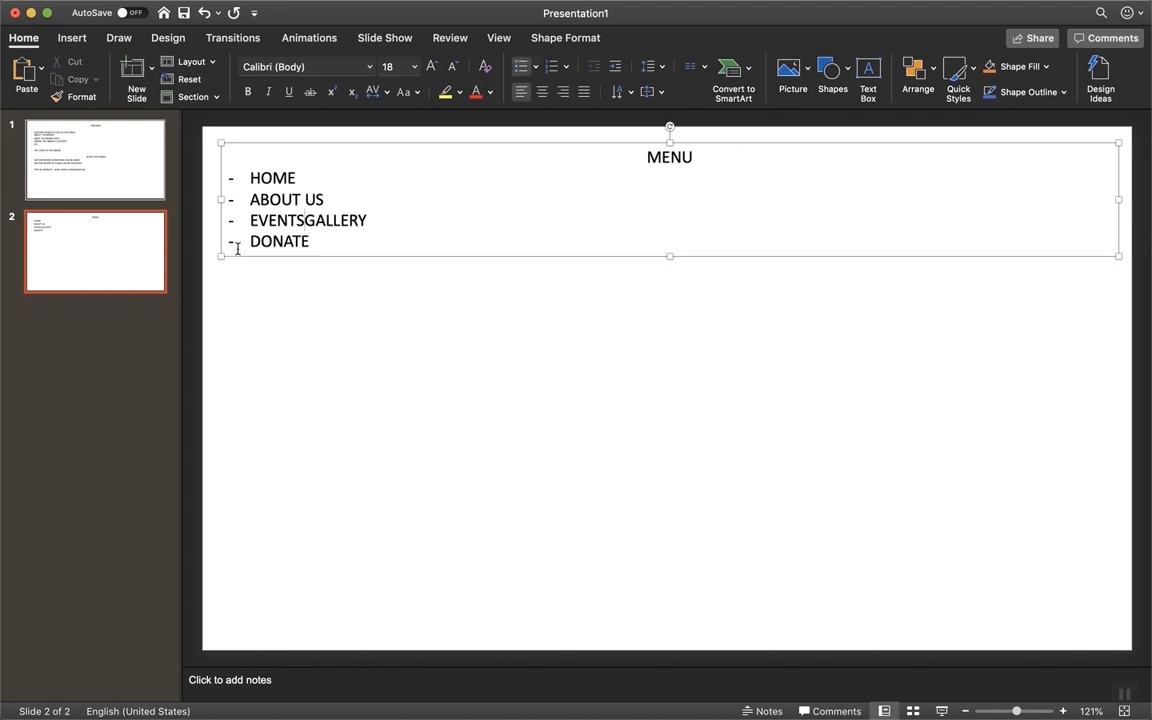
key("Return")
key("Right")
key("Right")
key("Right")
key("Right")
key("Right")
key("Right")
key("Right")
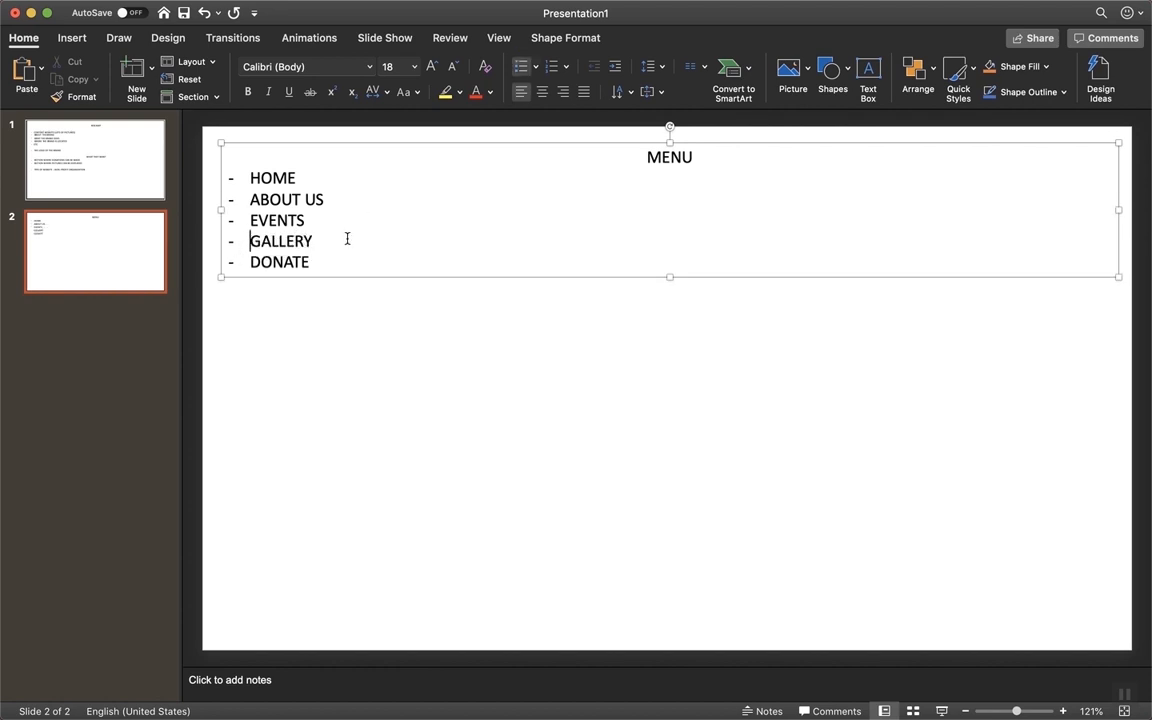
left_click(356, 317)
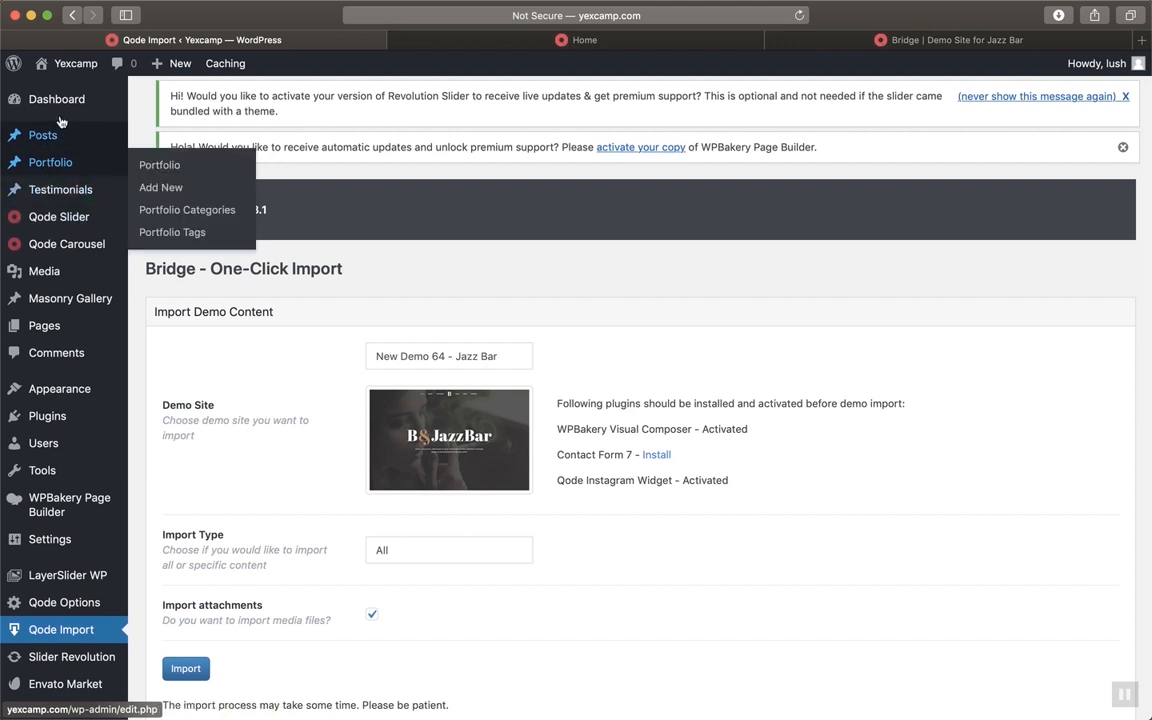
Open the Pages list, compare it with the live Home page, then open the Bridge demo
left_click(50, 330)
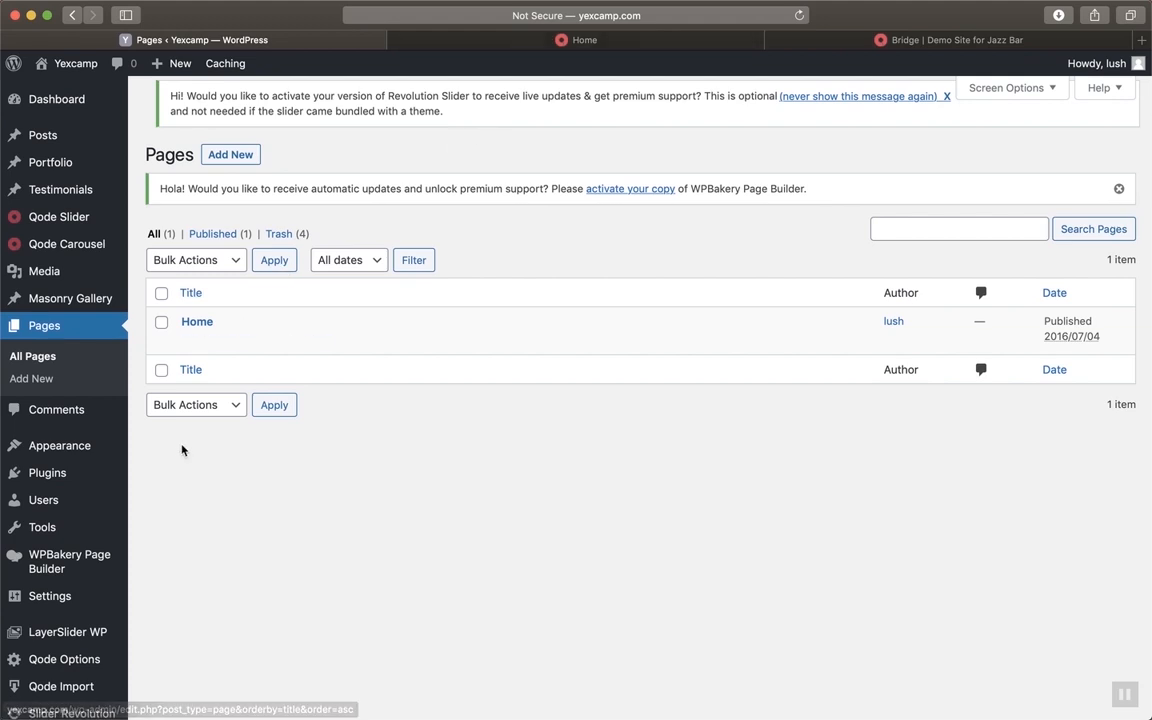
left_click(566, 42)
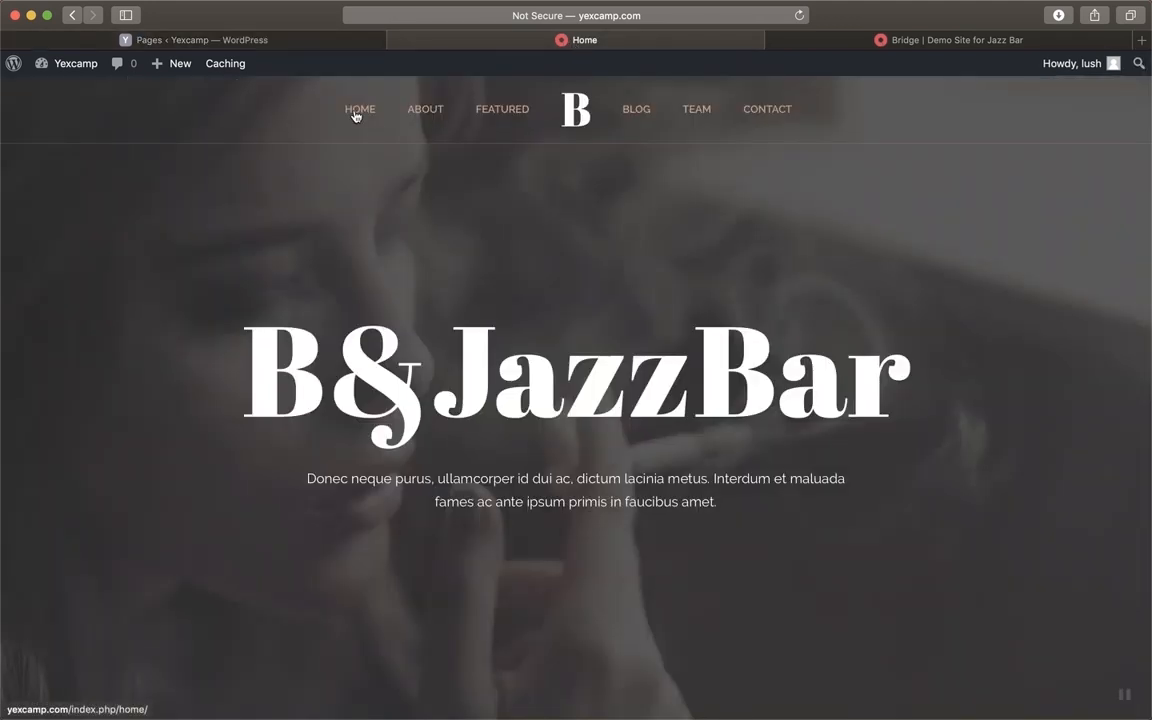
left_click(278, 41)
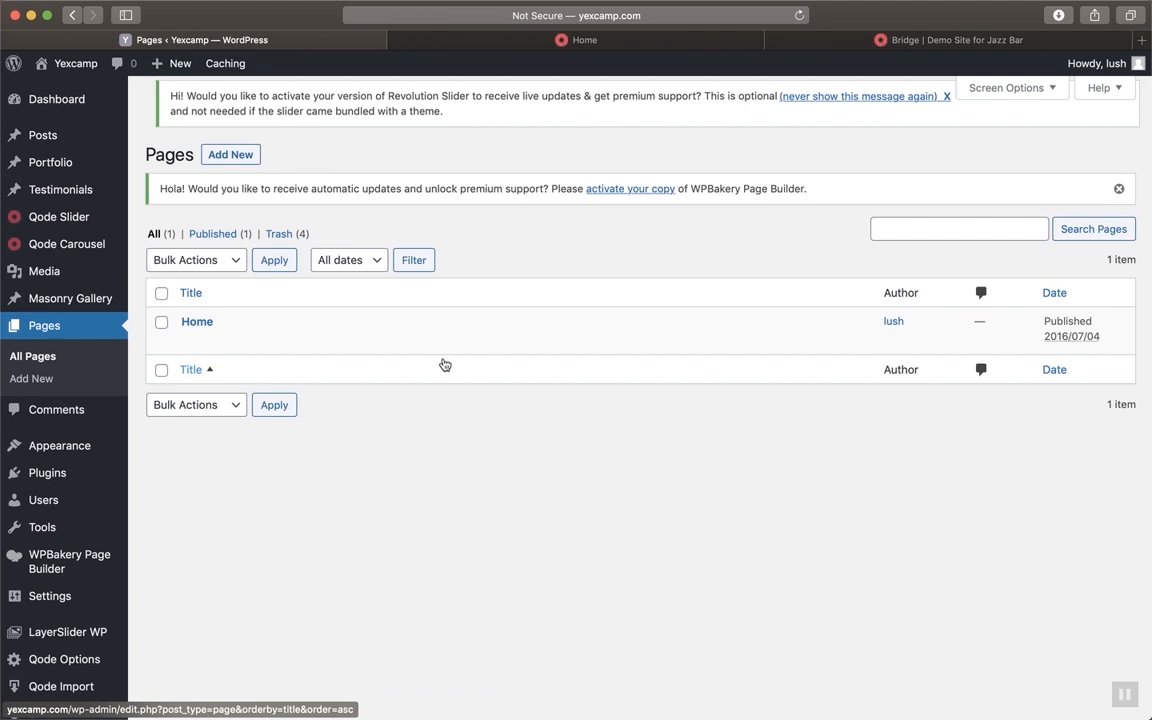
left_click(656, 41)
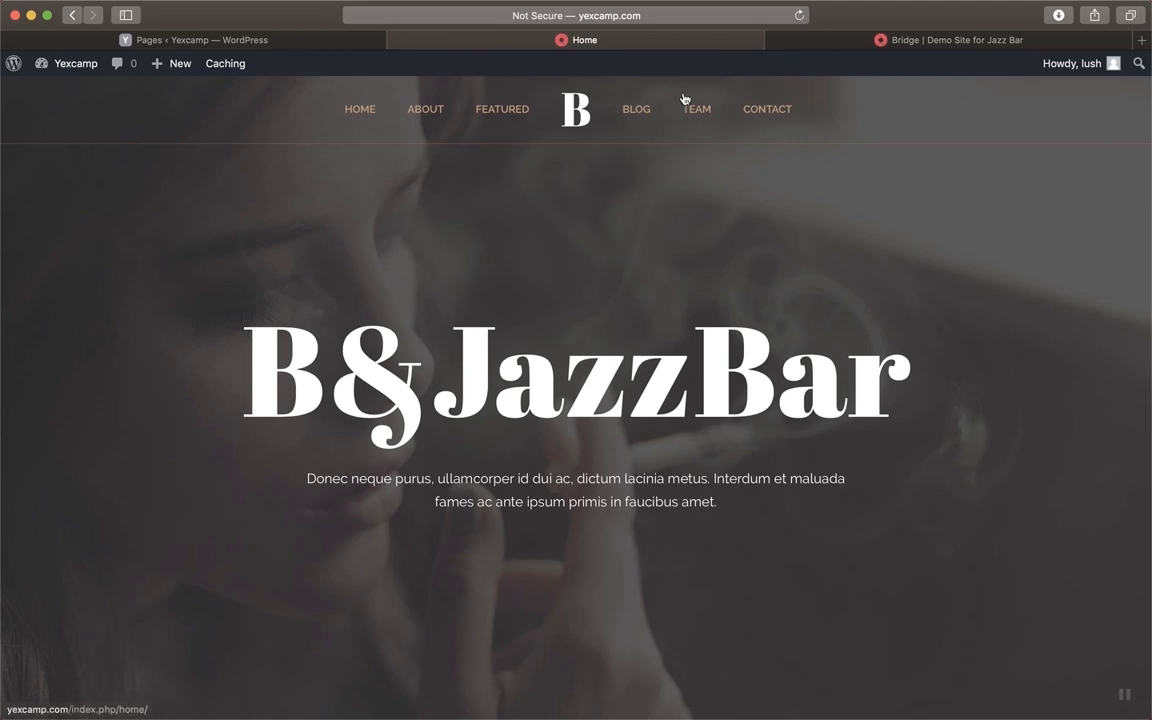
left_click(1005, 44)
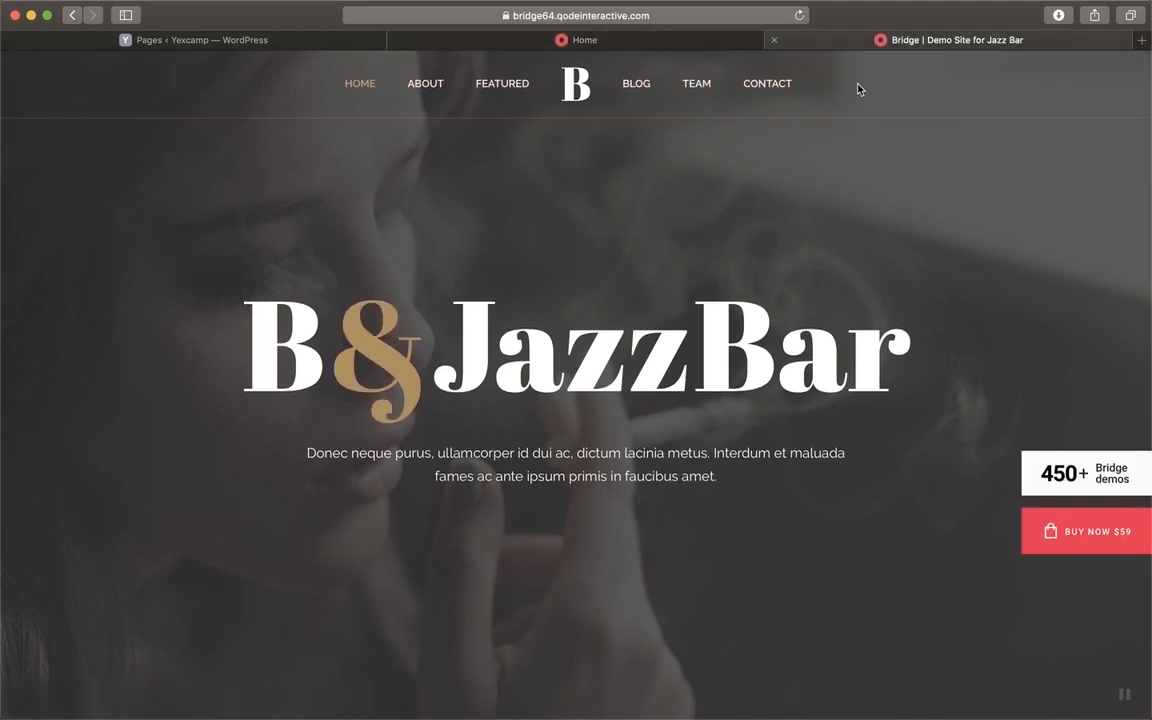
Jump through the demo's About, Featured, Blog, Team and Contact sections, then return to Pages
left_click(423, 75)
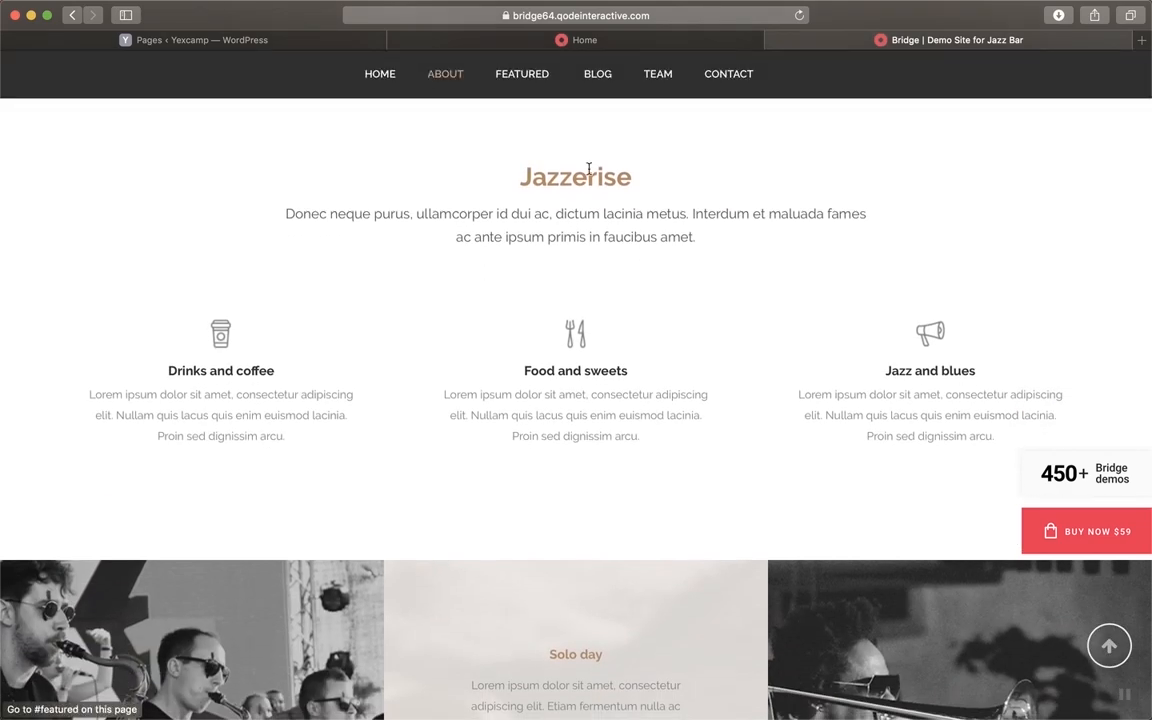
left_click(536, 75)
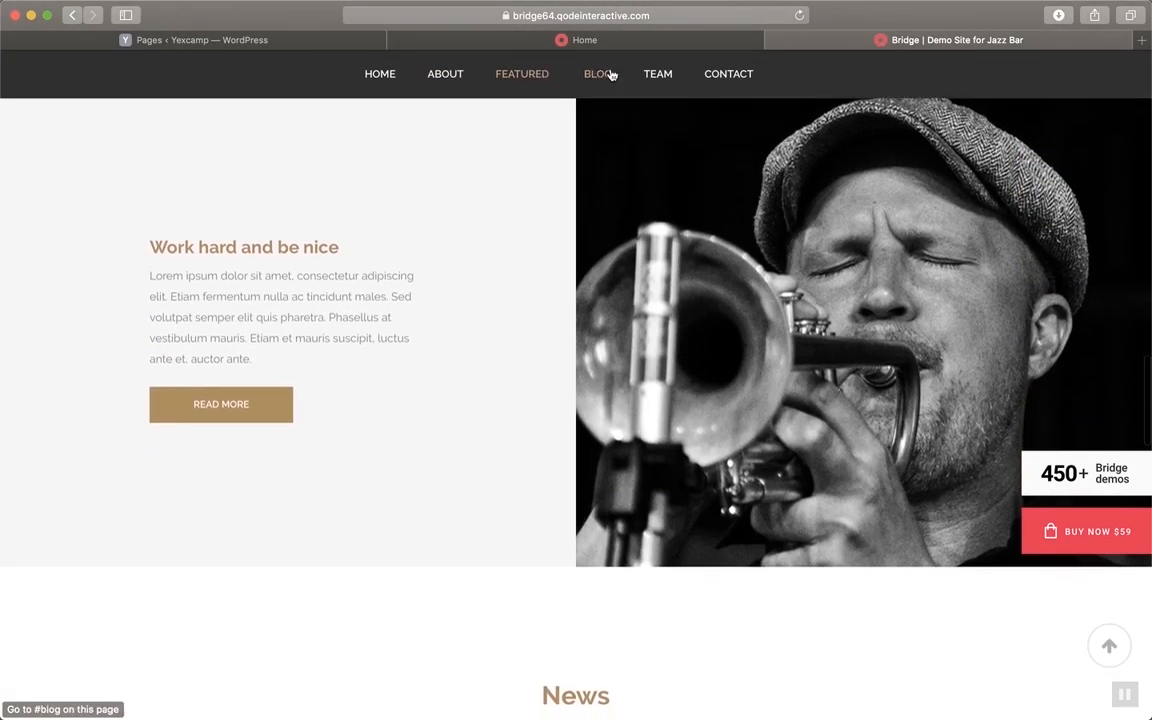
left_click(610, 75)
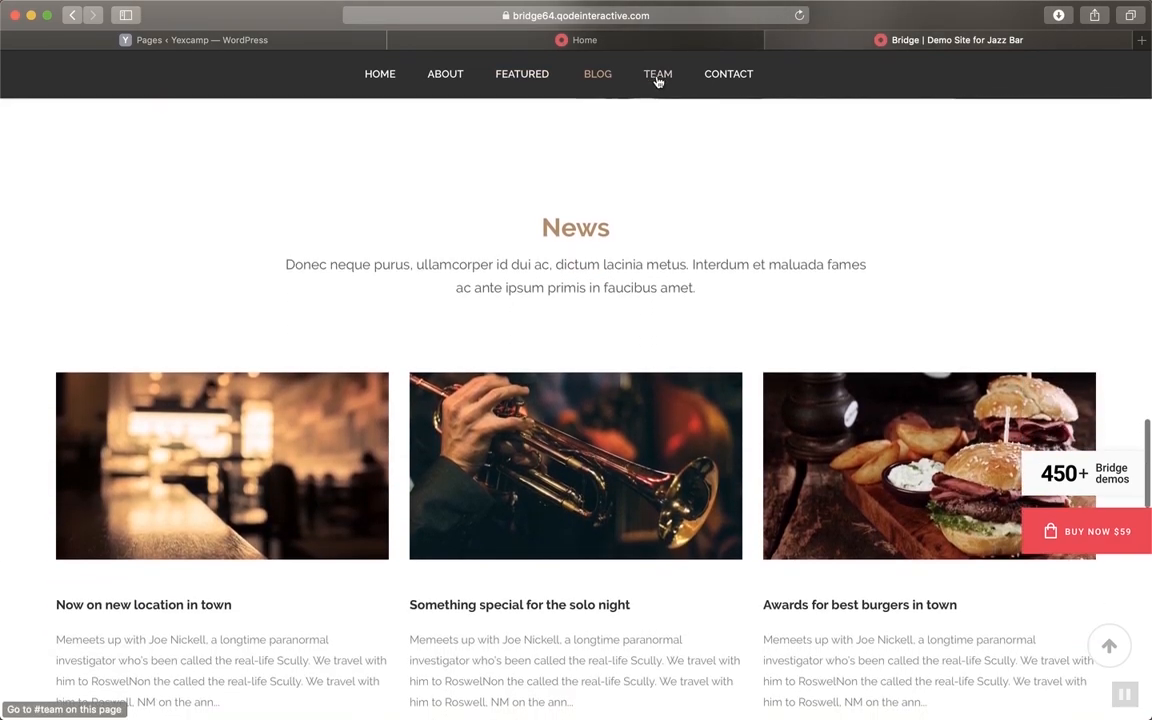
left_click(658, 78)
left_click(715, 75)
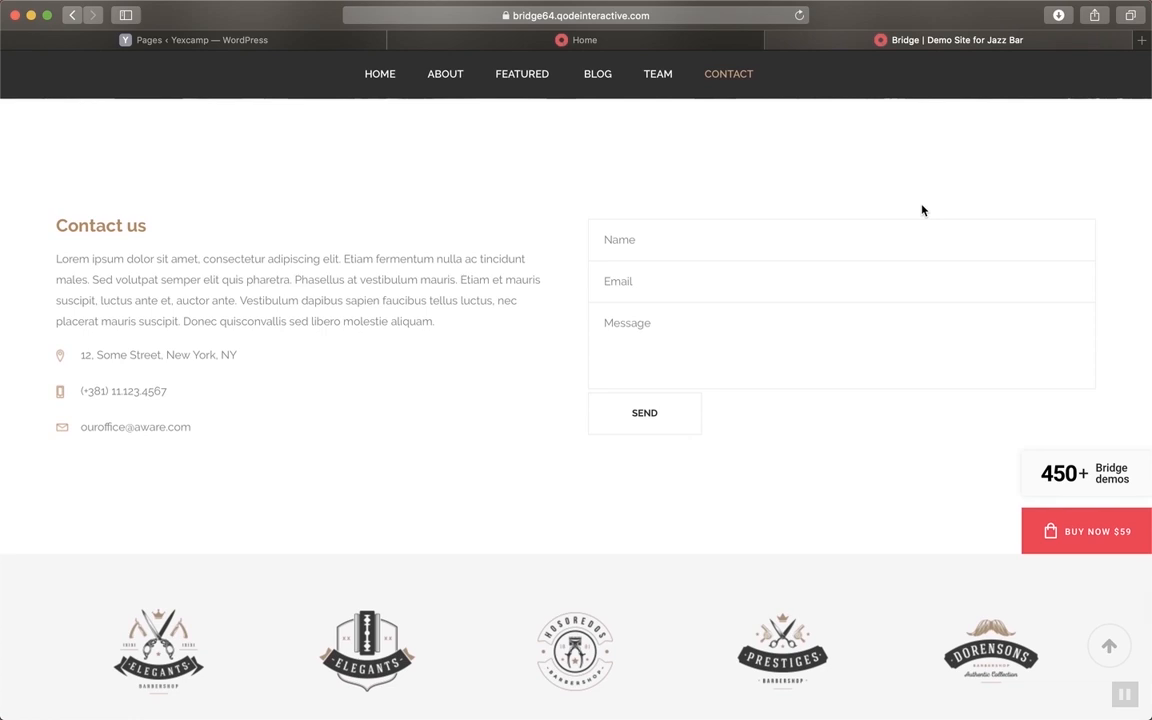
scroll(922, 210, "up", 10)
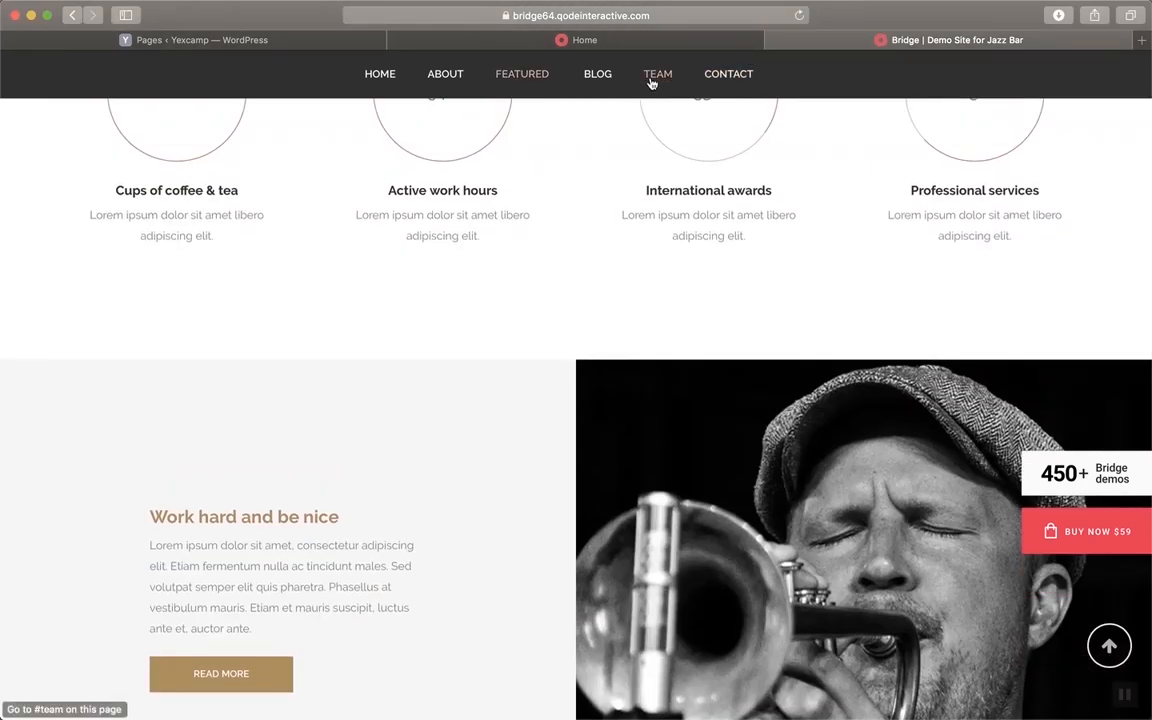
scroll(640, 100, "up", 10)
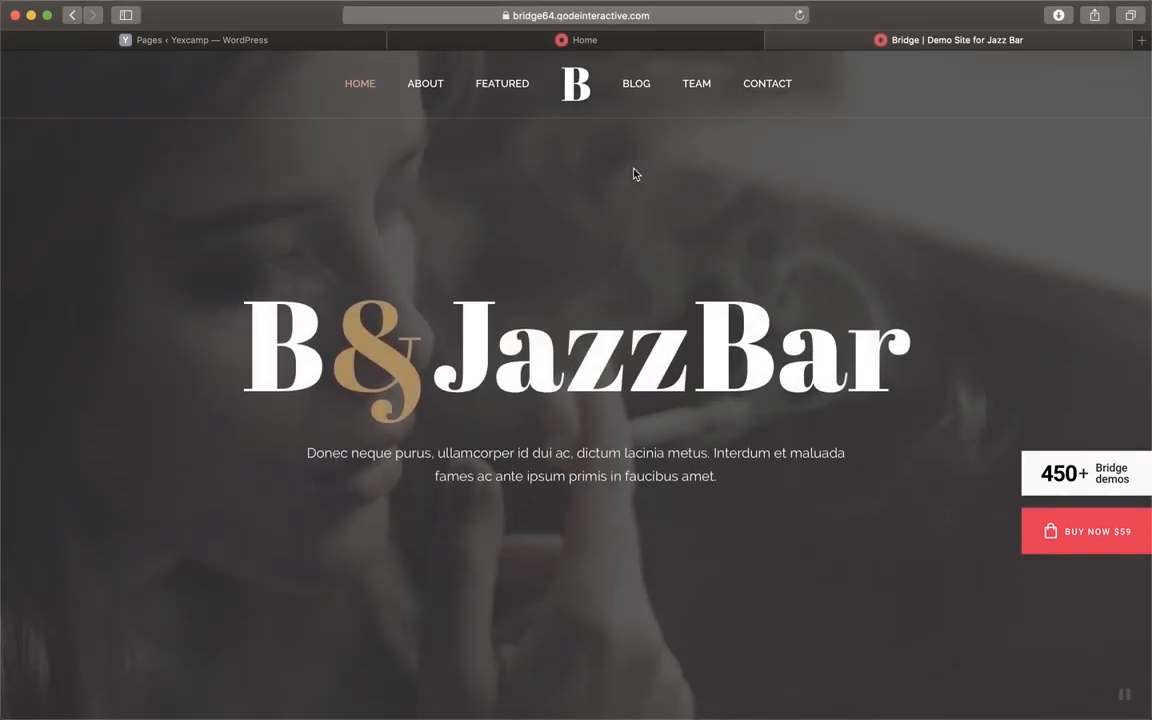
left_click(428, 84)
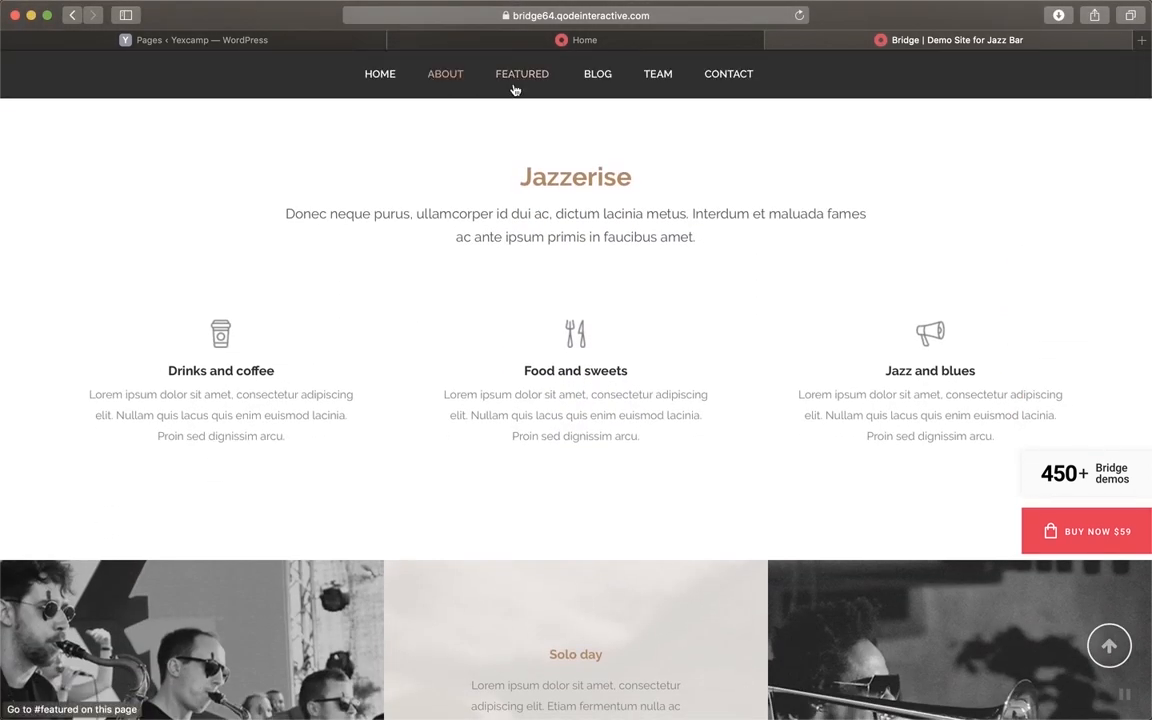
left_click(275, 41)
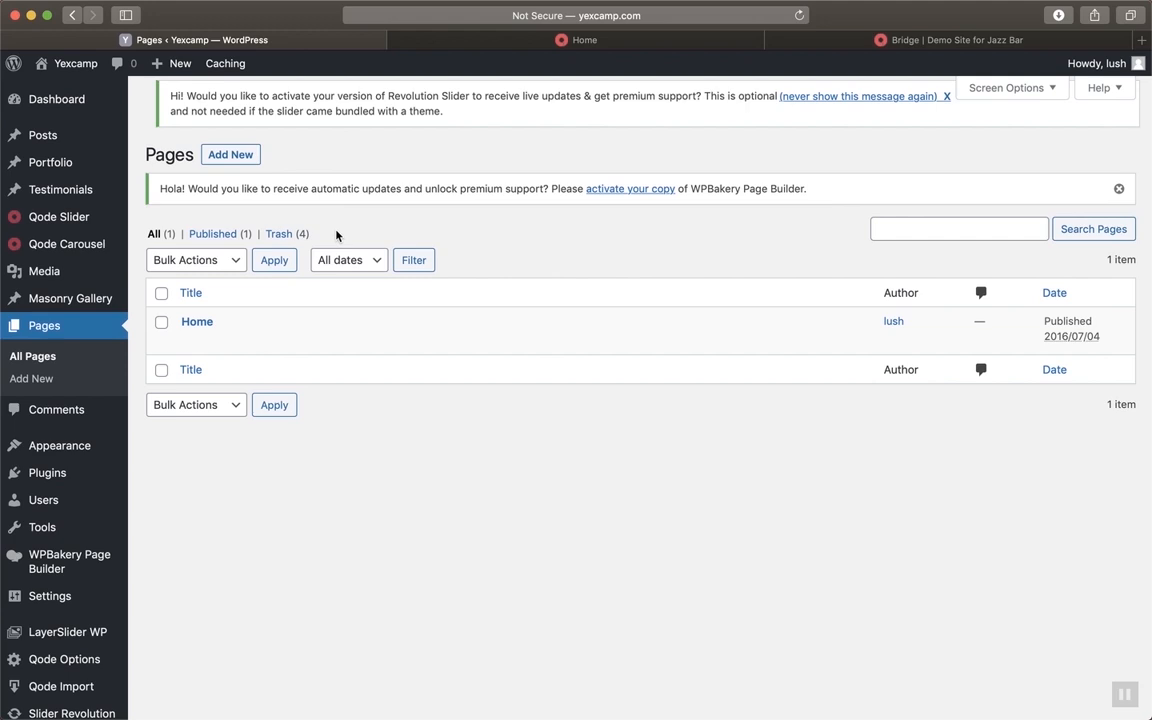
Open Appearance > Menus to show the Footer Menu's items
scroll(290, 560, "down", 3)
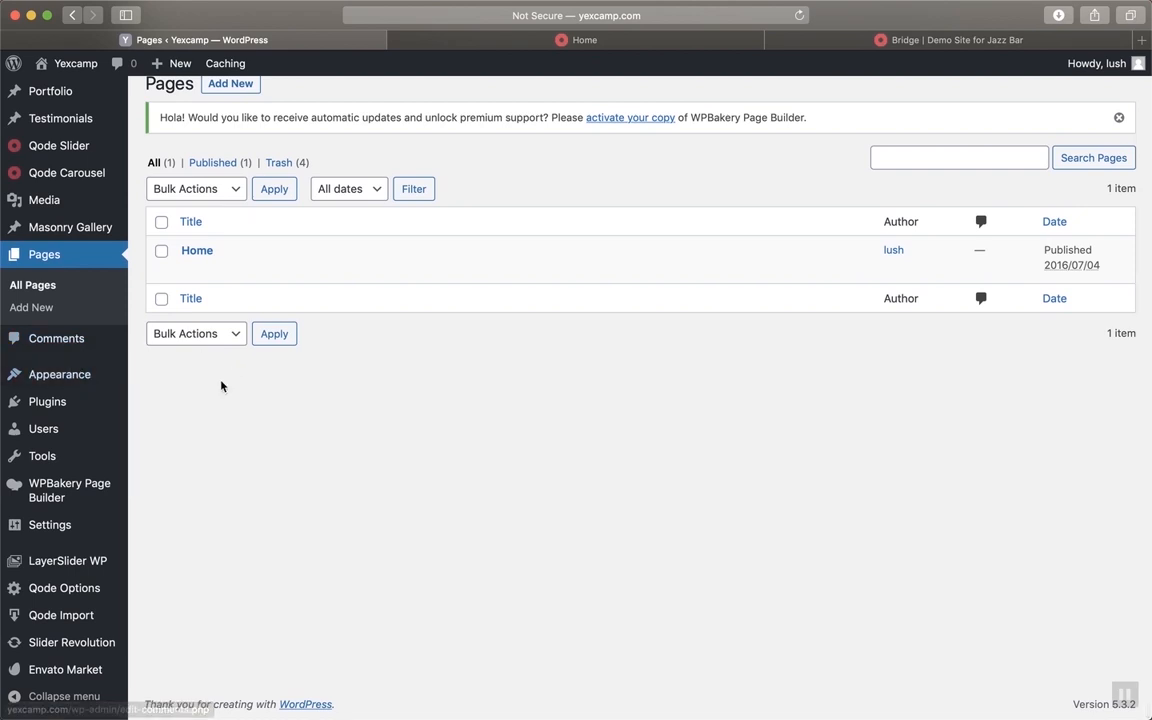
mouse_move(70, 382)
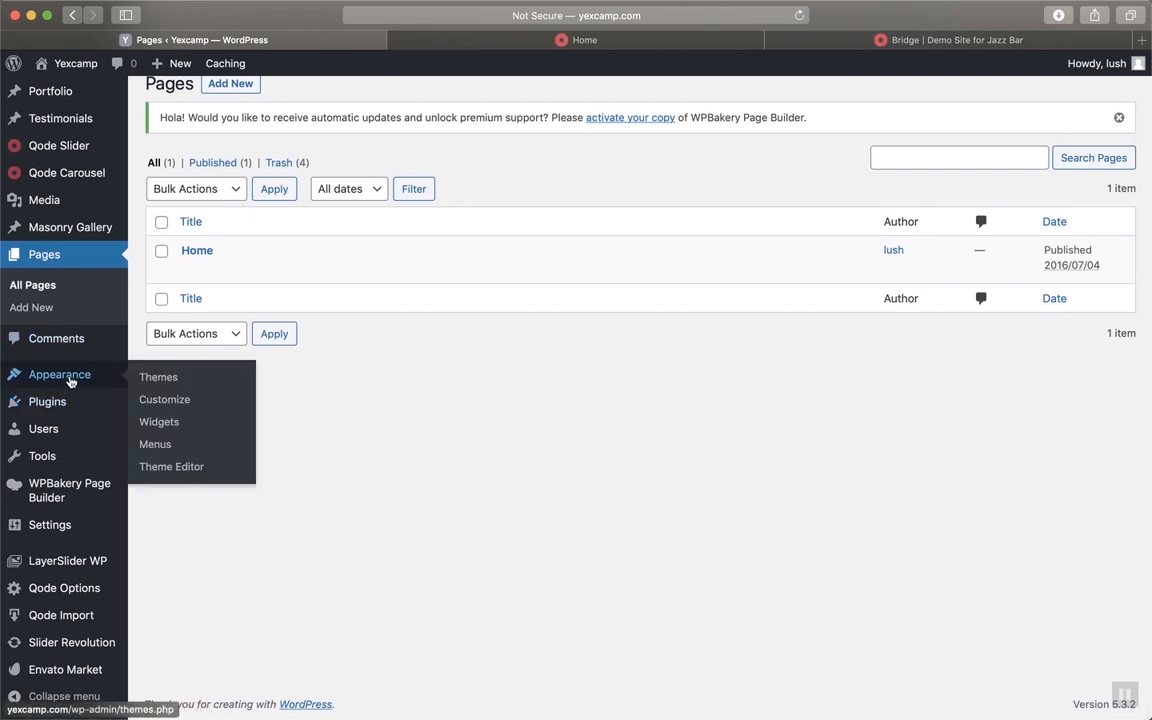
left_click(163, 446)
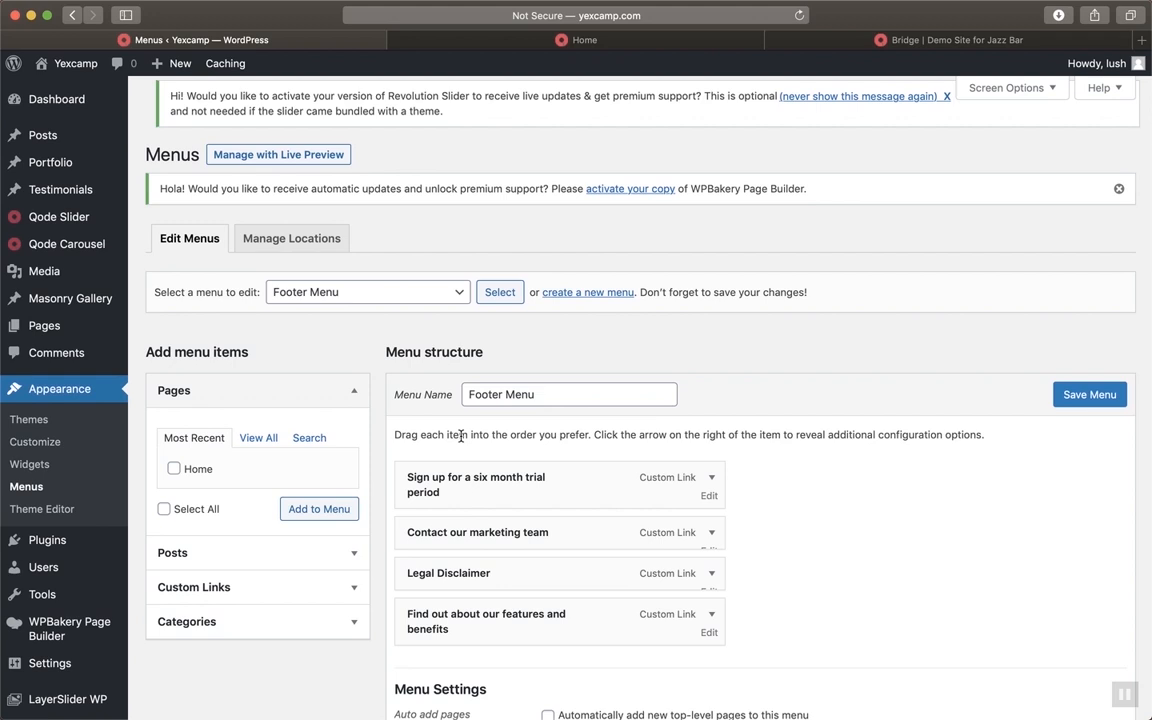
Load the Right Menu (Right Top Navigation) for editing
left_click(453, 295)
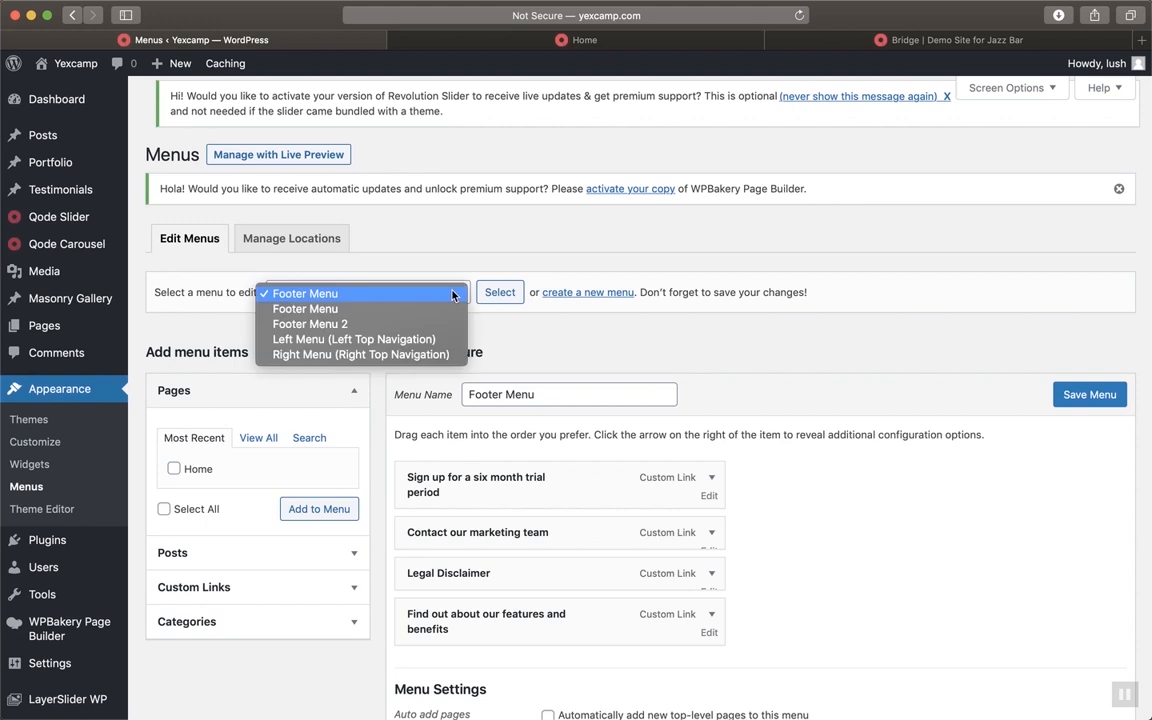
left_click(414, 231)
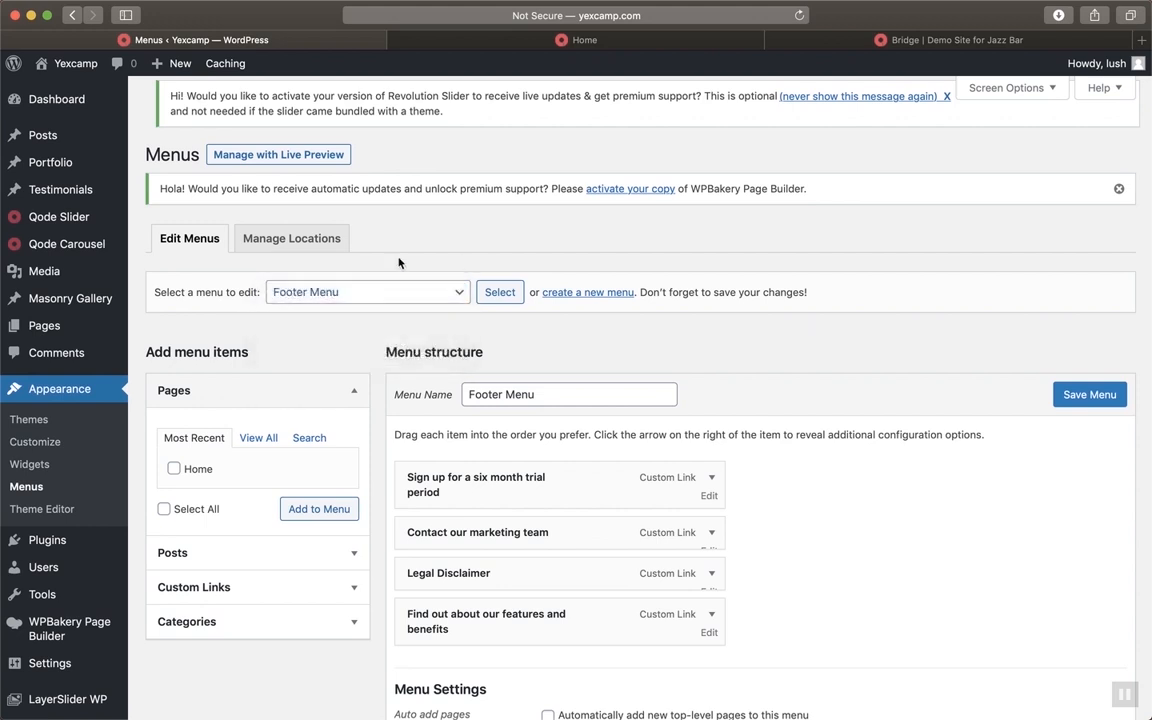
left_click(453, 296)
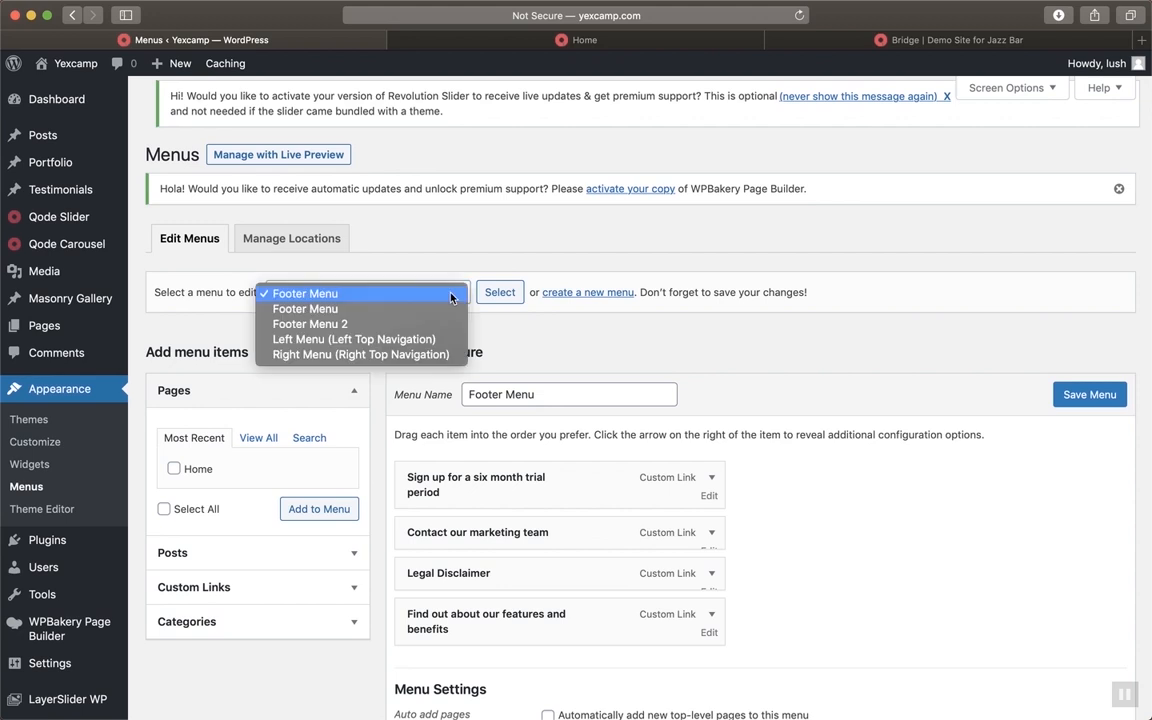
left_click(413, 356)
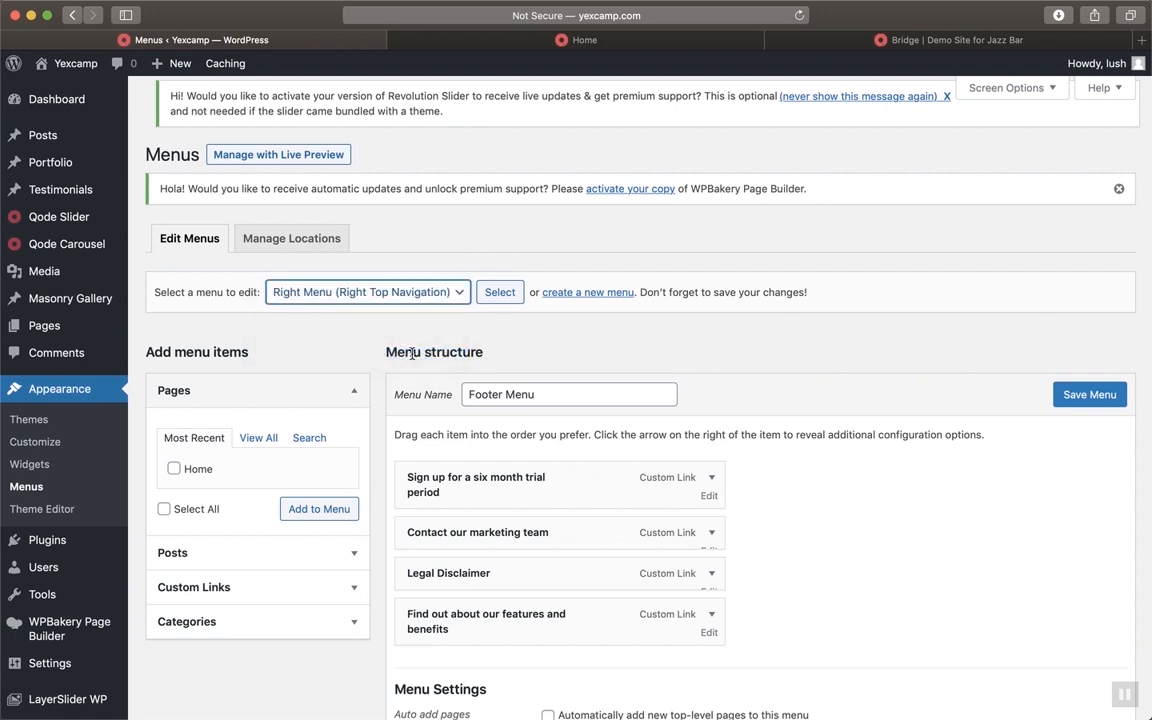
left_click(499, 294)
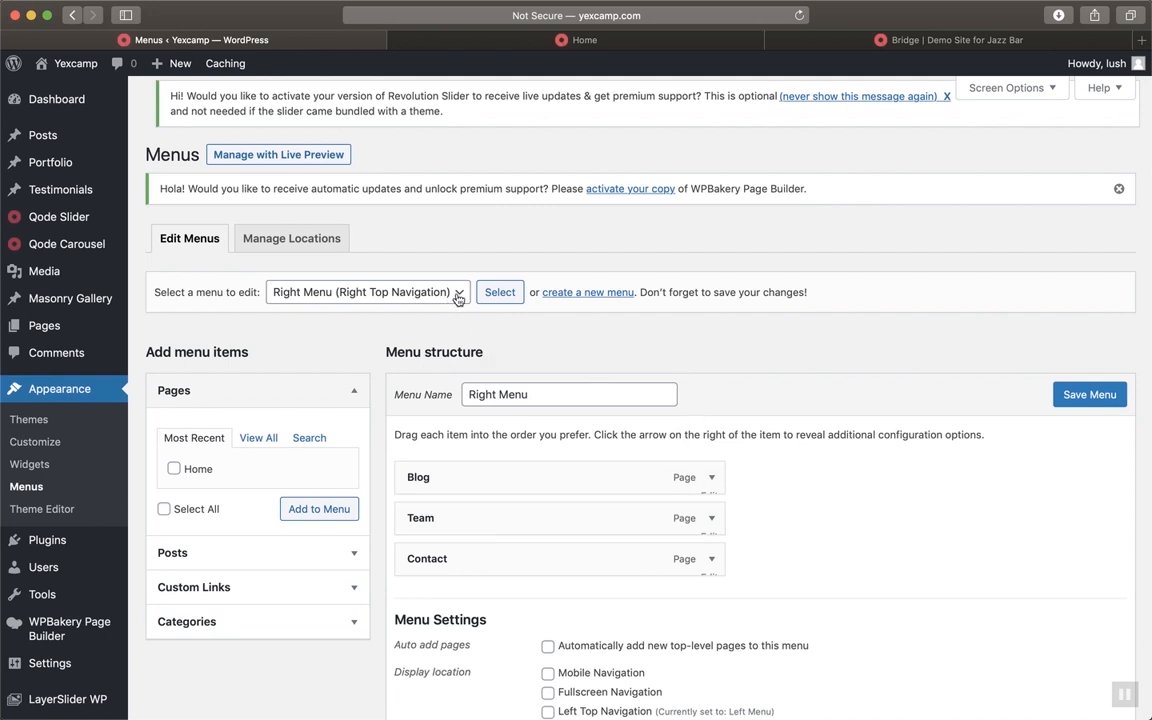
Check the live site's top navigation, then reopen the menu selection dropdown
left_click(640, 40)
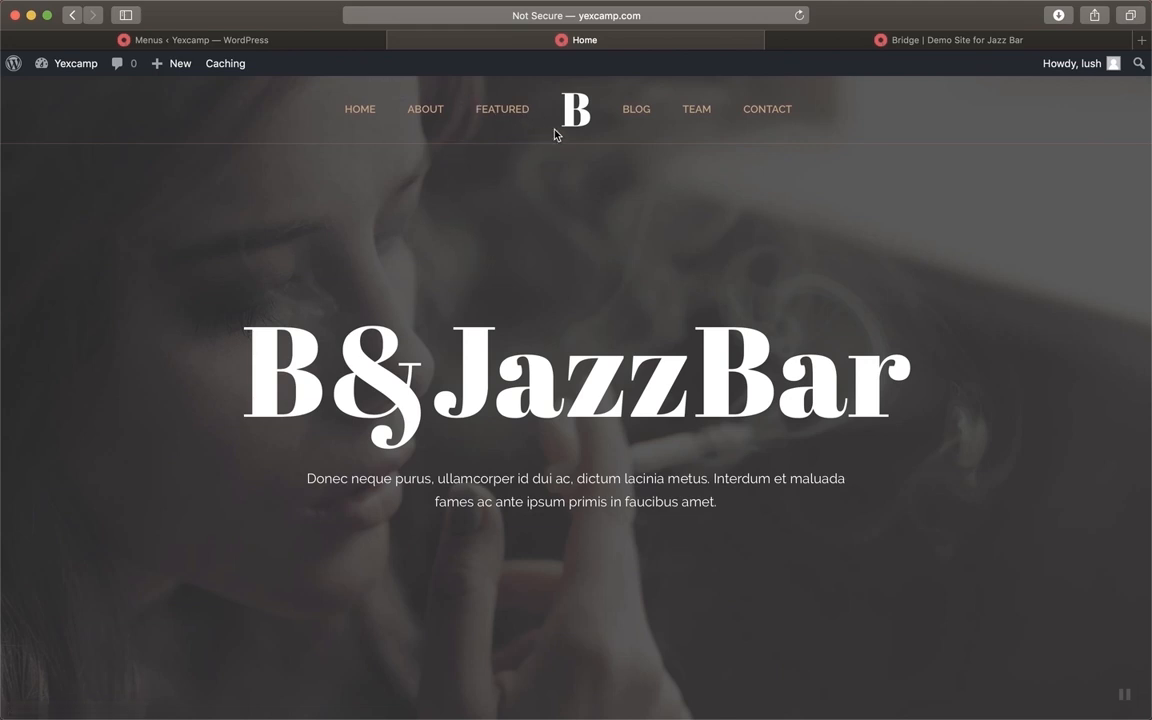
left_click(272, 43)
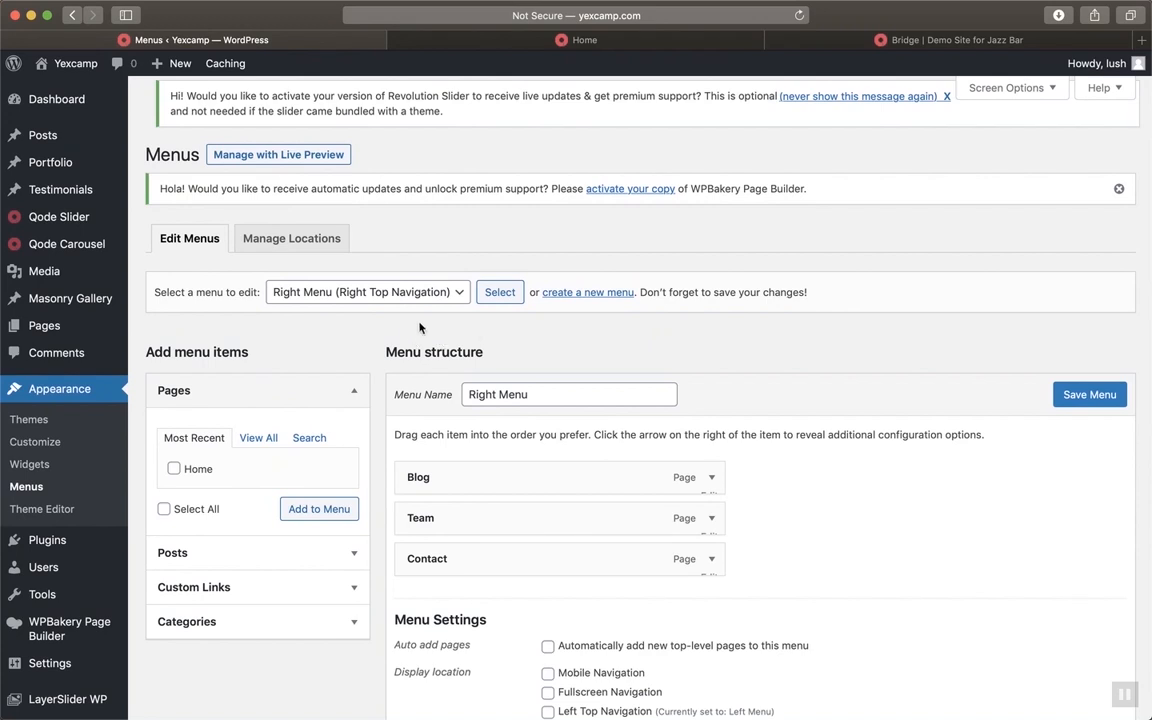
left_click(386, 292)
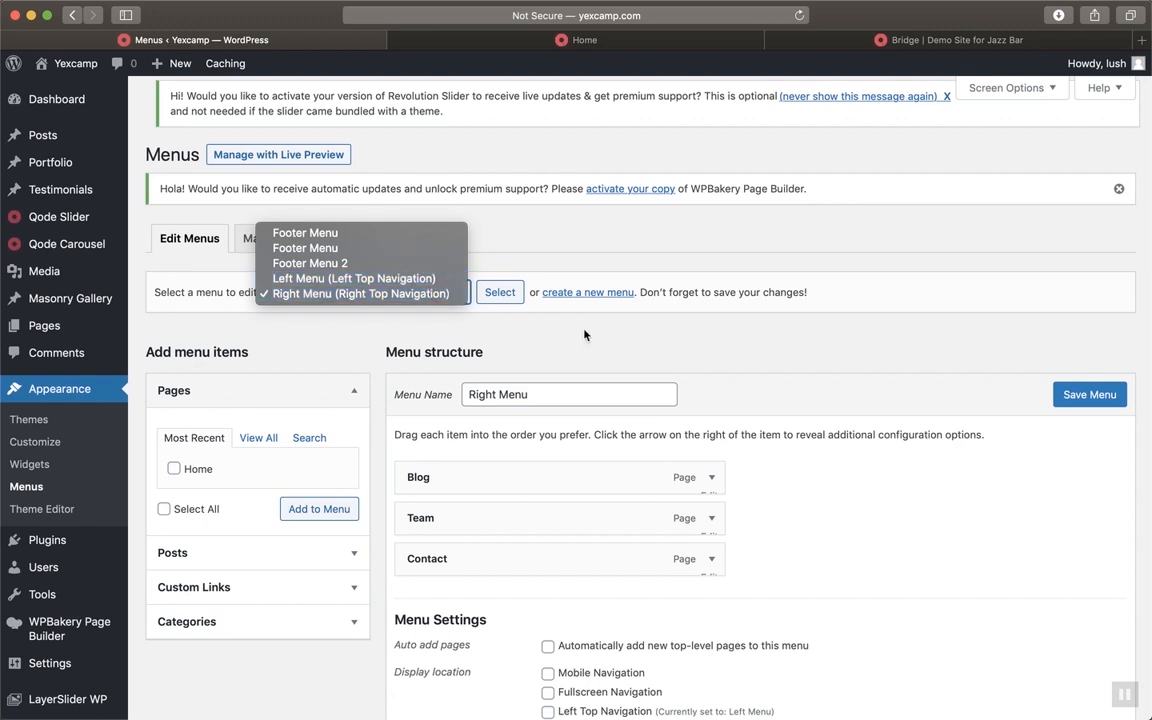
left_click(660, 352)
Load the Left Menu (Left Top Navigation) for editing
left_click(401, 298)
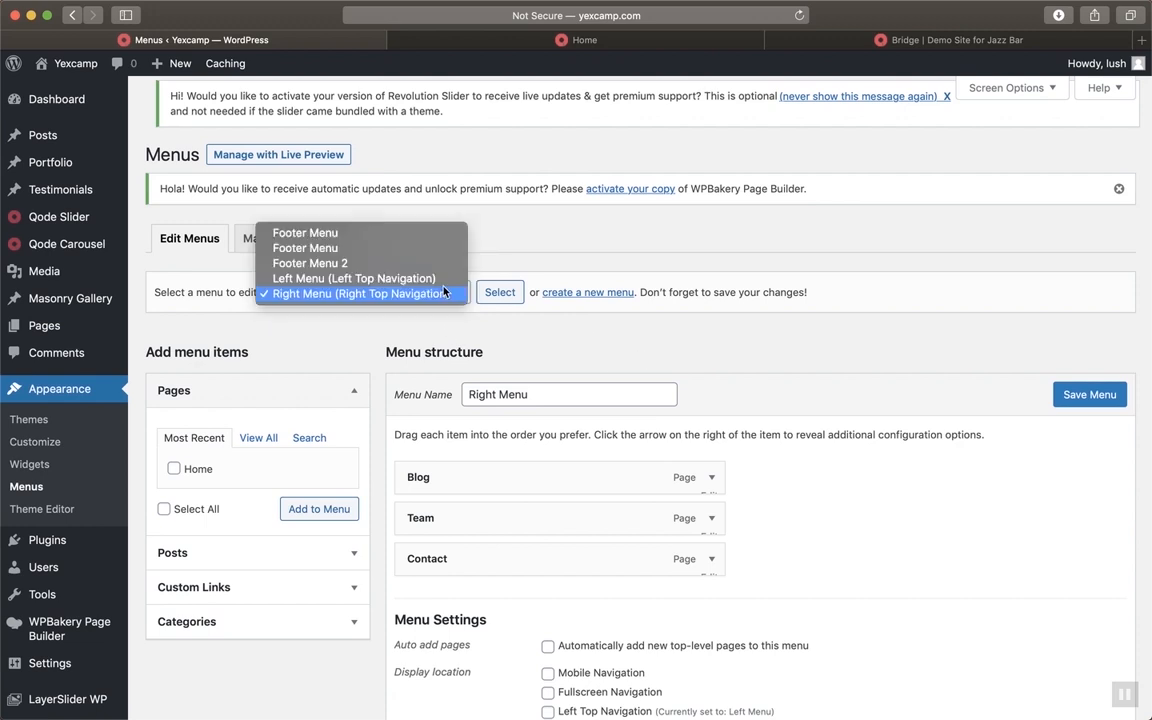
left_click(433, 279)
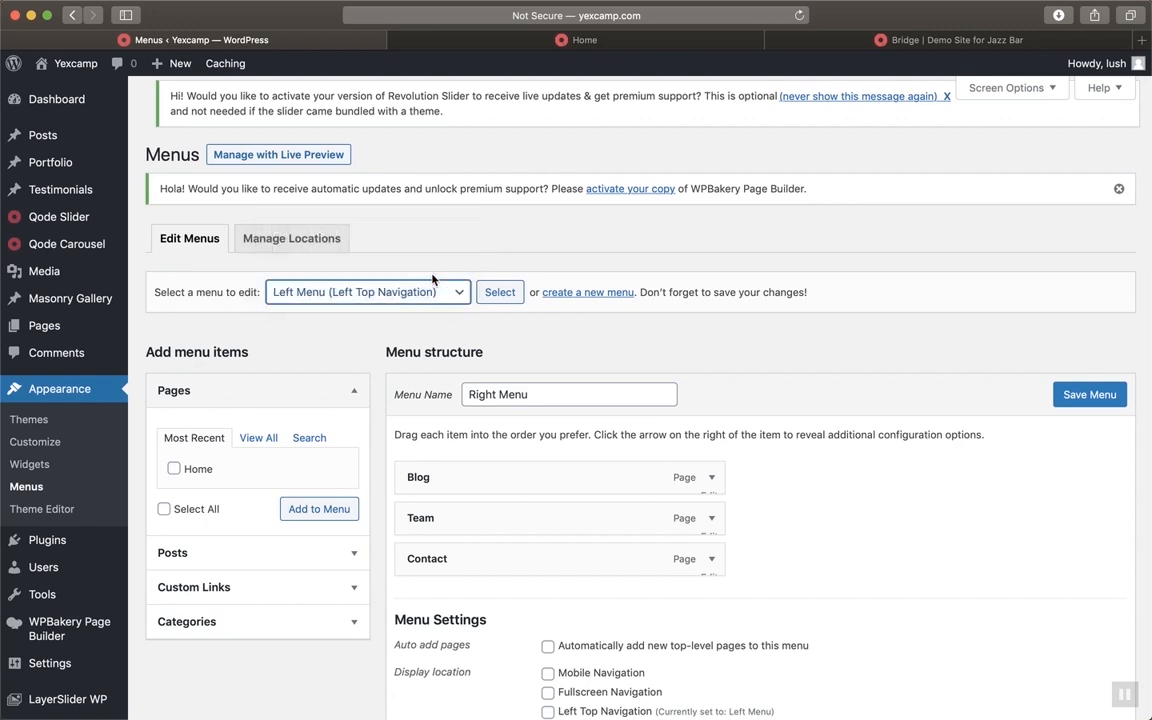
left_click(510, 296)
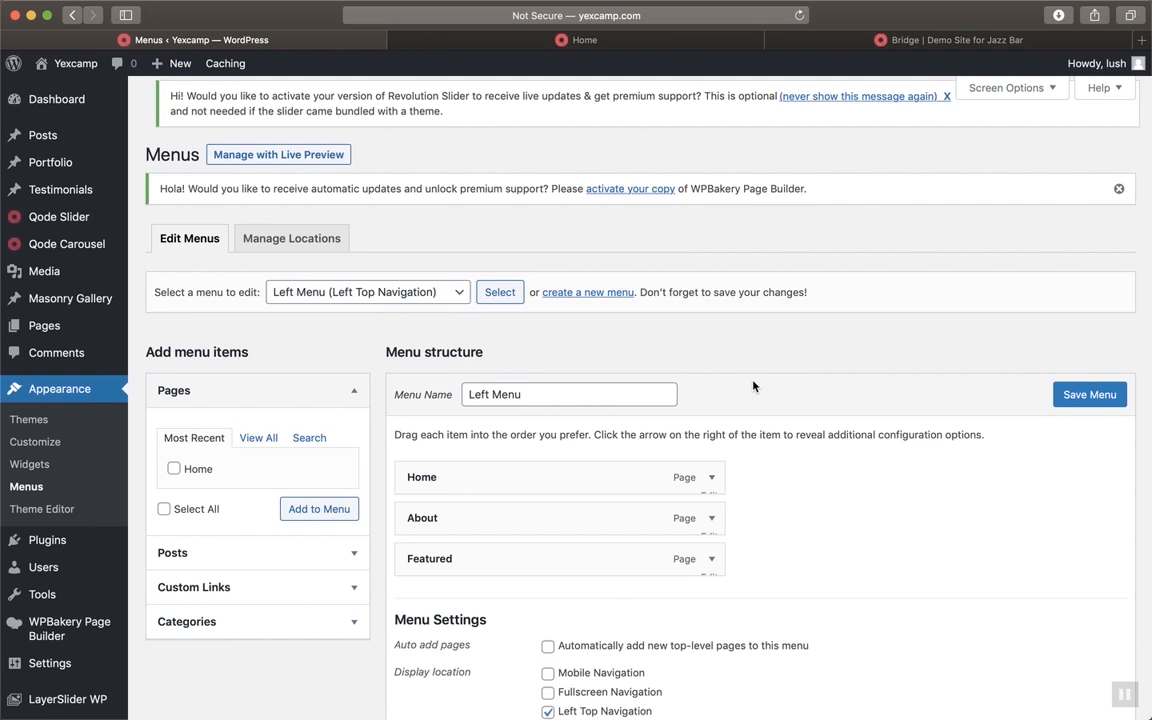
Expand and collapse the Home item's settings in the Left Menu
scroll(753, 386, "down", 2)
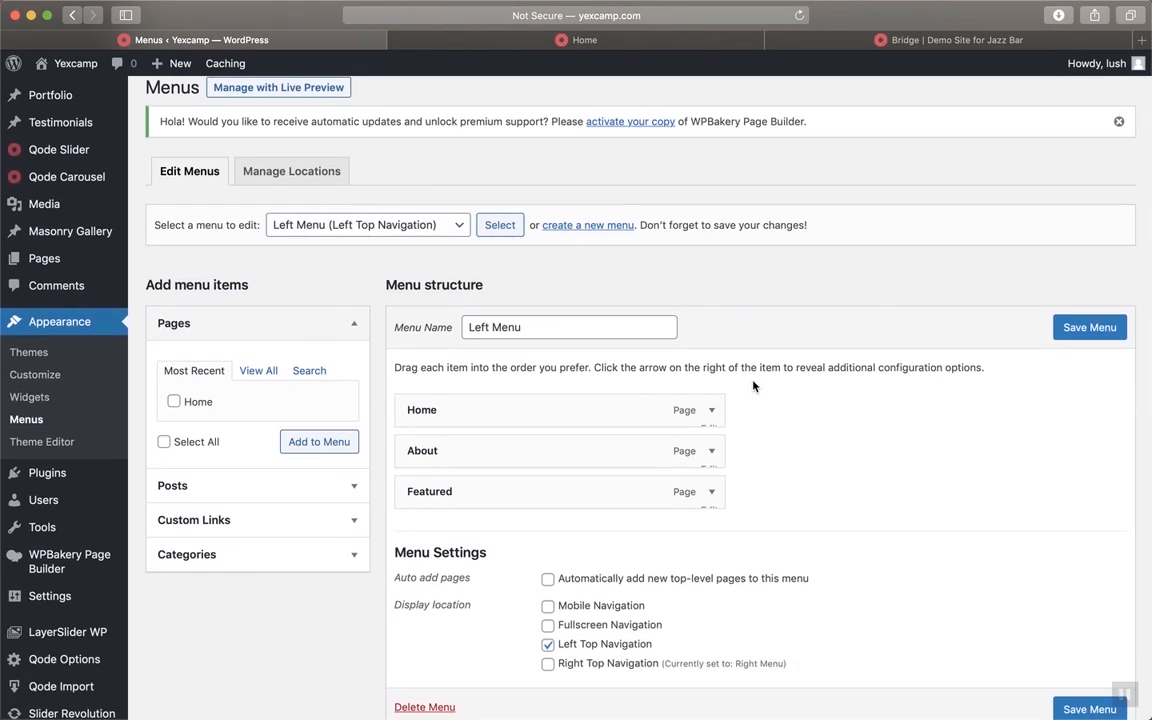
scroll(753, 386, "down", 2)
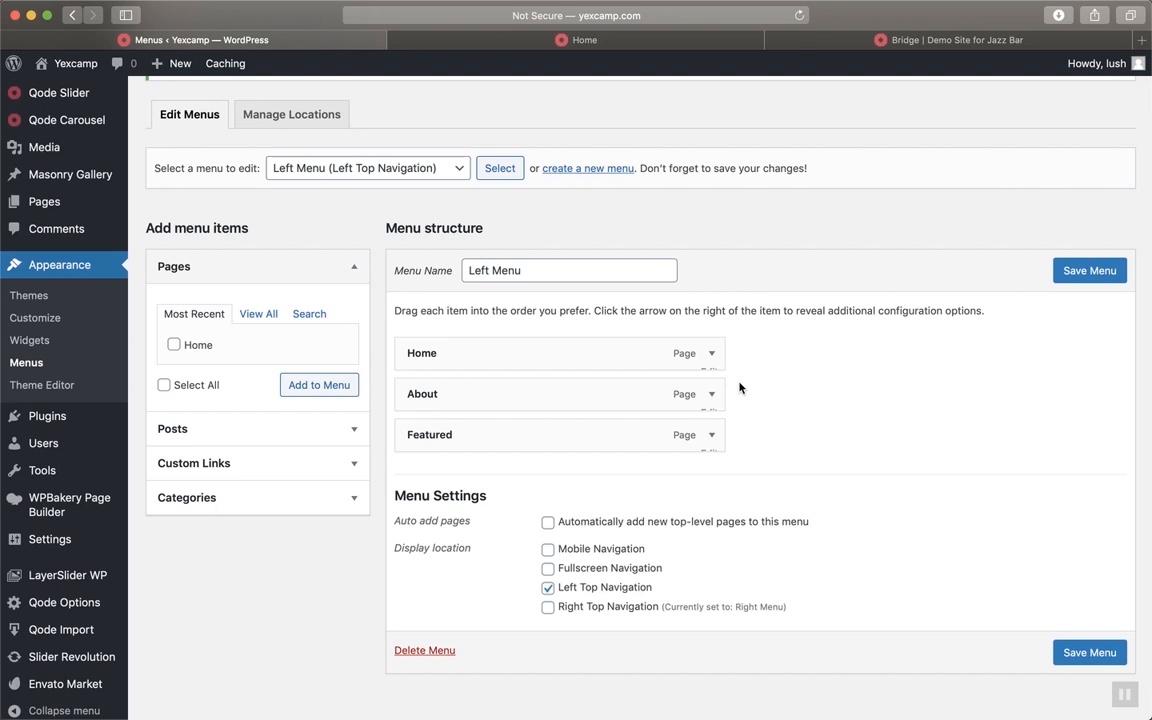
left_click(714, 353)
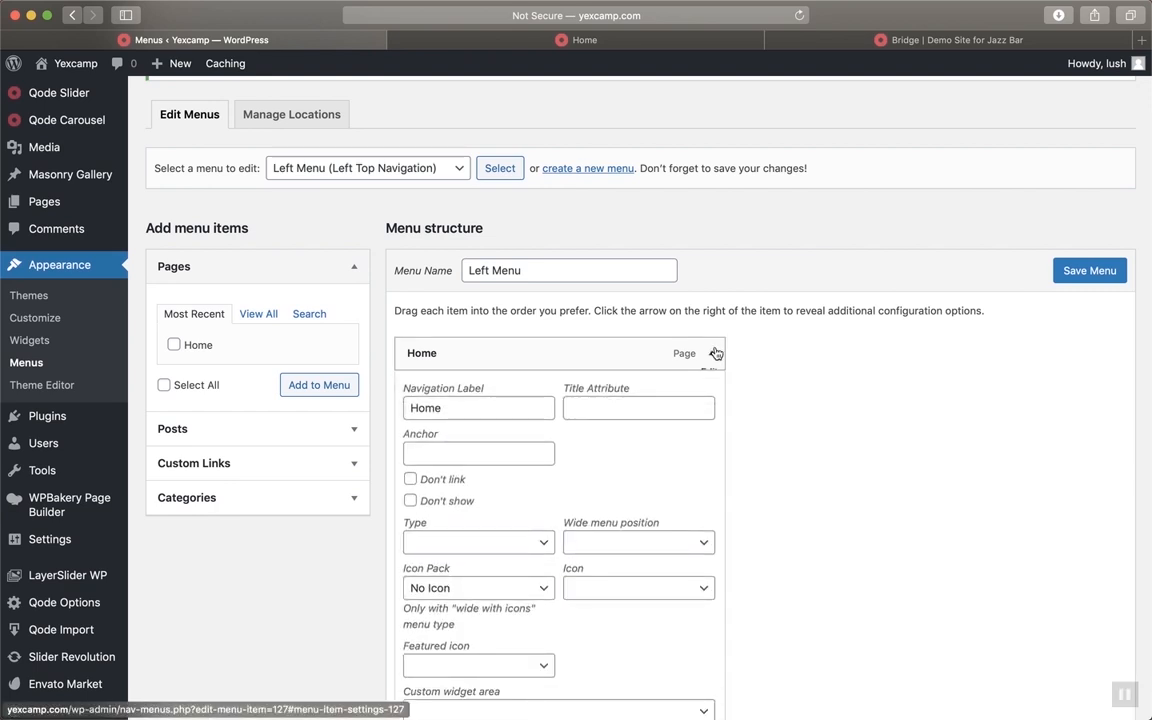
scroll(714, 353, "down", 3)
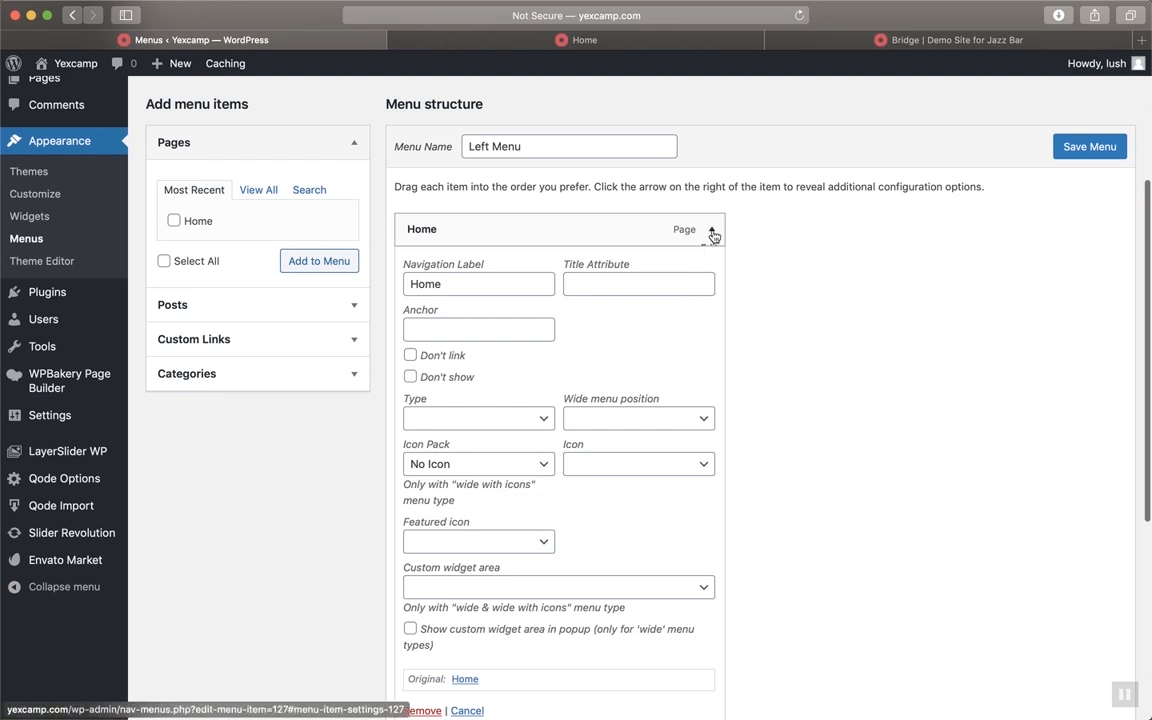
left_click(712, 232)
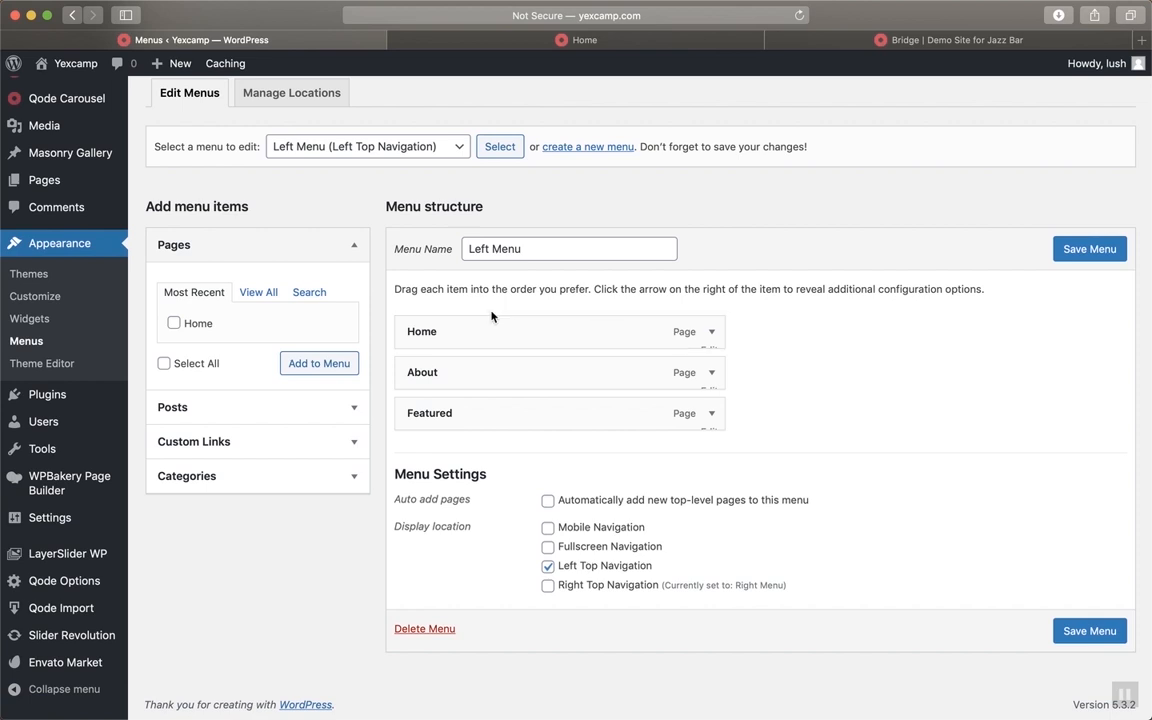
scroll(395, 313, "up", 3)
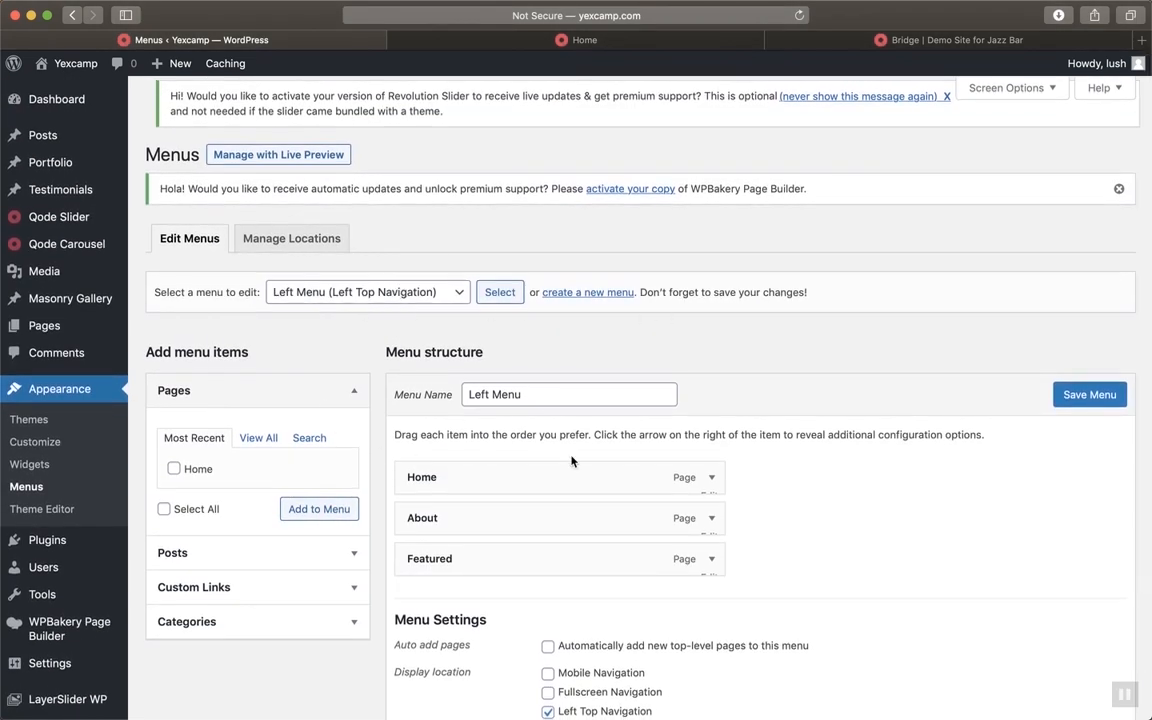
scroll(300, 400, "down", 1)
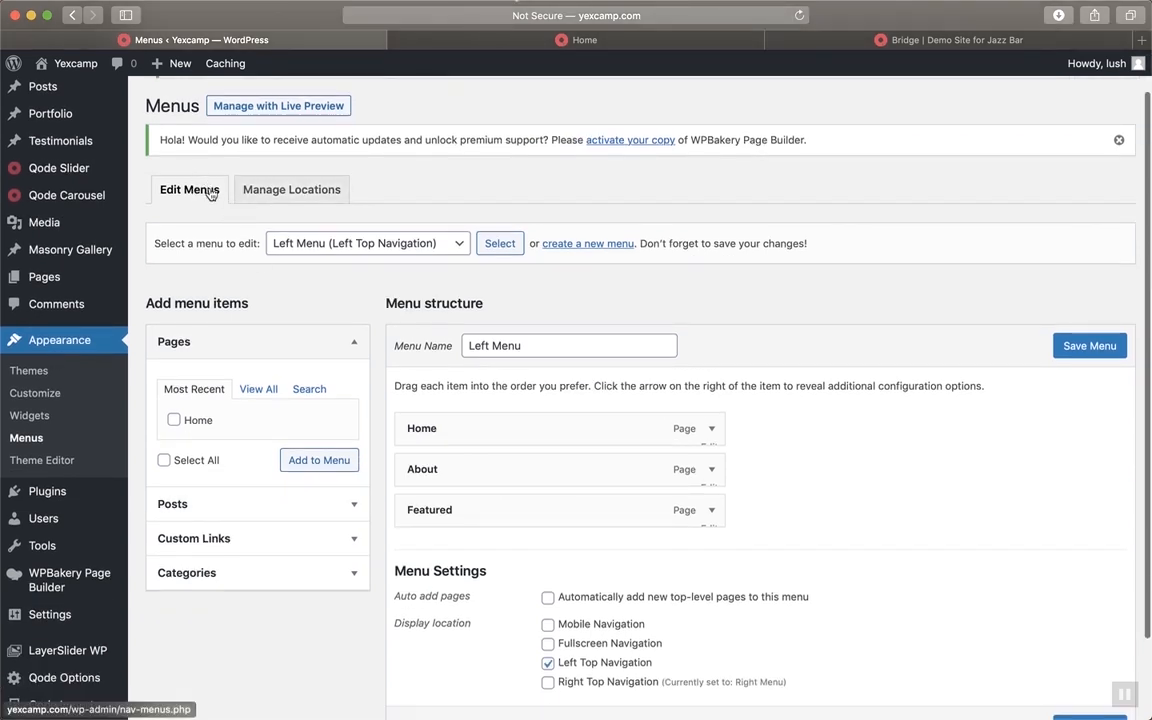
Open Manage Locations to see the menu assigned to each theme location
left_click(298, 190)
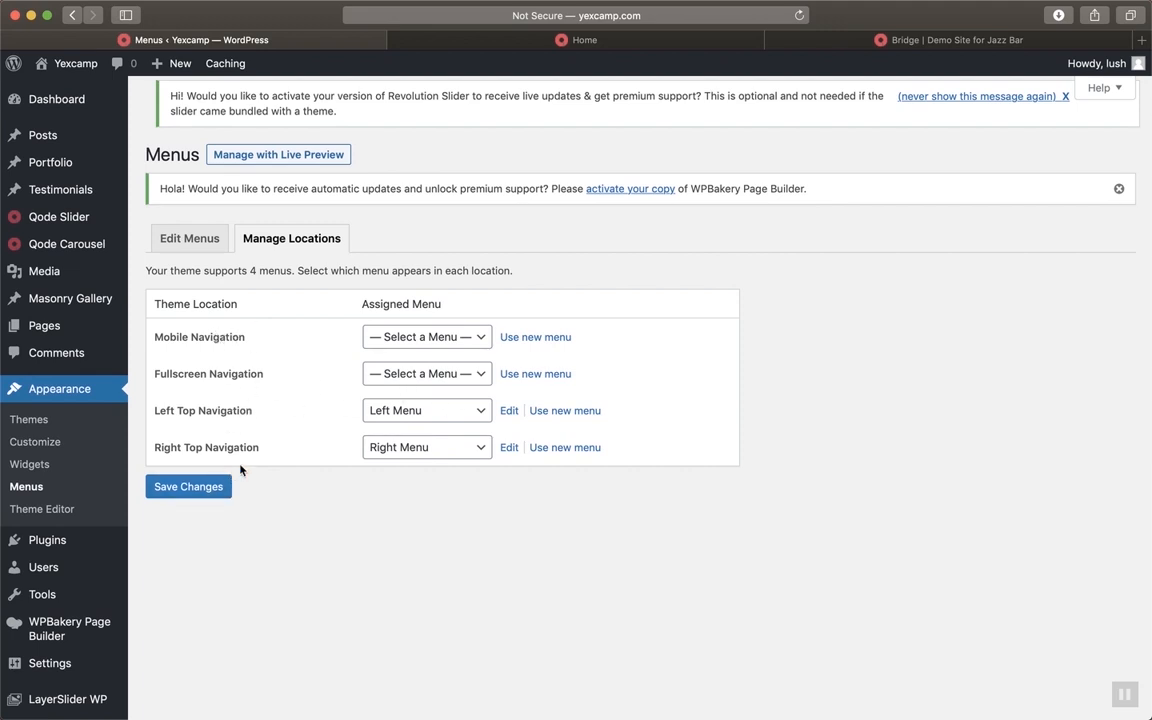
Return to Edit Menus and view all Pages and recent Posts available to add
left_click(201, 242)
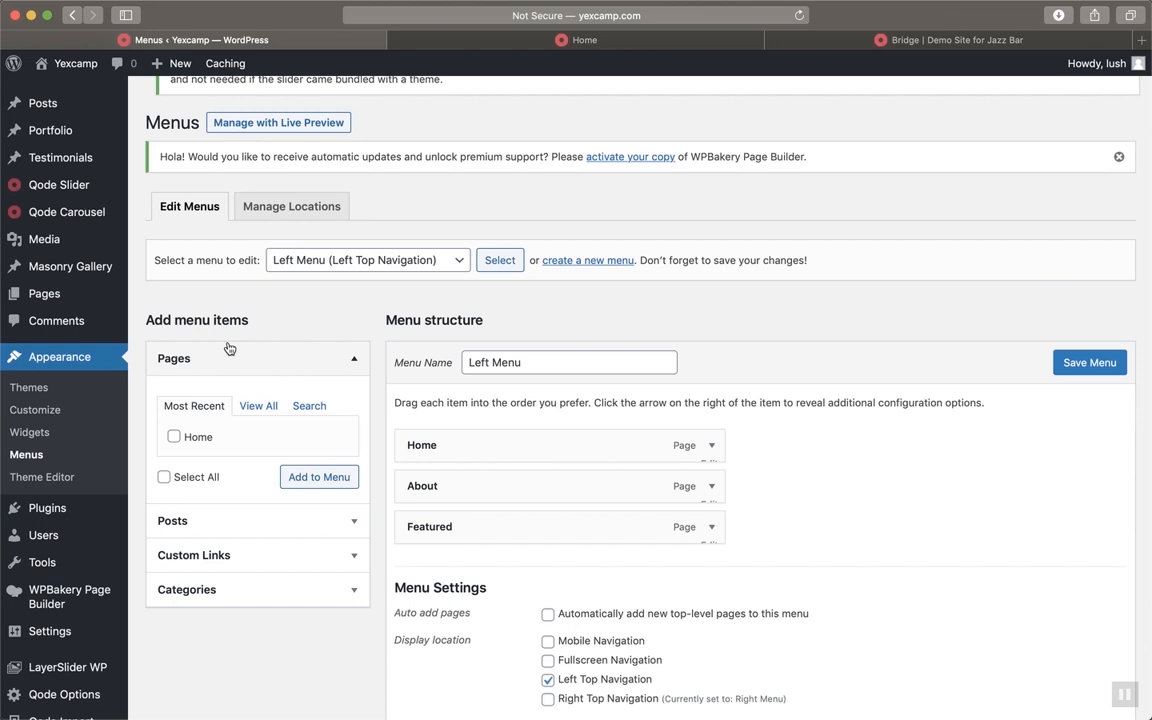
left_click(262, 408)
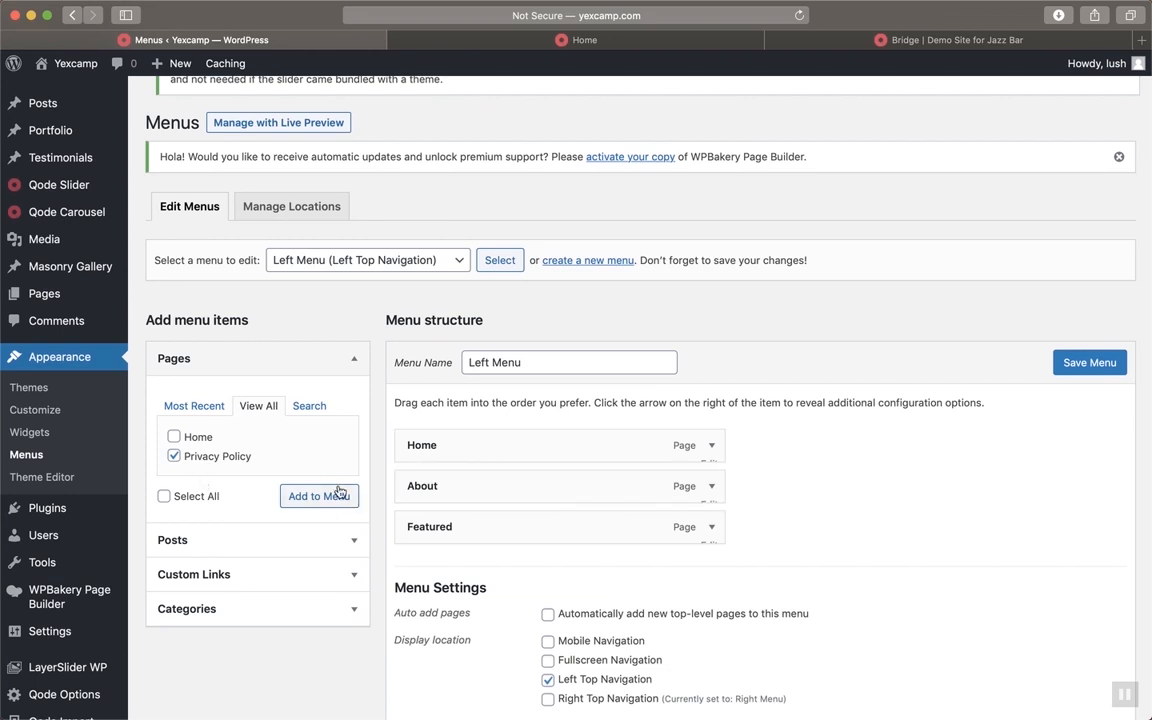
scroll(230, 470, "down", 3)
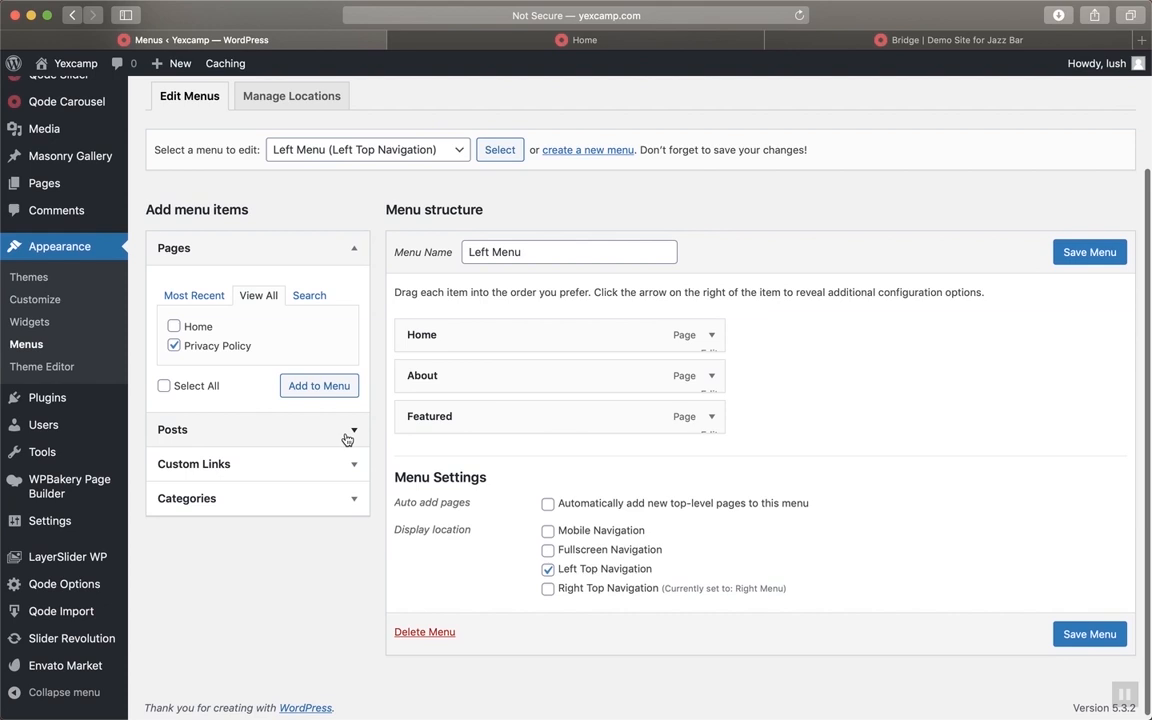
left_click(345, 436)
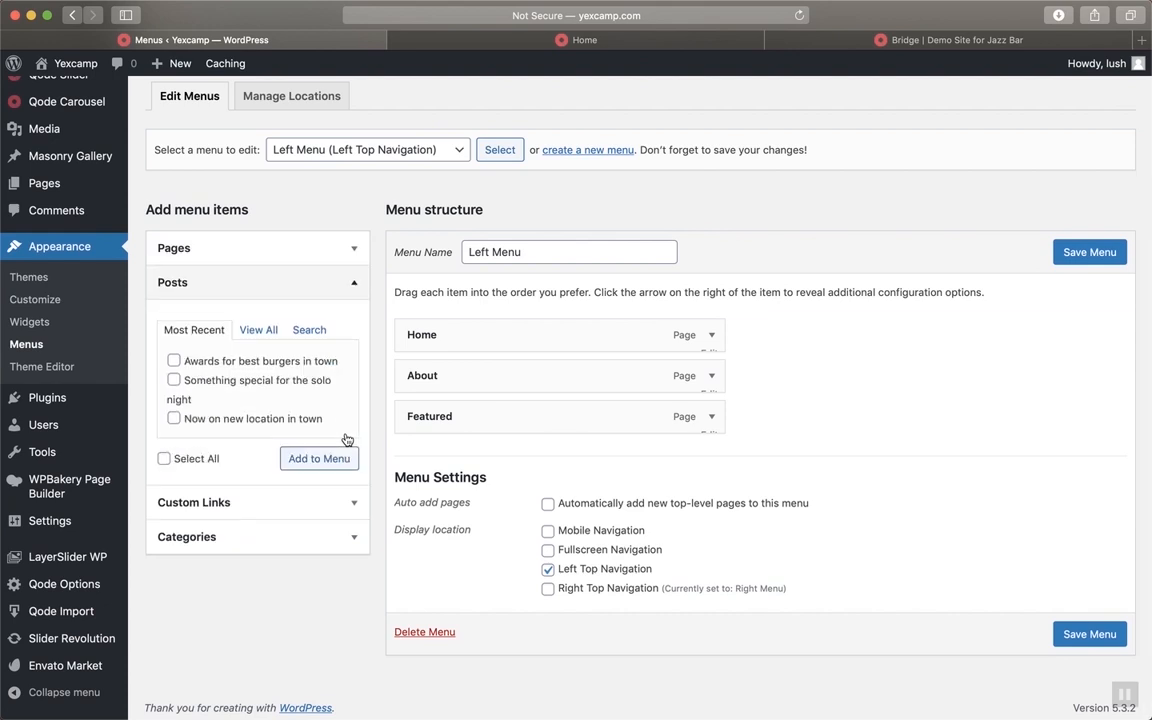
Expand Custom Links, try its URL and Link Text fields, and collapse it
left_click(355, 283)
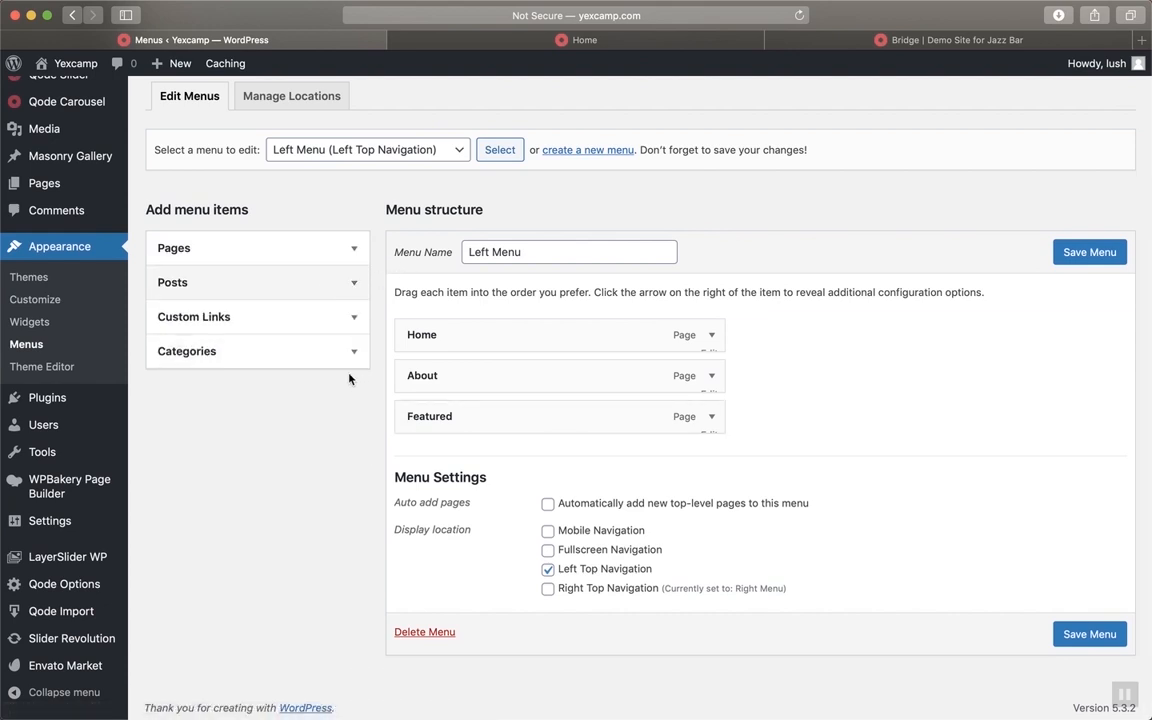
left_click(353, 330)
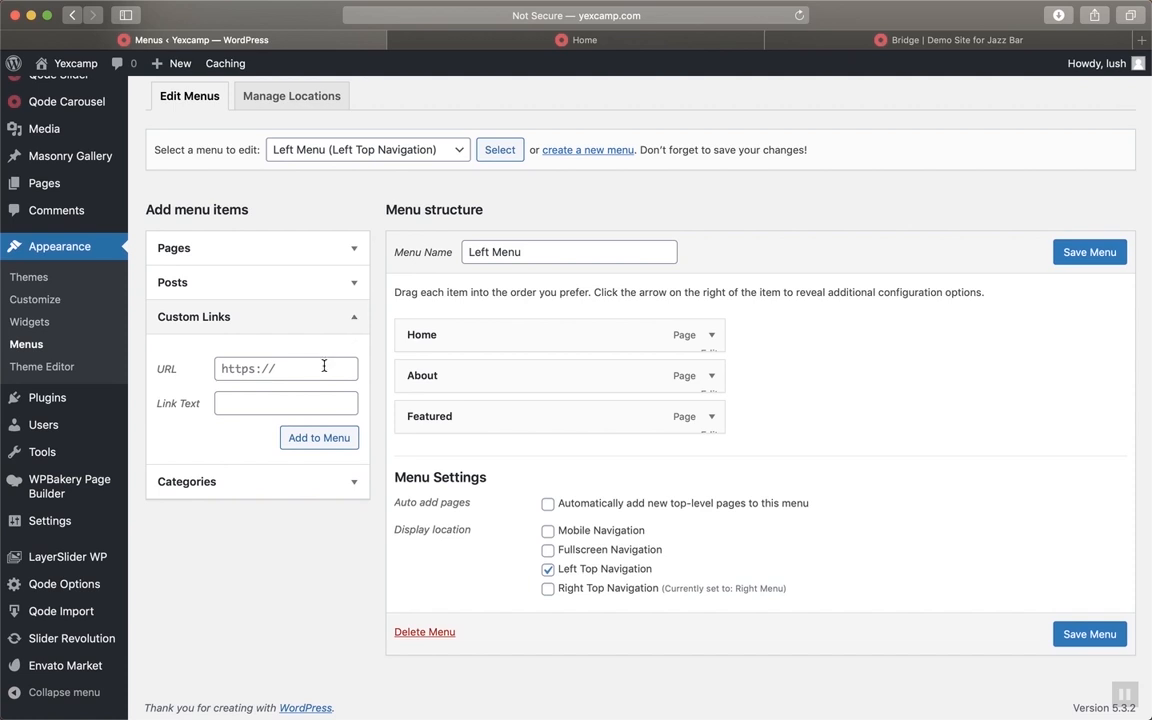
left_click(324, 366)
left_click(273, 407)
left_click(354, 317)
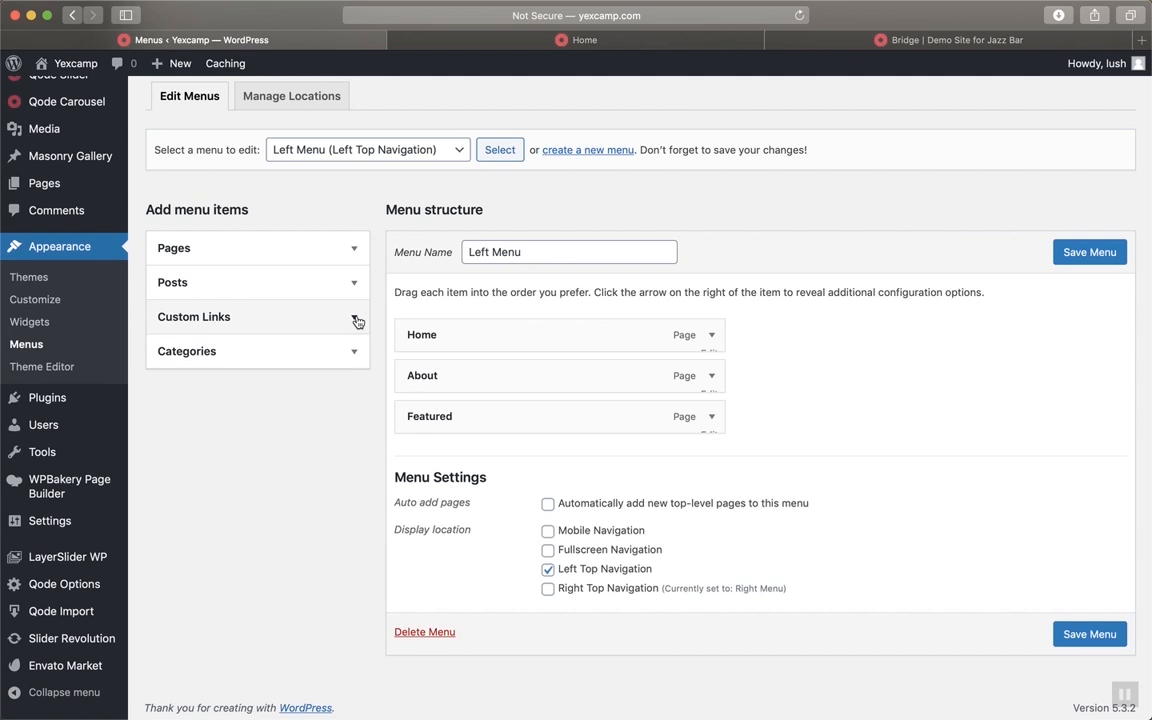
Expand the Categories panel and toggle the Custom Links and Categories panels closed
left_click(340, 352)
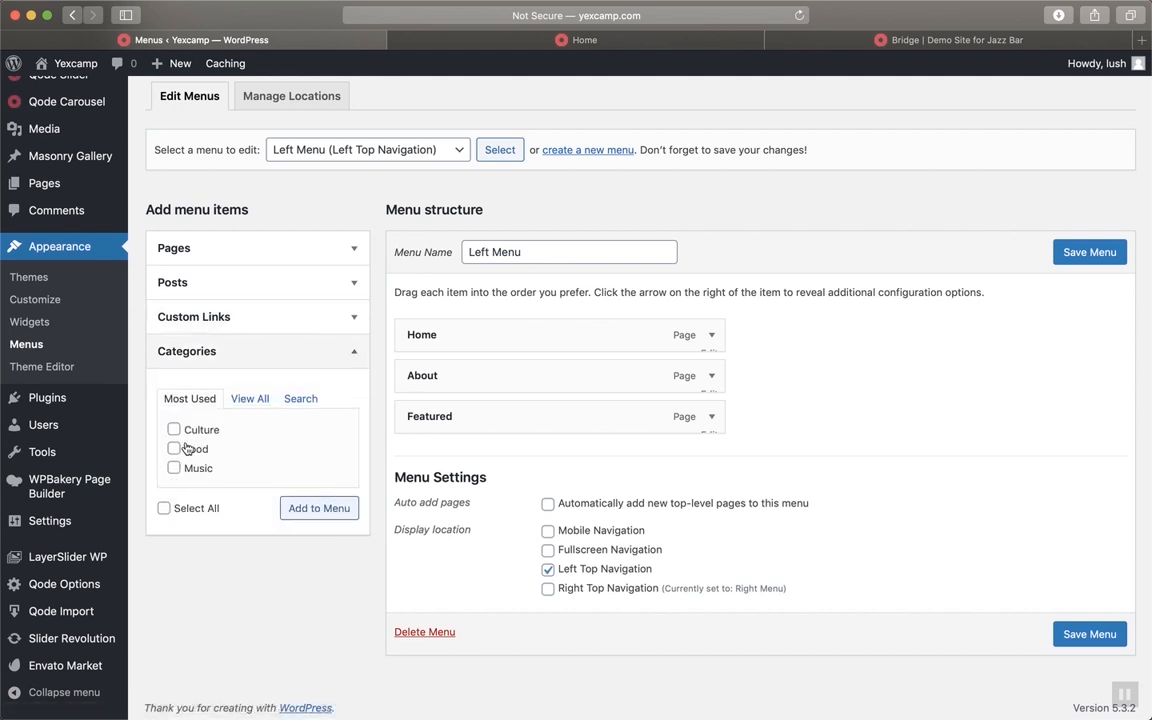
left_click(354, 352)
left_click(352, 316)
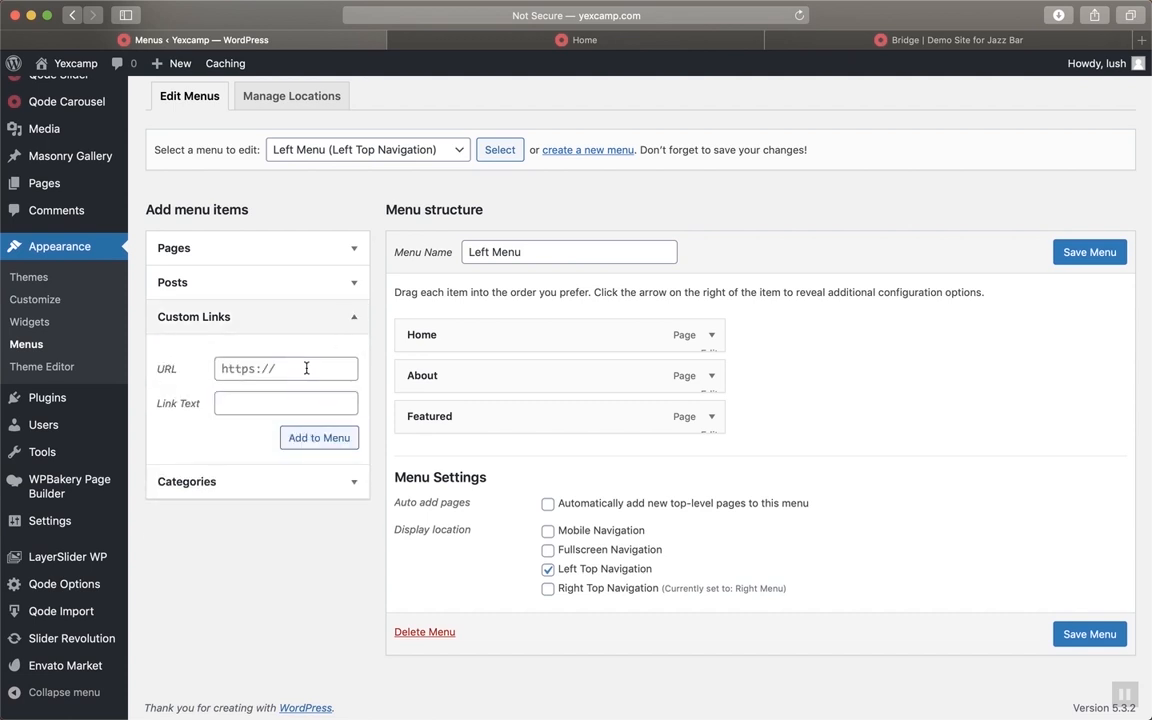
left_click(351, 323)
left_click(355, 358)
left_click(355, 358)
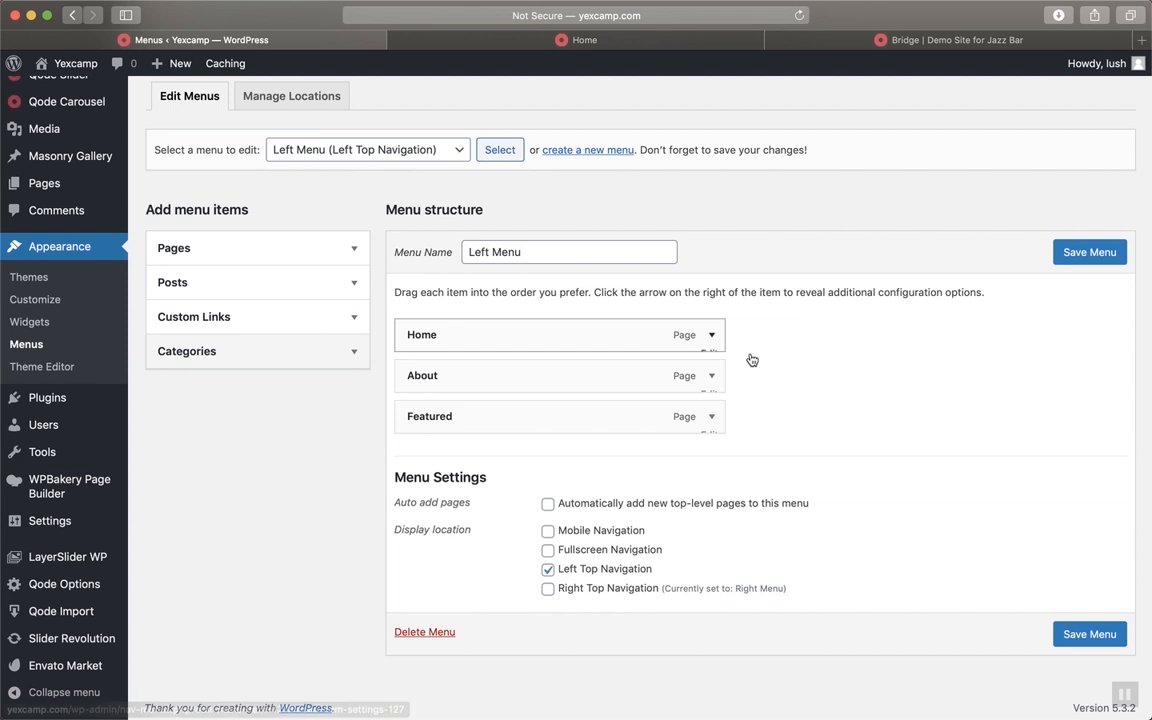
scroll(751, 360, "up", 3)
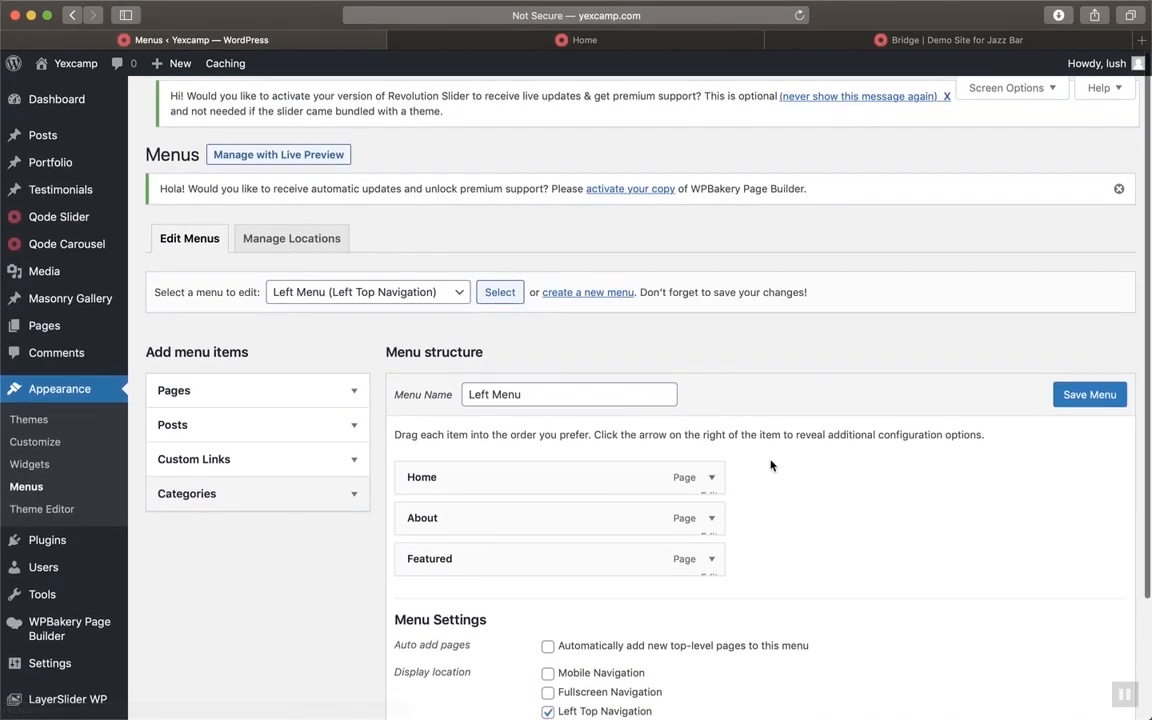
scroll(771, 465, "down", 3)
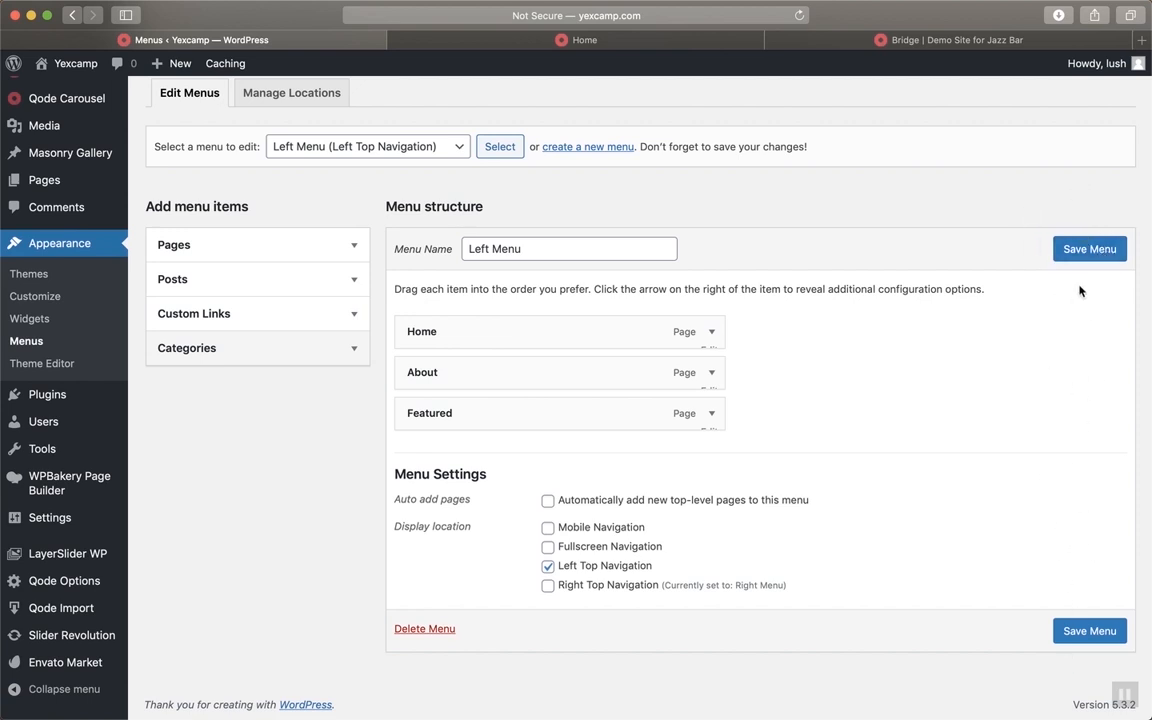
Inspect the Home and About items, then remove Featured from the Left Menu
scroll(769, 396, "up", 2)
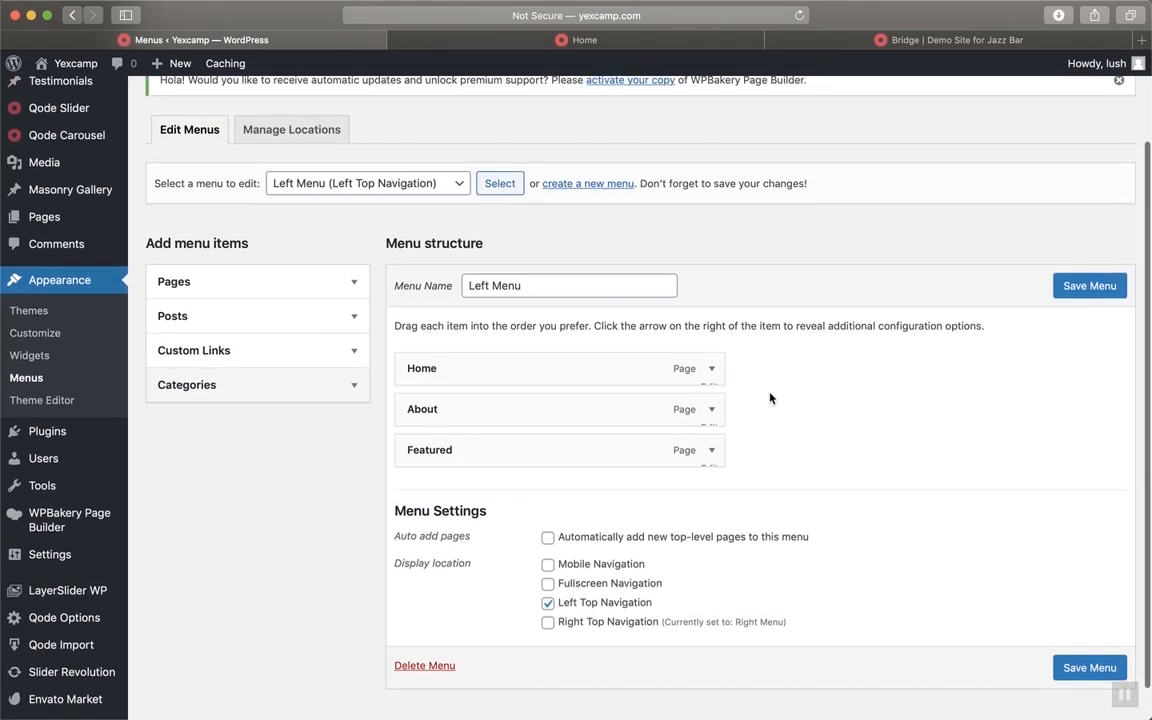
left_click(712, 369)
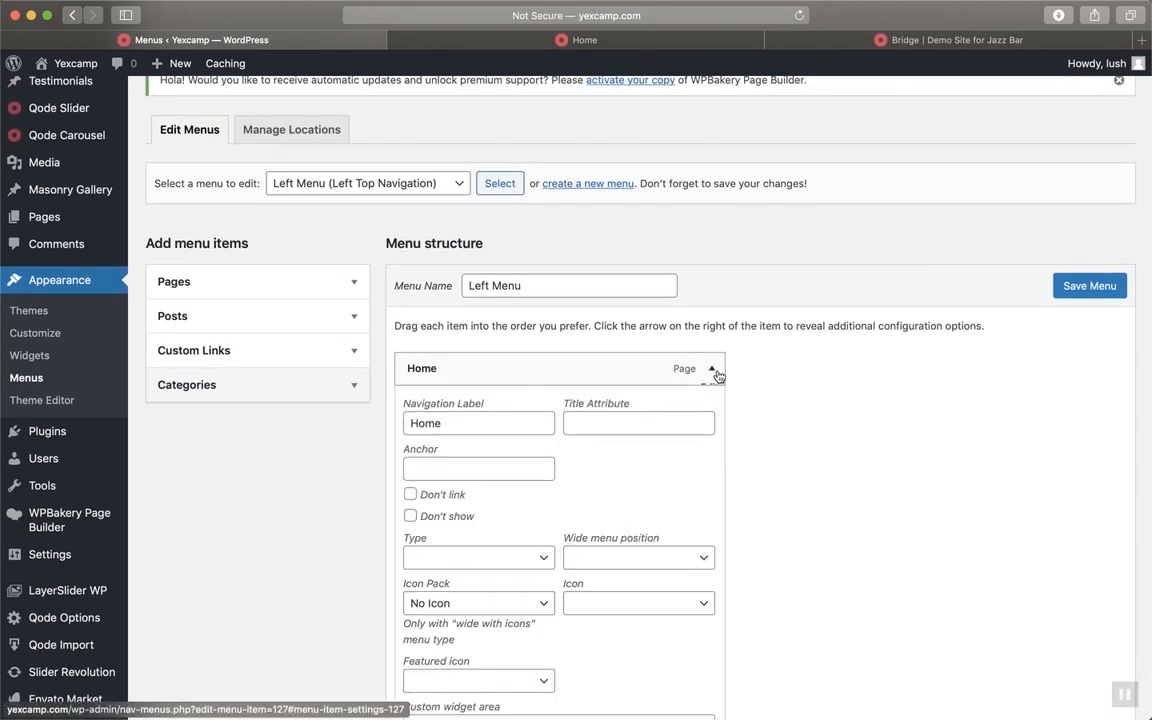
left_click(712, 369)
left_click(712, 412)
scroll(712, 414, "down", 5)
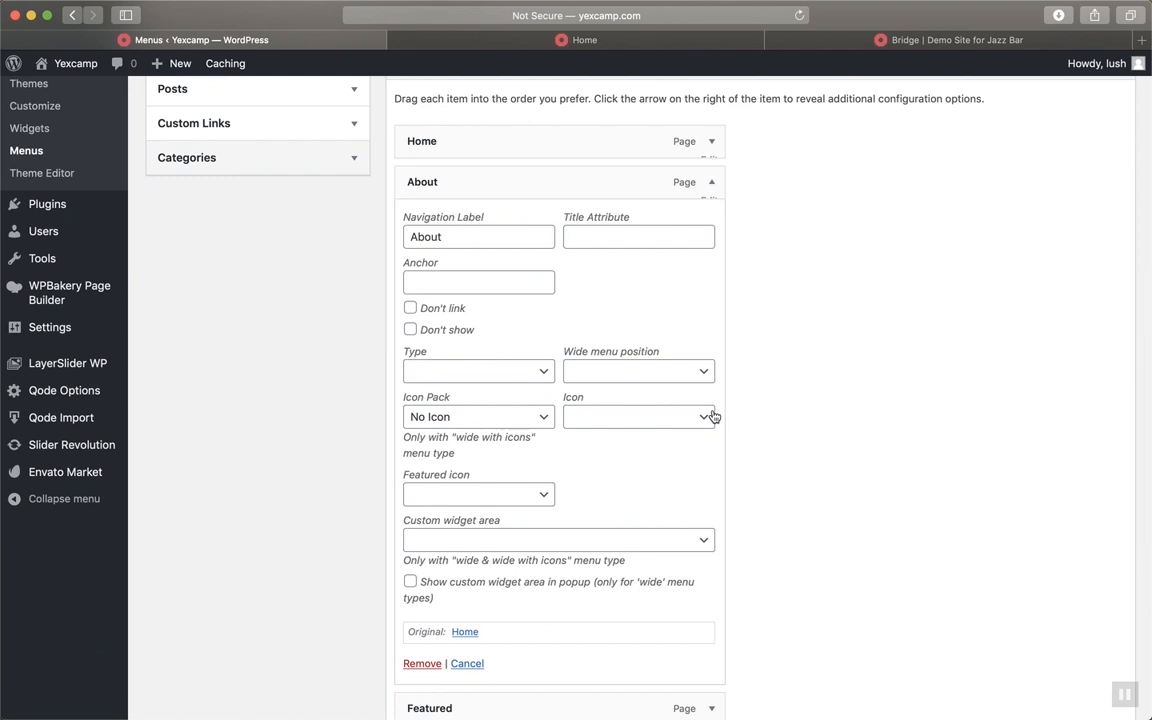
left_click(712, 182)
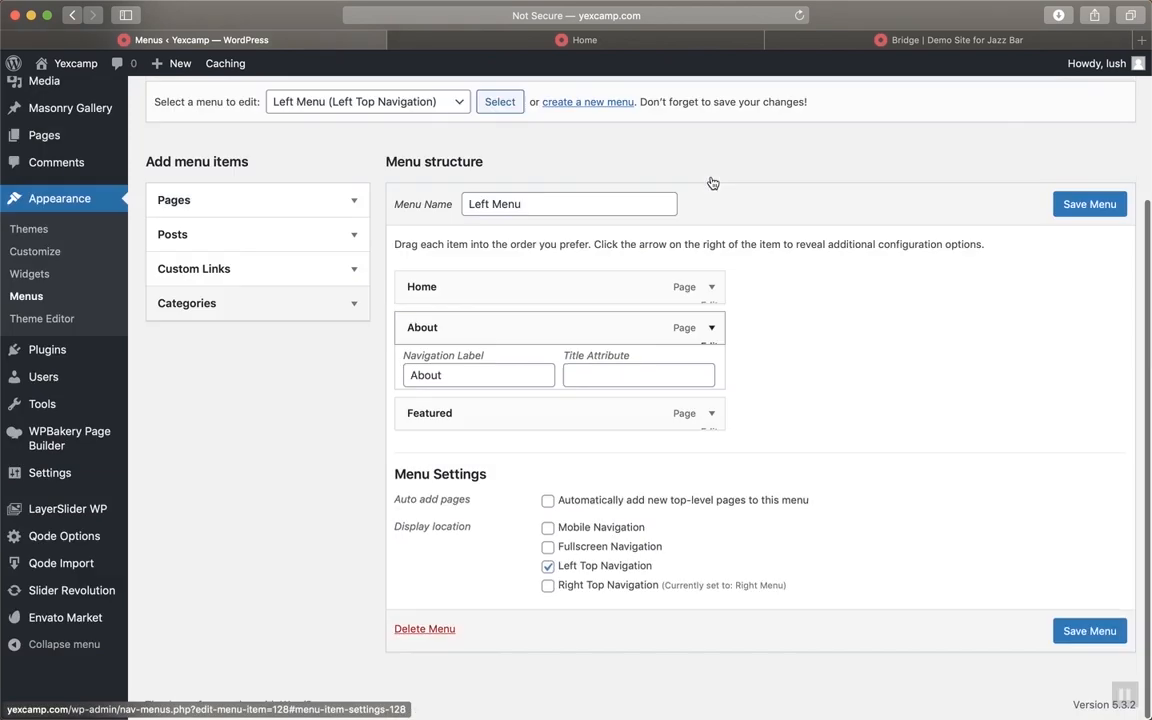
left_click(710, 420)
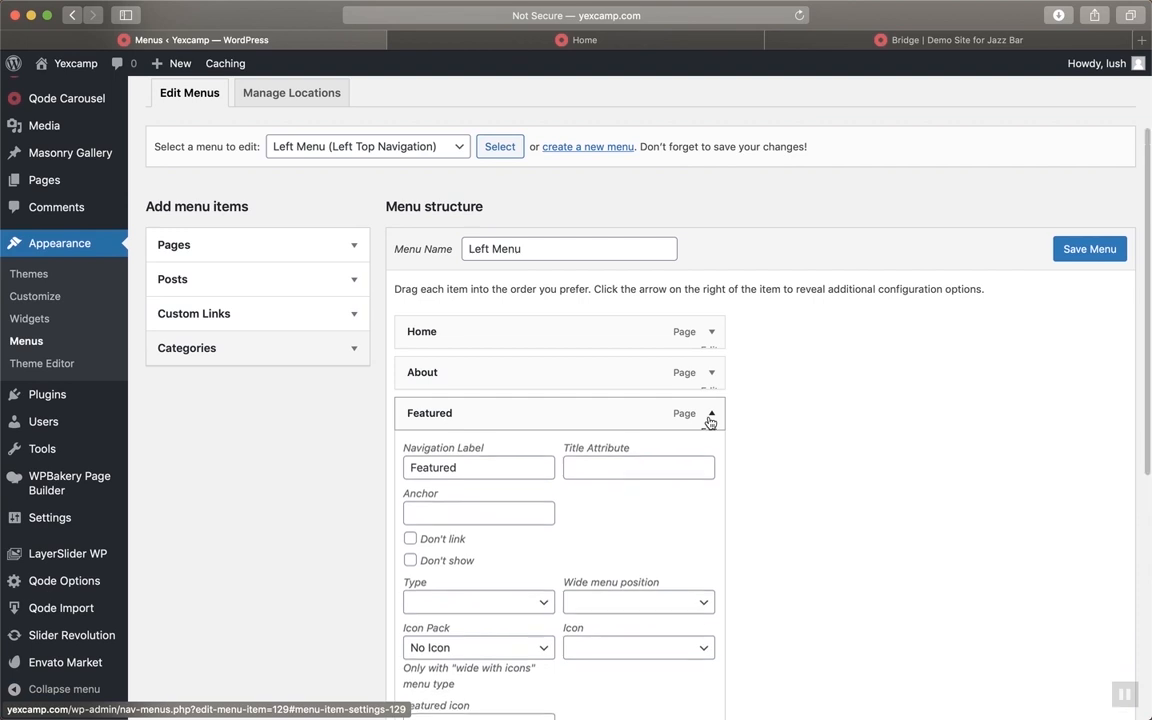
left_click(710, 422)
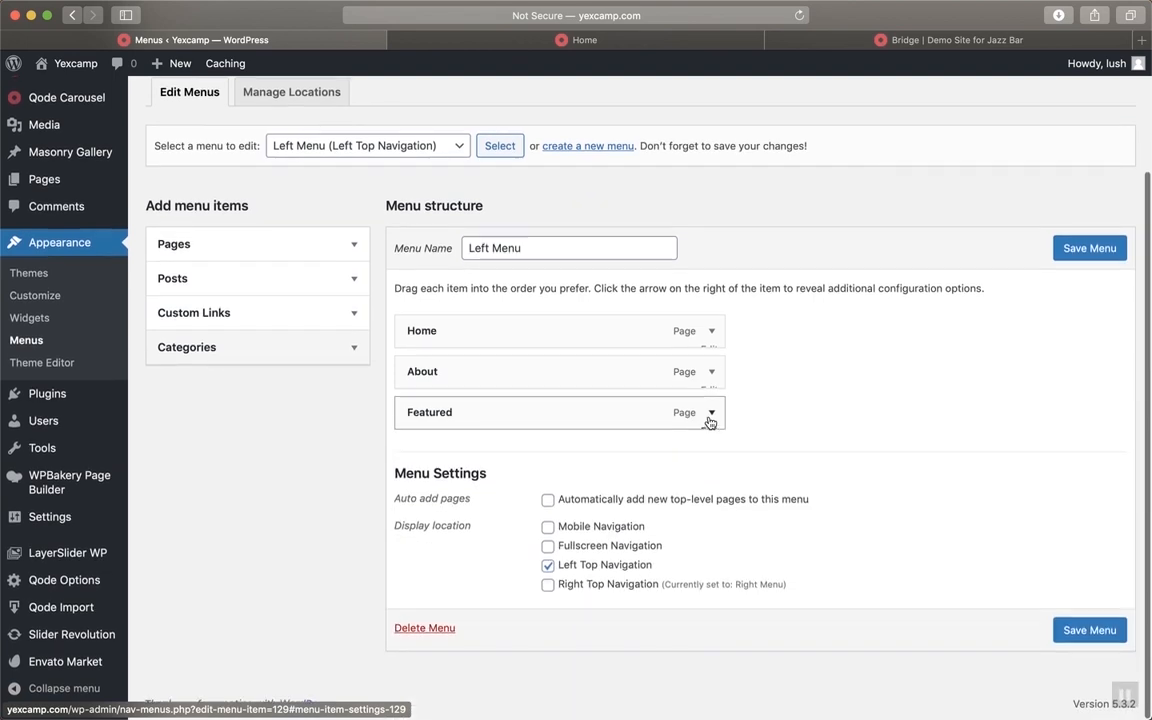
left_click(710, 422)
scroll(710, 422, "down", 5)
scroll(710, 422, "down", 1)
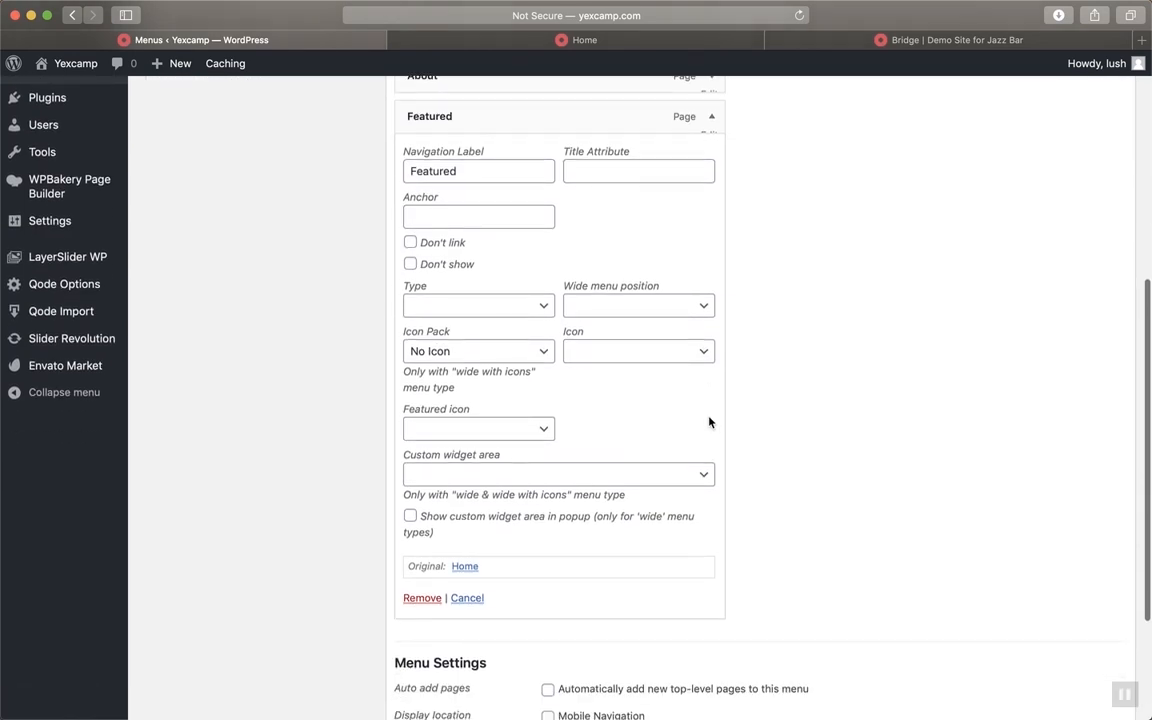
left_click(420, 597)
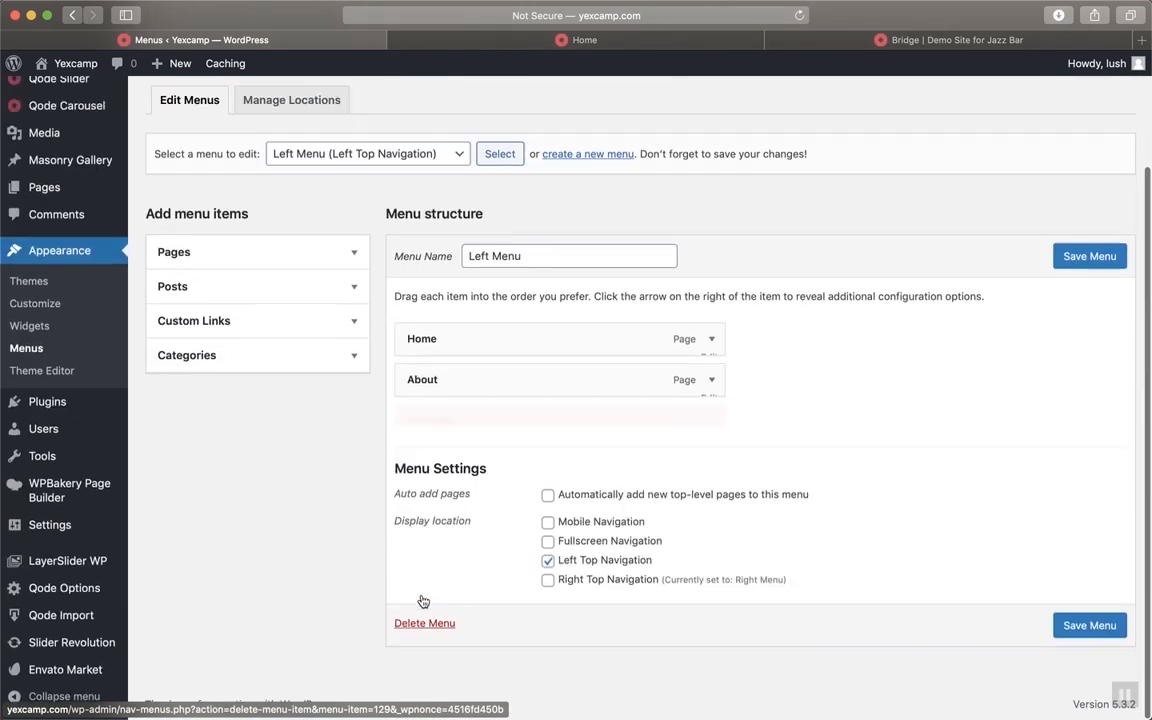
scroll(657, 430, "up", 1)
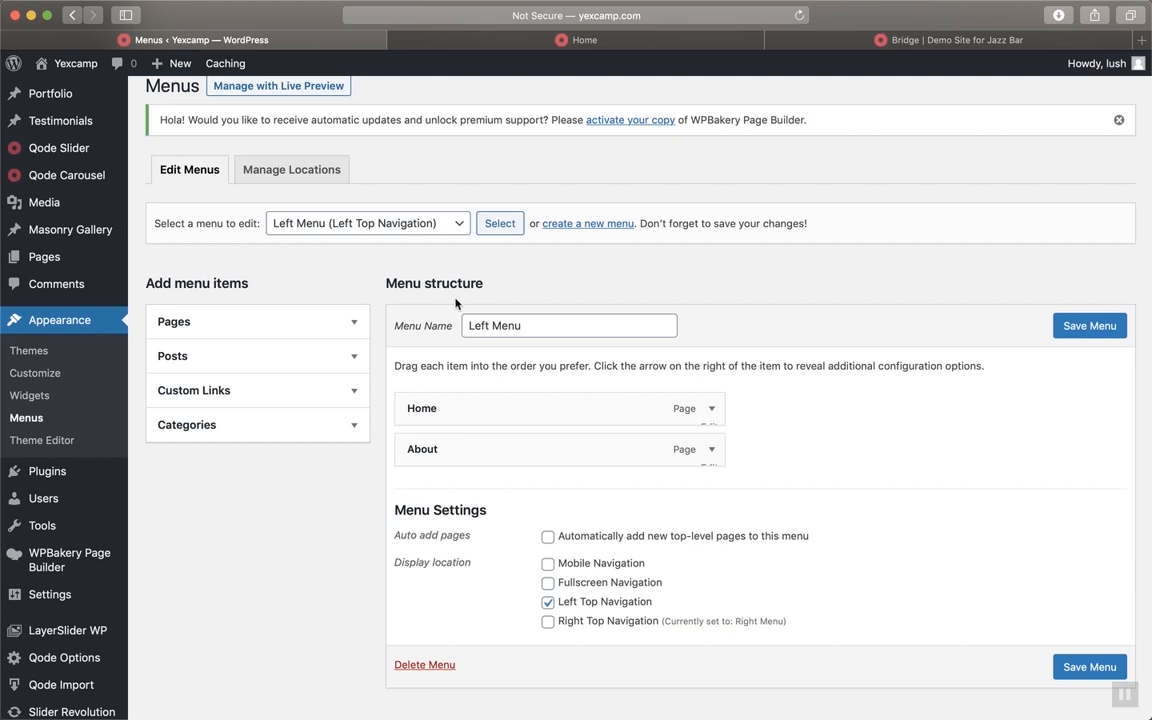
Rename the About item to 'About Us' and save the Left Menu
left_click(459, 230)
left_click(807, 388)
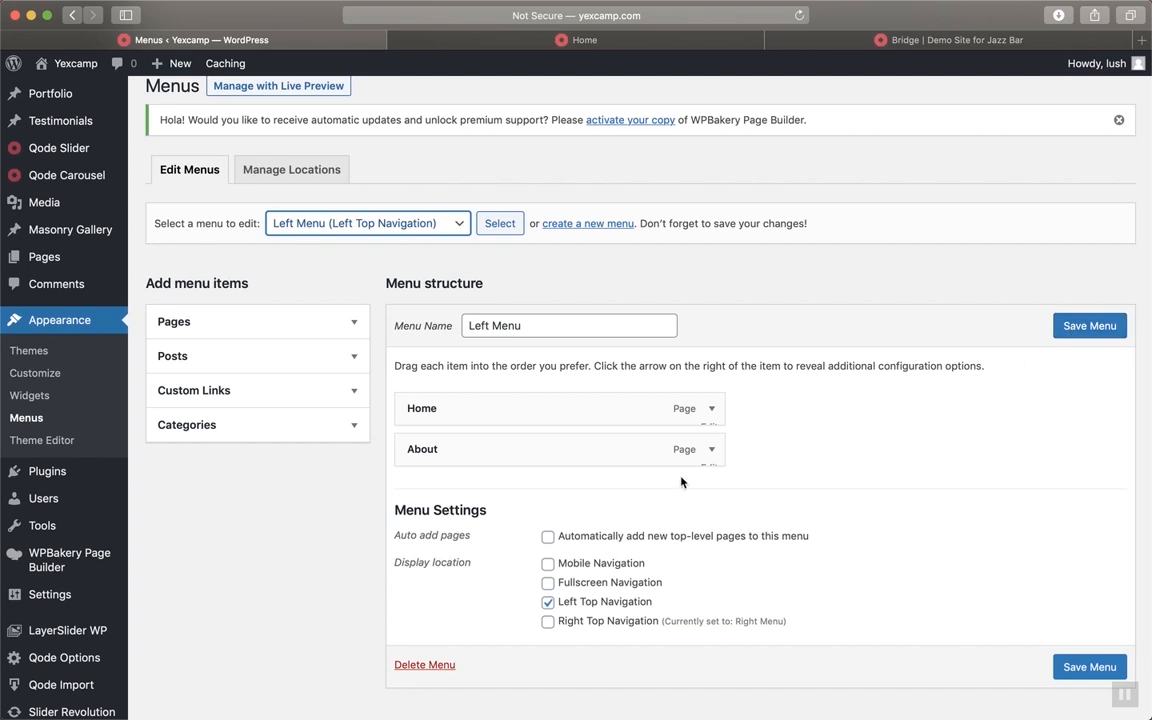
left_click(711, 450)
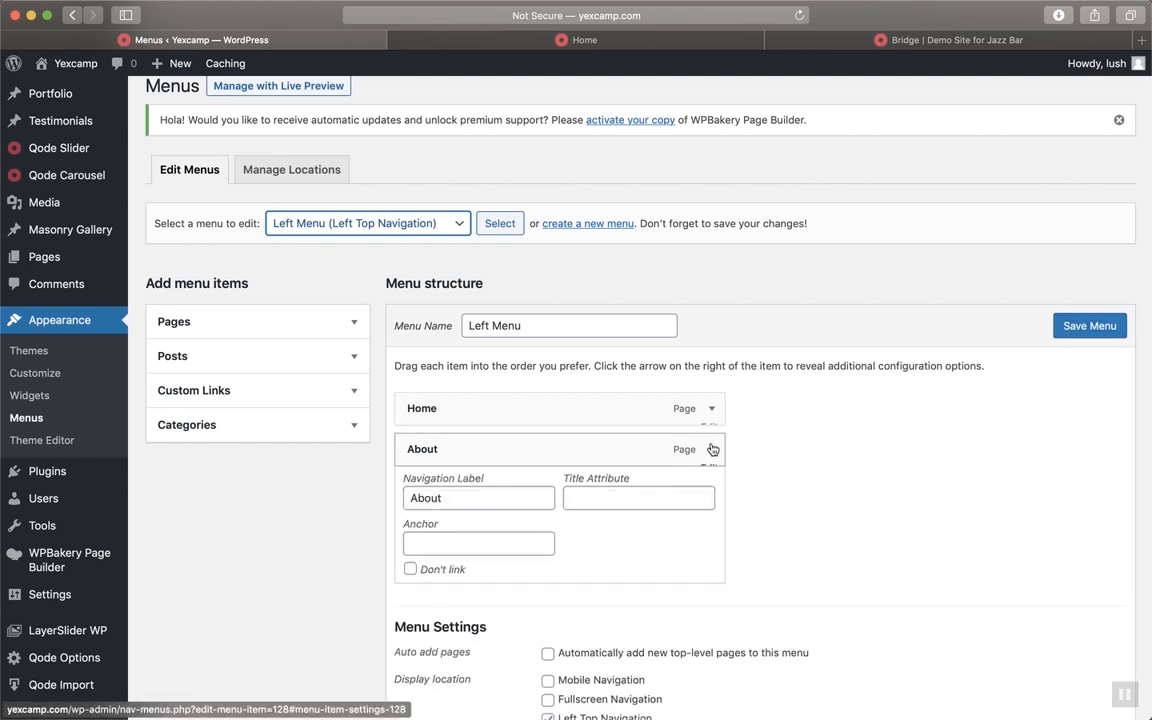
left_click(505, 503)
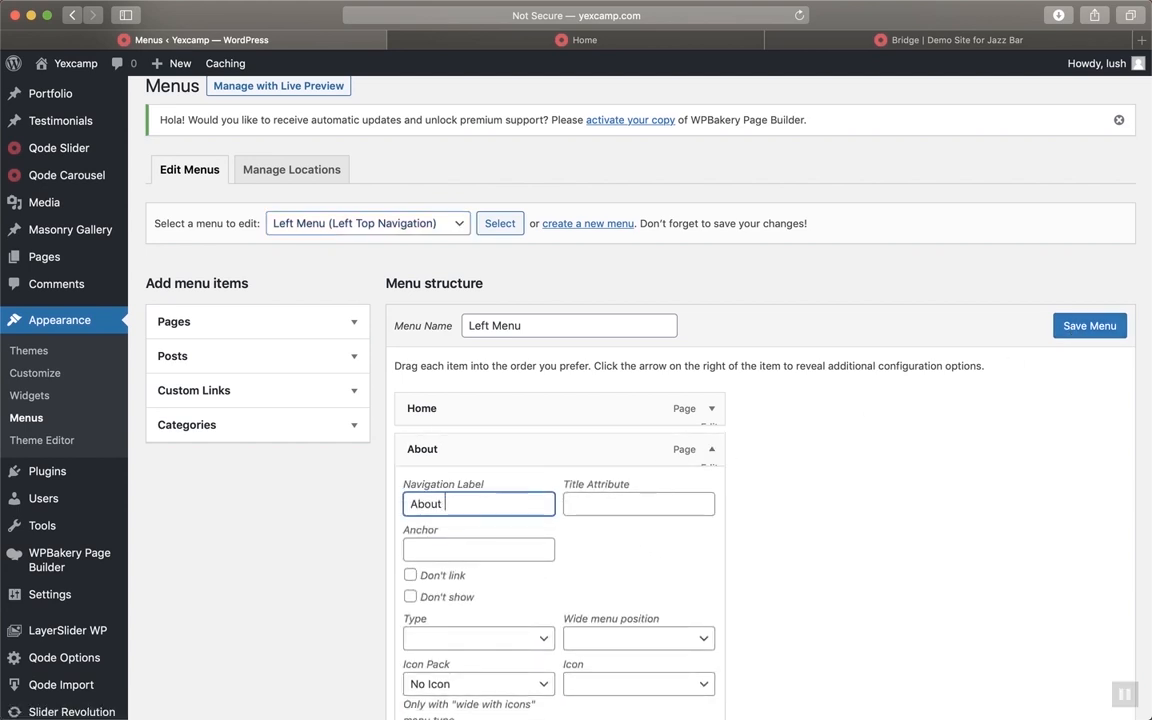
type("Us")
left_click(1073, 323)
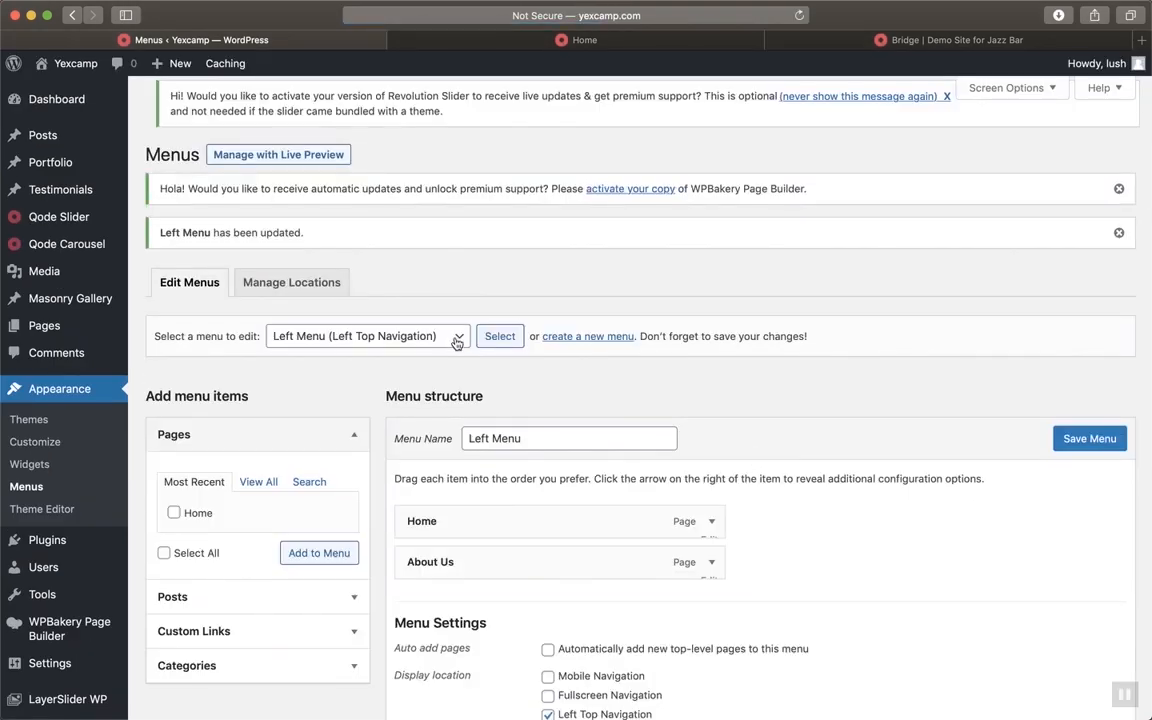
left_click(456, 340)
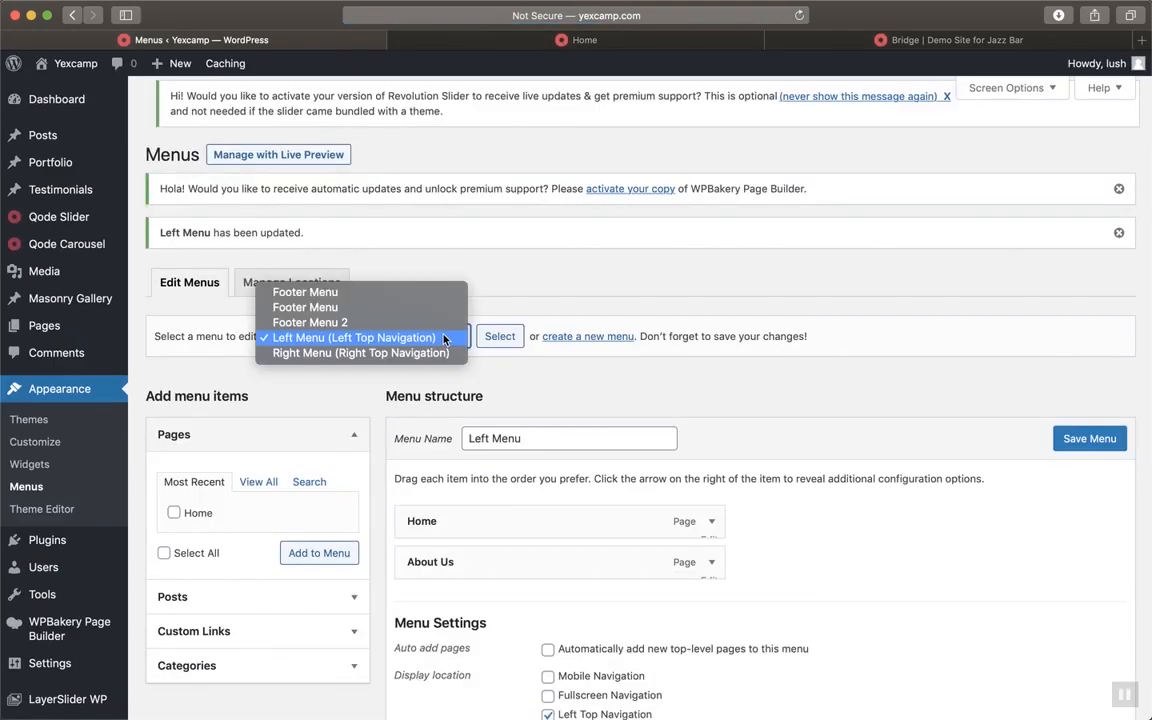
Load the Right Menu and rename its Blog item to Events
left_click(418, 352)
left_click(501, 336)
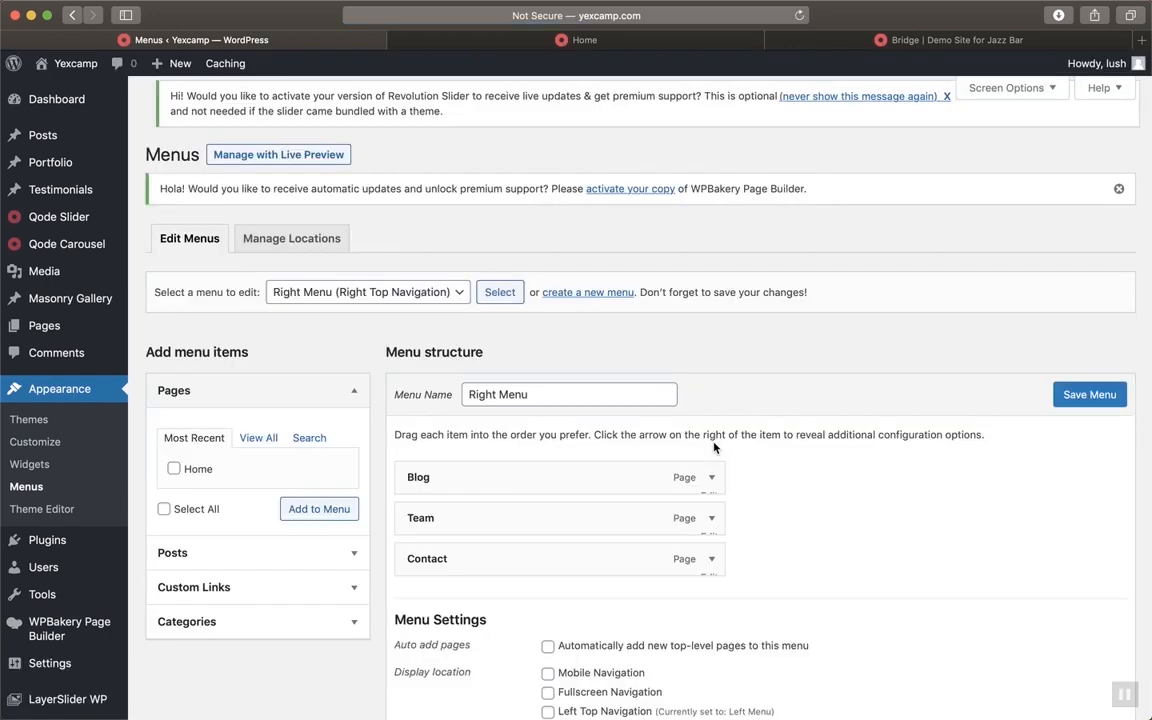
left_click(711, 487)
scroll(711, 487, "down", 3)
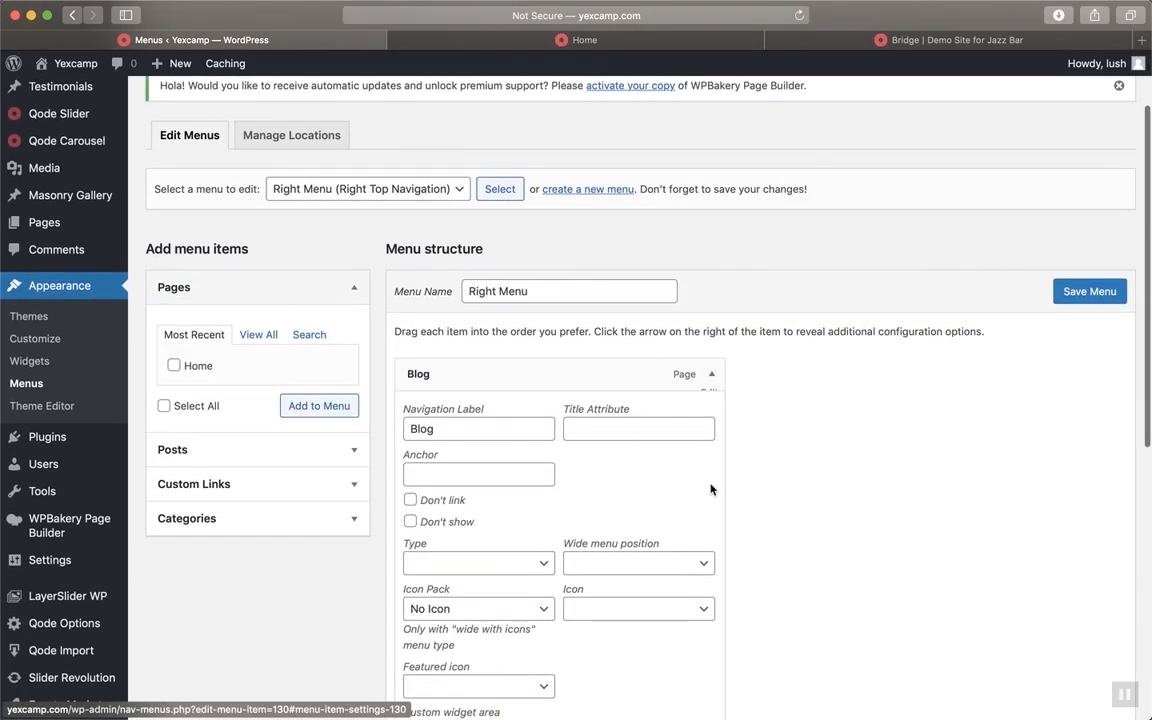
left_click(469, 428)
double_click(469, 428)
type("Events")
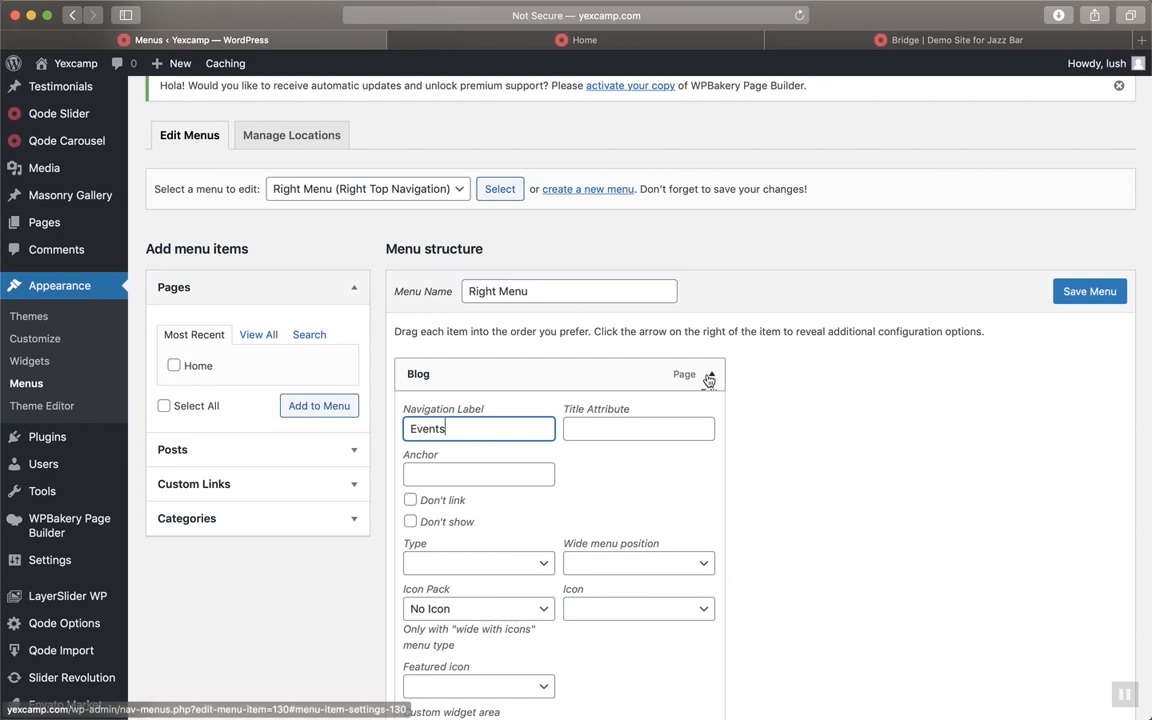
left_click(711, 374)
left_click(711, 374)
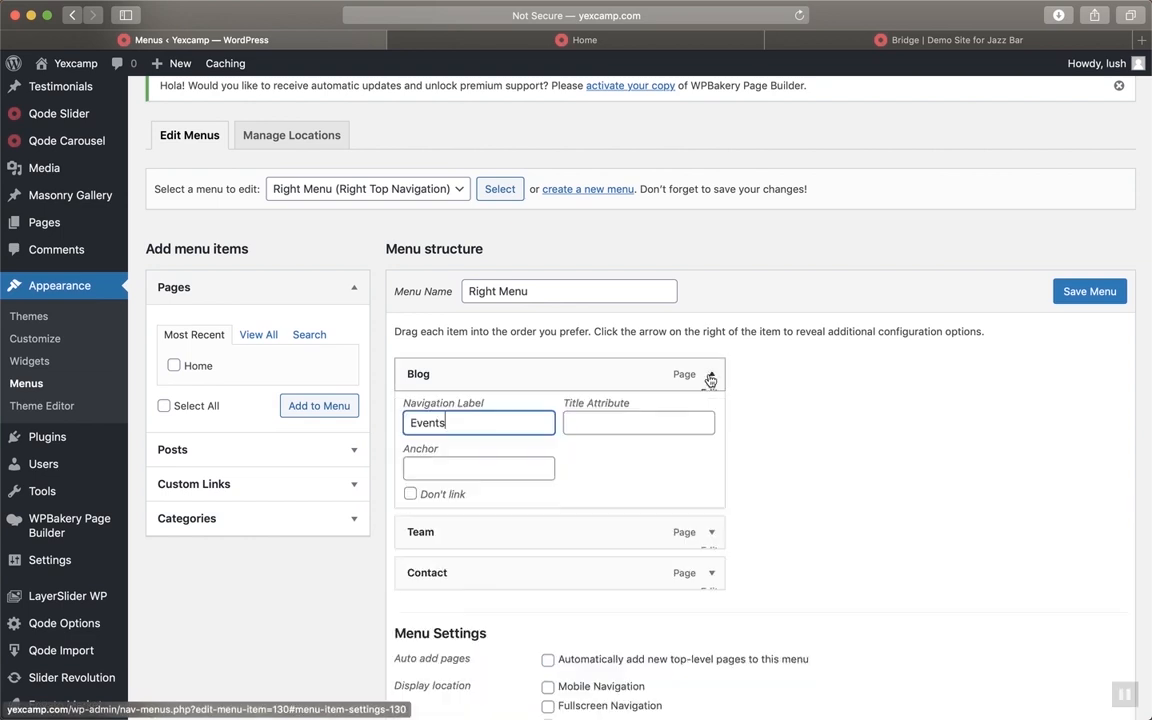
scroll(700, 440, "down", 5)
scroll(700, 462, "up", 1)
left_click(761, 431)
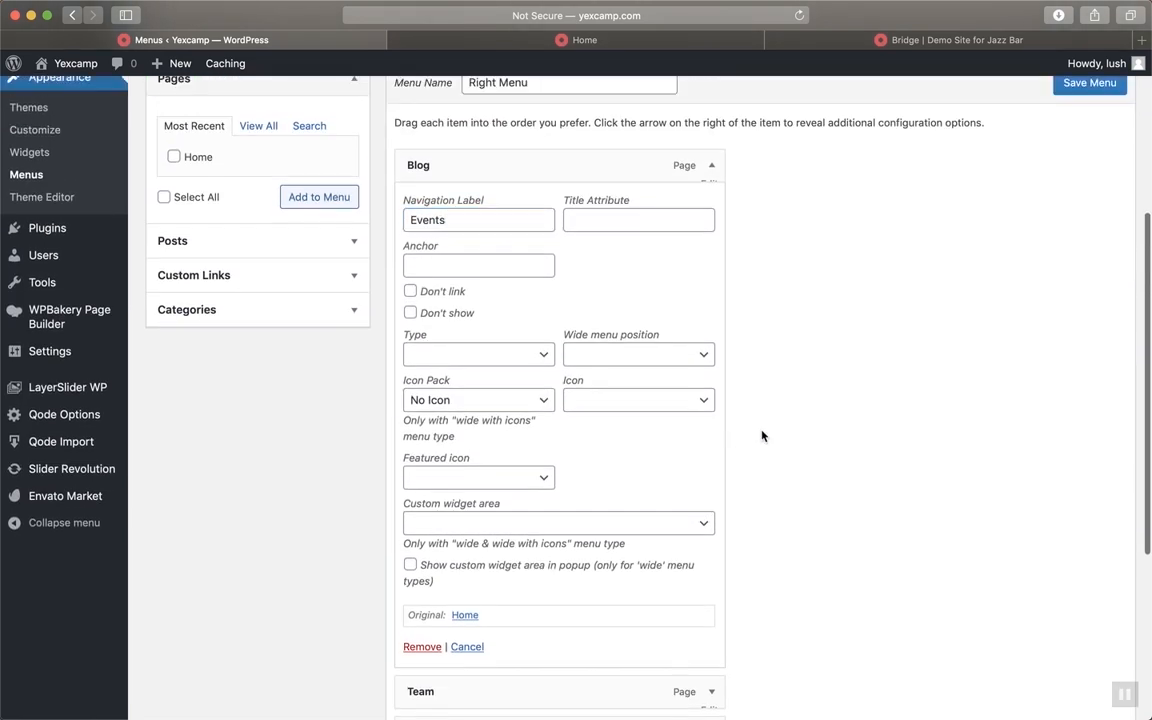
left_click(712, 170)
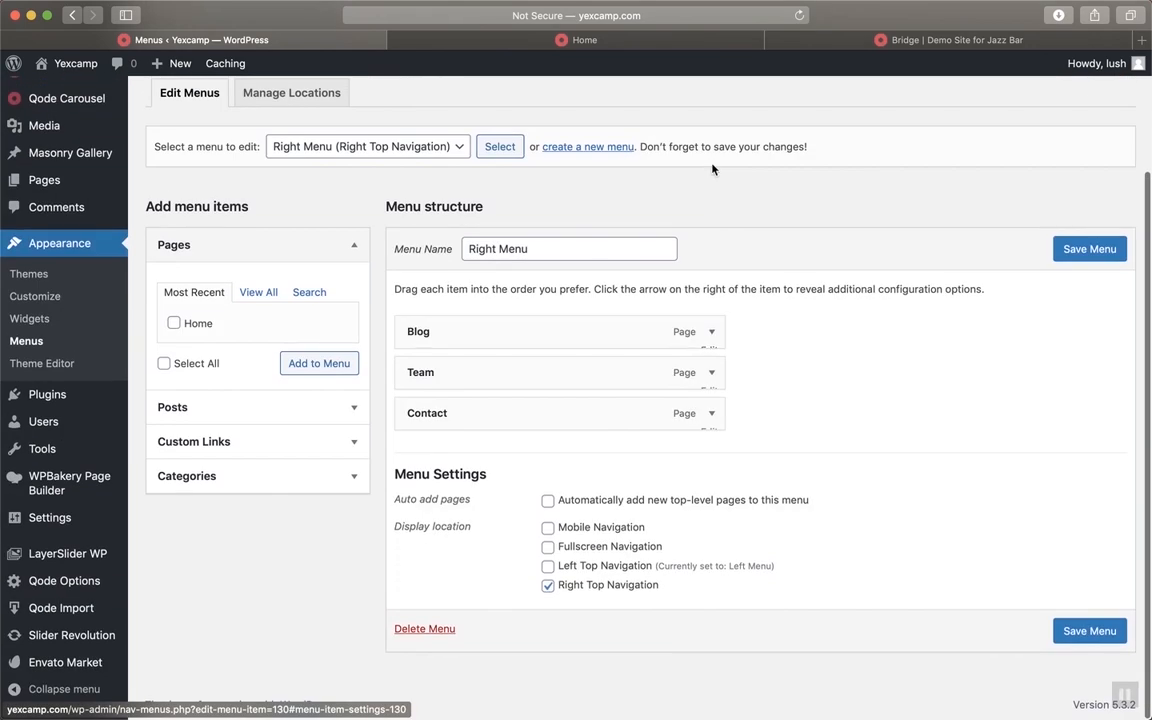
Rename the Team item's navigation label to Gallery
left_click(714, 384)
left_click(463, 422)
double_click(463, 422)
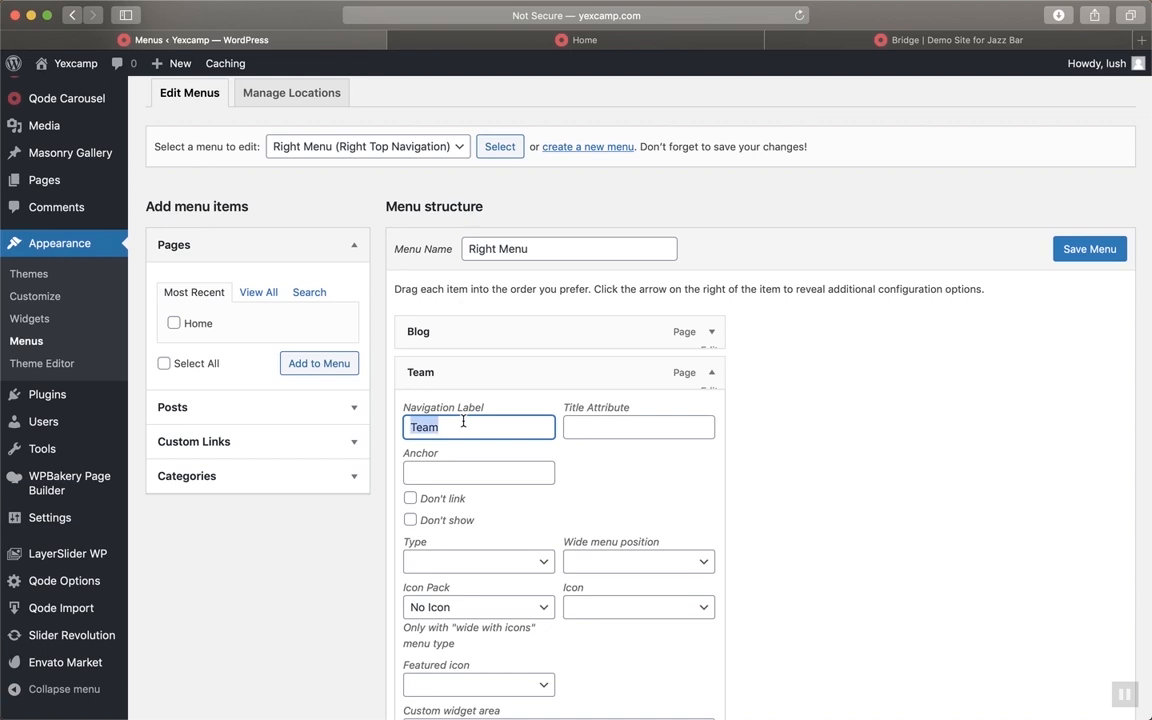
type("Gallery")
left_click(713, 374)
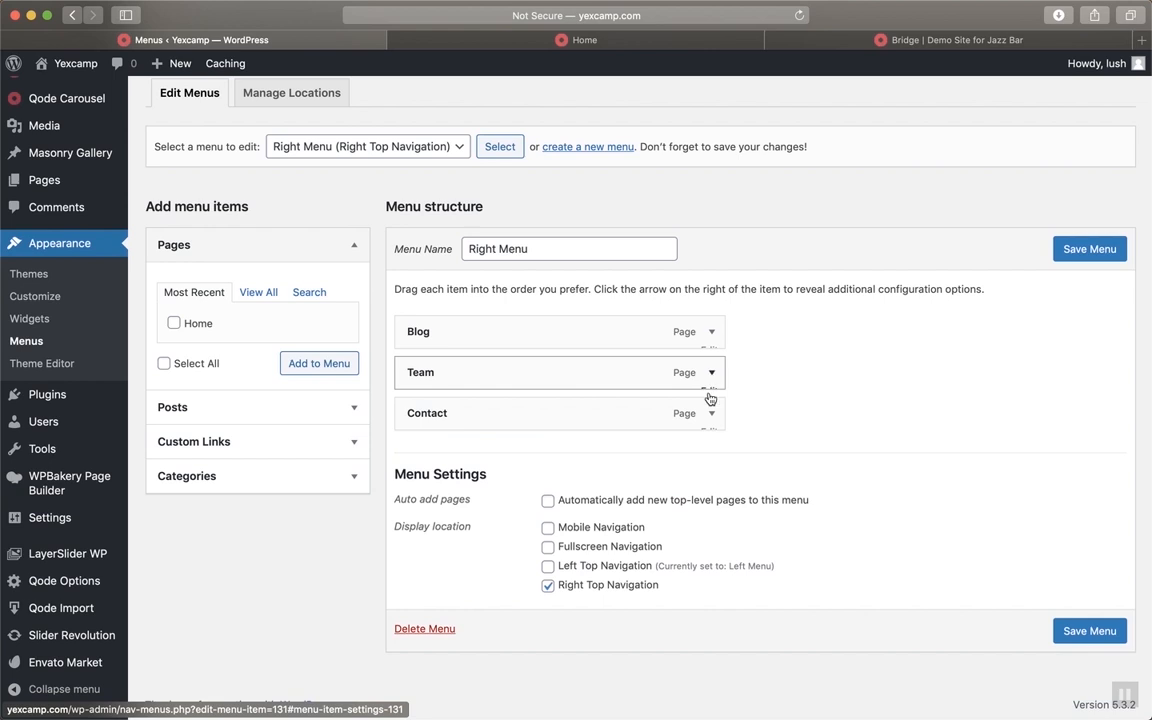
Rename the Contact item to Donate and save the Right Menu
left_click(711, 414)
left_click(481, 472)
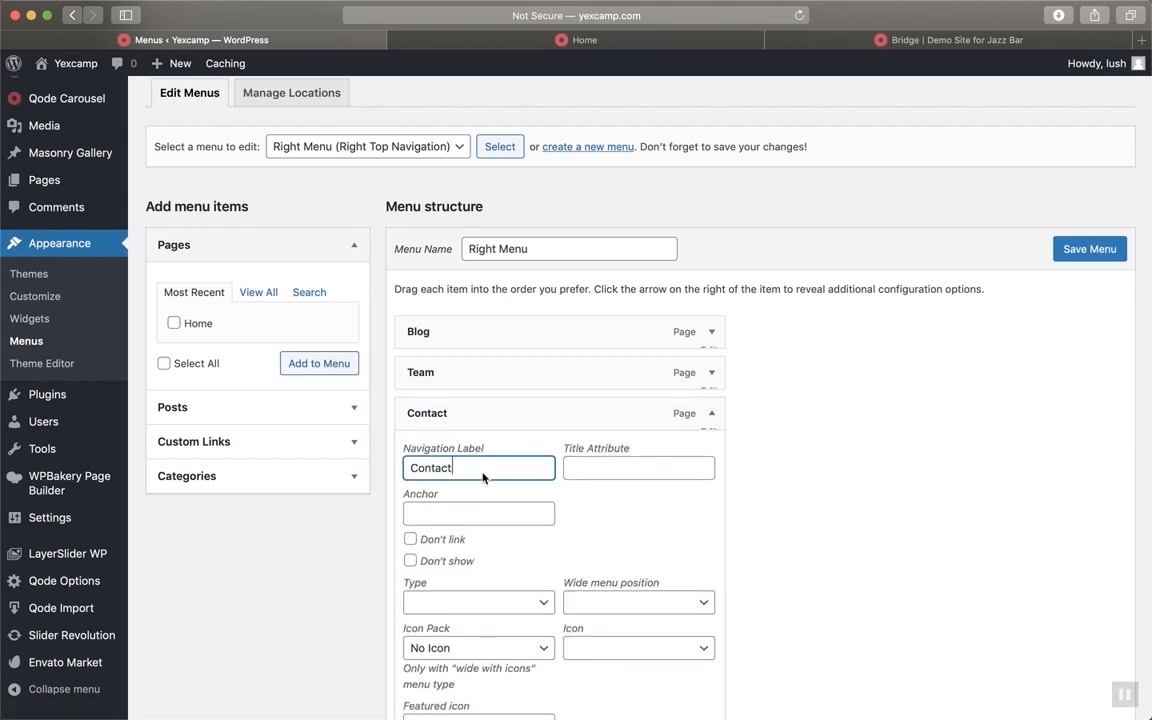
double_click(481, 472)
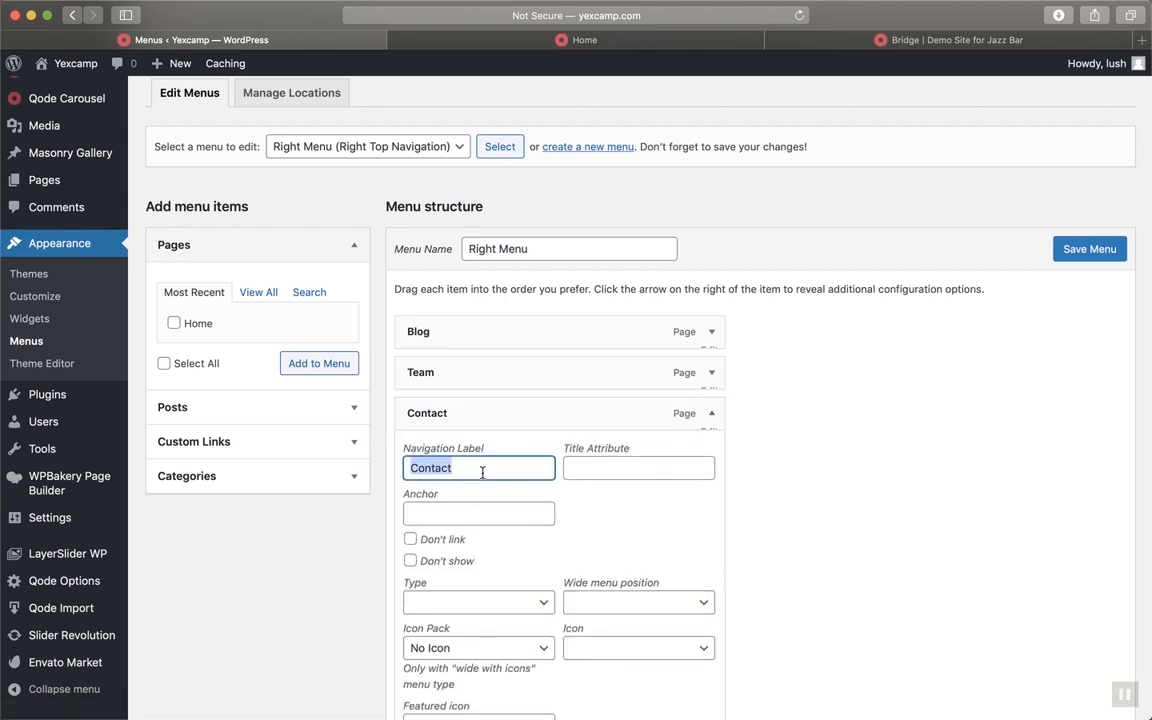
type("Donate")
left_click(756, 451)
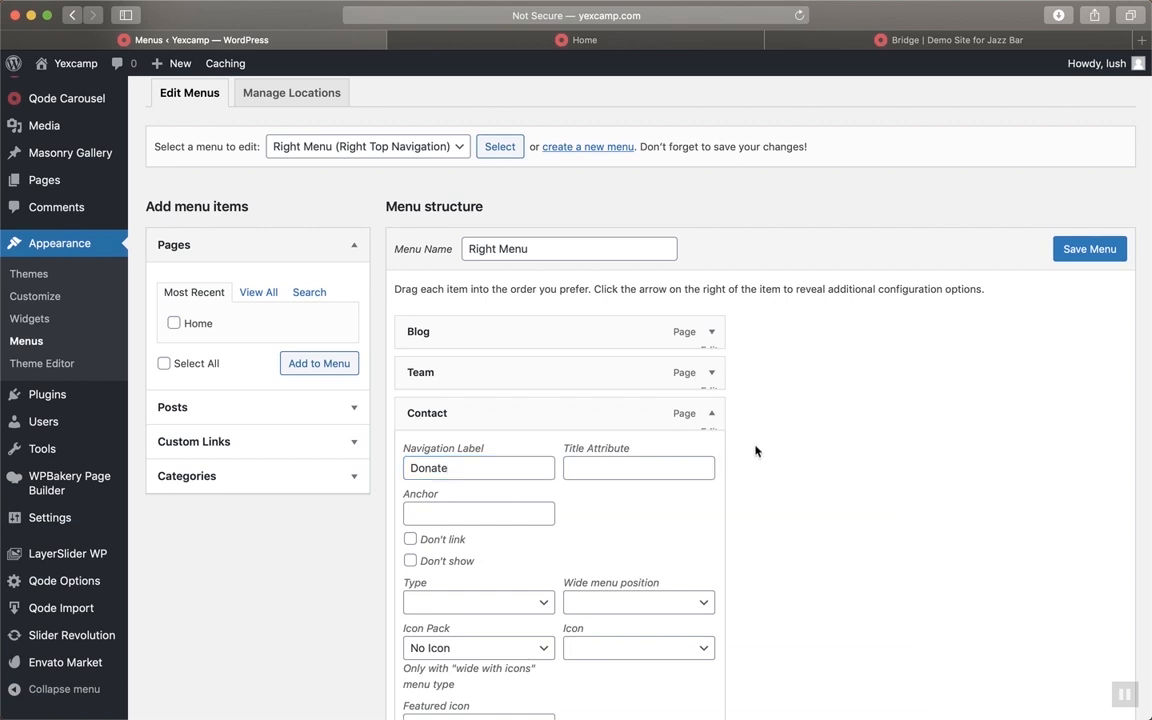
left_click(713, 413)
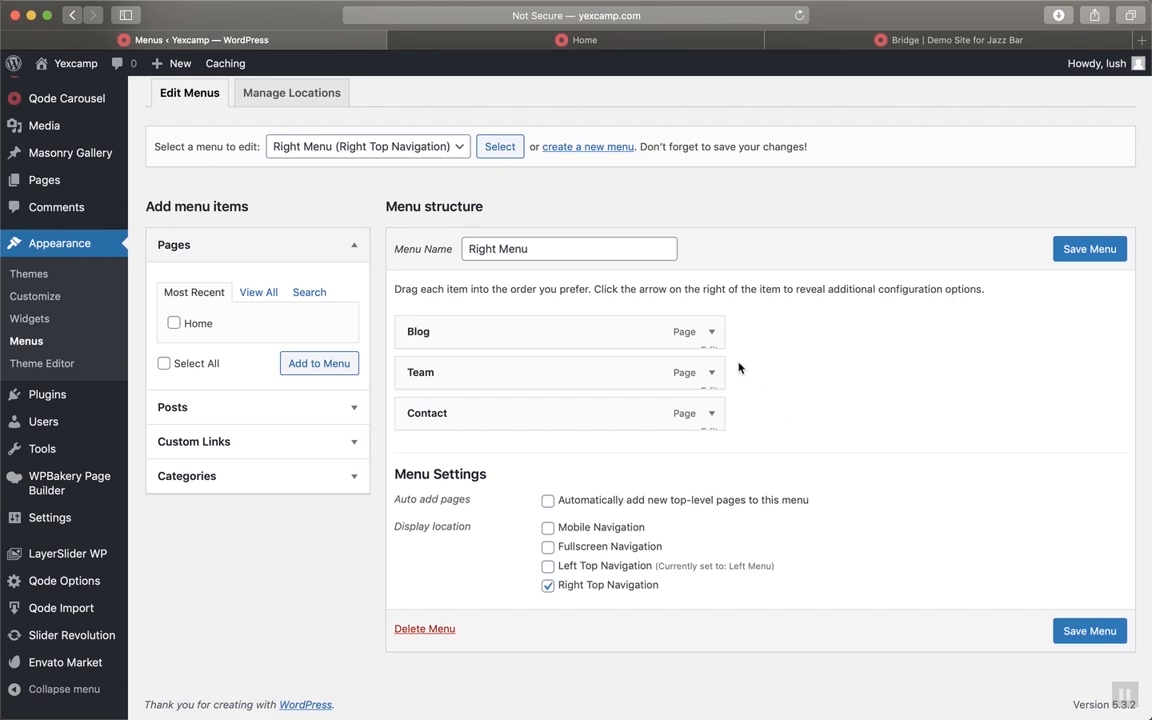
left_click(1095, 249)
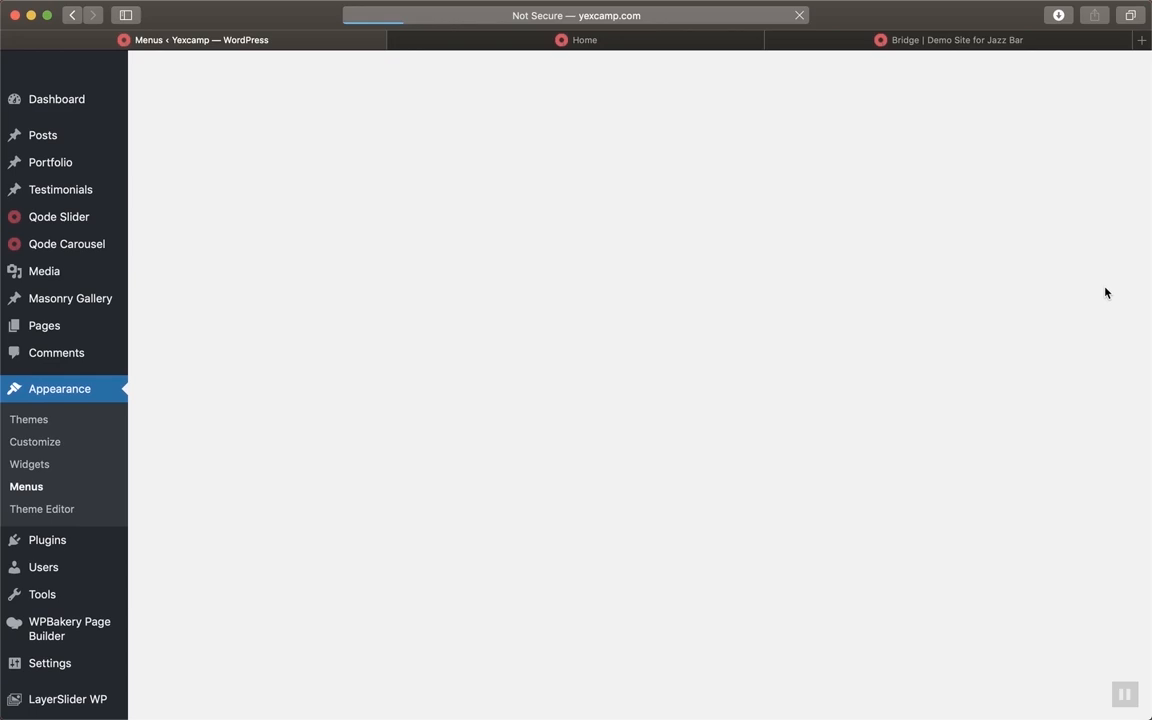
scroll(887, 312, "down", 2)
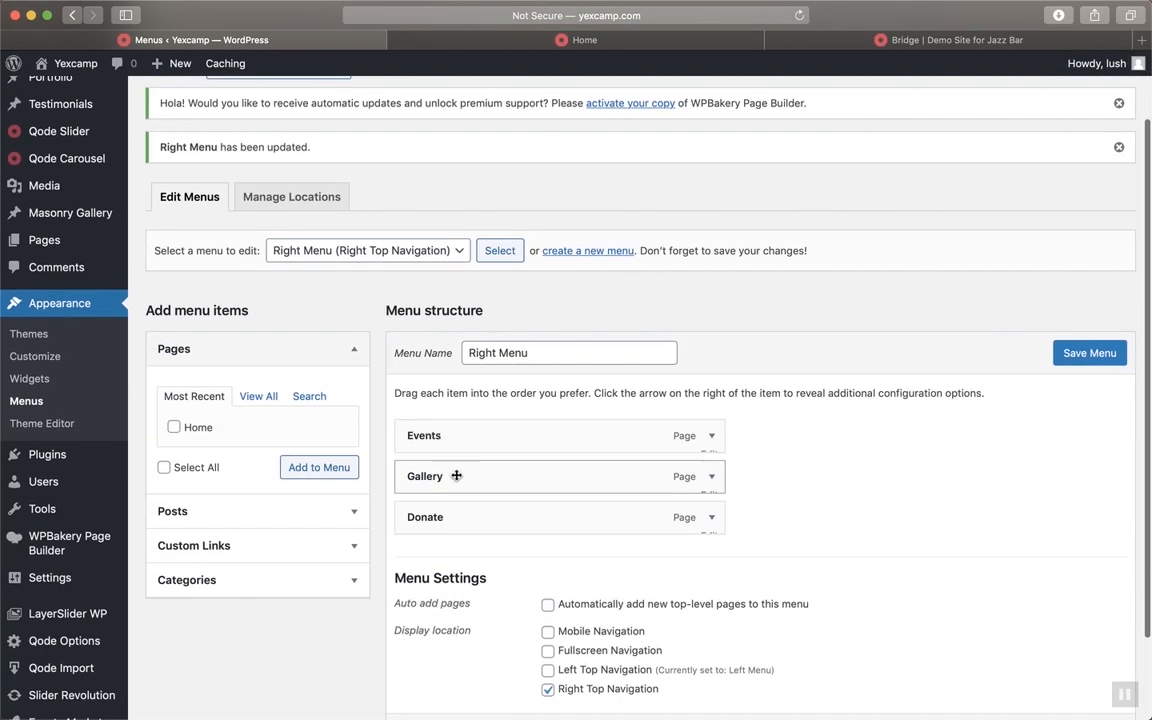
scroll(540, 237, "up", 3)
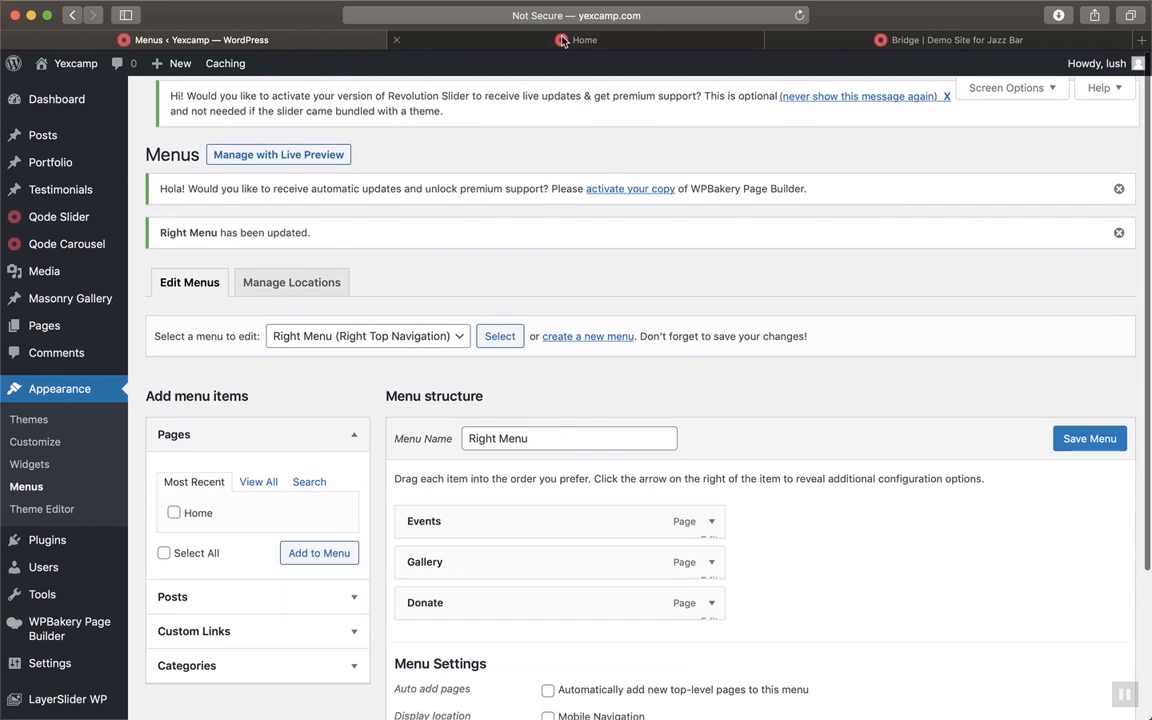
left_click(562, 41)
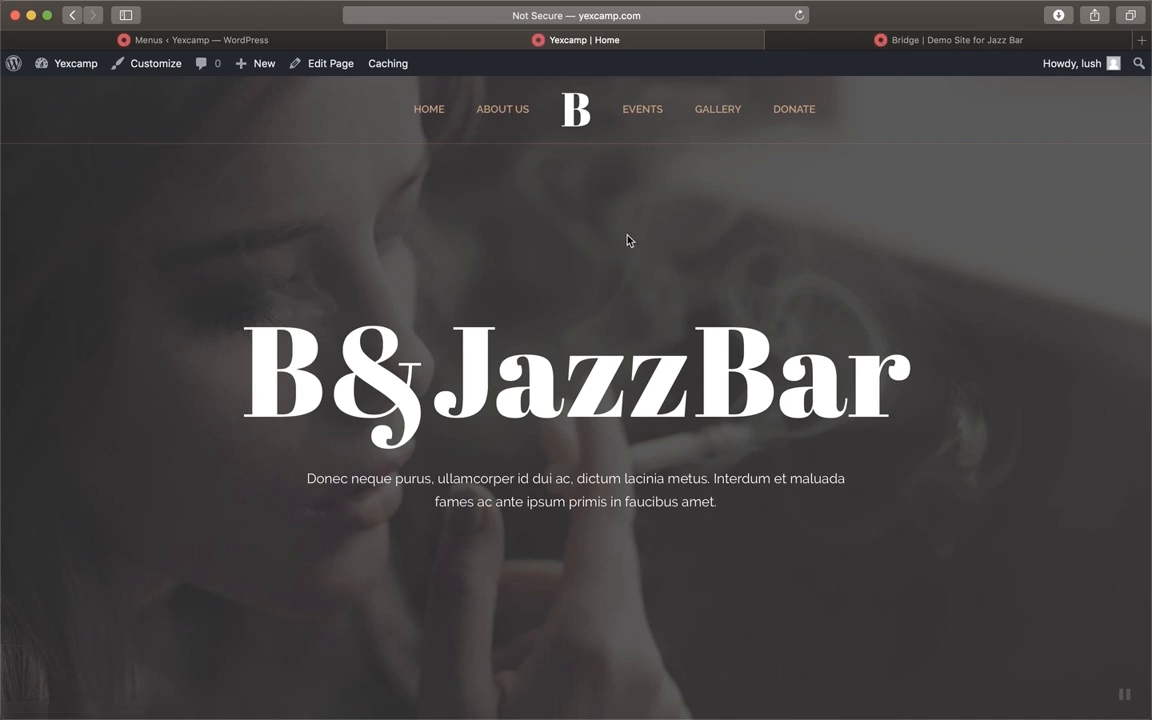
scroll(628, 240, "up", 2)
scroll(660, 590, "down", 1)
scroll(660, 581, "up", 1)
left_click(300, 44)
Try moving Gallery above Events and back, comparing with the live homepage menu
scroll(704, 320, "down", 3)
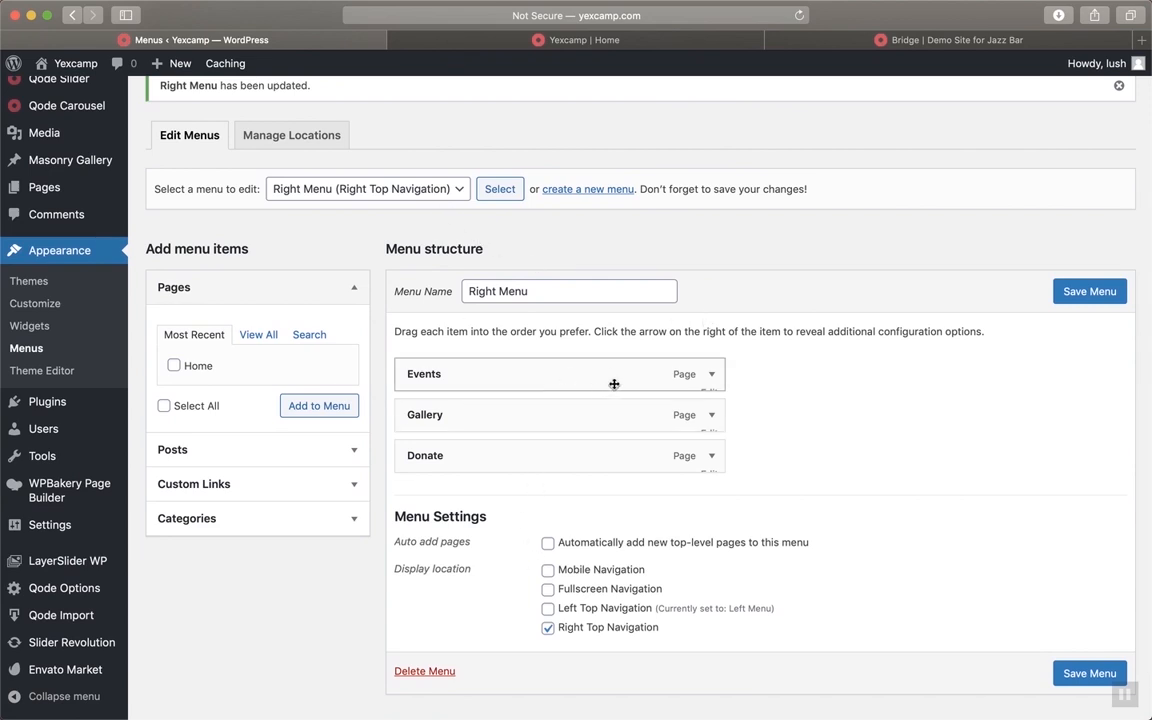
left_click(708, 375)
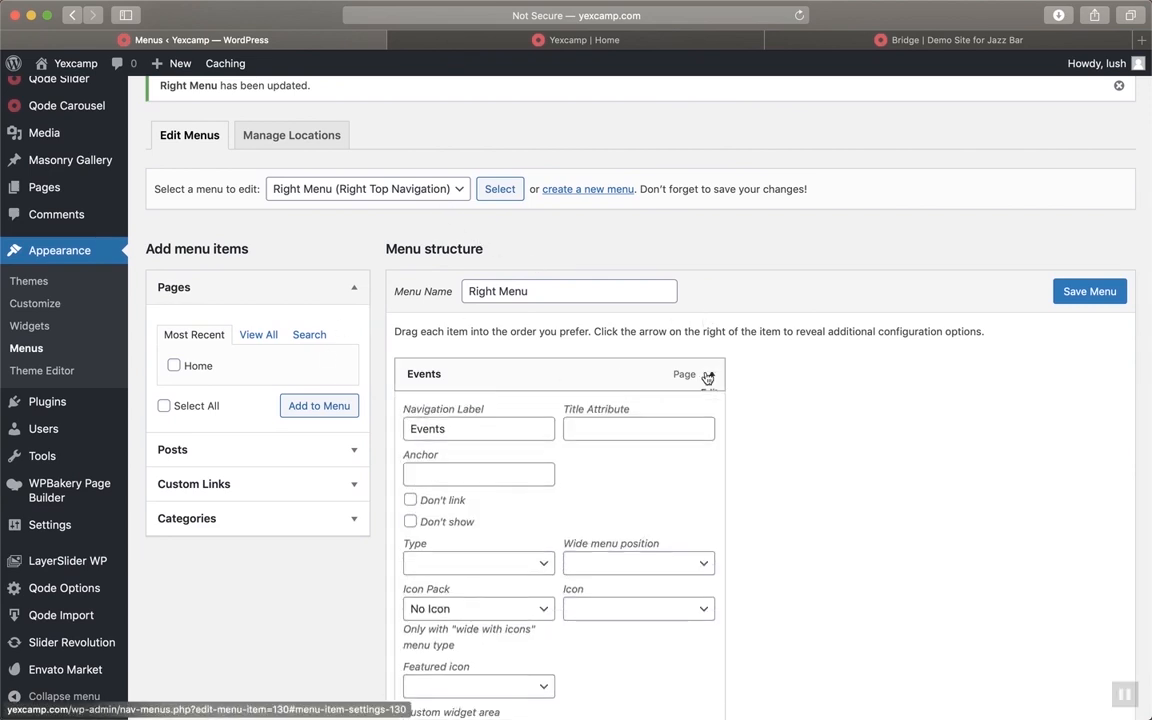
double_click(504, 432)
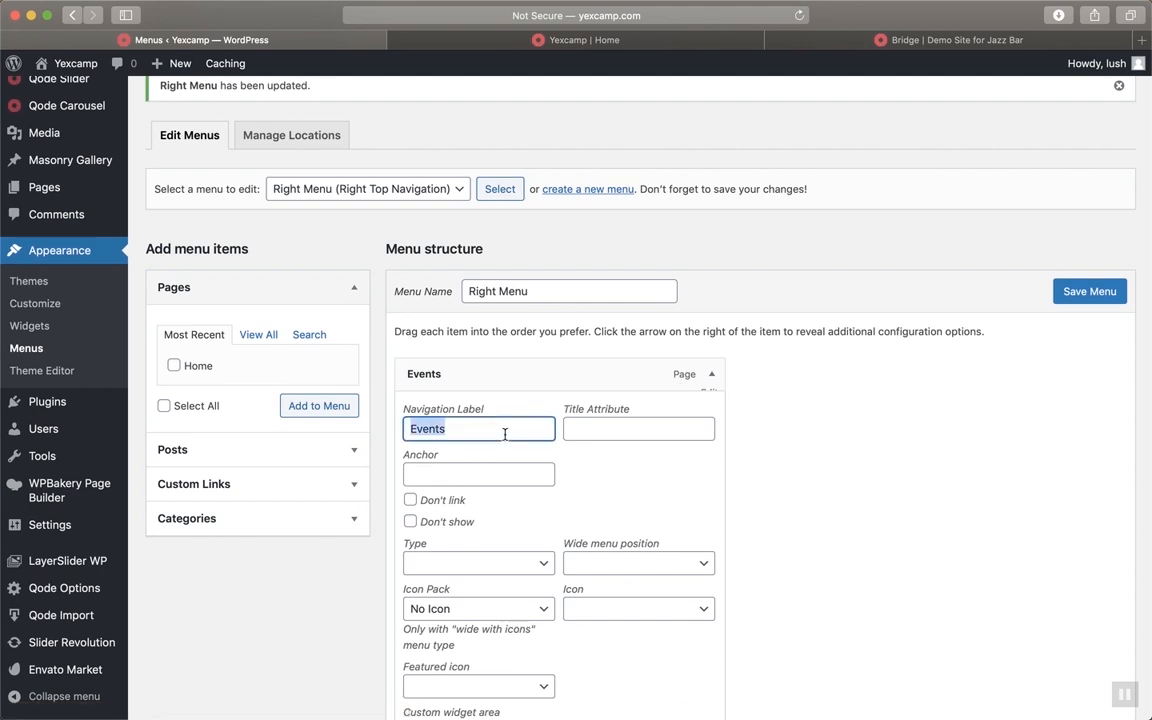
left_click(711, 374)
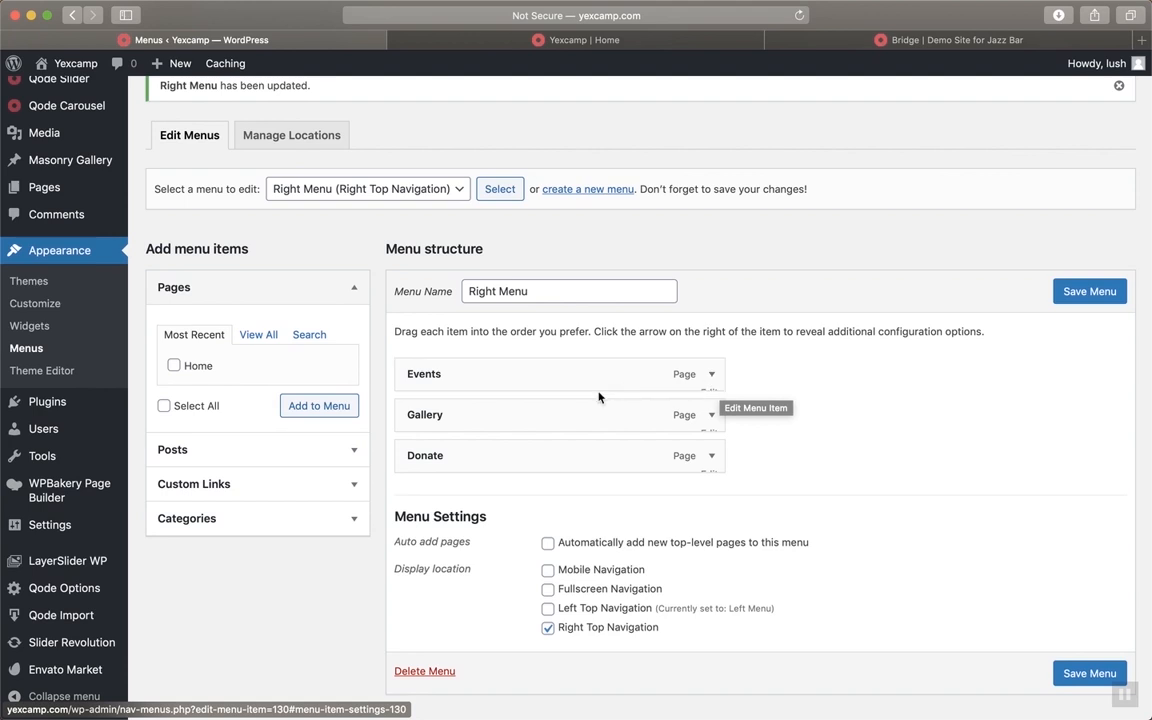
left_click_drag(491, 409, 488, 364)
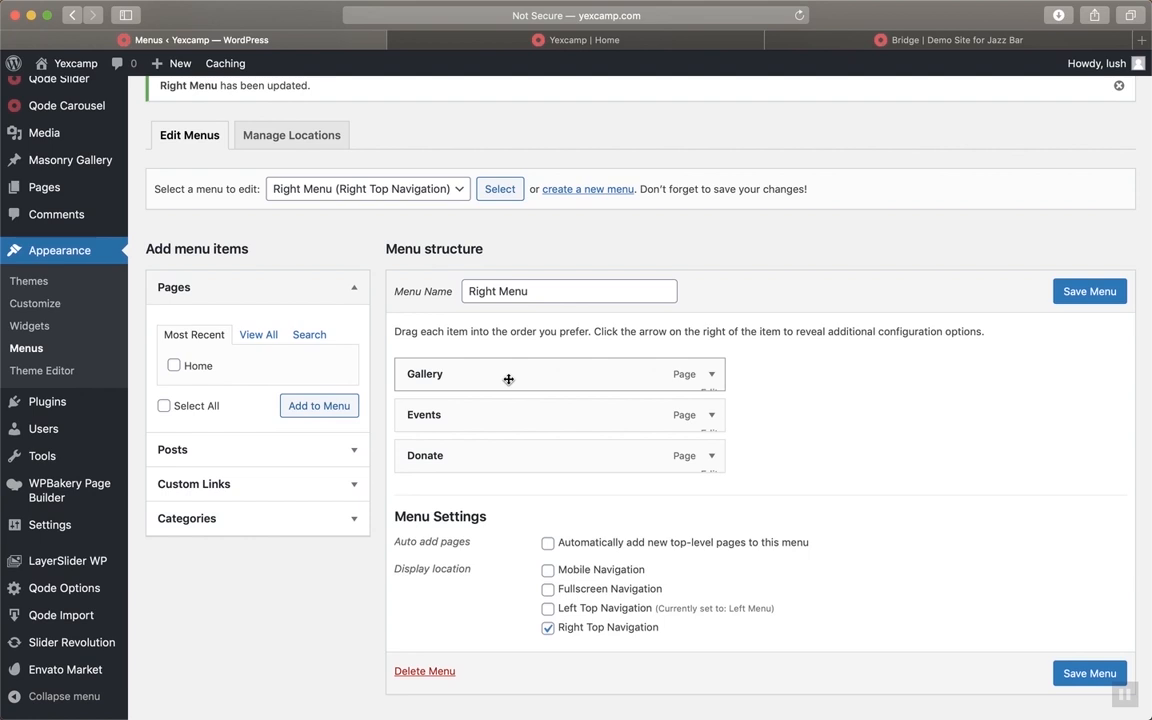
left_click_drag(508, 379, 537, 414)
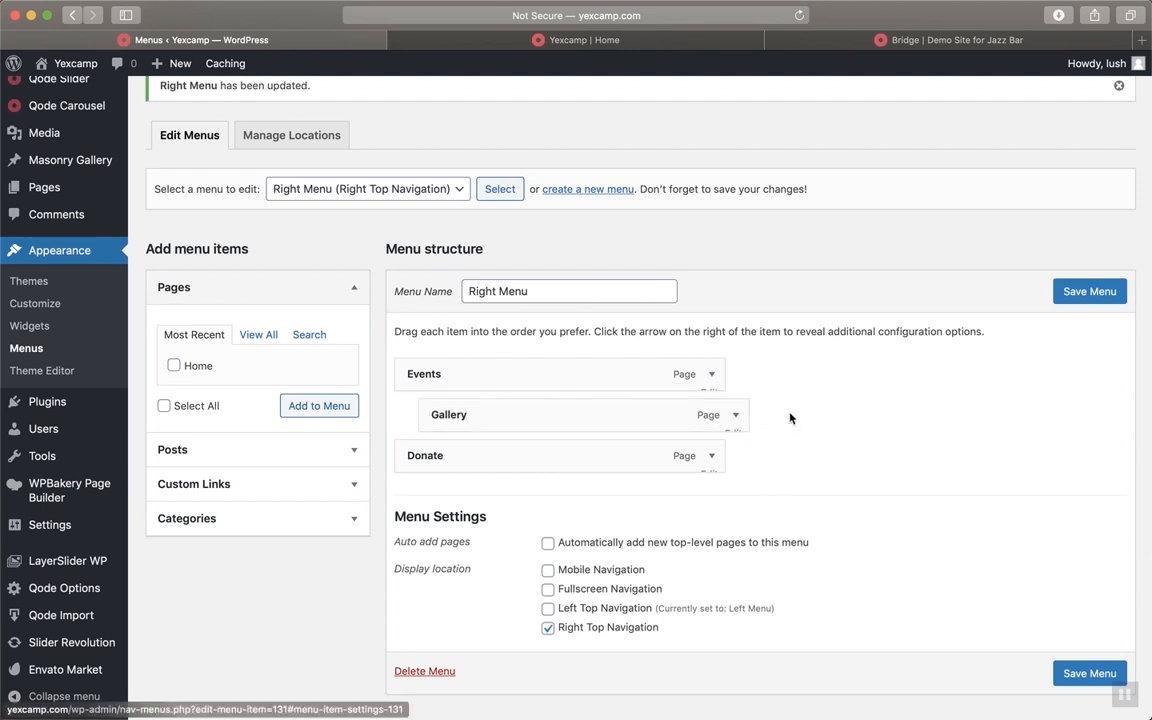
left_click(657, 42)
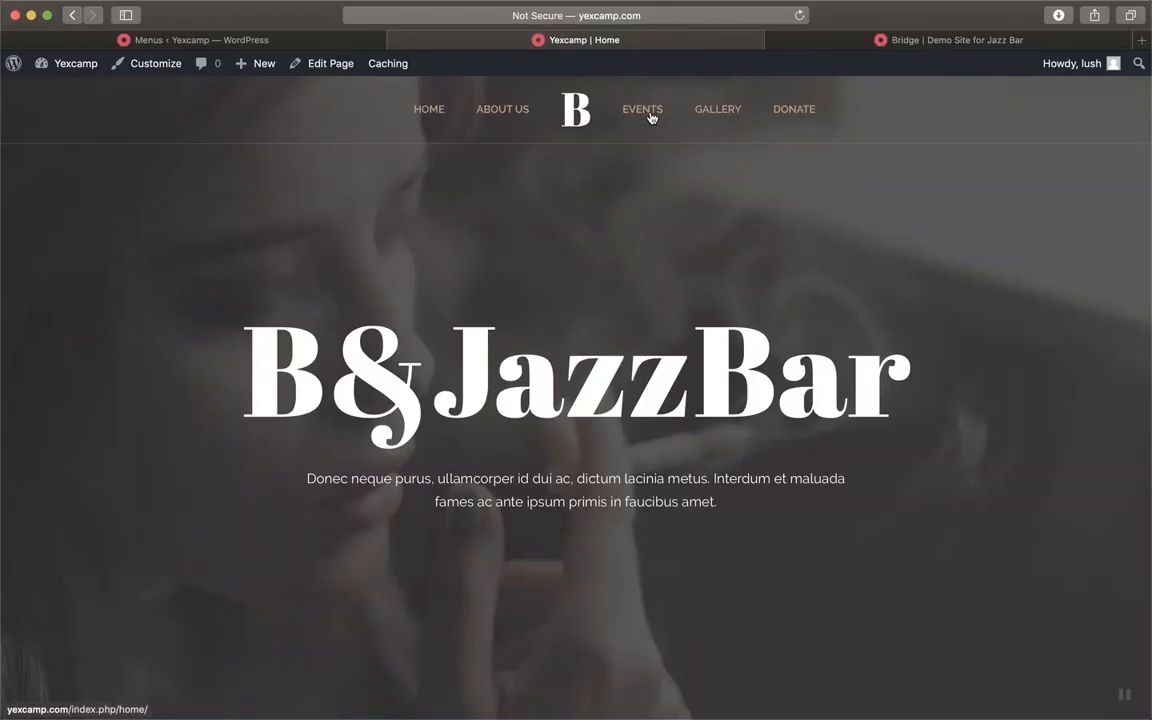
left_click(301, 41)
Put Gallery first, rename Events to Contact, and save the Right Menu
left_click_drag(539, 431, 495, 370)
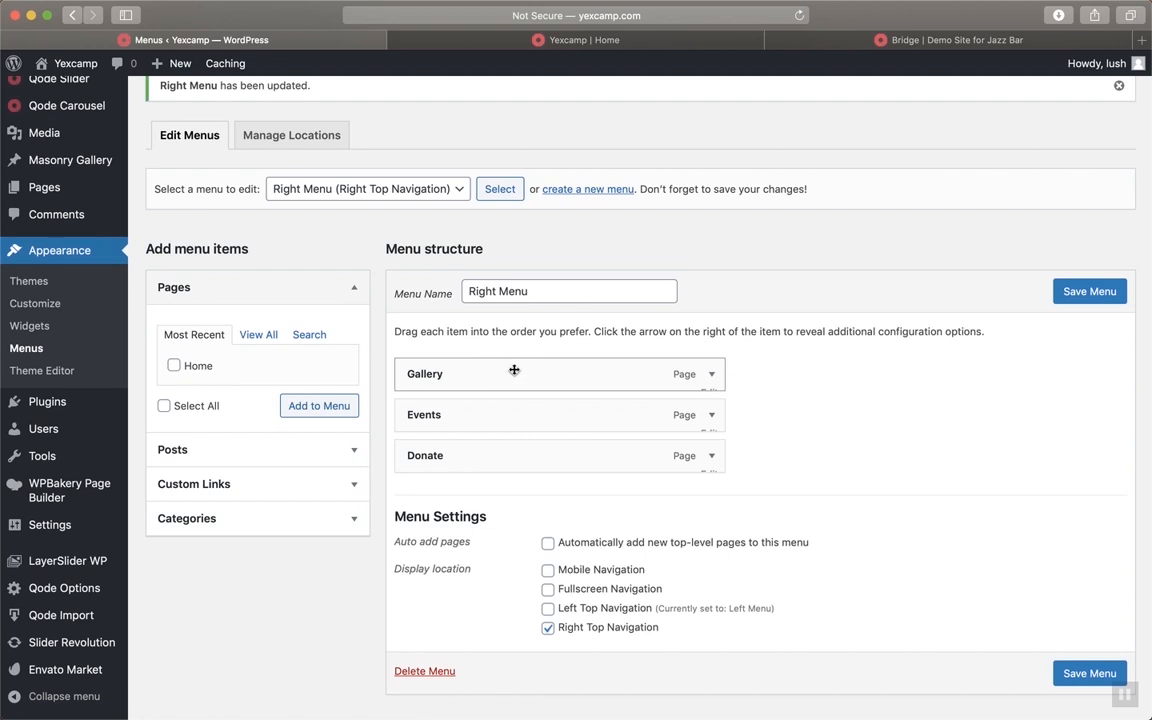
left_click(711, 414)
double_click(493, 468)
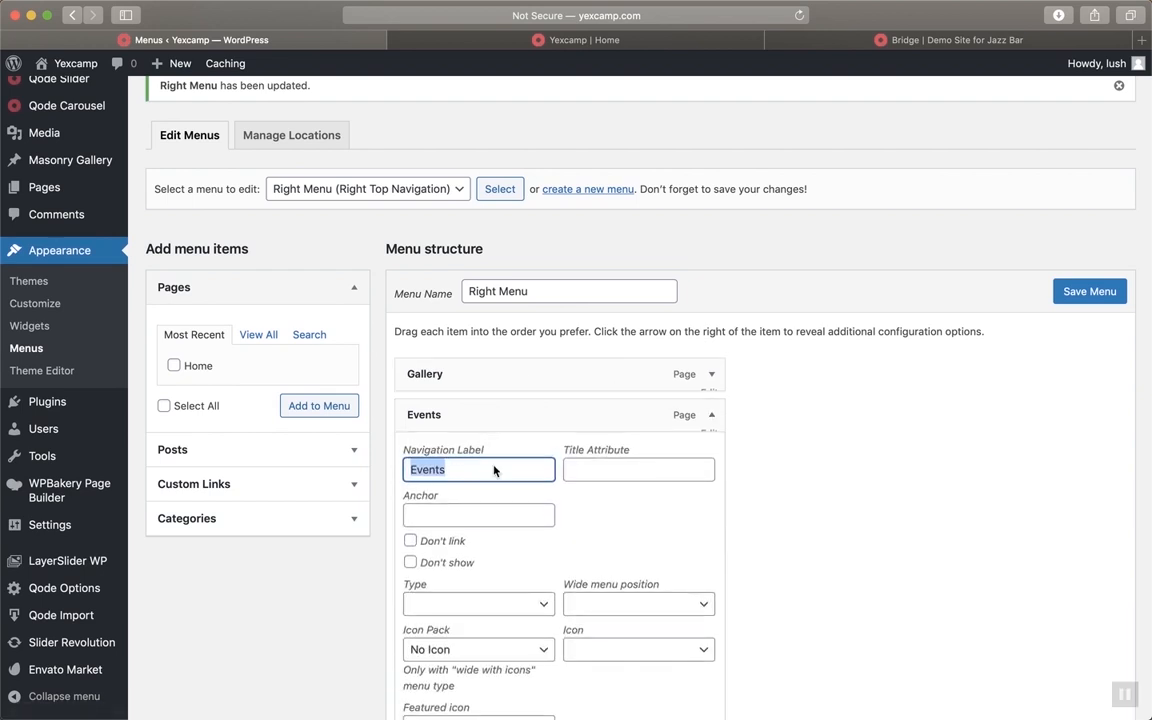
type("Contact")
left_click(711, 414)
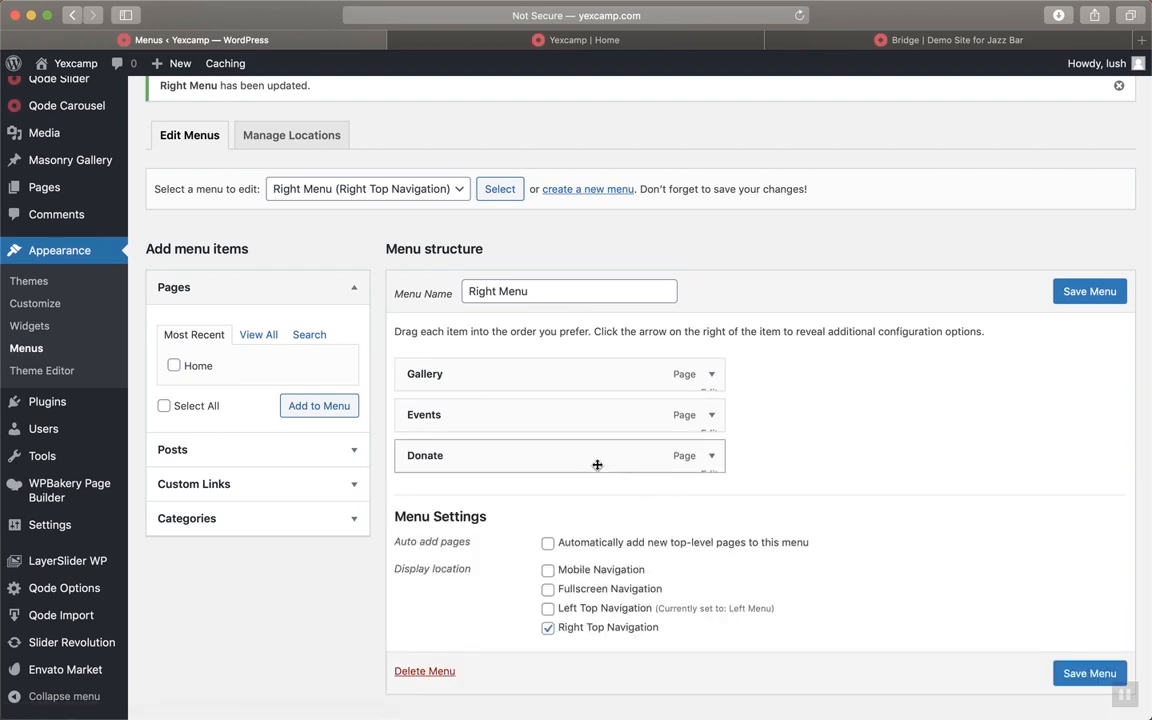
left_click(1060, 291)
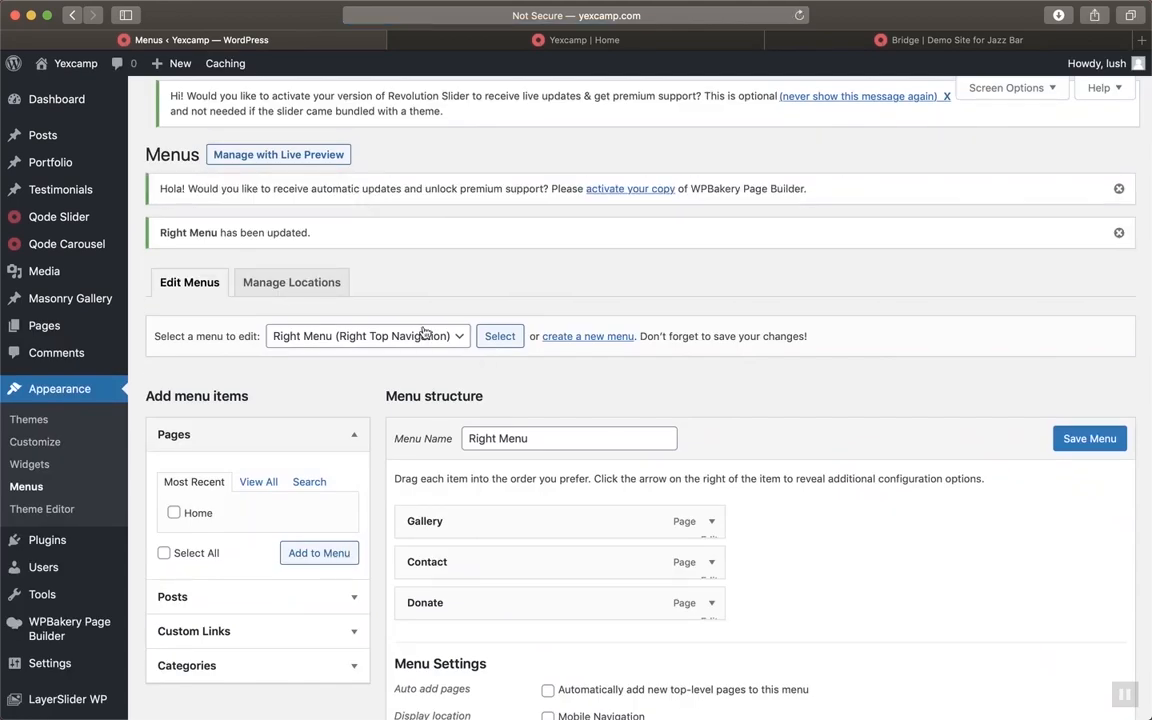
Load the Left Menu and add the Home page to it as a new item
left_click(425, 333)
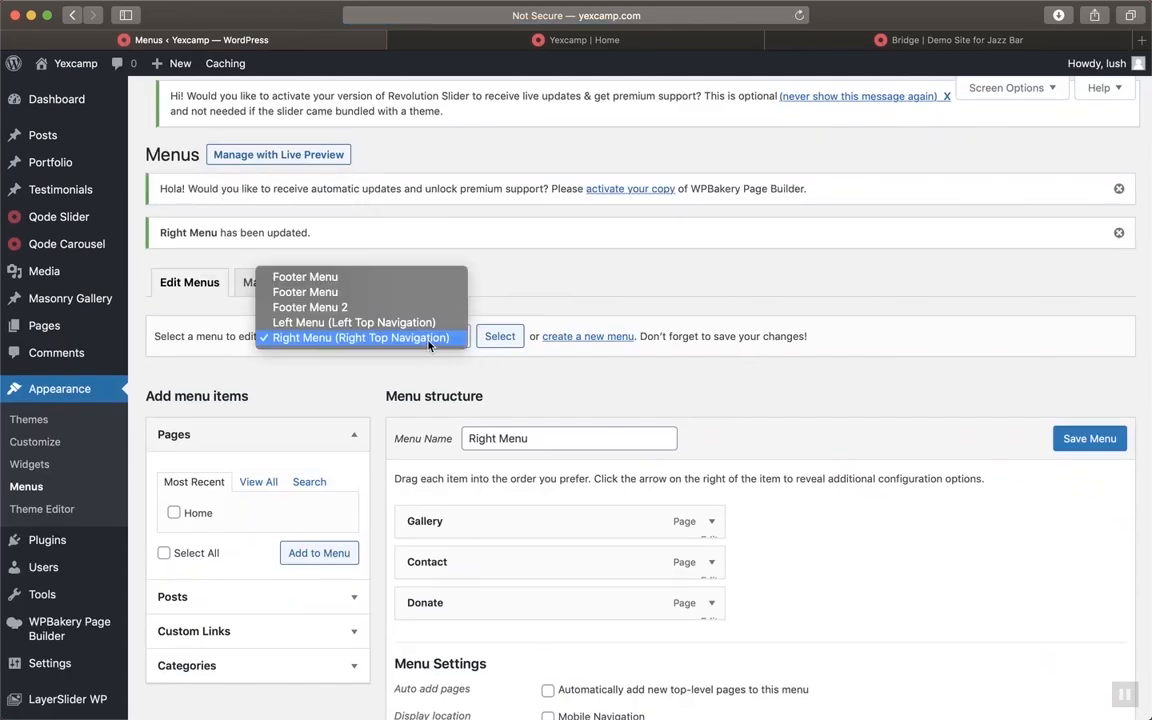
left_click(385, 320)
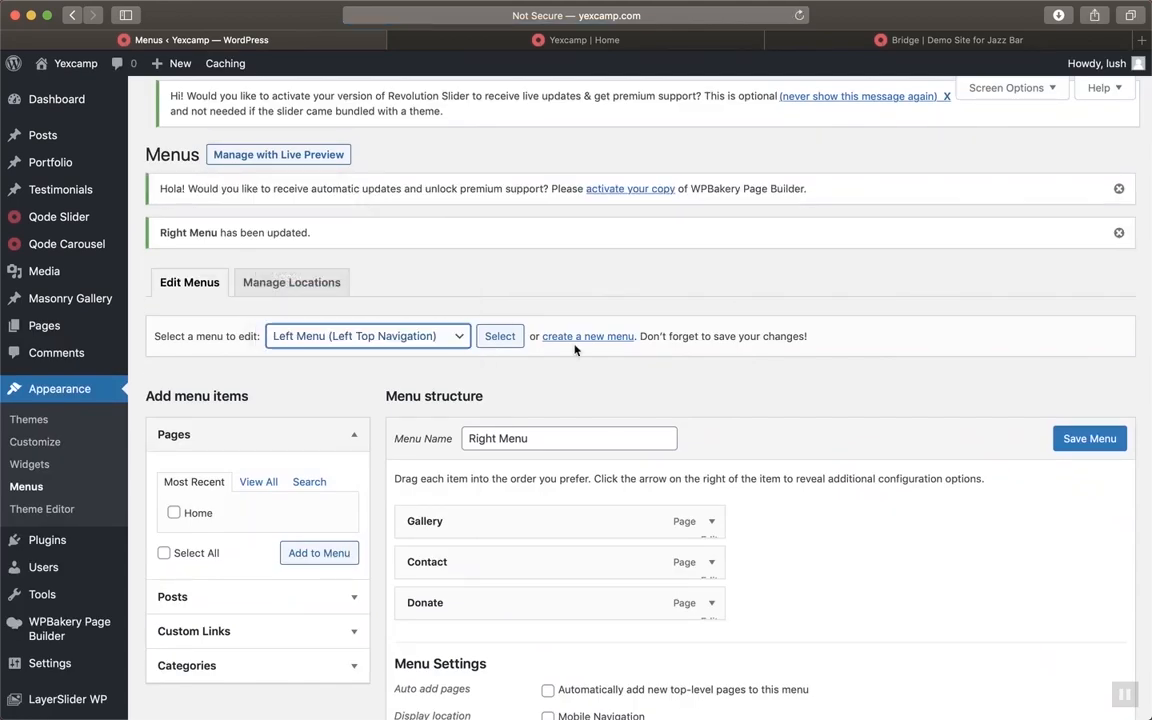
left_click(502, 339)
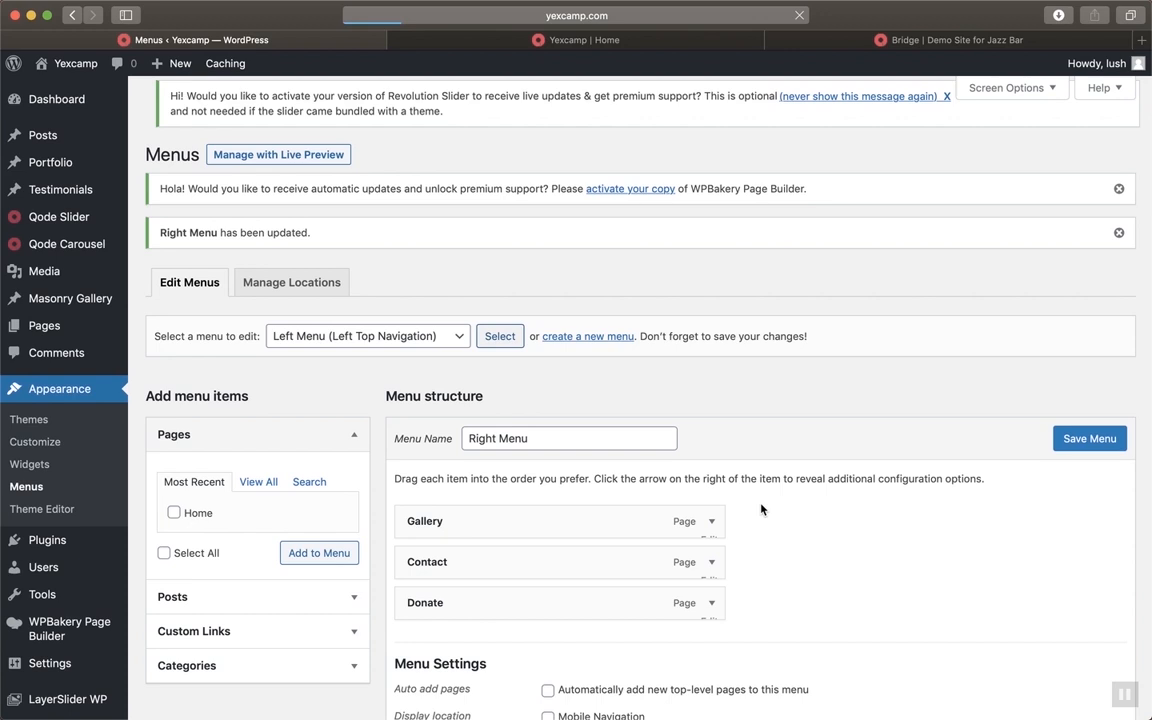
scroll(761, 510, "down", 2)
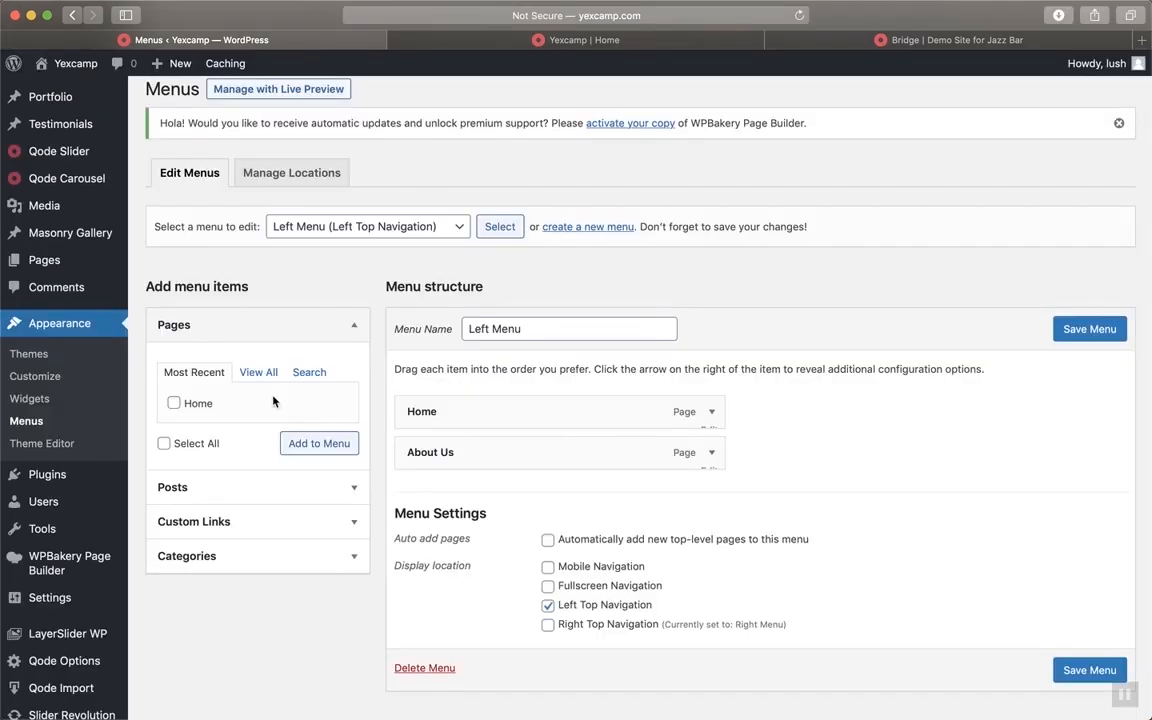
left_click(175, 403)
left_click(298, 446)
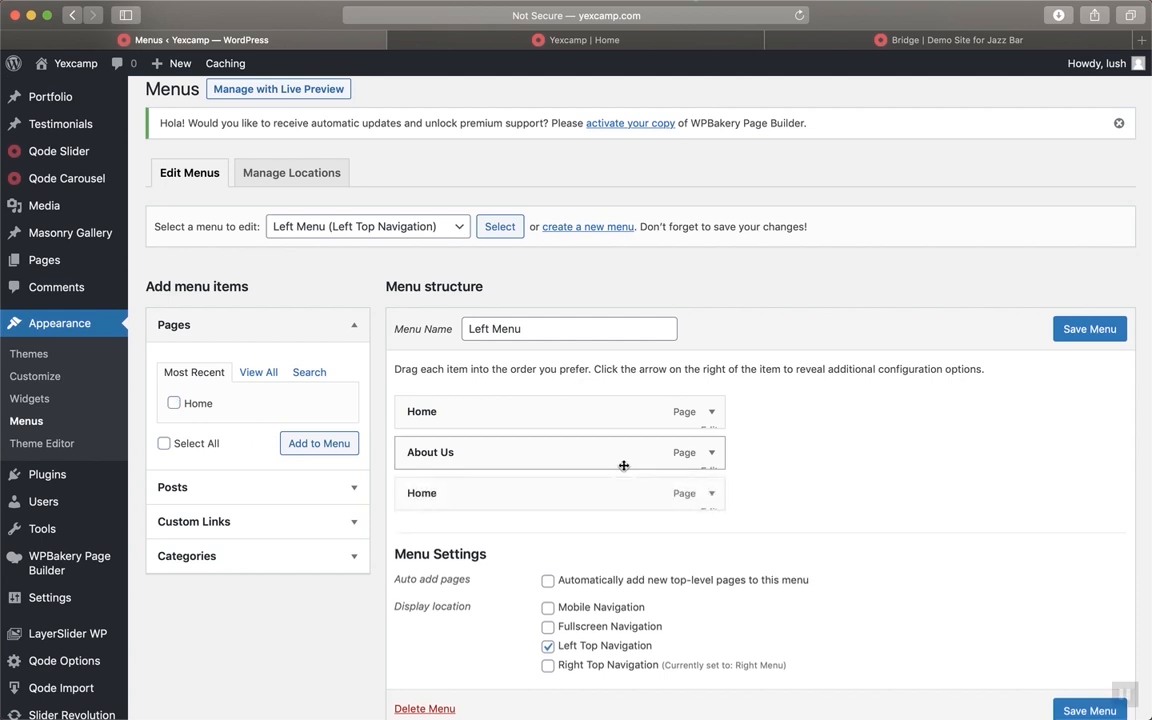
Relabel the new item Events, save the Left Menu, and reload the live homepage
left_click(712, 494)
left_click(507, 542)
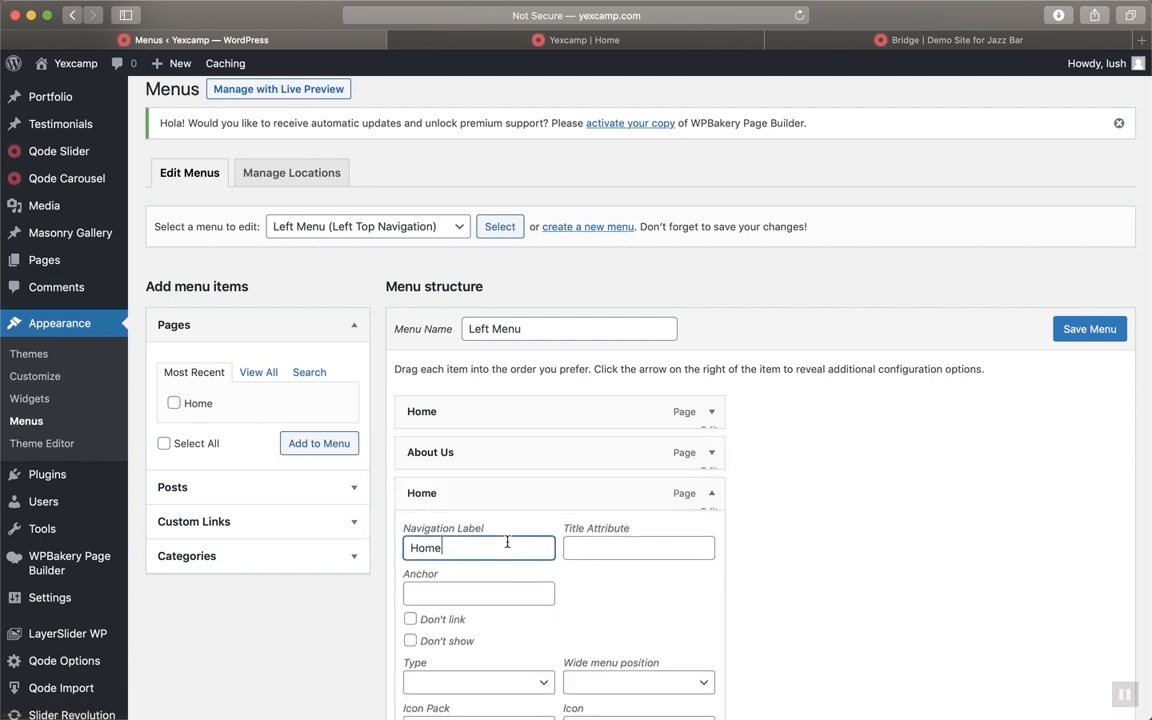
double_click(507, 542)
type("Events")
left_click(729, 569)
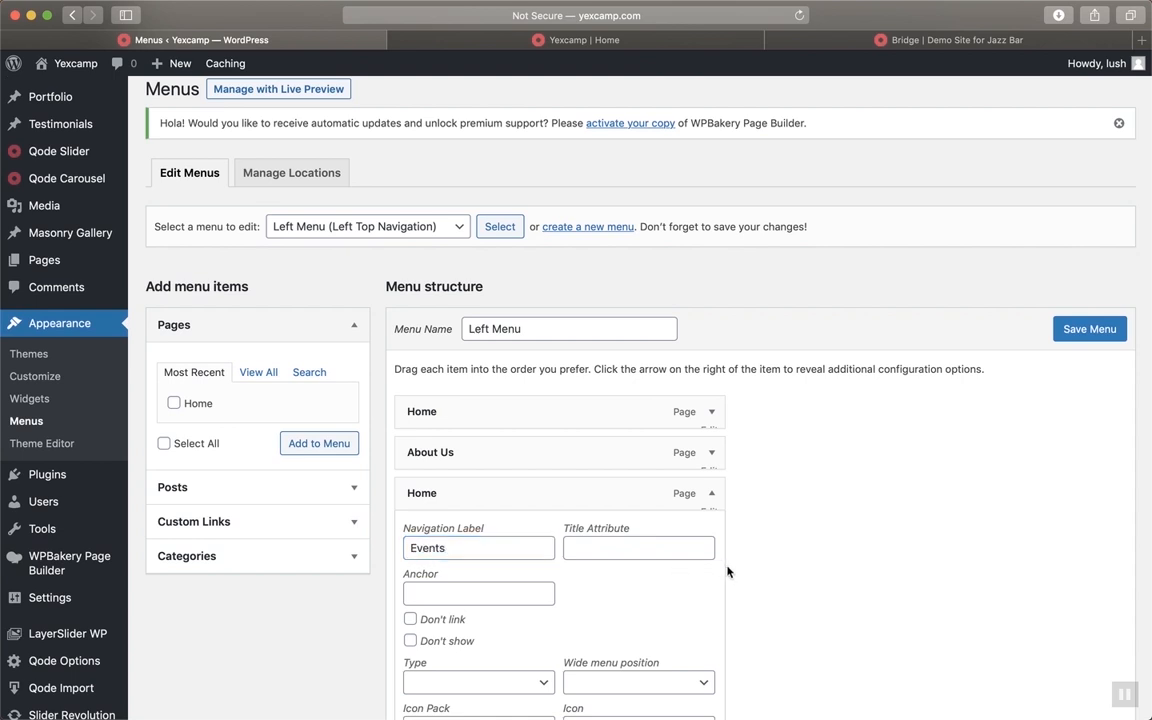
left_click(712, 499)
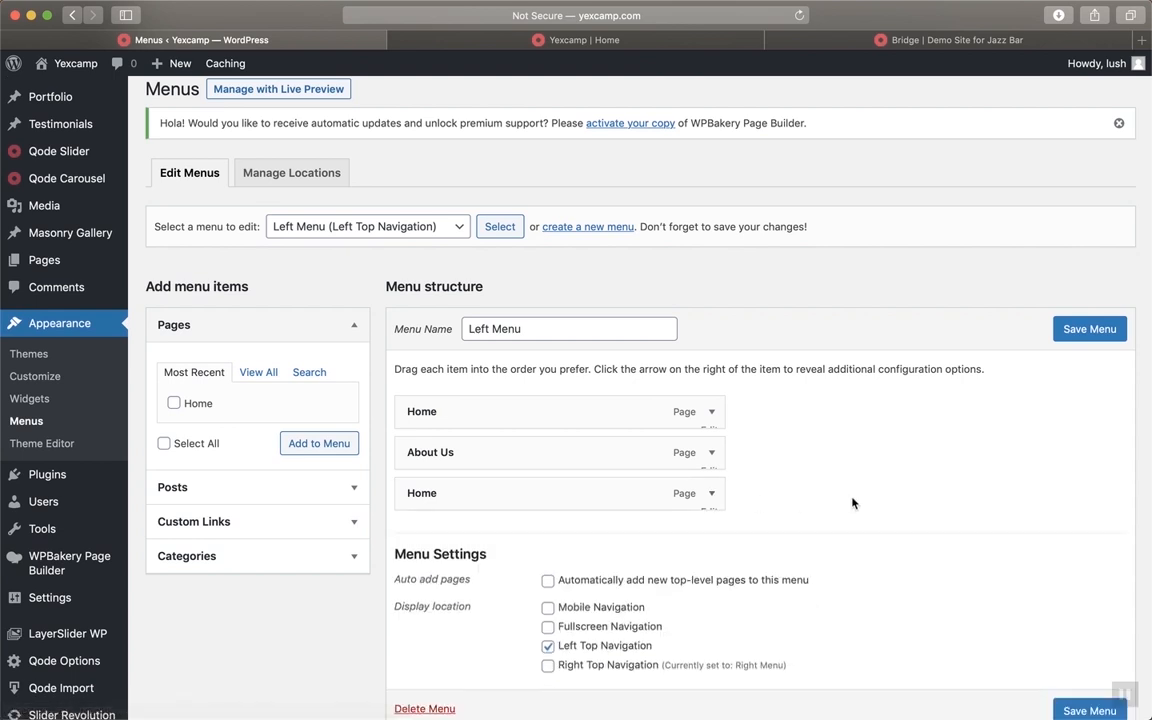
left_click(1064, 333)
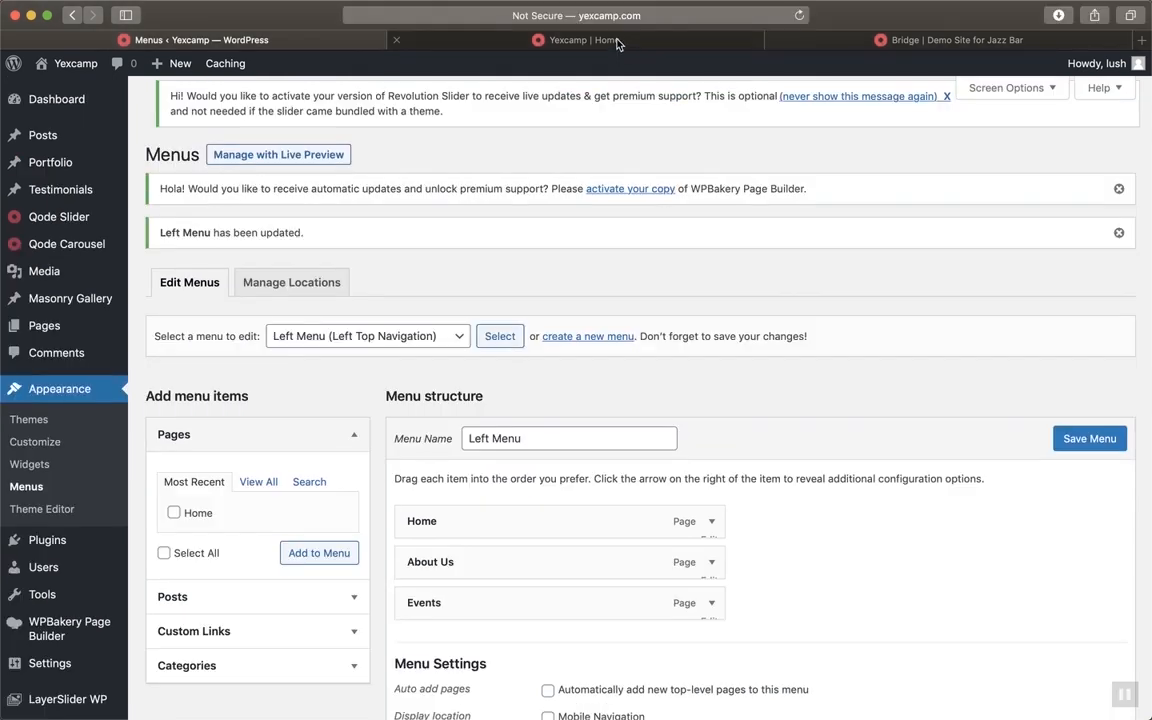
left_click(612, 41)
key("super+r")
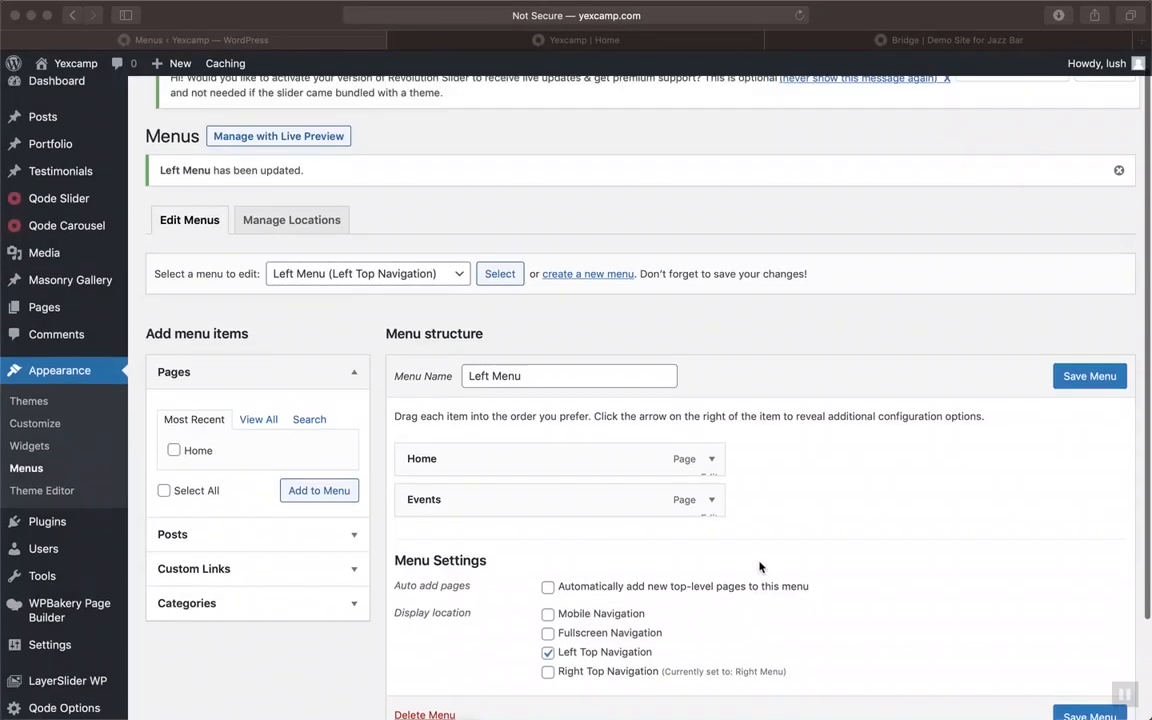
Check the Events and Home items and reload the menu editor page
scroll(761, 560, "down", 3)
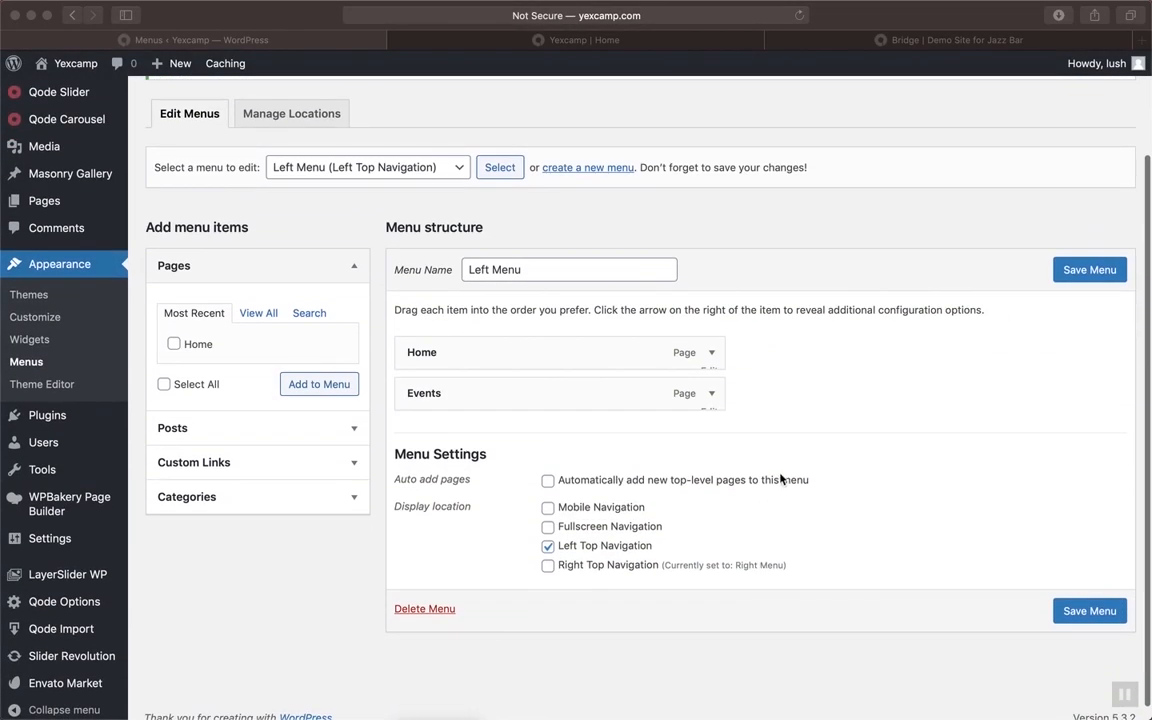
left_click(712, 401)
left_click(712, 398)
left_click(712, 398)
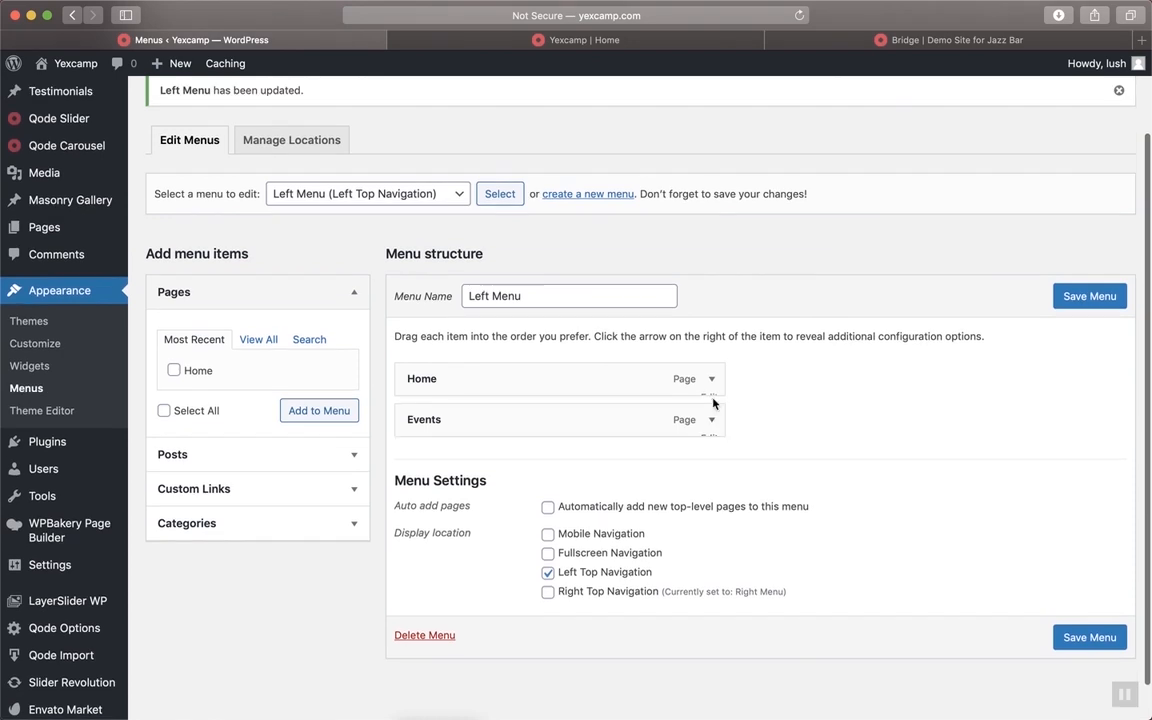
scroll(713, 402, "up", 1)
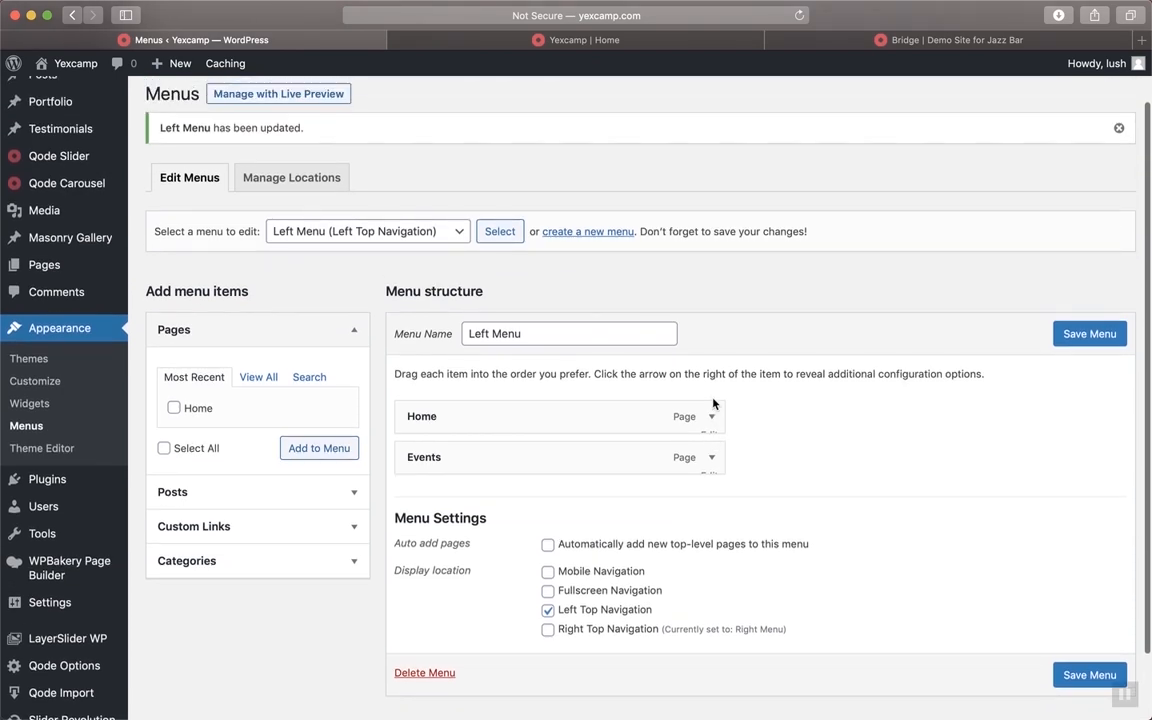
left_click(712, 419)
left_click(712, 420)
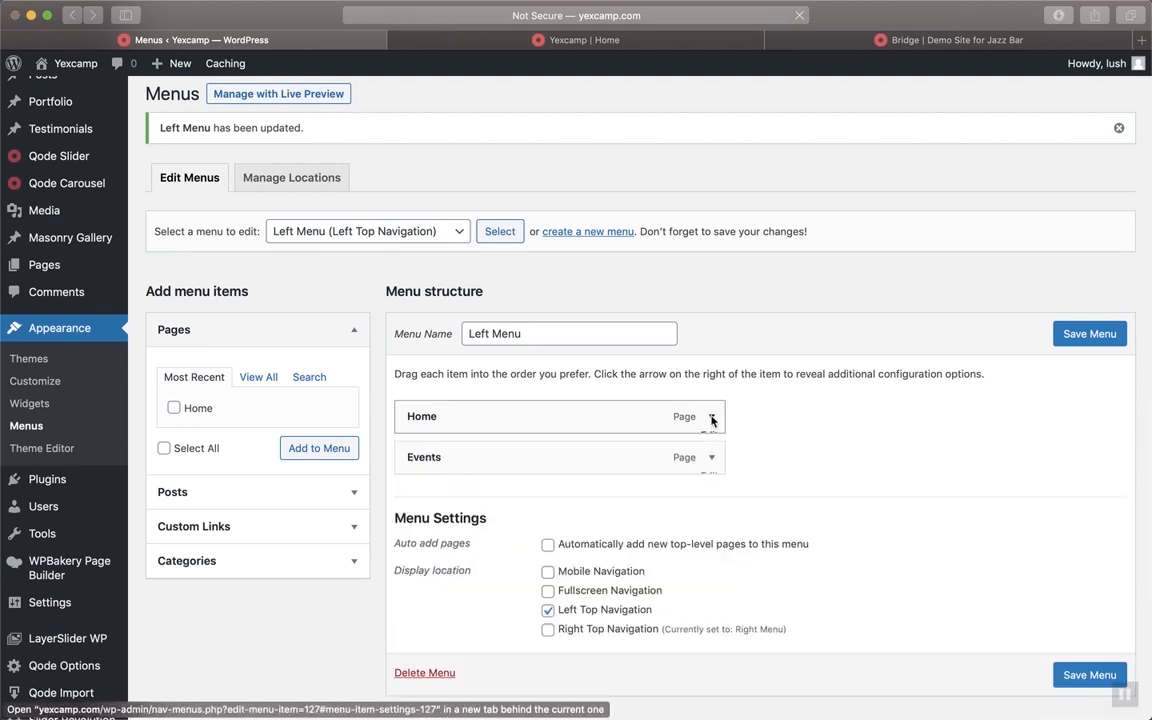
key("super+r")
left_click(697, 131)
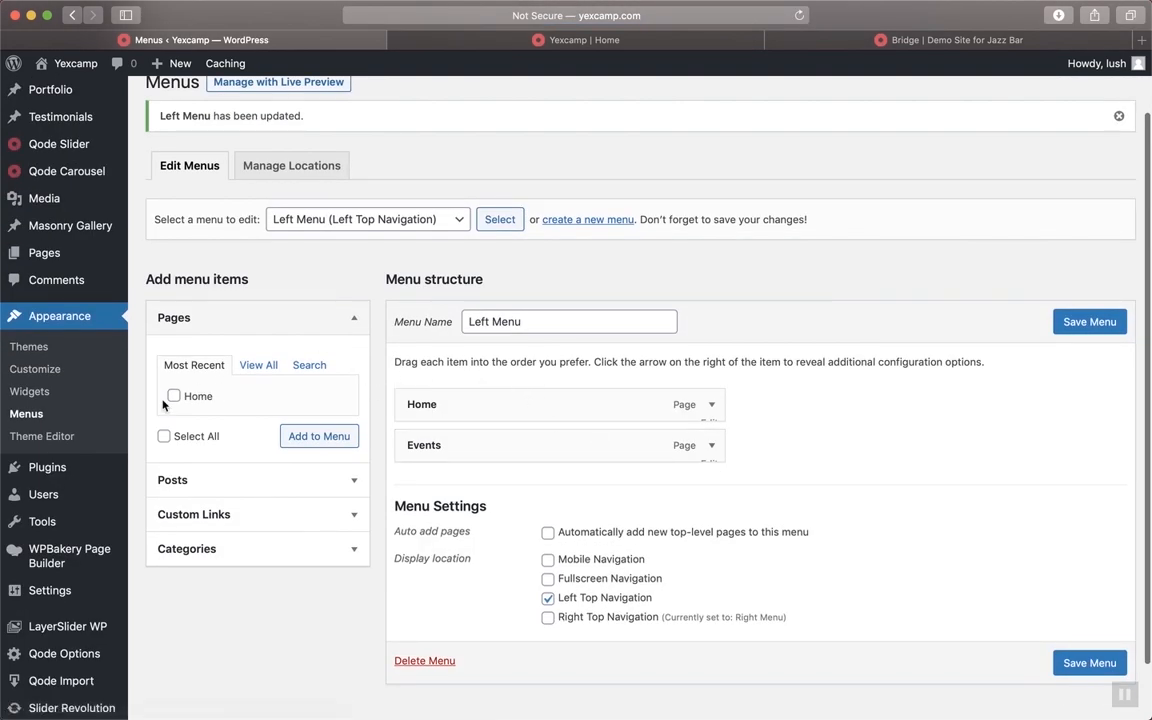
Add another Home page item in second place and relabel it About Us
left_click(164, 436)
left_click(311, 440)
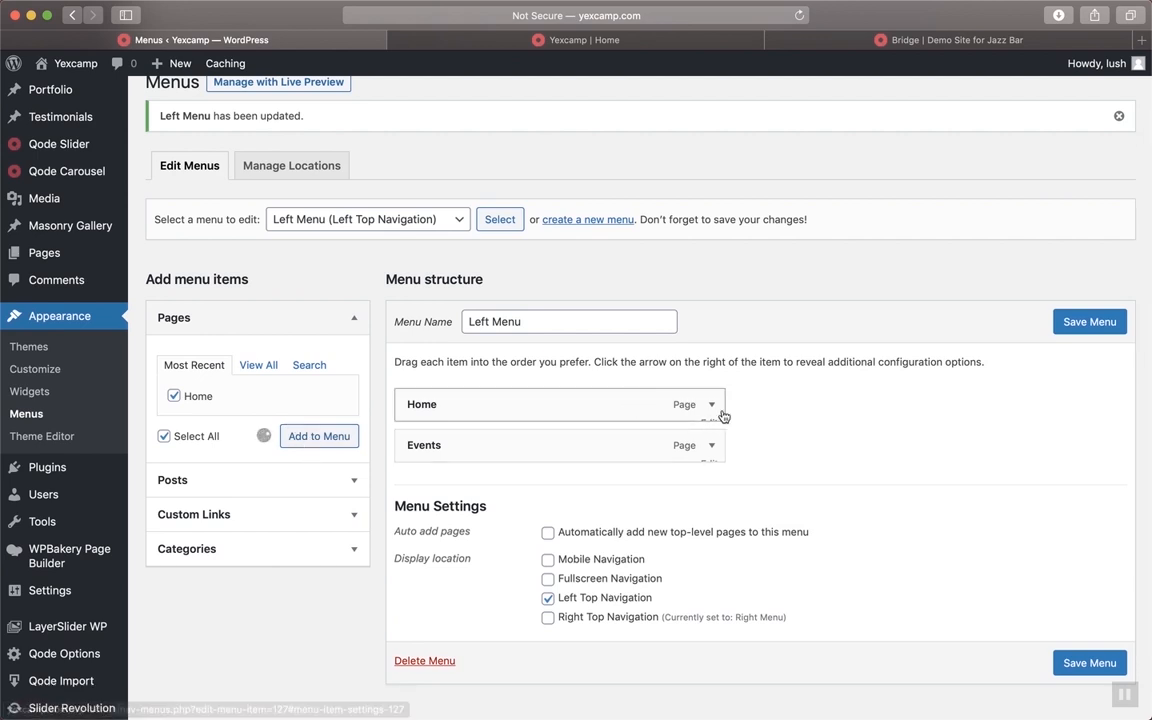
left_click_drag(537, 488, 530, 440)
left_click(709, 446)
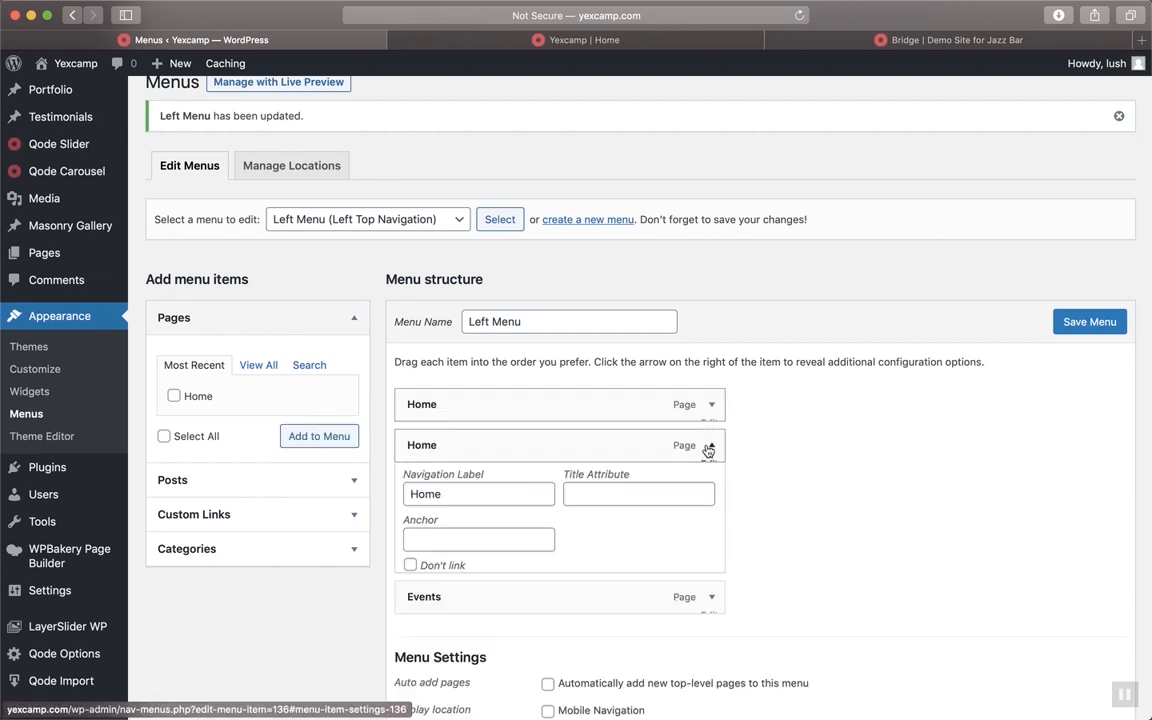
left_click(507, 510)
double_click(491, 508)
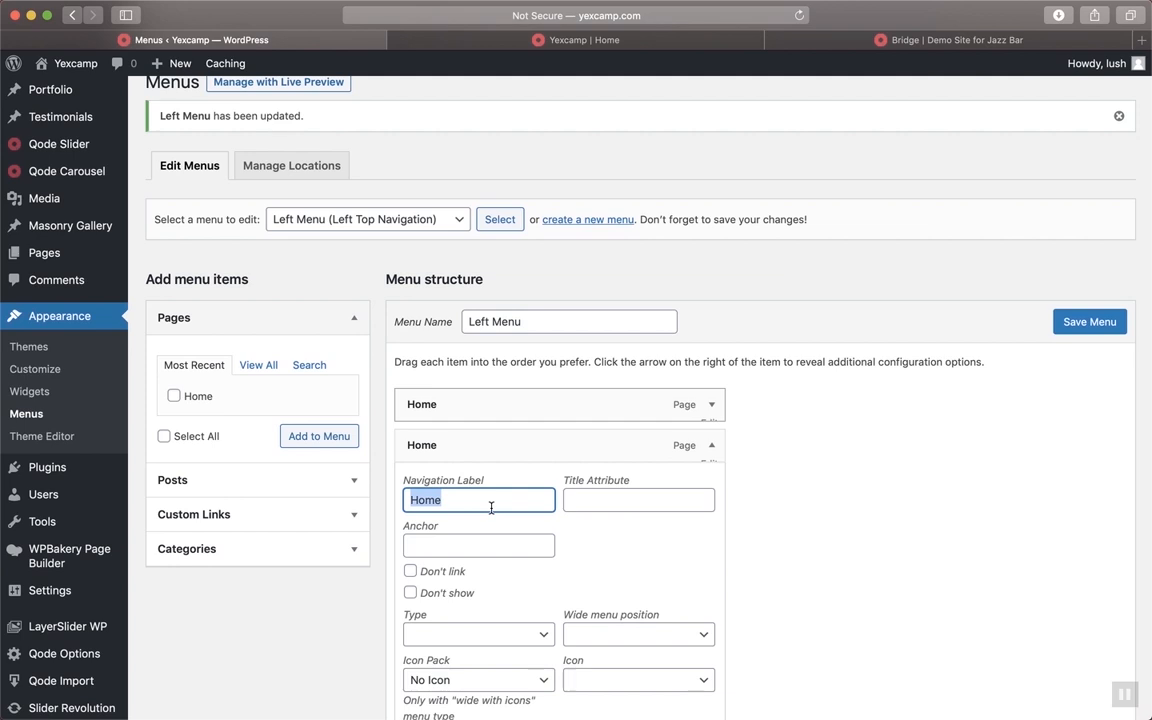
type("r")
type("Ab")
type("out Us")
left_click(711, 445)
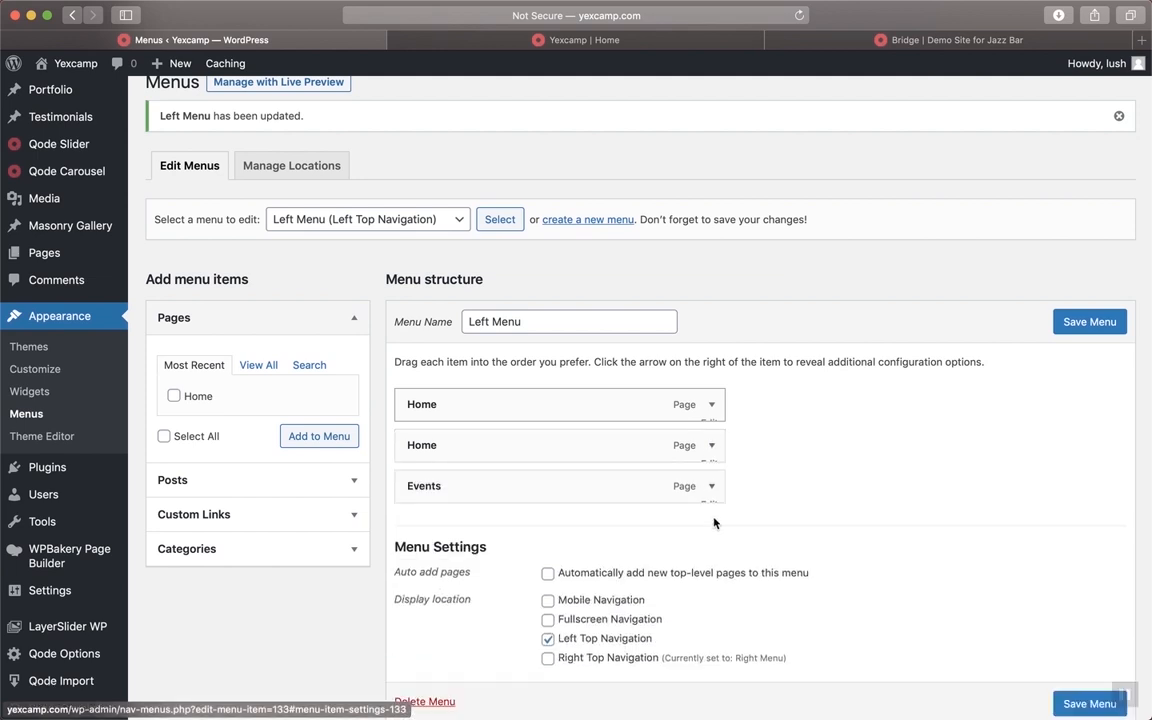
Rename the Events item to Register and save the Left Menu
left_click(711, 486)
left_click(501, 538)
double_click(501, 538)
type("Register")
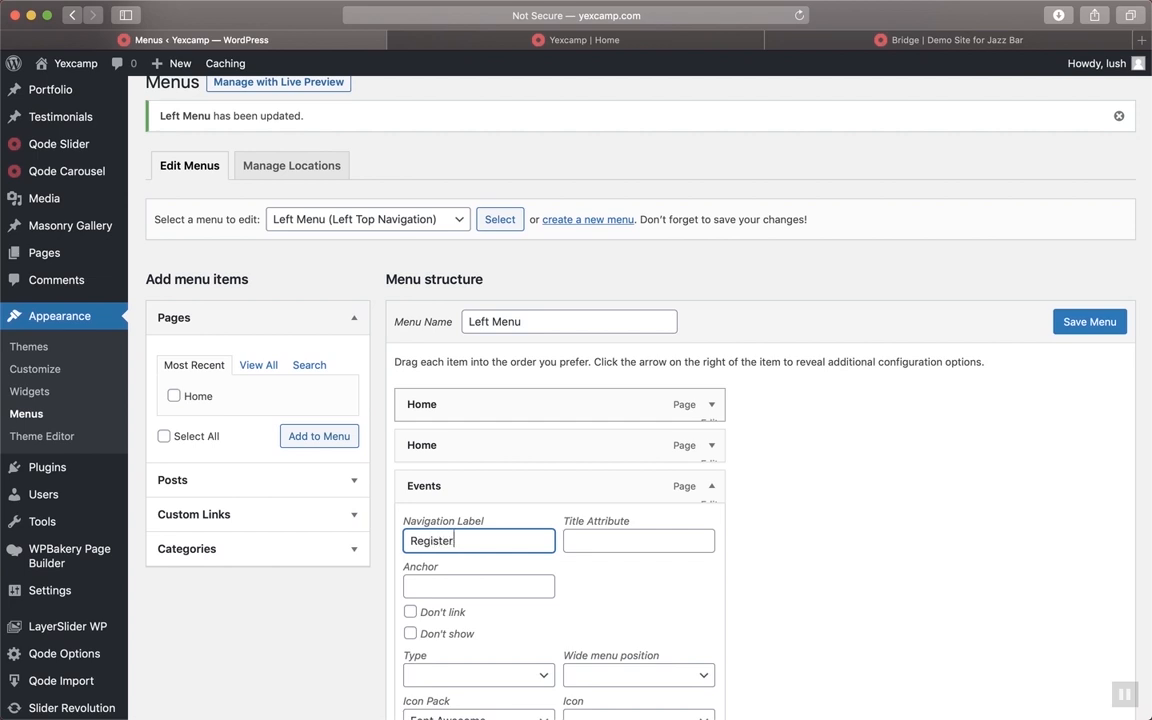
left_click(715, 489)
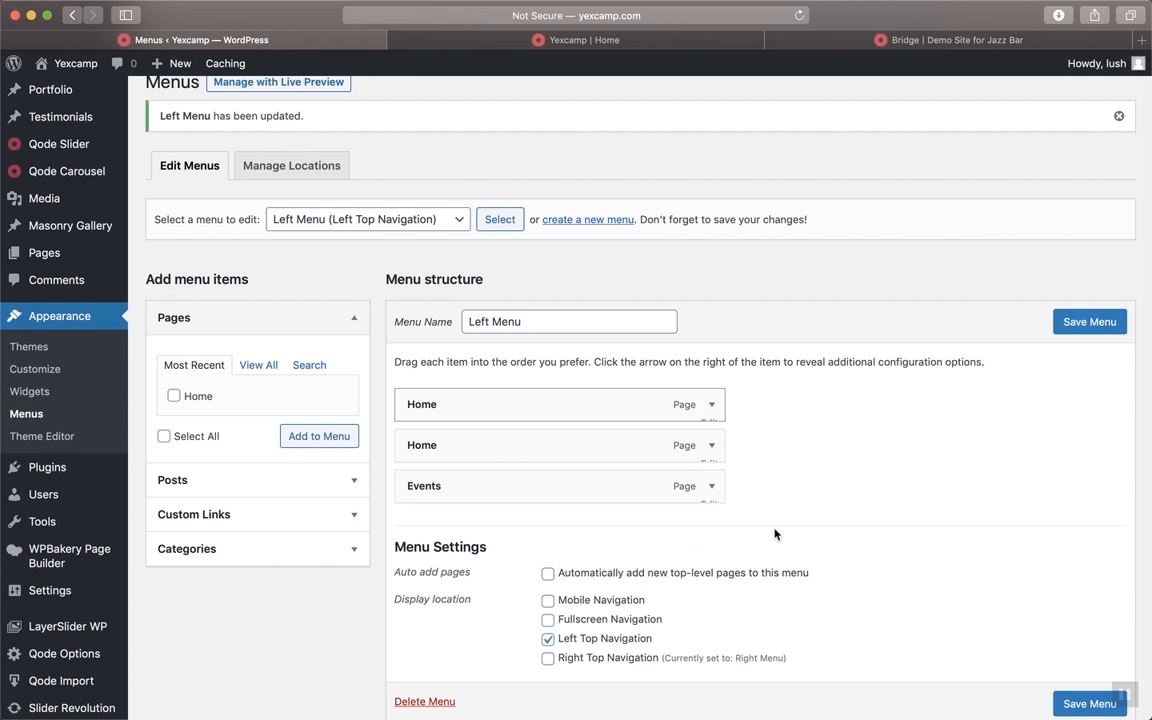
left_click(1067, 333)
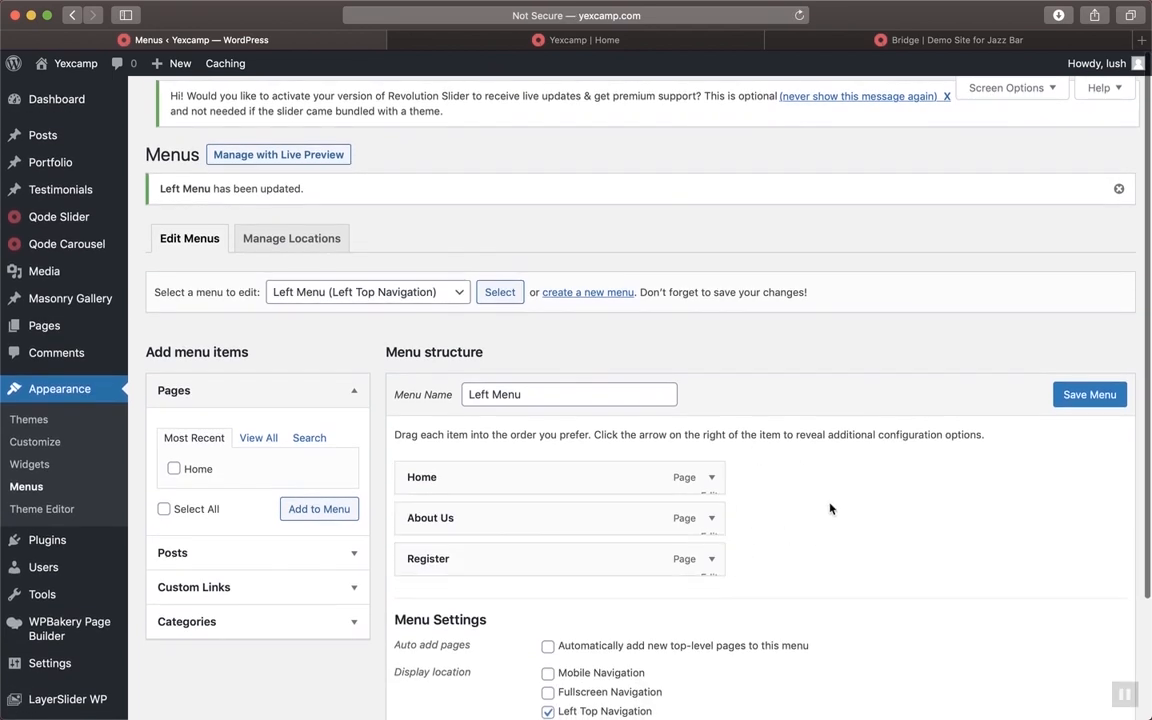
Reload the live Yexcamp home page to see the updated menu
scroll(949, 562, "down", 2)
scroll(949, 562, "up", 2)
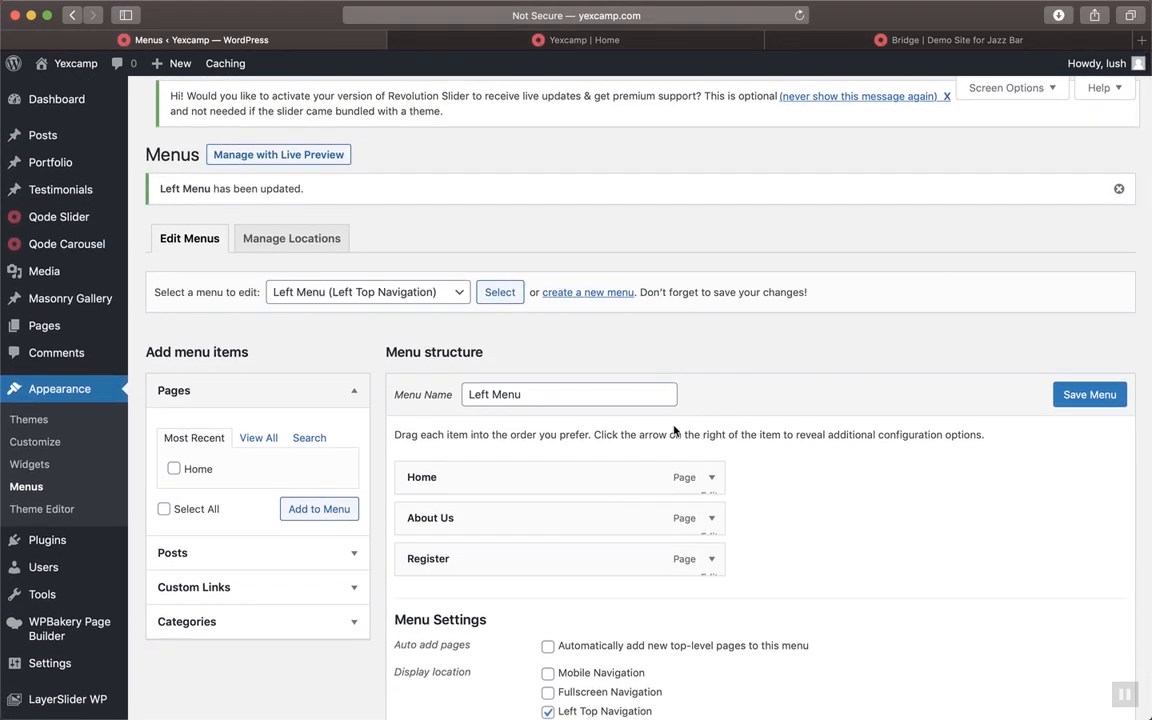
left_click(557, 45)
key("super+r")
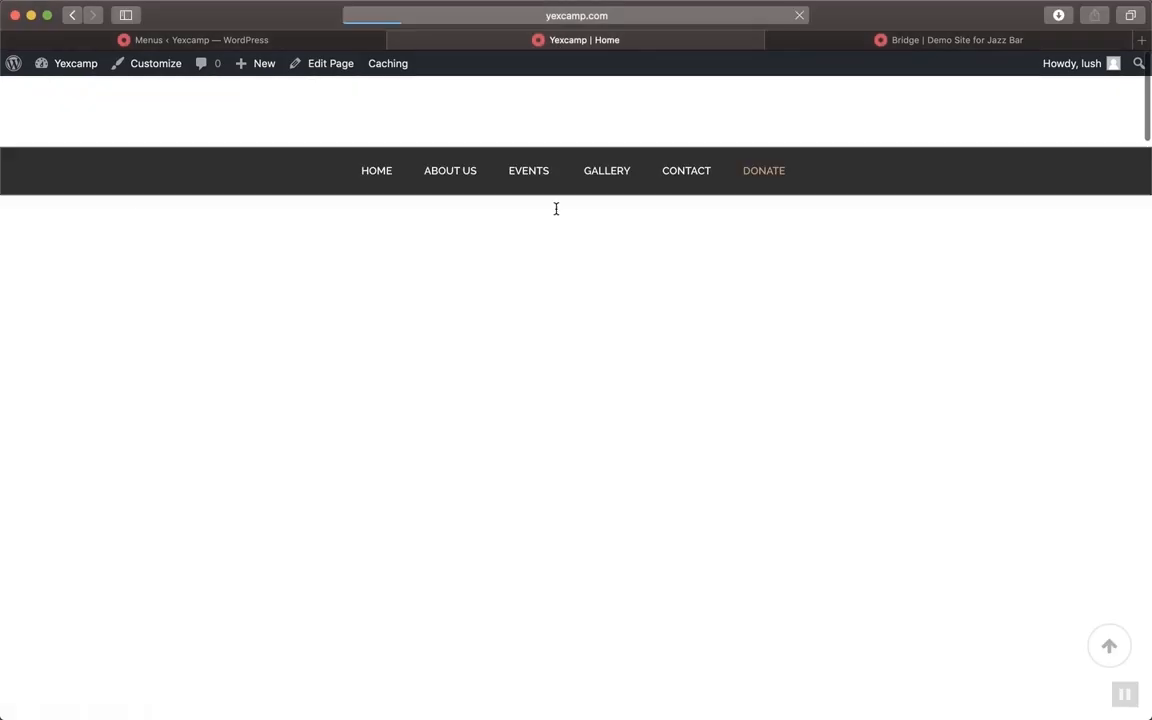
From All Pages, try Quick Edit on Home, cancel it, and open Home in the full editor
left_click(190, 39)
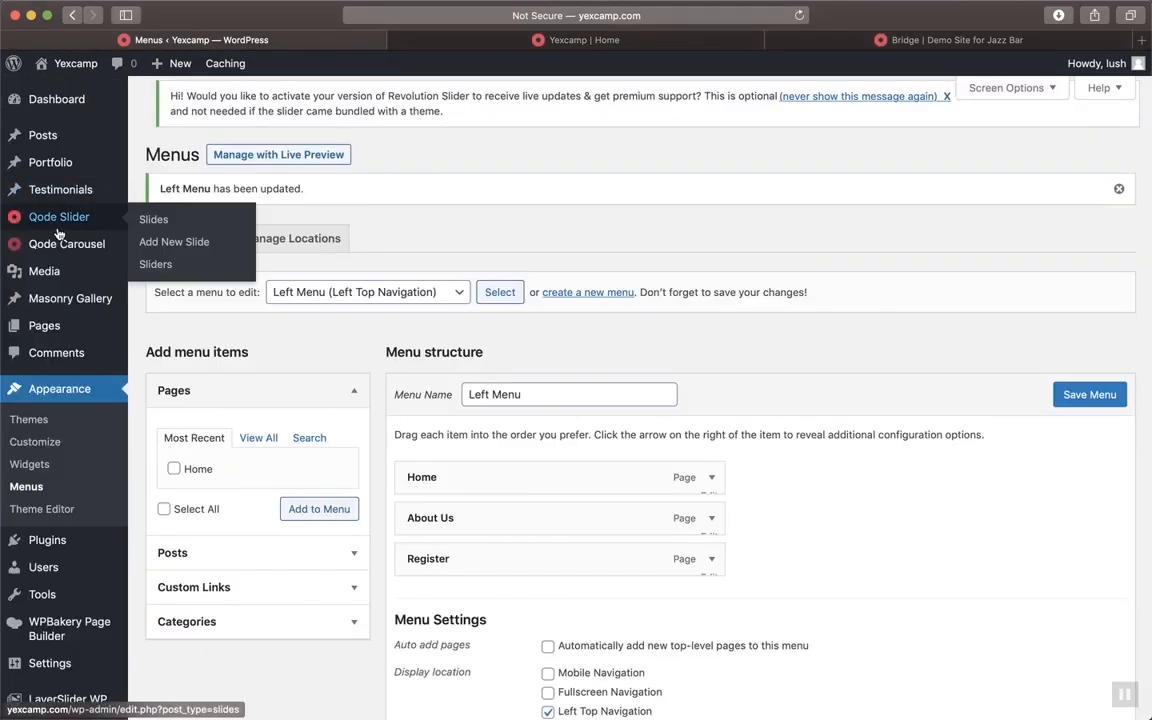
left_click(57, 328)
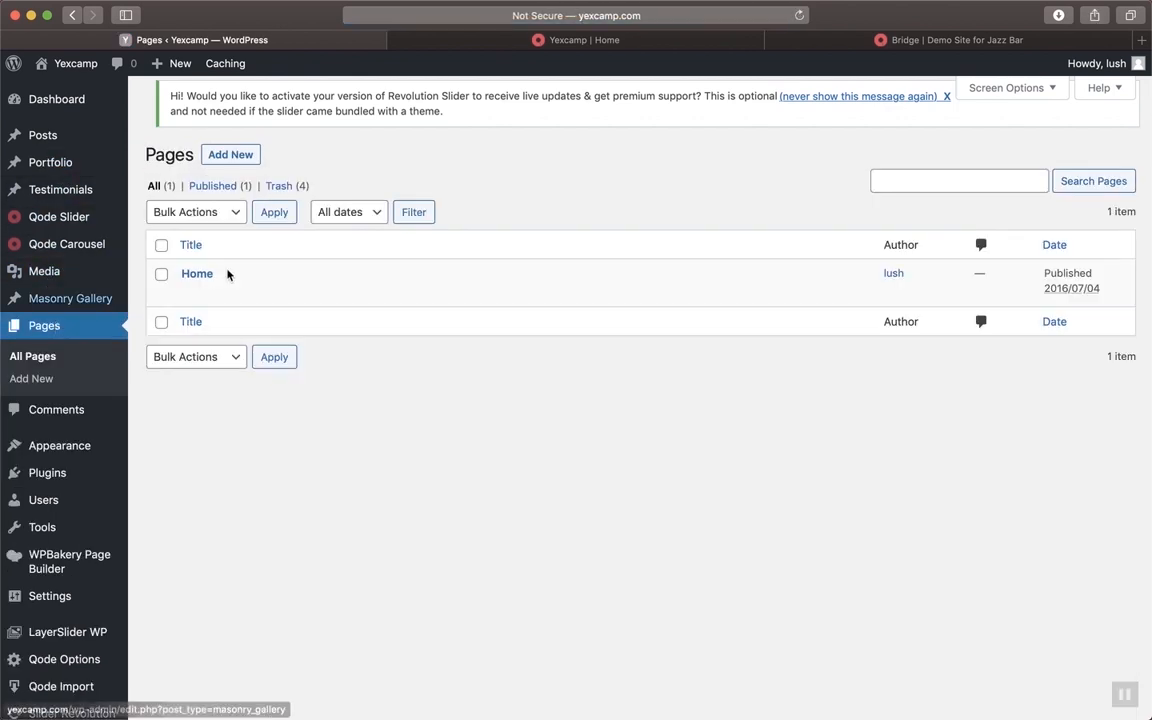
mouse_move(339, 275)
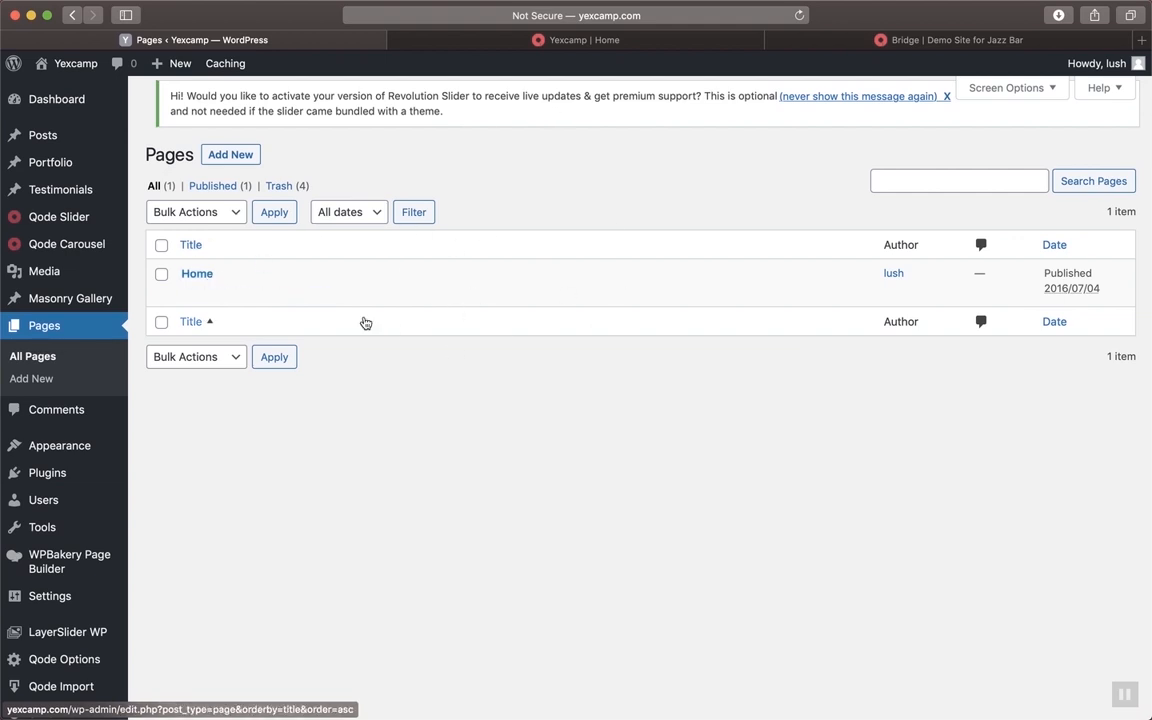
mouse_move(188, 290)
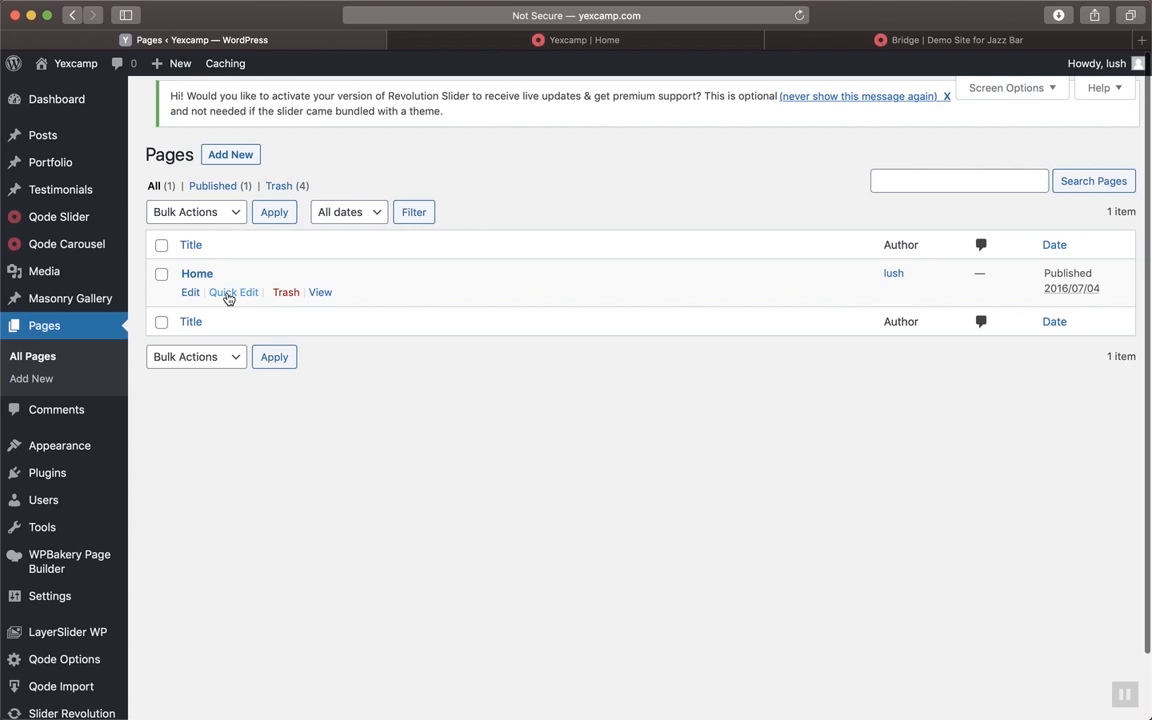
left_click(232, 292)
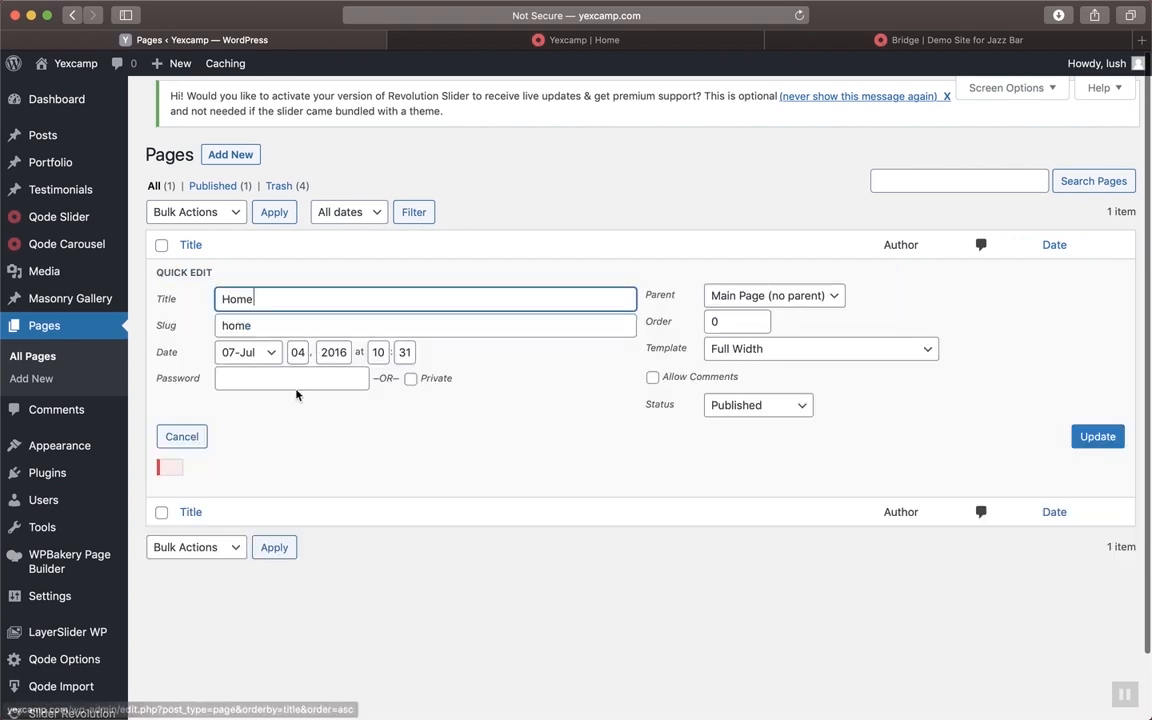
left_click(183, 438)
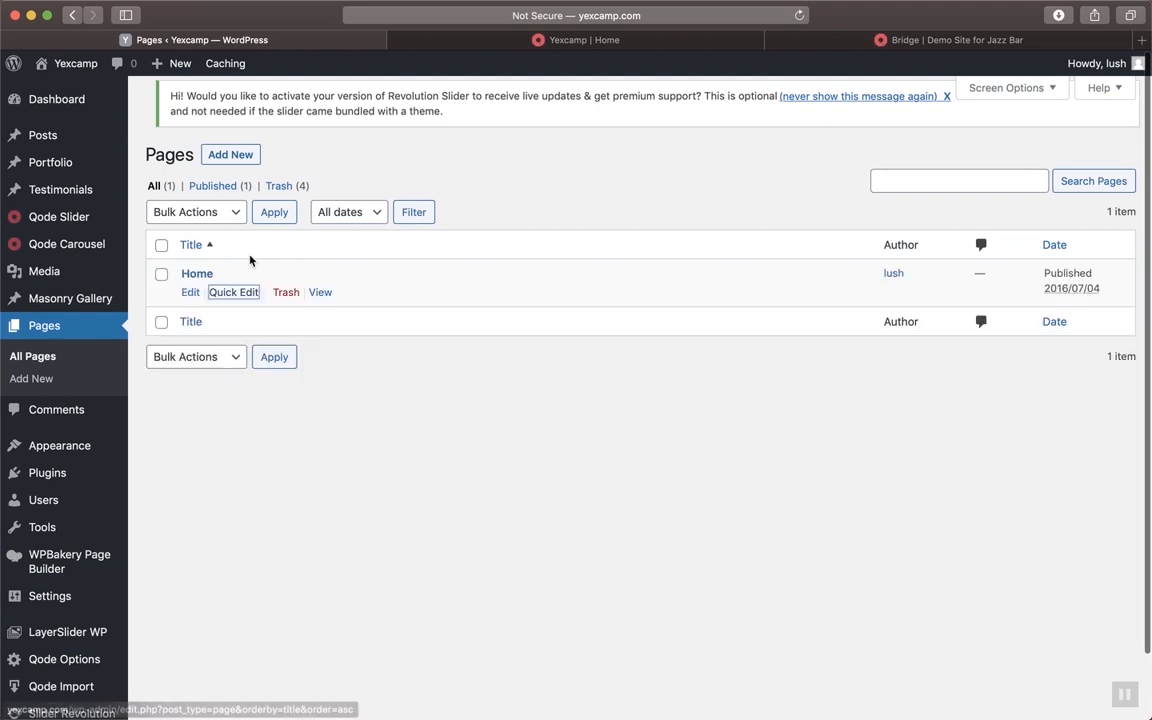
left_click(191, 298)
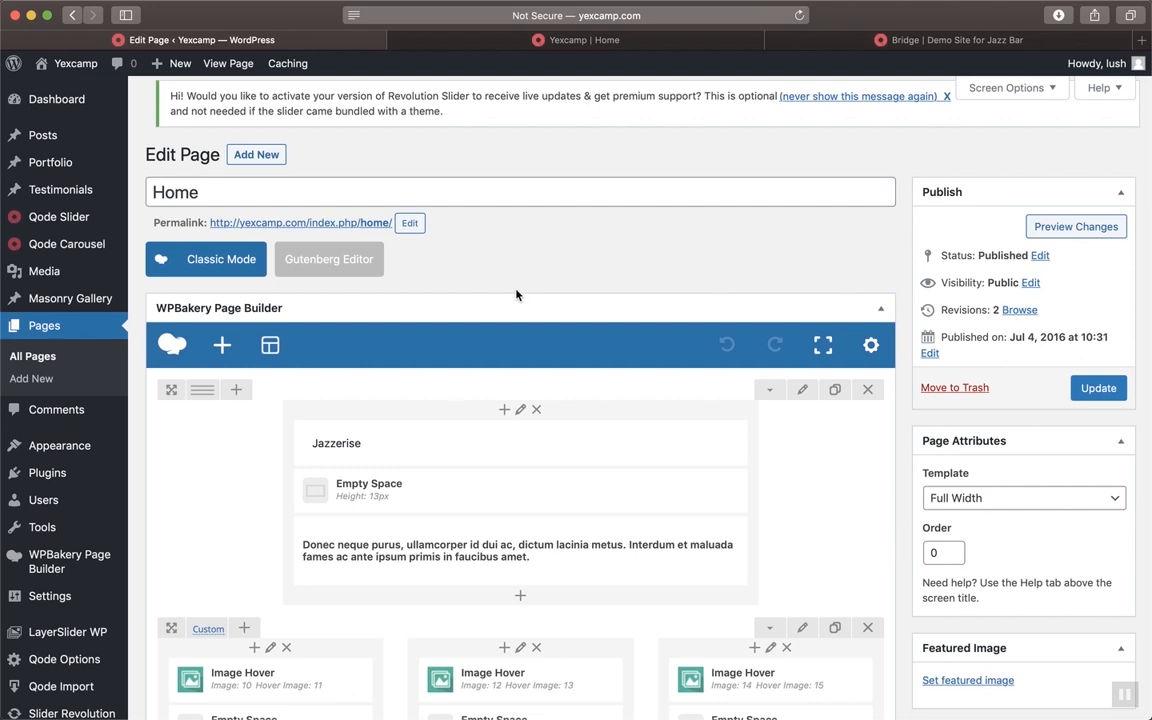
Scroll through the Jazzerise text row and three Image Hover columns in WPBakery
scroll(470, 545, "down", 5)
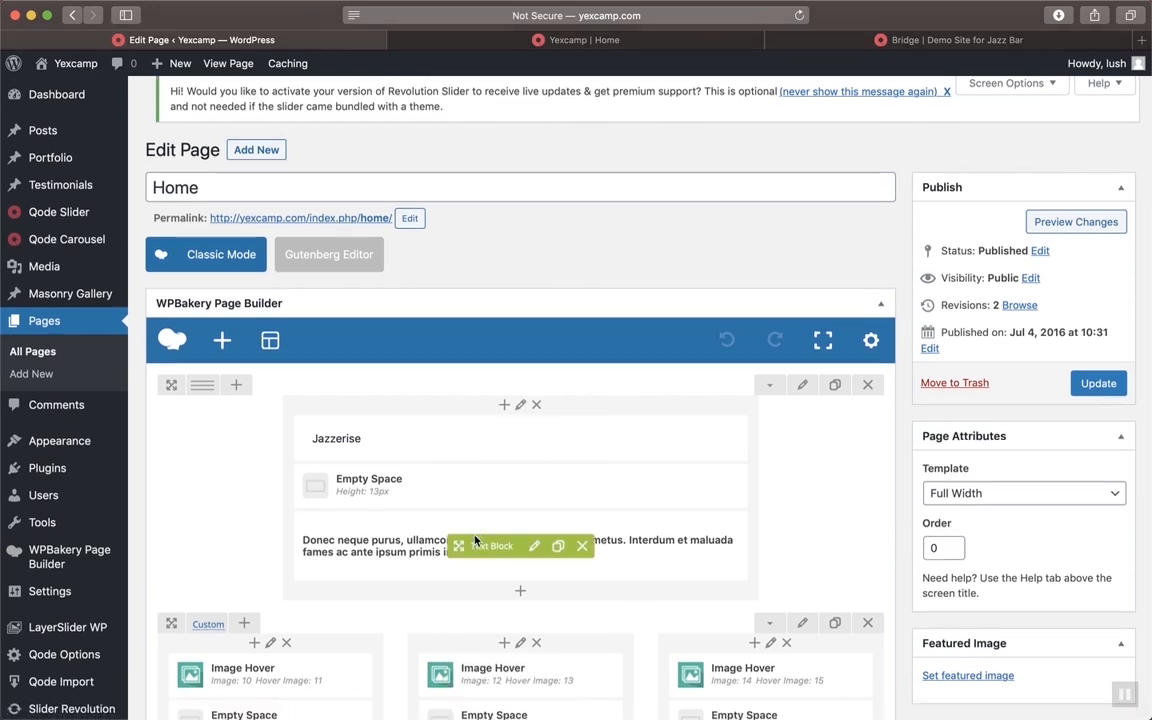
scroll(472, 340, "up", 1)
scroll(472, 340, "up", 5)
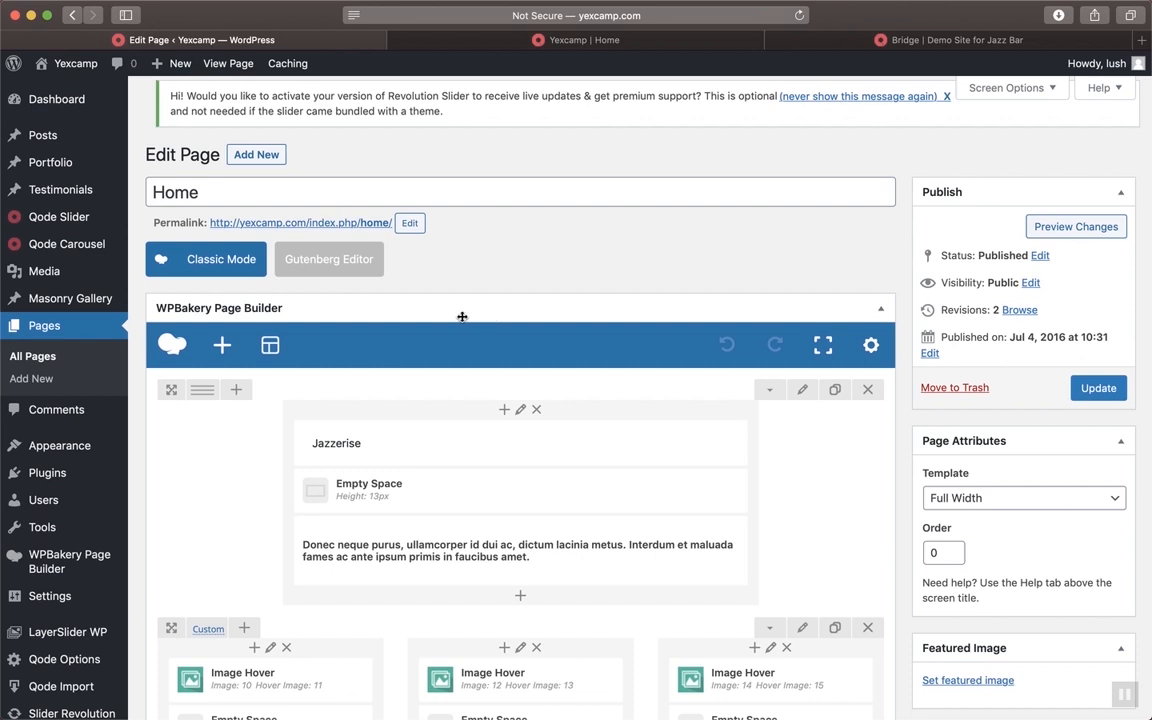
left_click(222, 346)
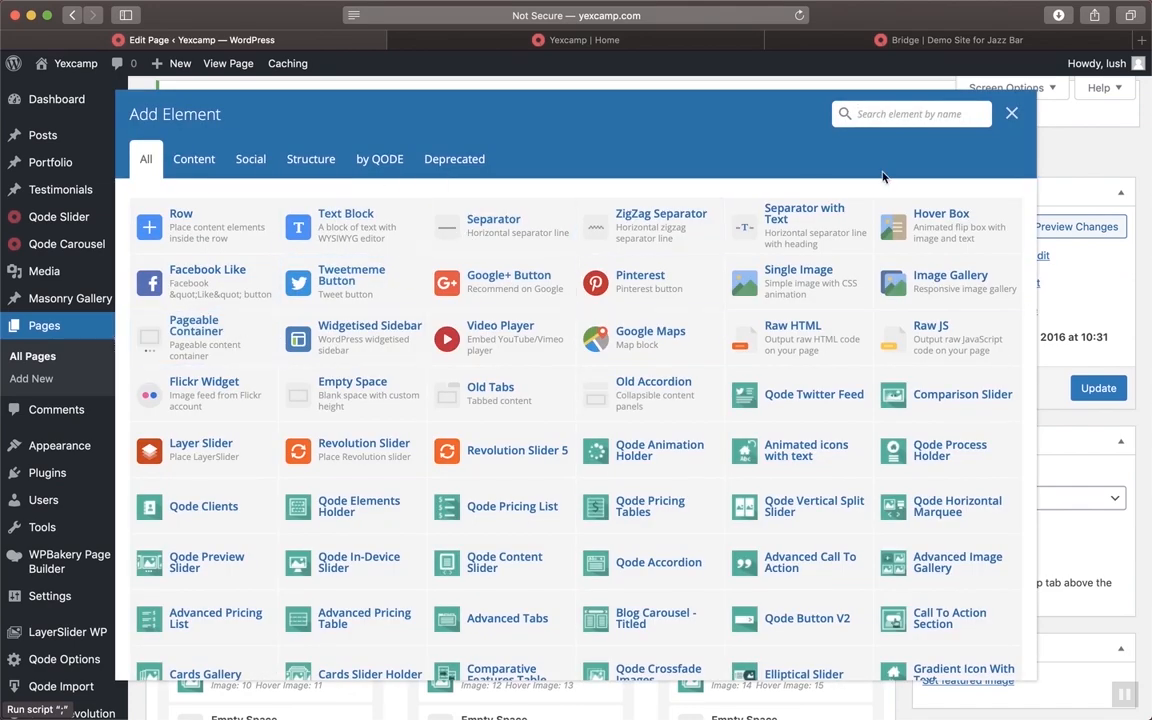
scroll(557, 349, "down", 5)
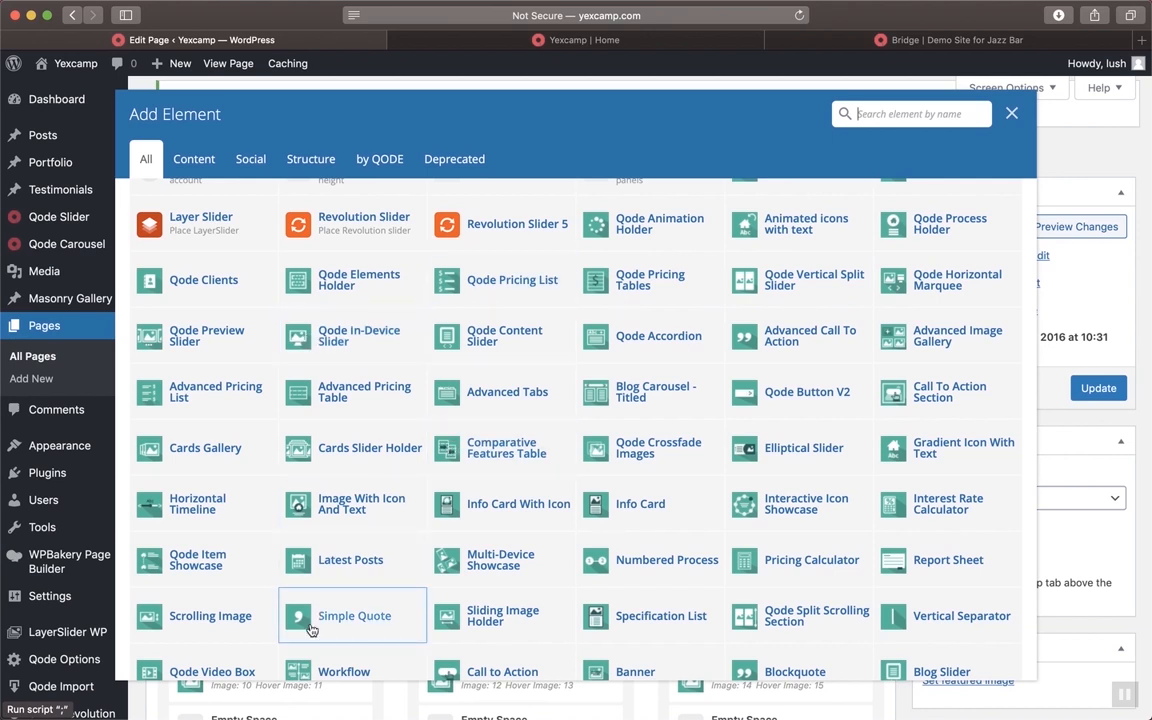
left_click(1011, 113)
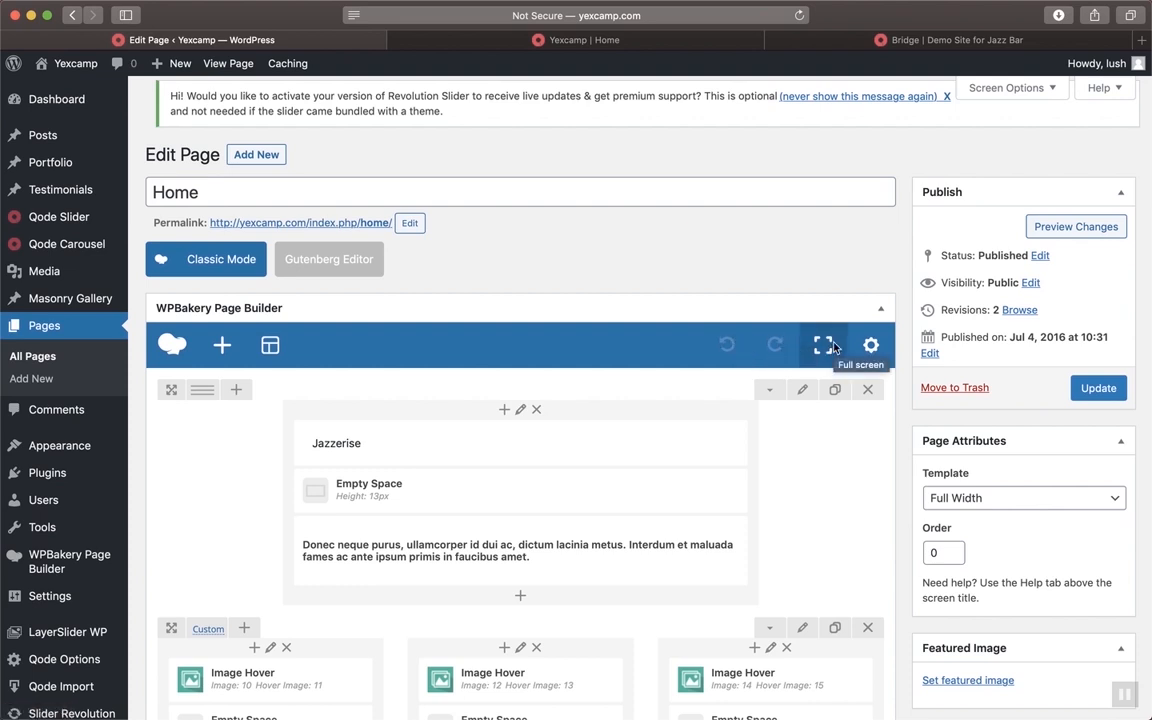
scroll(770, 482, "down", 1)
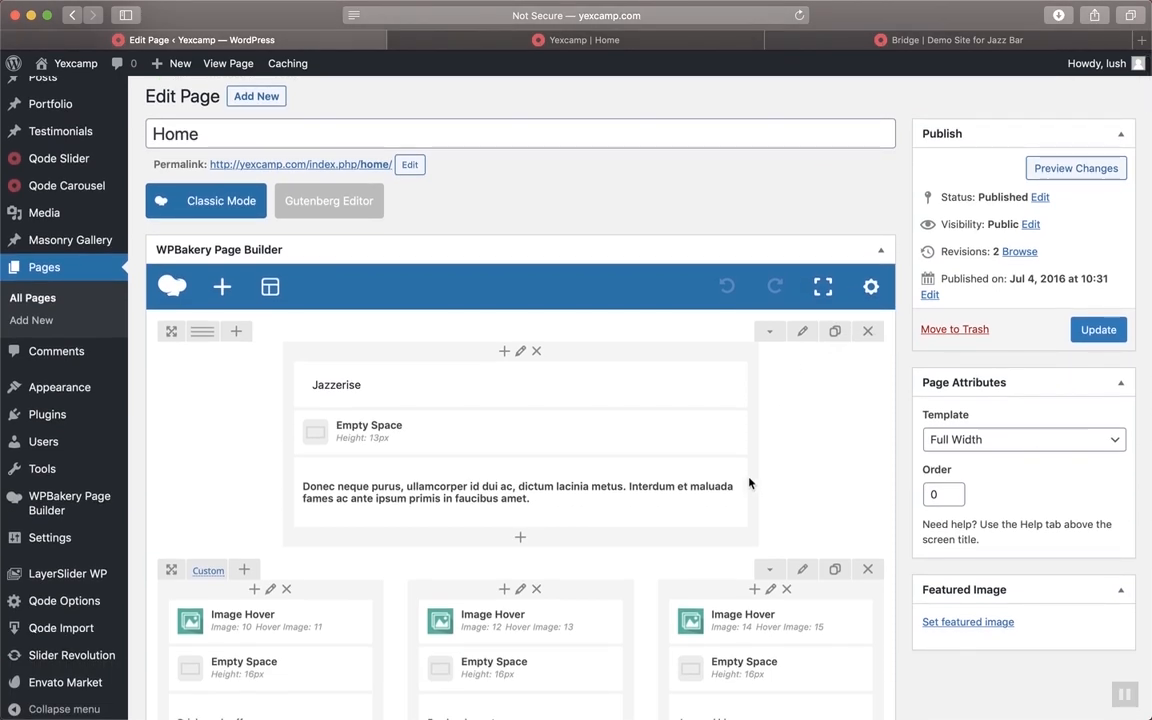
scroll(755, 482, "up", 1)
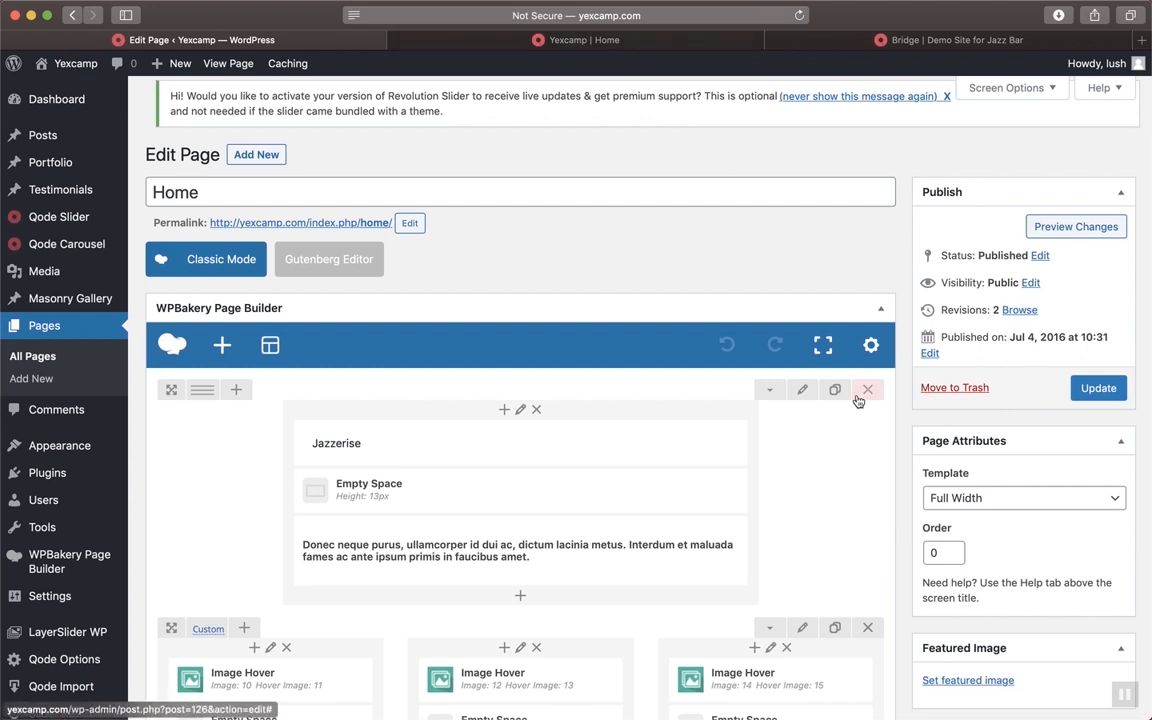
left_click(1040, 256)
left_click(995, 278)
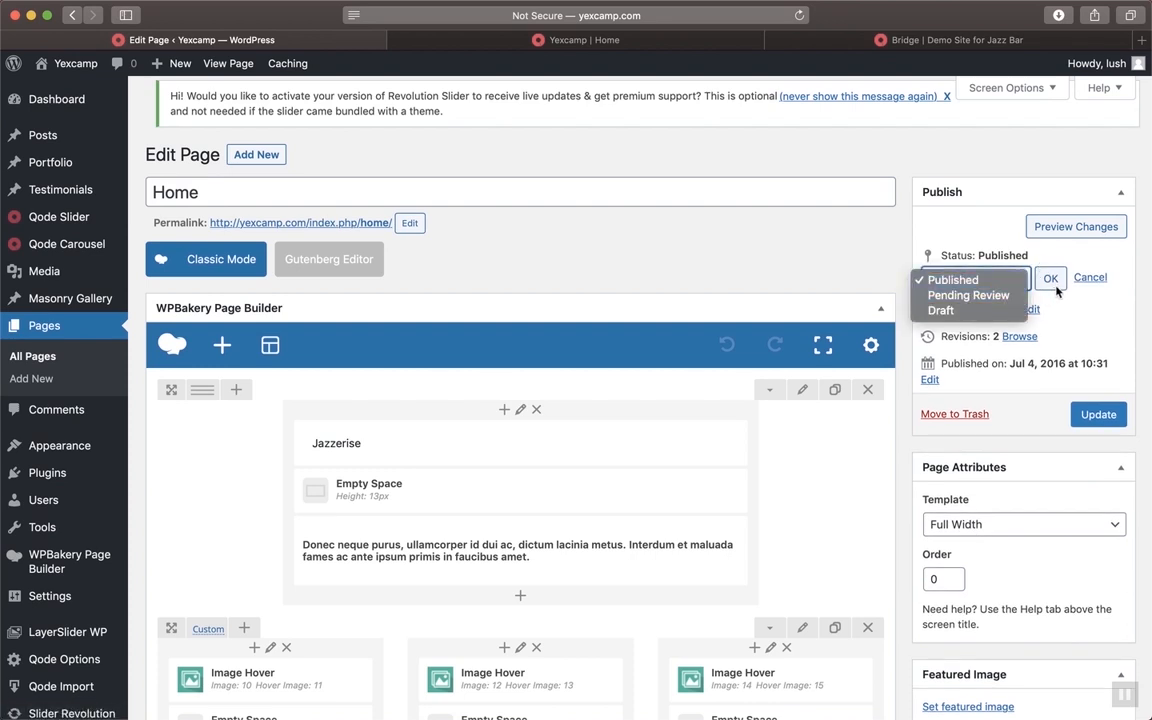
left_click(1094, 285)
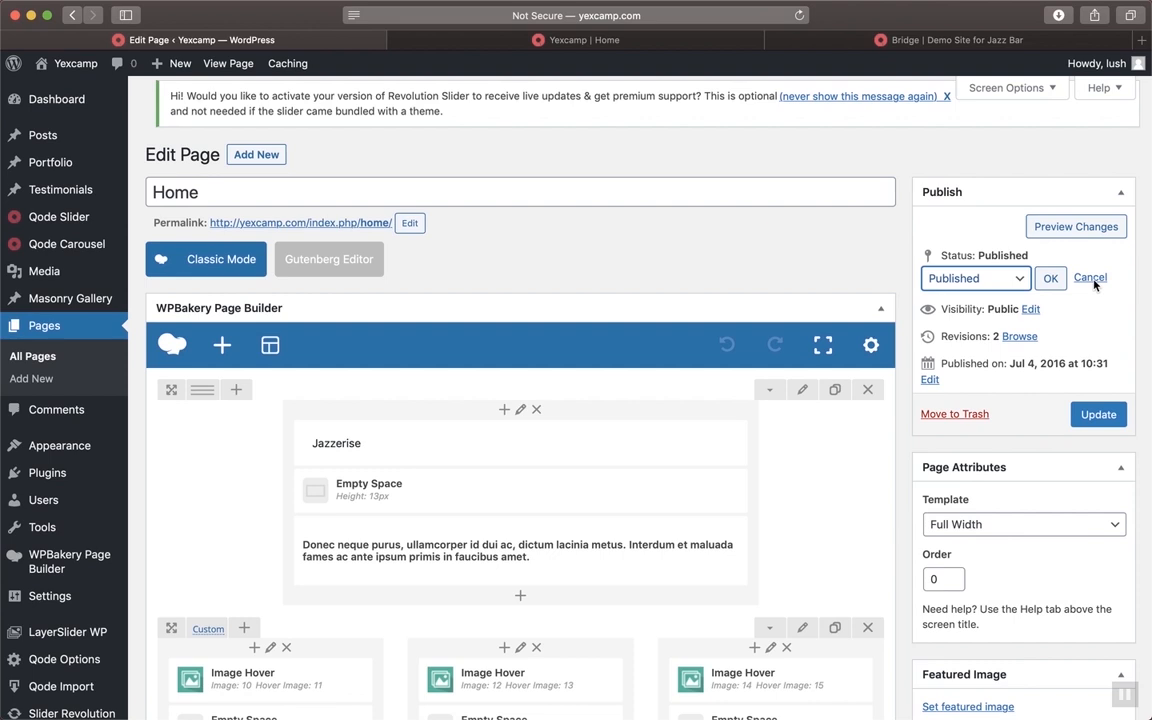
left_click(1092, 279)
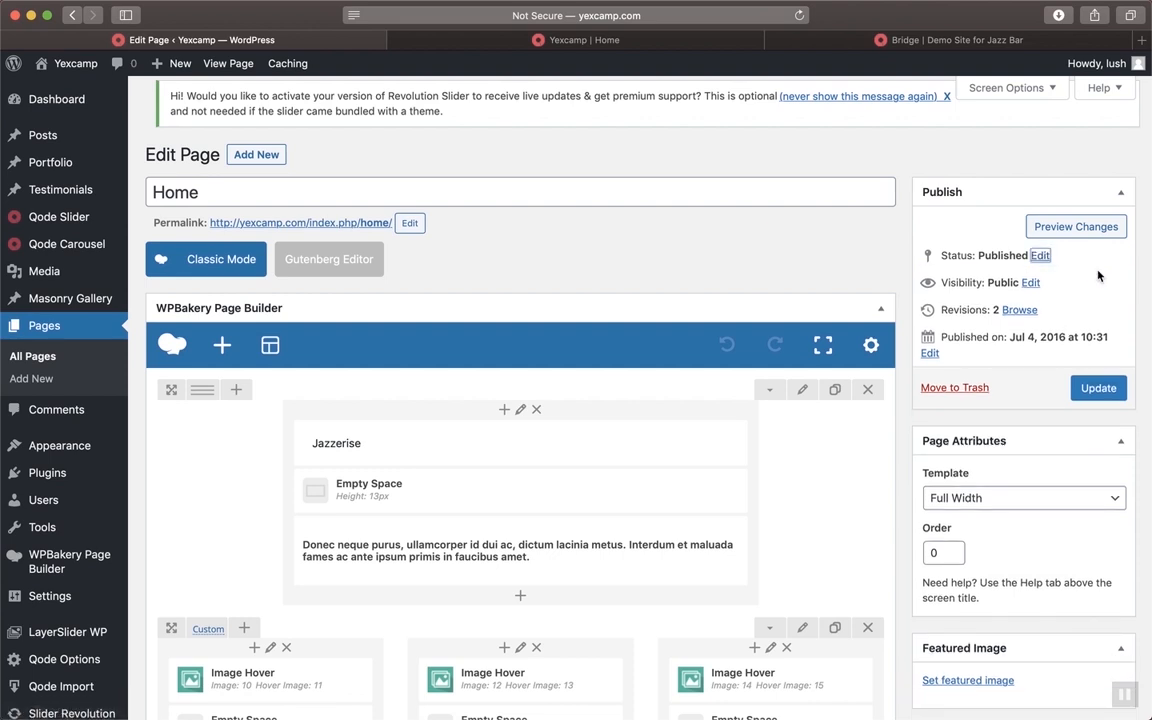
left_click(1030, 283)
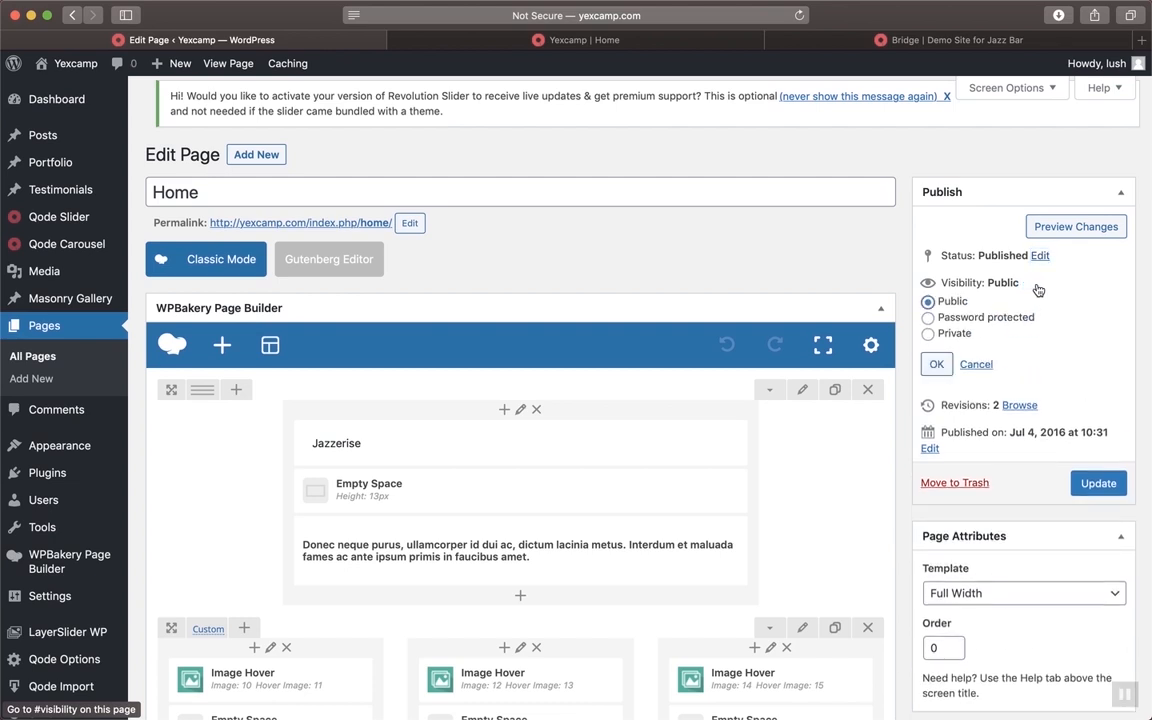
left_click(977, 366)
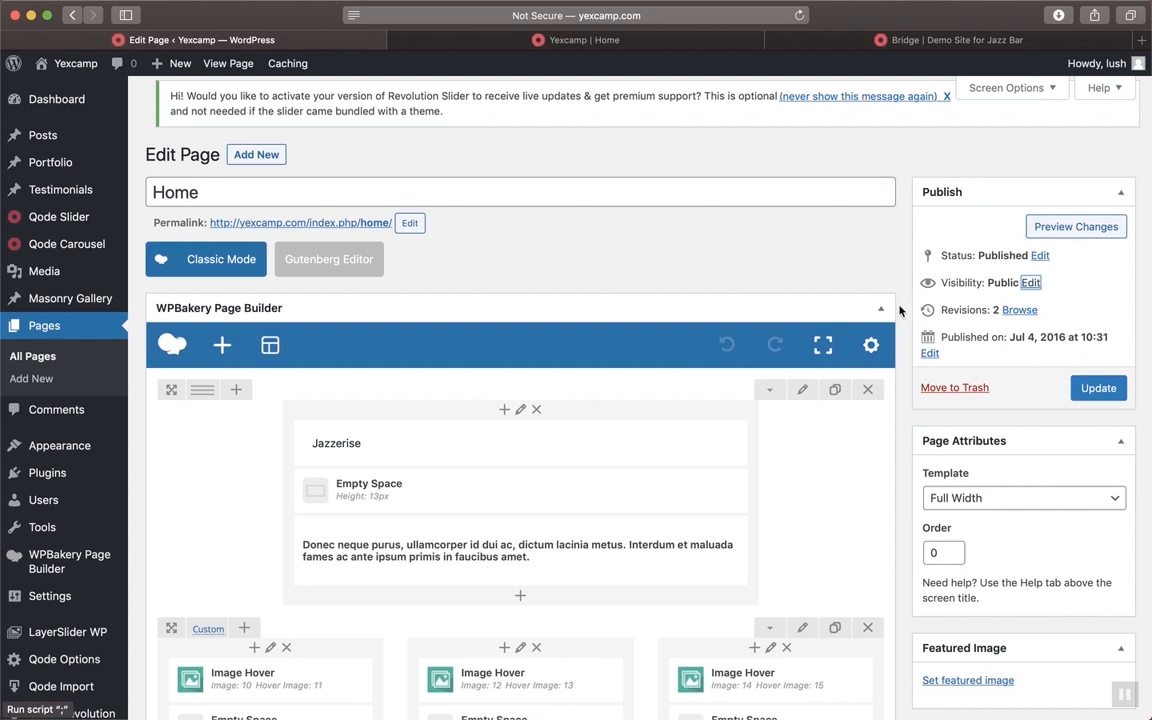
mouse_move(710, 439)
mouse_move(576, 513)
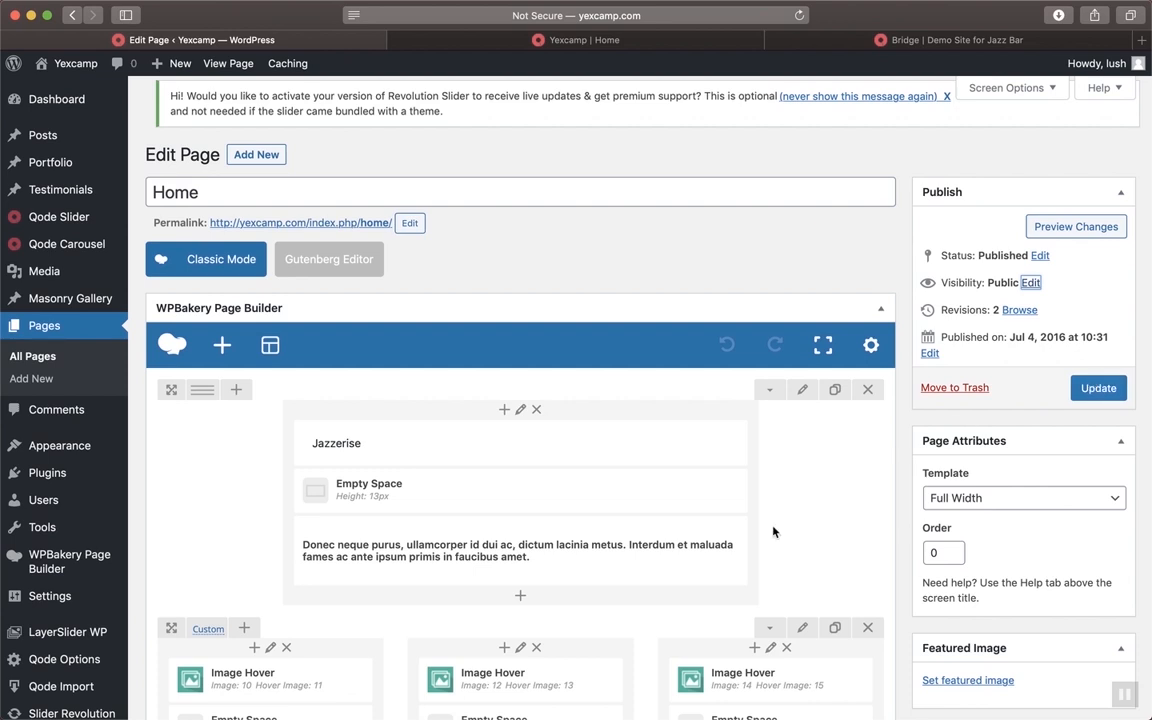
mouse_move(602, 554)
left_click(640, 40)
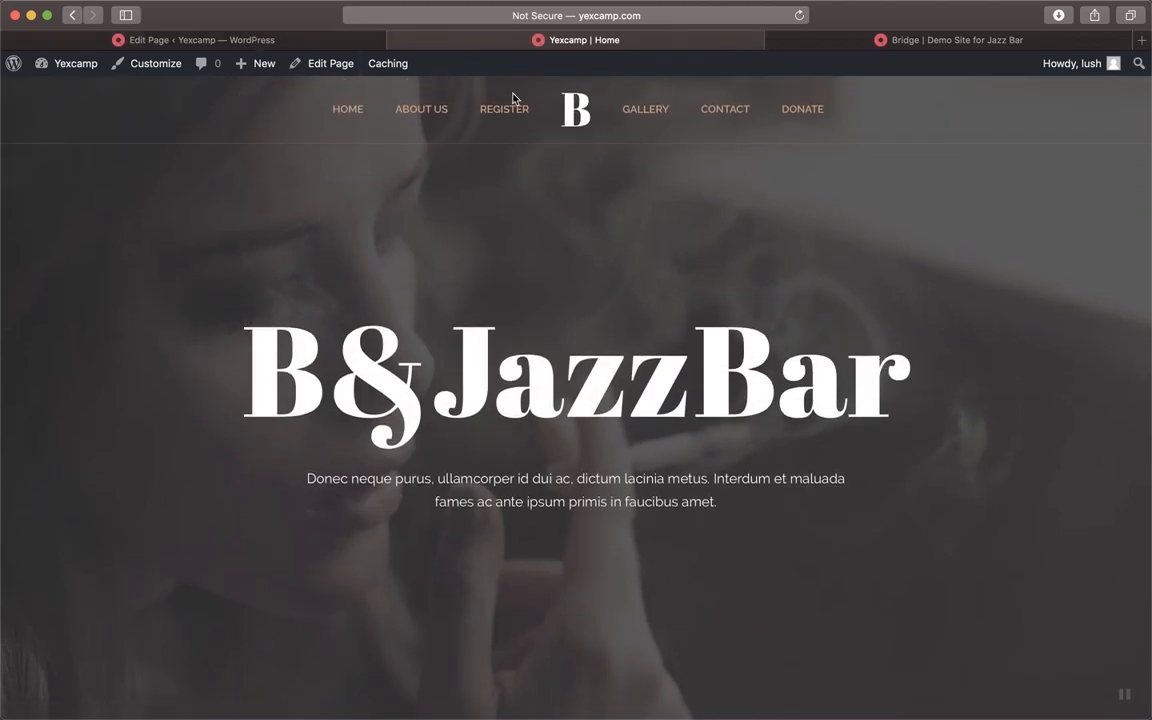
left_click(359, 42)
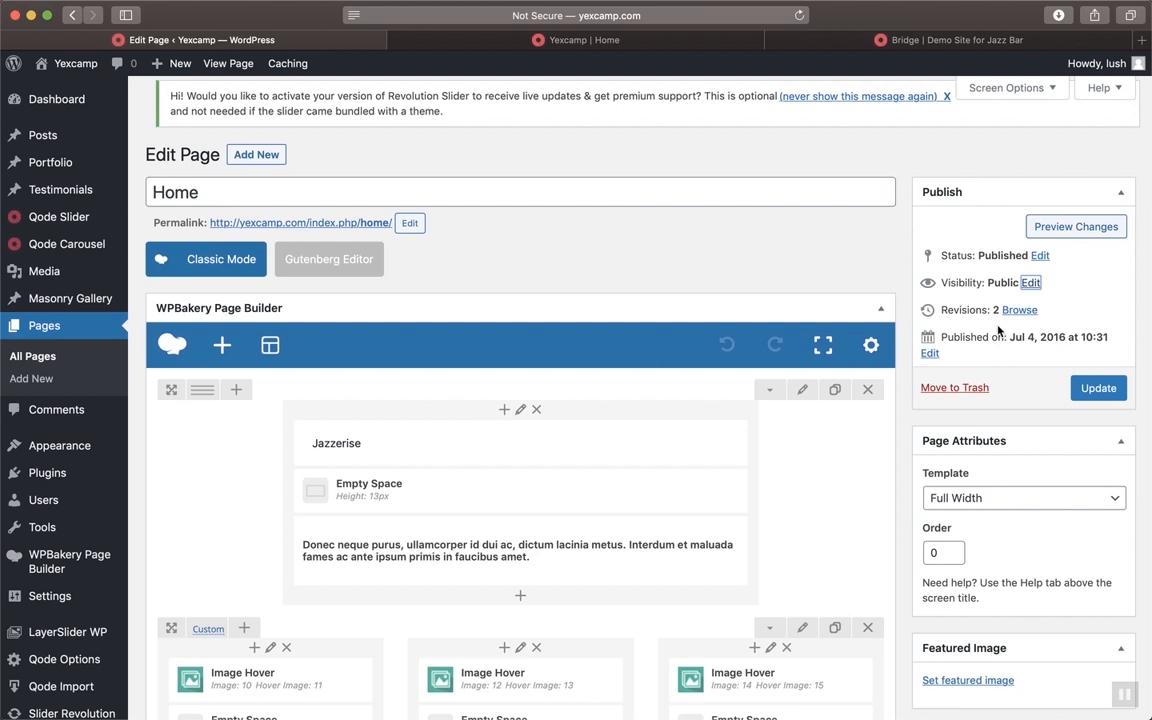
scroll(997, 331, "down", 2)
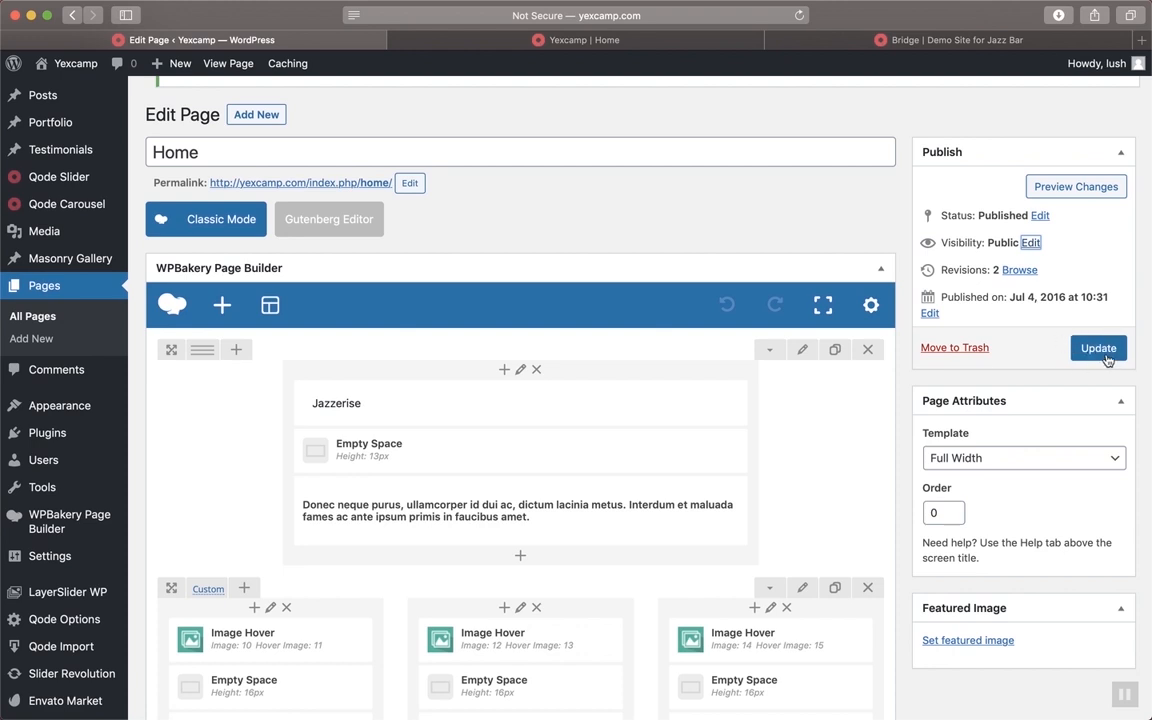
scroll(1107, 360, "down", 3)
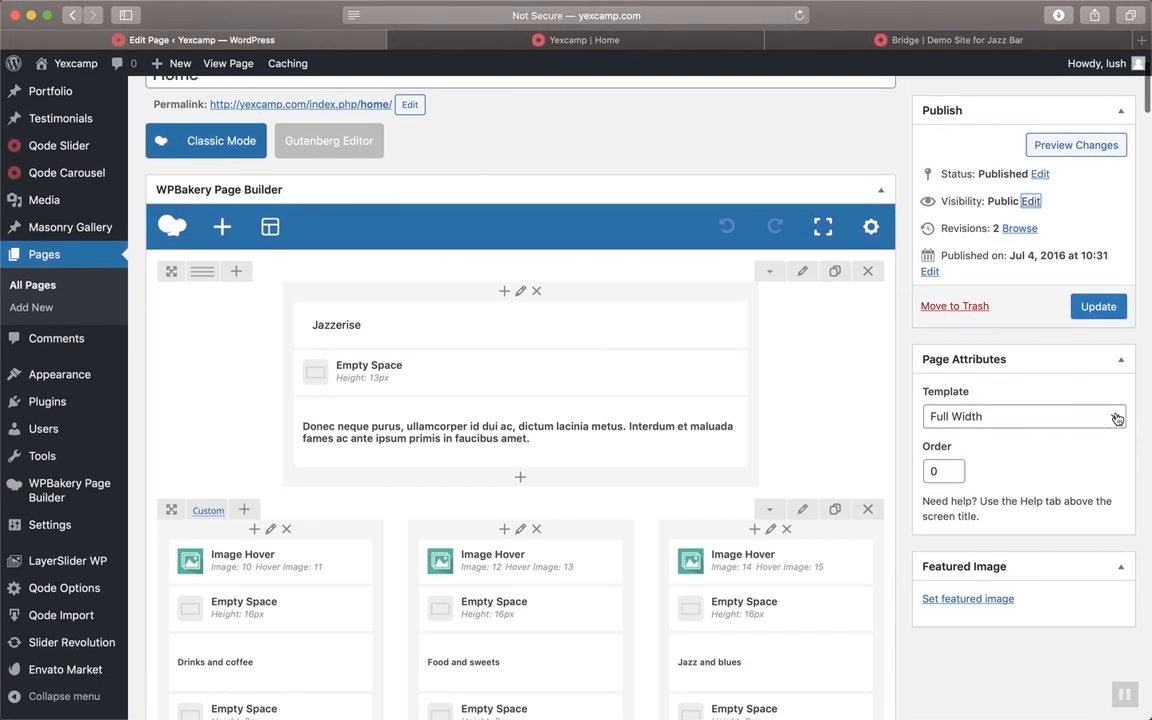
left_click(1105, 418)
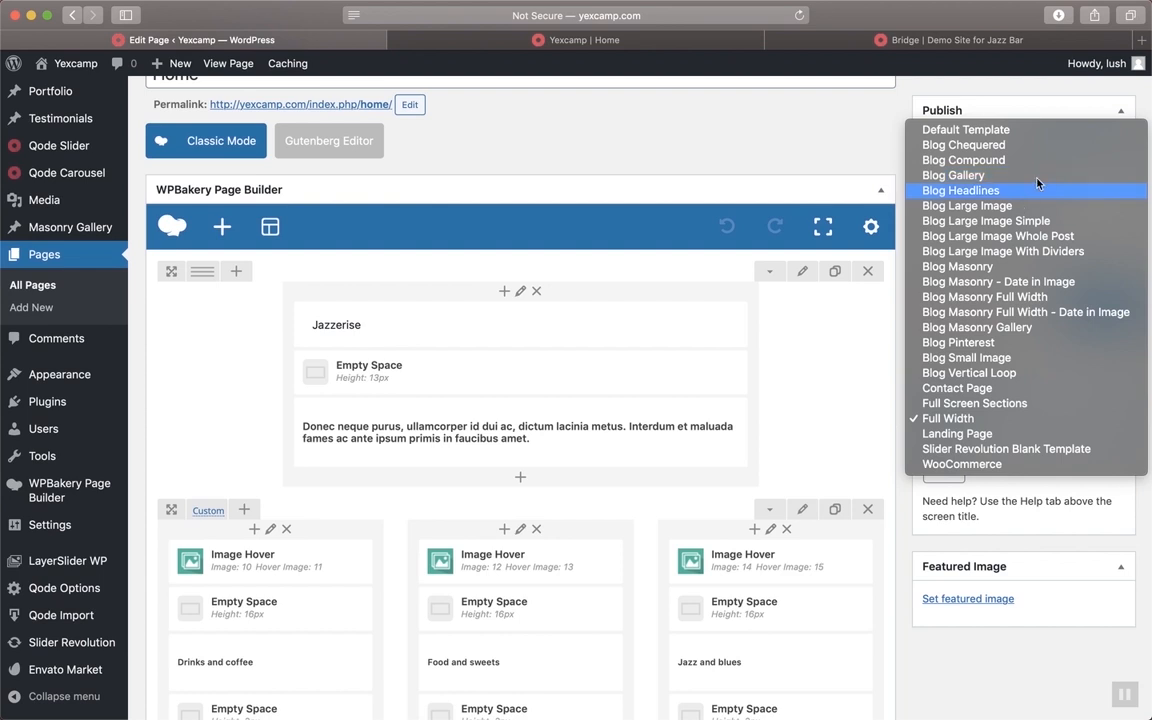
left_click(880, 545)
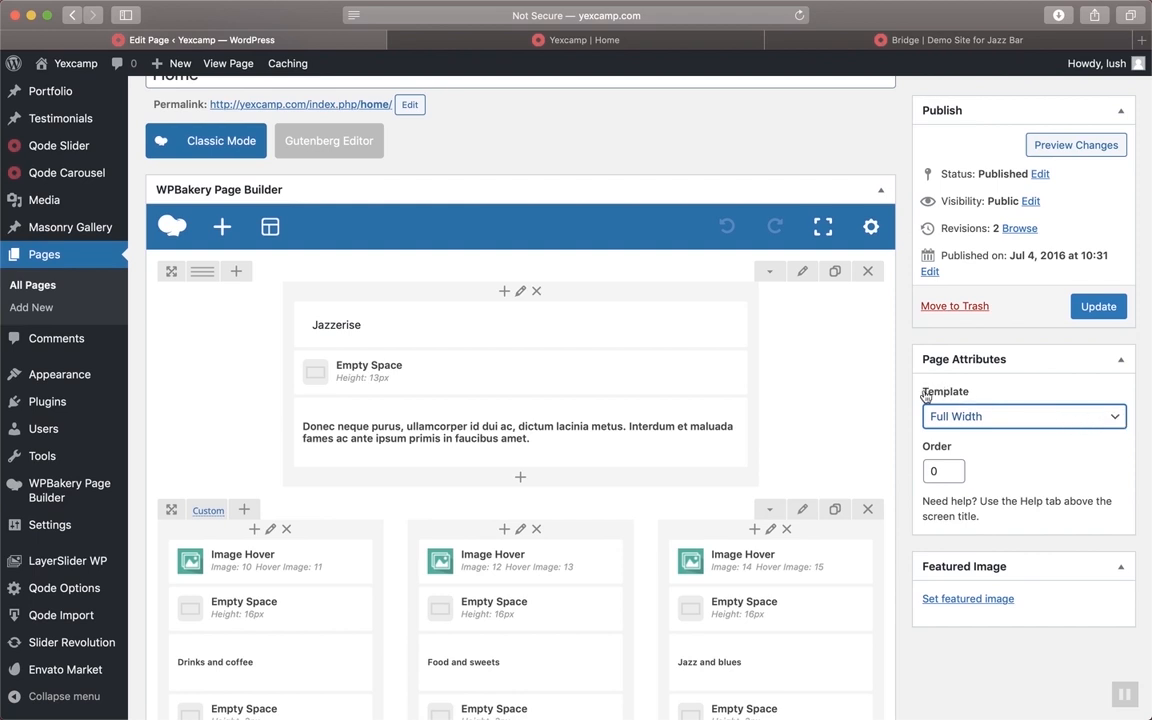
left_click(990, 427)
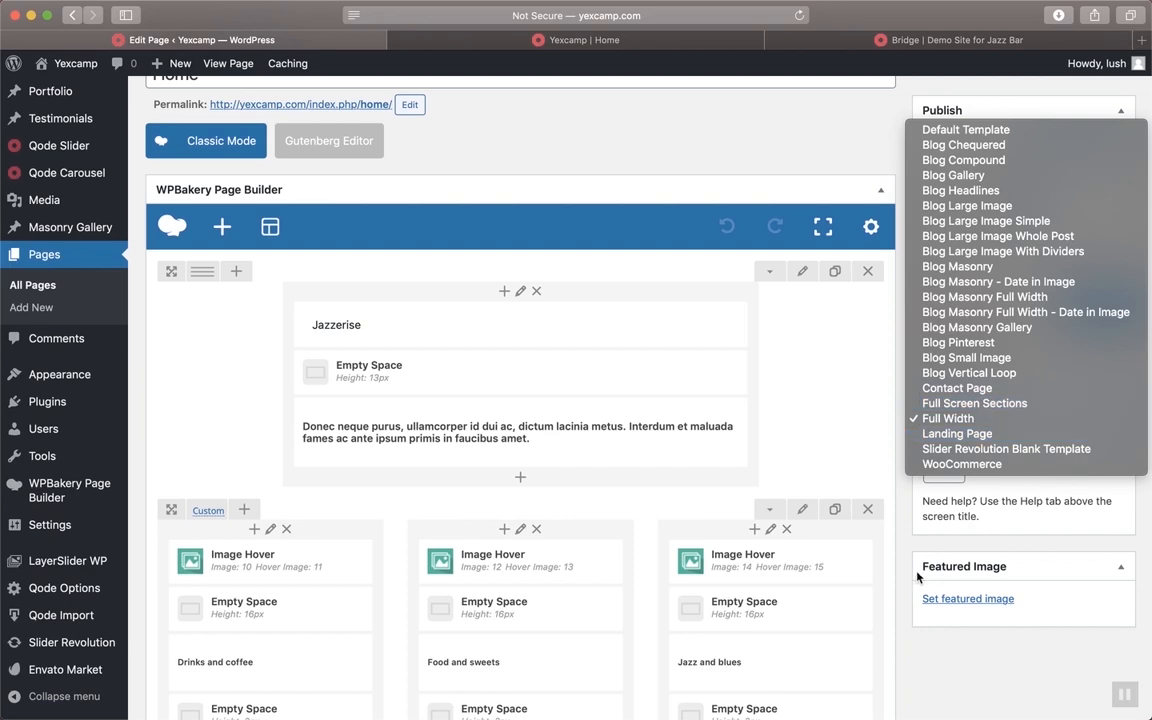
left_click(776, 176)
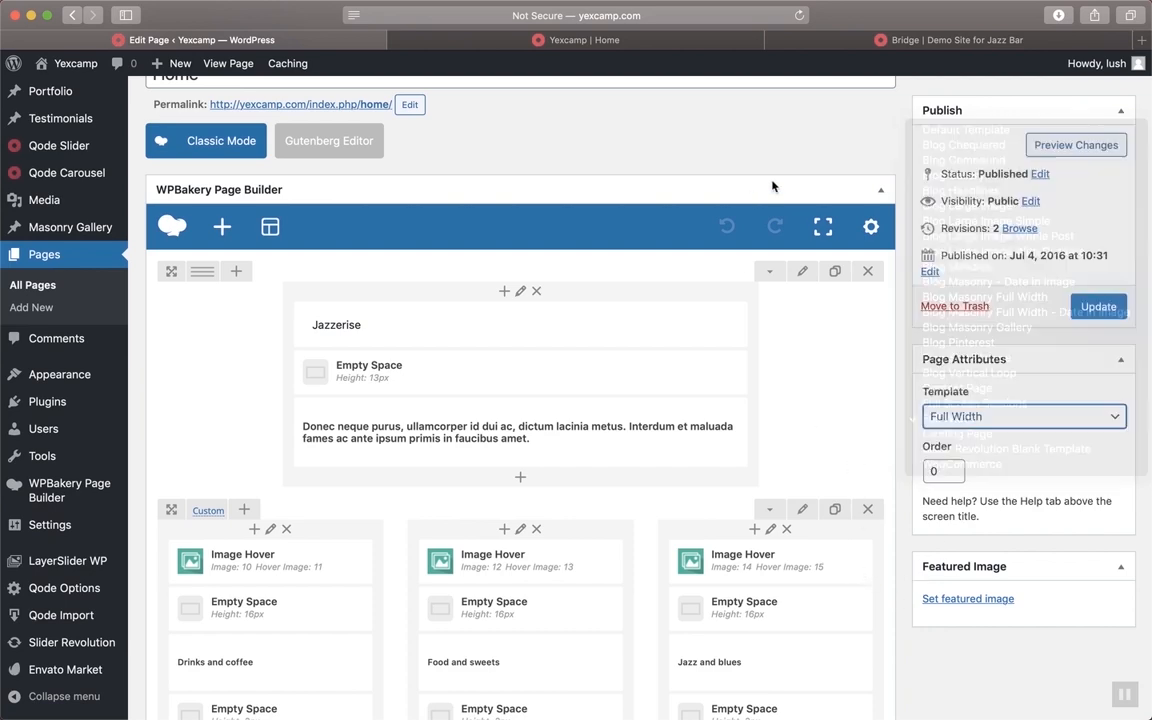
scroll(771, 180, "up", 3)
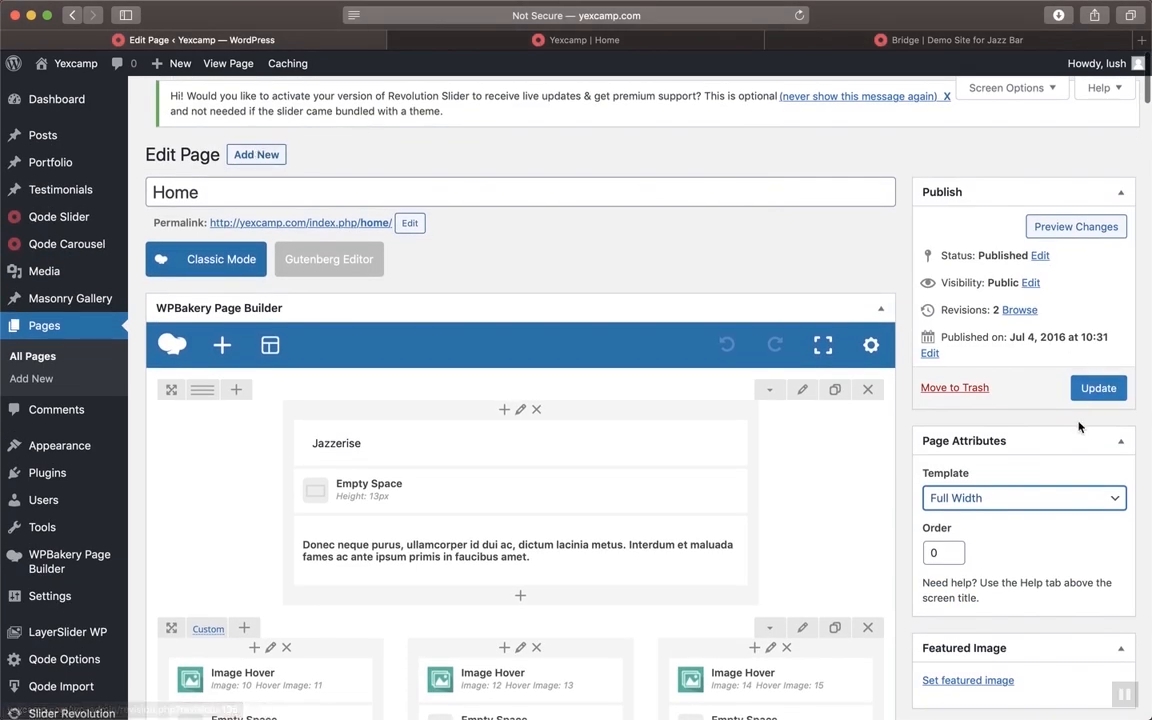
left_click(950, 497)
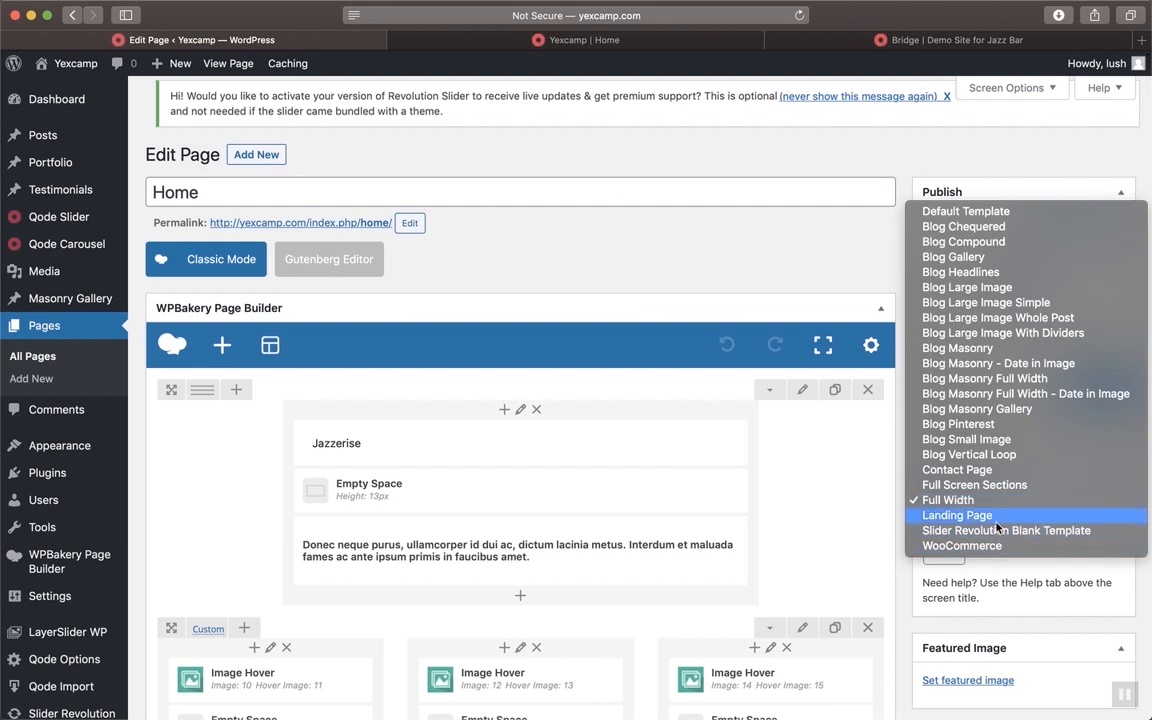
left_click(901, 640)
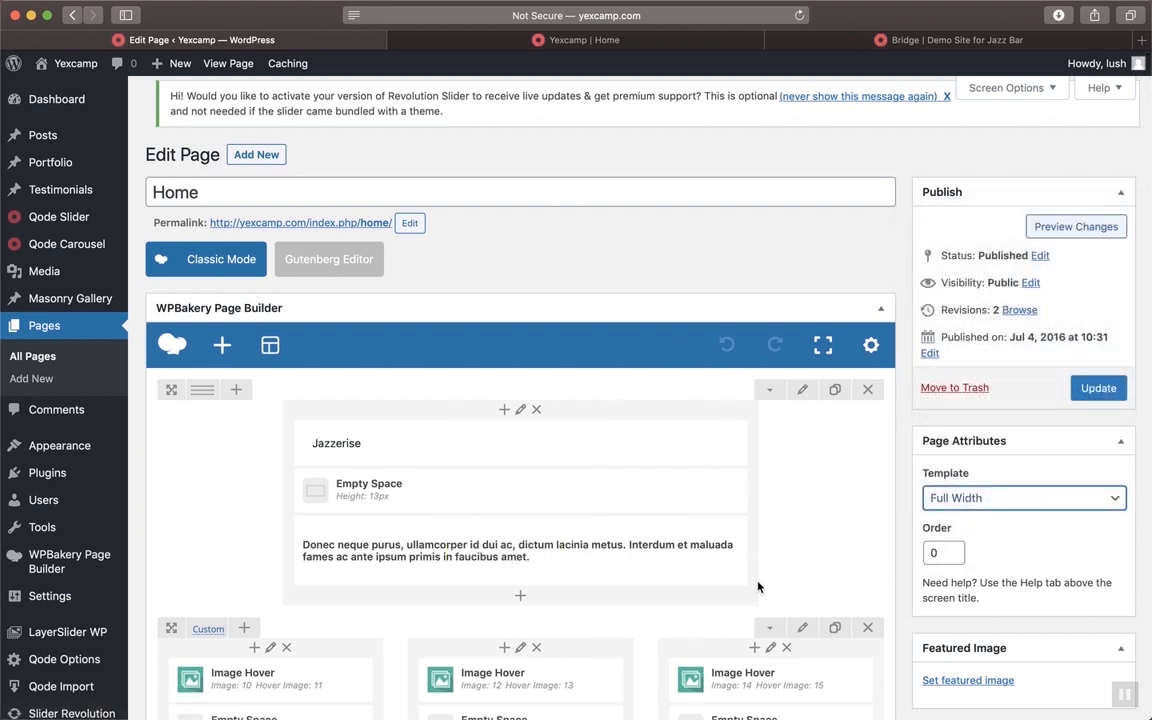
scroll(757, 620, "down", 3)
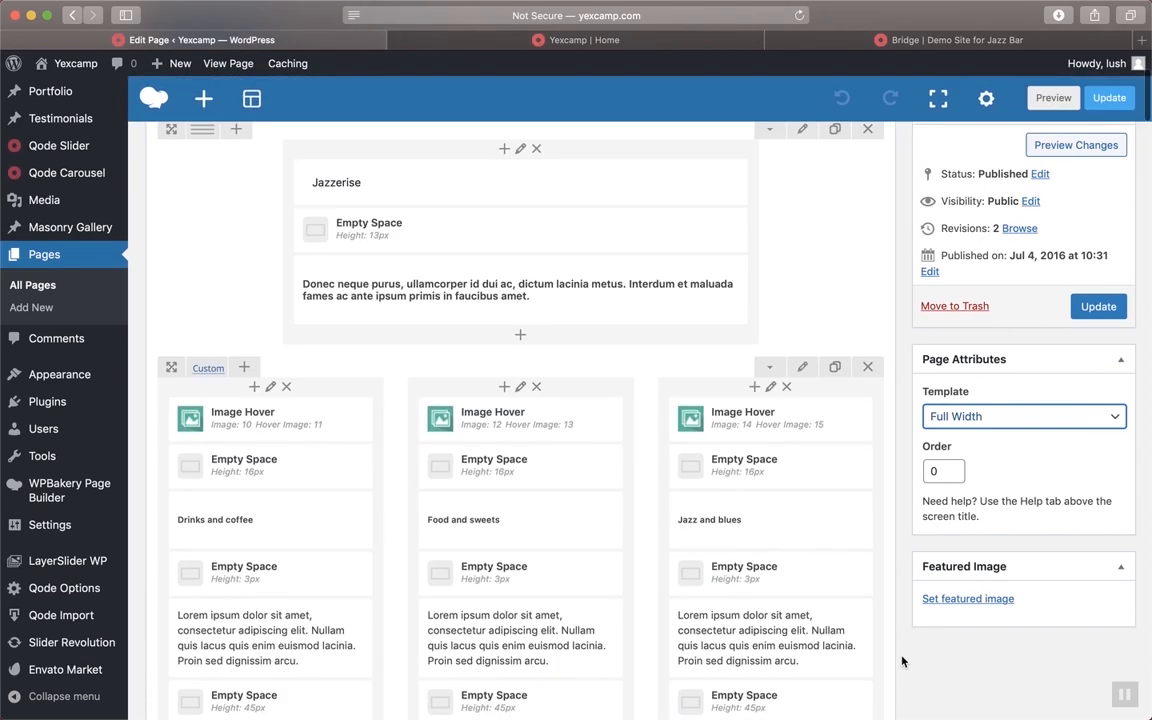
scroll(902, 663, "up", 3)
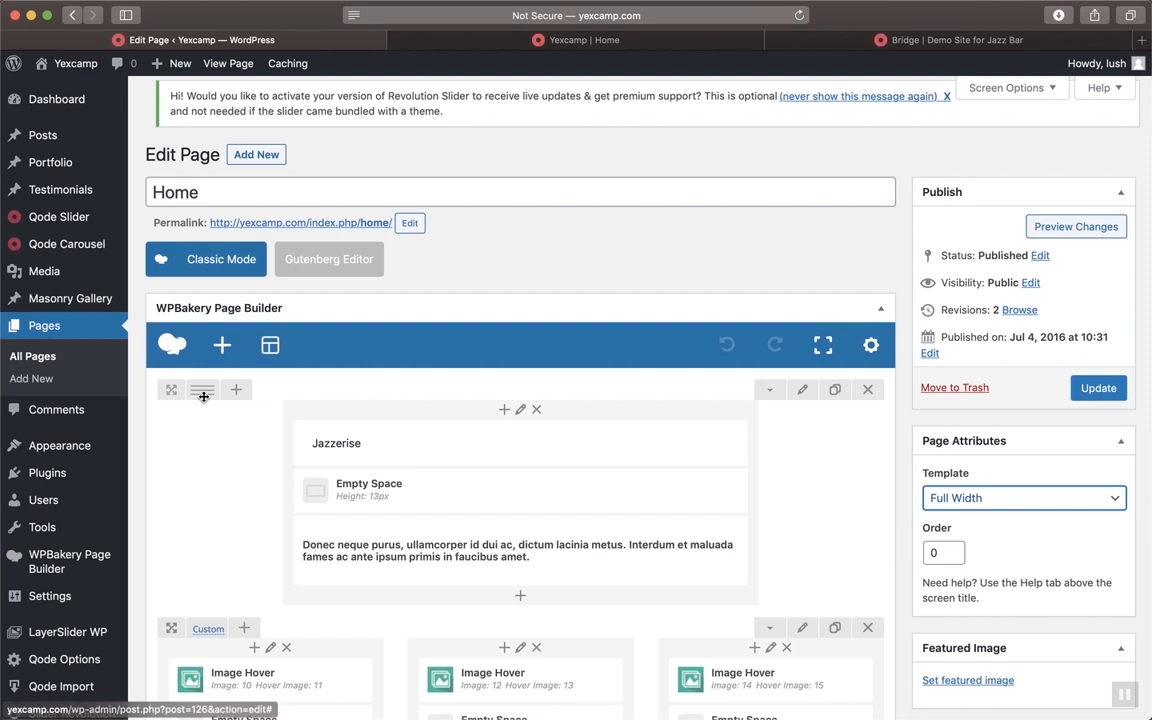
scroll(493, 492, "down", 3)
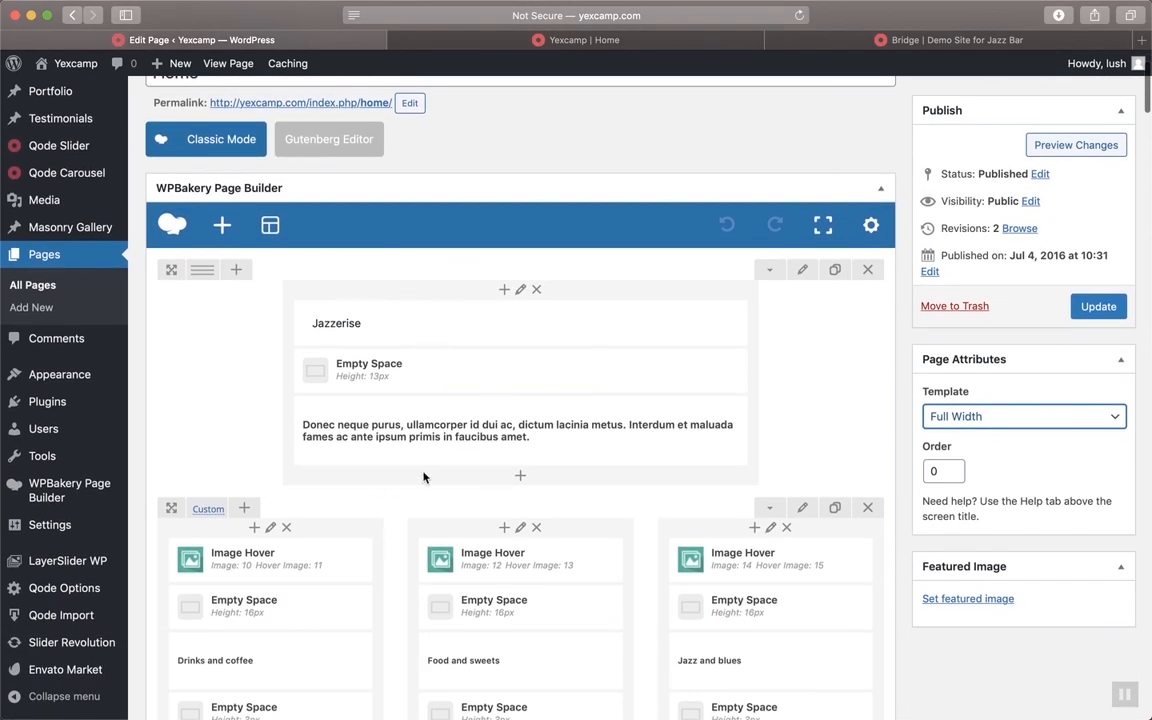
scroll(448, 291, "down", 8)
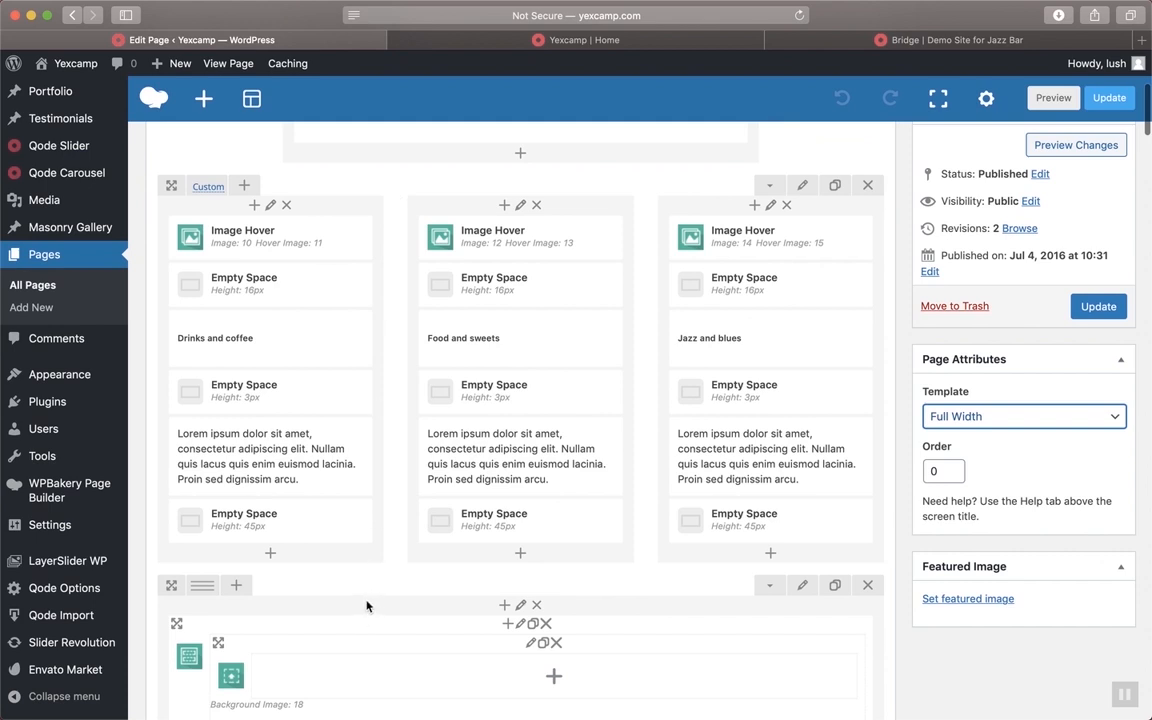
scroll(366, 605, "down", 5)
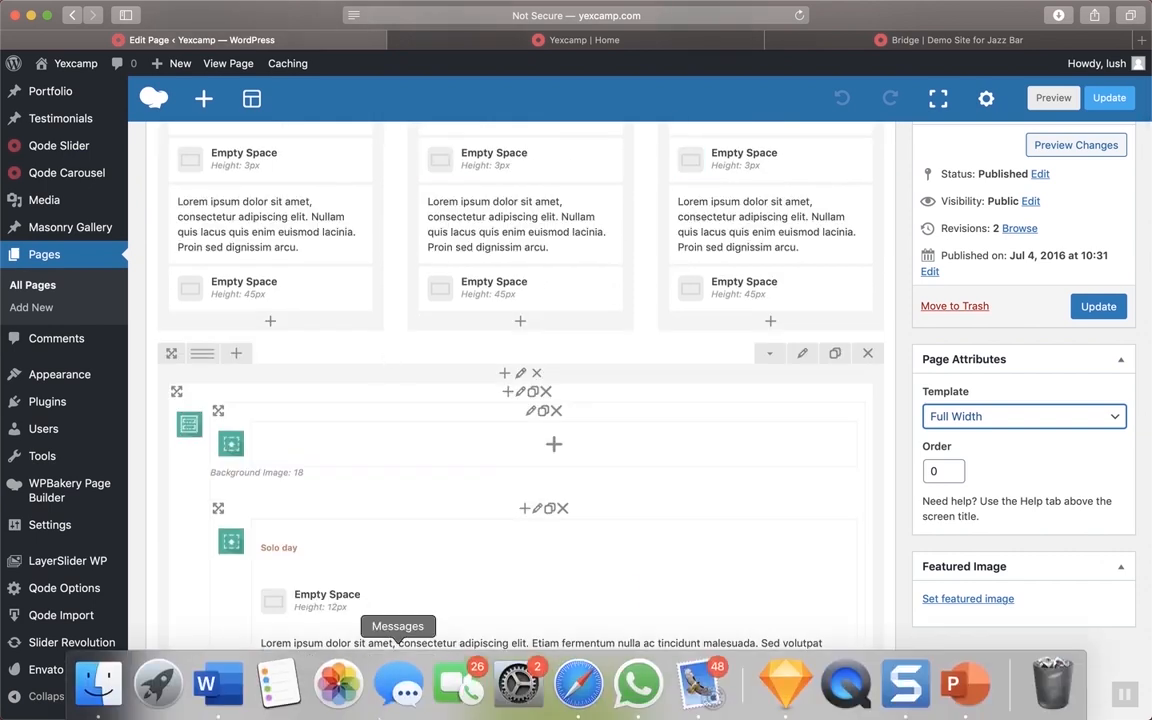
scroll(449, 566, "down", 6)
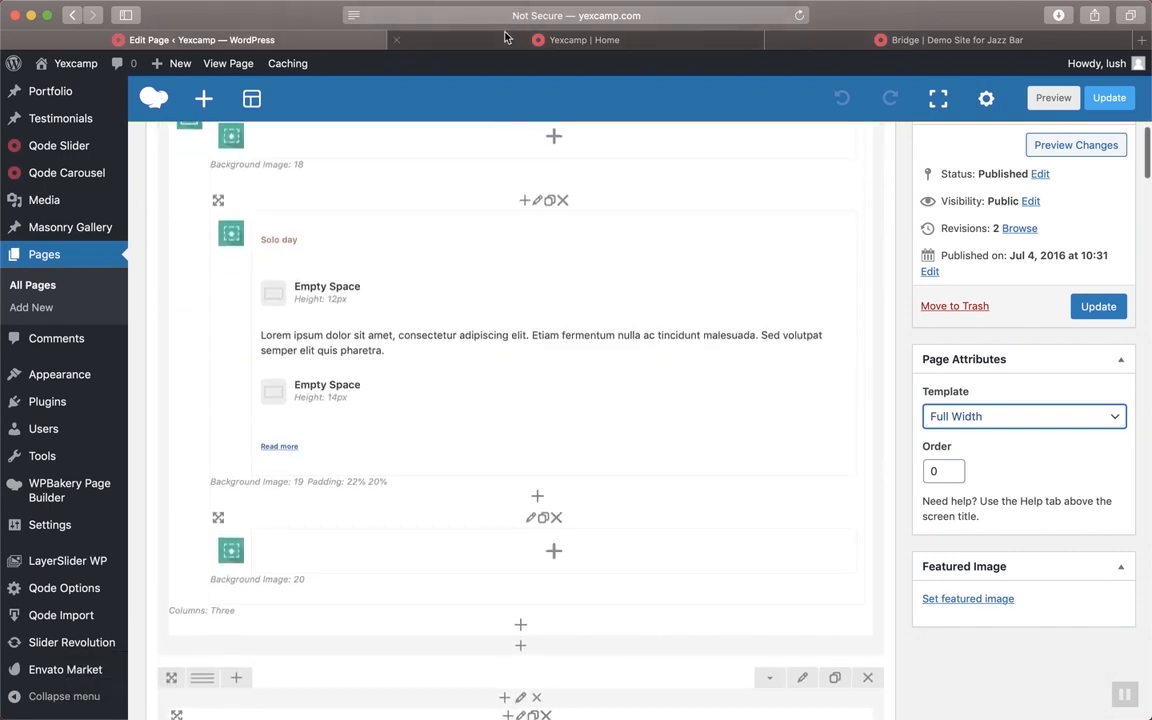
left_click(457, 38)
scroll(528, 190, "down", 10)
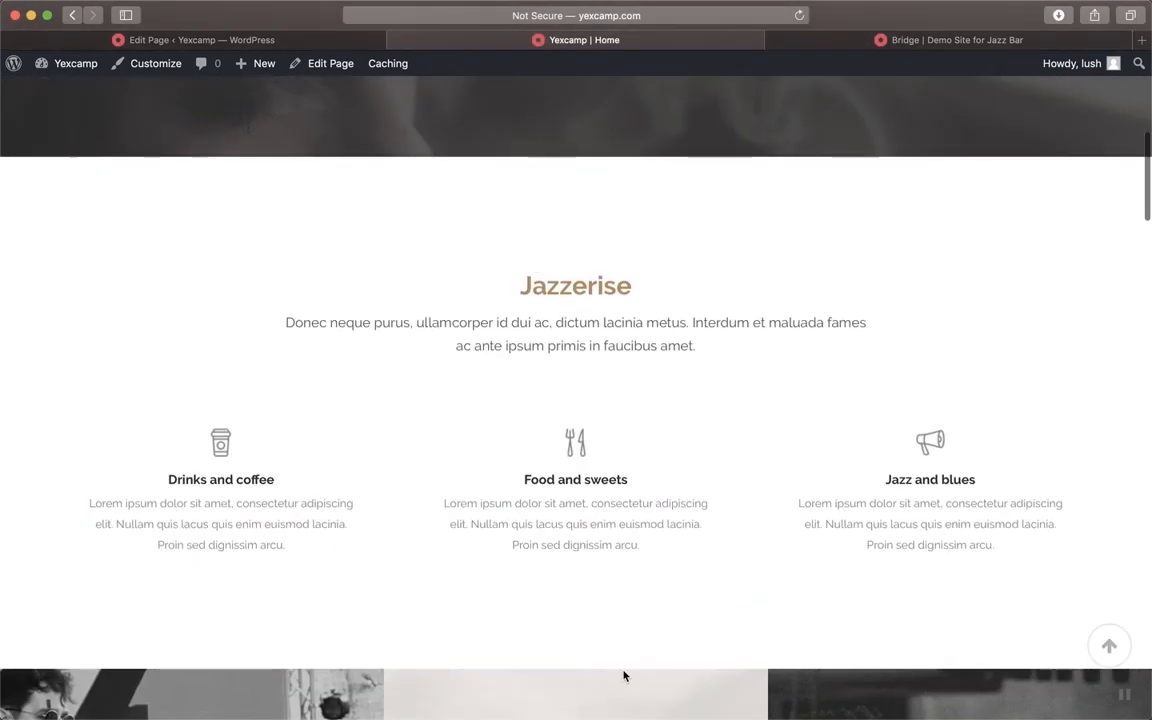
scroll(622, 674, "down", 4)
scroll(632, 443, "down", 10)
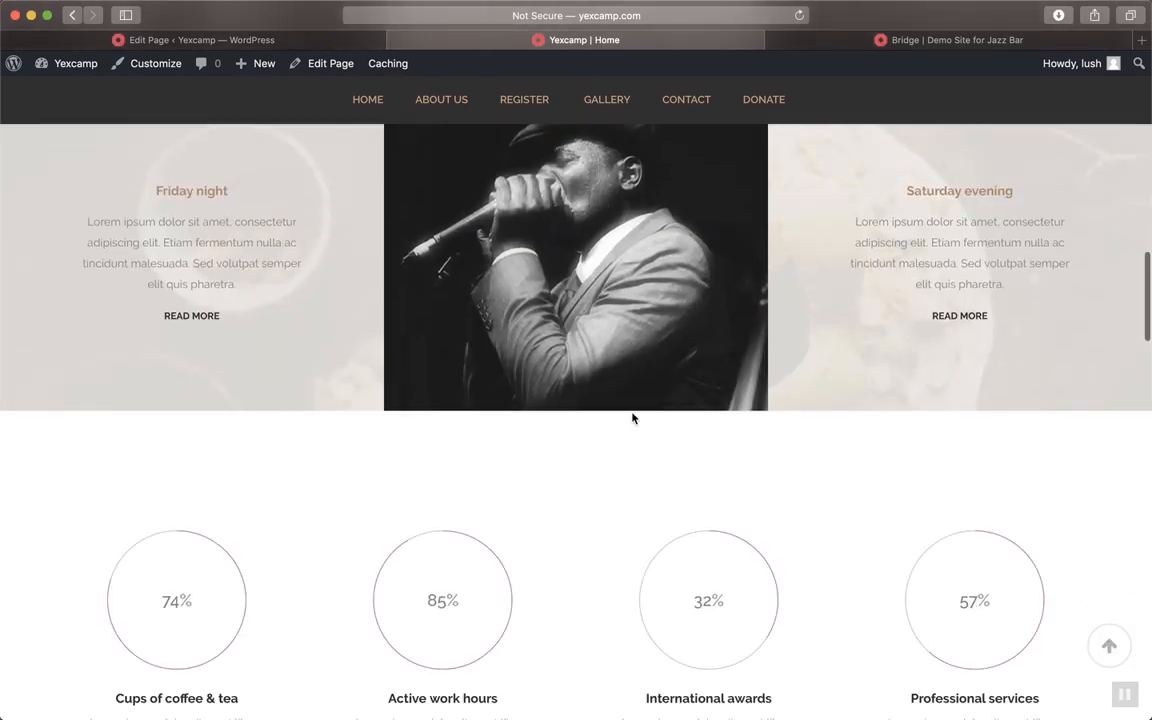
scroll(632, 417, "down", 4)
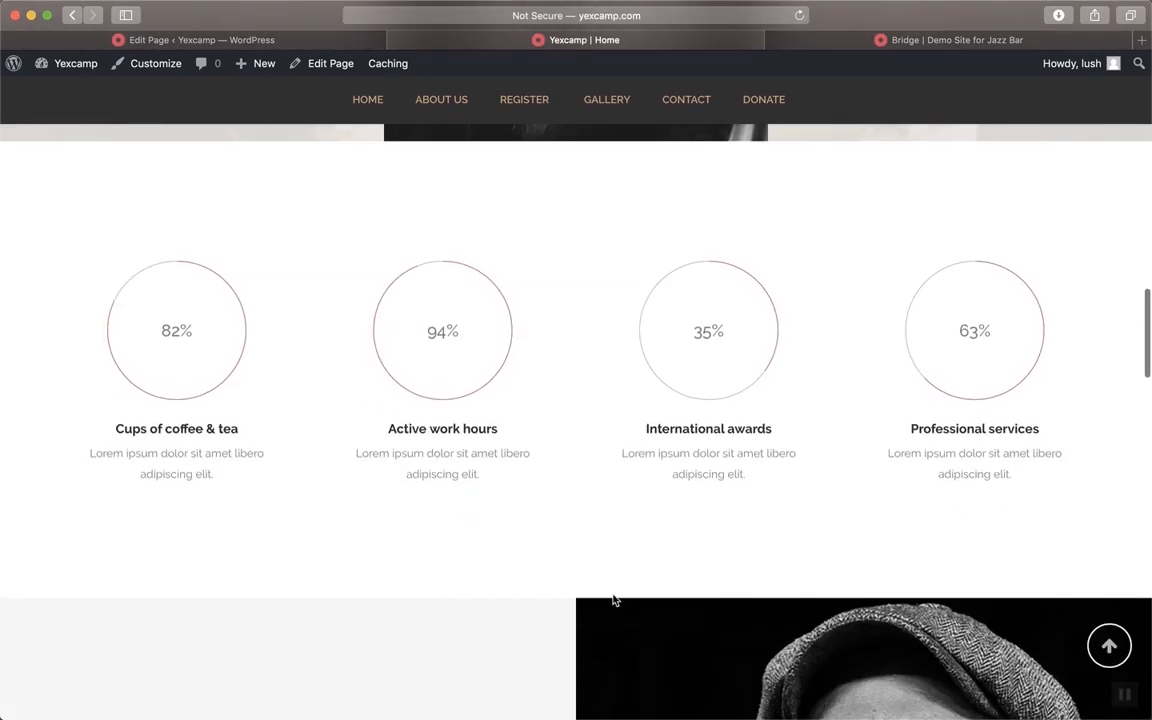
scroll(614, 599, "down", 10)
scroll(610, 596, "up", 15)
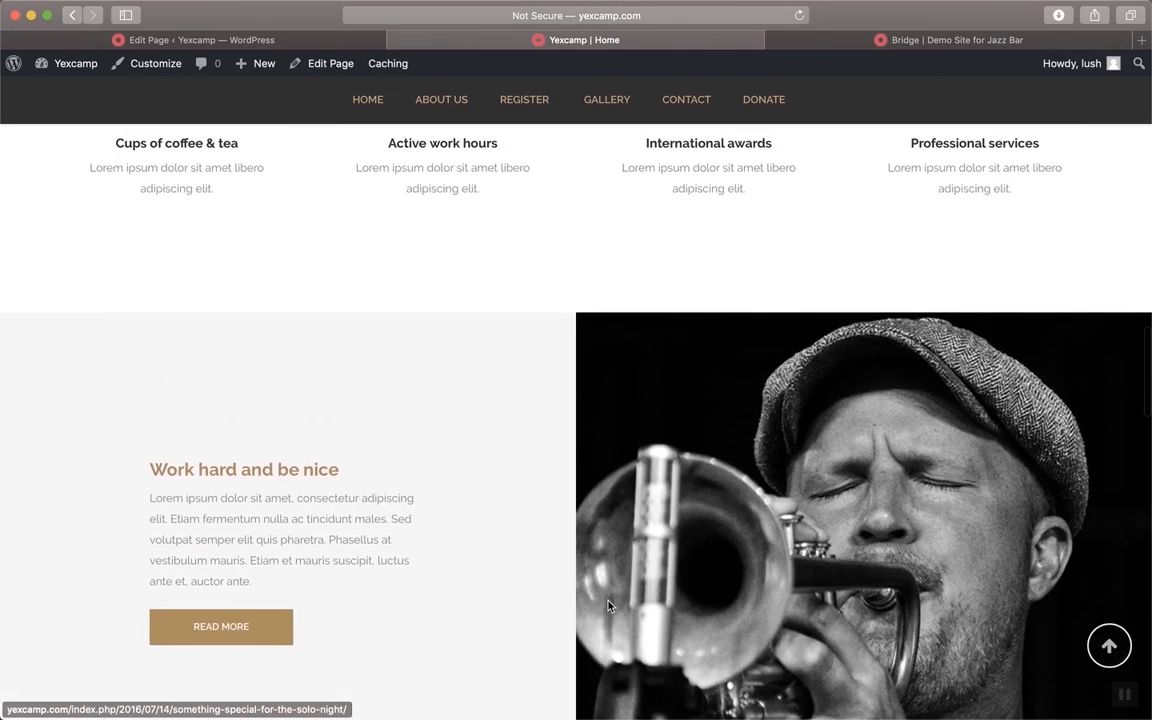
left_click(249, 40)
scroll(424, 252, "down", 10)
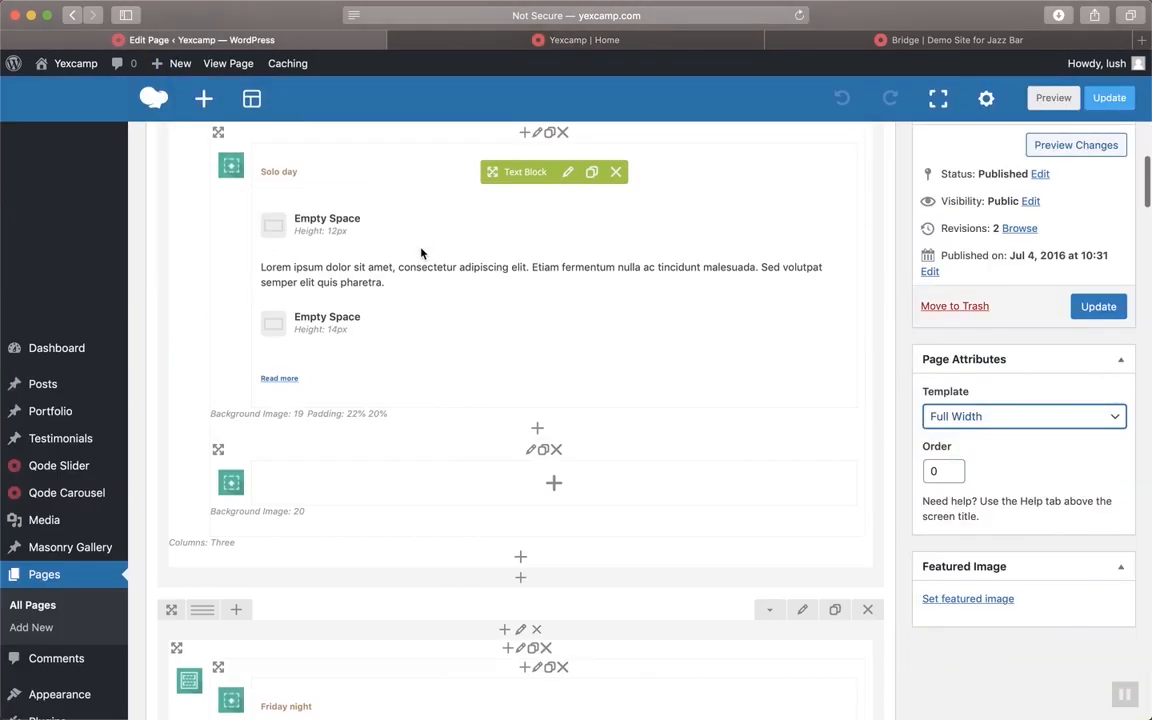
scroll(421, 253, "up", 5)
scroll(424, 249, "down", 4)
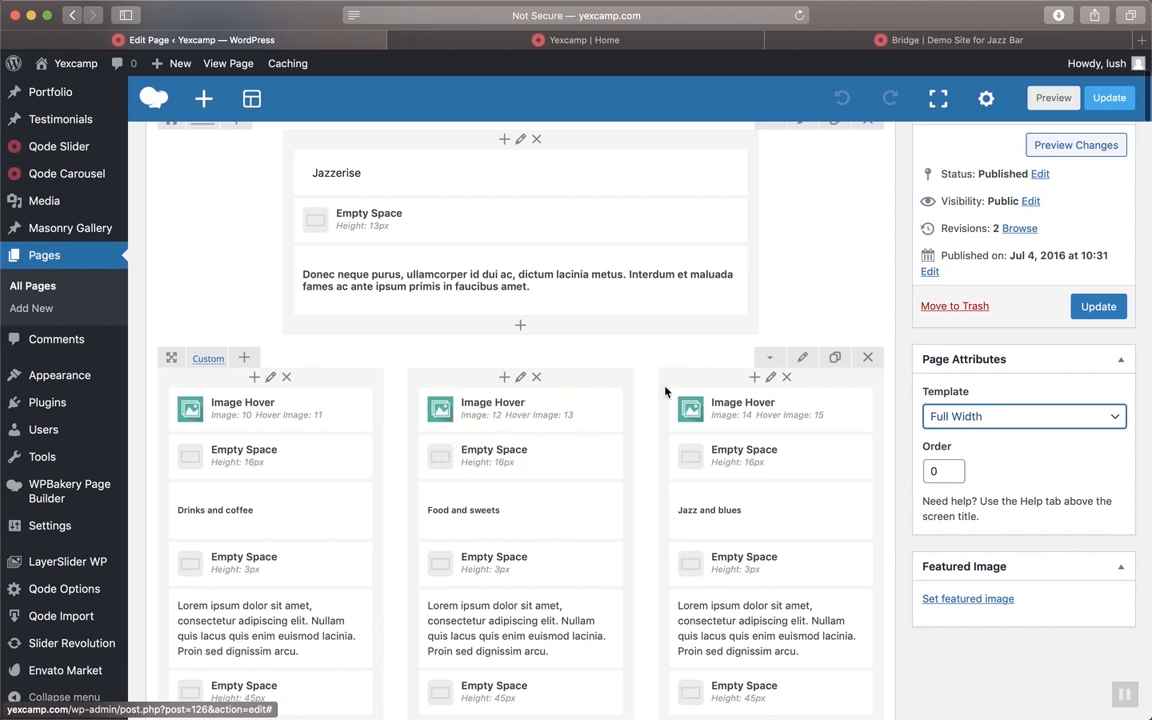
scroll(858, 447, "down", 2)
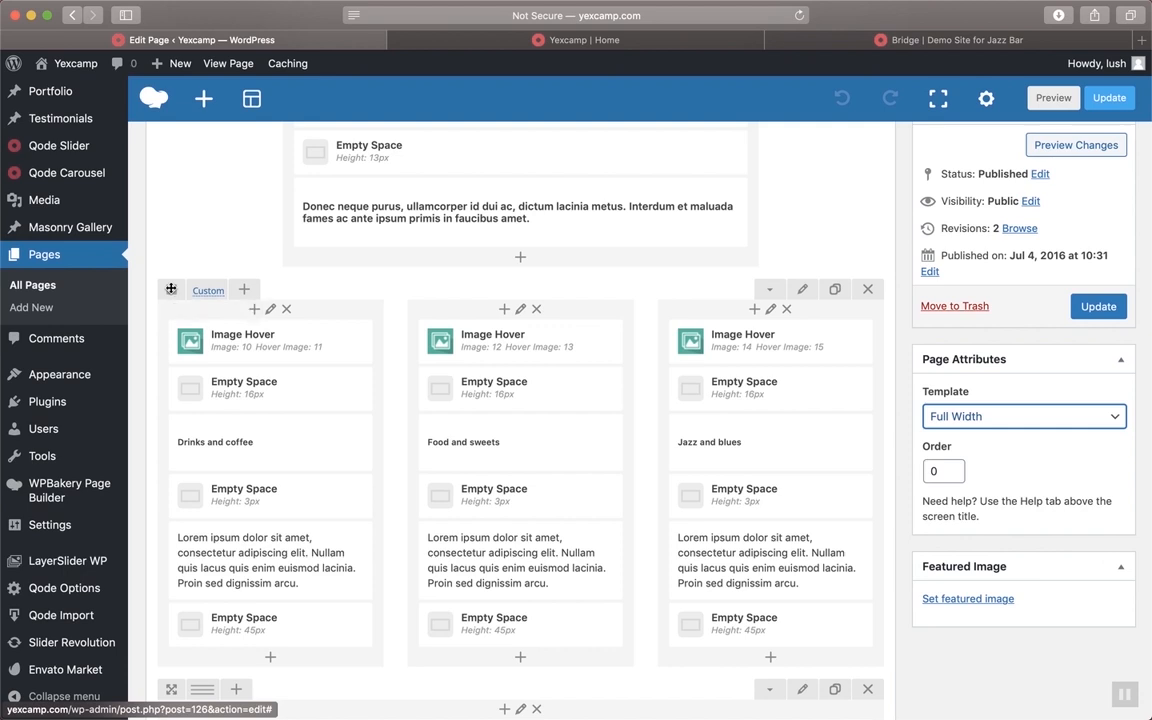
mouse_move(195, 298)
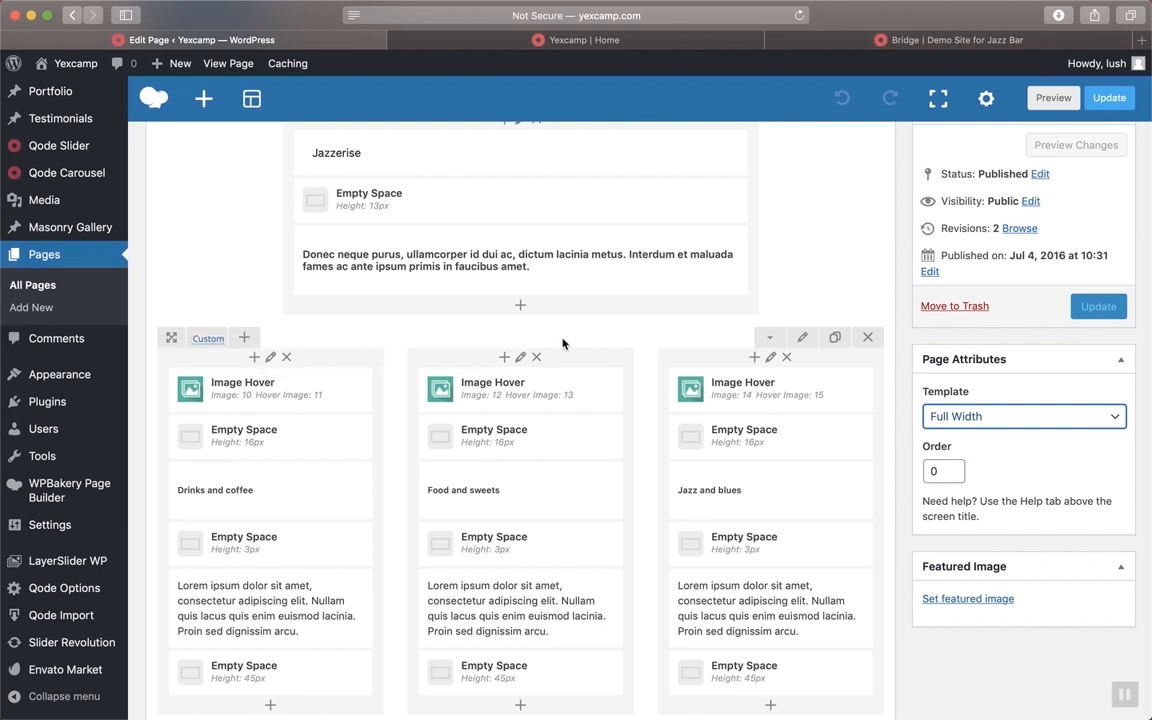
scroll(562, 343, "down", 1)
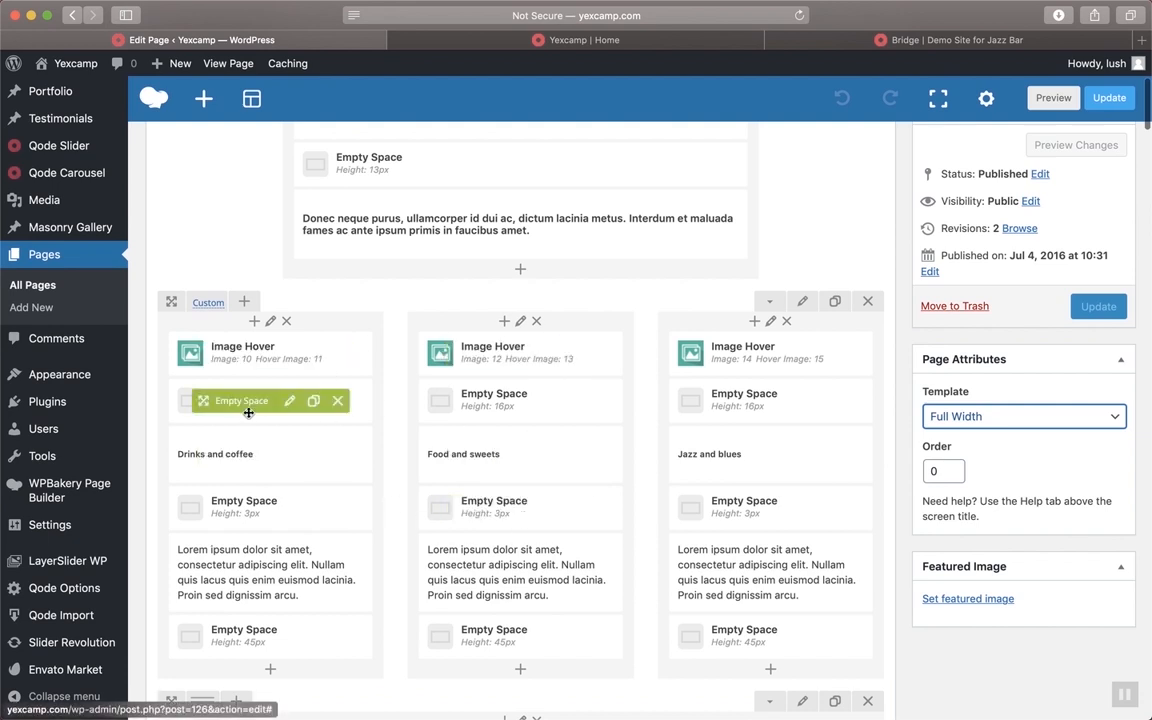
mouse_move(233, 314)
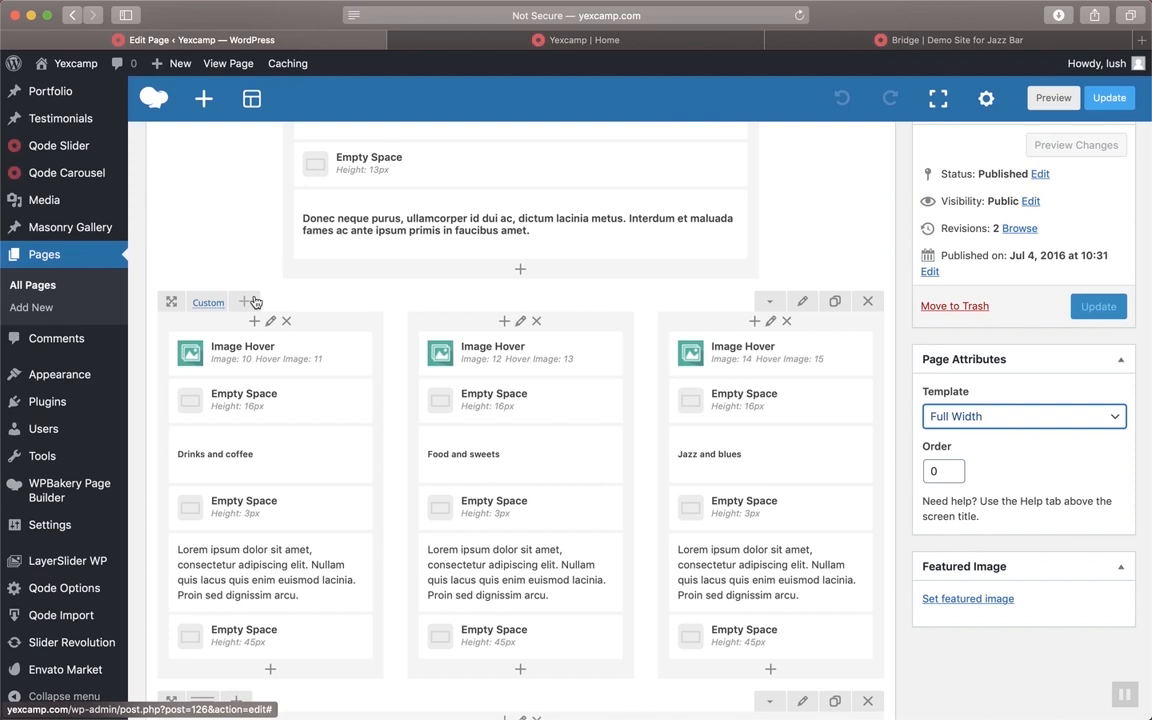
scroll(740, 240, "down", 1)
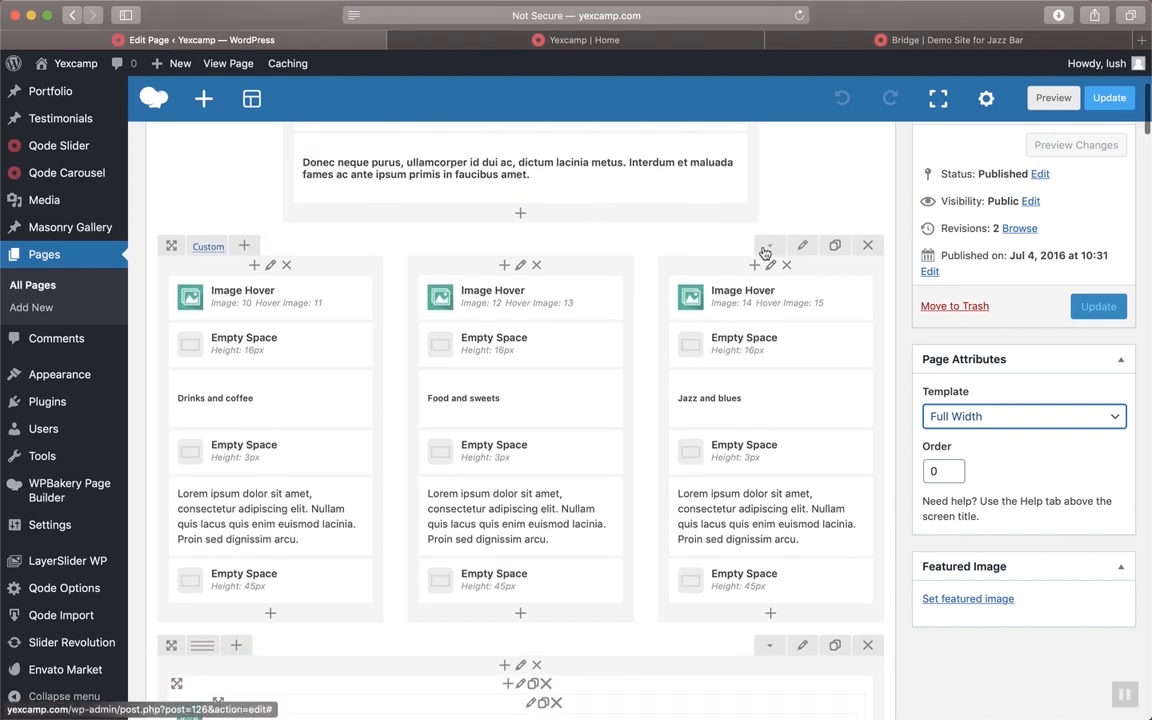
left_click(765, 250)
left_click(766, 251)
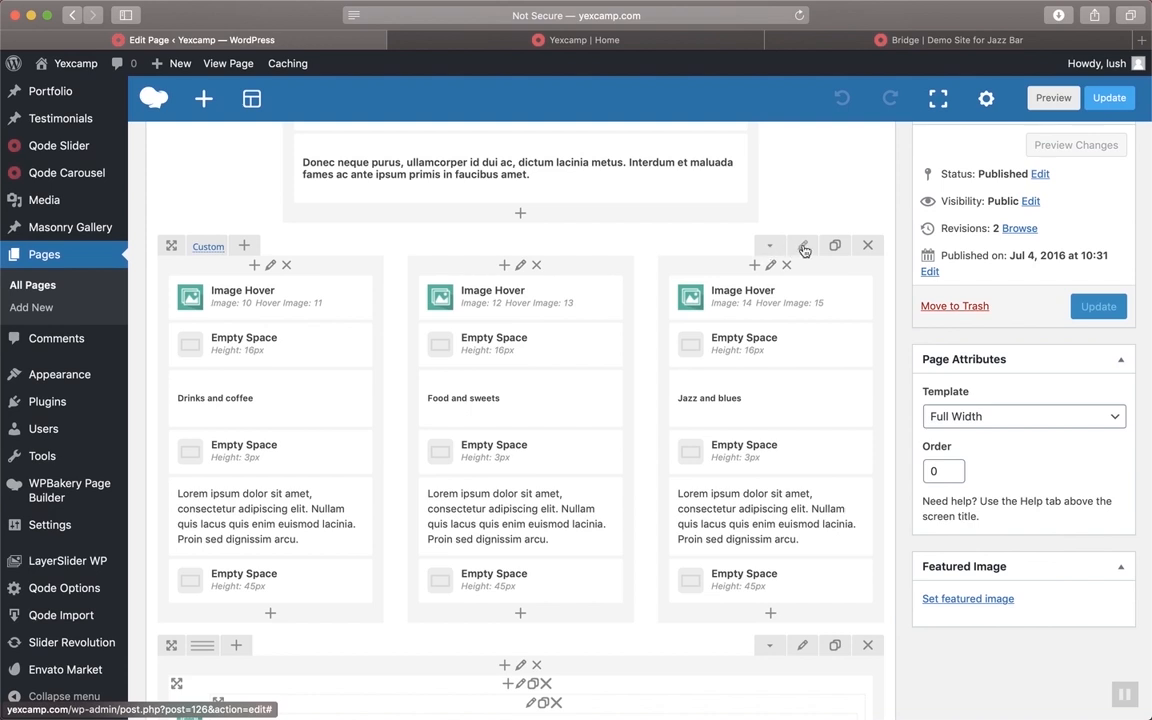
scroll(804, 250, "down", 1)
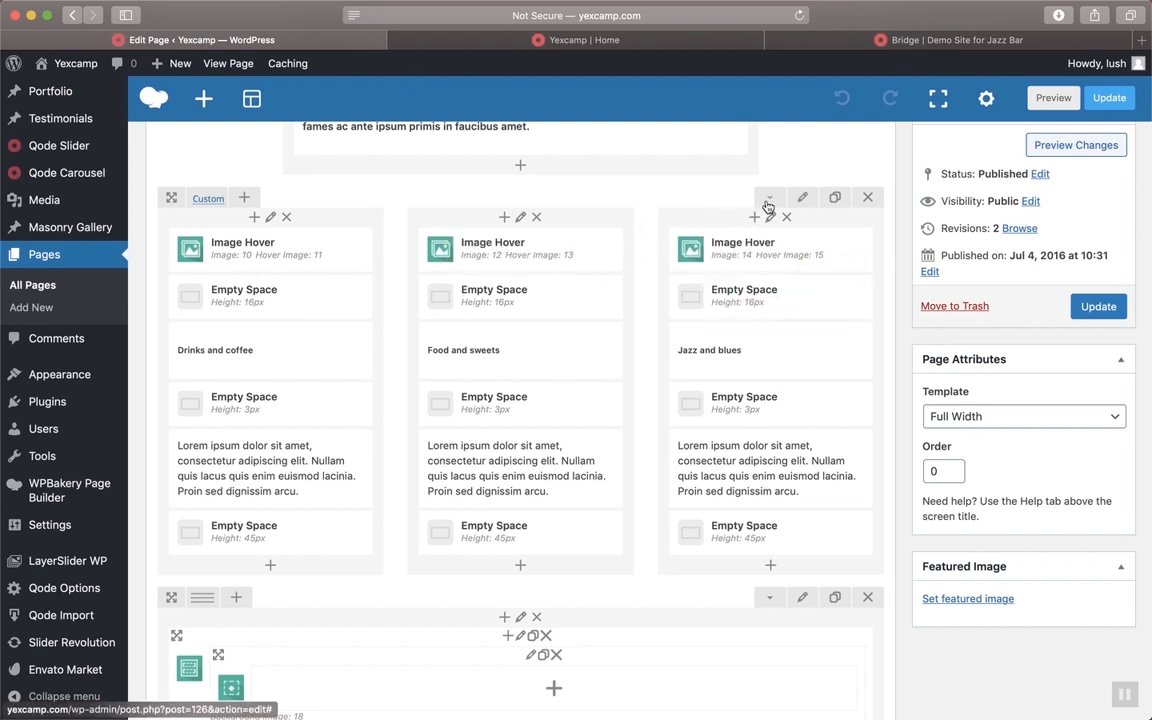
scroll(812, 185, "up", 1)
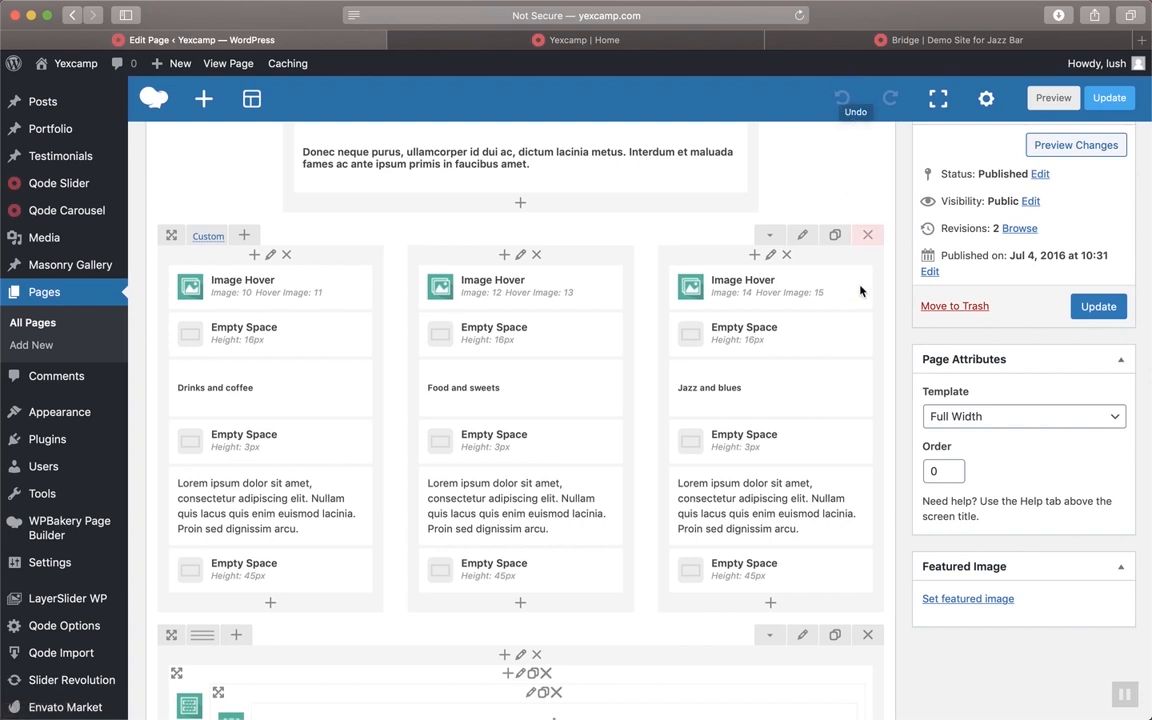
left_click(869, 236)
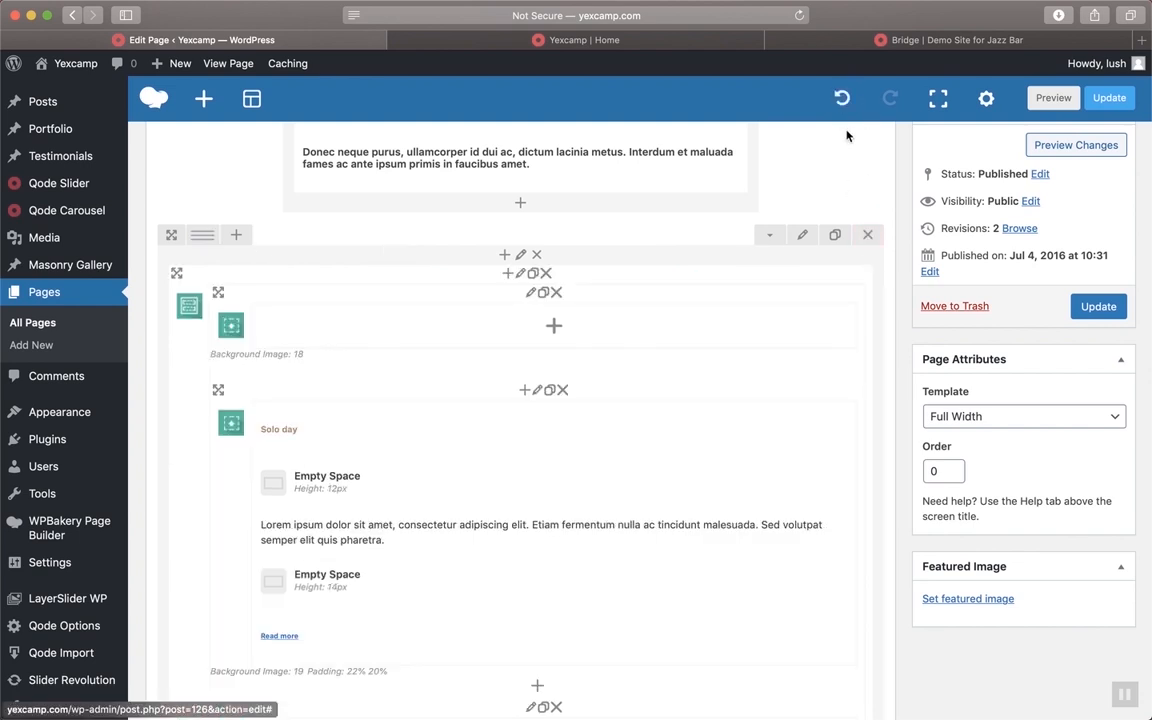
left_click(843, 98)
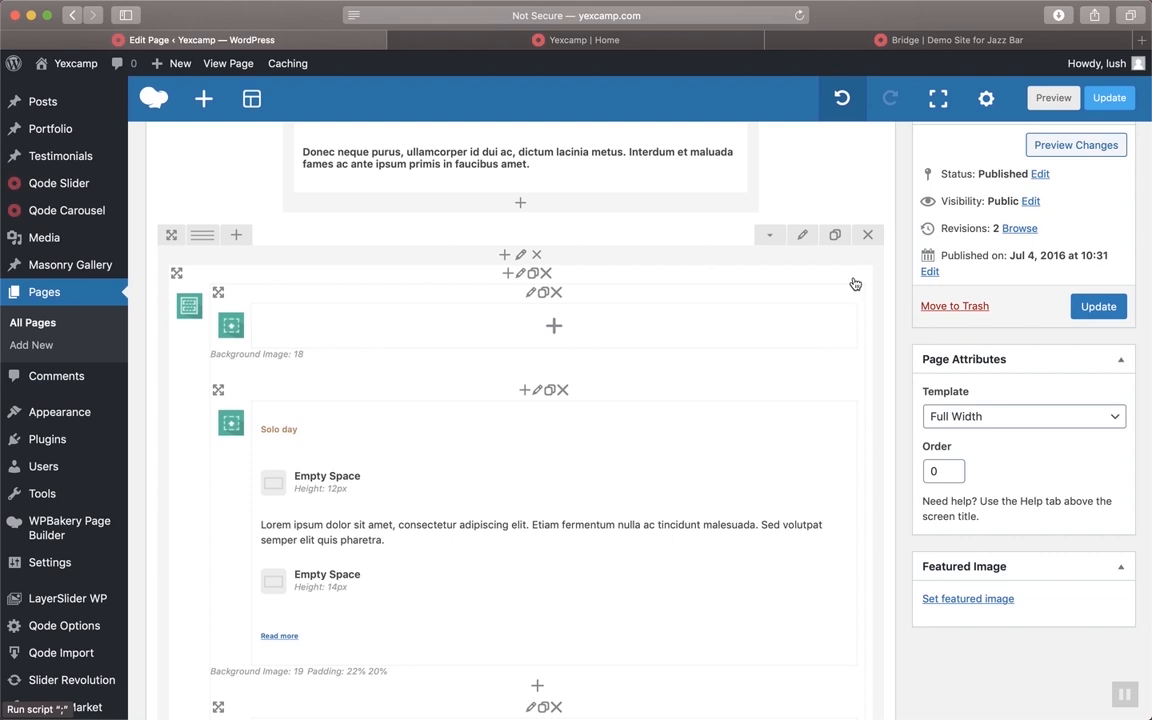
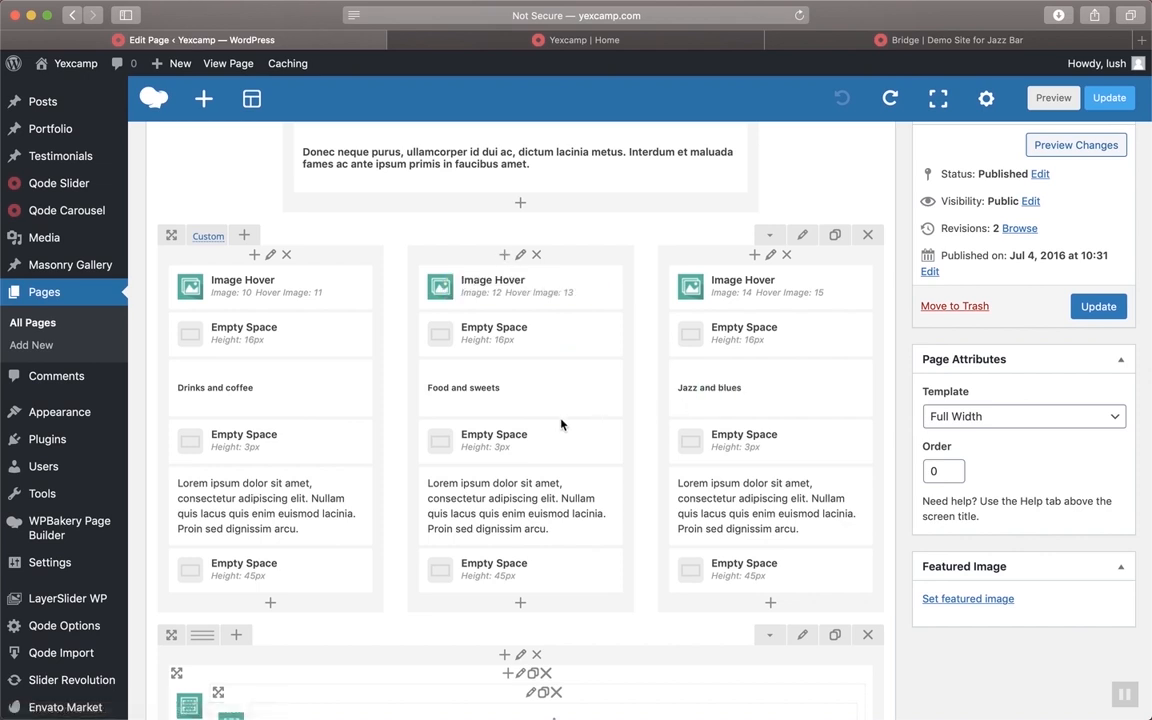
Scroll through the Jazzerise row and feature columns in the Home page builder
scroll(489, 334, "down", 2)
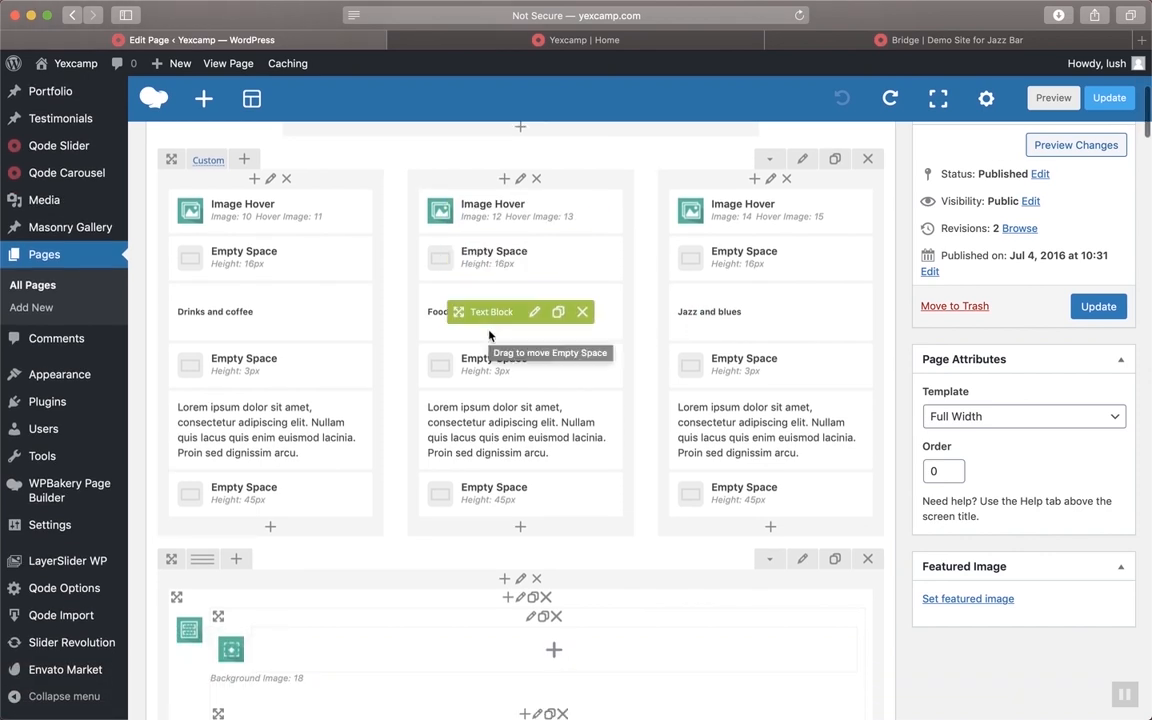
scroll(489, 334, "up", 4)
scroll(490, 334, "up", 1)
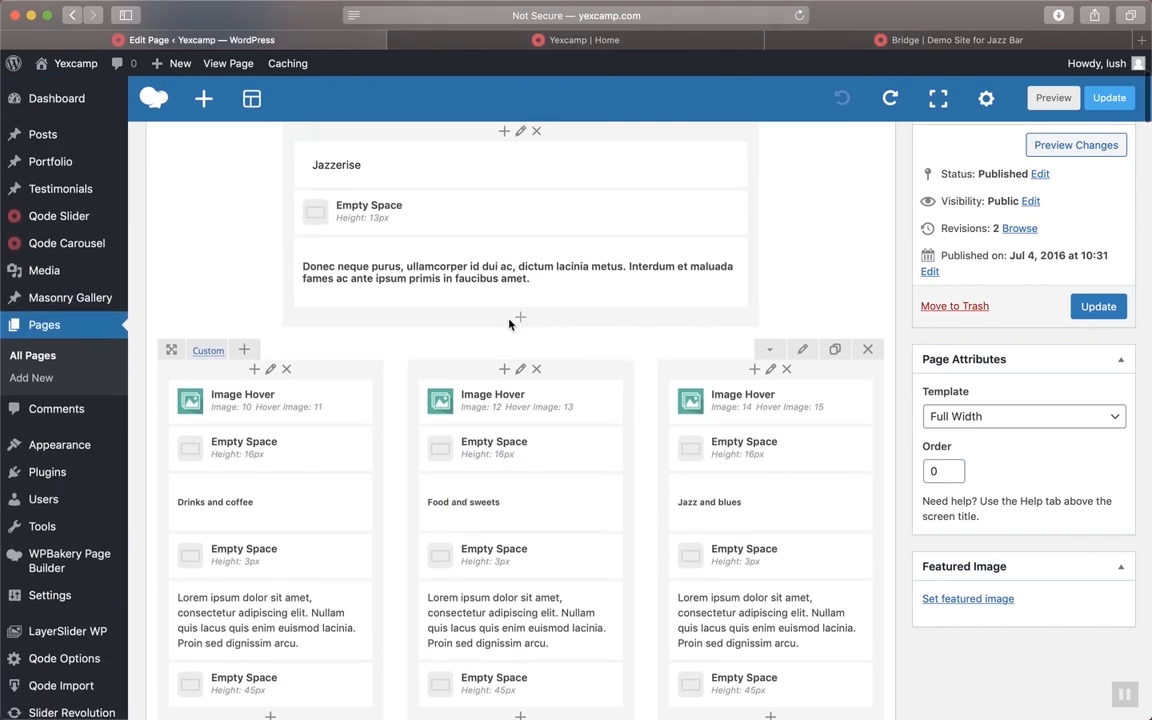
scroll(668, 426, "down", 5)
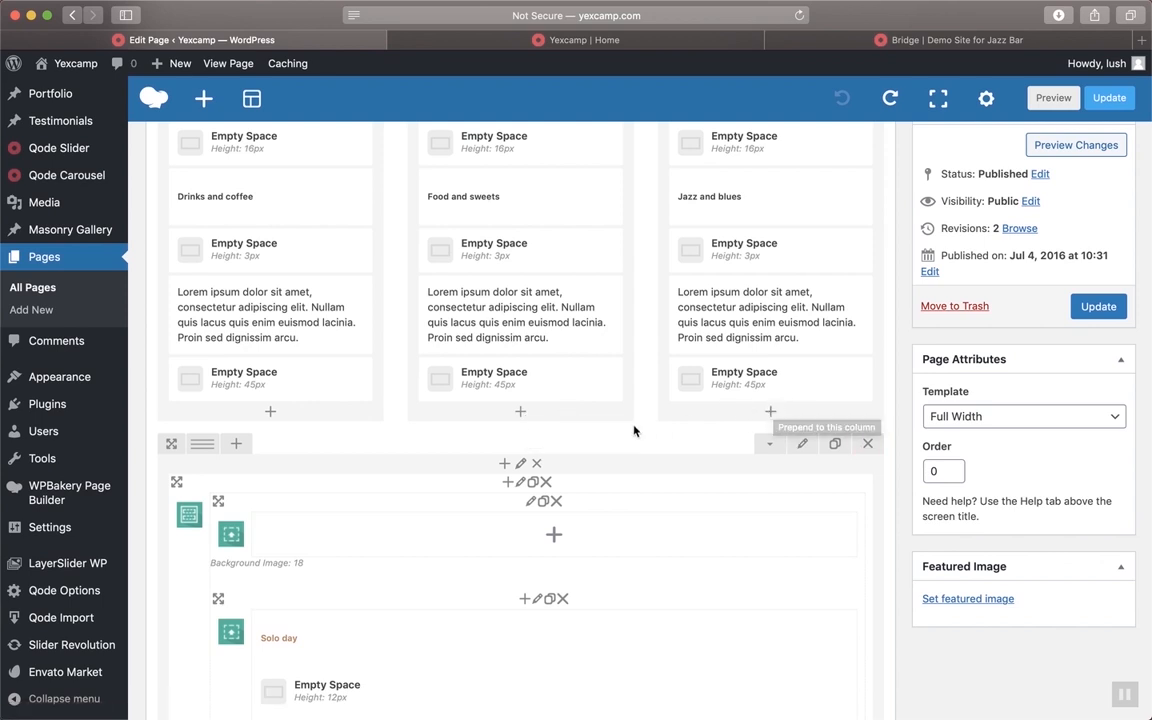
scroll(600, 450, "down", 1)
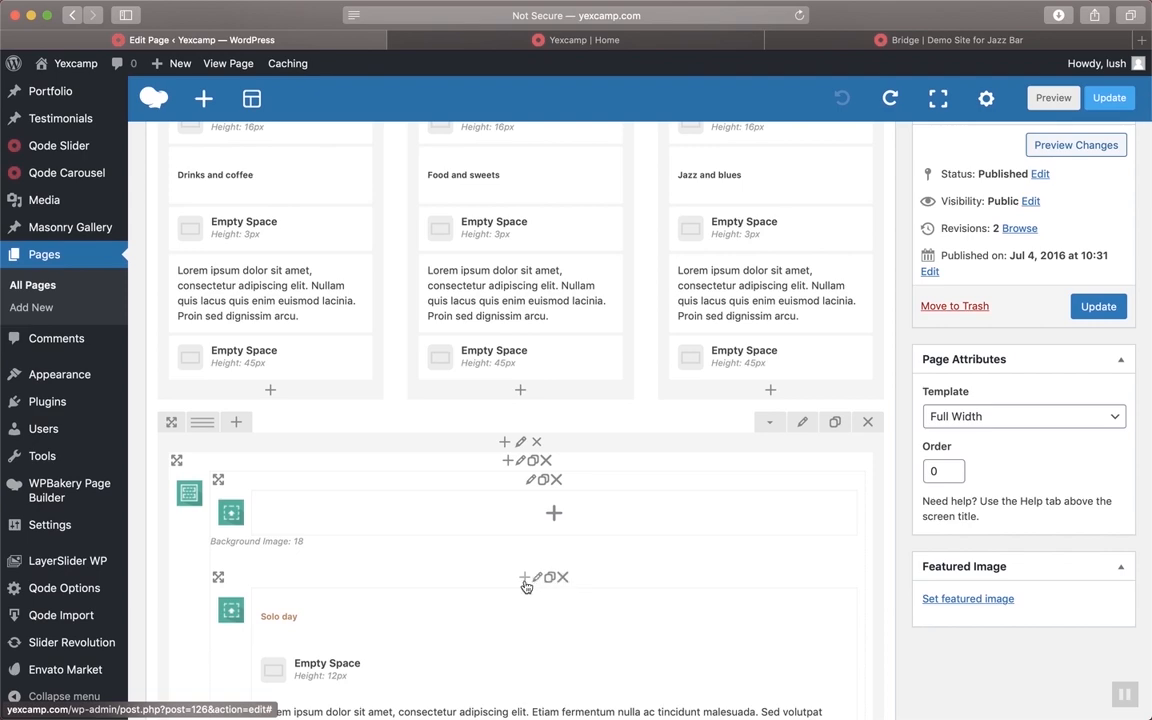
scroll(489, 489, "up", 10)
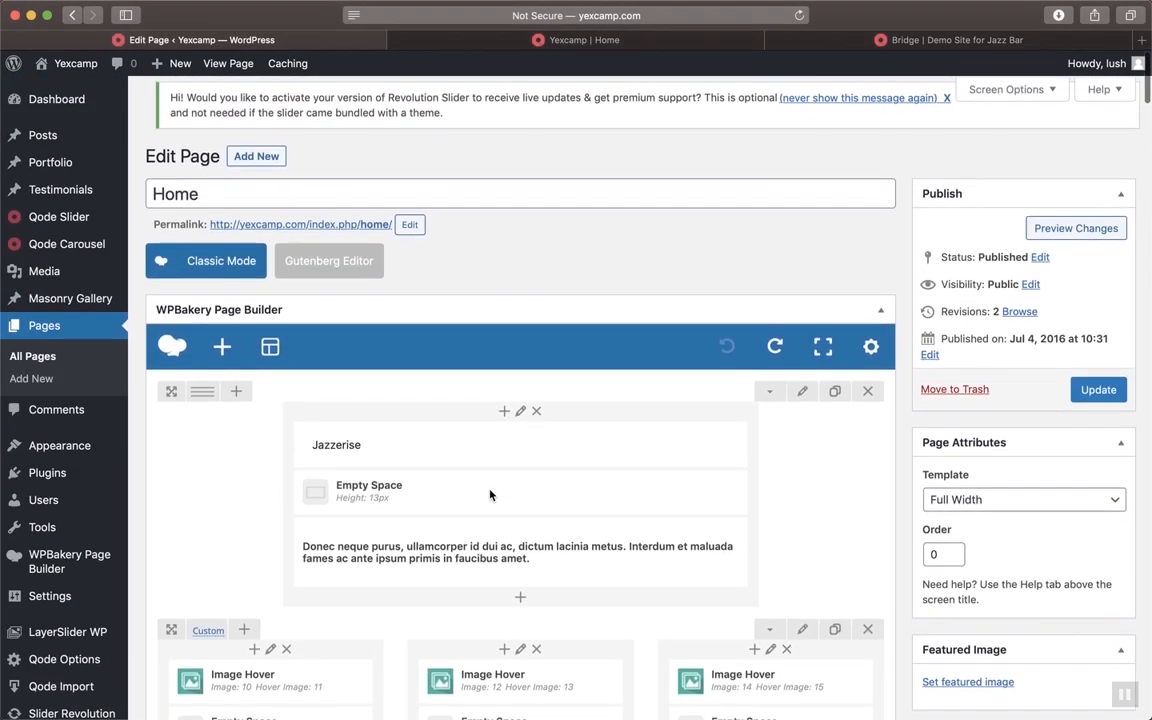
scroll(489, 494, "down", 1)
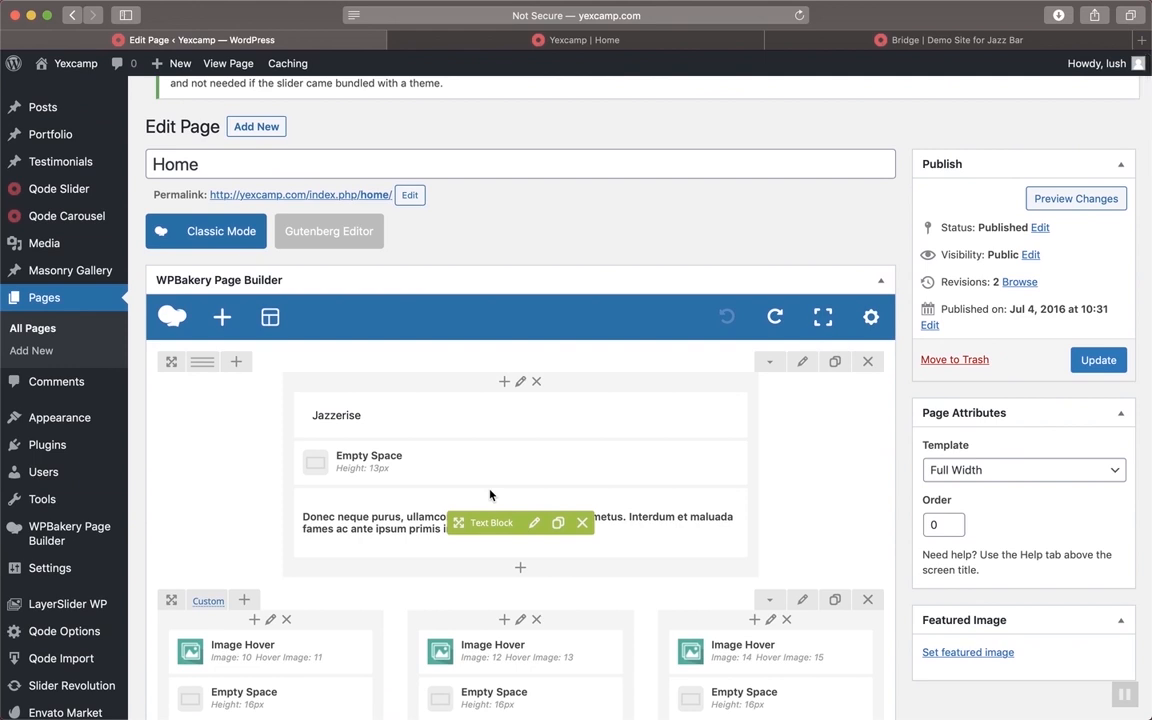
Review the live home page's B&JazzBar hero, Jazzerise intro, three themed columns and image row
left_click(582, 42)
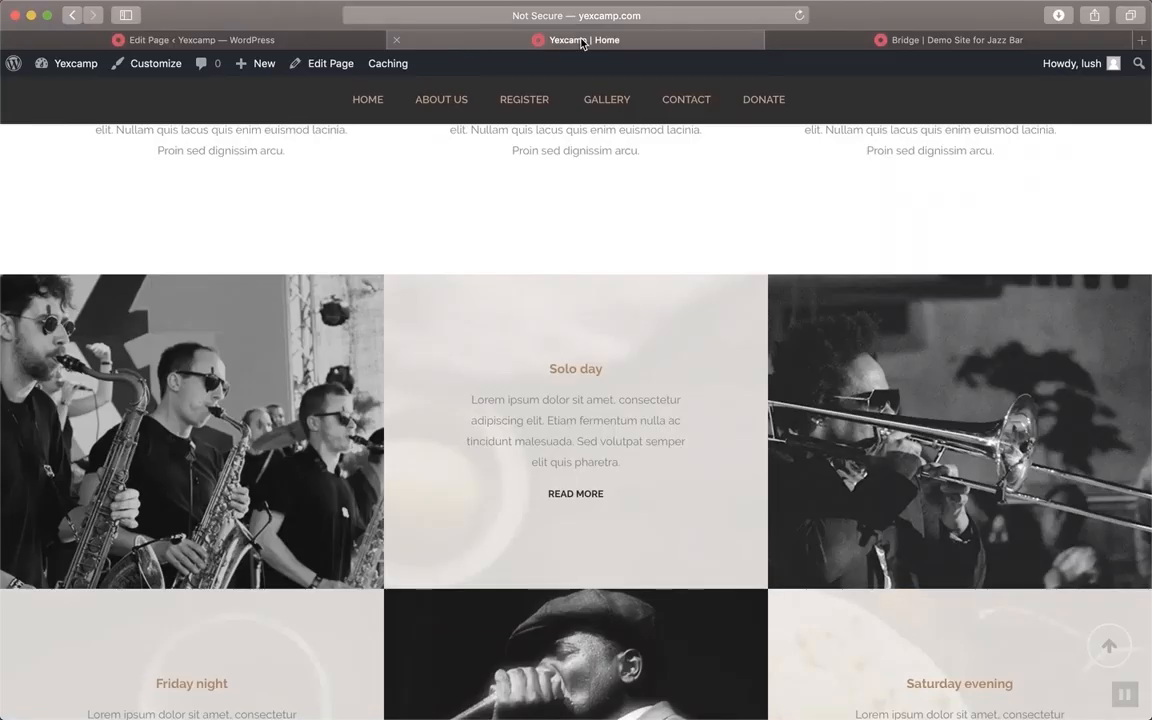
scroll(572, 215, "up", 10)
scroll(574, 217, "down", 5)
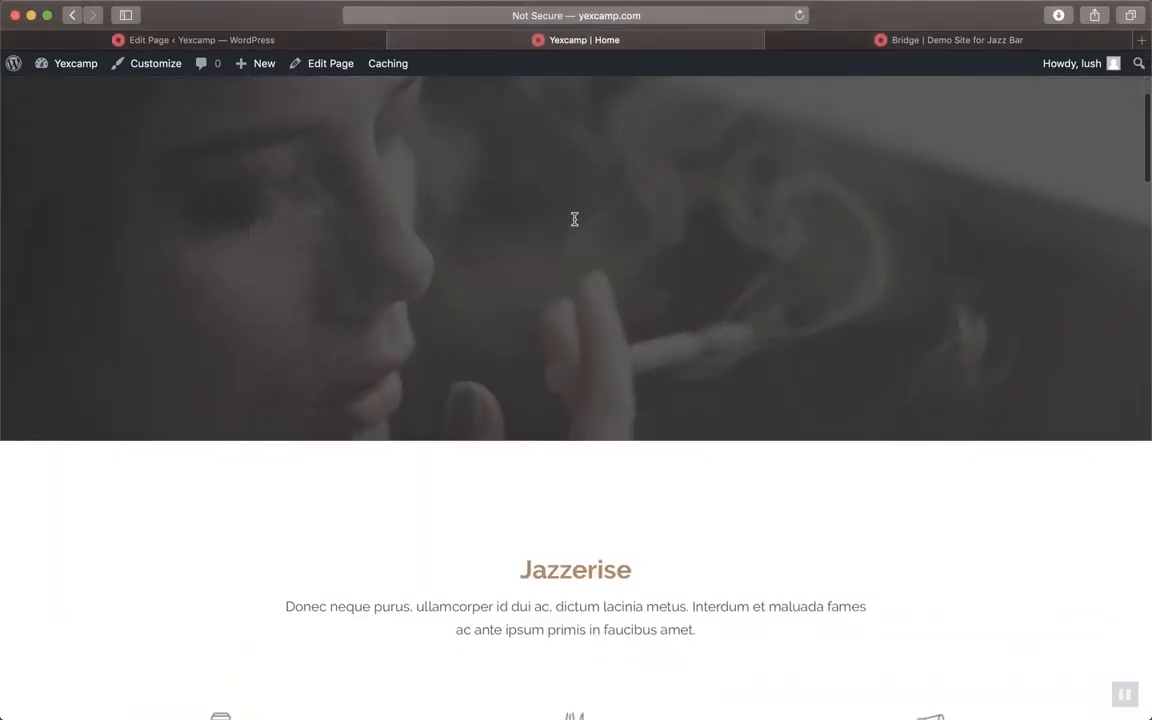
scroll(574, 219, "down", 5)
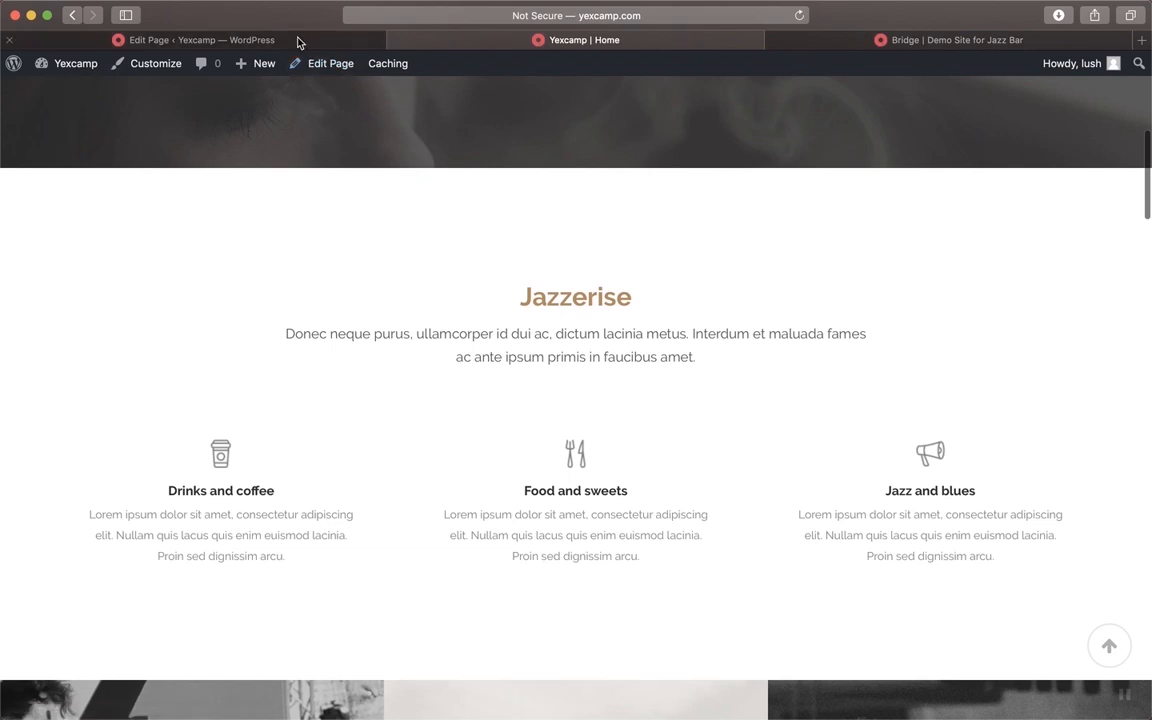
left_click(298, 43)
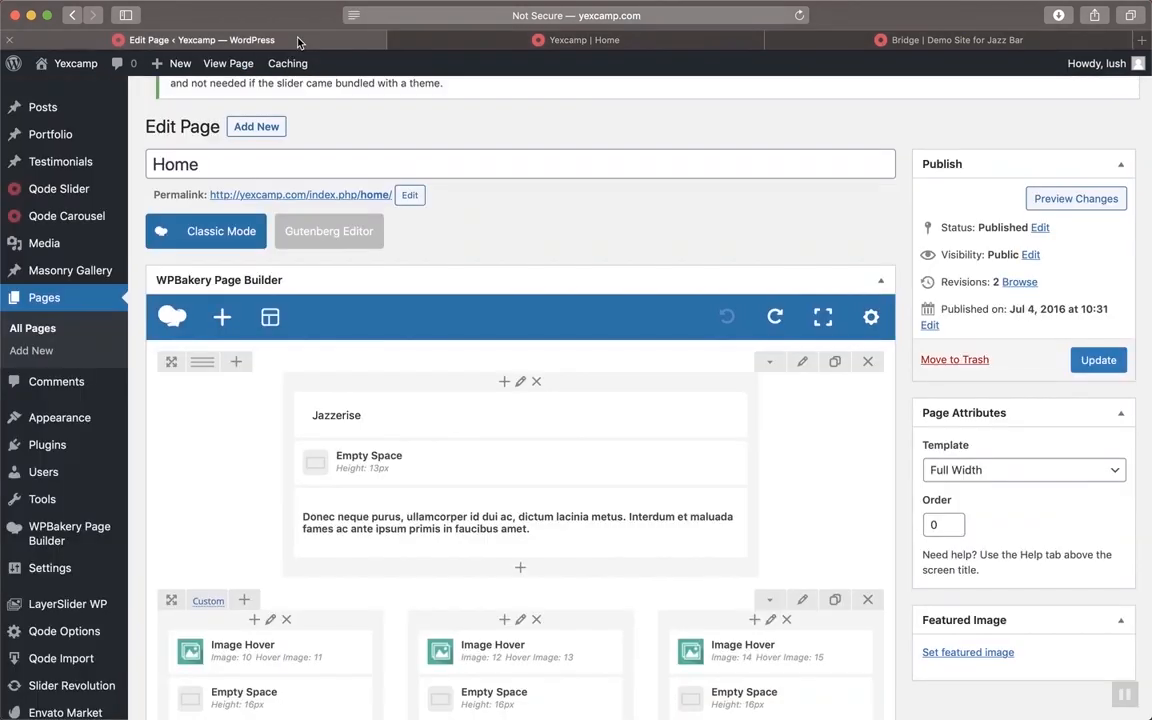
left_click(572, 39)
scroll(783, 244, "up", 1)
scroll(783, 244, "down", 1)
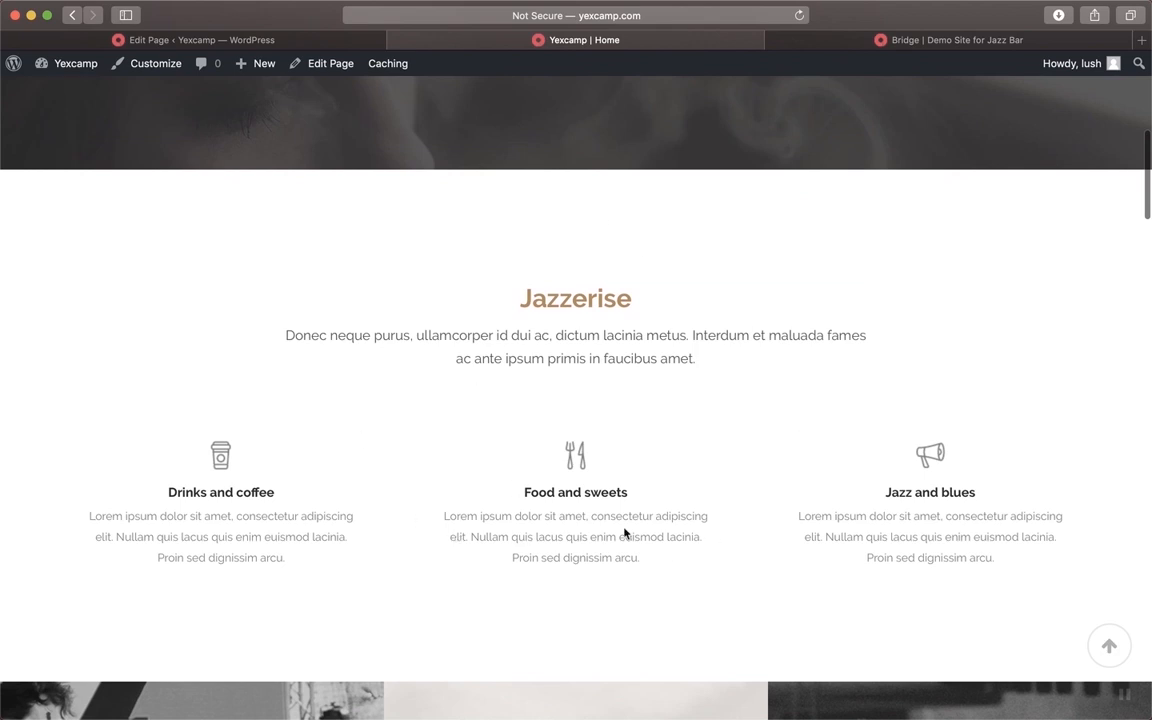
scroll(694, 400, "up", 10)
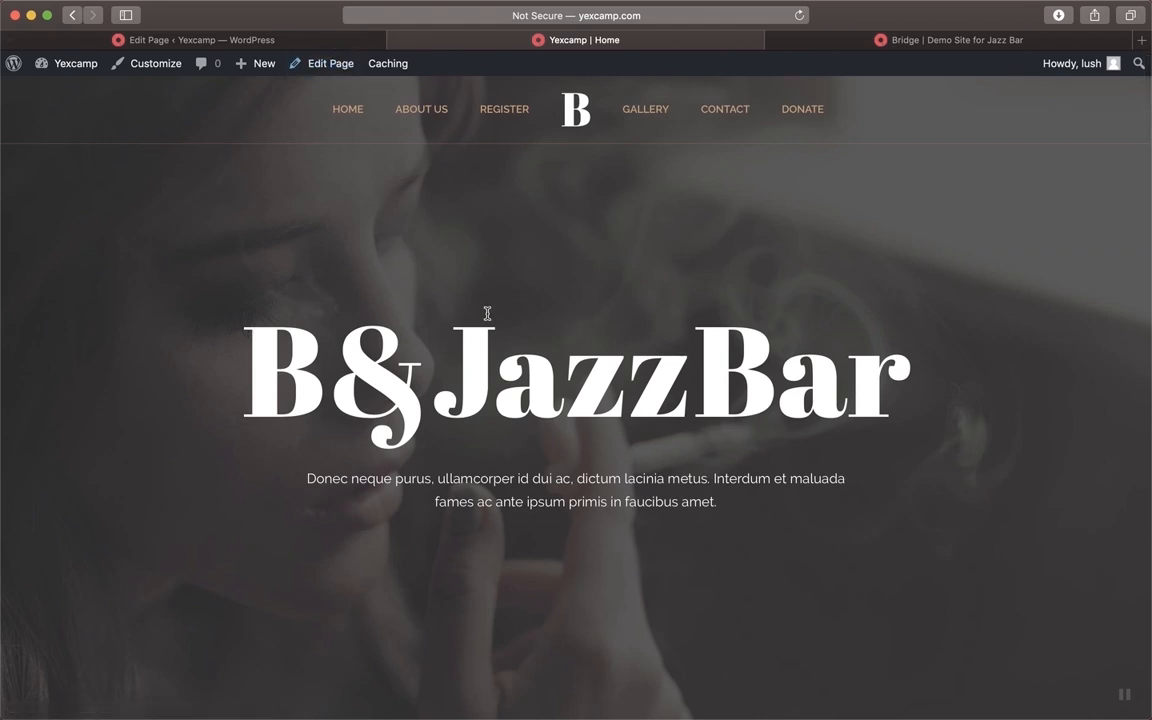
scroll(858, 596, "down", 5)
scroll(908, 401, "down", 5)
scroll(911, 407, "down", 2)
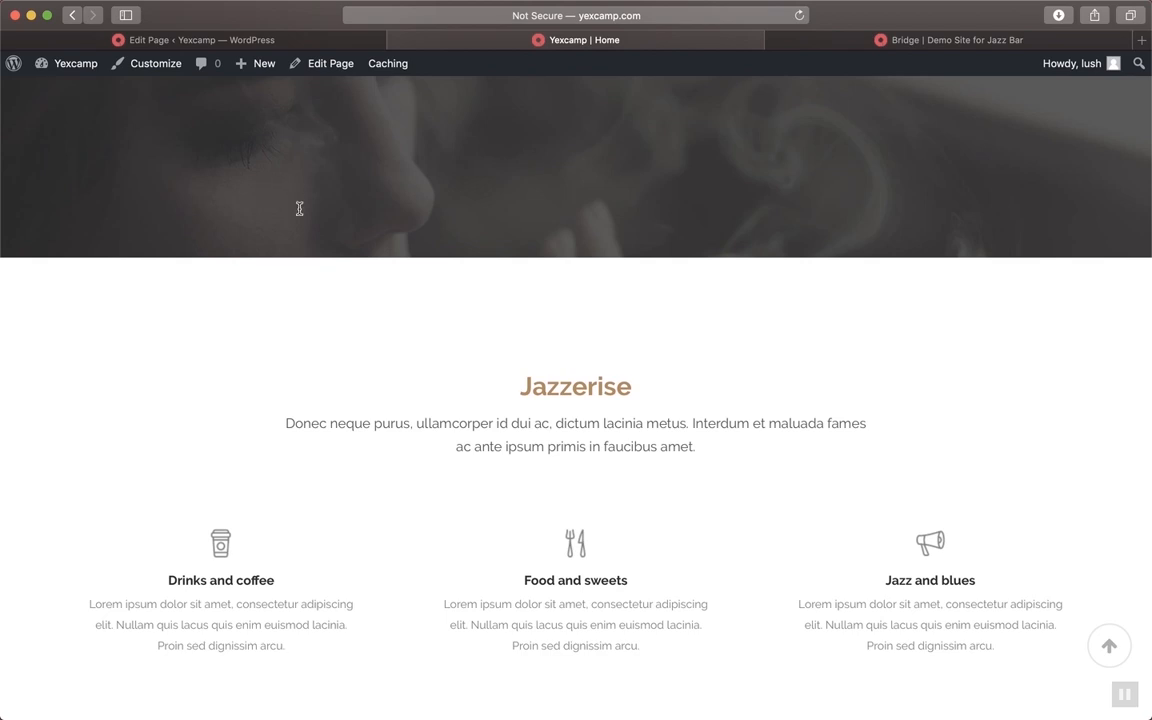
scroll(298, 208, "up", 5)
scroll(676, 380, "down", 8)
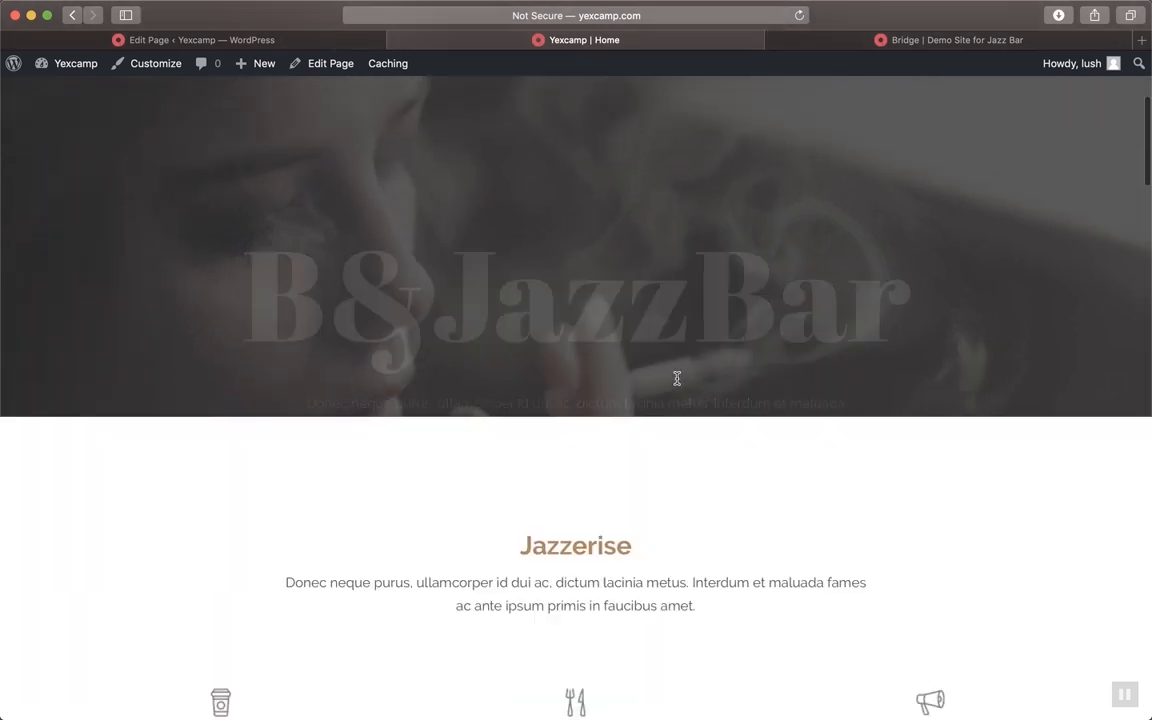
scroll(677, 379, "down", 1)
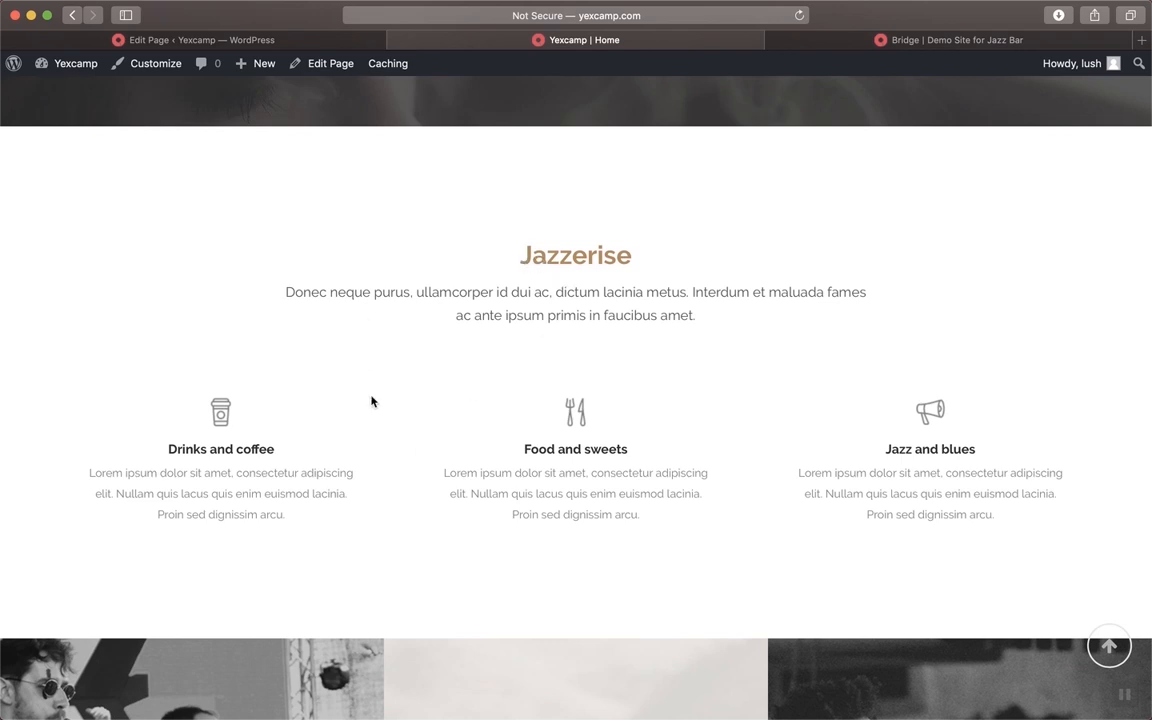
Open the Bridge Jazz Bar demo's ABOUT section and scroll through its Jazzerise section and event-card grid
left_click(882, 39)
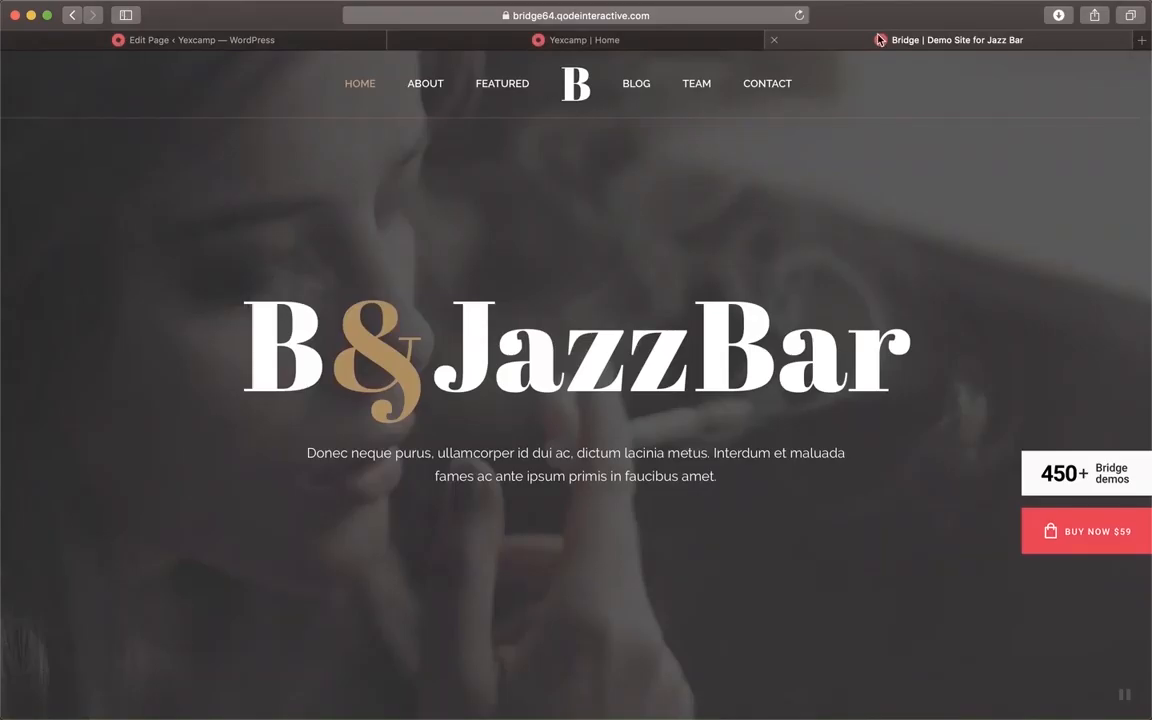
left_click(425, 84)
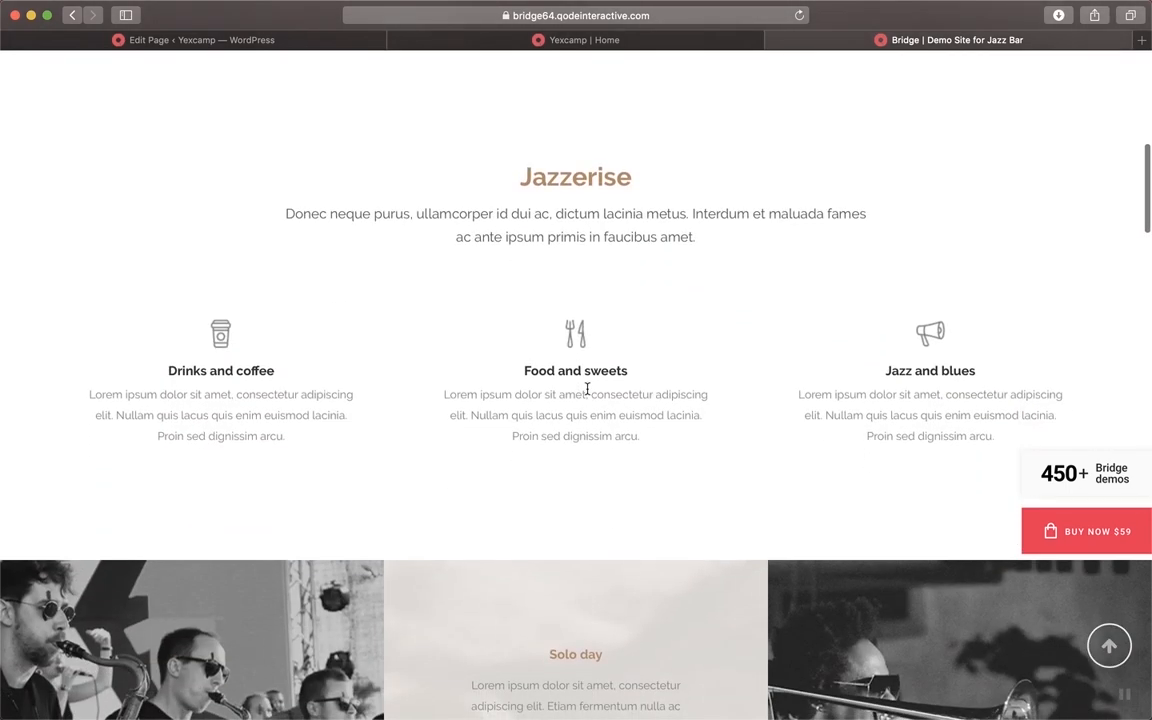
scroll(657, 357, "down", 5)
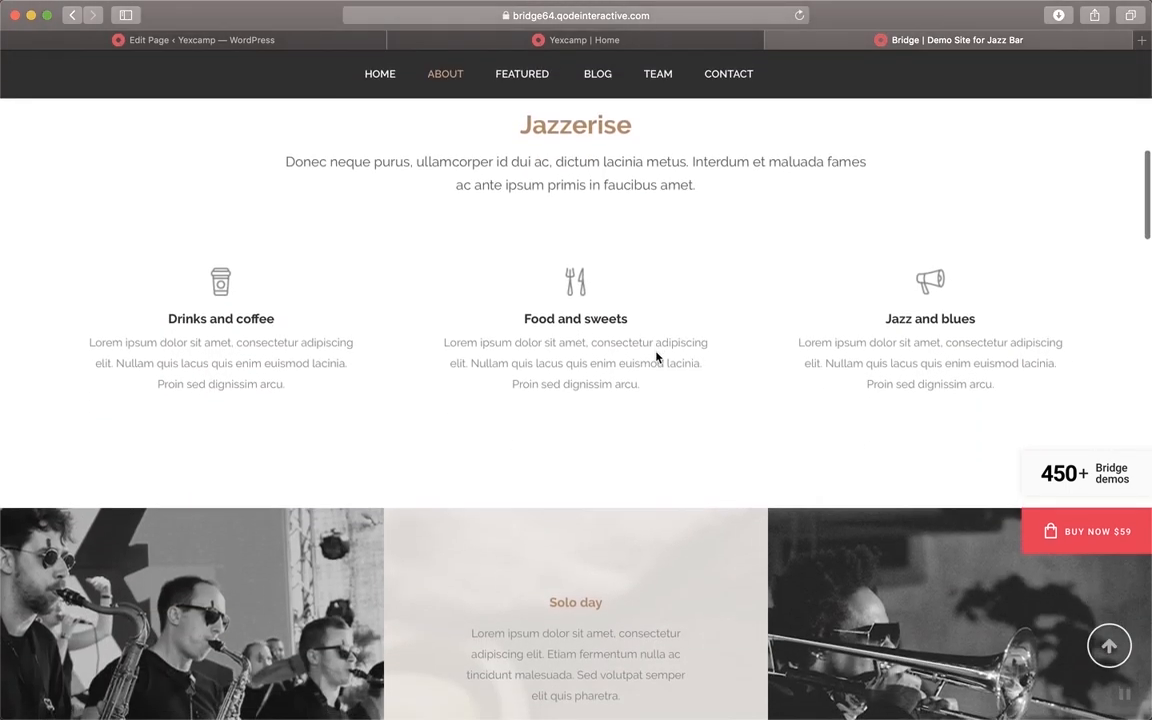
scroll(657, 357, "up", 5)
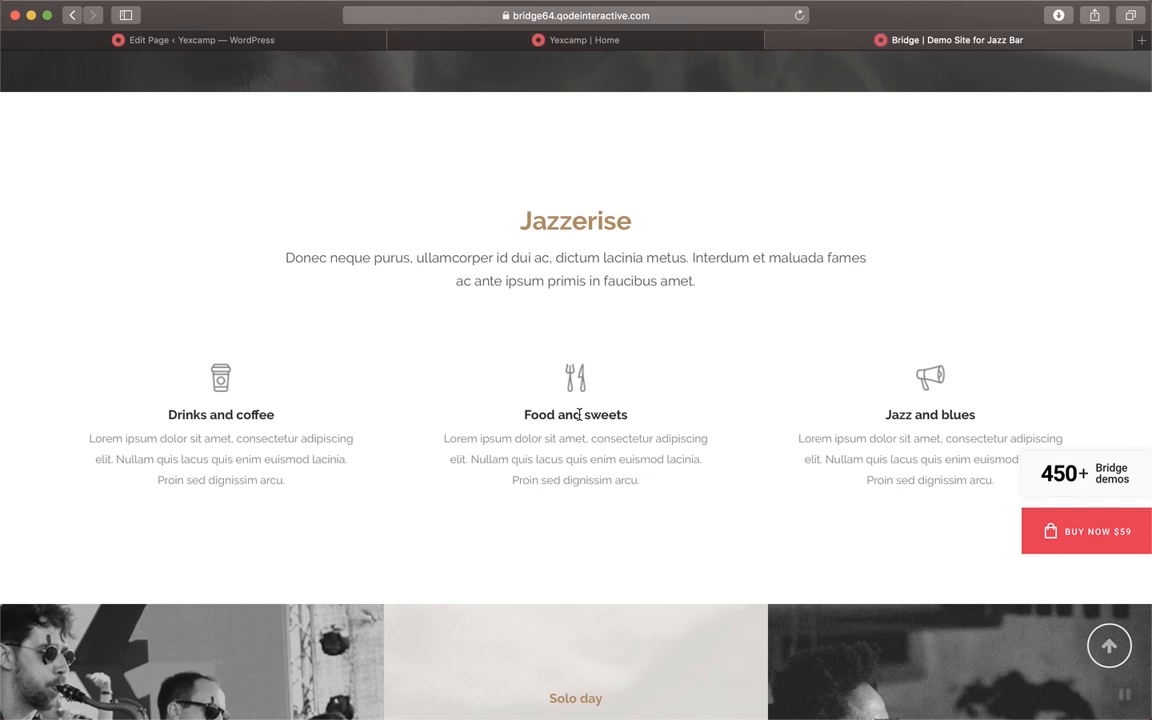
scroll(578, 415, "up", 10)
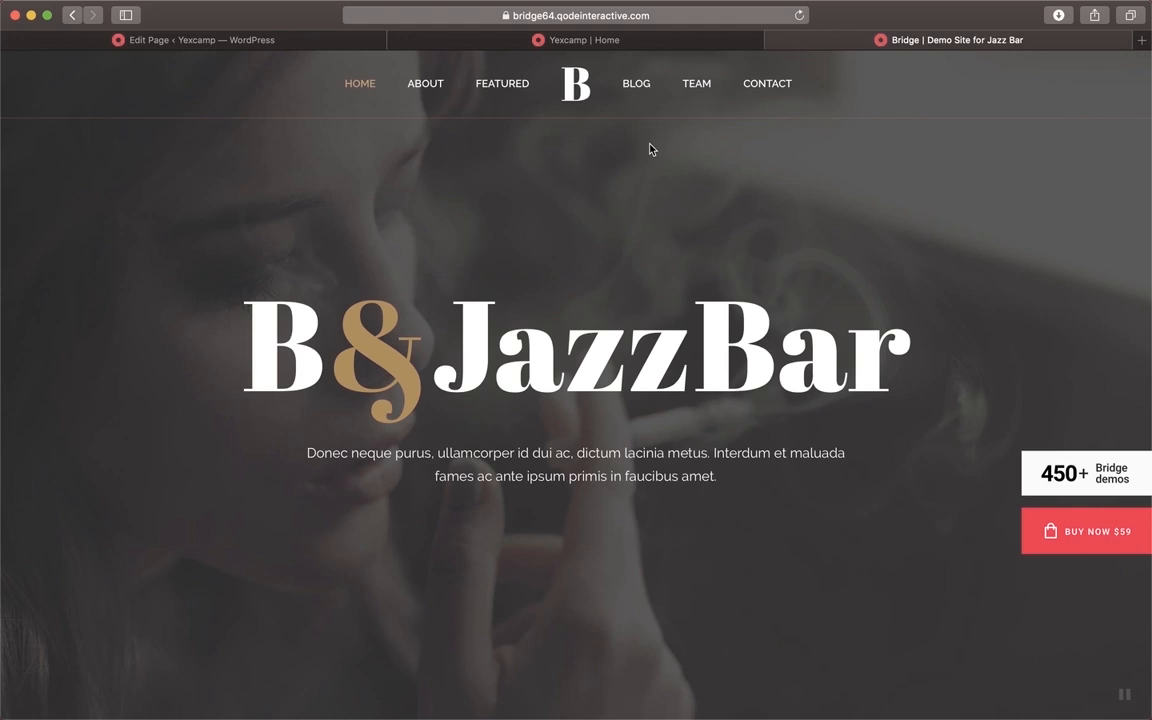
scroll(650, 149, "down", 5)
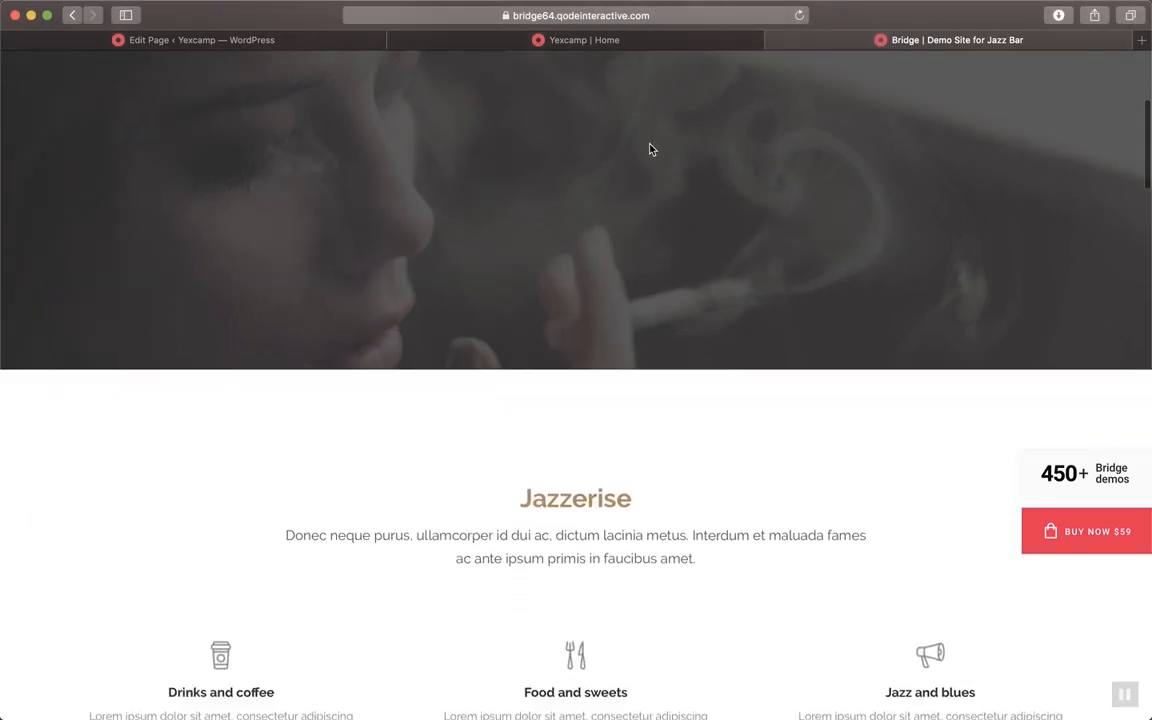
scroll(650, 149, "down", 3)
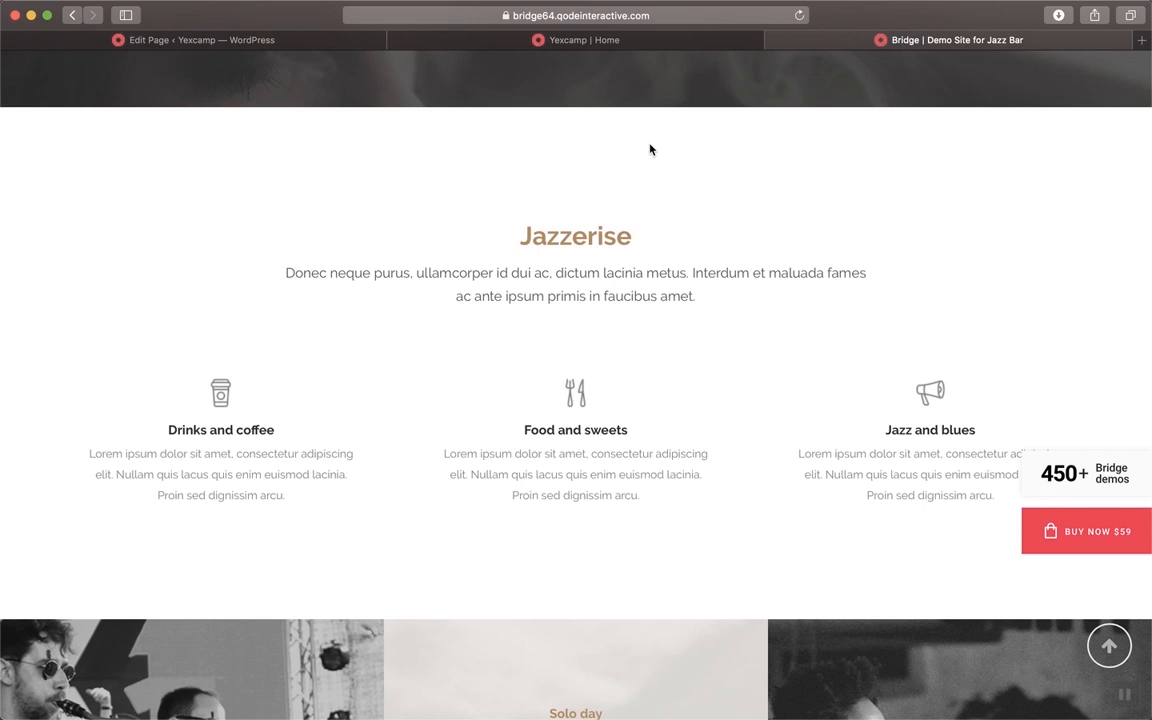
scroll(650, 149, "down", 2)
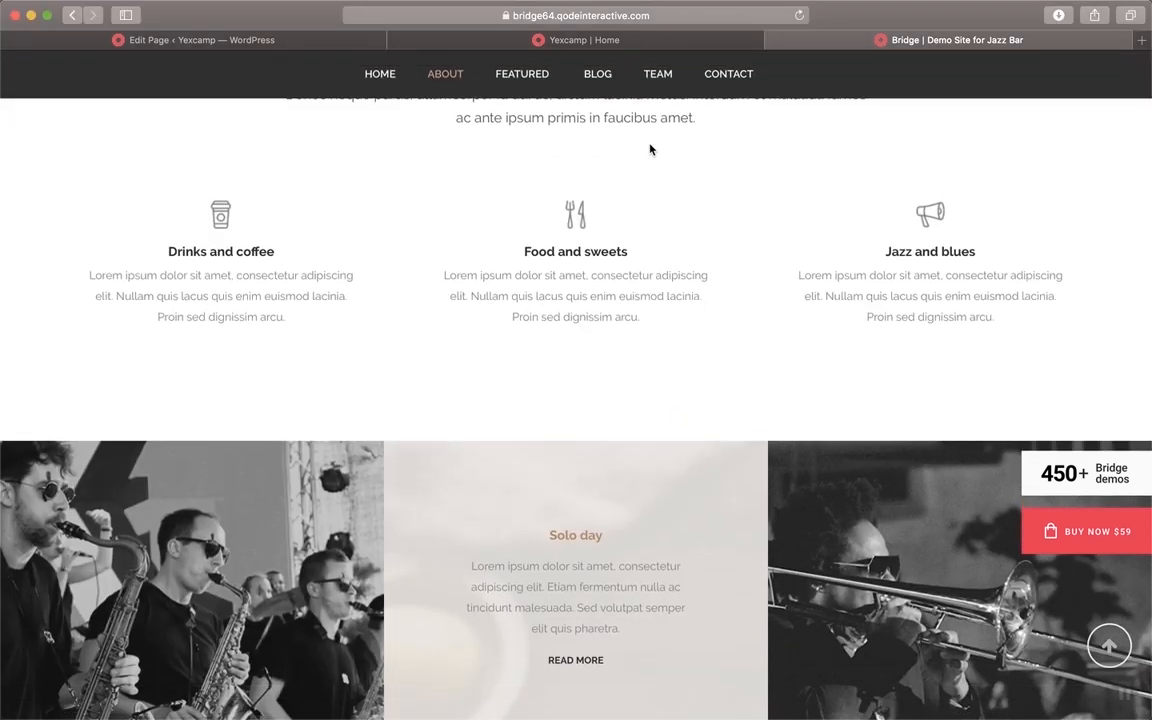
scroll(650, 149, "down", 4)
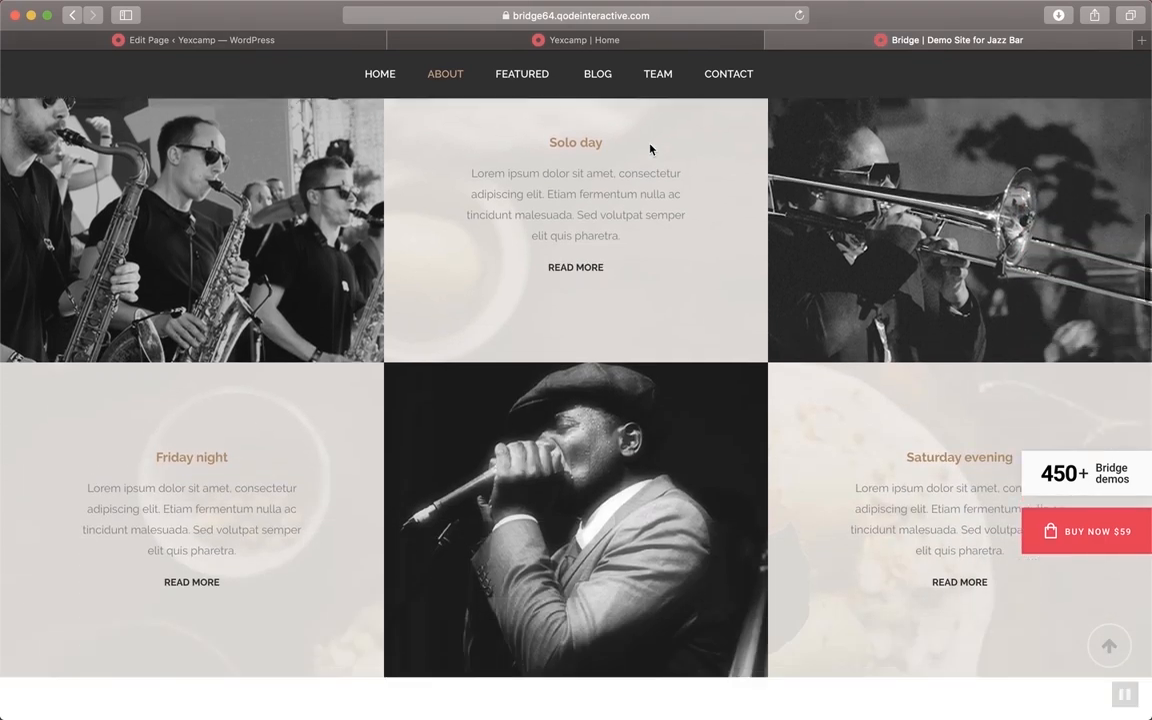
scroll(650, 149, "down", 1)
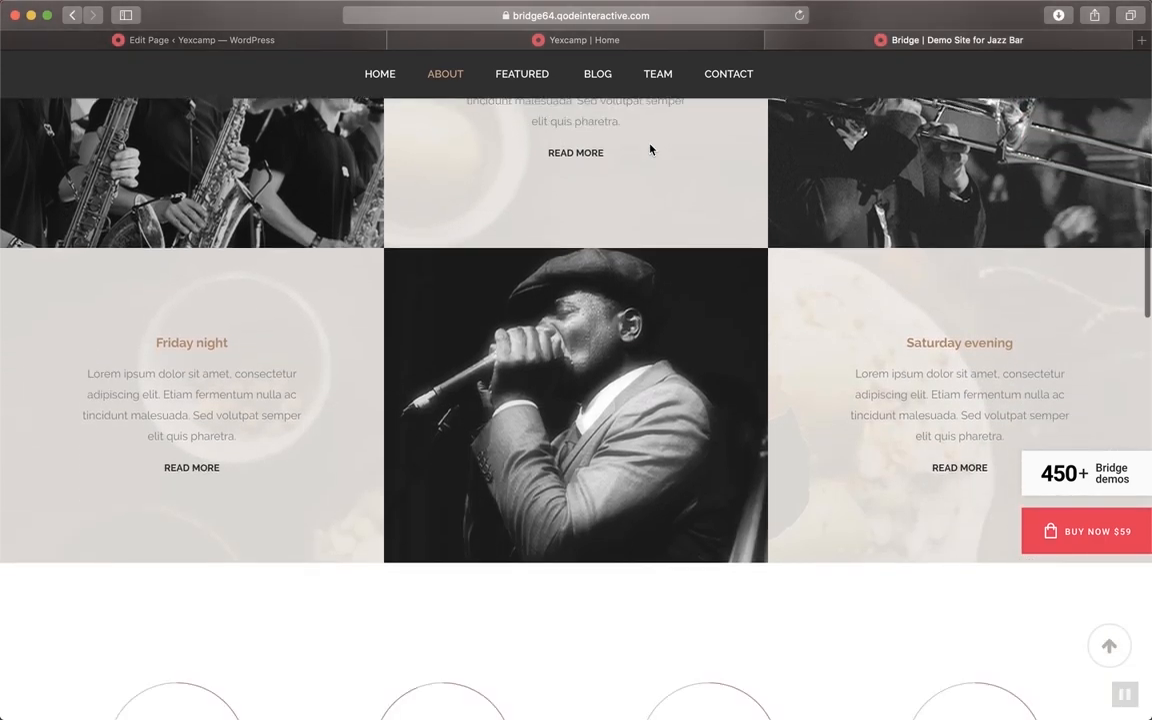
scroll(650, 149, "up", 10)
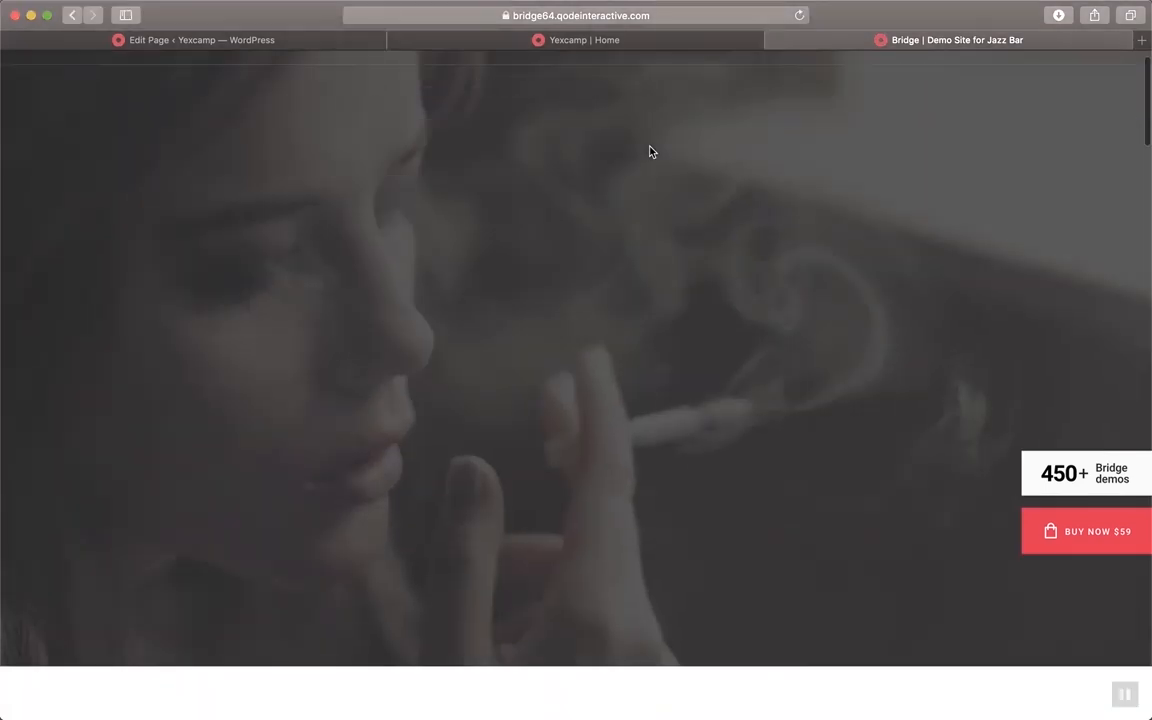
scroll(650, 149, "down", 4)
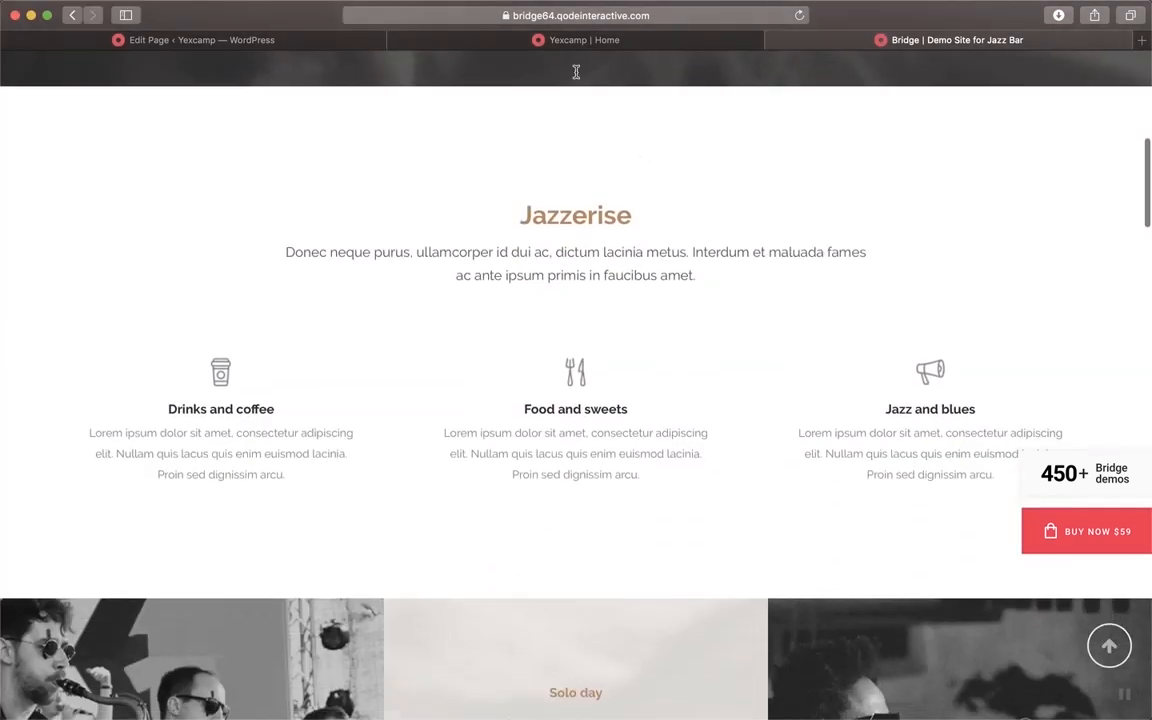
Back in the Home page editor, open the Add Element picker and close it unused
left_click(327, 39)
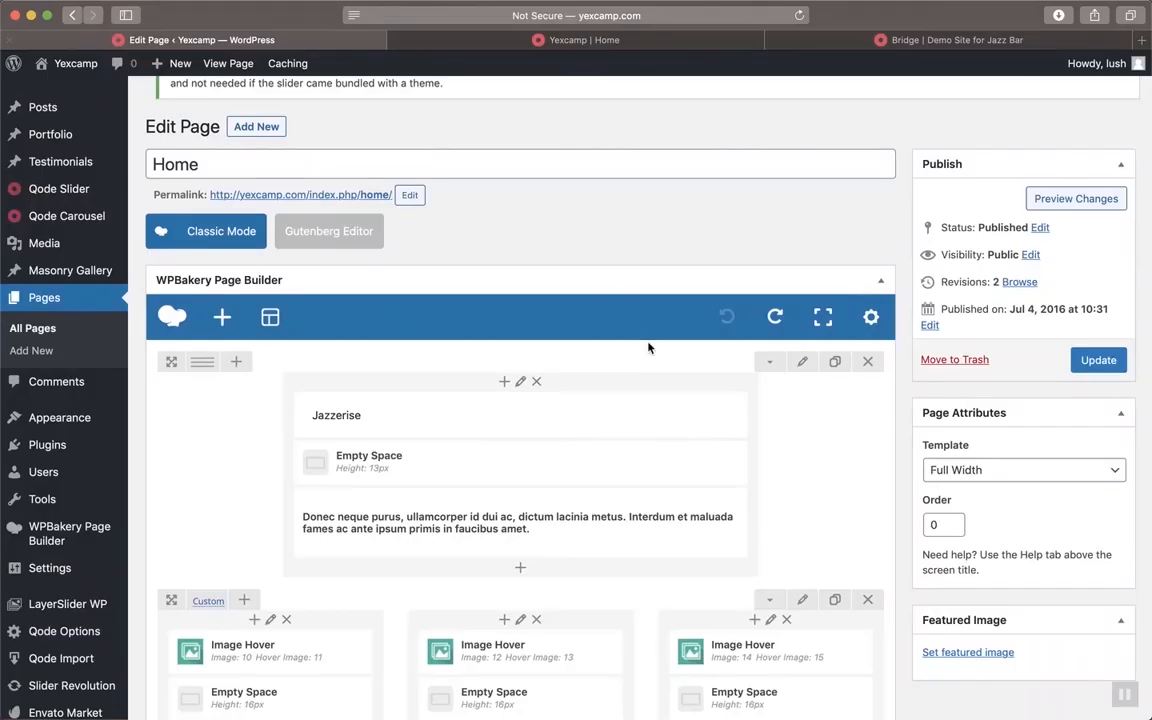
scroll(648, 347, "down", 3)
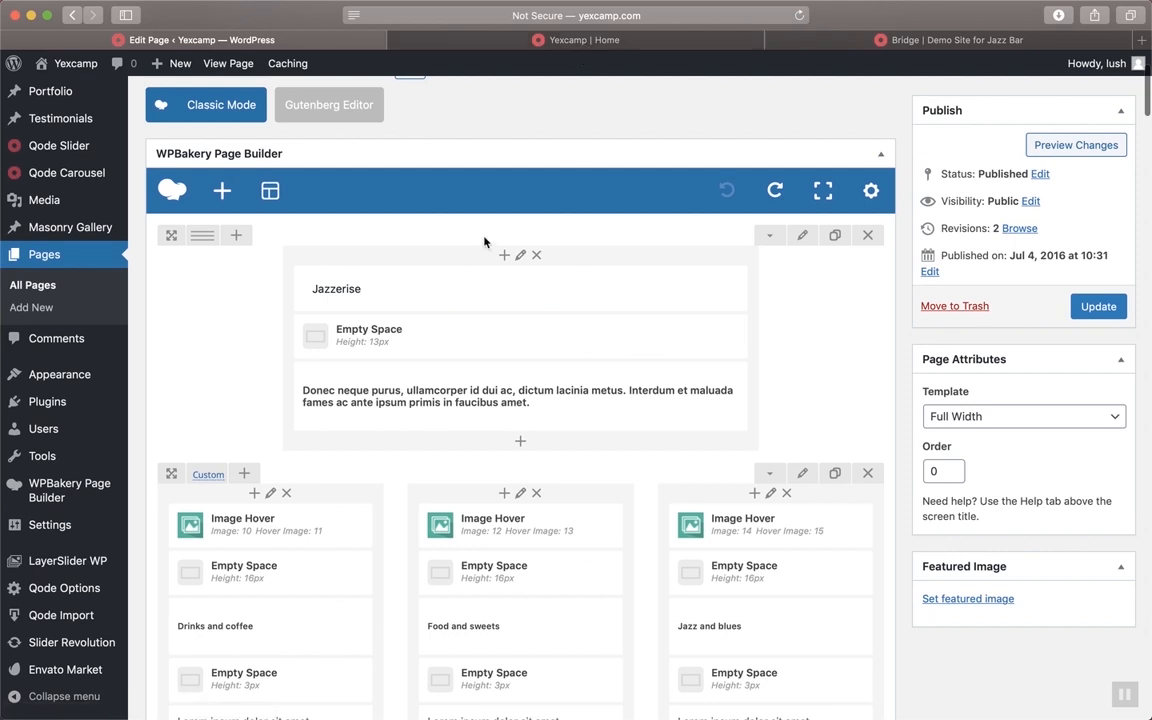
mouse_move(458, 290)
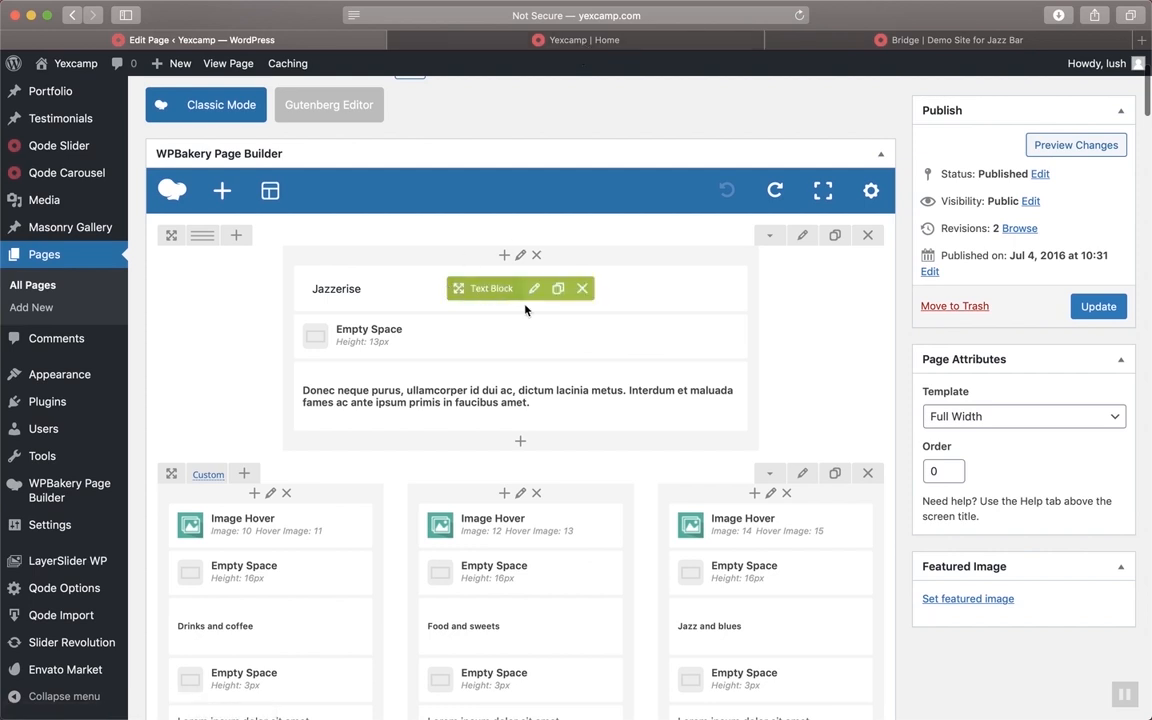
left_click(223, 191)
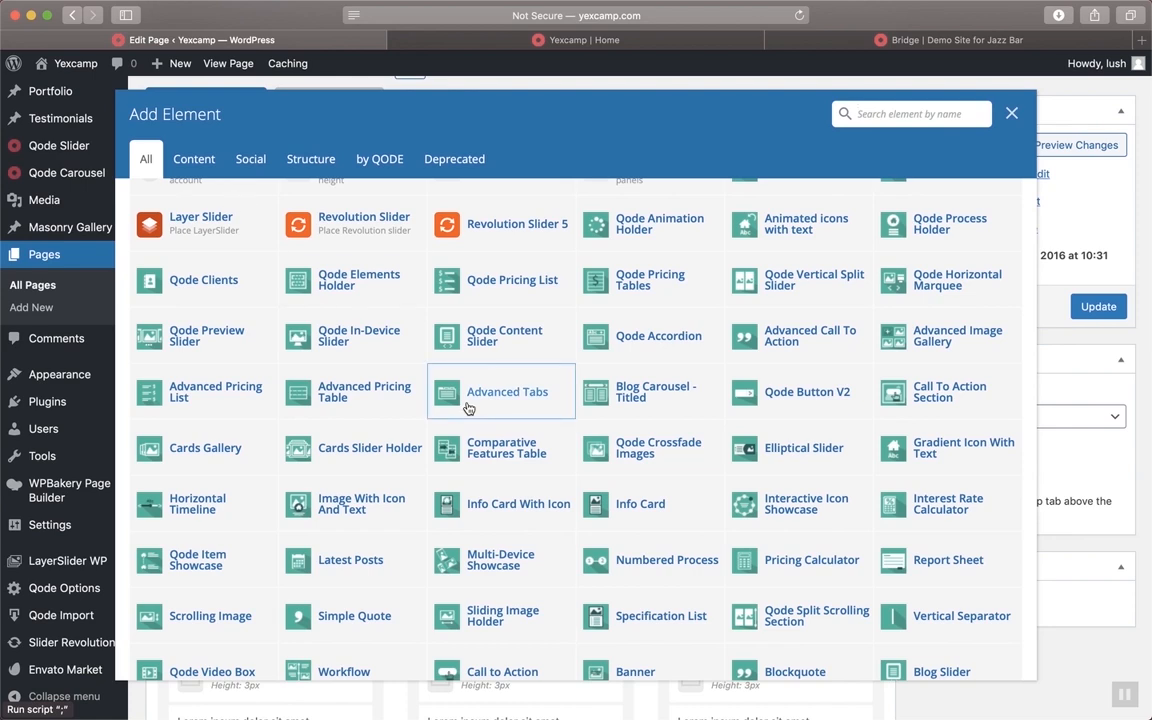
scroll(466, 360, "up", 5)
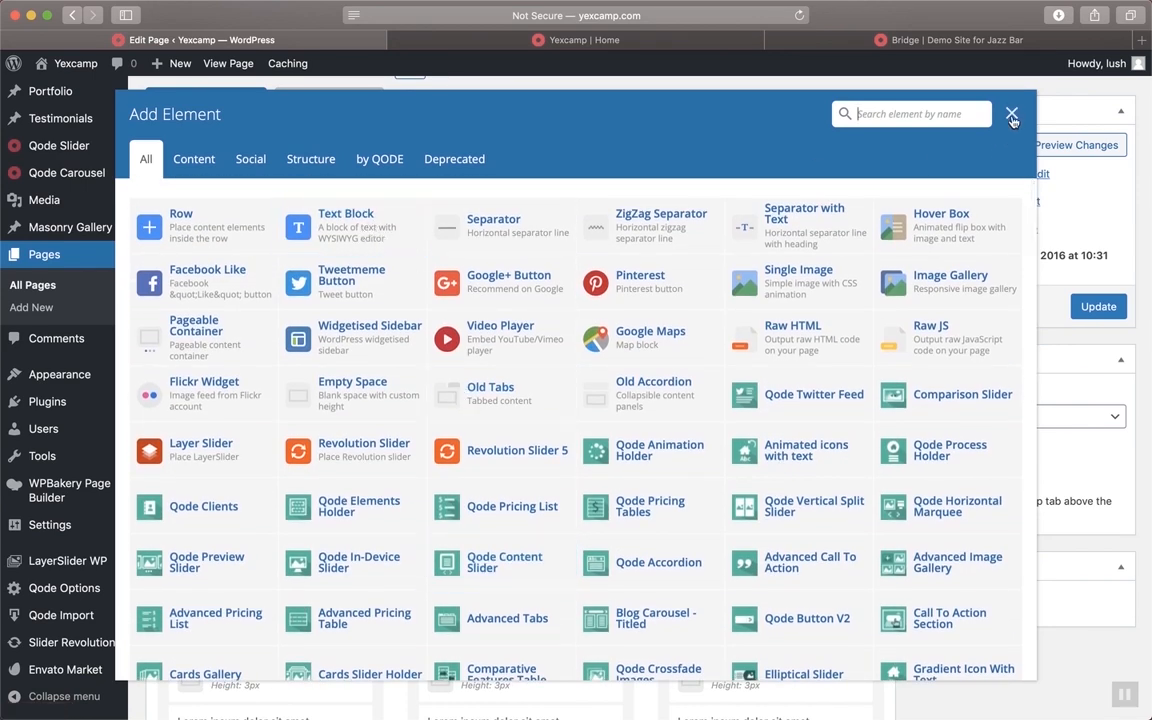
left_click(1011, 114)
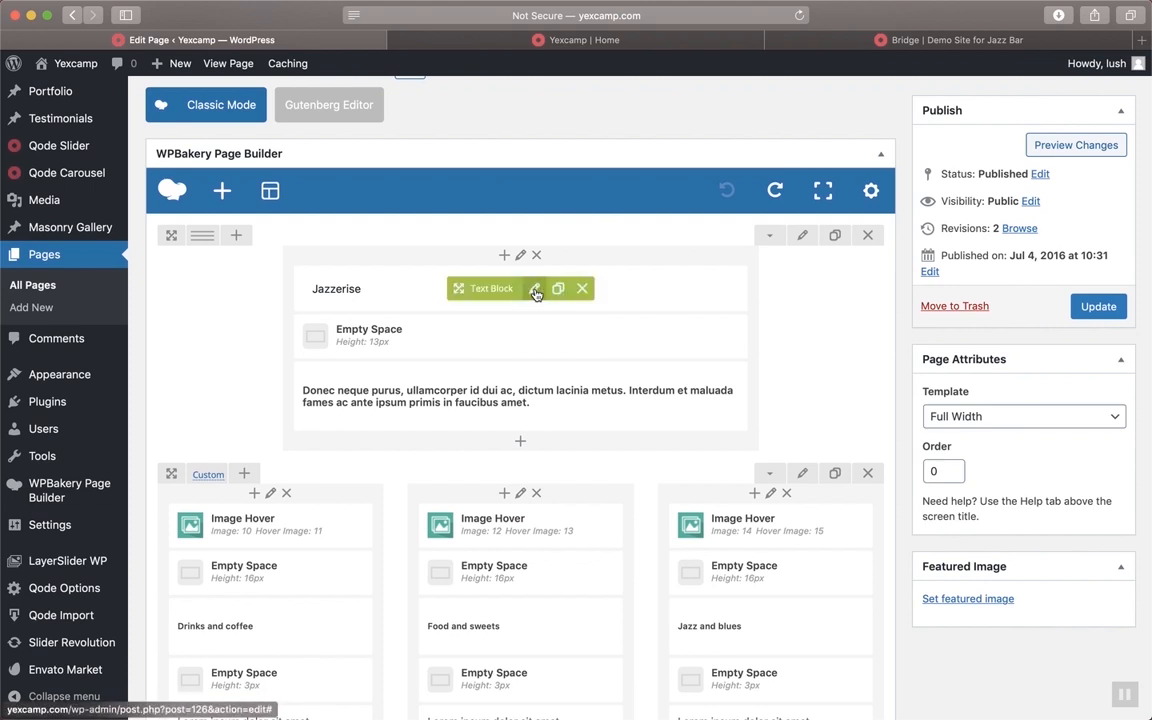
Edit the Jazzerise text block in its raw HTML Text view and start inserting a link
left_click(534, 288)
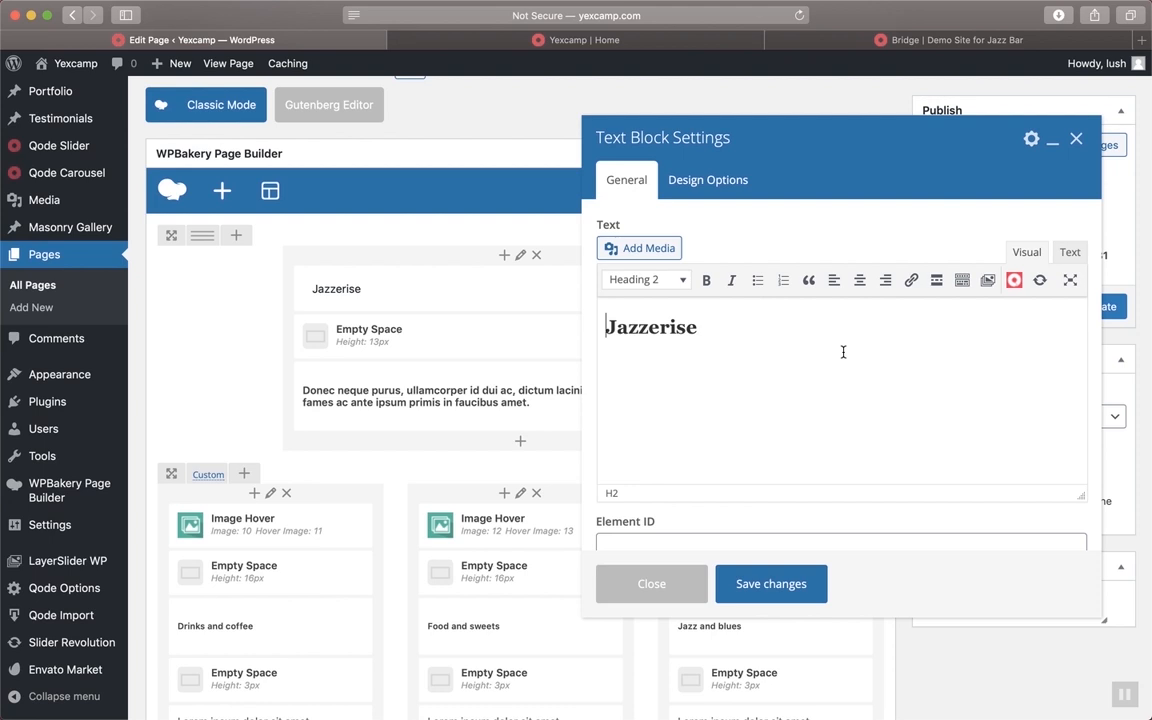
left_click(1068, 252)
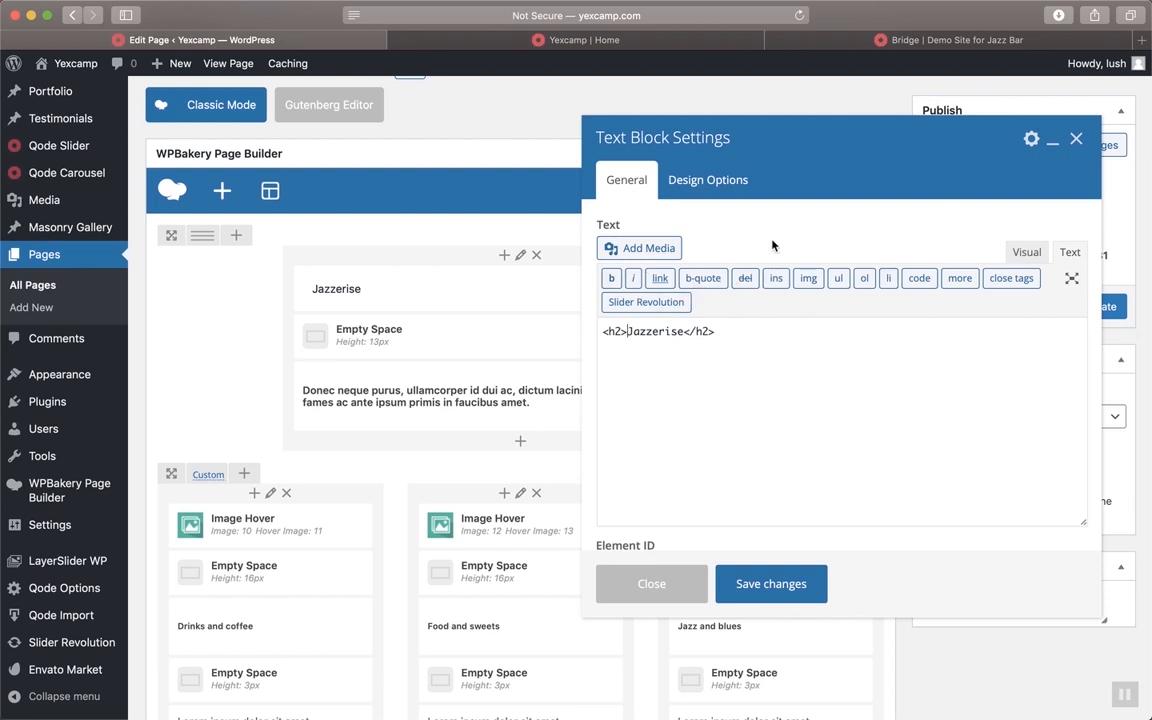
left_click(660, 280)
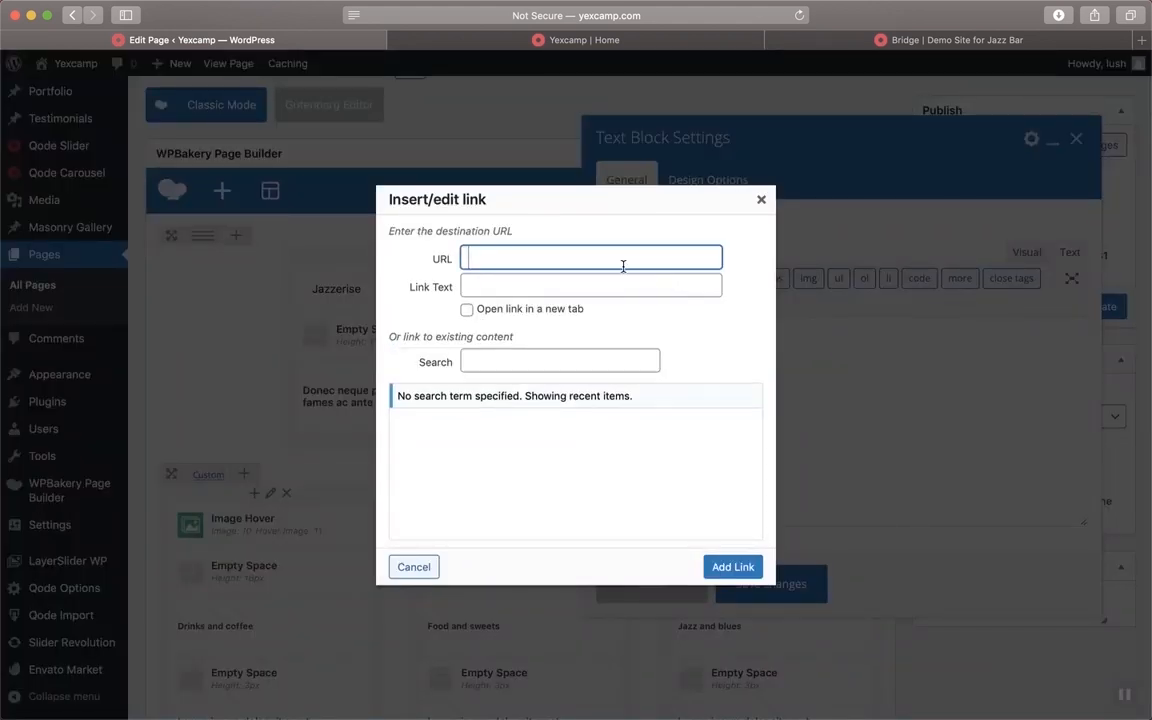
type("www.google.com")
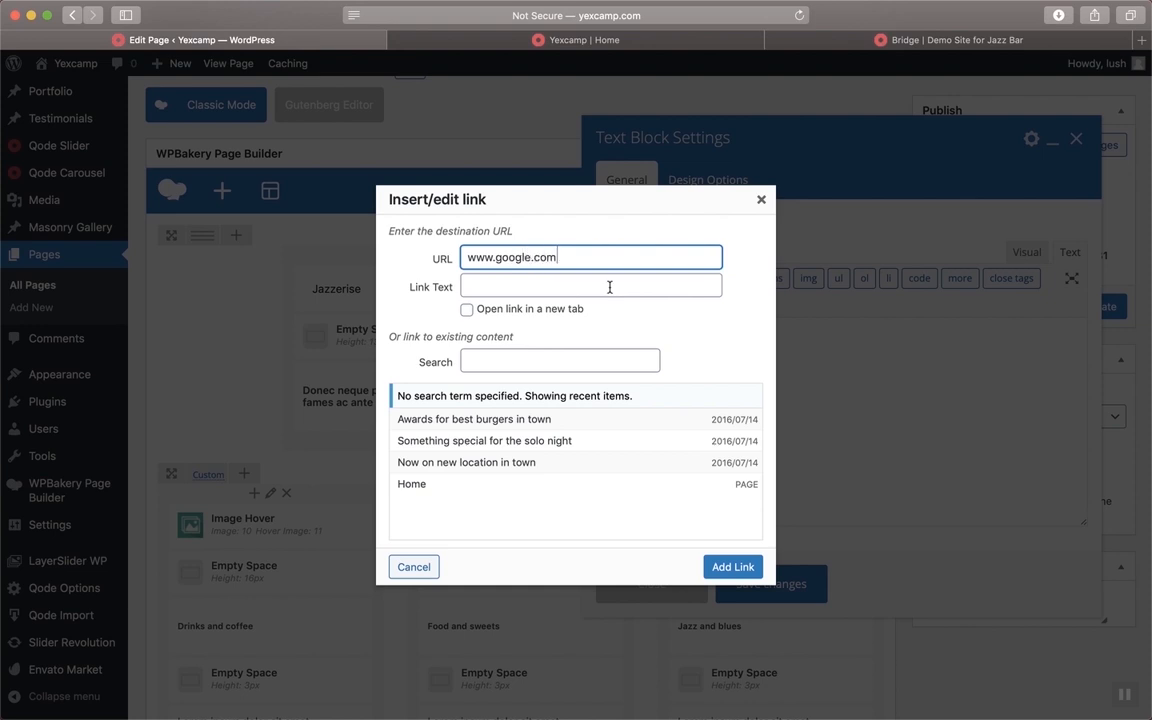
left_click(609, 287)
type("google")
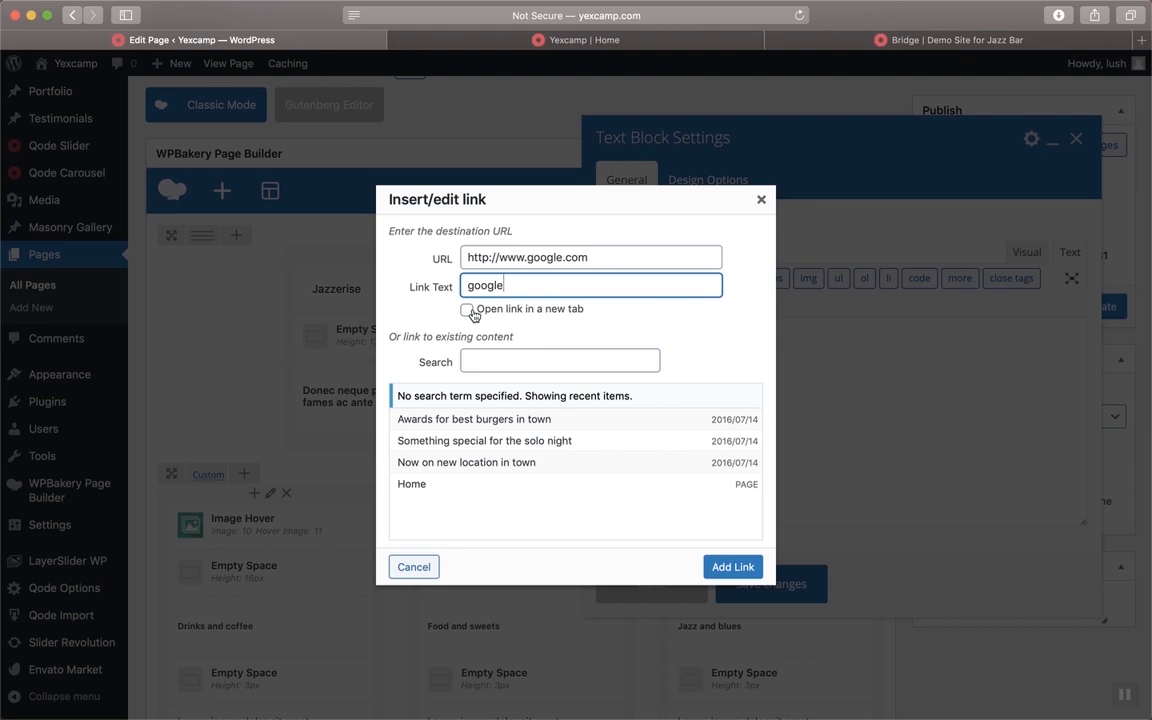
left_click(741, 566)
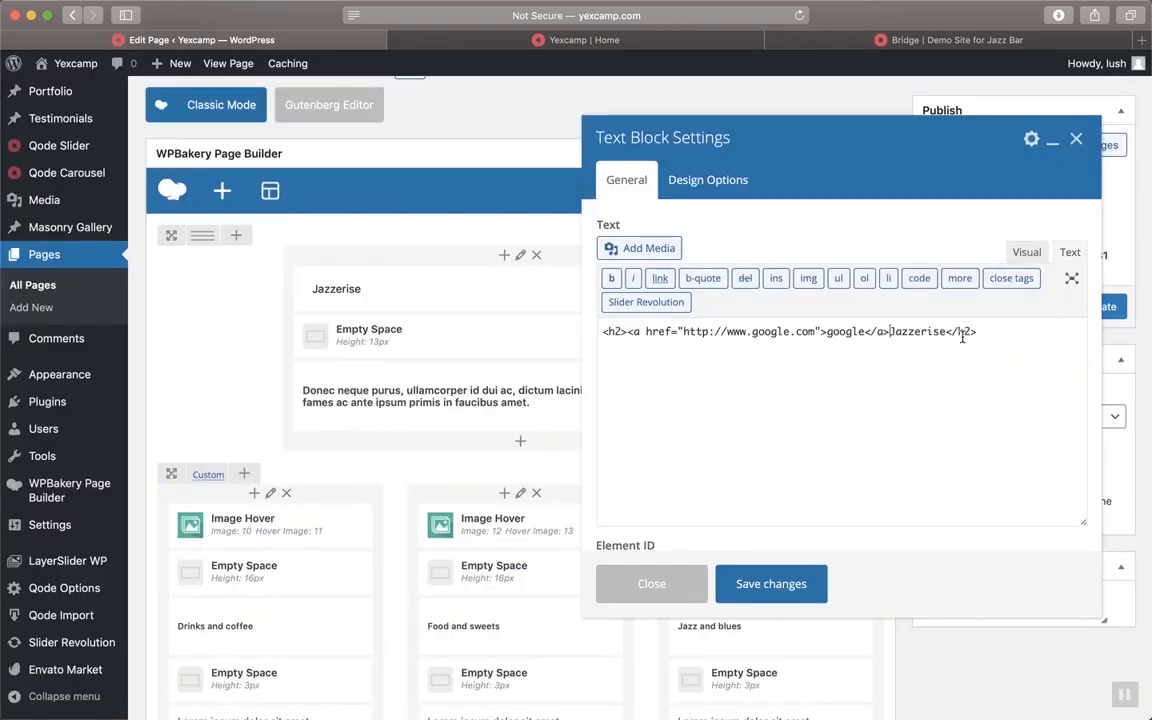
left_click(1028, 251)
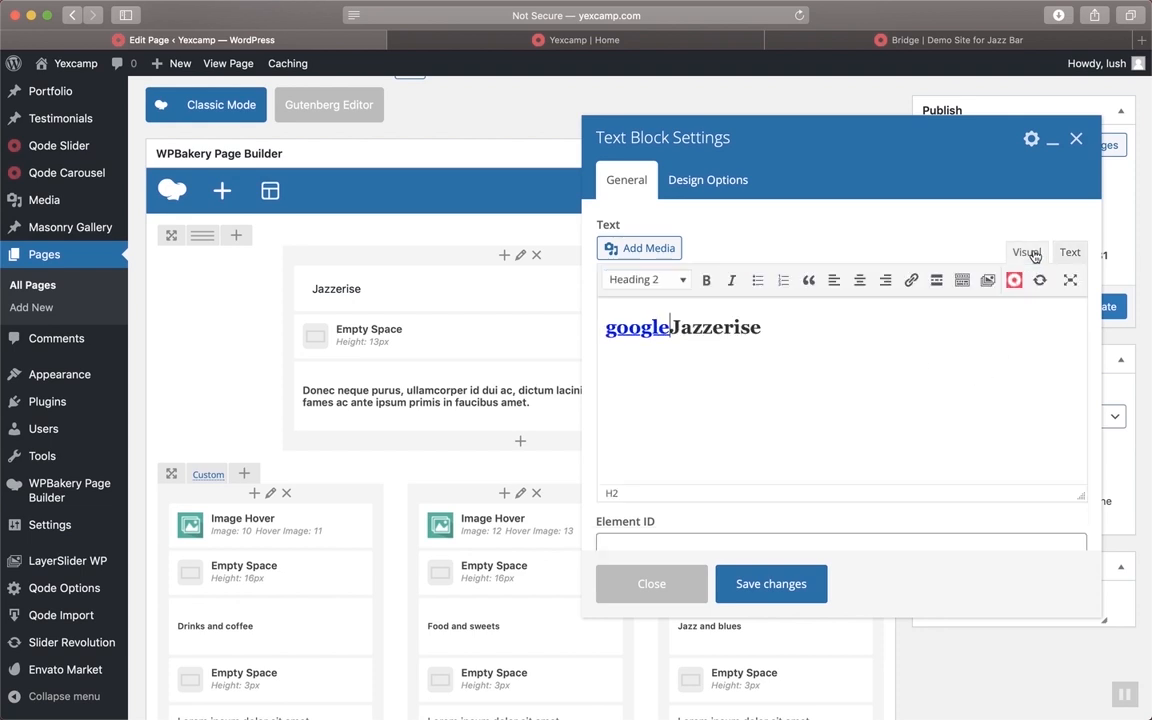
left_click(669, 330)
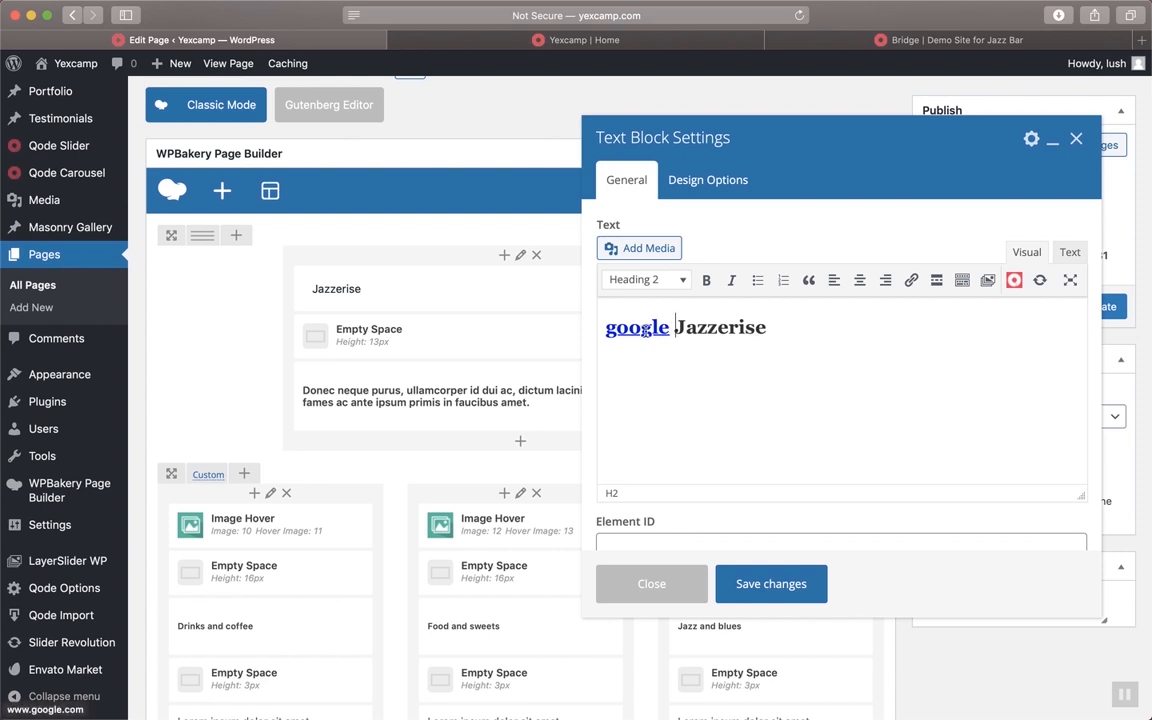
Save the text block, update the Home page, and view it live
left_click(755, 584)
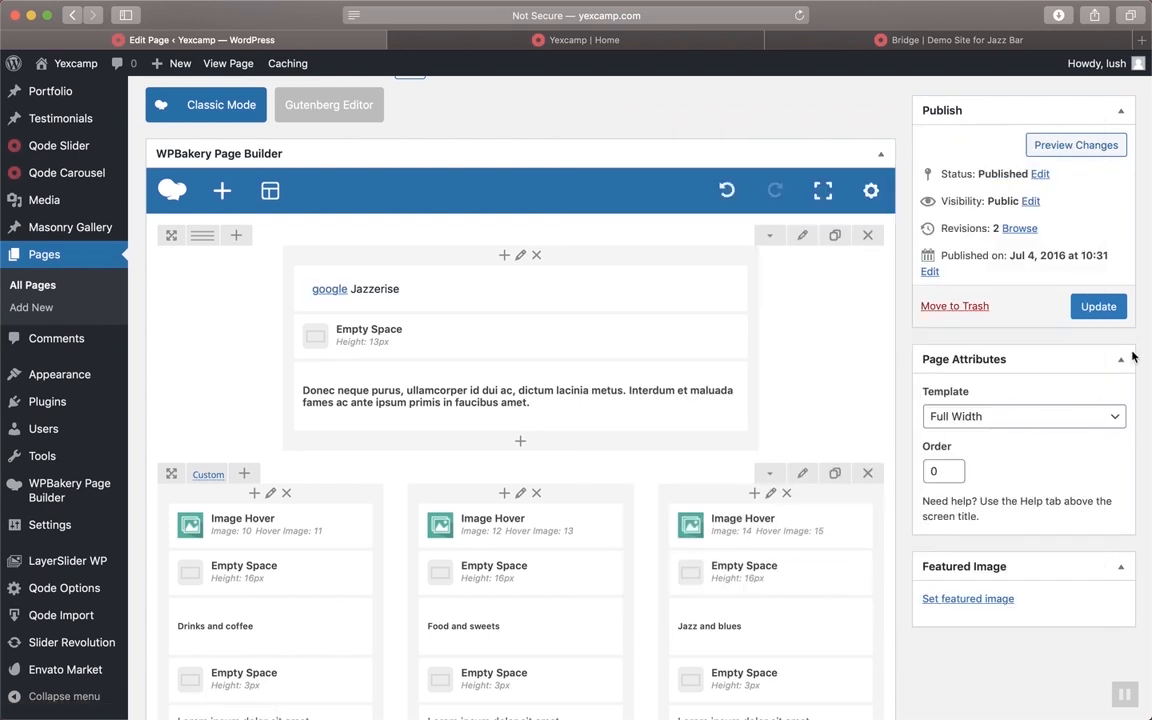
left_click(1098, 306)
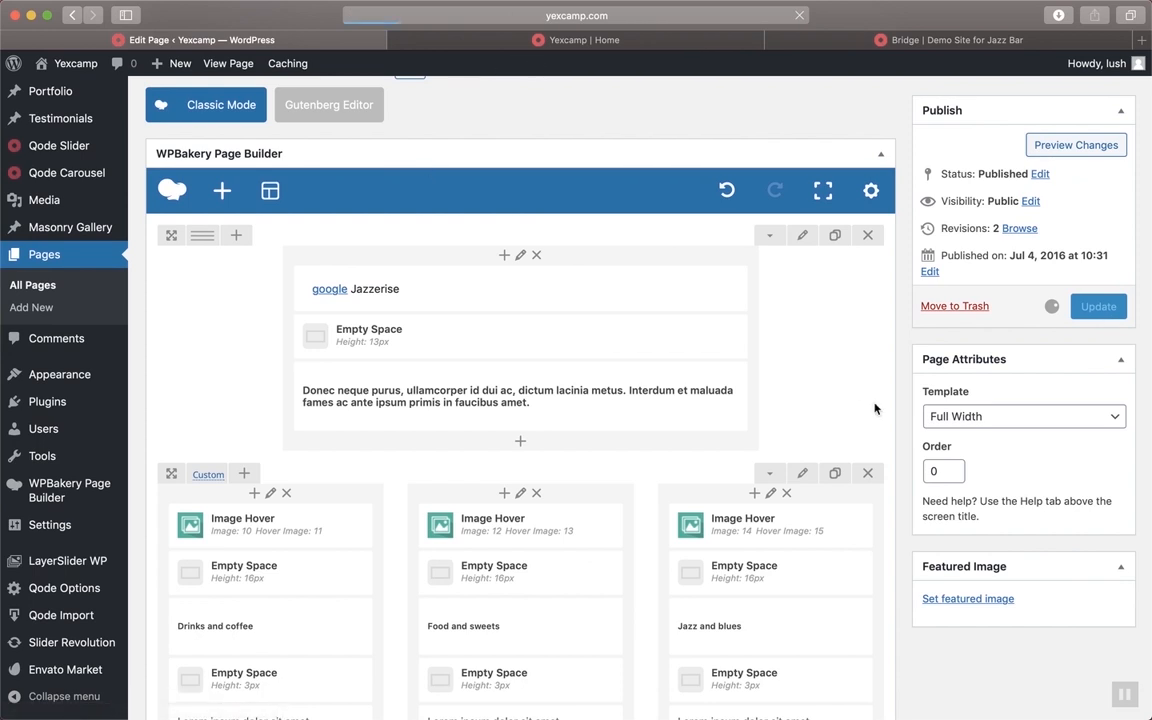
left_click(660, 42)
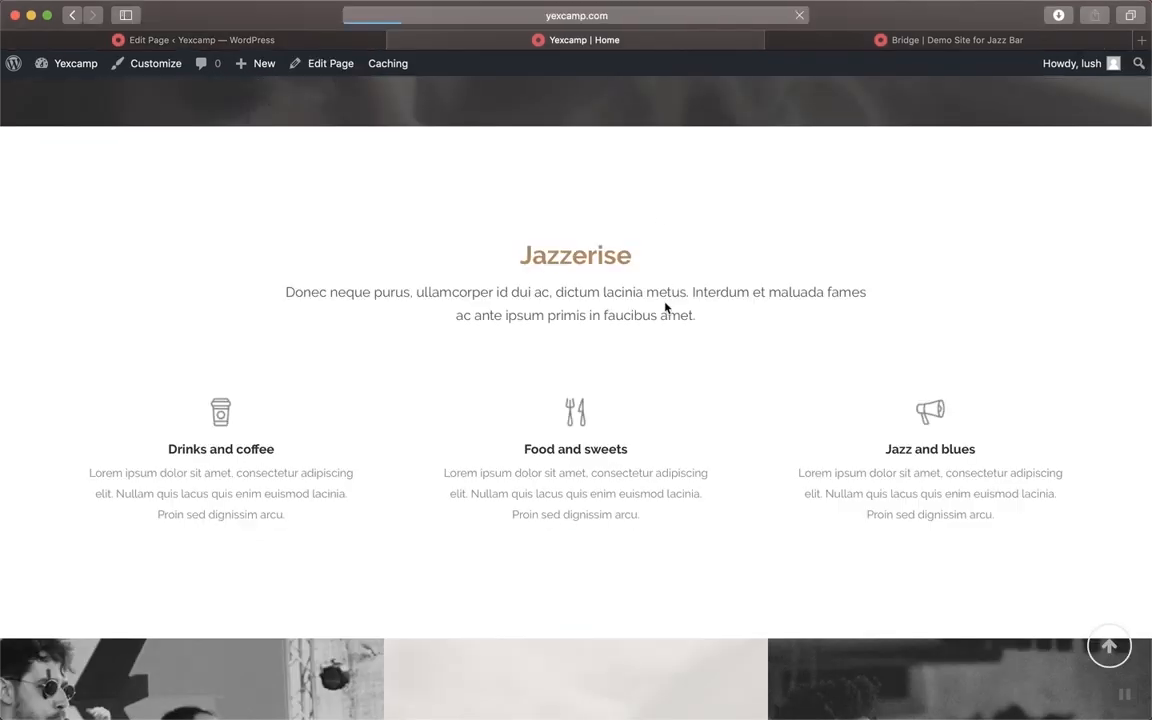
Confirm the live heading's google link opens Google, then return to the Home page editor
scroll(625, 175, "up", 1)
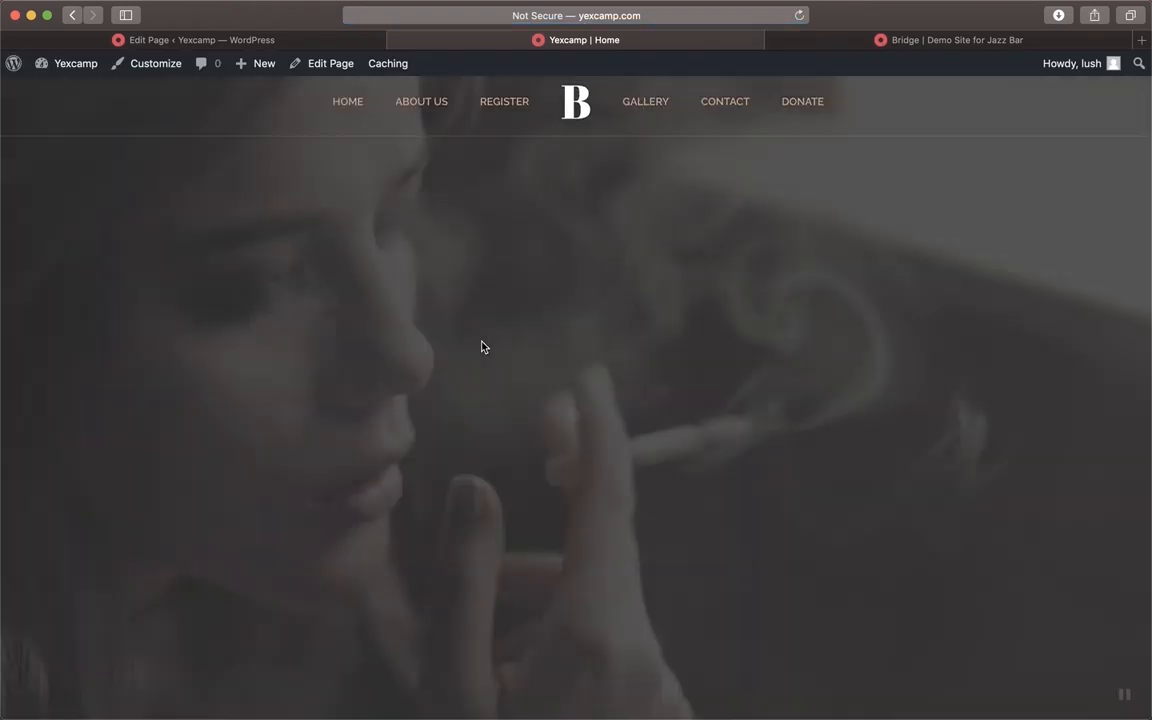
scroll(481, 347, "down", 5)
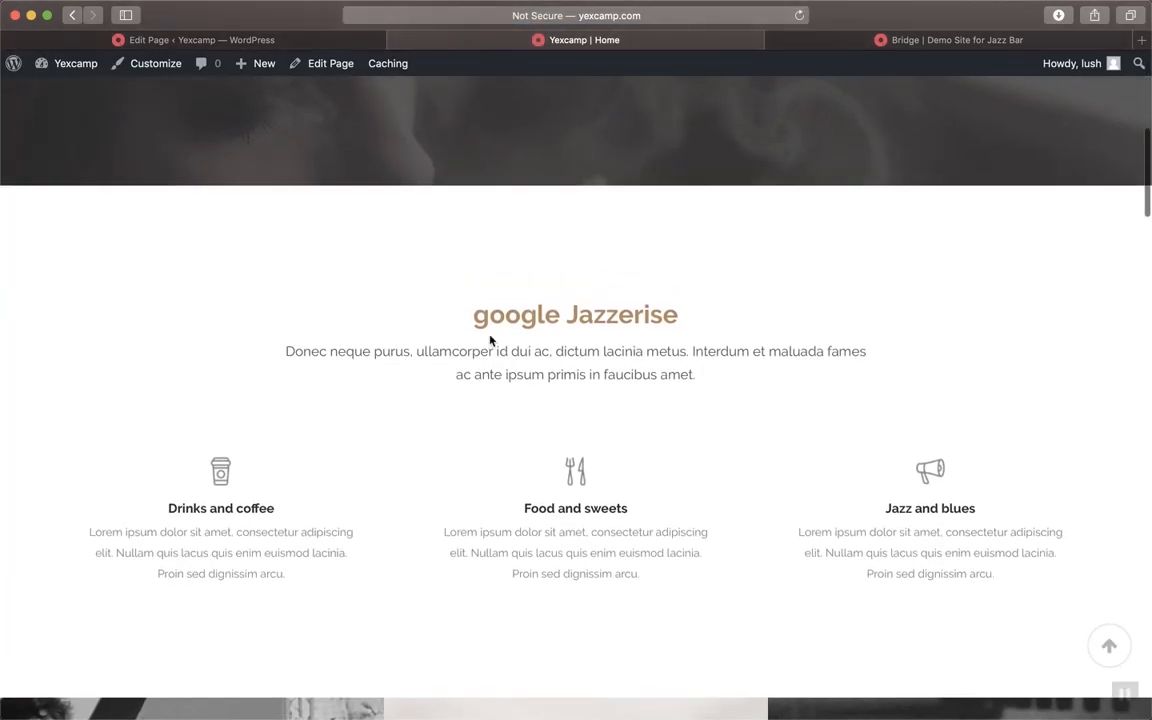
left_click(524, 315)
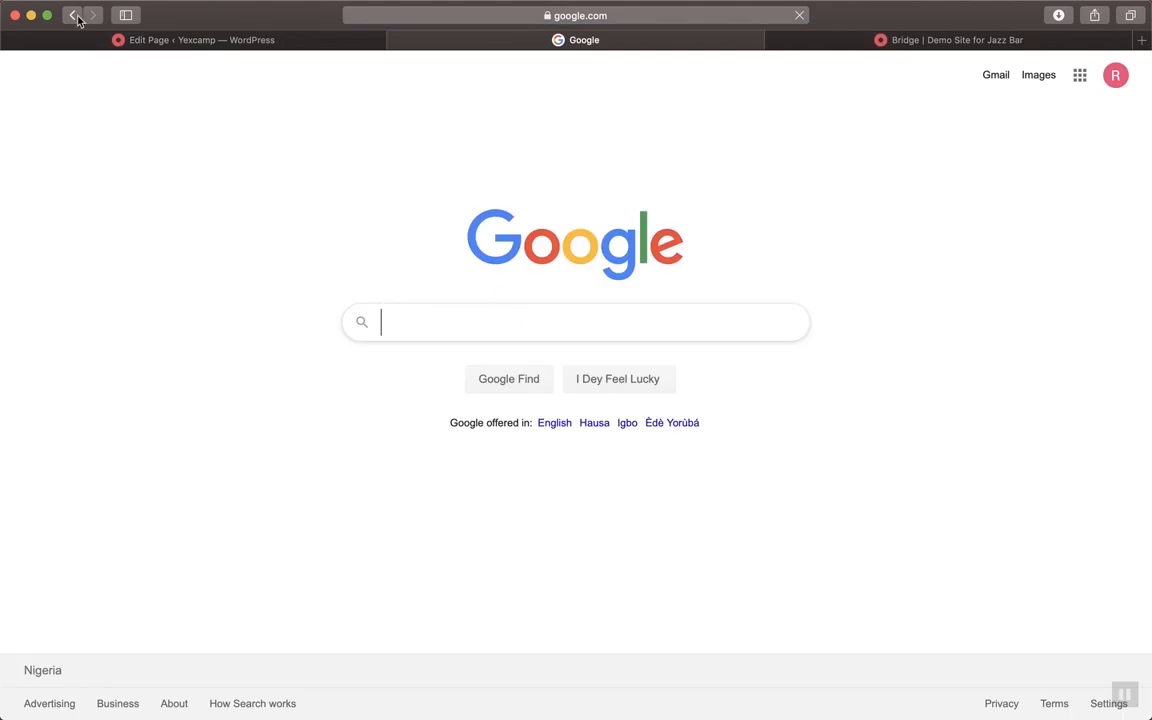
left_click(72, 15)
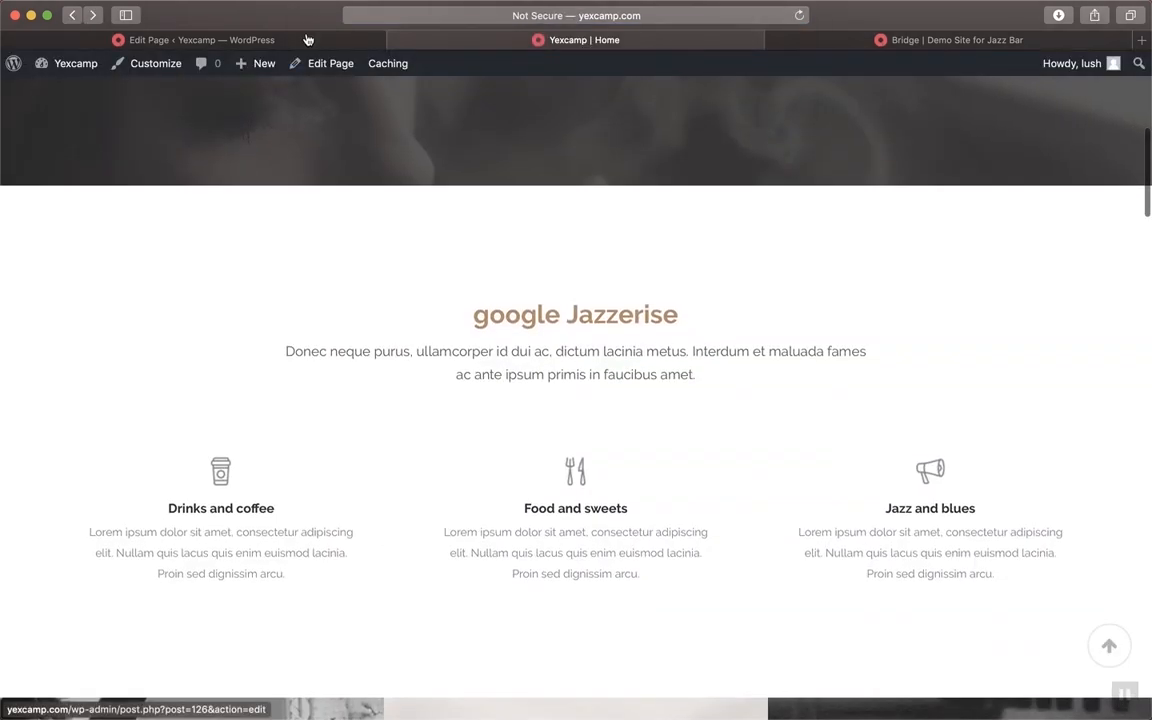
left_click(280, 40)
scroll(752, 420, "down", 1)
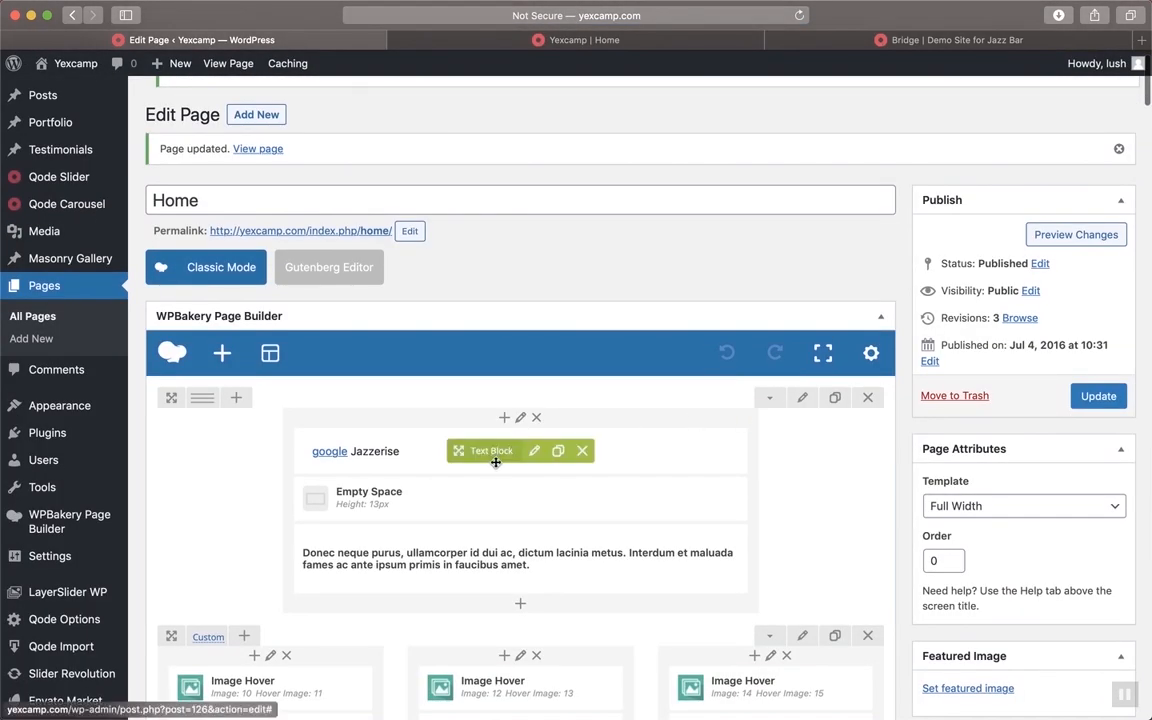
Delete the 'google' link text from the Jazzerise heading block
left_click(537, 453)
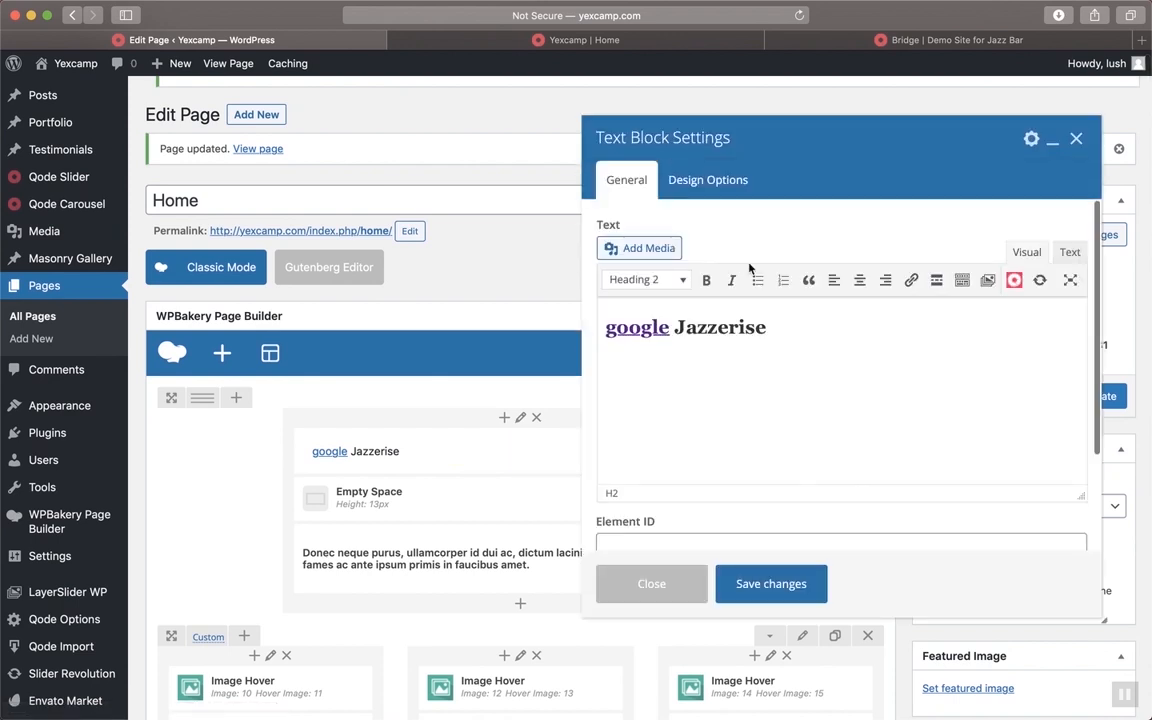
double_click(671, 328)
key("BackSpace")
scroll(928, 375, "down", 10)
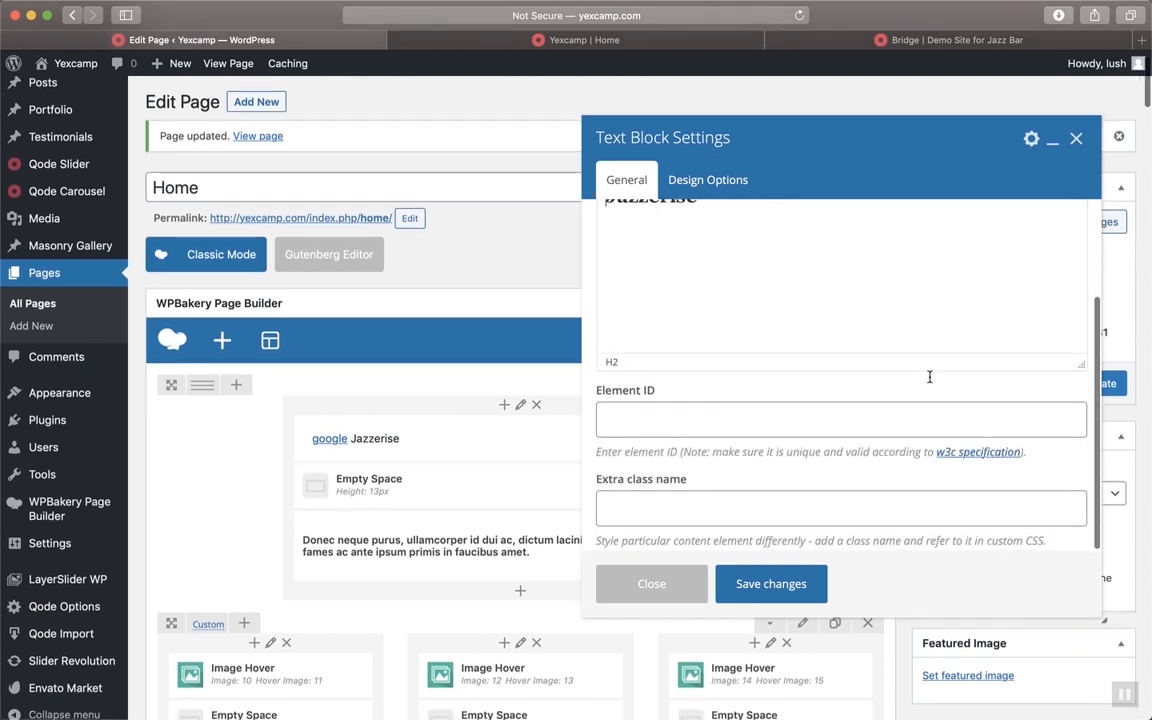
Review the live Home page, which still shows the 'google Jazzerise' heading
left_click(610, 40)
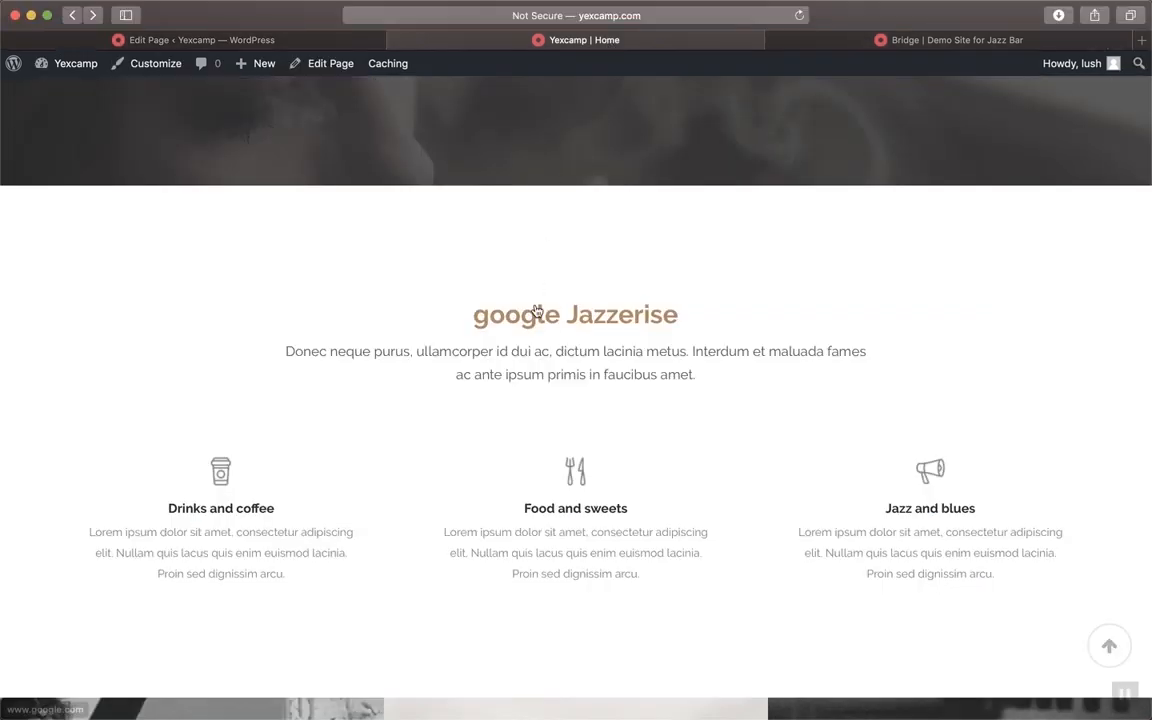
scroll(598, 326, "up", 4)
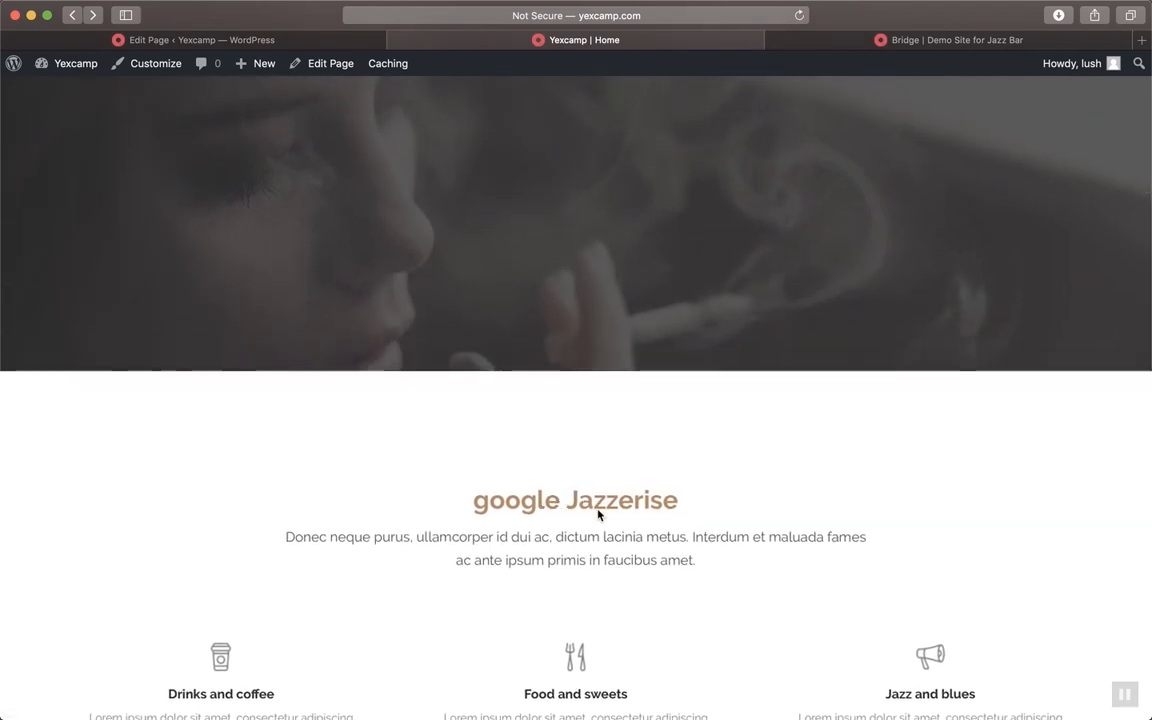
scroll(598, 514, "down", 2)
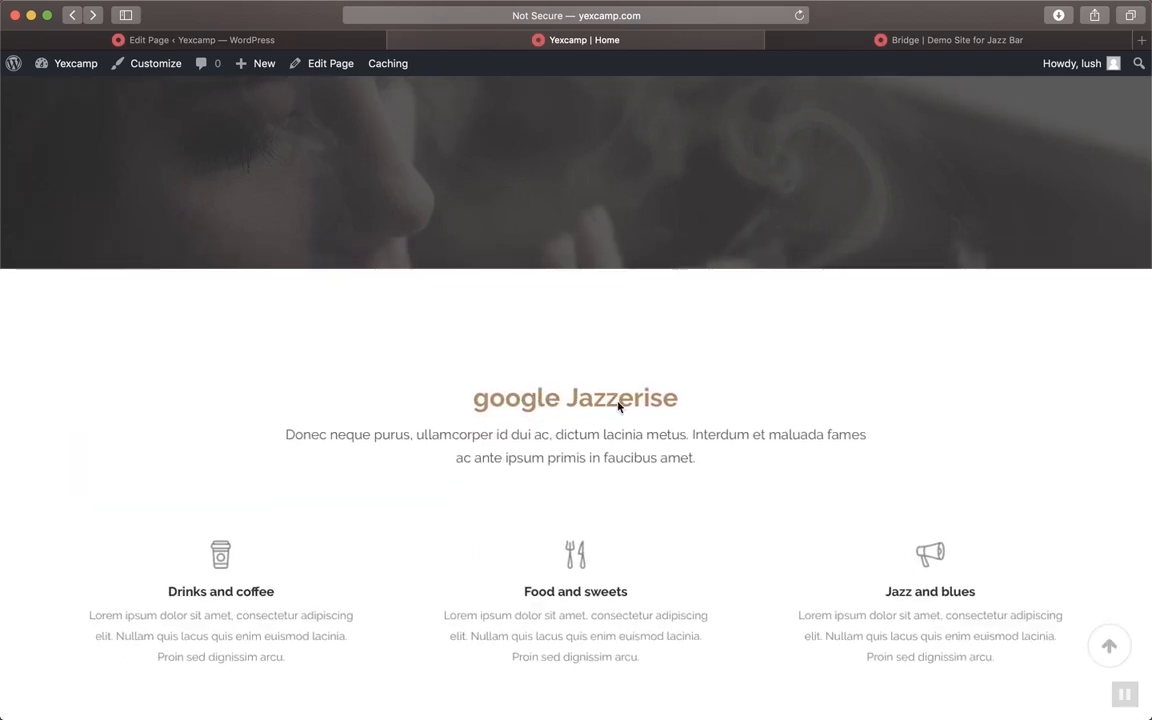
scroll(618, 405, "up", 2)
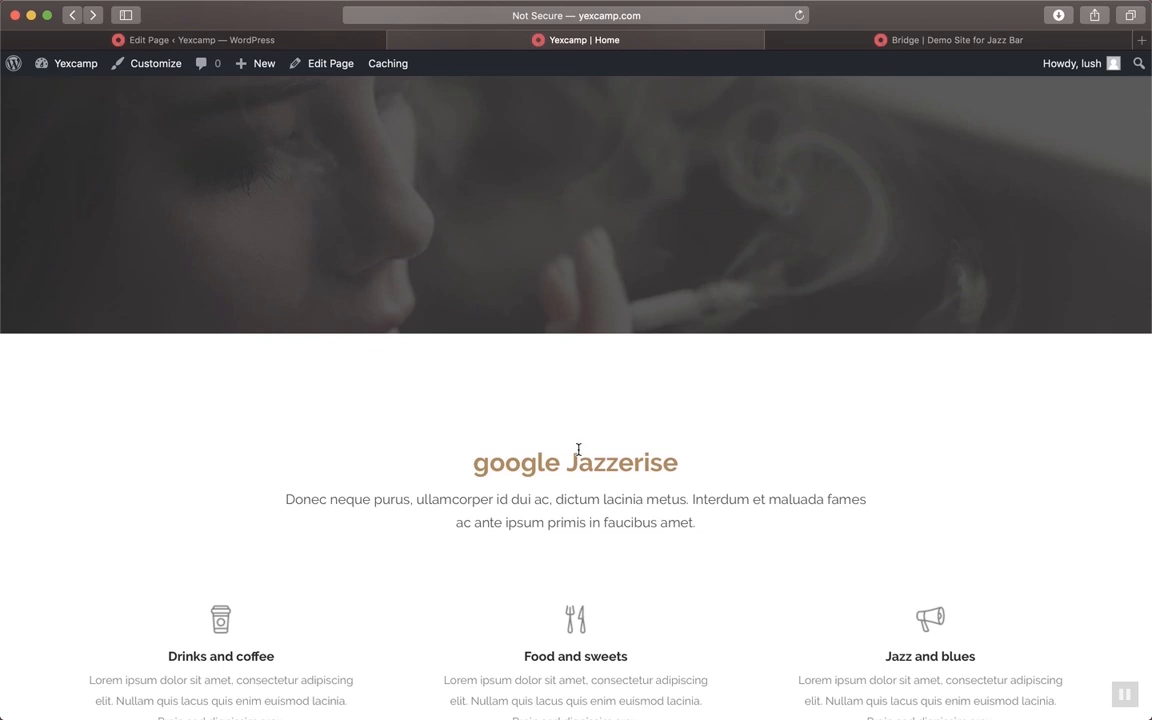
scroll(746, 272, "up", 5)
scroll(746, 272, "down", 6)
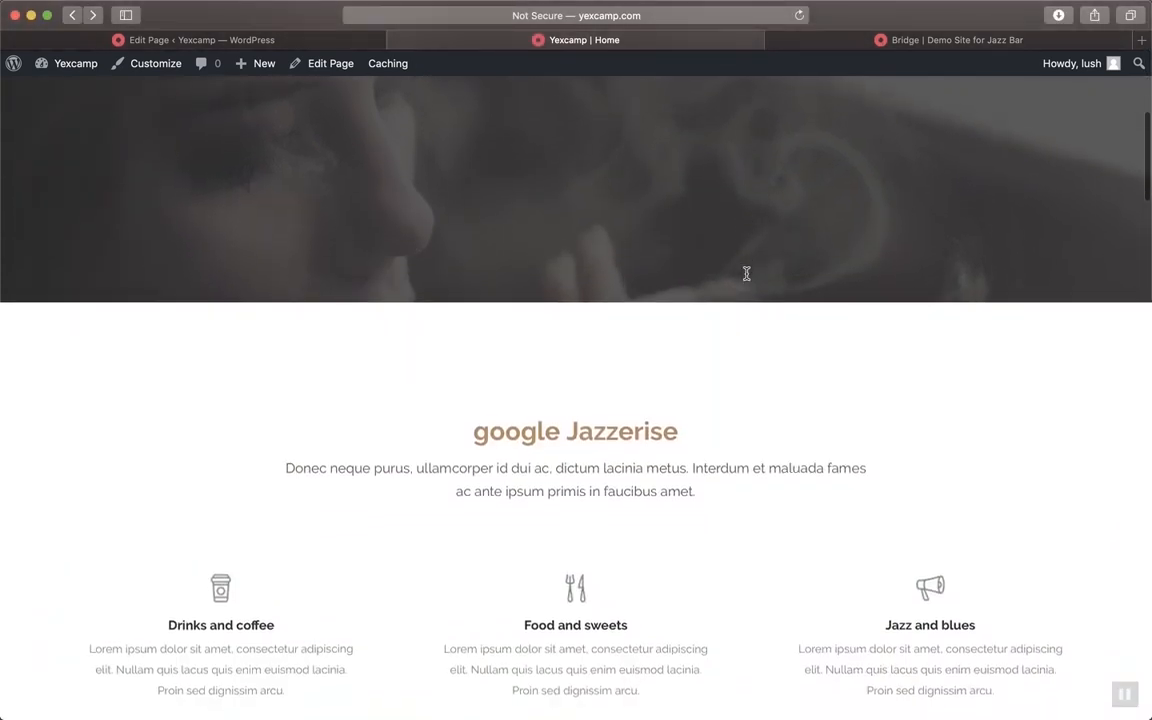
scroll(605, 448, "down", 3)
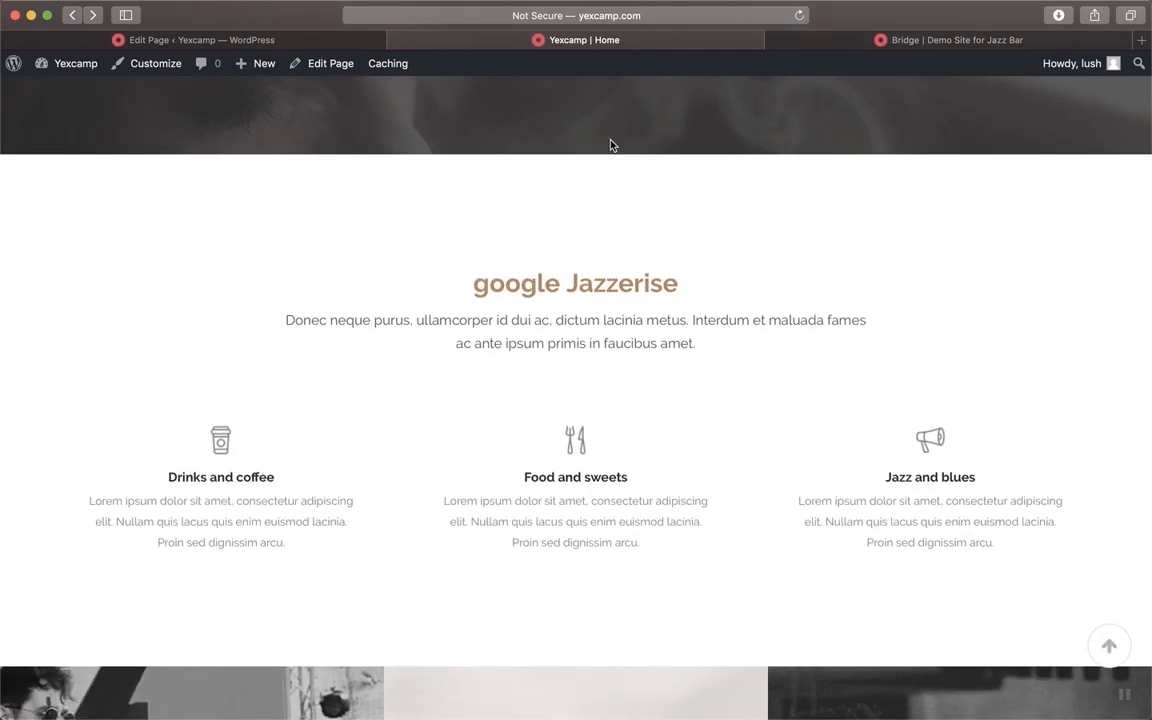
scroll(610, 142, "up", 5)
scroll(590, 518, "down", 3)
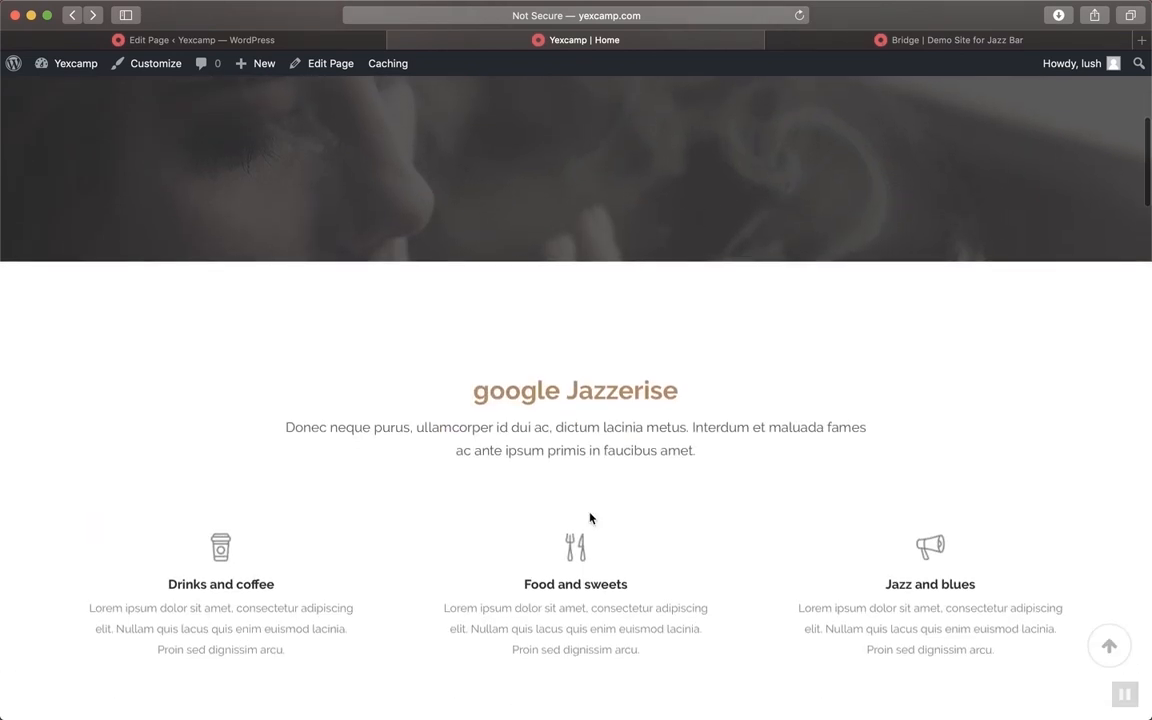
Replace the Jazzerise heading text with 'WHO WE ARE' and save the text block
left_click(310, 42)
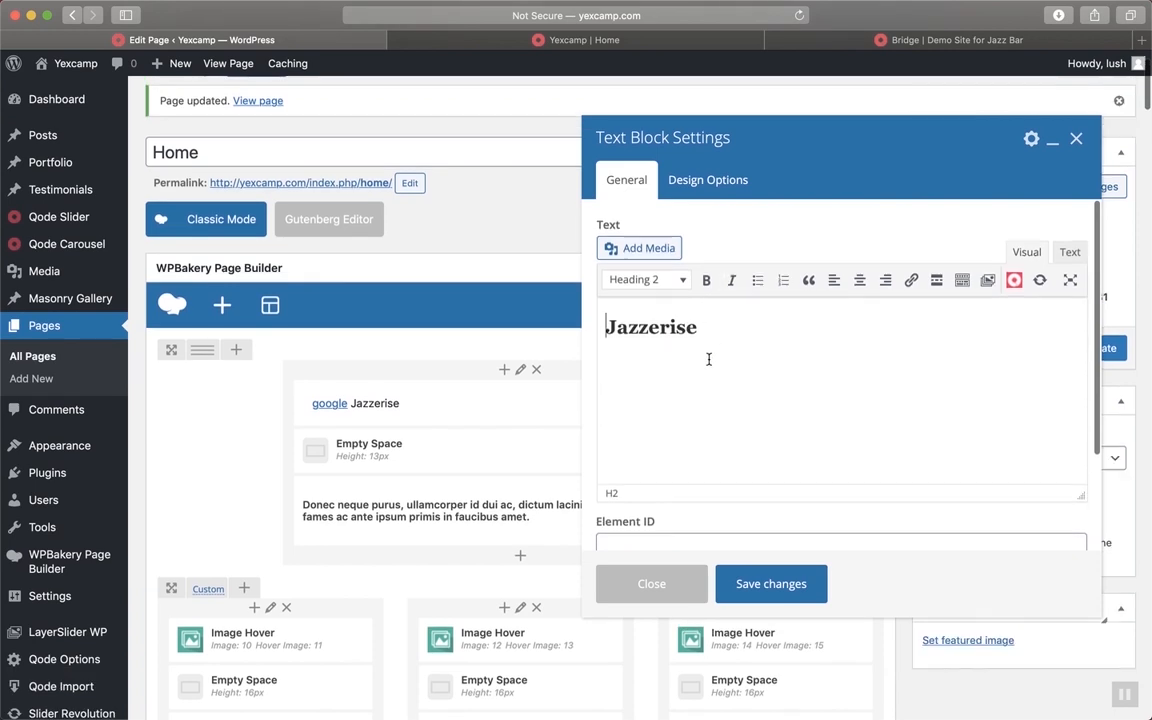
key("super+a")
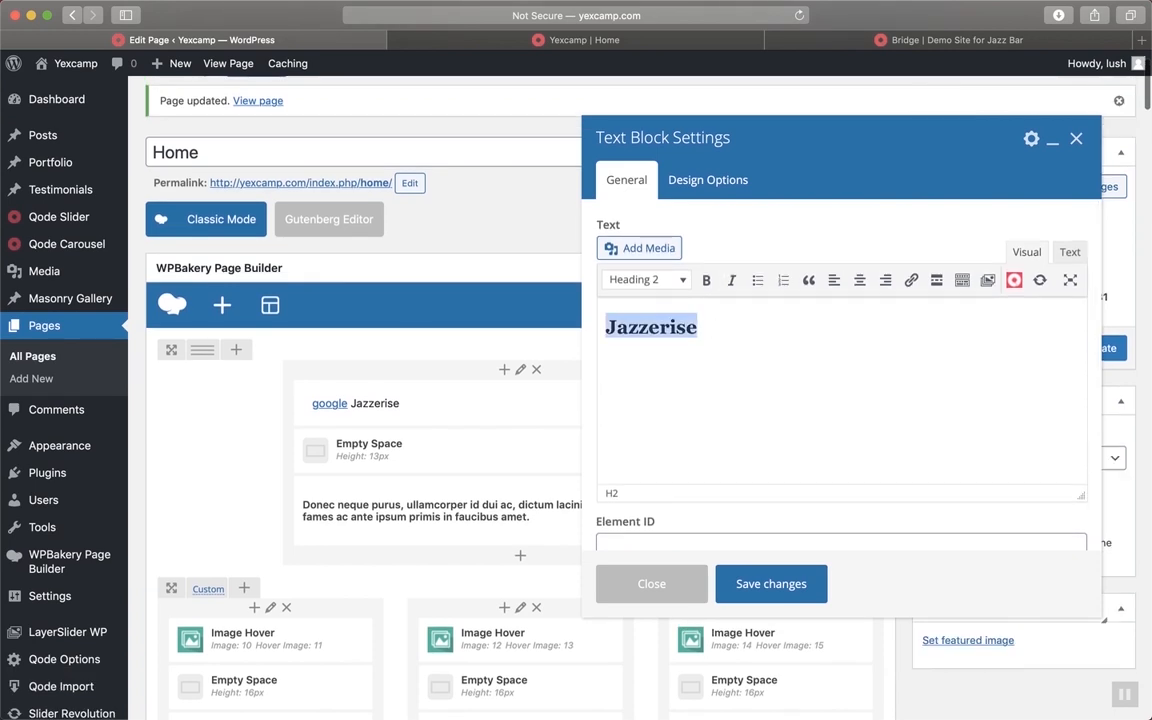
type("WHO WE ARE")
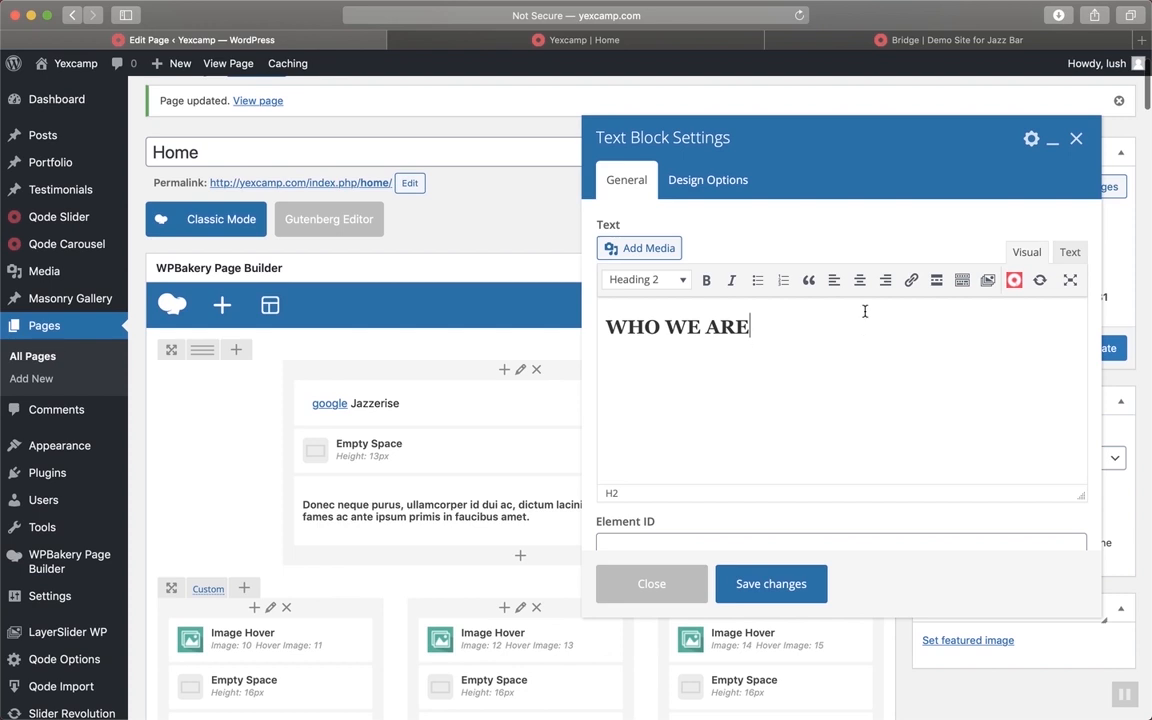
scroll(879, 242, "down", 3)
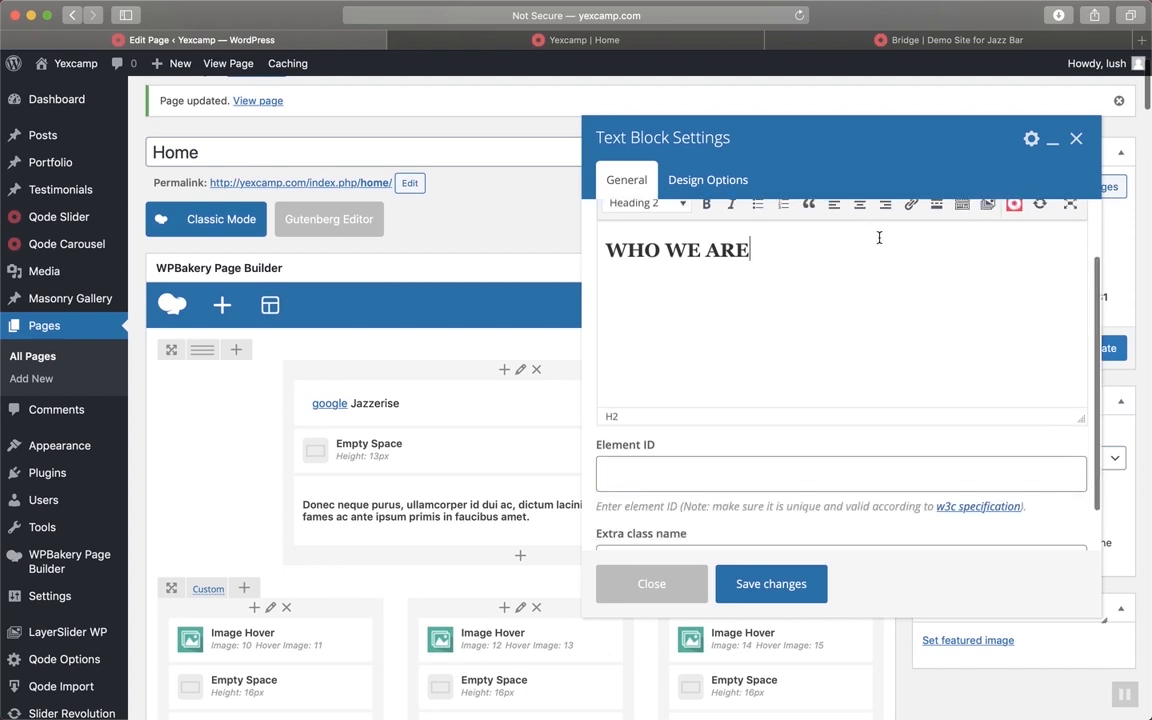
scroll(879, 237, "down", 2)
scroll(879, 237, "up", 6)
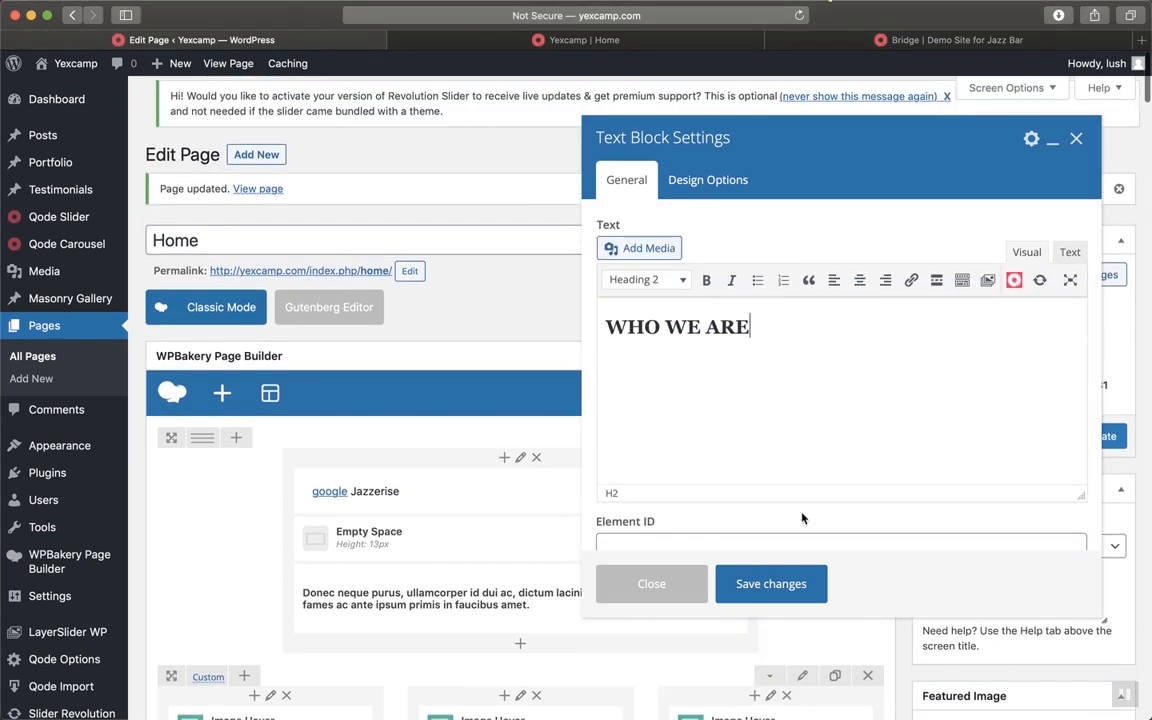
left_click(789, 596)
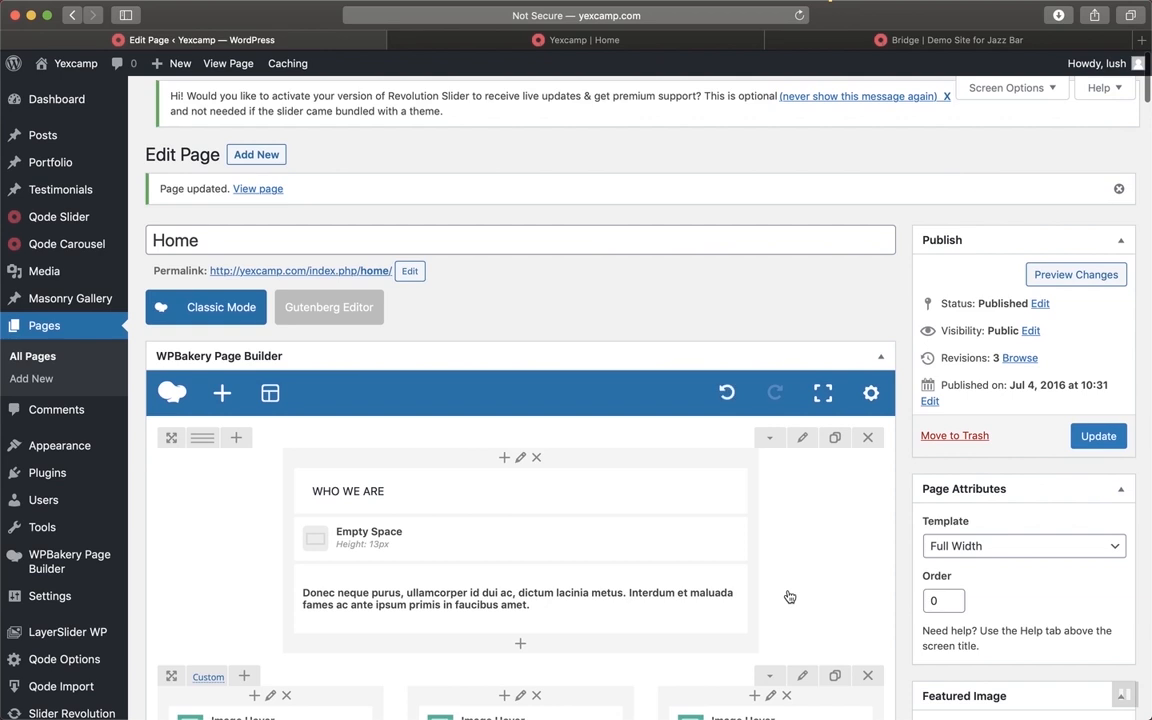
mouse_move(500, 591)
left_click(460, 47)
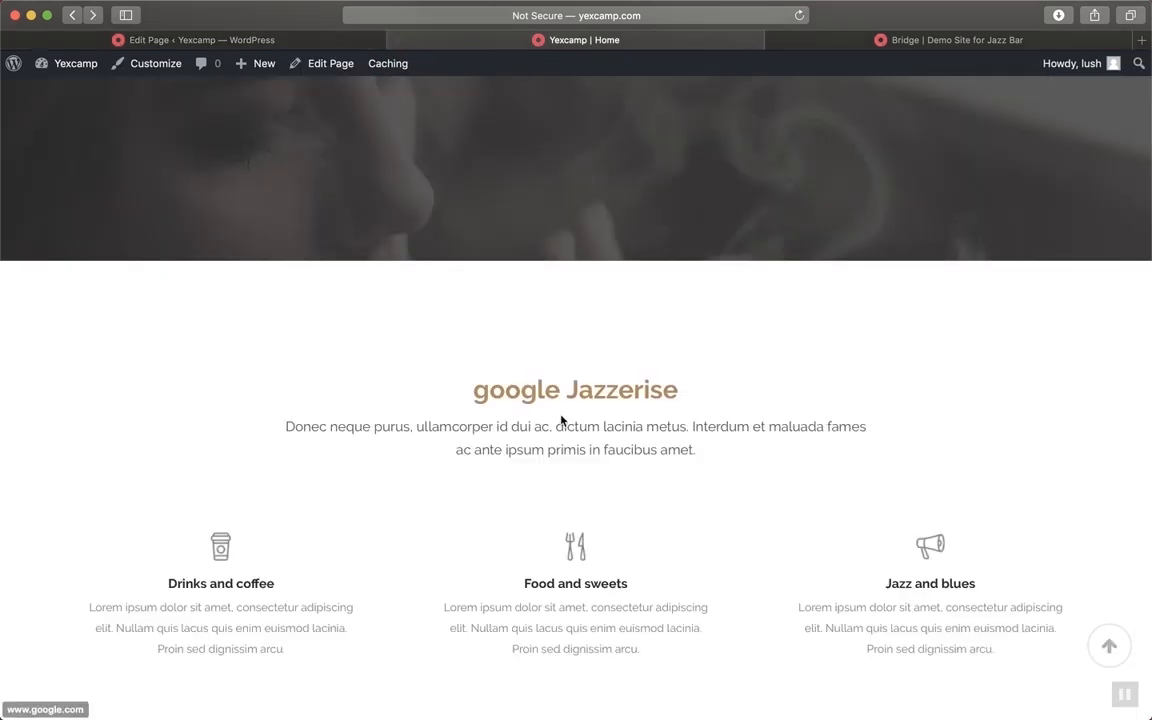
scroll(518, 446, "up", 1)
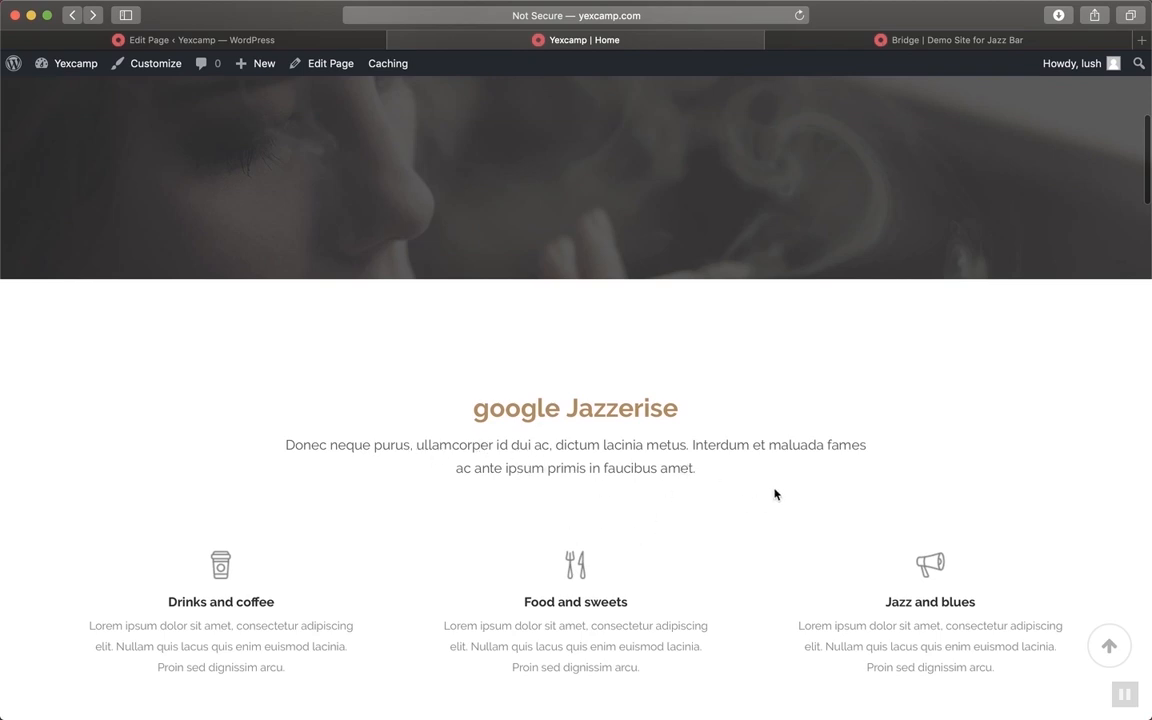
scroll(775, 494, "up", 4)
left_click(344, 42)
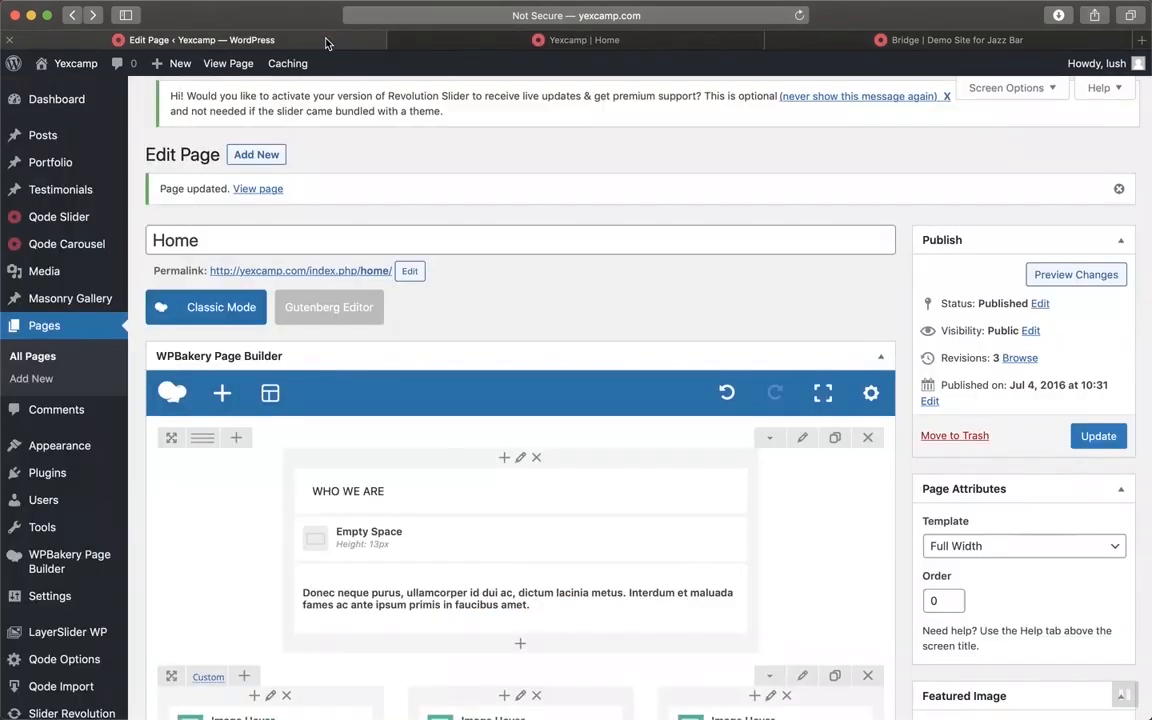
scroll(518, 508, "down", 2)
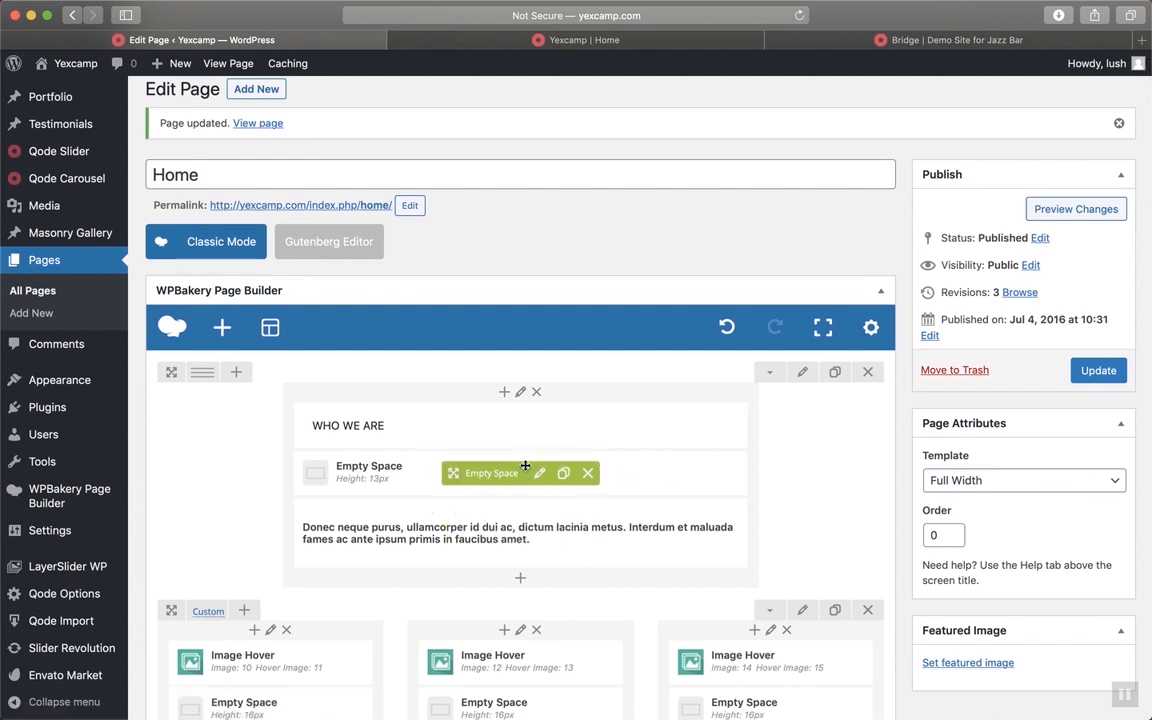
left_click(620, 41)
scroll(658, 568, "down", 3)
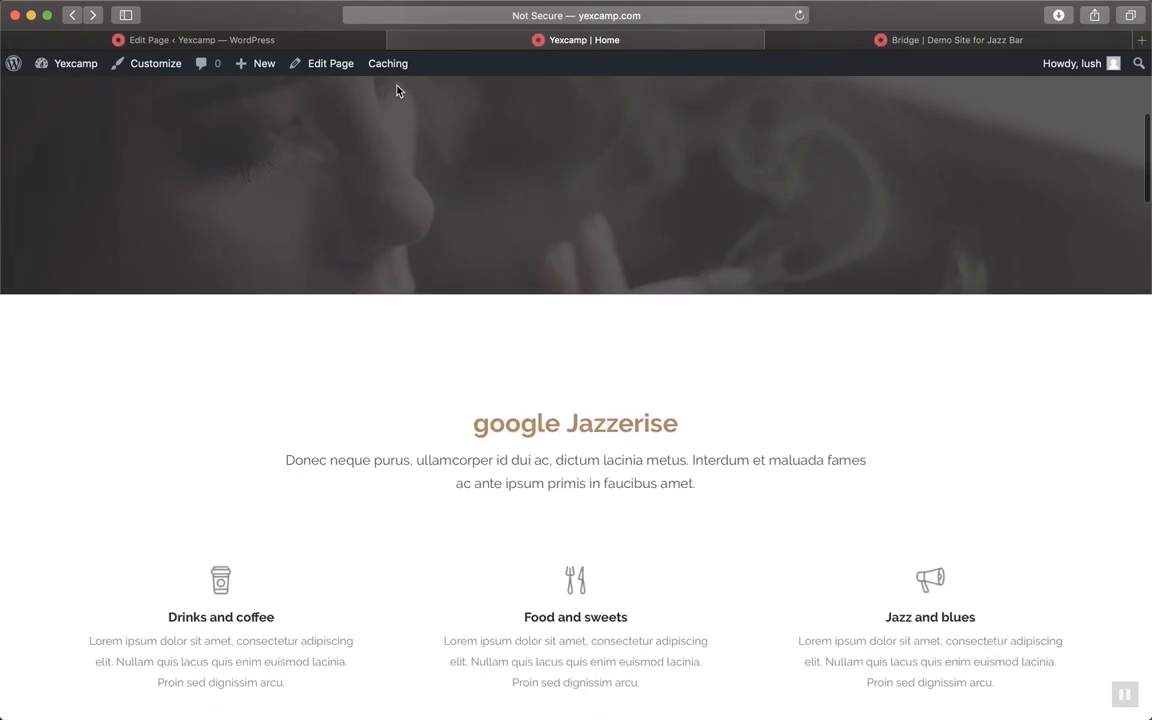
left_click(305, 38)
mouse_move(531, 535)
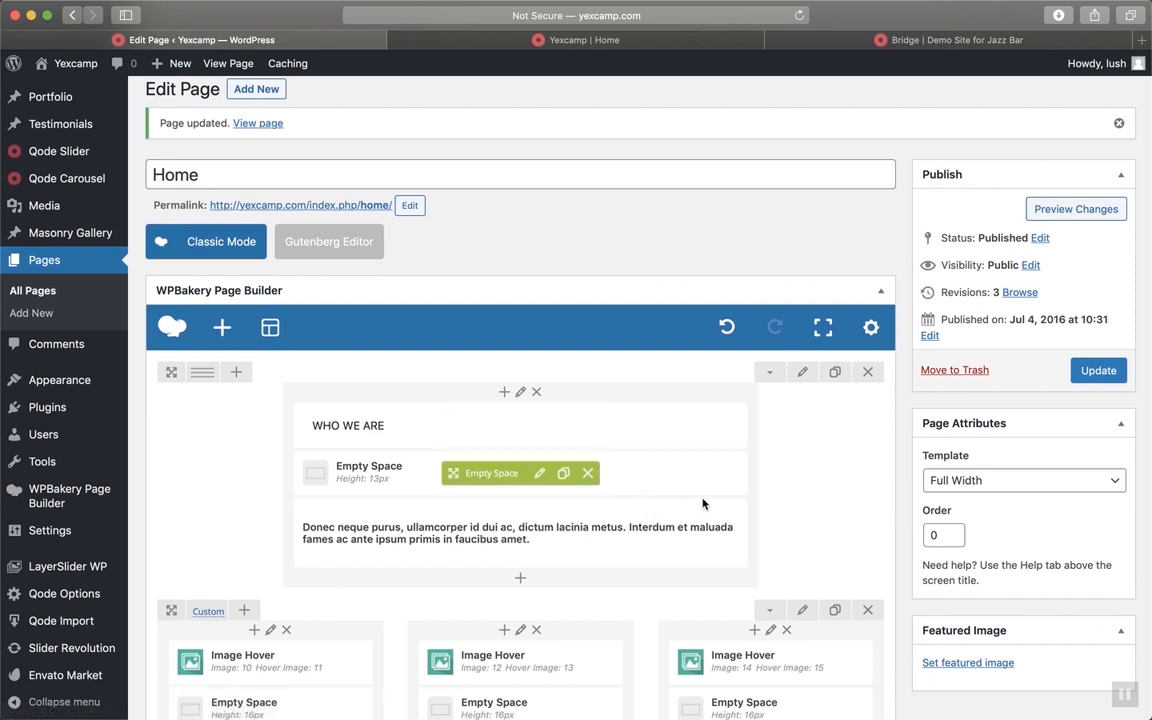
left_click(540, 473)
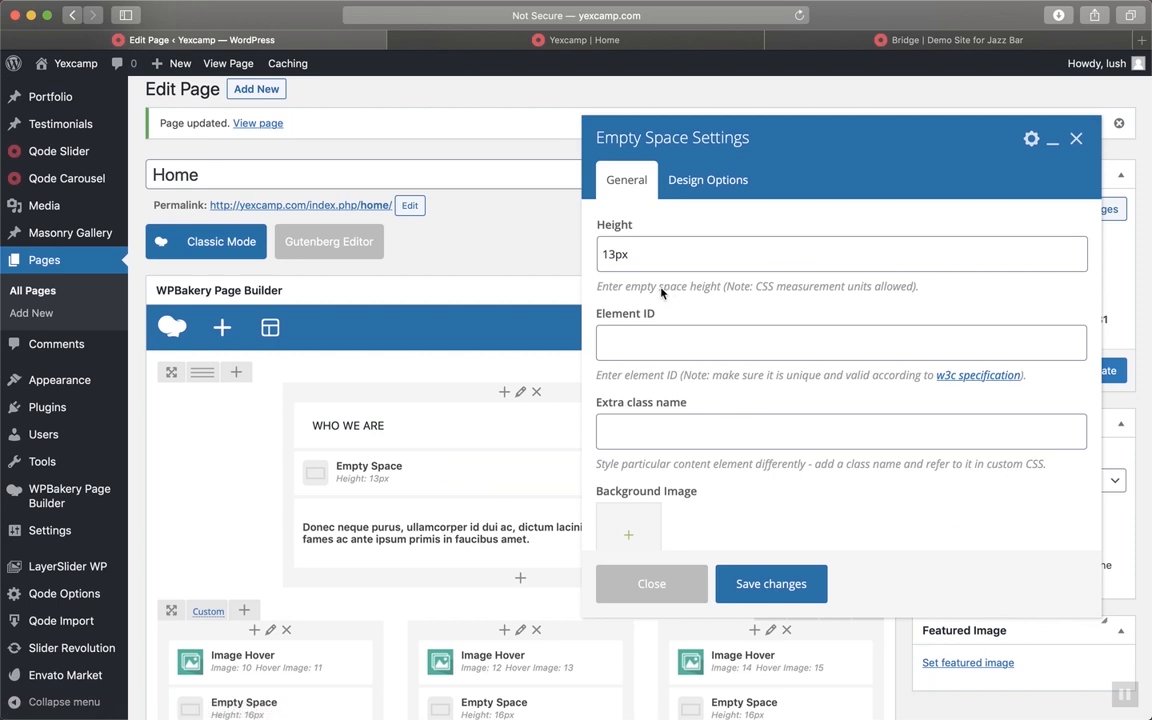
left_click(678, 600)
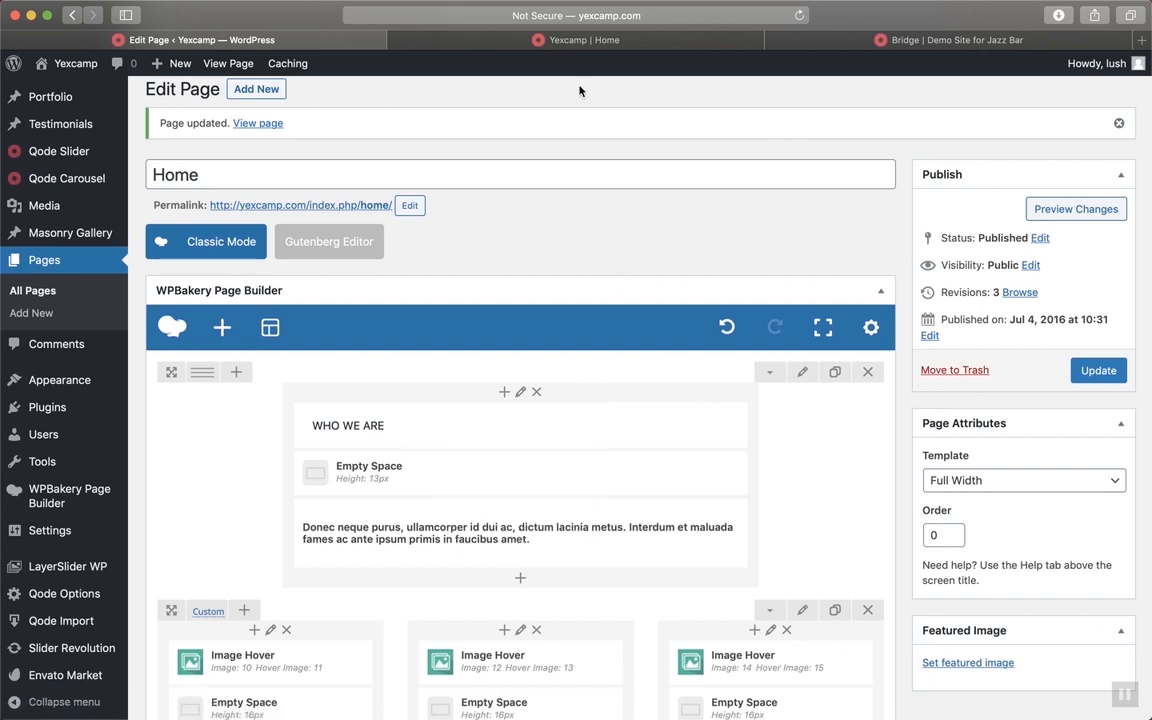
left_click(541, 40)
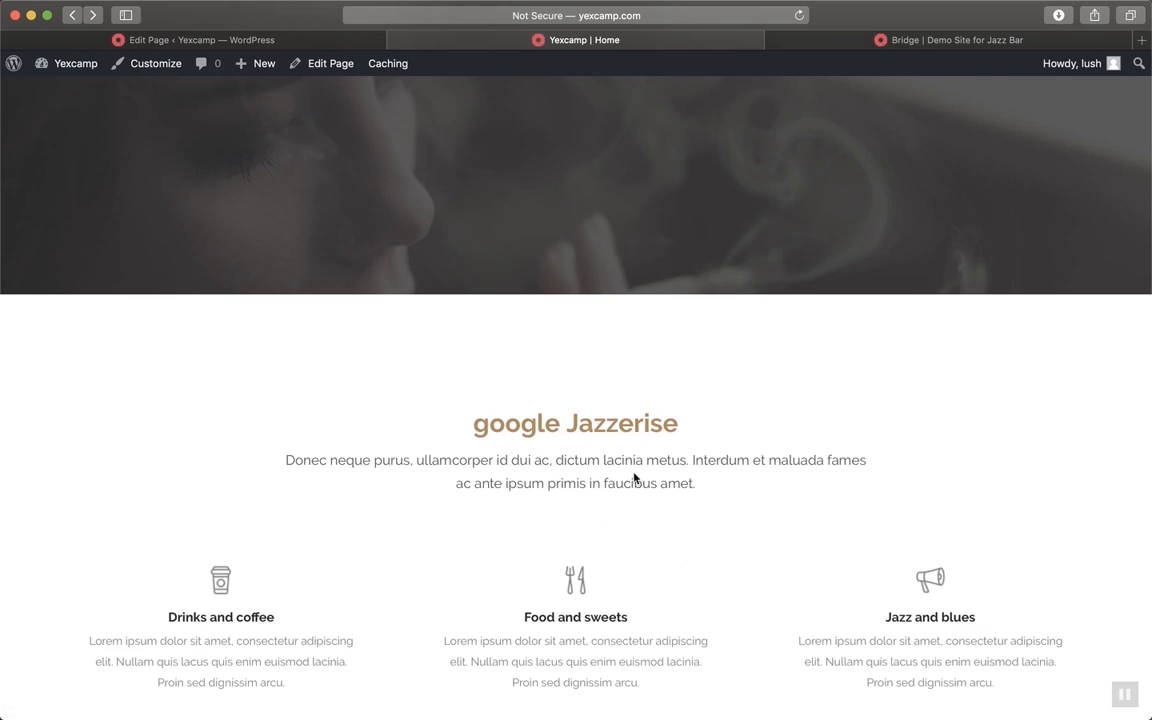
left_click(256, 40)
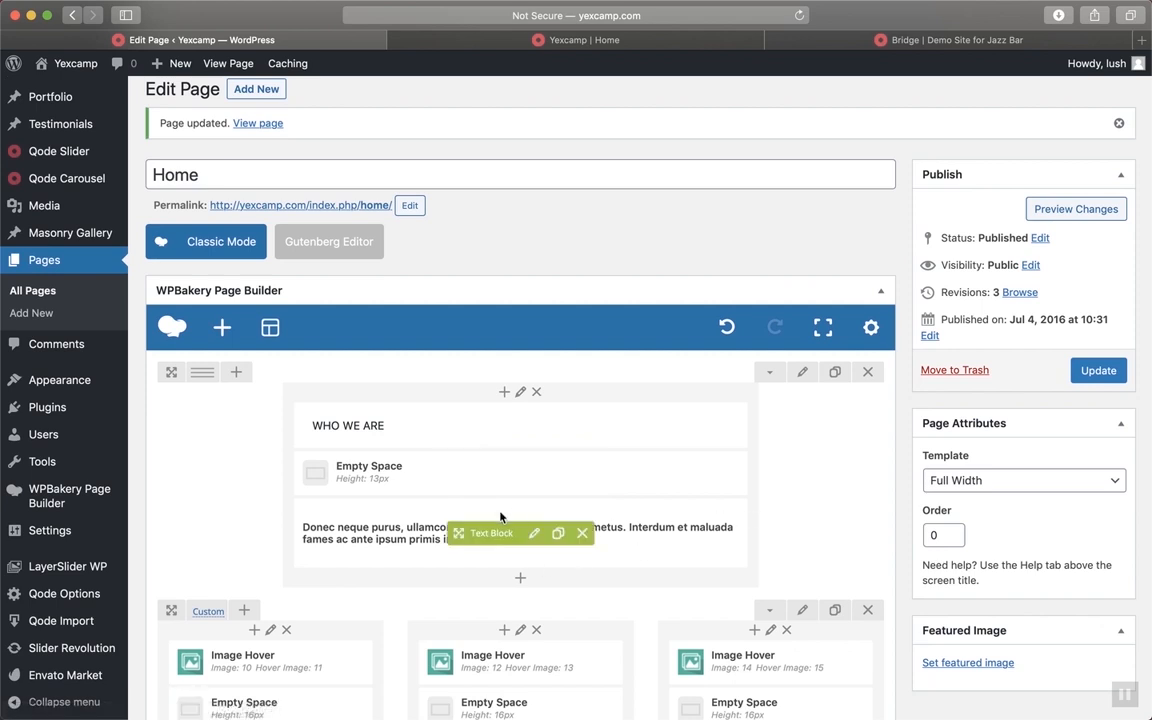
Replace the lorem intro text with the YEX 'we're not a church' description
left_click(534, 534)
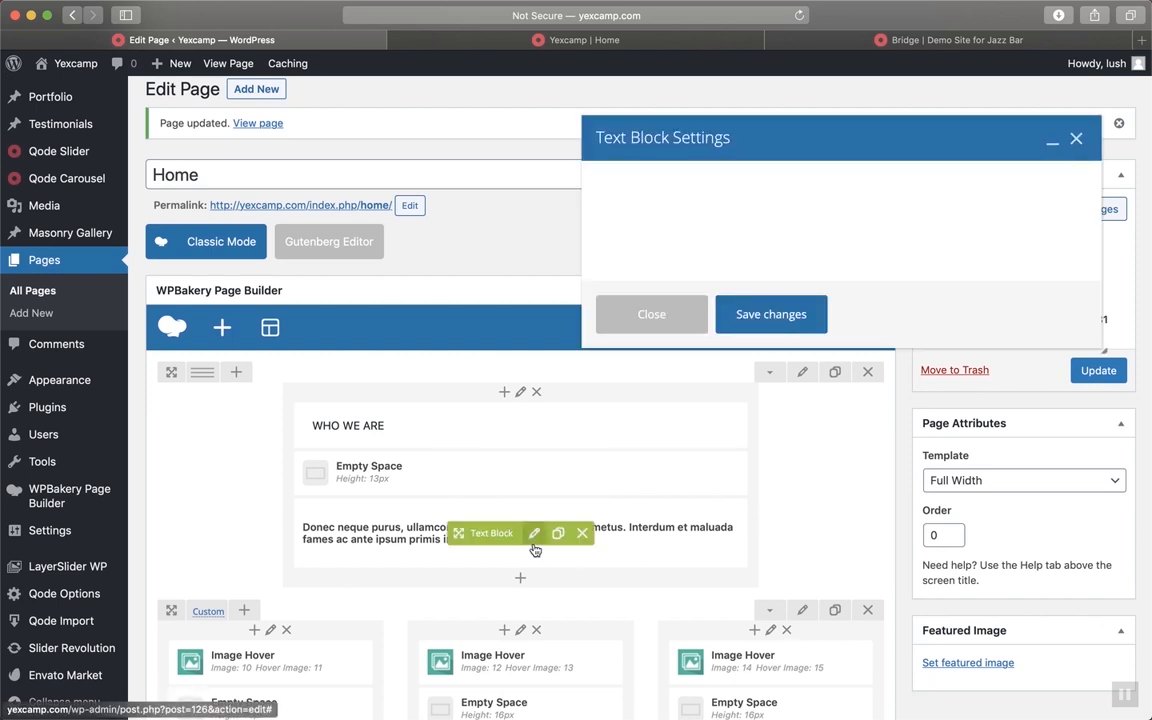
key("super+a")
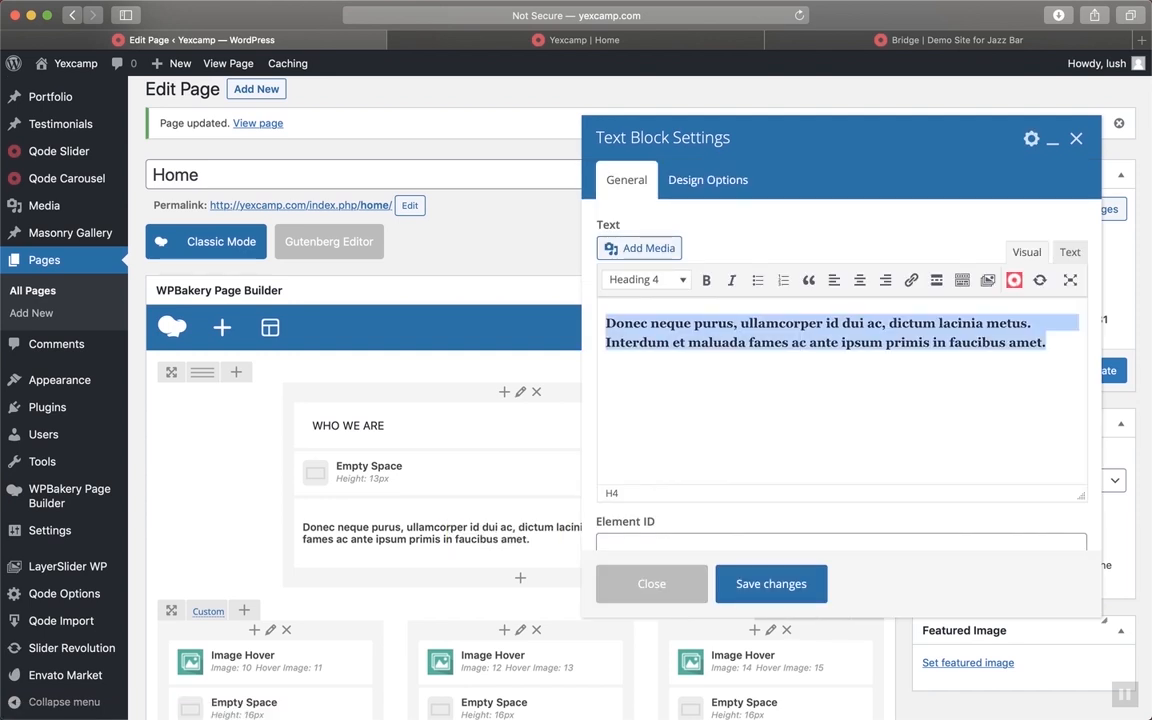
type("We're not a church,")
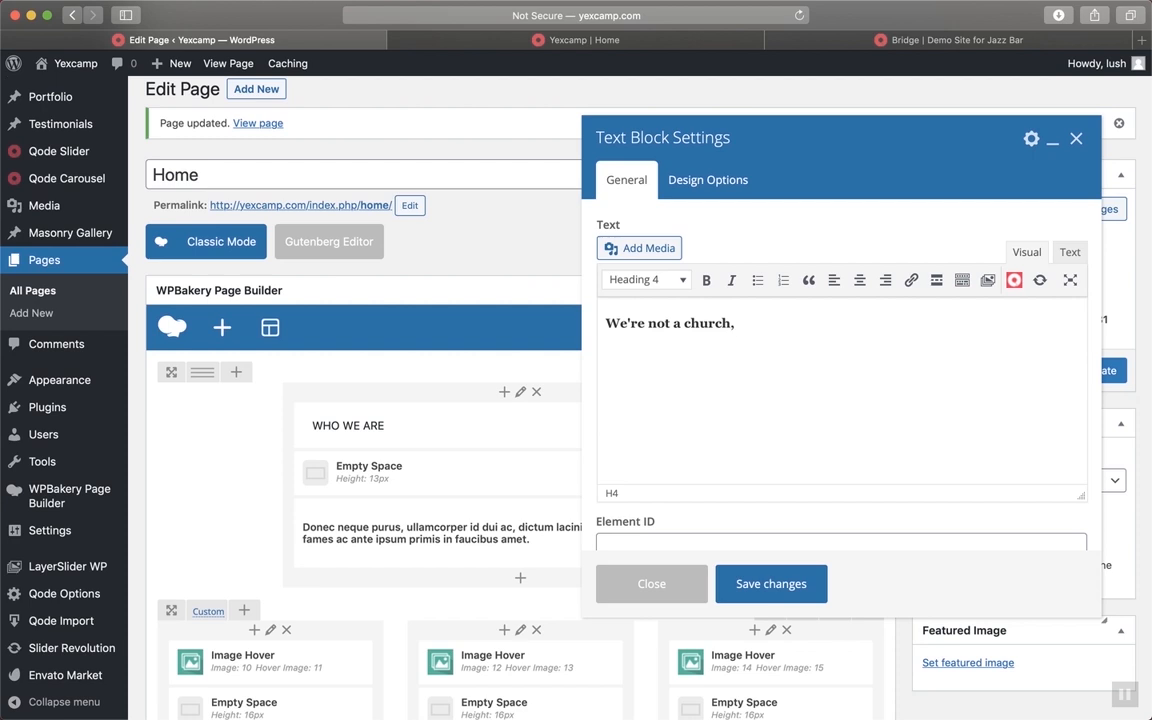
key("super+a")
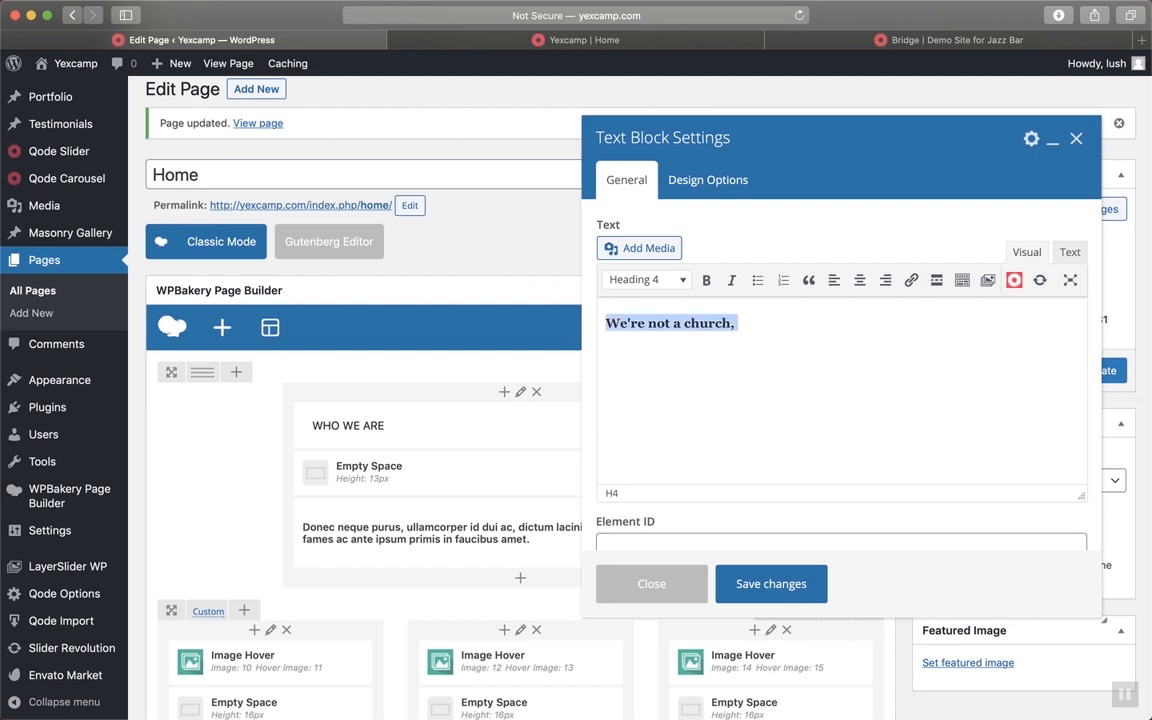
type("eEW")
key("BackSpace")
key("BackSpace")
type("W")
scroll(843, 490, "down", 1)
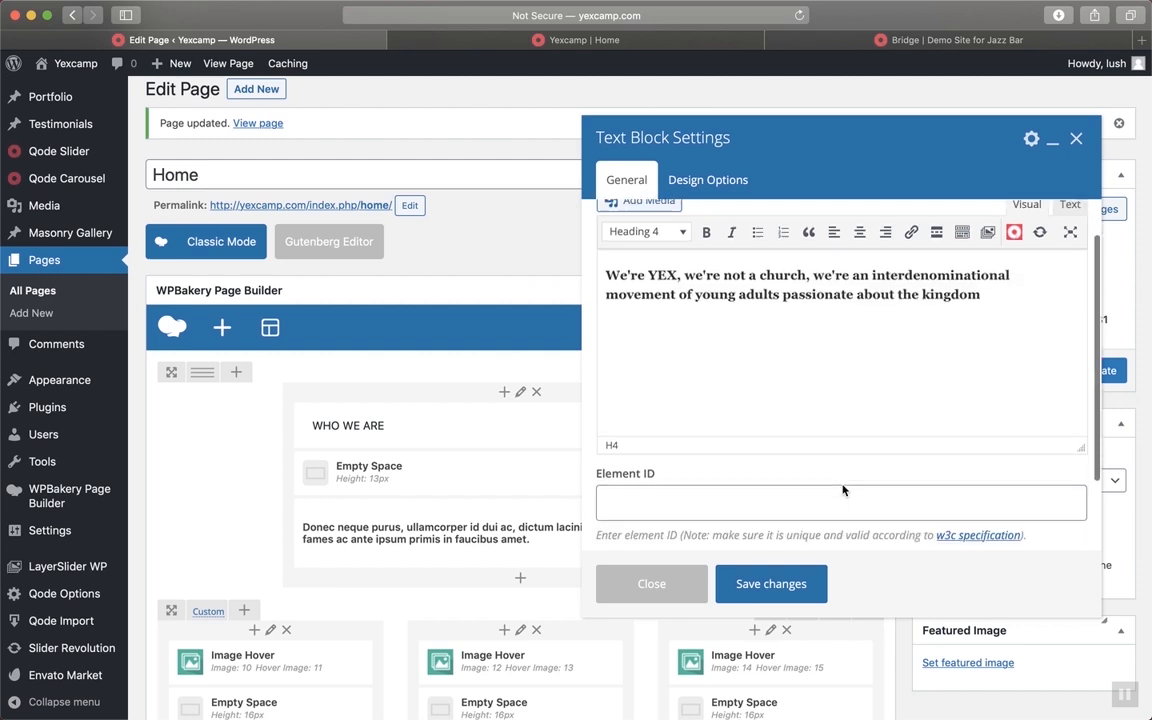
scroll(843, 490, "down", 2)
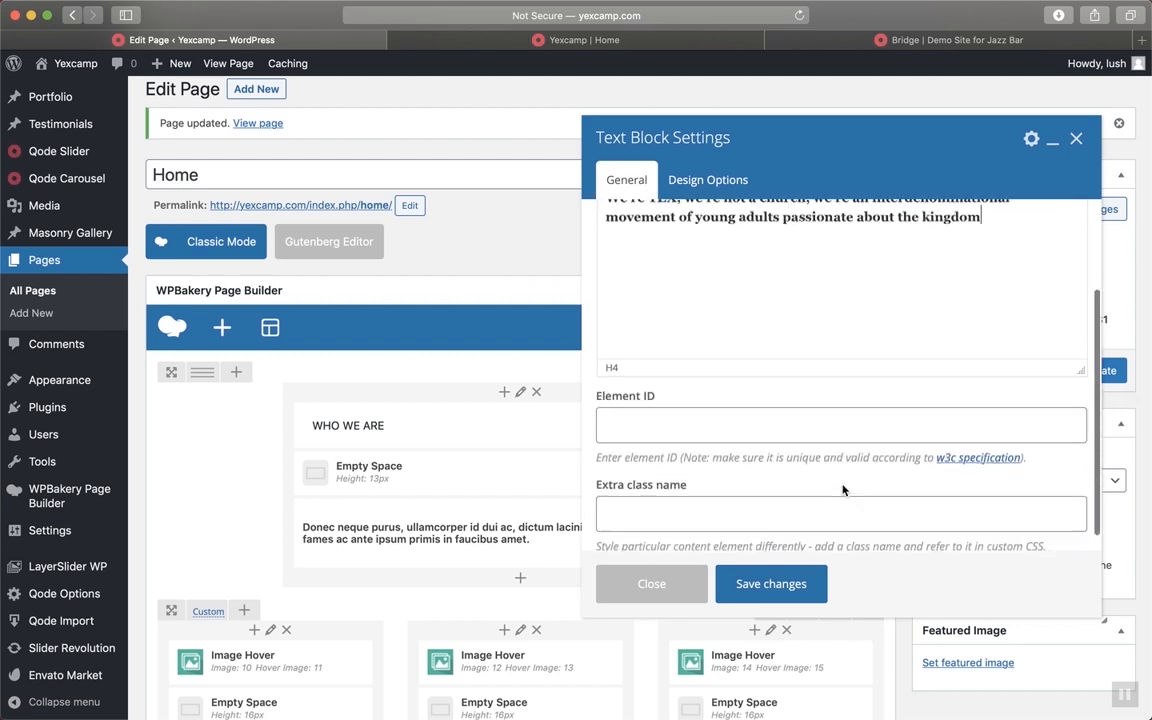
scroll(843, 486, "up", 5)
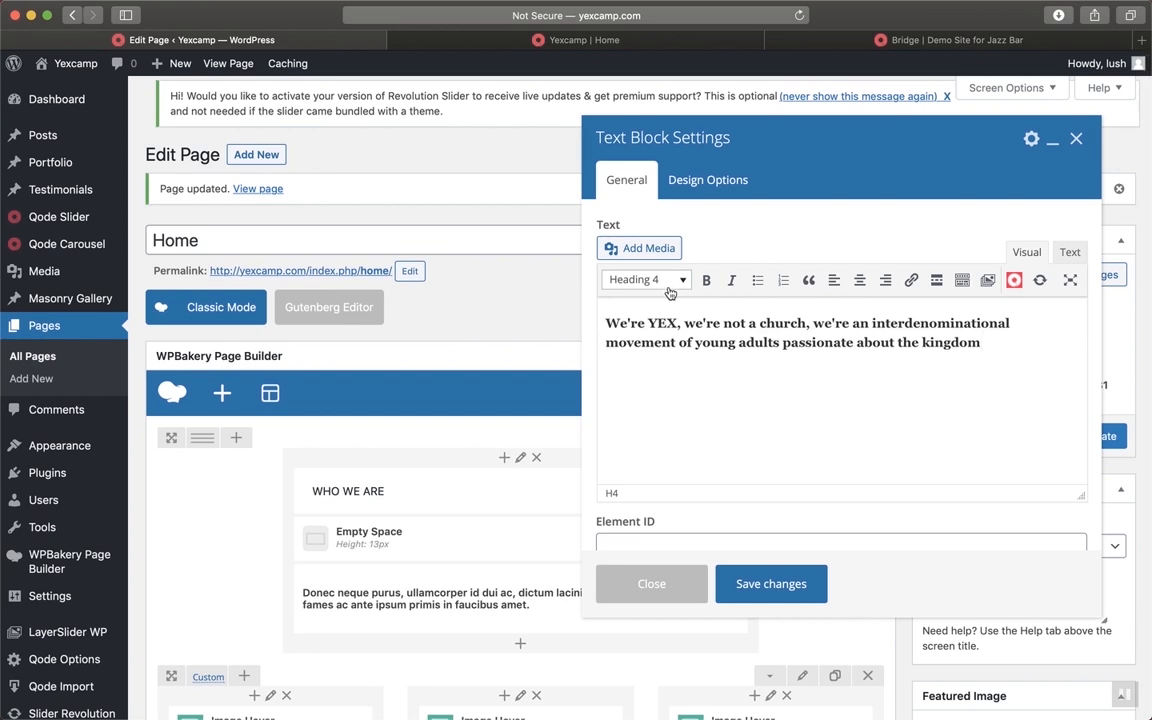
Keep the intro as Heading 4 and check it on the live page and in HTML view
left_click(669, 289)
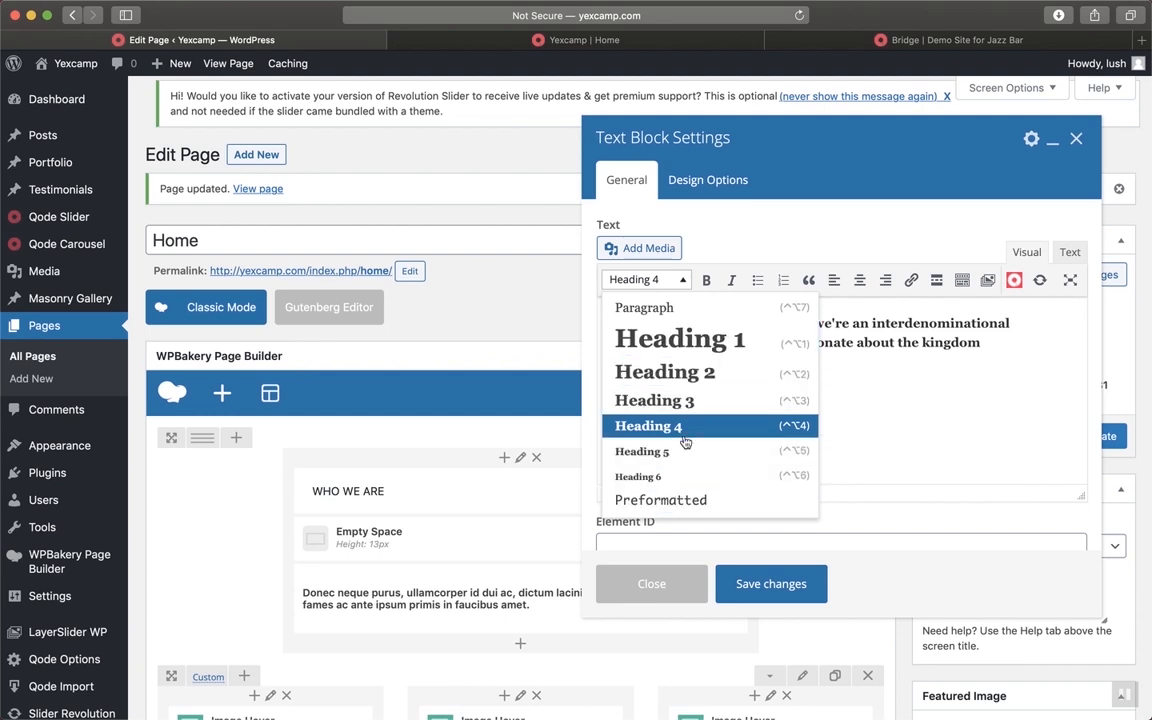
left_click(875, 431)
left_click(528, 33)
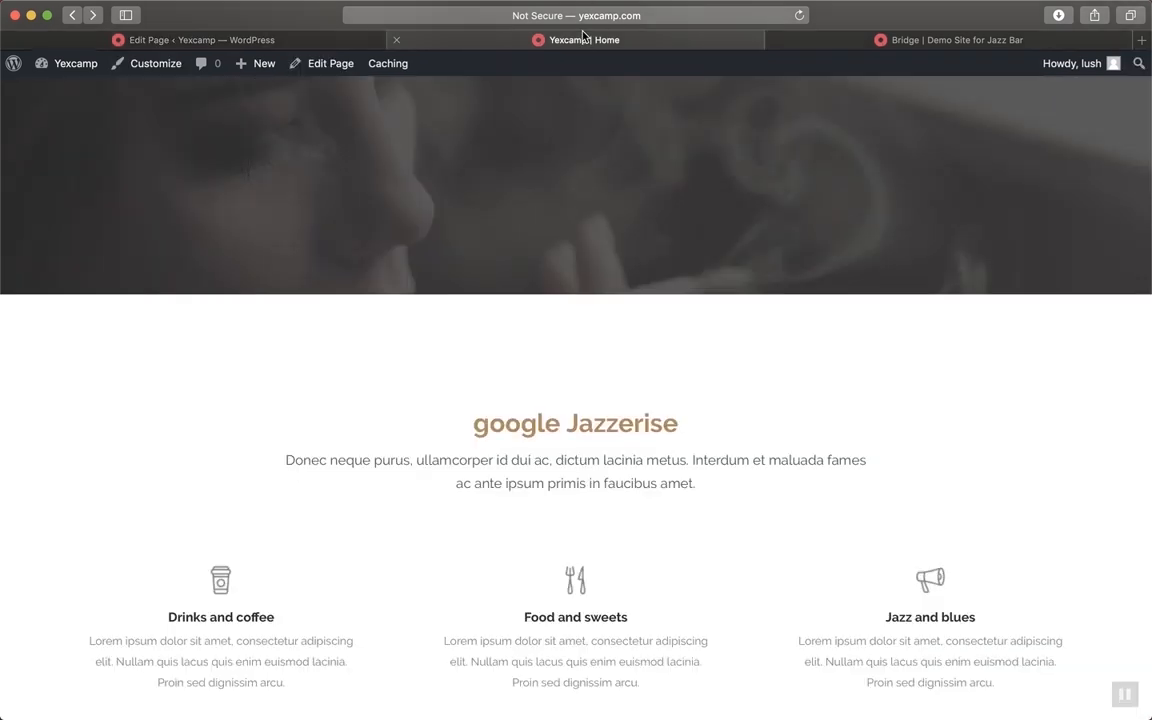
left_click(279, 38)
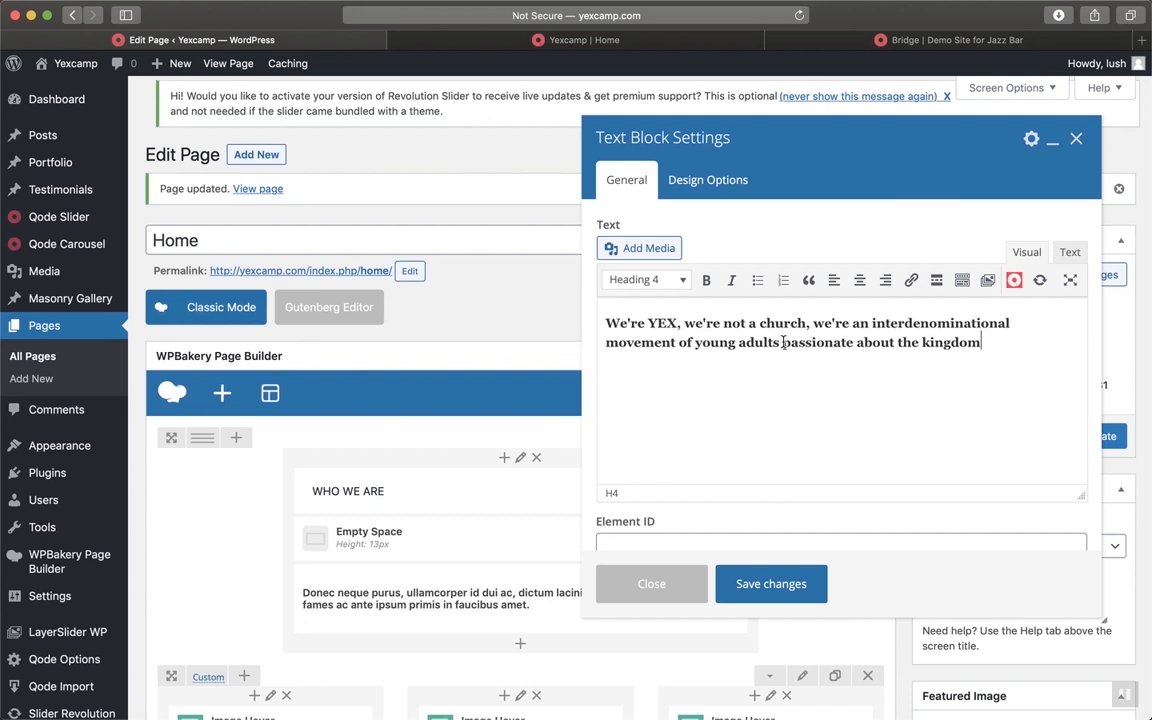
left_click(1068, 252)
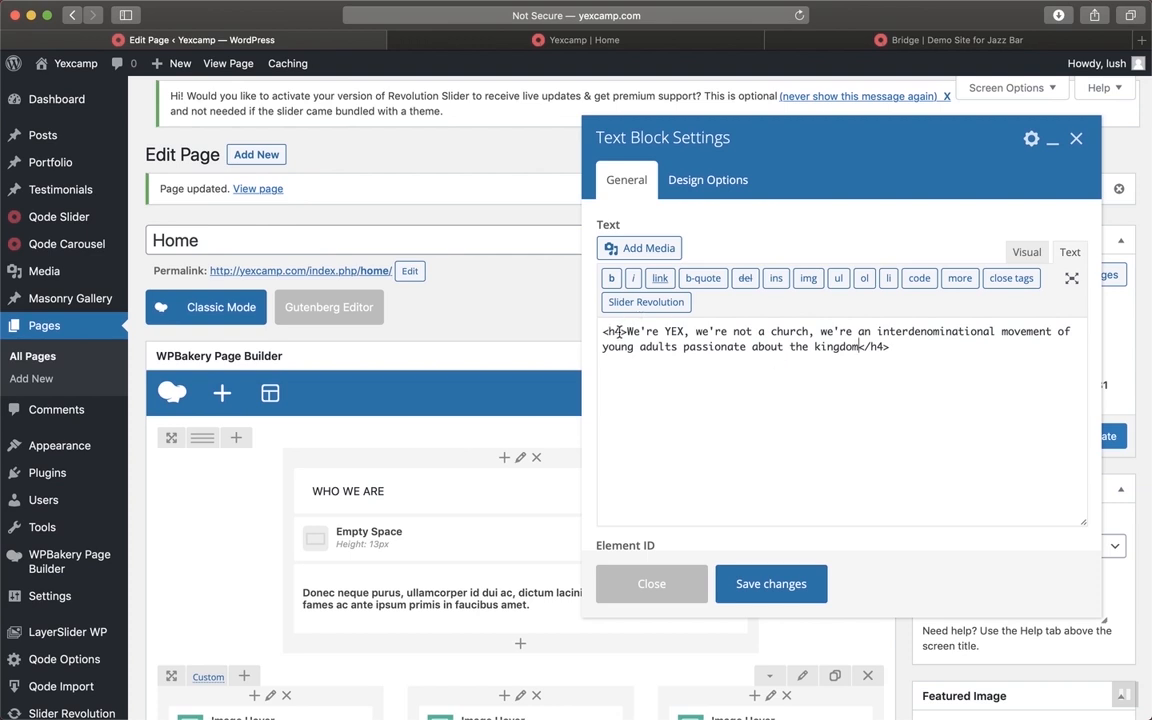
left_click(1021, 256)
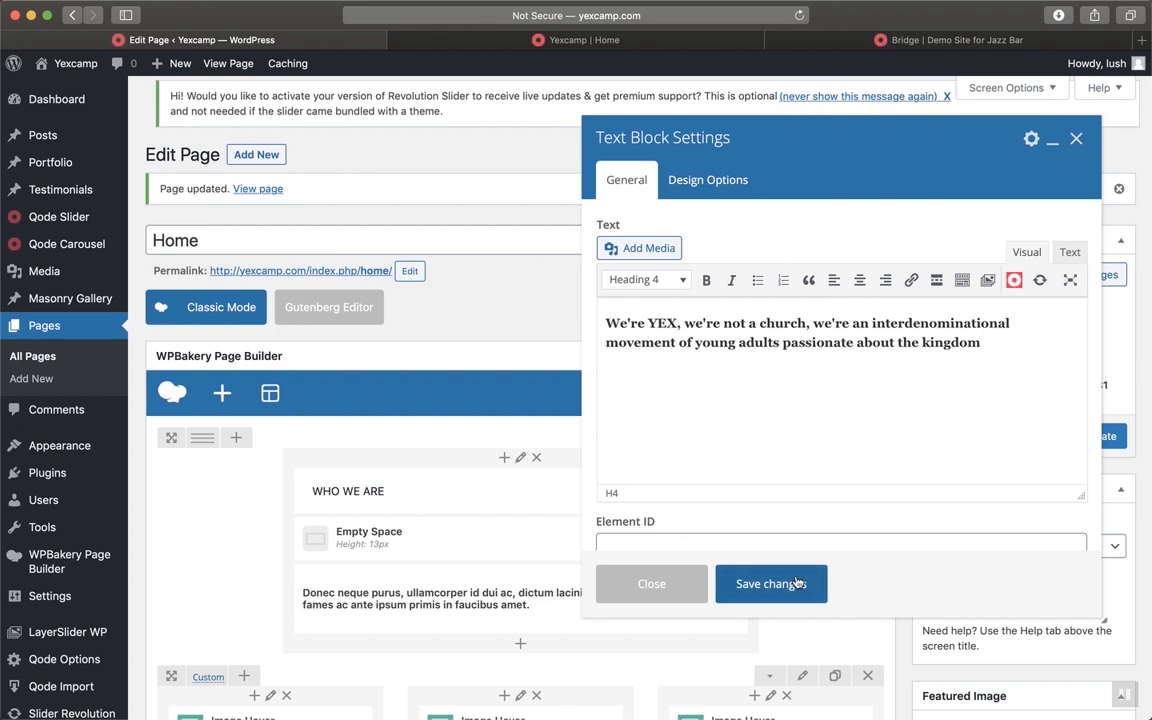
Look over the text block's Design Options, then save the YEX intro from the General settings
left_click(733, 185)
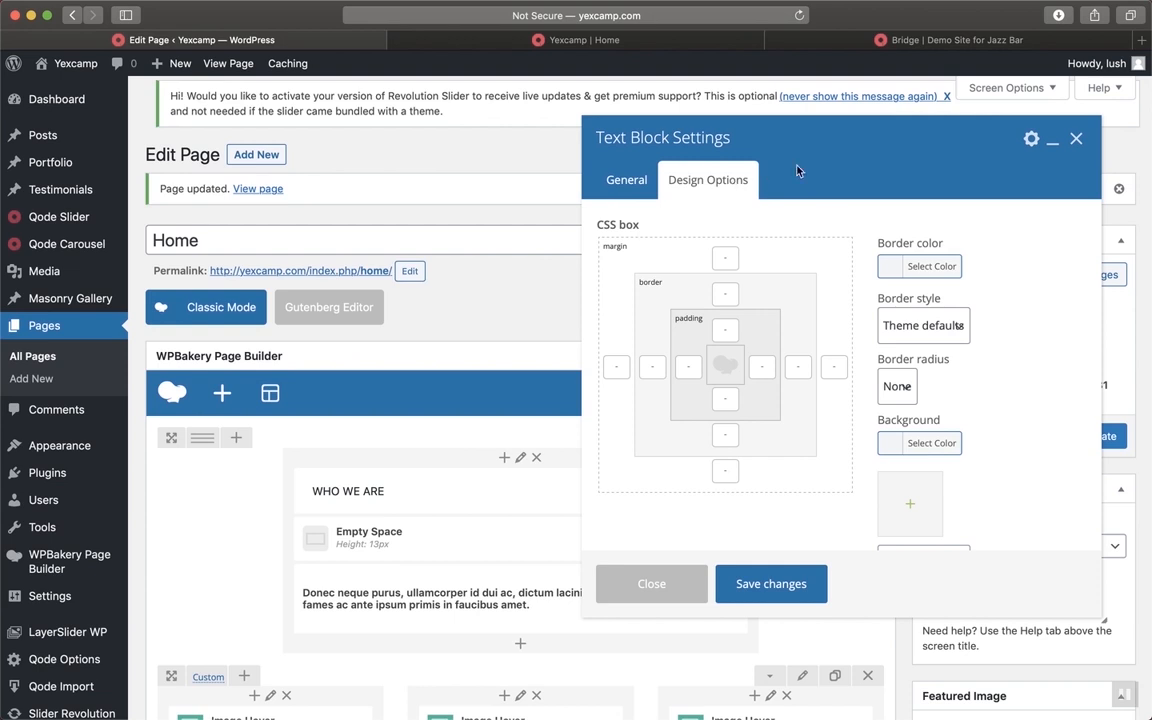
scroll(928, 233, "down", 3)
scroll(928, 233, "up", 3)
scroll(994, 343, "down", 1)
scroll(994, 343, "down", 1)
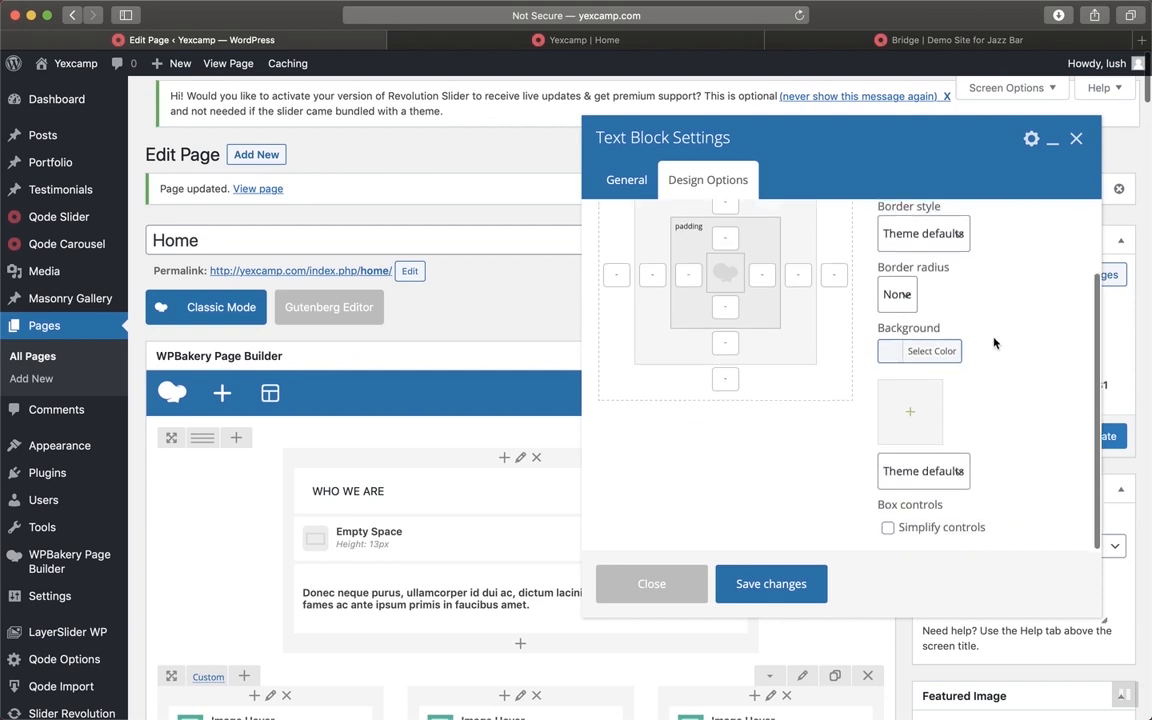
left_click(630, 180)
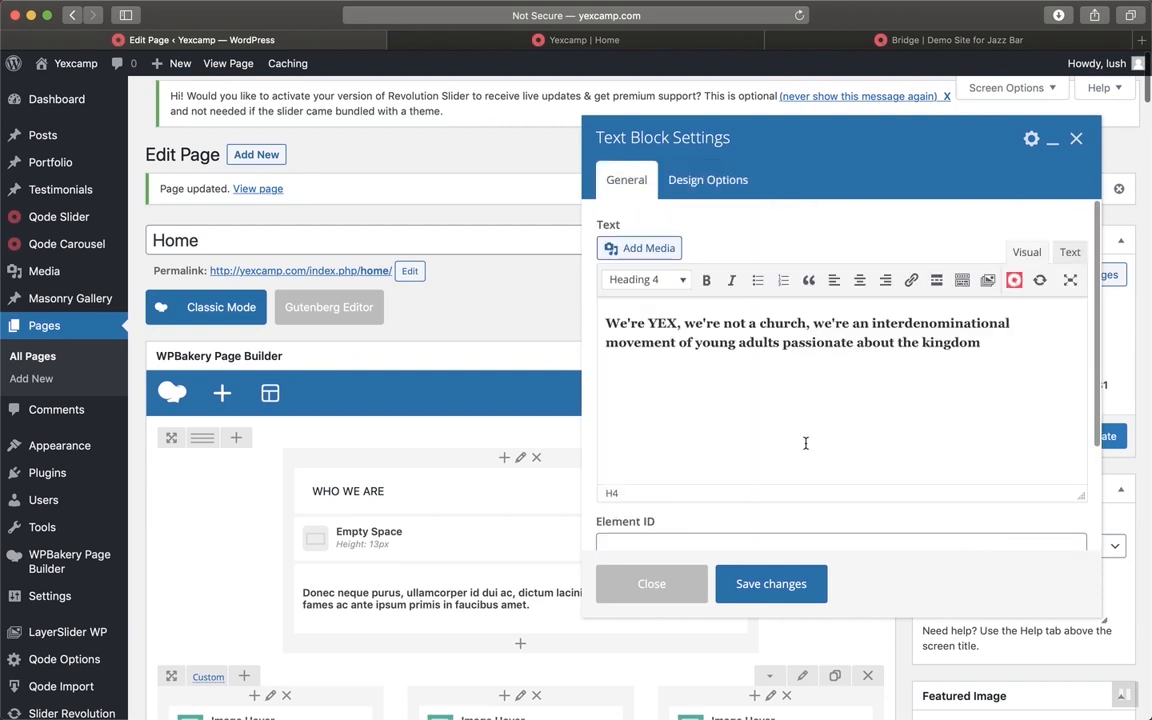
left_click(798, 590)
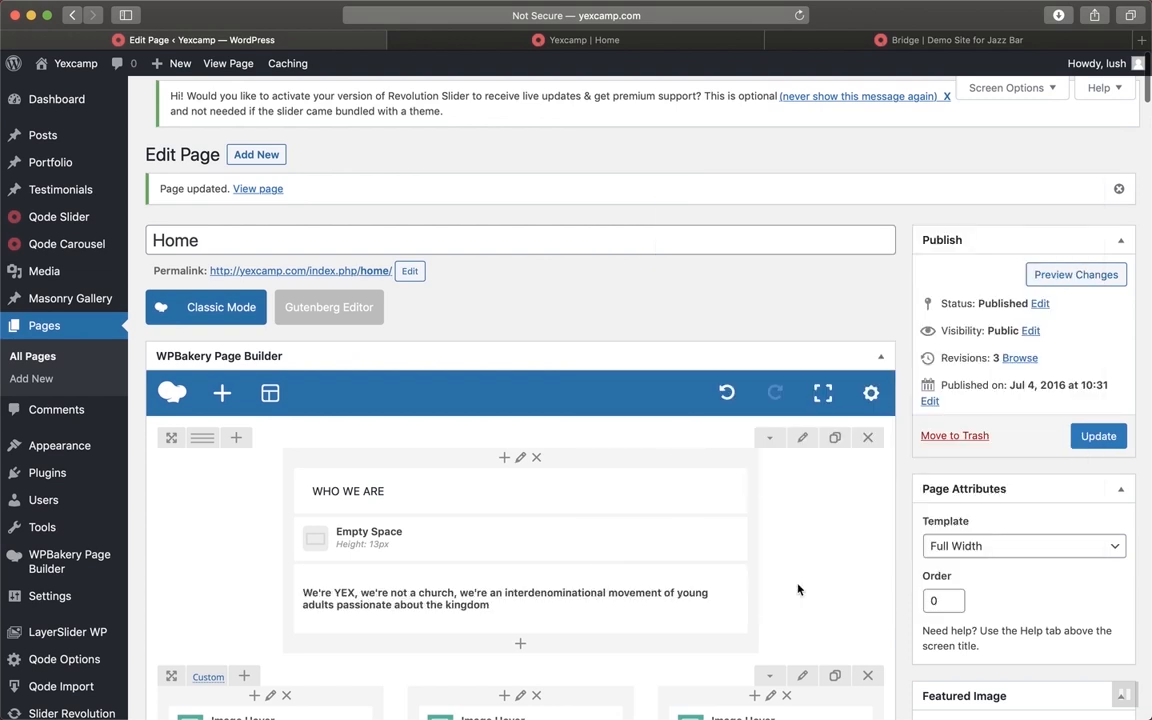
scroll(798, 590, "down", 2)
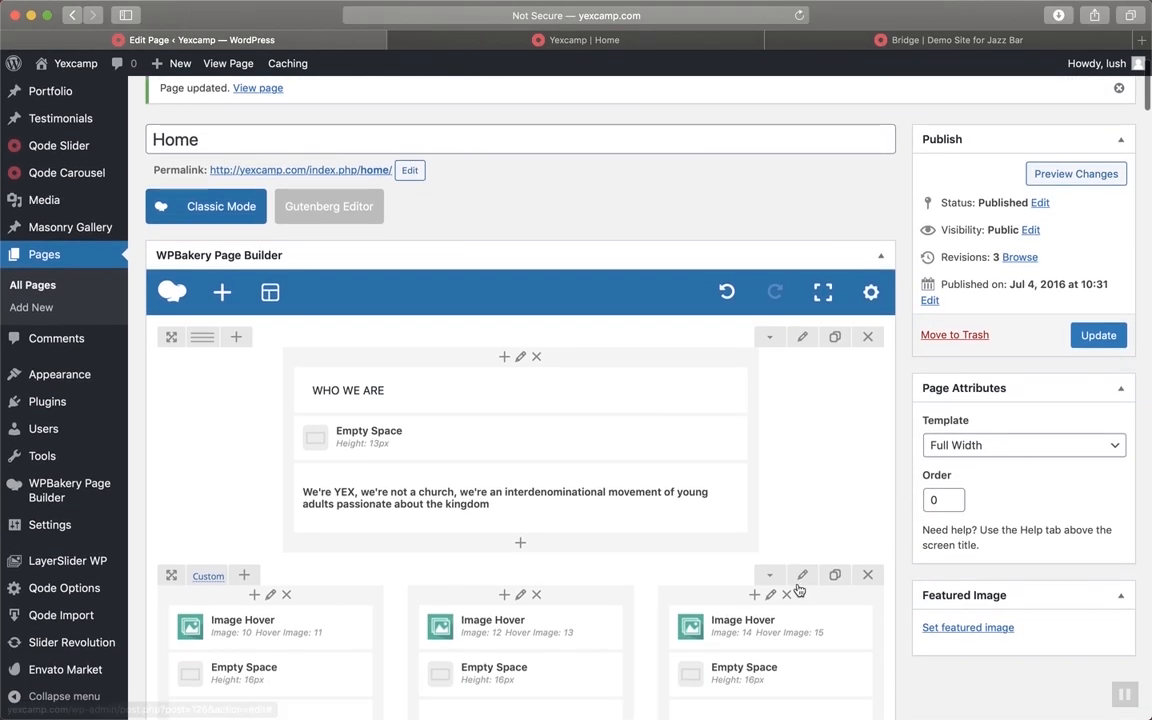
scroll(798, 590, "down", 5)
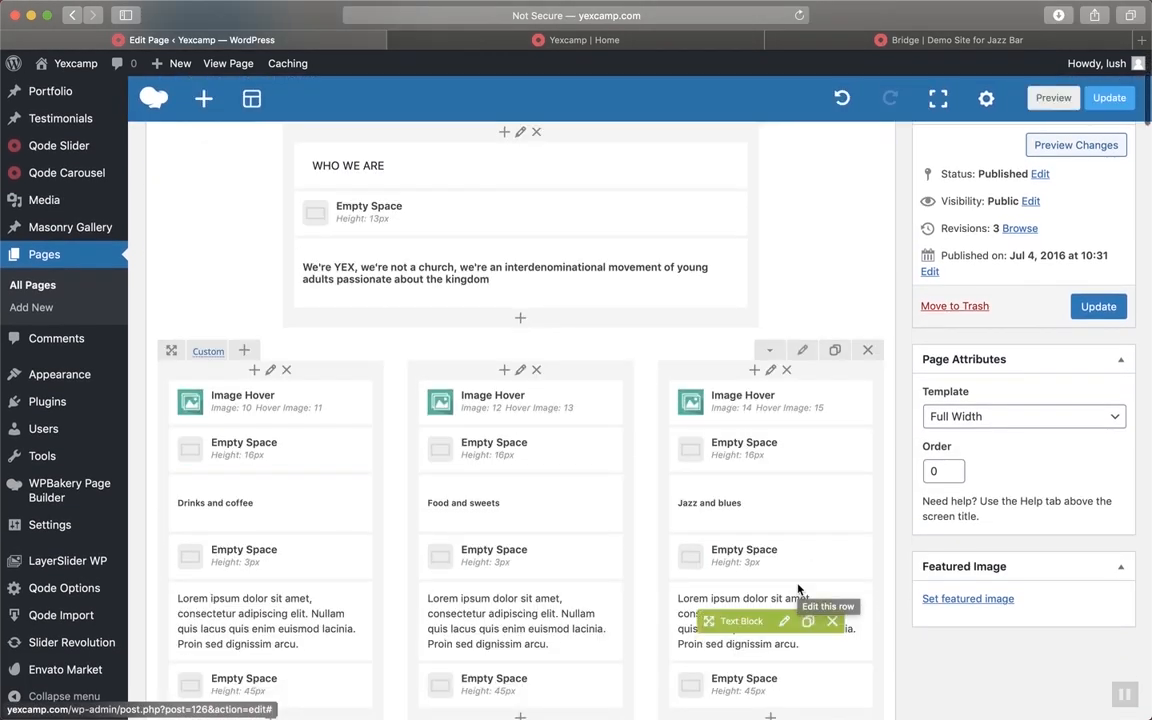
left_click(674, 40)
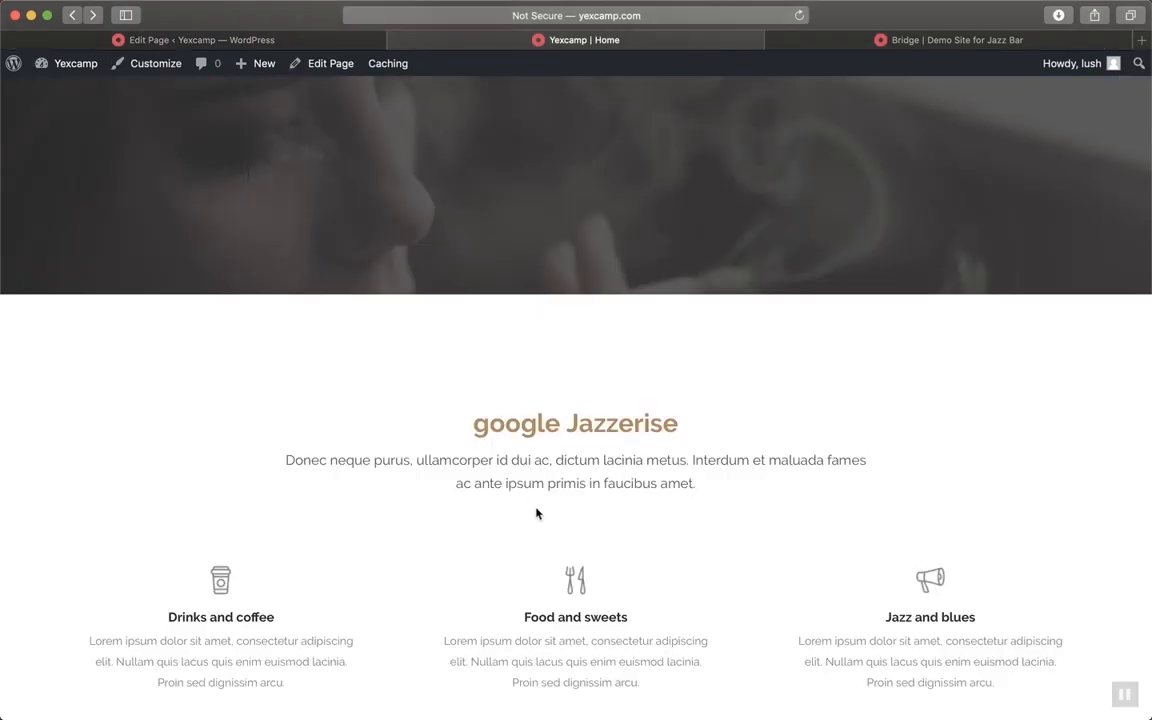
scroll(535, 512, "down", 2)
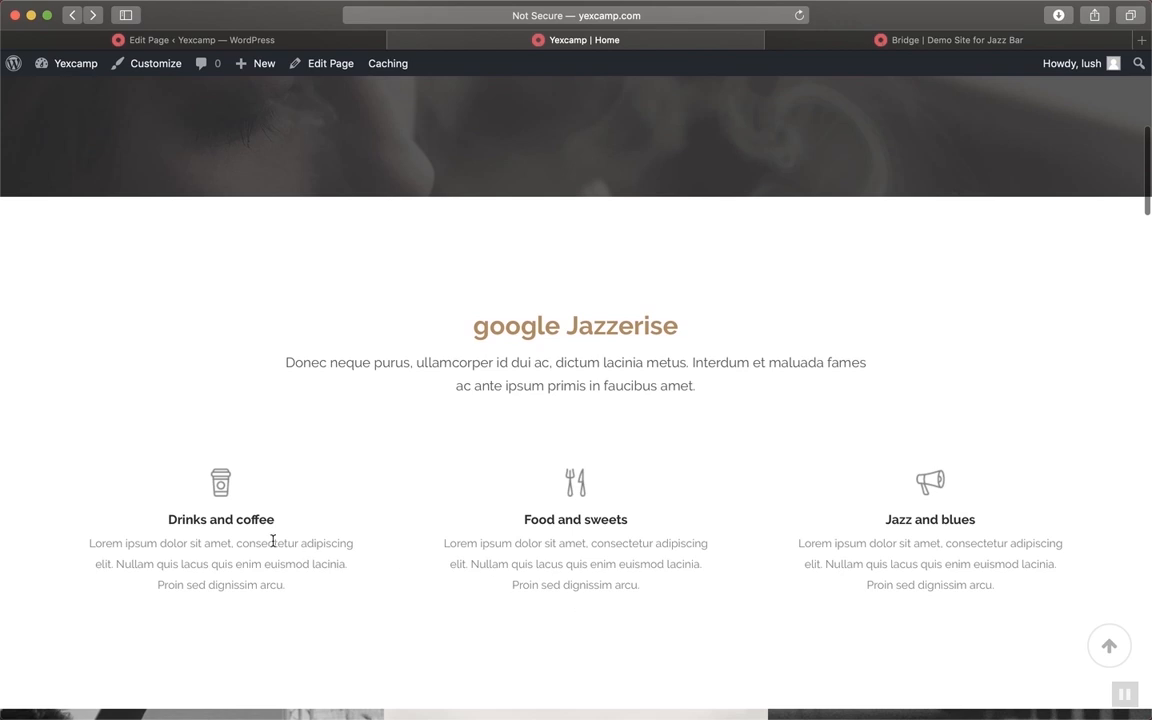
scroll(1035, 514, "down", 1)
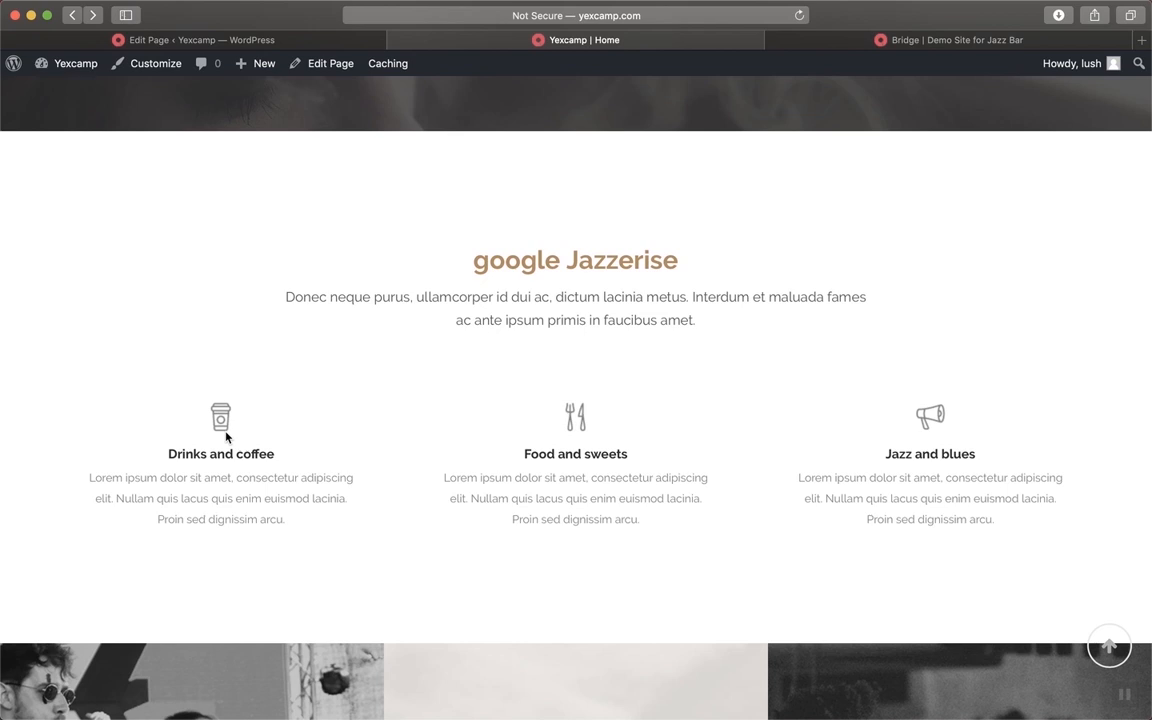
scroll(227, 436, "down", 1)
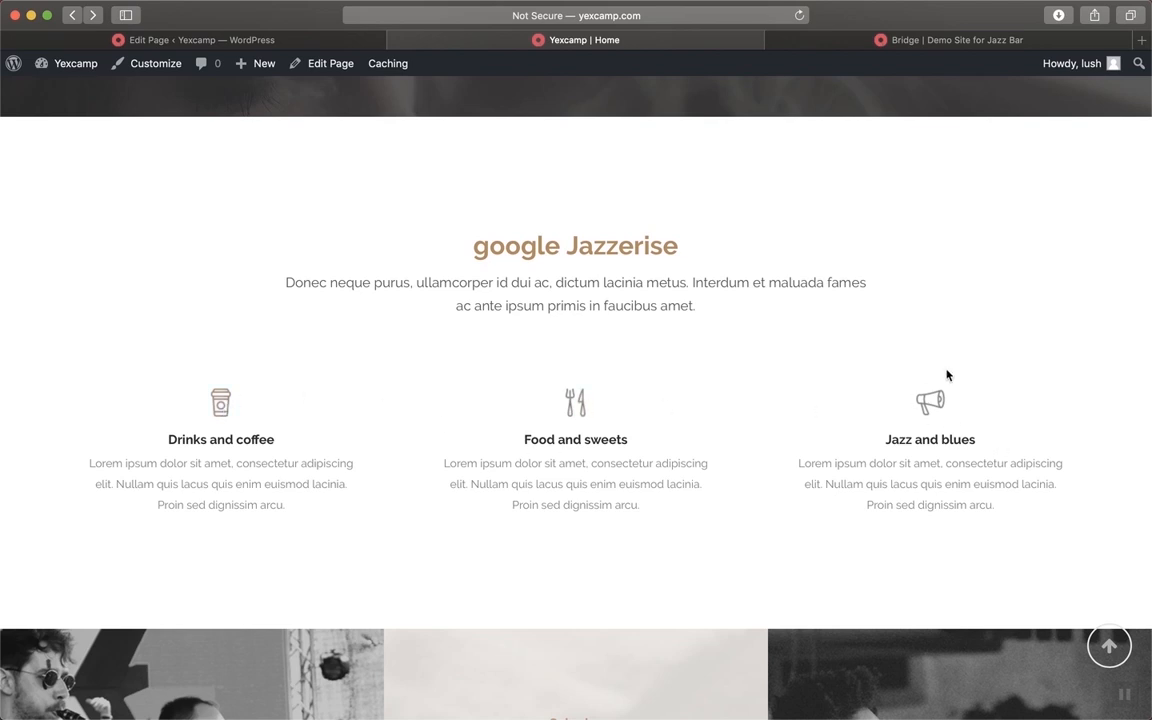
Compare with the live Home page, then open the Drinks and coffee column's Image Hover settings
left_click(370, 40)
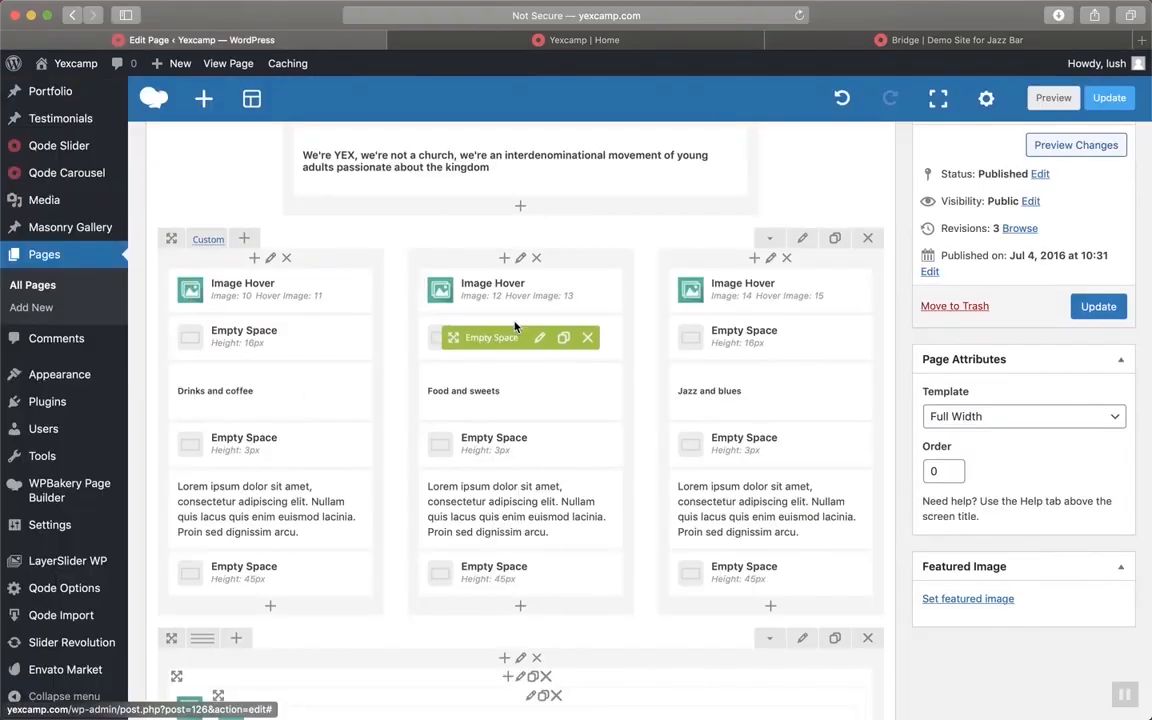
left_click(590, 40)
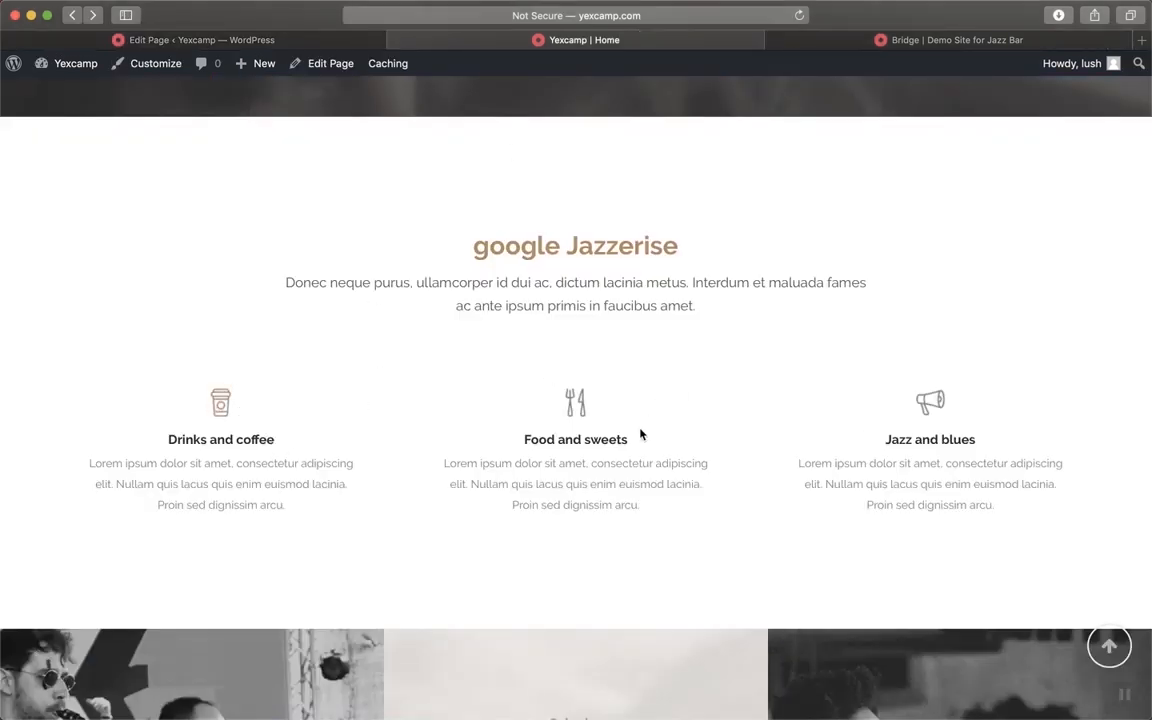
left_click(235, 38)
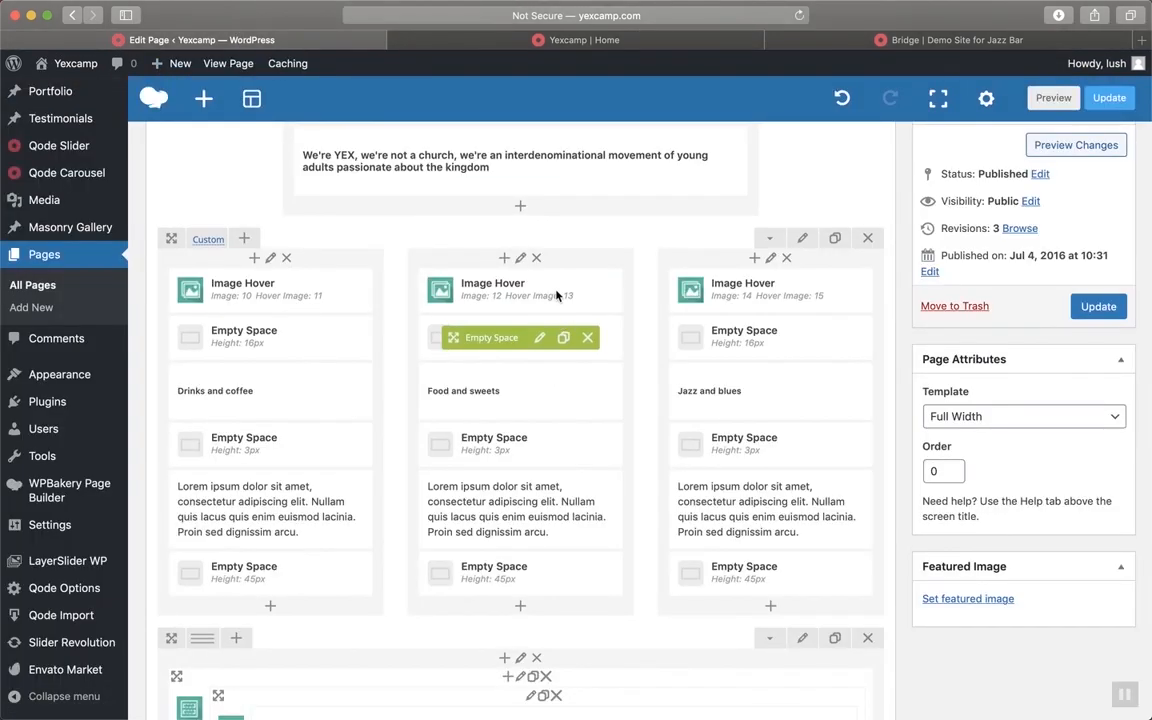
left_click(288, 292)
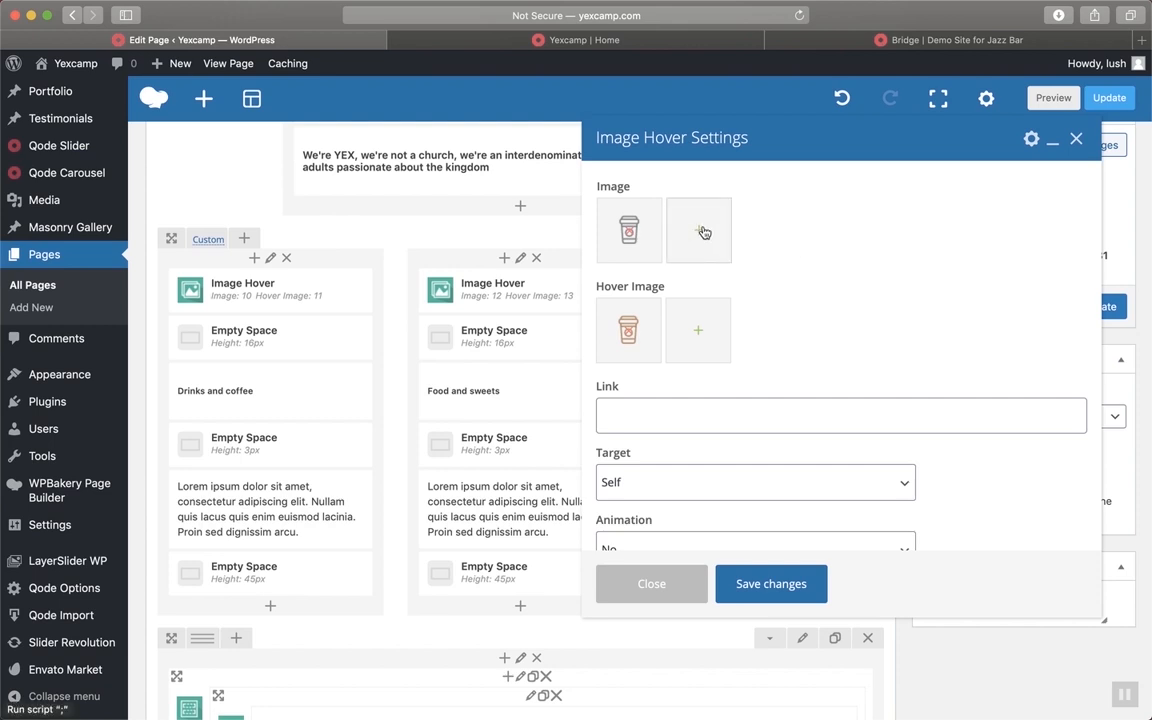
Review the coffee-cup image and hover image settings against the live Home page
scroll(766, 400, "down", 5)
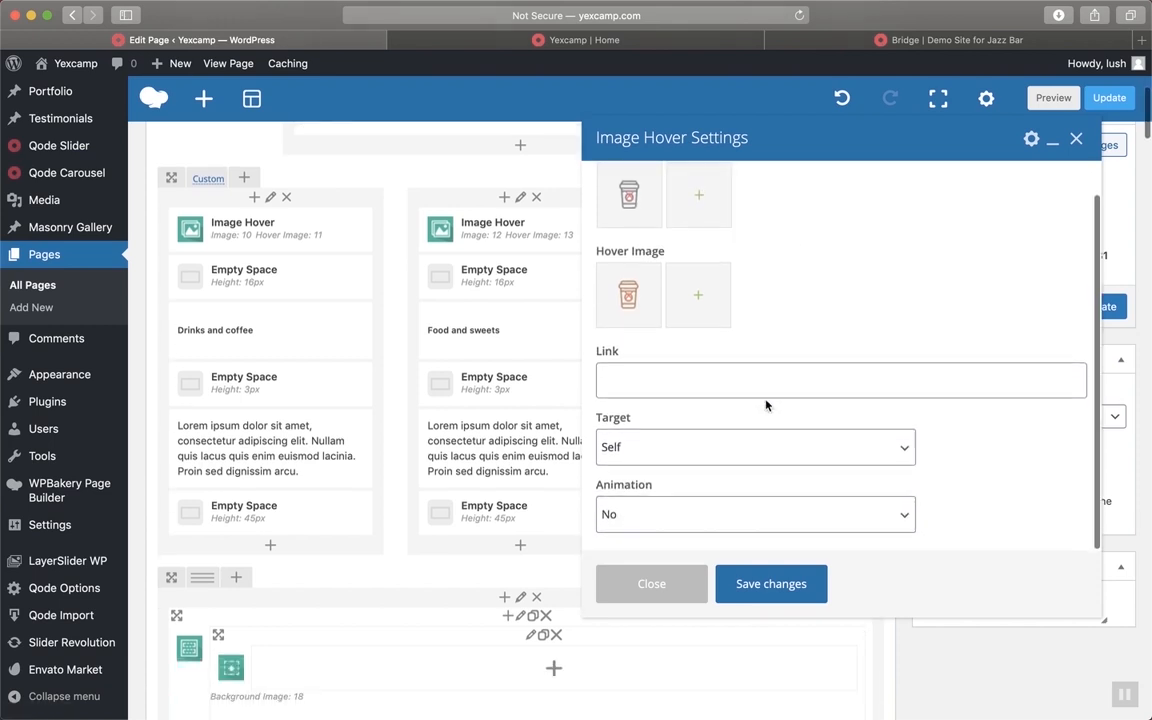
scroll(766, 404, "up", 2)
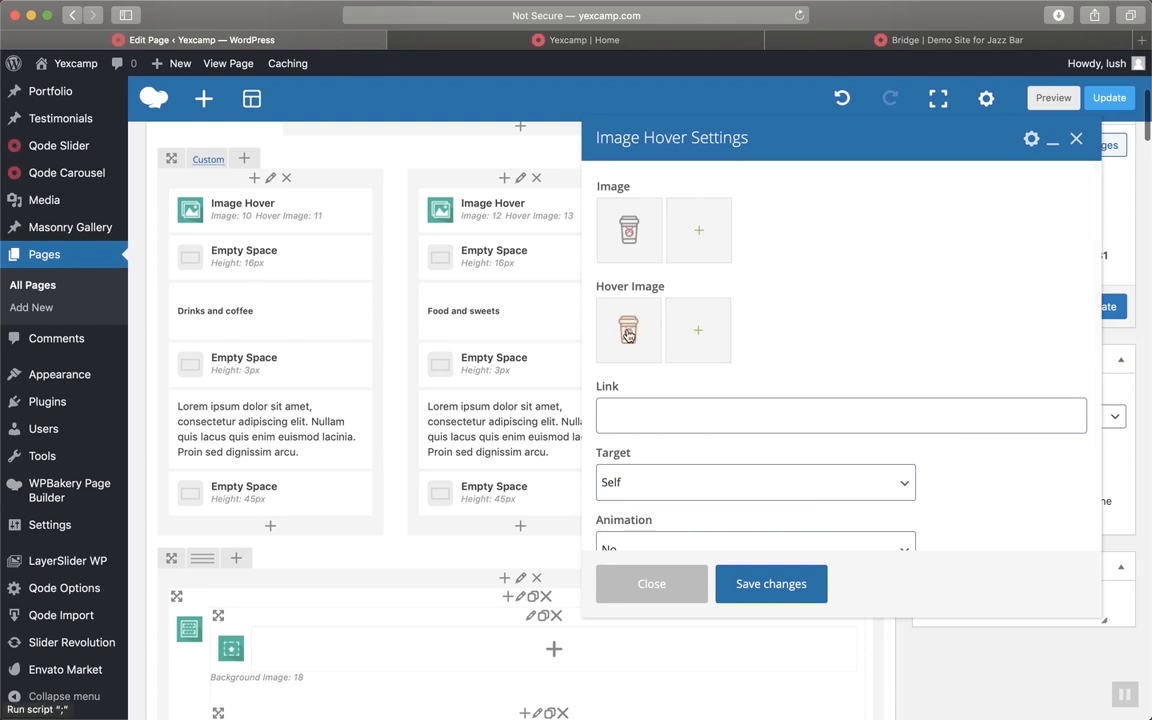
scroll(628, 337, "up", 8)
scroll(630, 338, "down", 1)
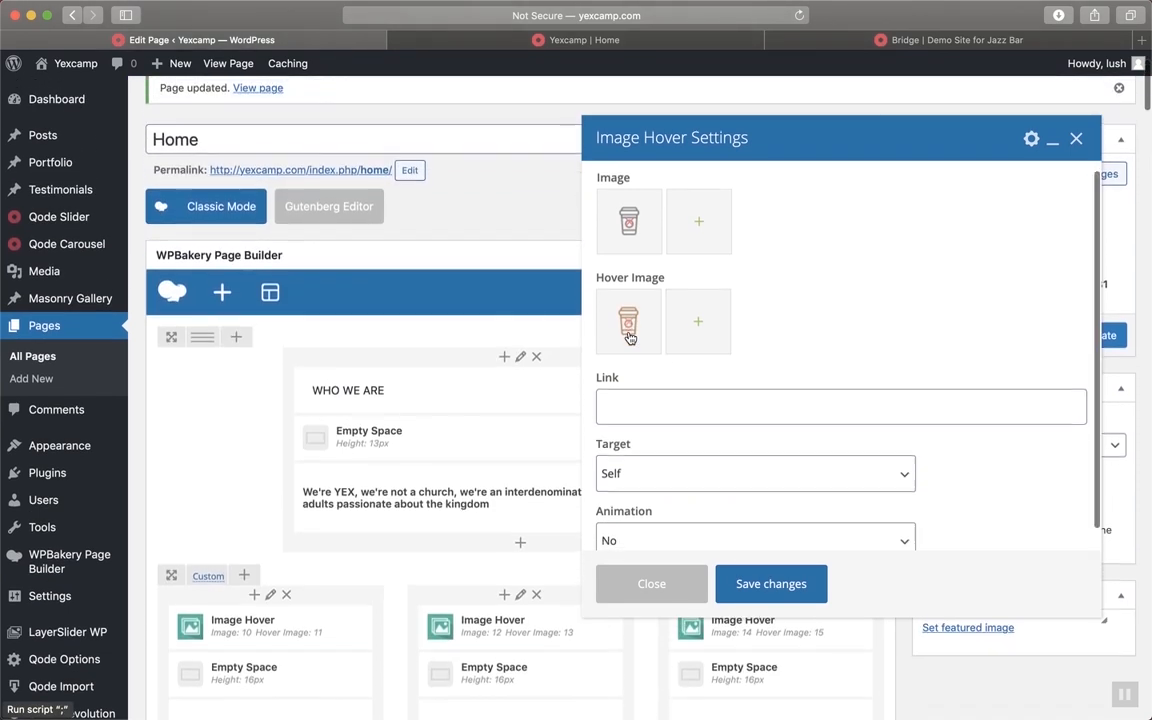
scroll(630, 338, "up", 1)
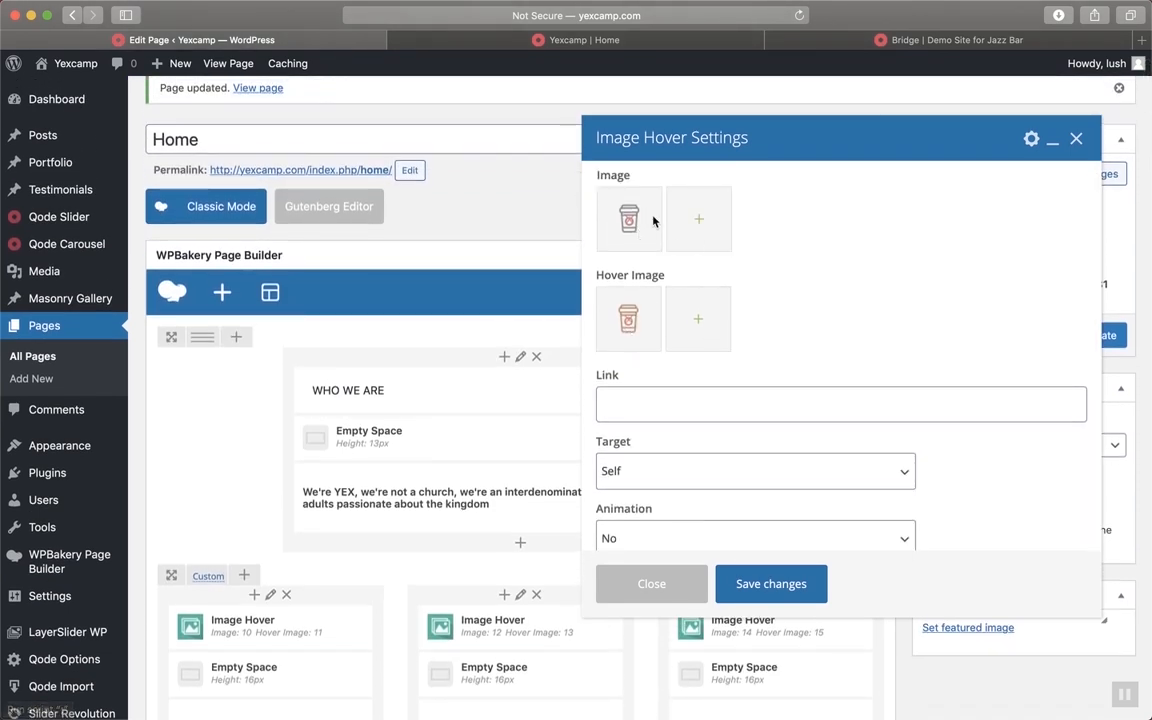
scroll(746, 309, "down", 1)
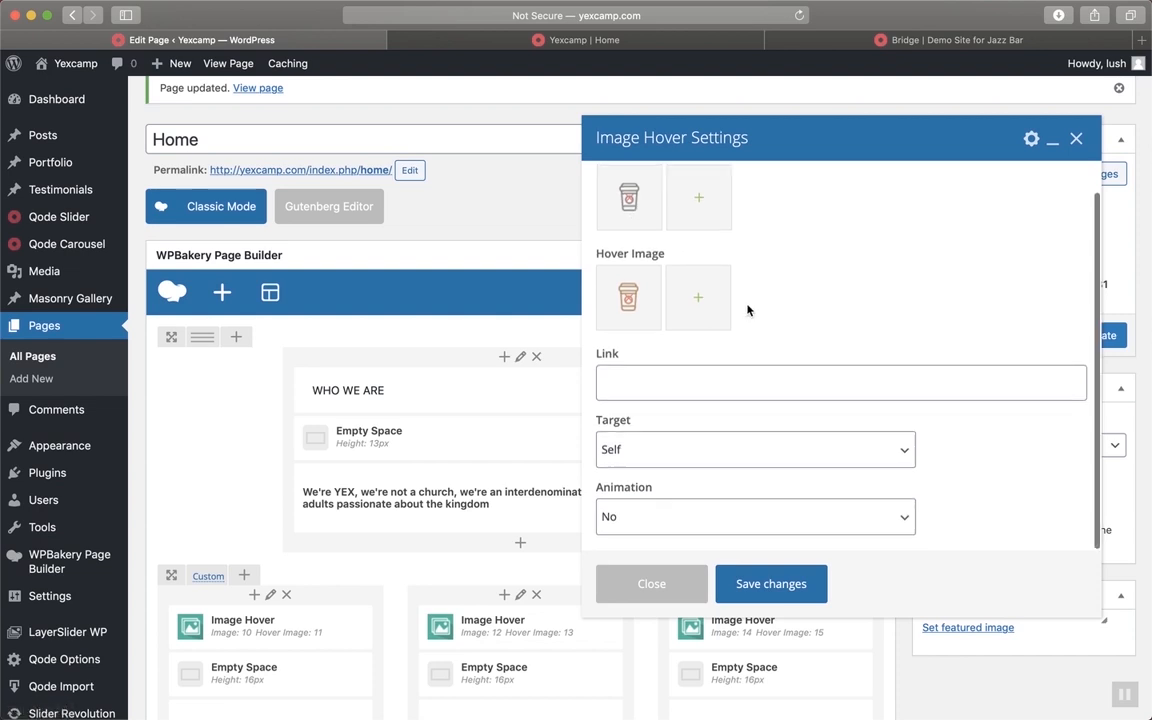
scroll(746, 309, "up", 1)
scroll(748, 311, "up", 2)
scroll(748, 311, "down", 1)
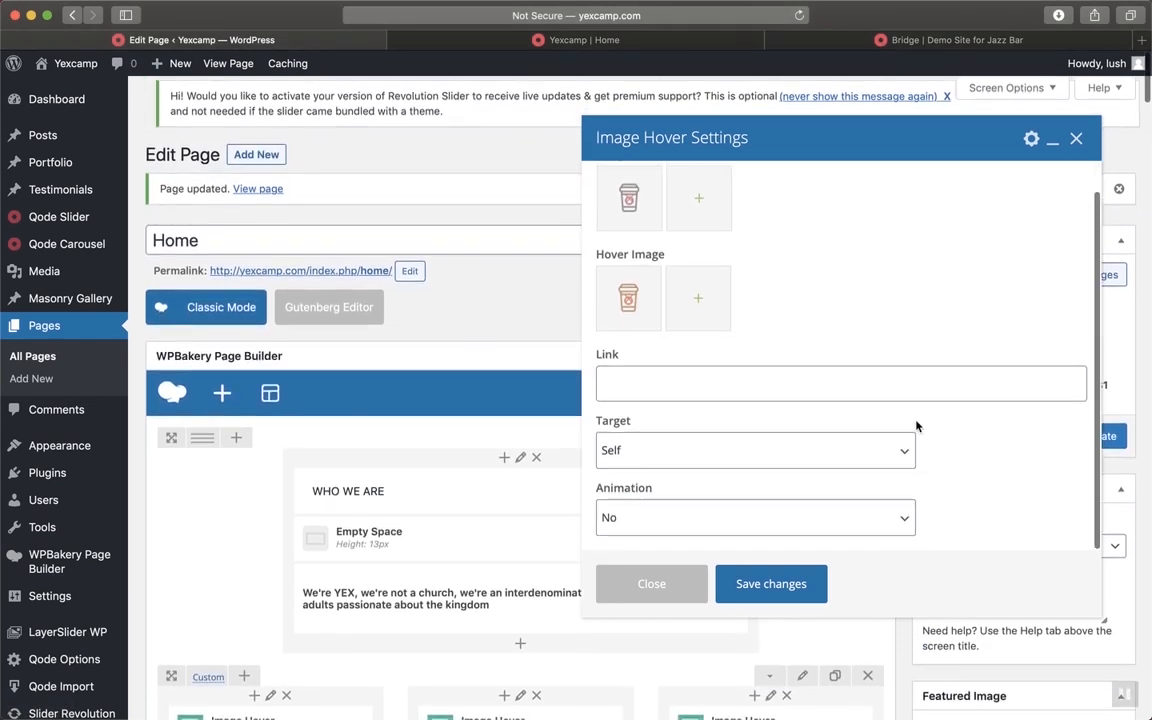
scroll(492, 473, "down", 7)
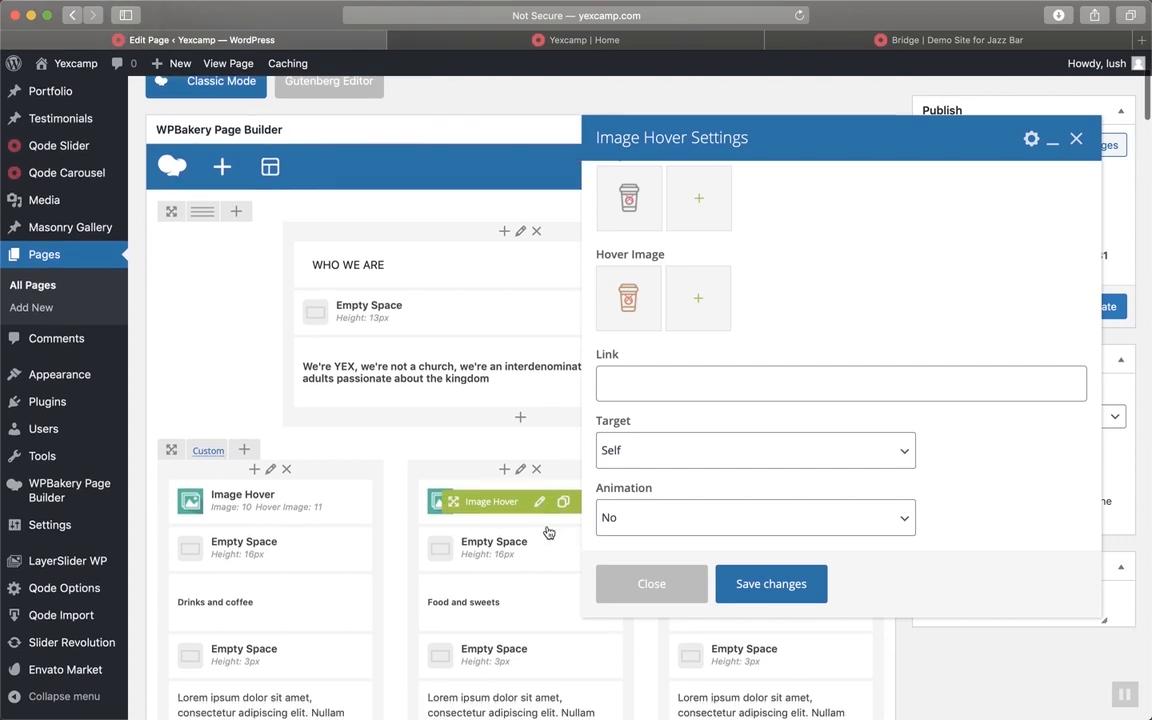
scroll(770, 262, "up", 1)
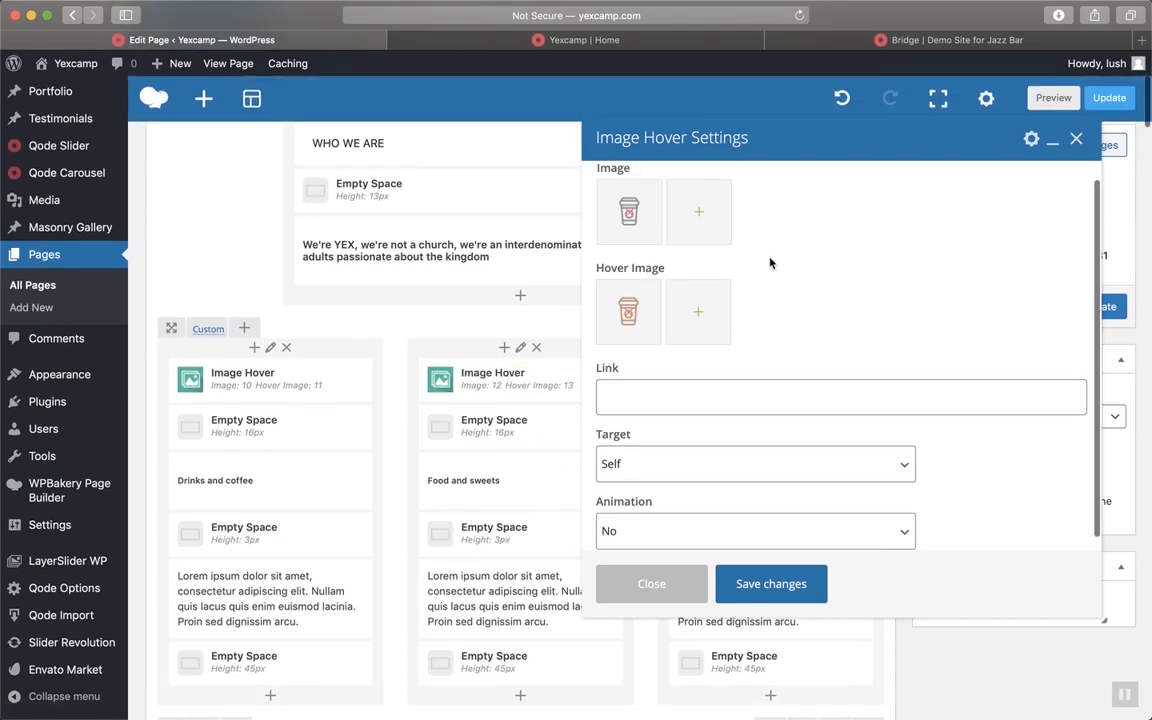
left_click(666, 45)
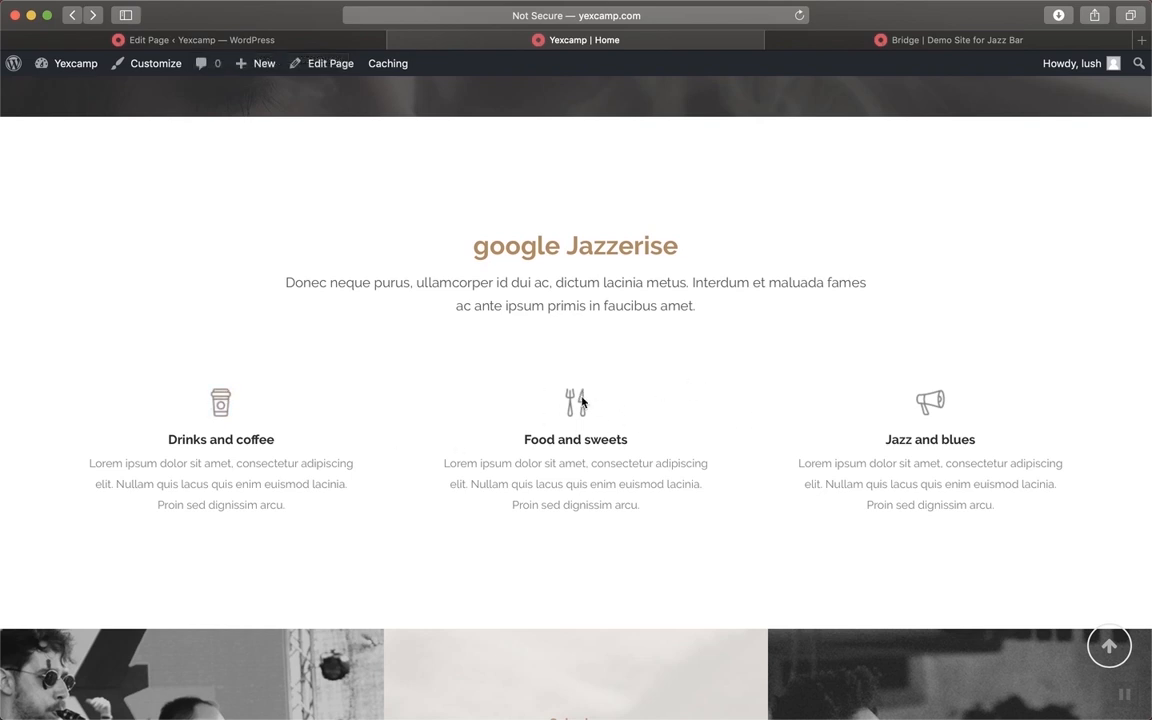
left_click(226, 40)
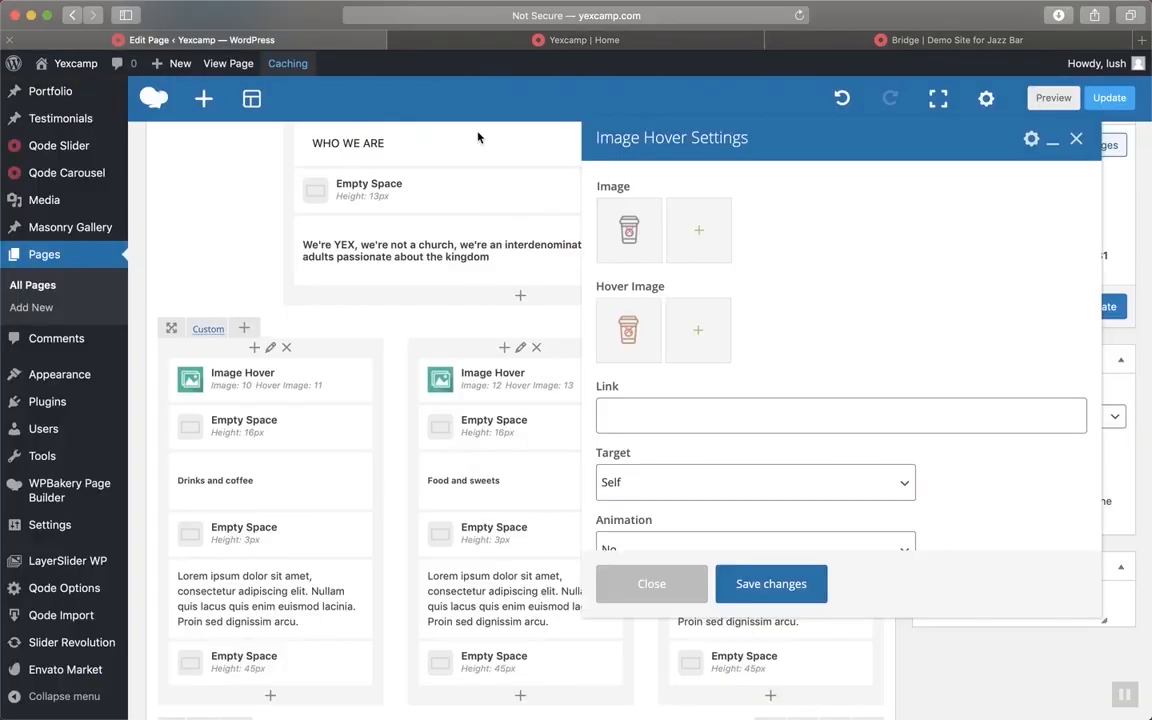
Remove the coffee-cup image and hover image from the Drinks and coffee column and save
left_click(652, 304)
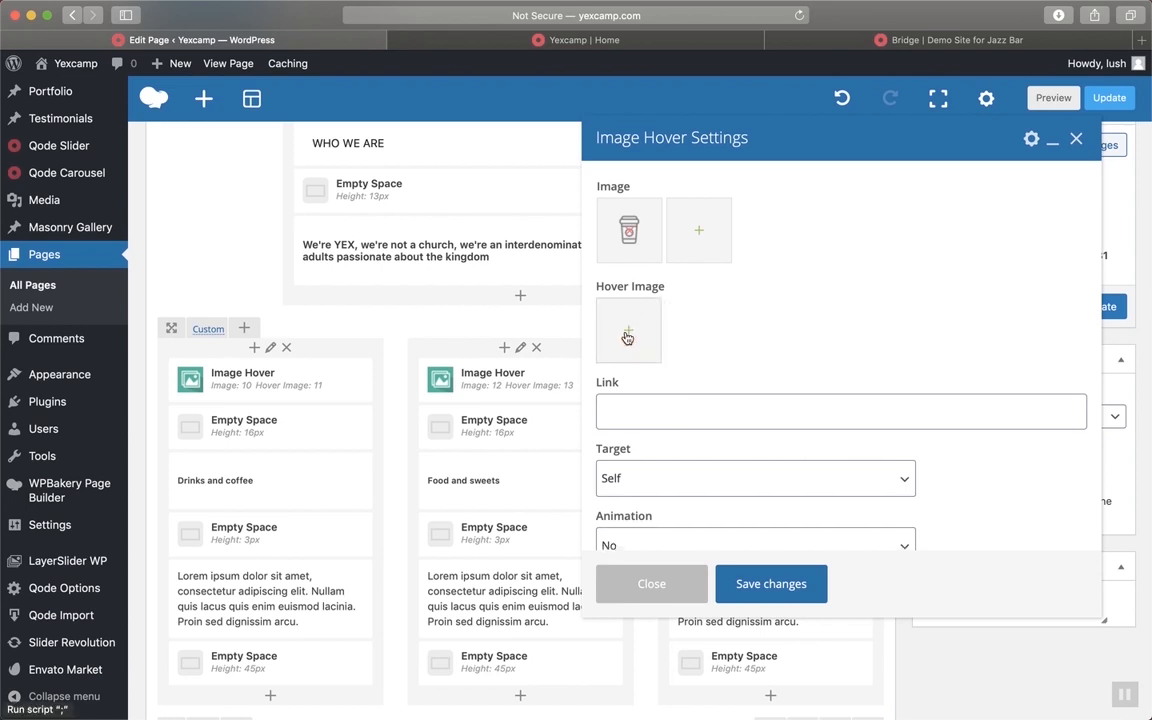
left_click(629, 233)
scroll(702, 386, "down", 2)
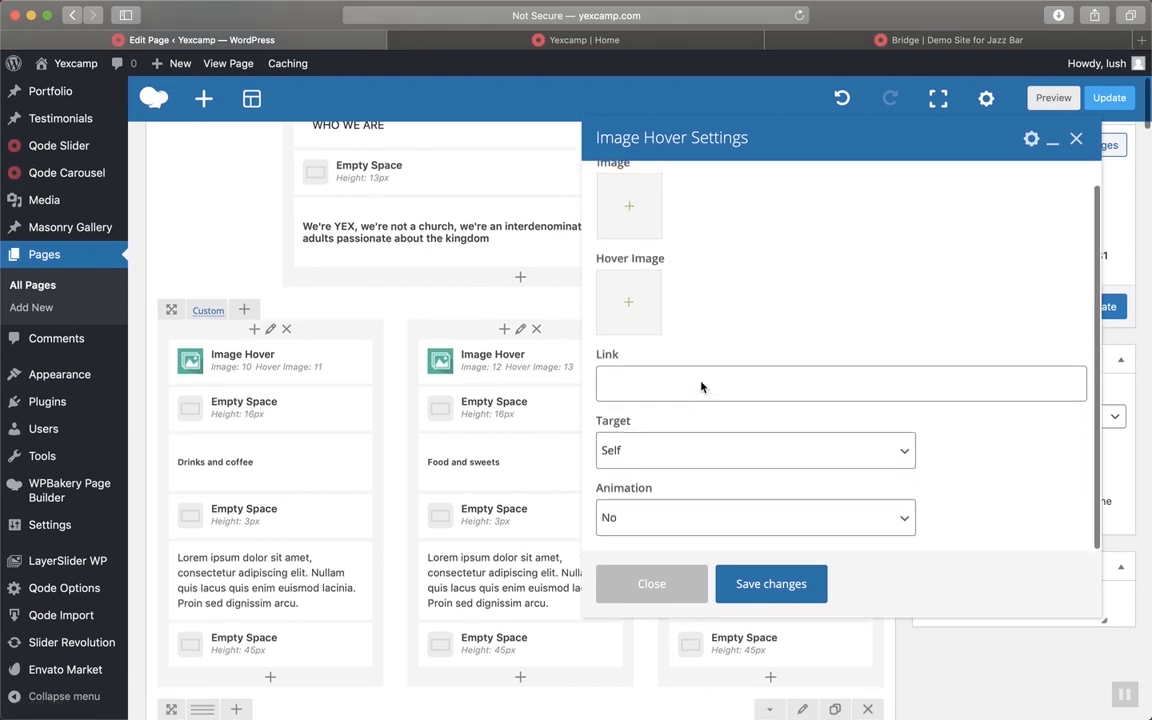
left_click(760, 585)
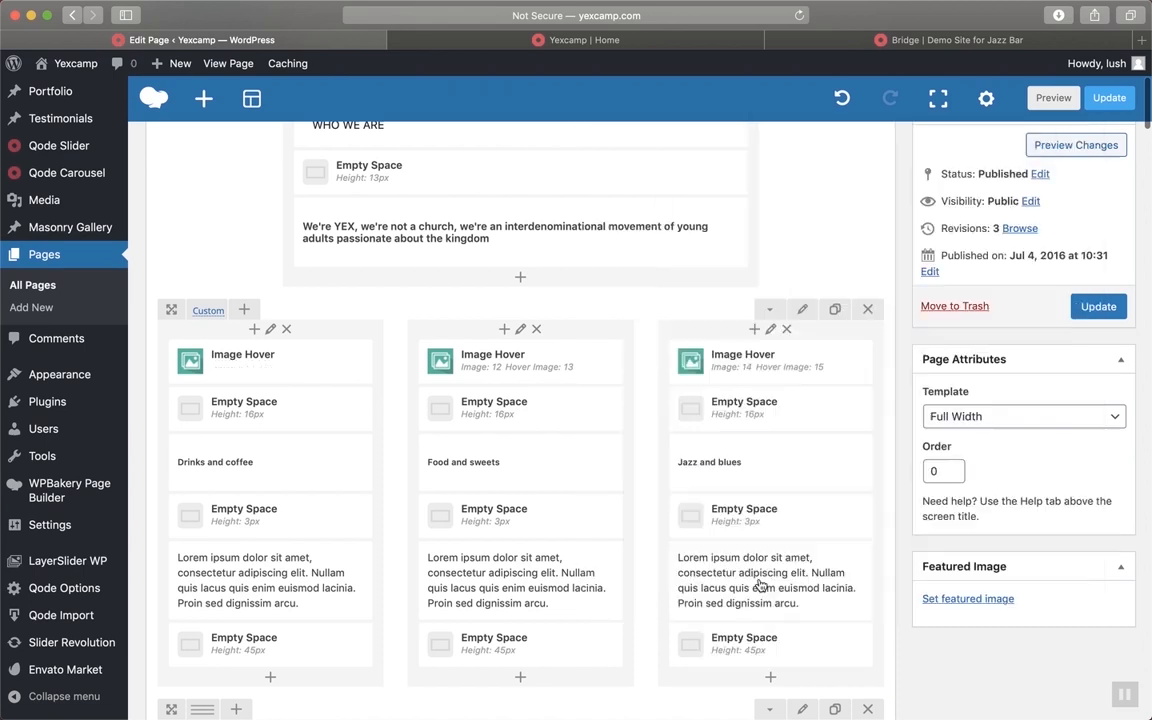
Remove the cutlery image and hover image from the Food and sweets column and save
mouse_move(338, 363)
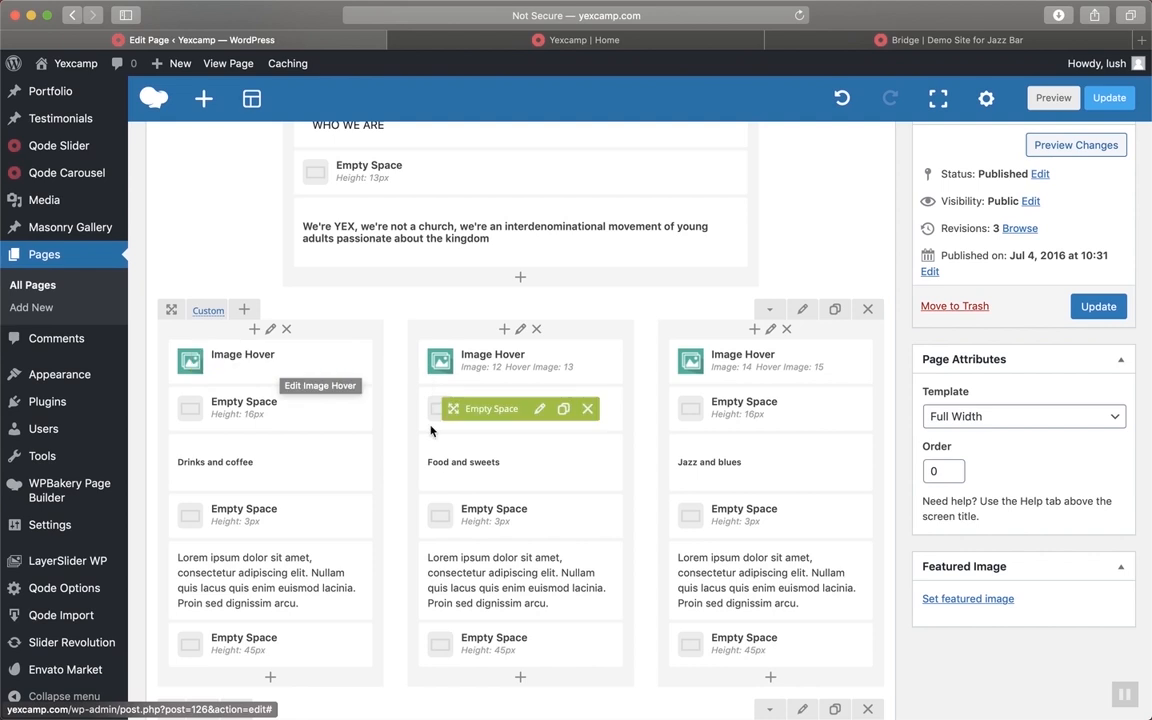
left_click(539, 364)
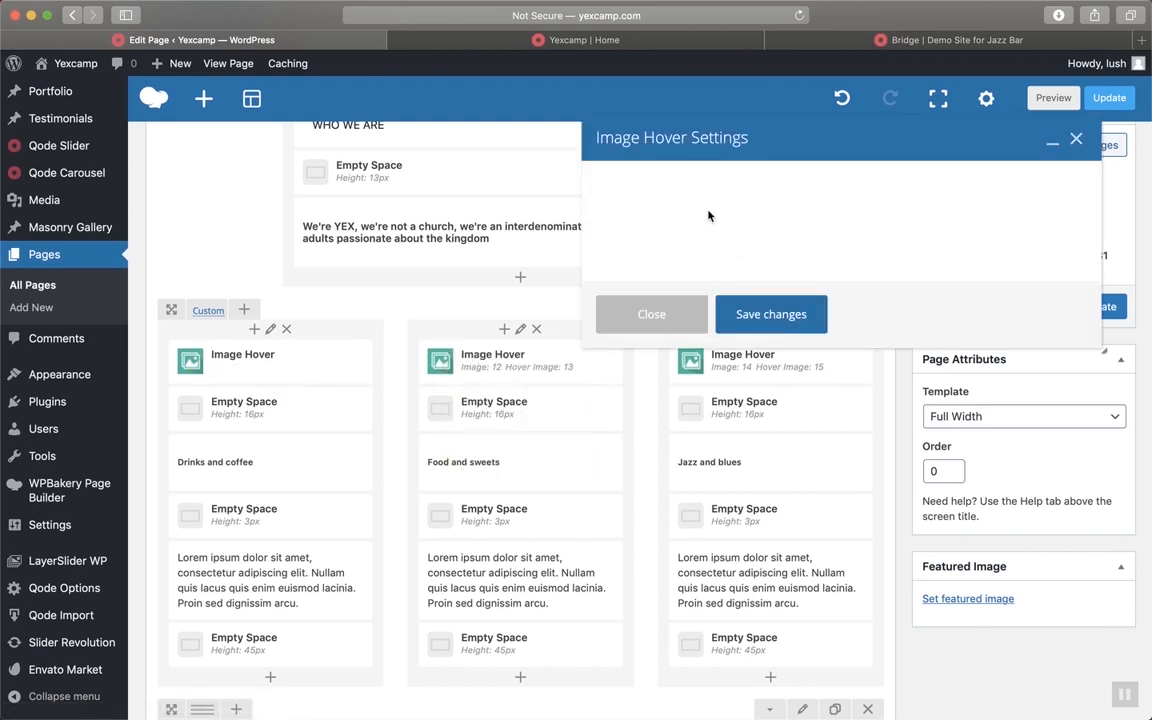
left_click(626, 231)
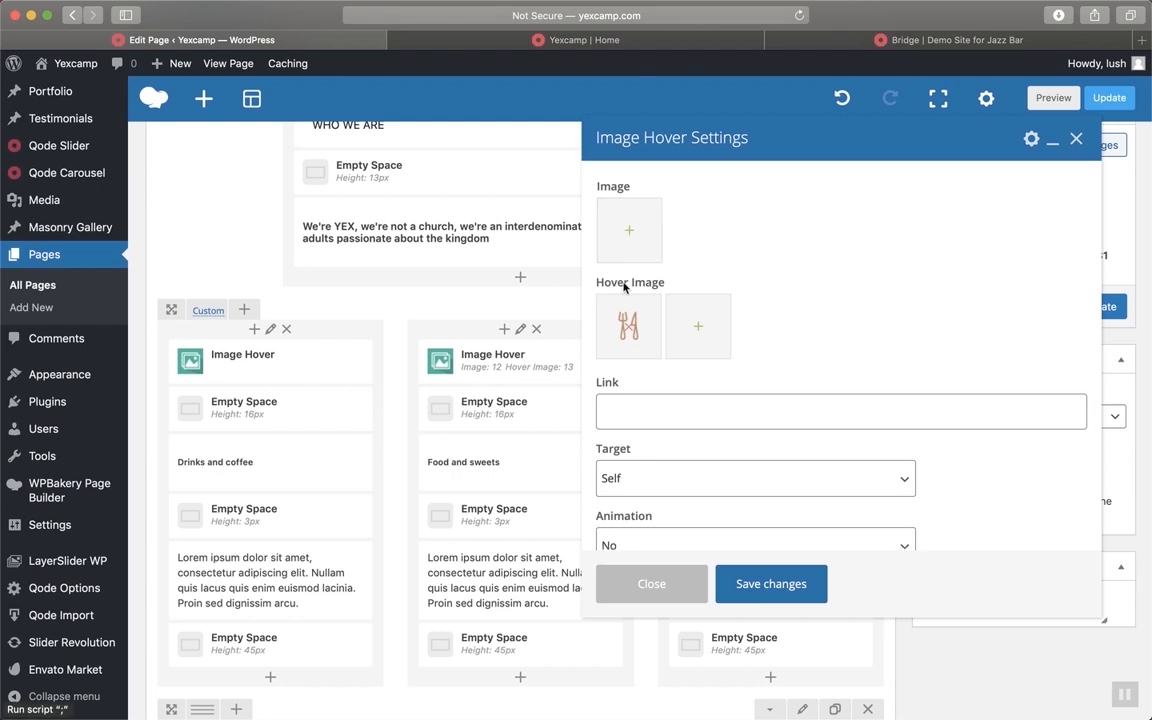
left_click(628, 326)
left_click(745, 584)
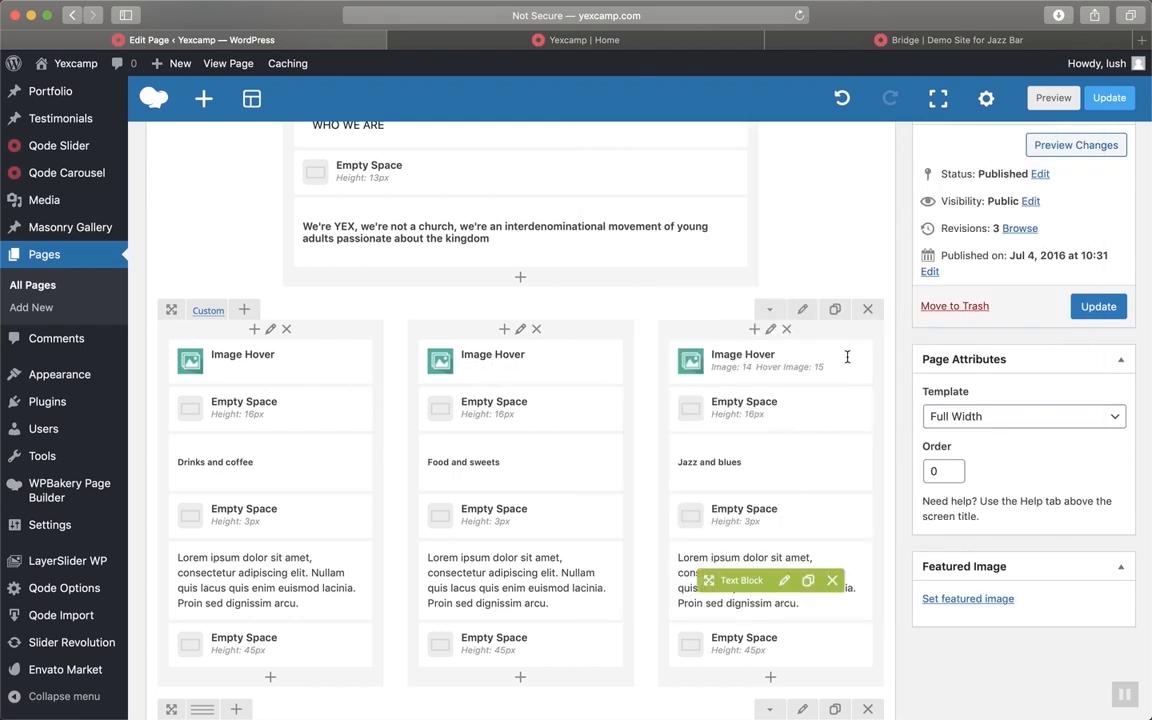
Remove the megaphone image and hover image from the Jazz and blues column and save
mouse_move(790, 371)
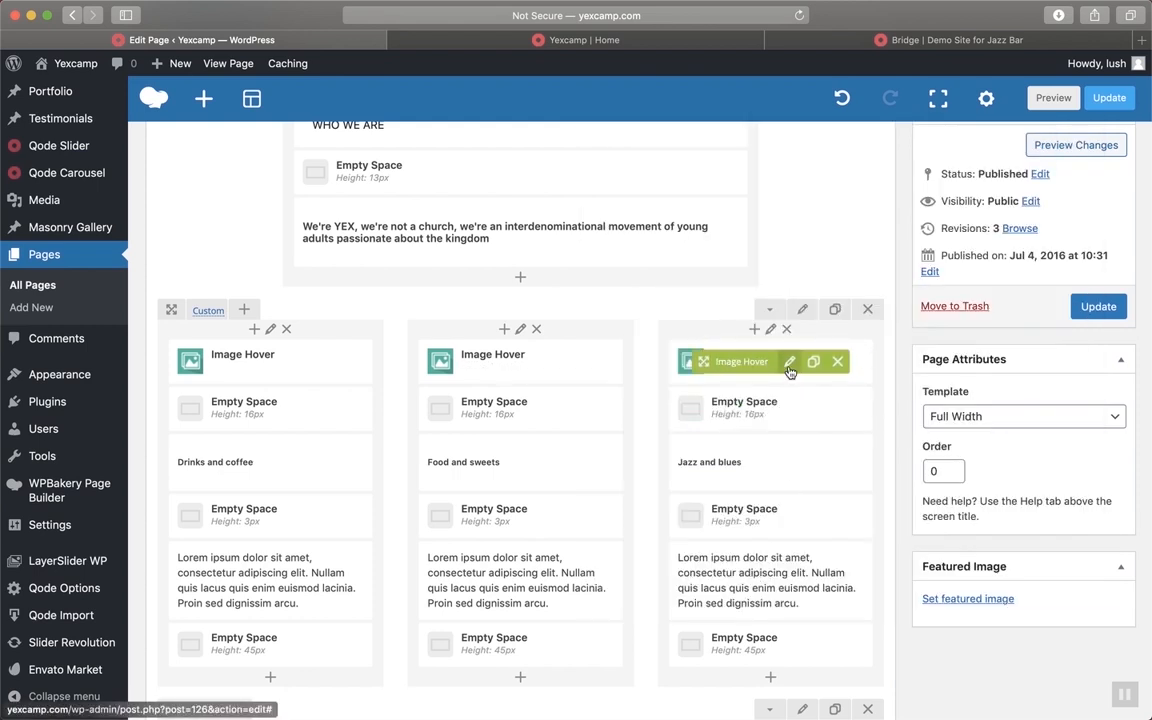
left_click(790, 364)
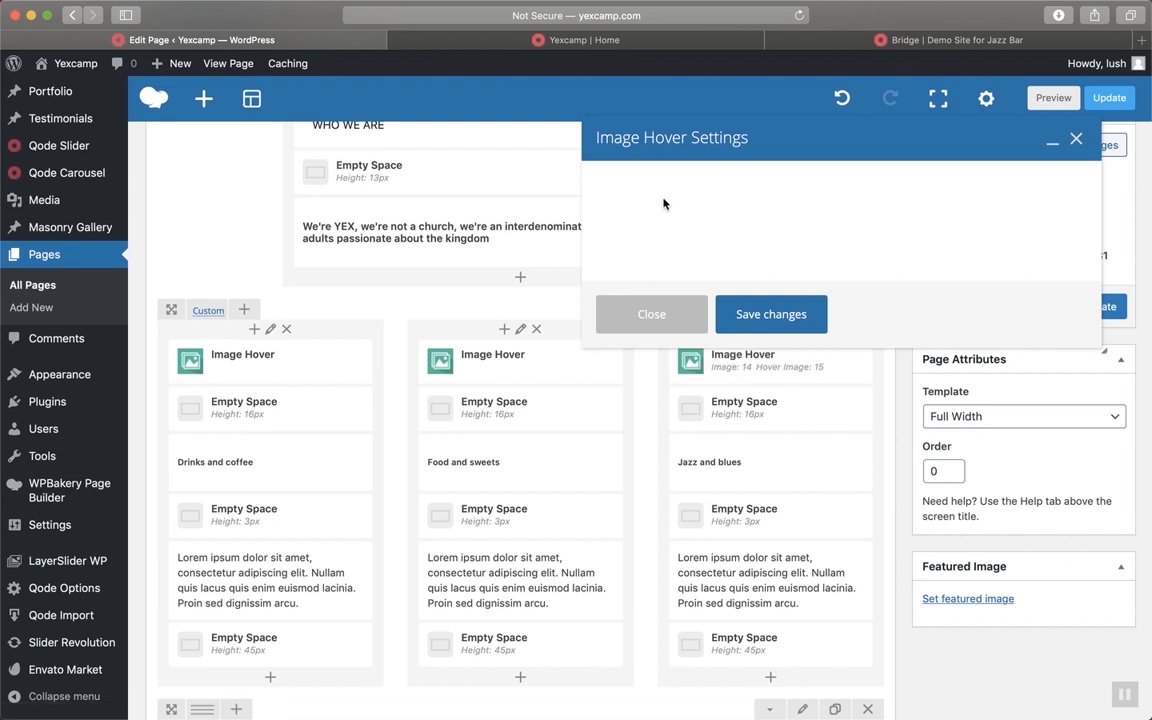
left_click(630, 230)
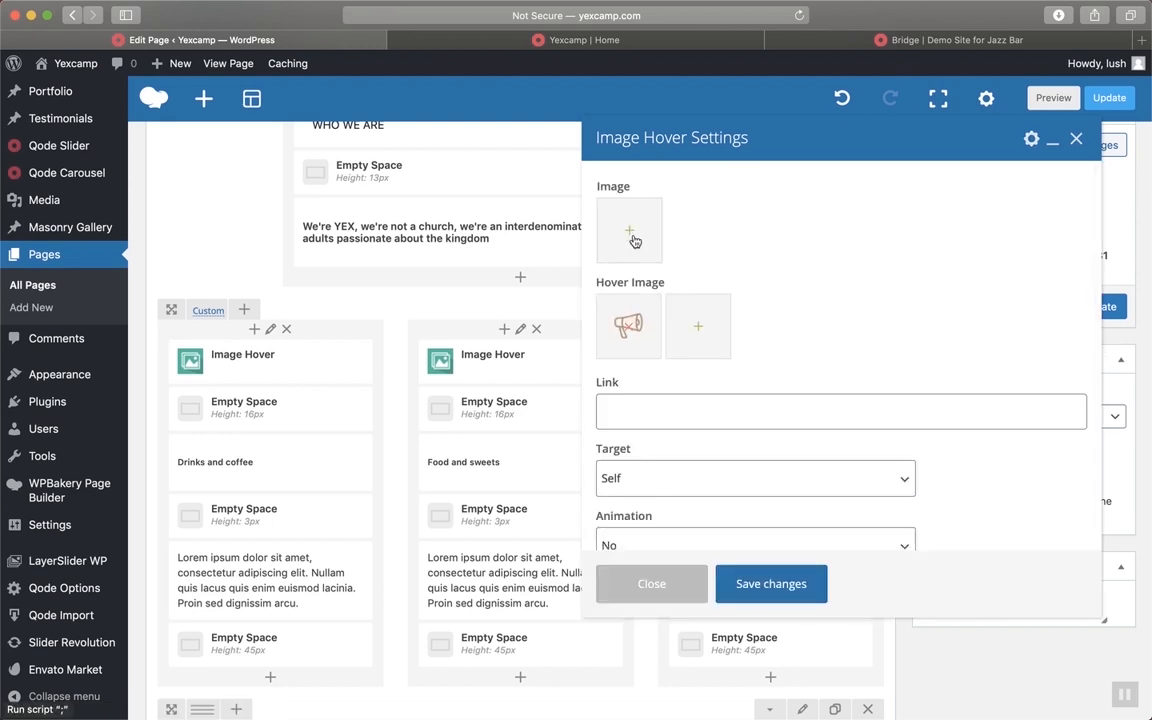
left_click(624, 326)
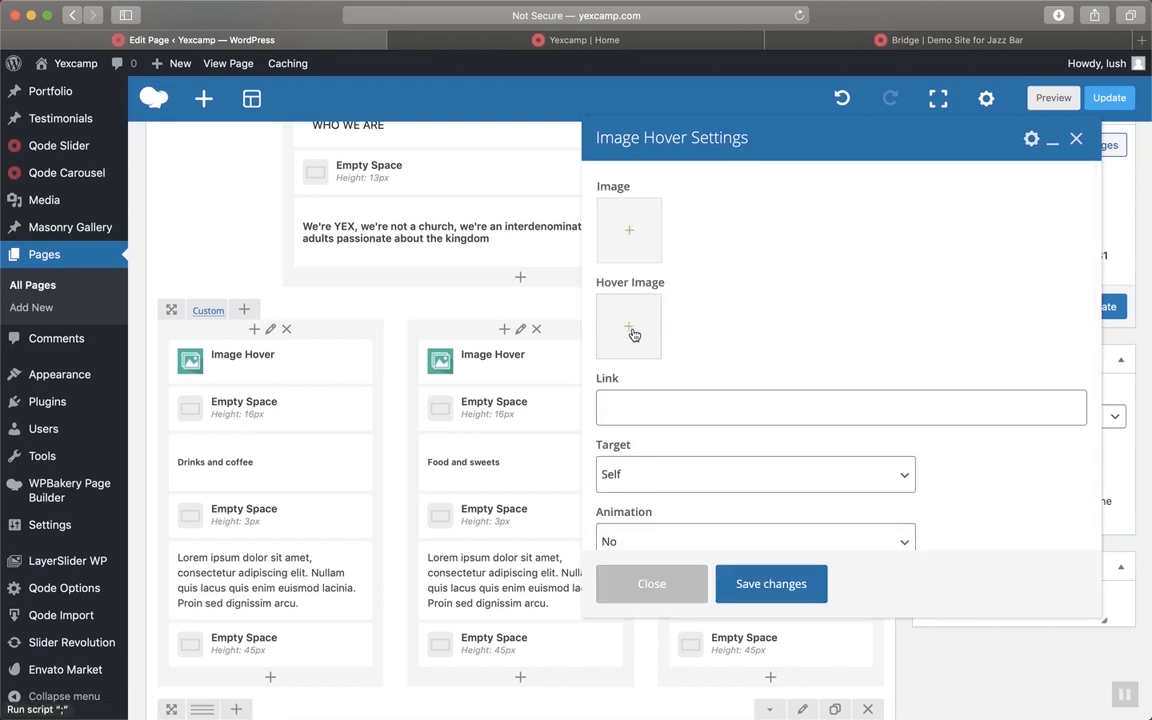
left_click(740, 584)
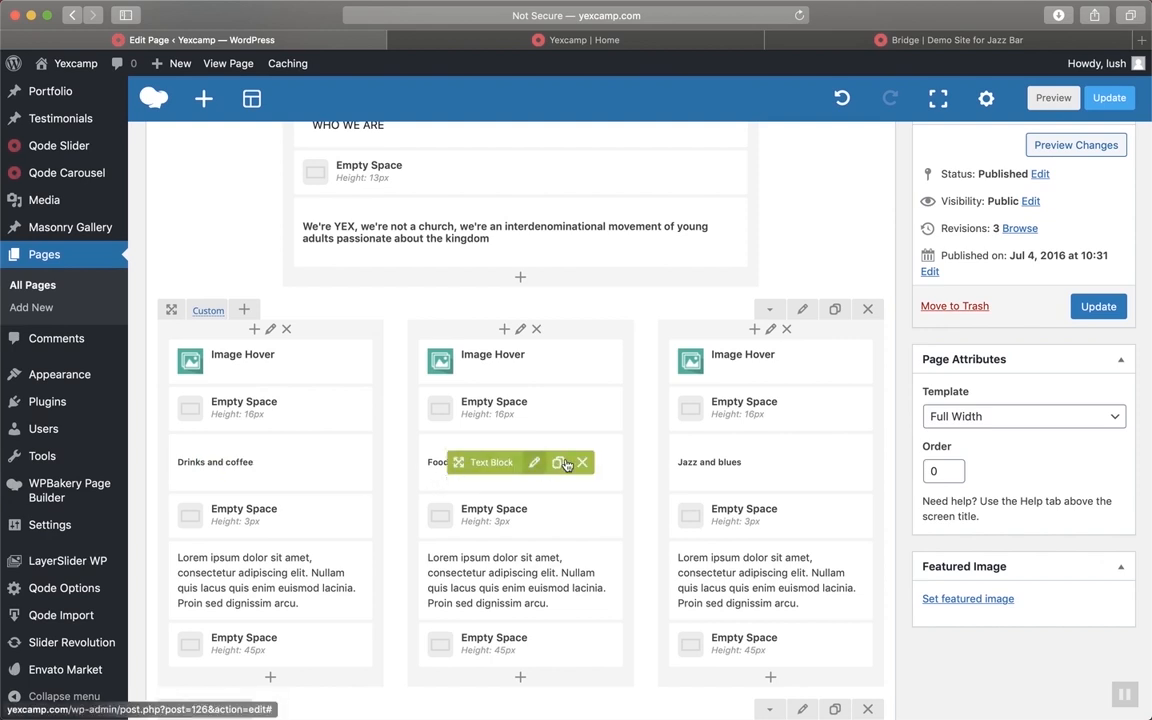
Replace the 'Drinks and coffee' text block heading with 'We change lives' and save it
left_click(596, 40)
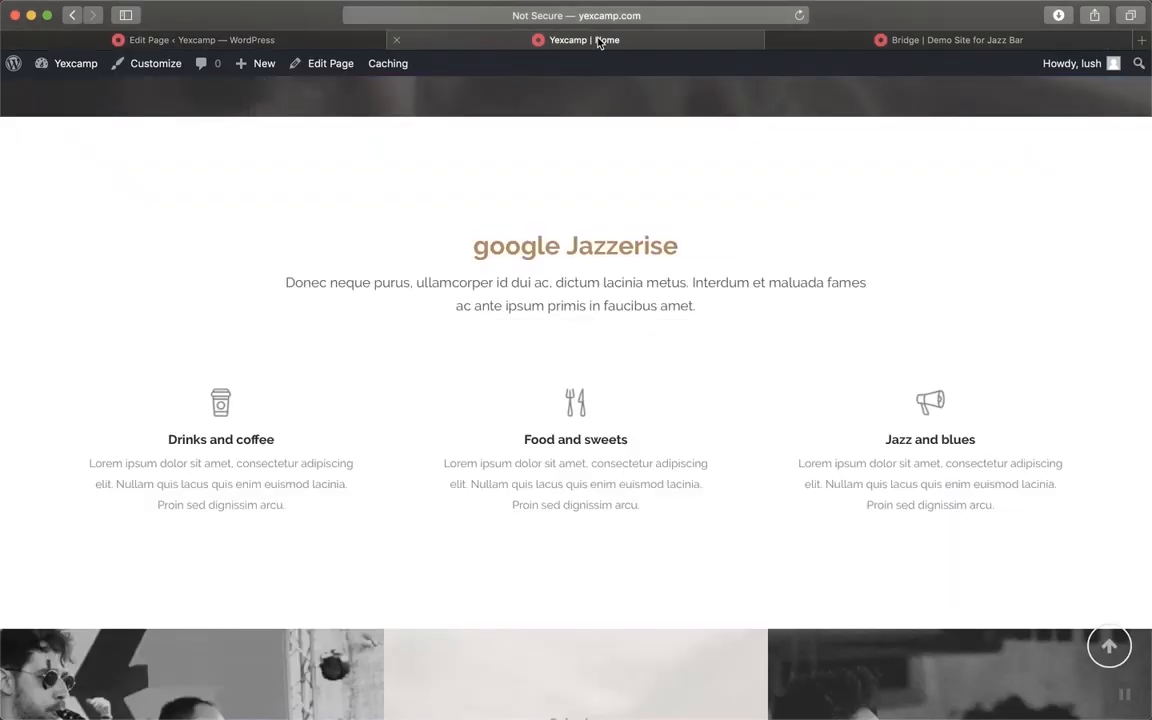
left_click(265, 39)
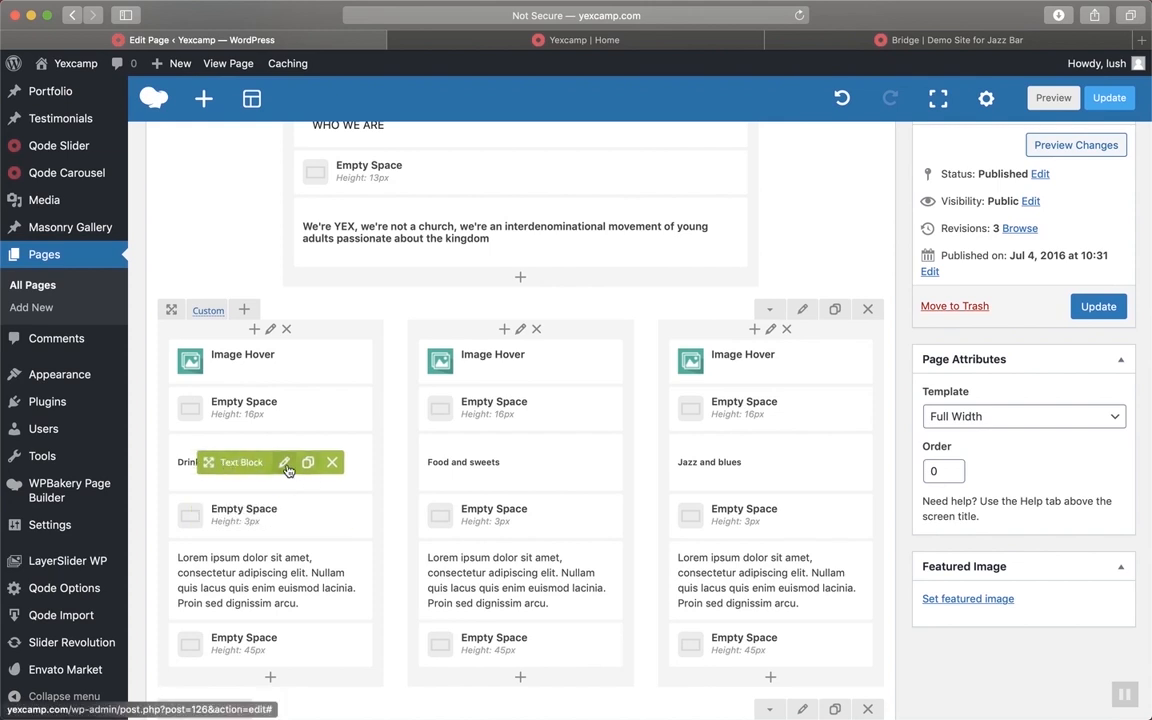
left_click(284, 463)
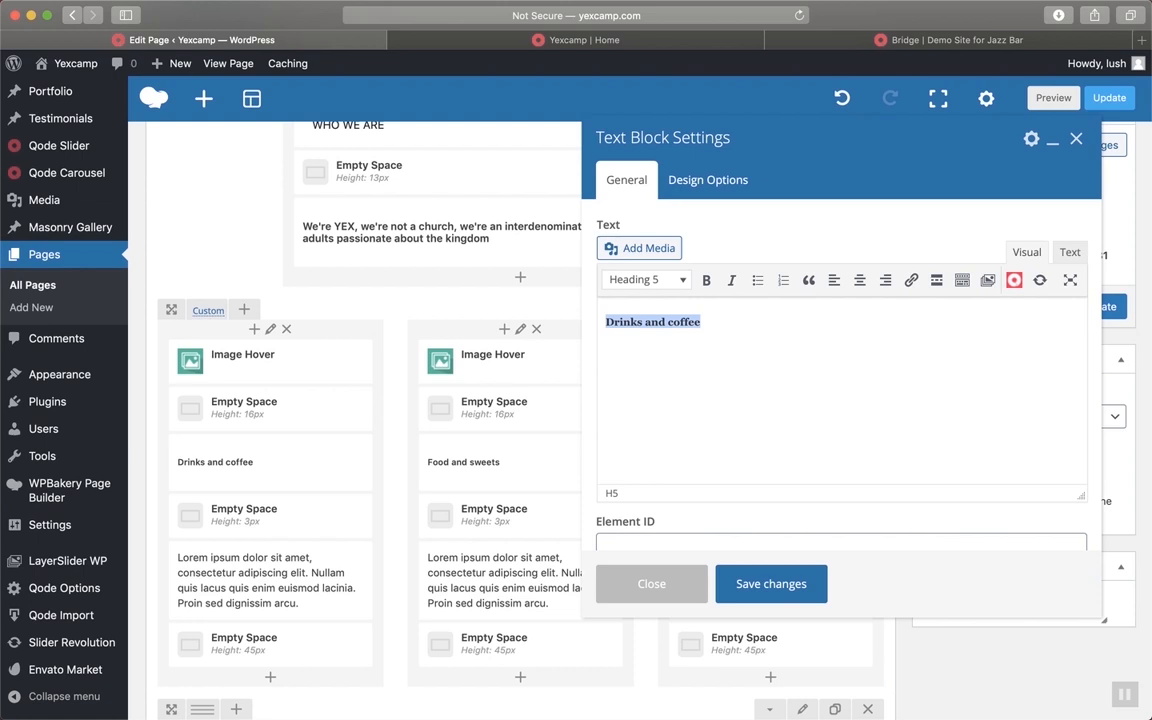
type("We change lives")
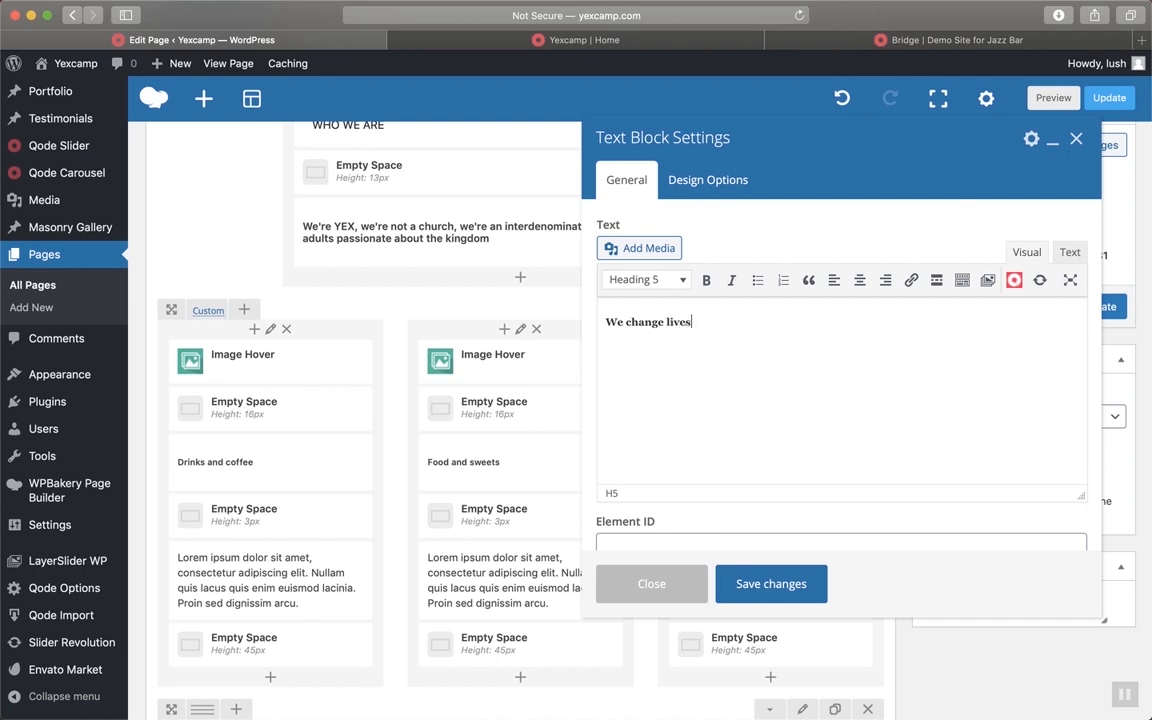
left_click(788, 598)
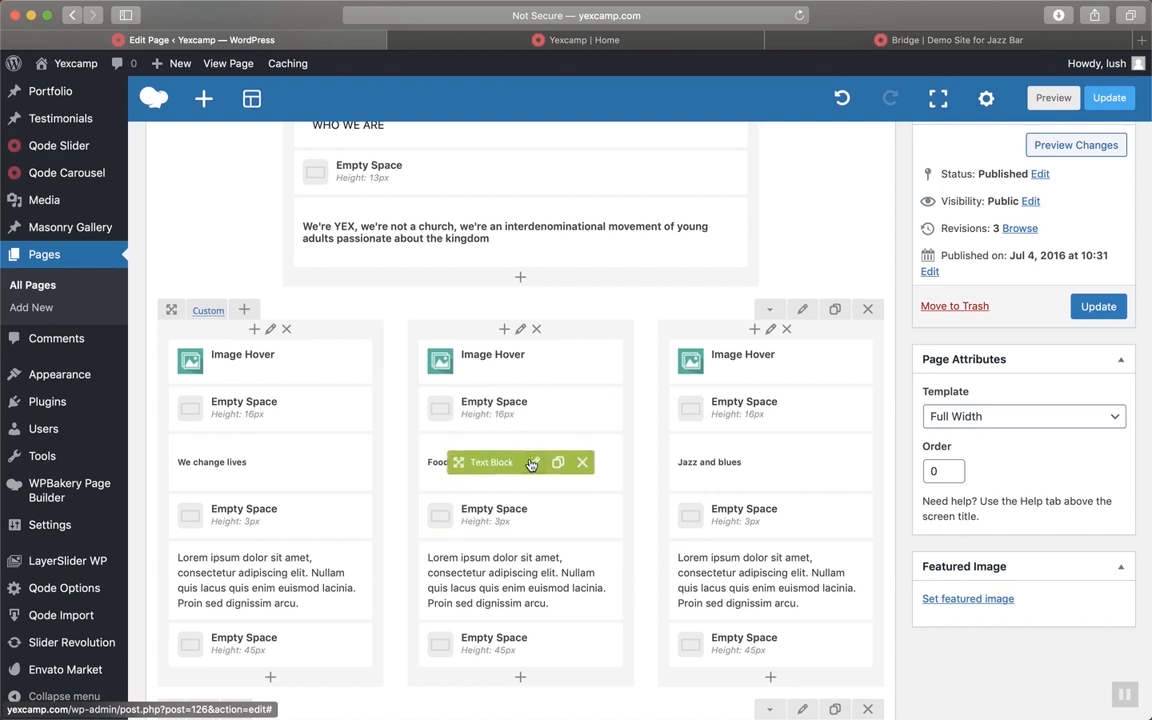
left_click(537, 463)
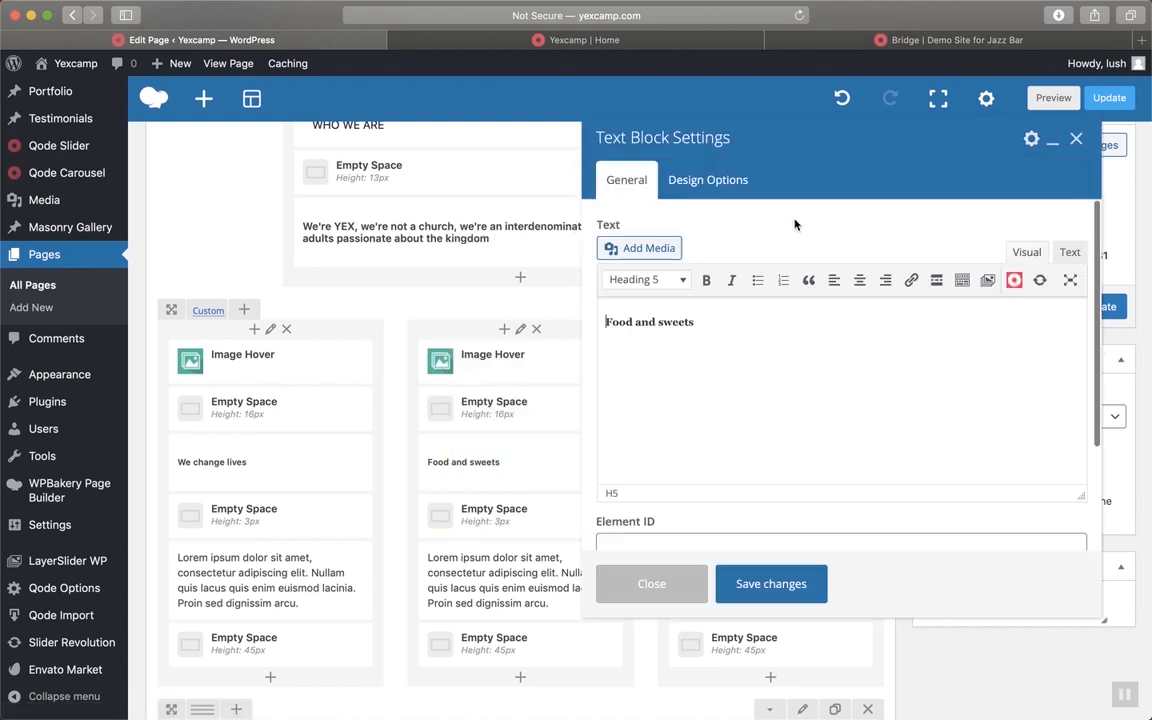
Discard the draft edits to the Food and sweets heading, leaving it unchanged
triple_click(743, 326)
type("o")
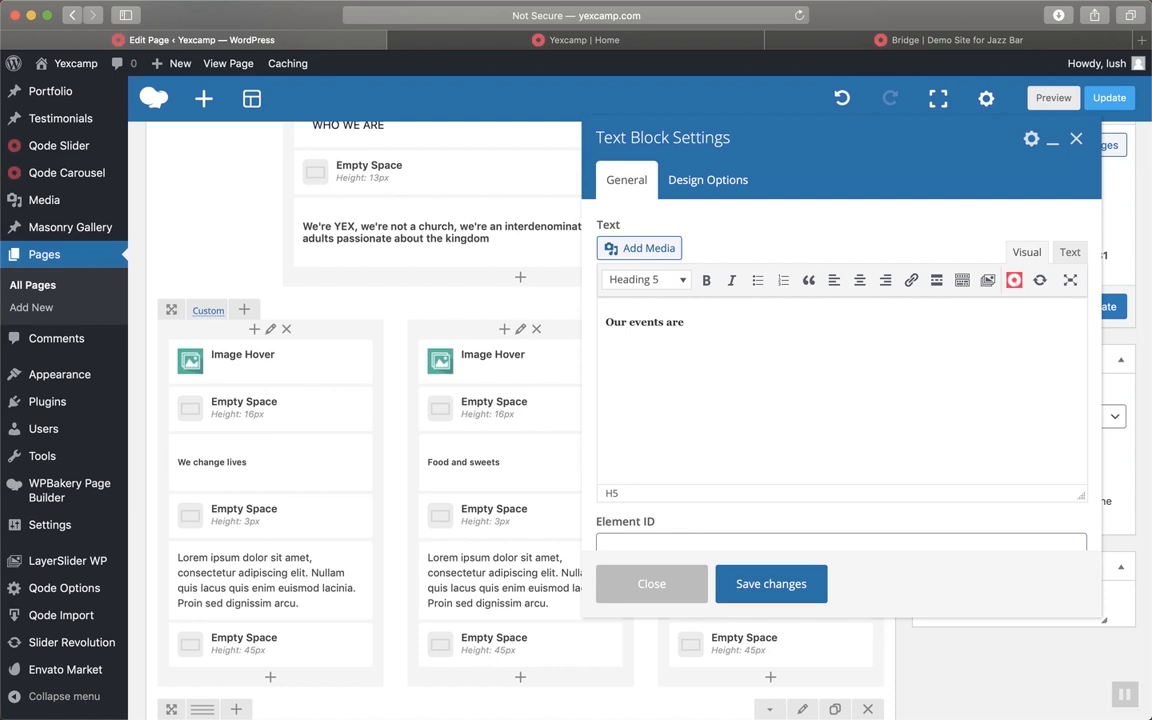
key("BackSpace")
key("BackSpace")
key("BackSpace")
key("BackSpace")
key("BackSpace")
key("BackSpace")
key("BackSpace")
key("BackSpace")
key("BackSpace")
key("BackSpace")
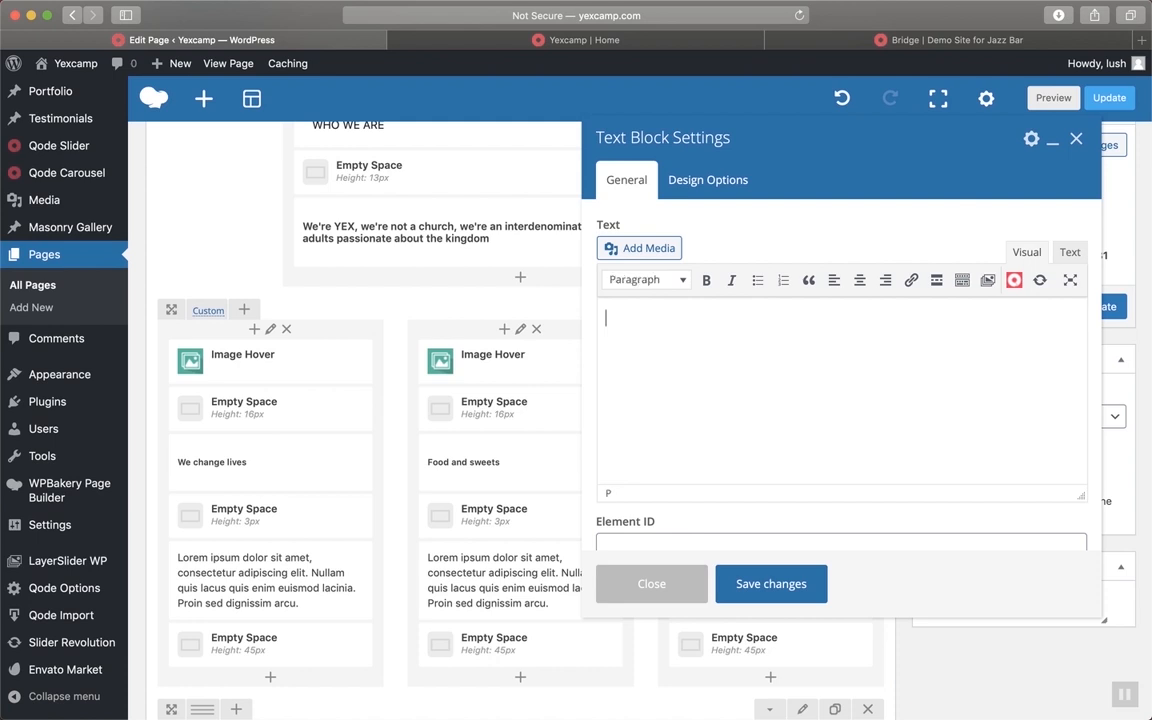
left_click(674, 586)
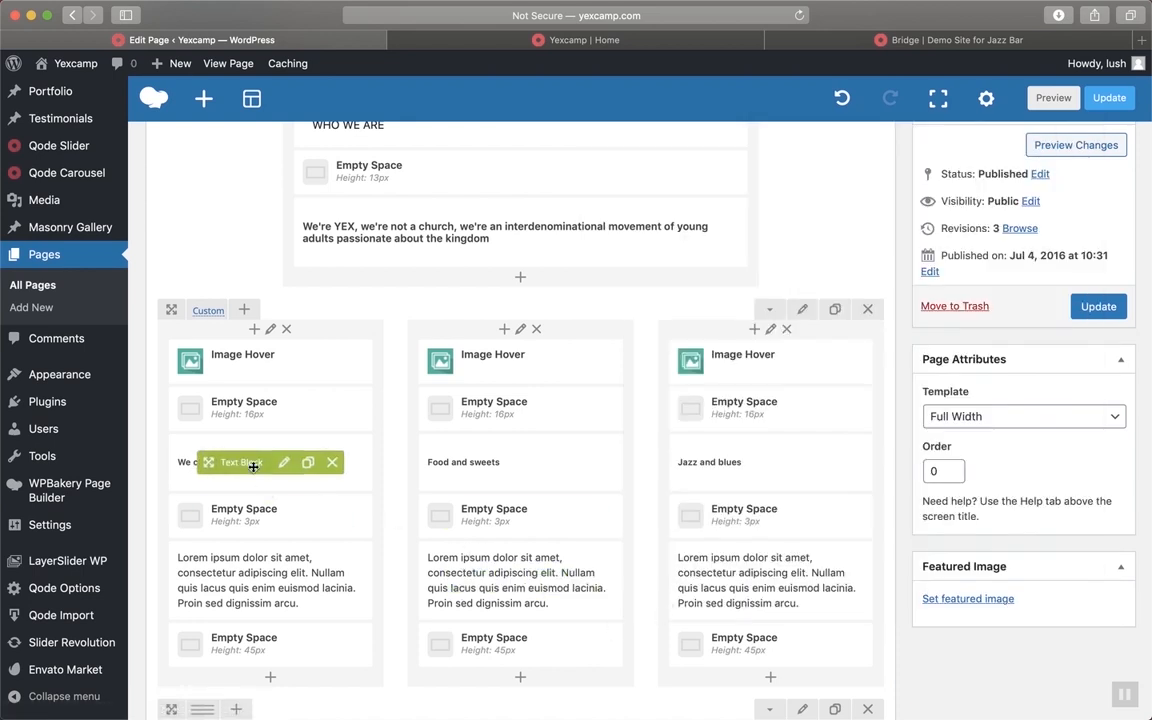
Replace the 'We change lives' heading text with the letter 'Y'
left_click(285, 463)
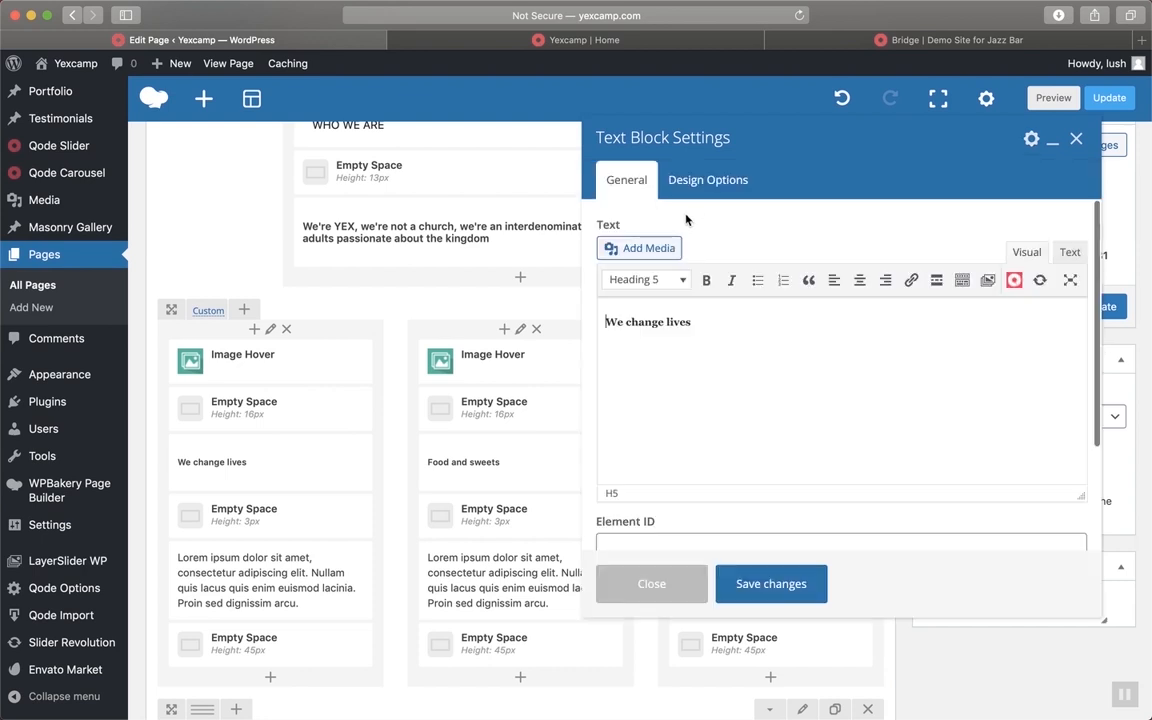
triple_click(702, 321)
type("Y")
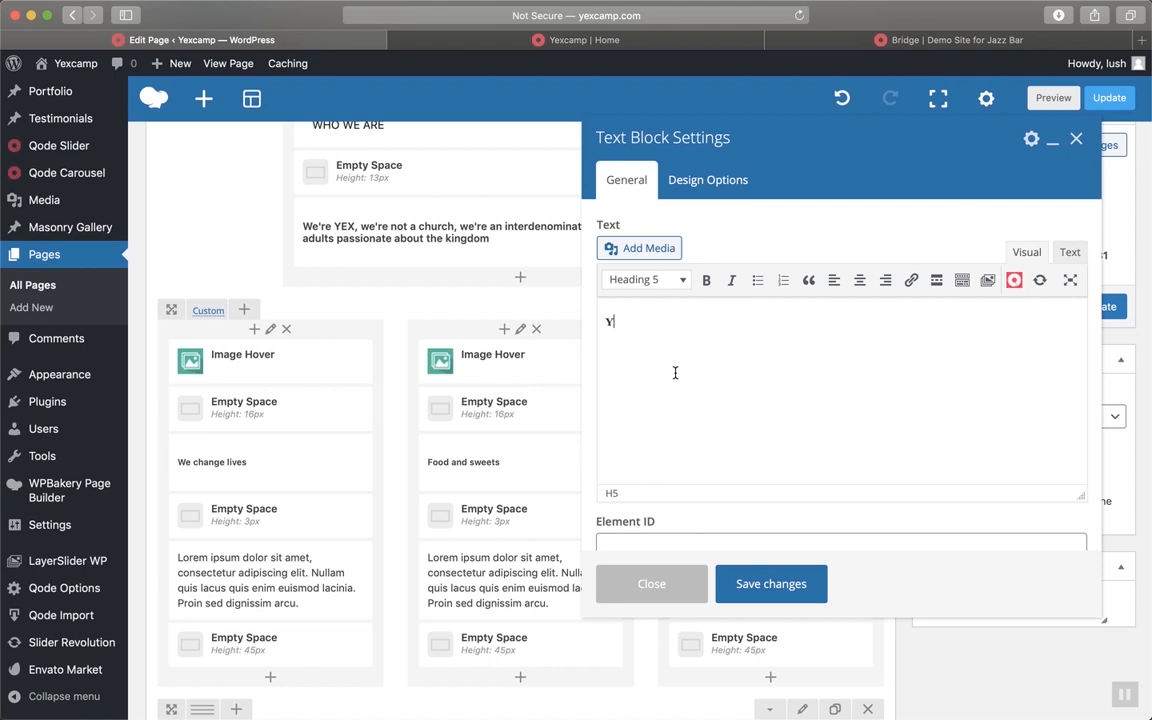
left_click(695, 40)
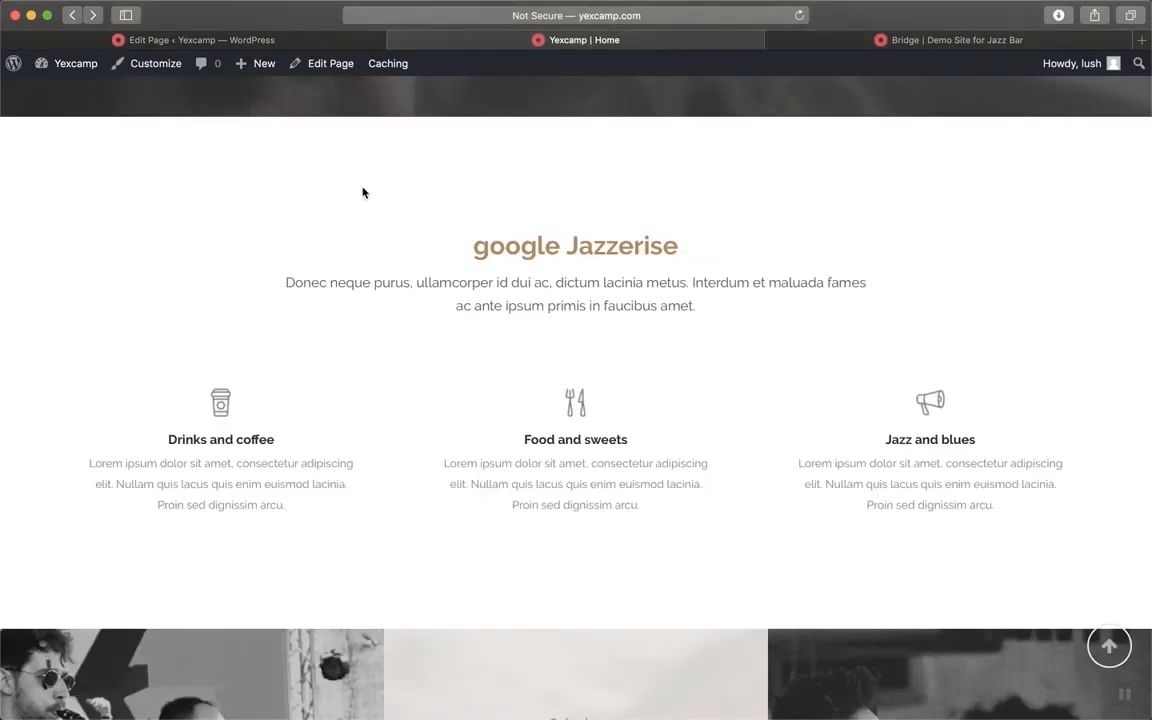
left_click(278, 40)
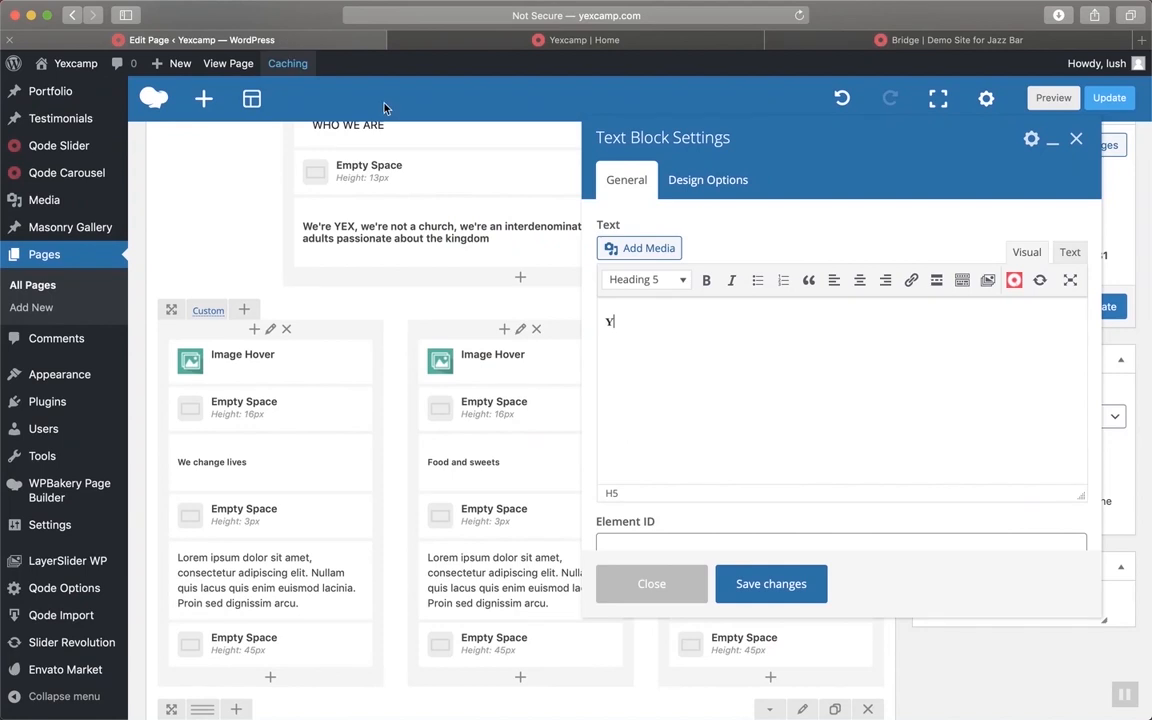
Format the Y heading as bold Heading 3 and save the text block
left_click(648, 280)
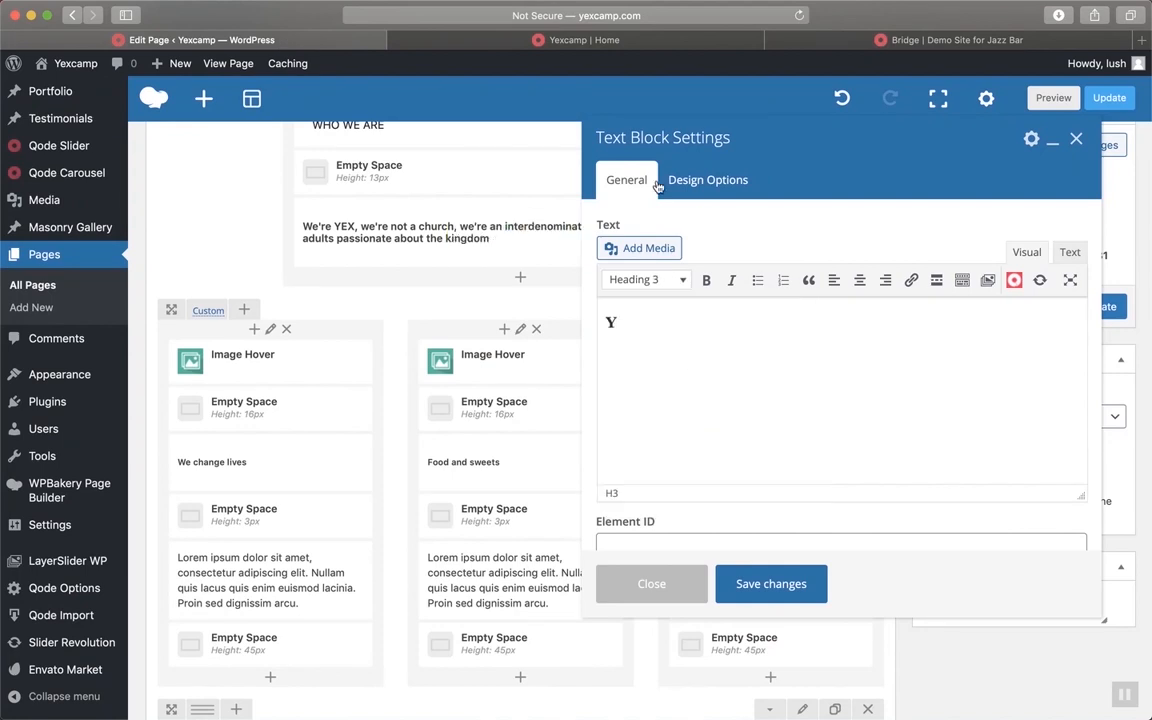
left_click(569, 37)
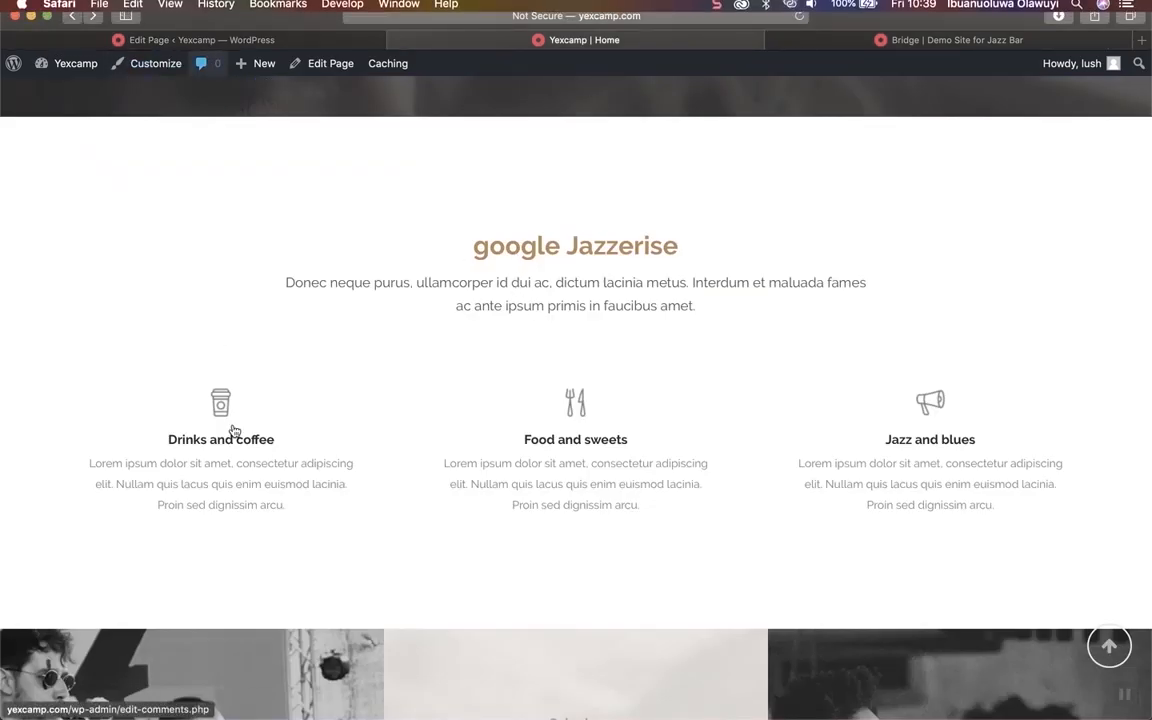
left_click(250, 38)
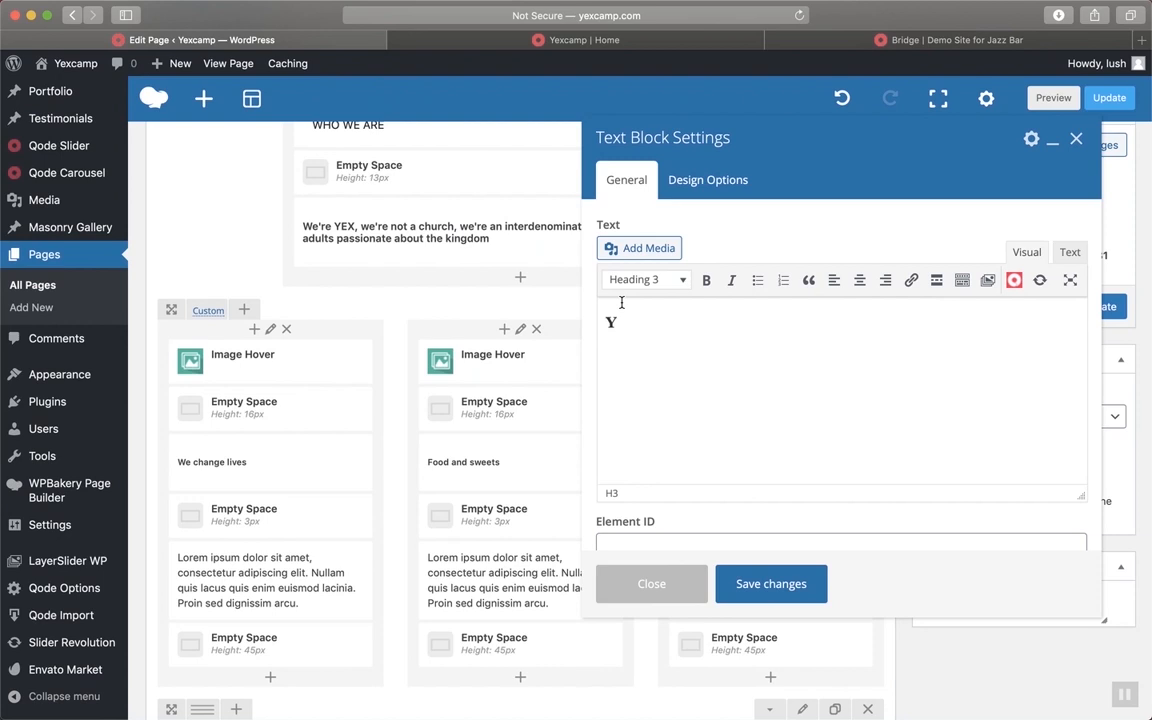
left_click_drag(630, 325, 603, 316)
left_click(707, 282)
left_click(704, 401)
left_click(1069, 253)
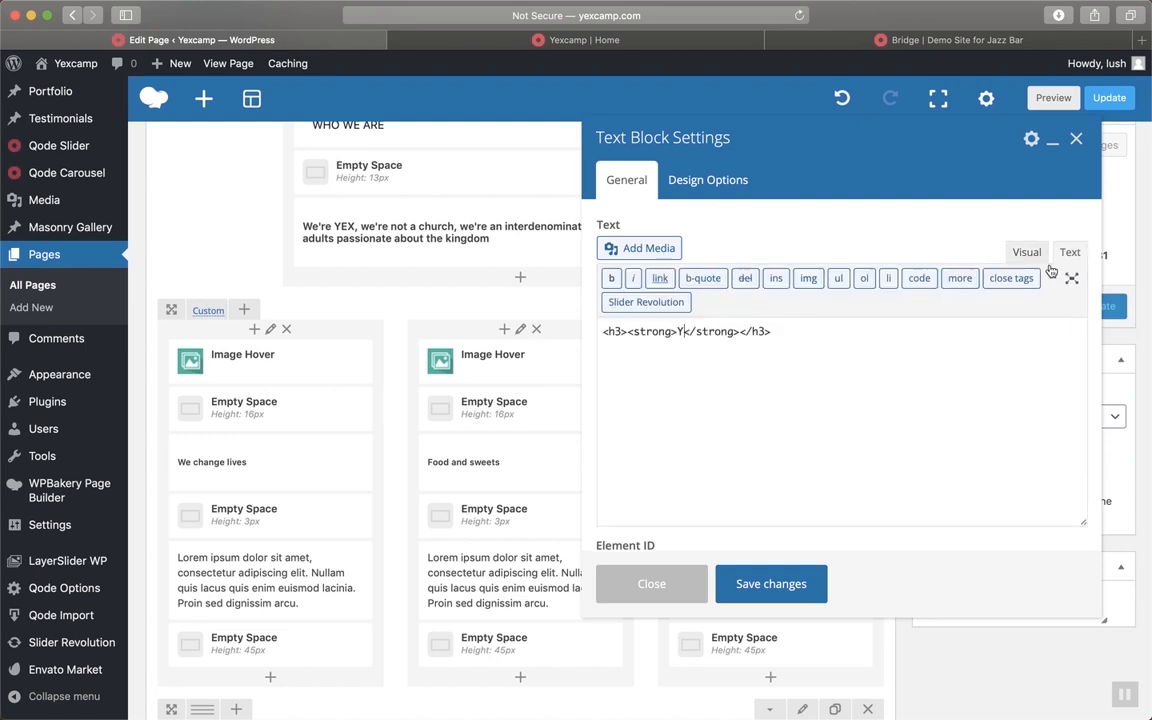
left_click(794, 587)
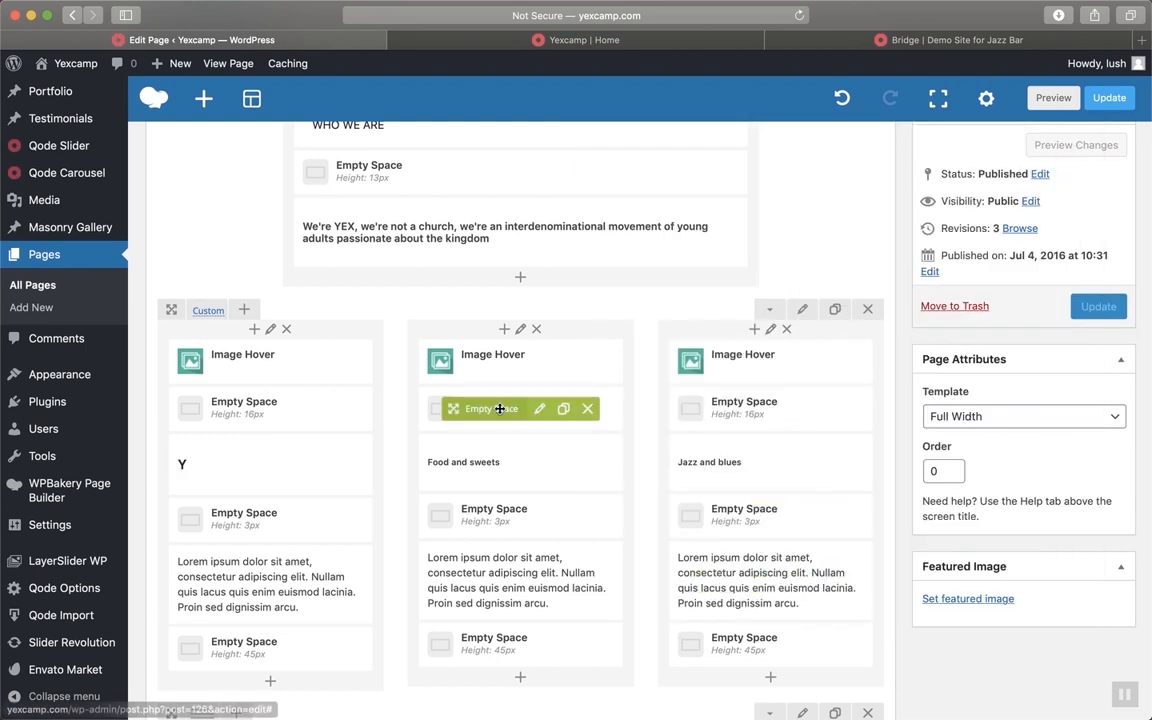
Replace the Food and sweets heading with a bold Heading 3 'E' and save
left_click(487, 466)
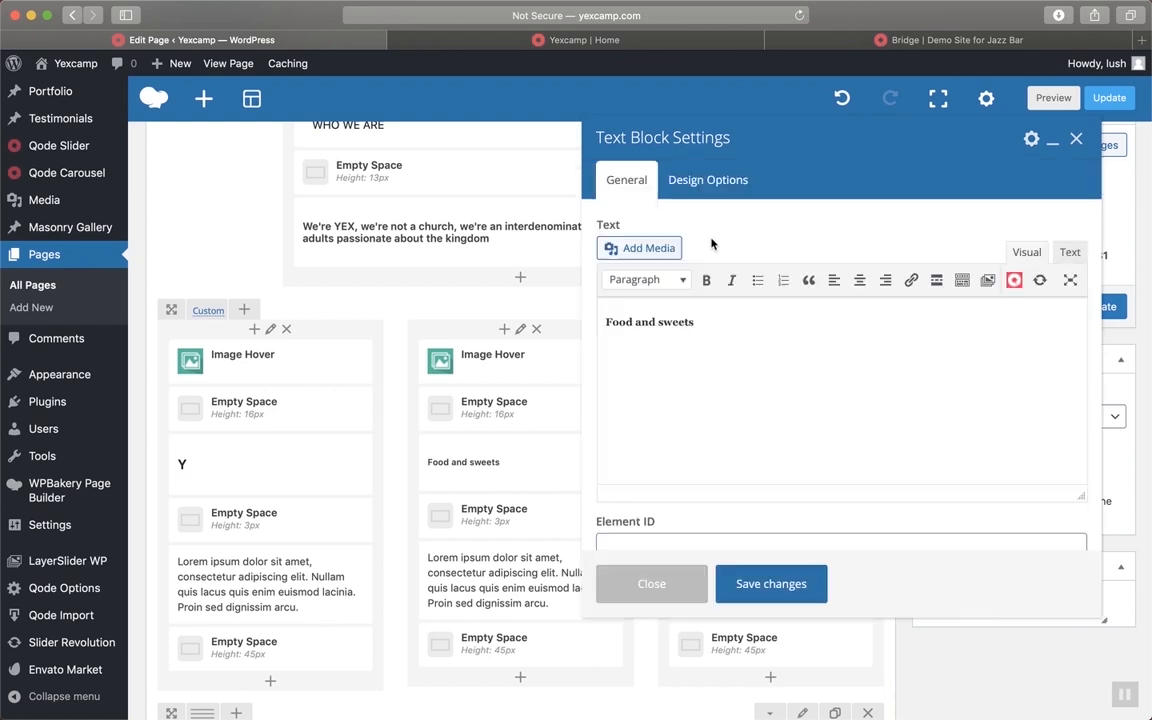
key("super+a")
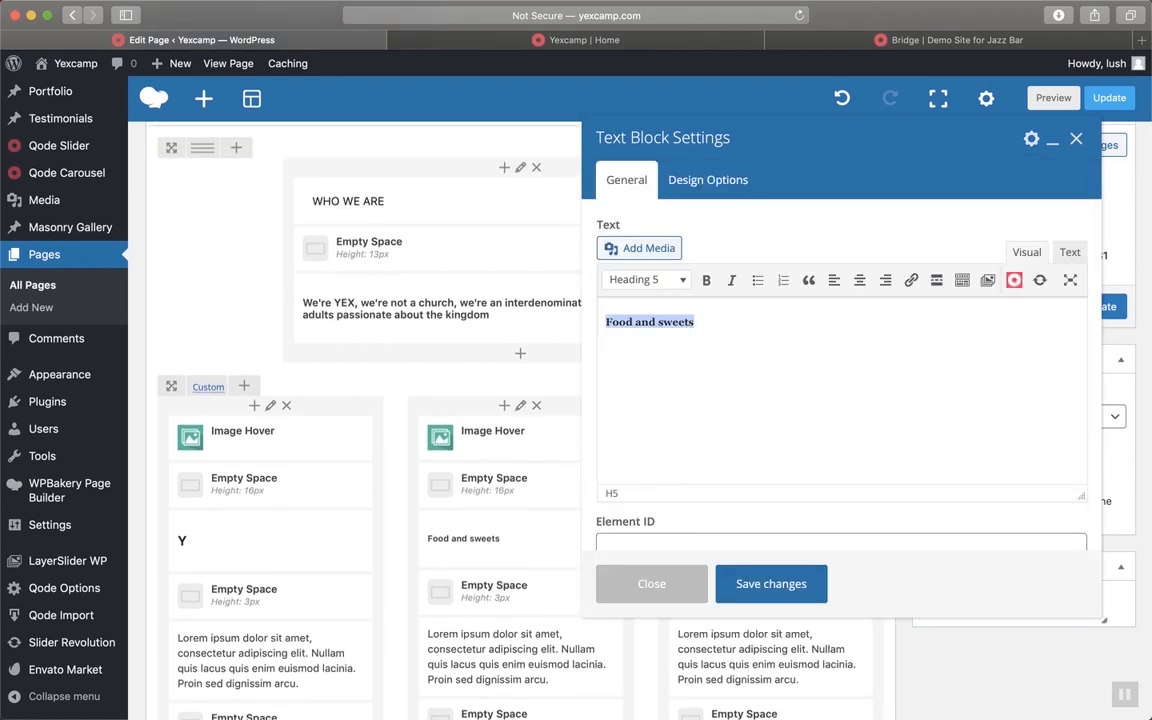
type("e")
left_click(641, 279)
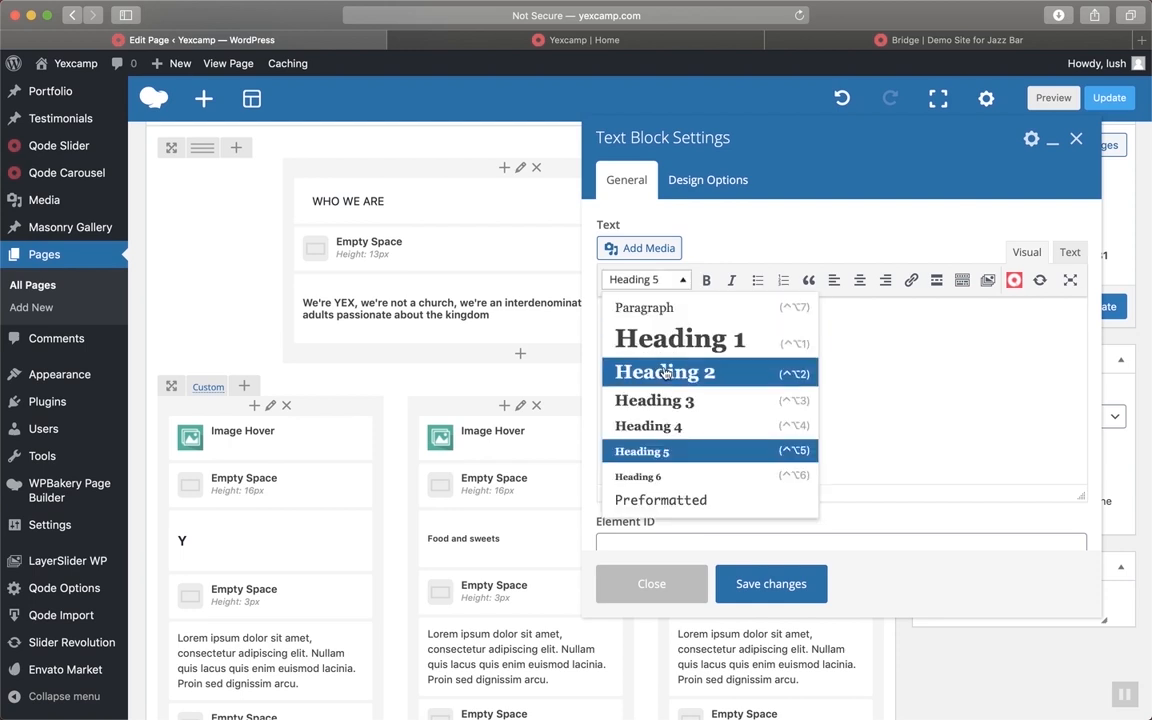
left_click(666, 400)
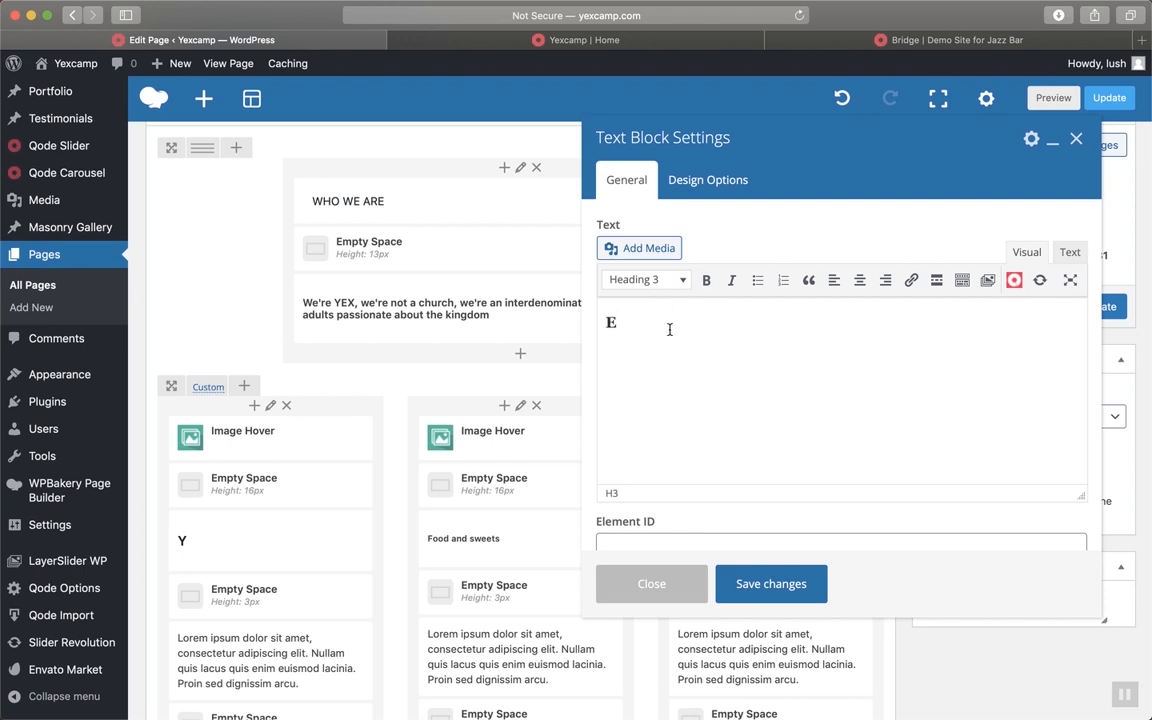
left_click(706, 286)
left_click_drag(620, 329, 599, 325)
left_click(706, 280)
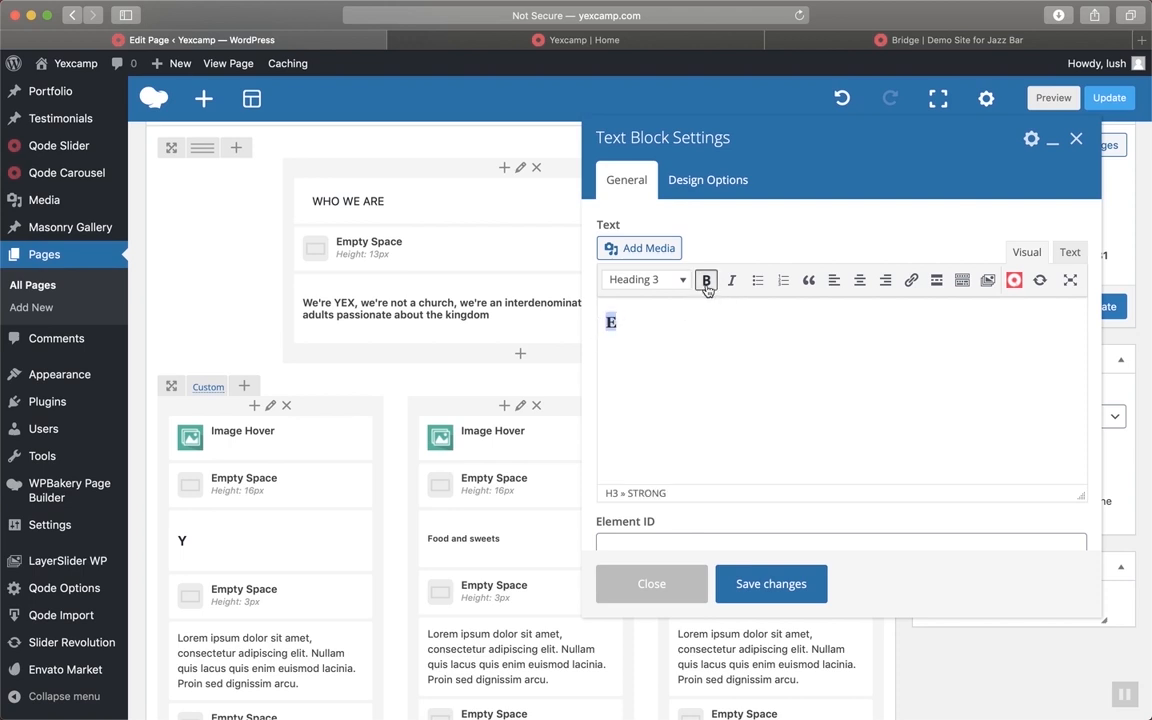
left_click(766, 584)
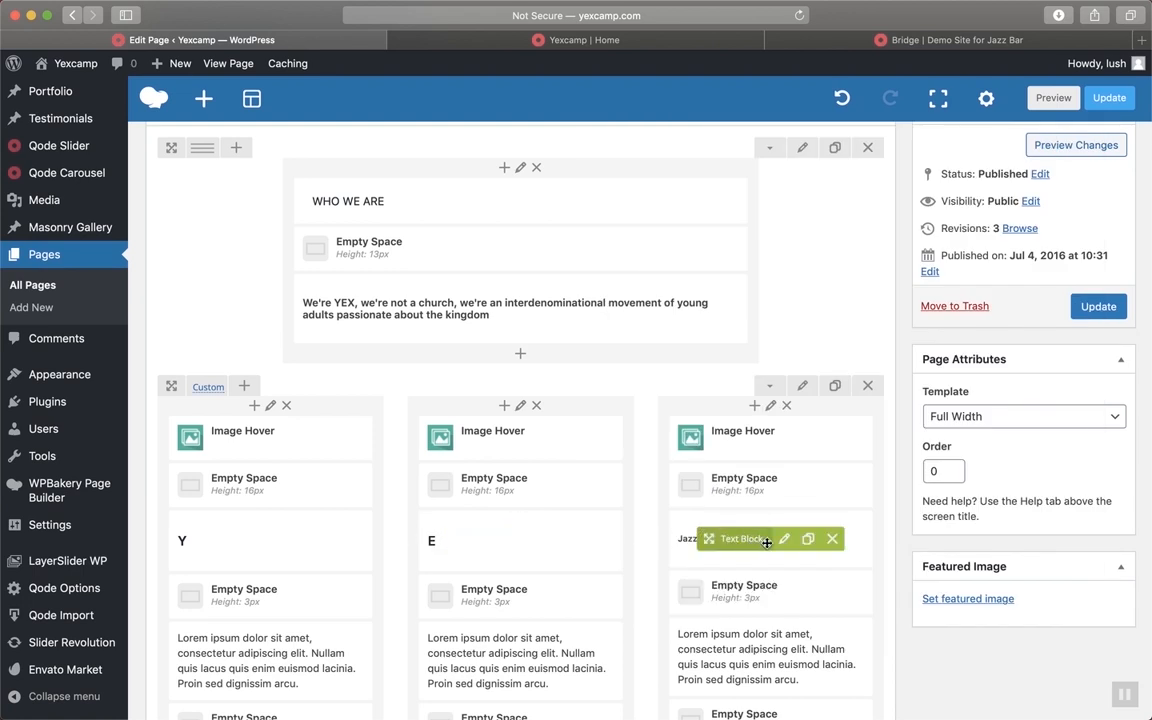
Replace the Jazz and blues heading with a Heading 3 'X' and save
left_click(785, 540)
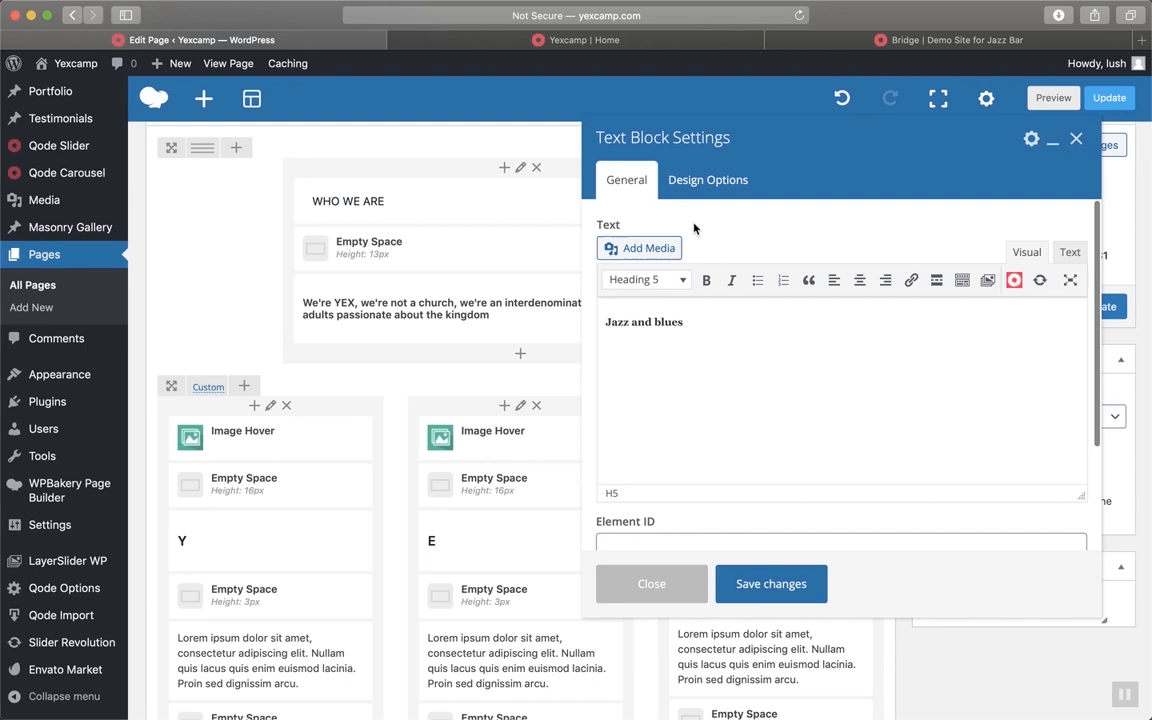
left_click(645, 280)
left_click(655, 400)
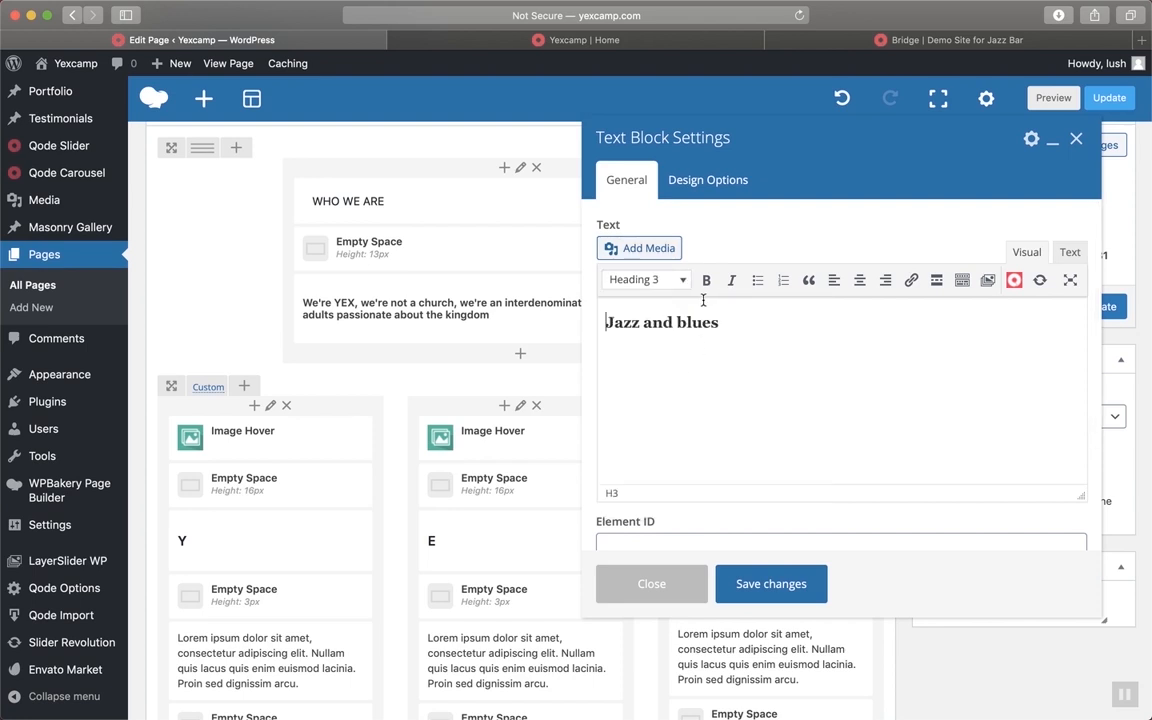
left_click(728, 327)
key("super+a")
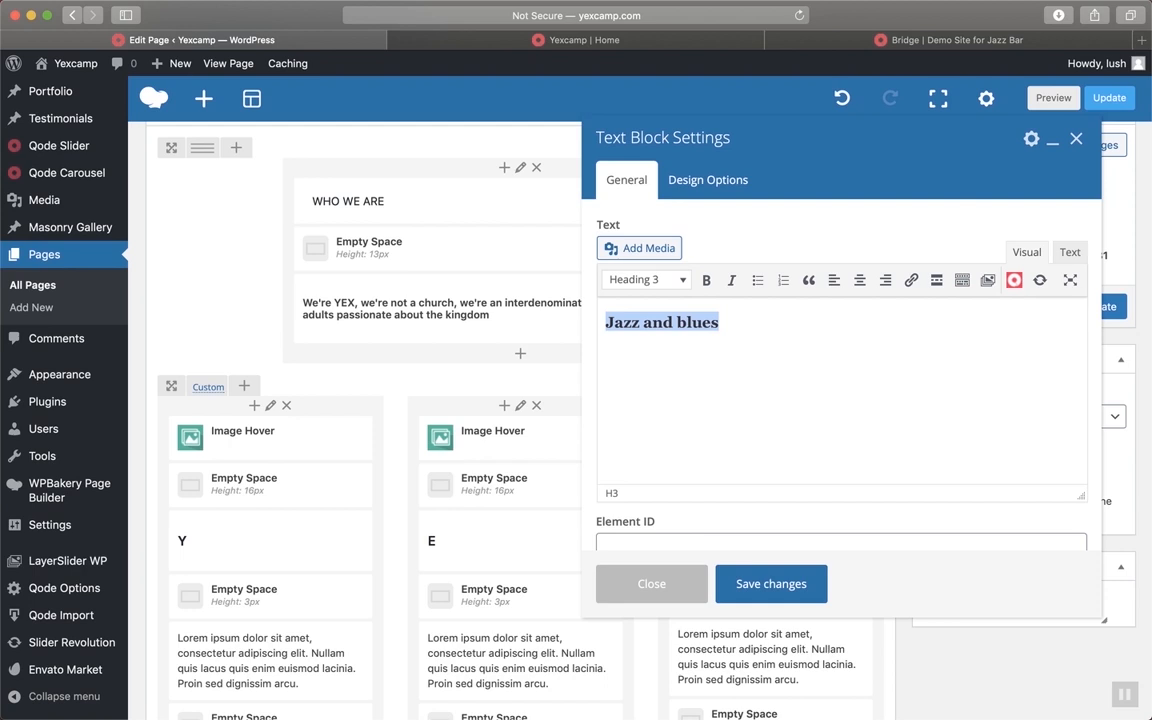
type("X")
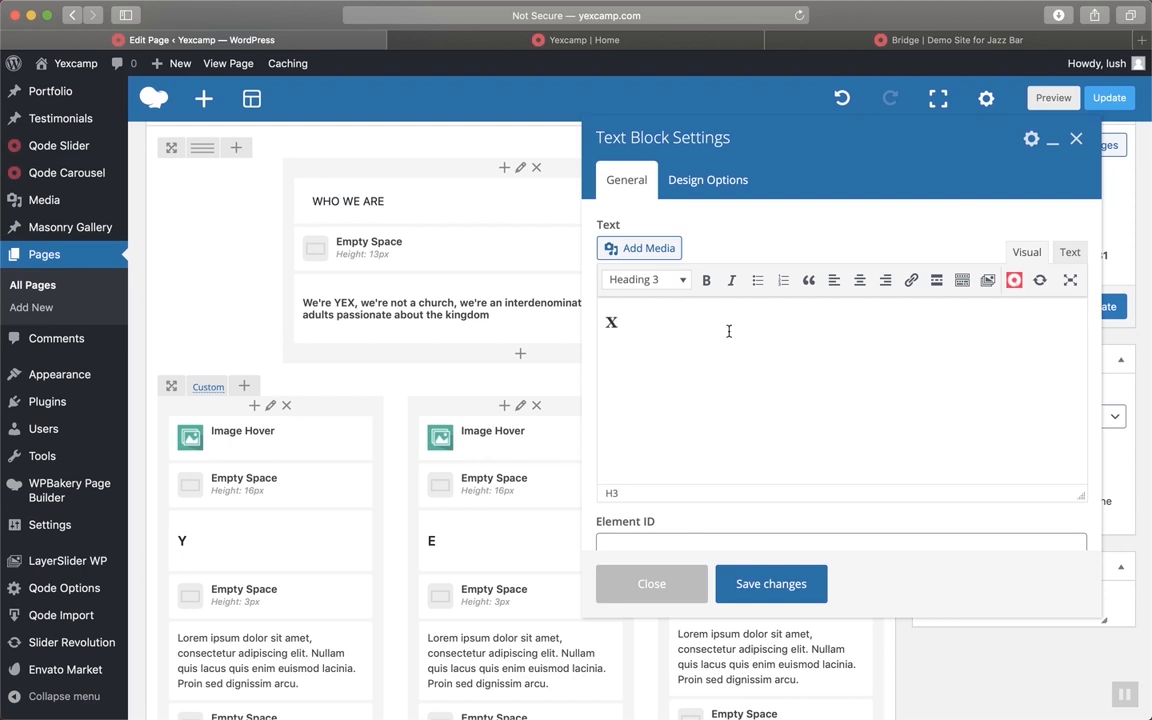
left_click(771, 584)
scroll(668, 556, "down", 2)
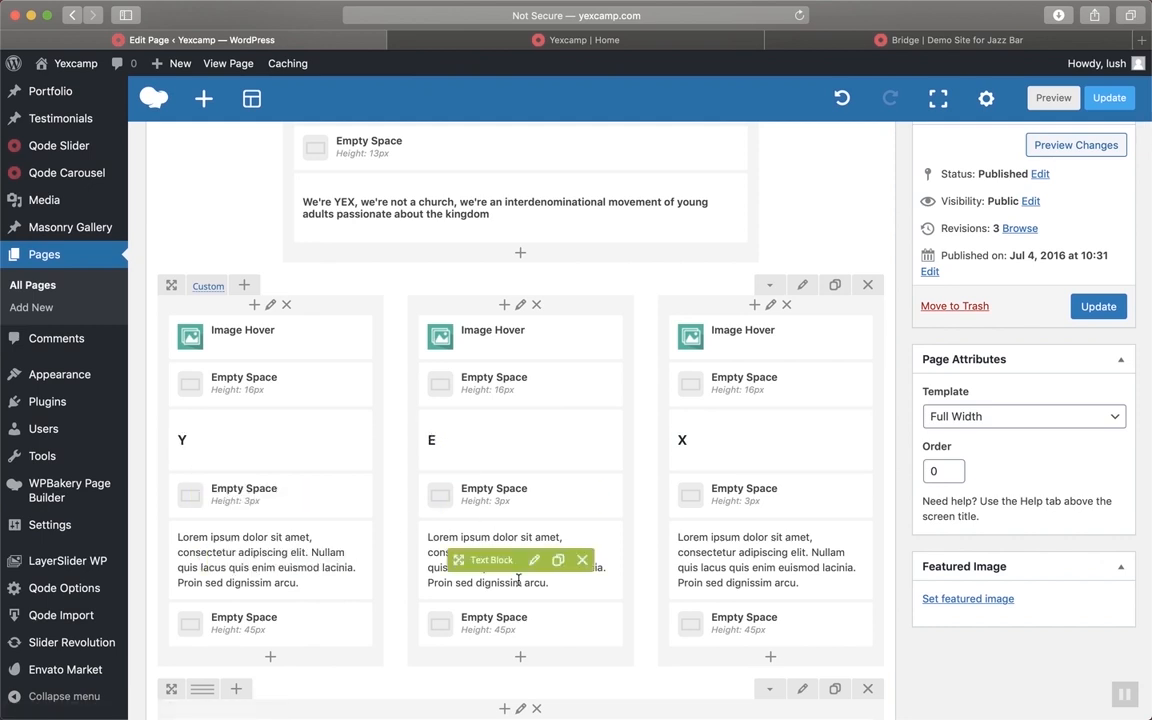
Update the Home page from the Publish box to save the Y, E, X headings
scroll(727, 545, "down", 4)
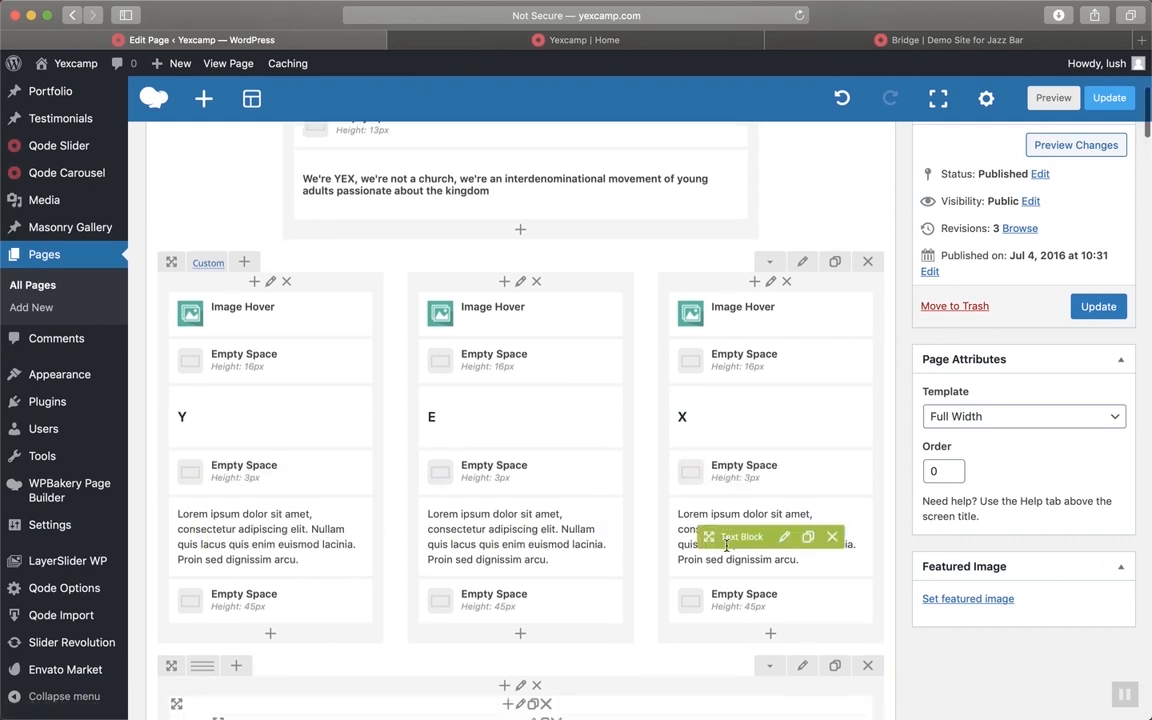
scroll(727, 545, "up", 6)
scroll(727, 545, "up", 6)
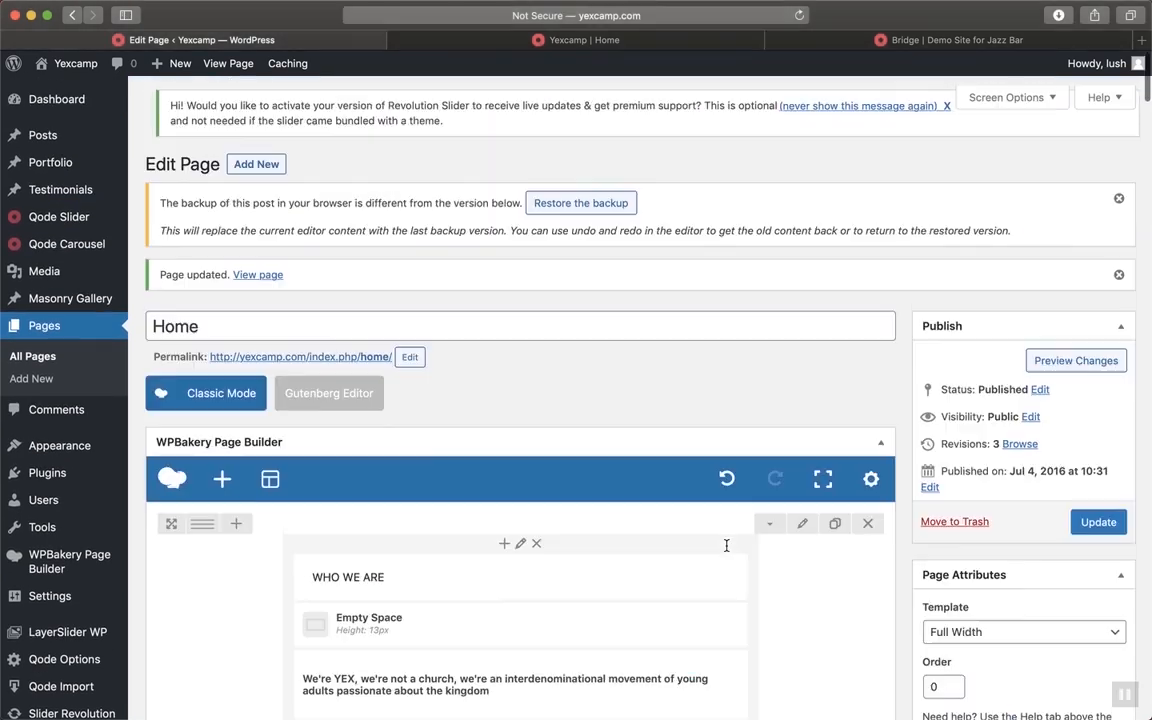
scroll(796, 613, "down", 1)
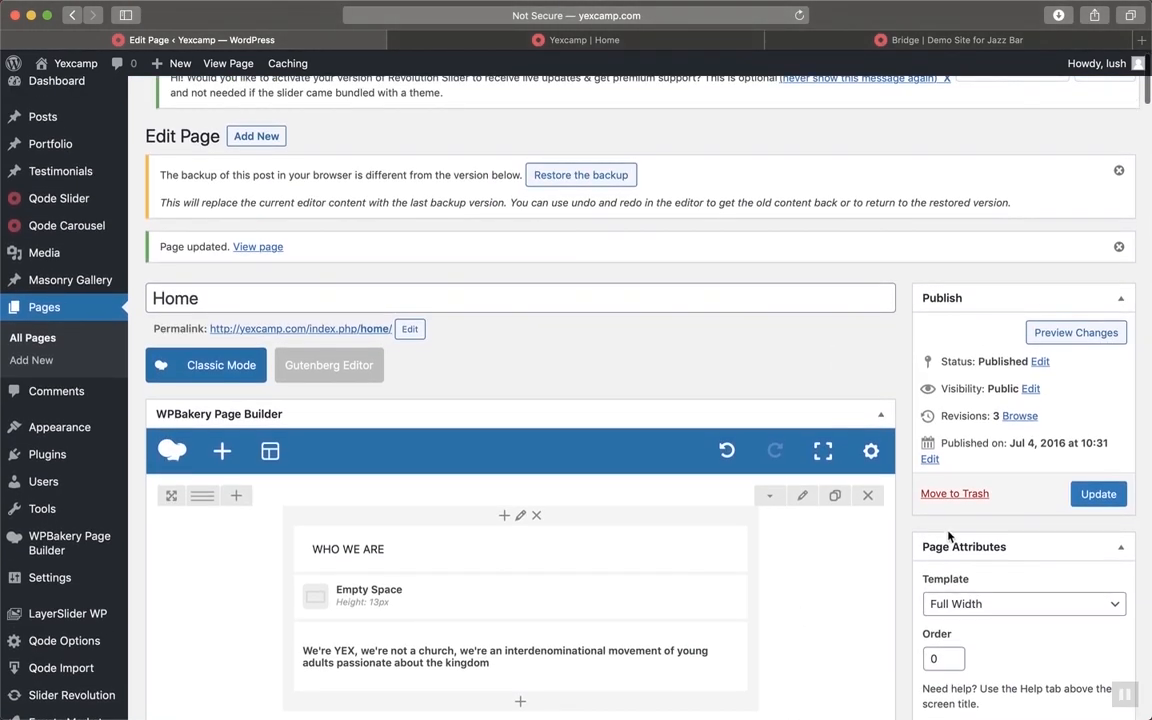
left_click(1095, 493)
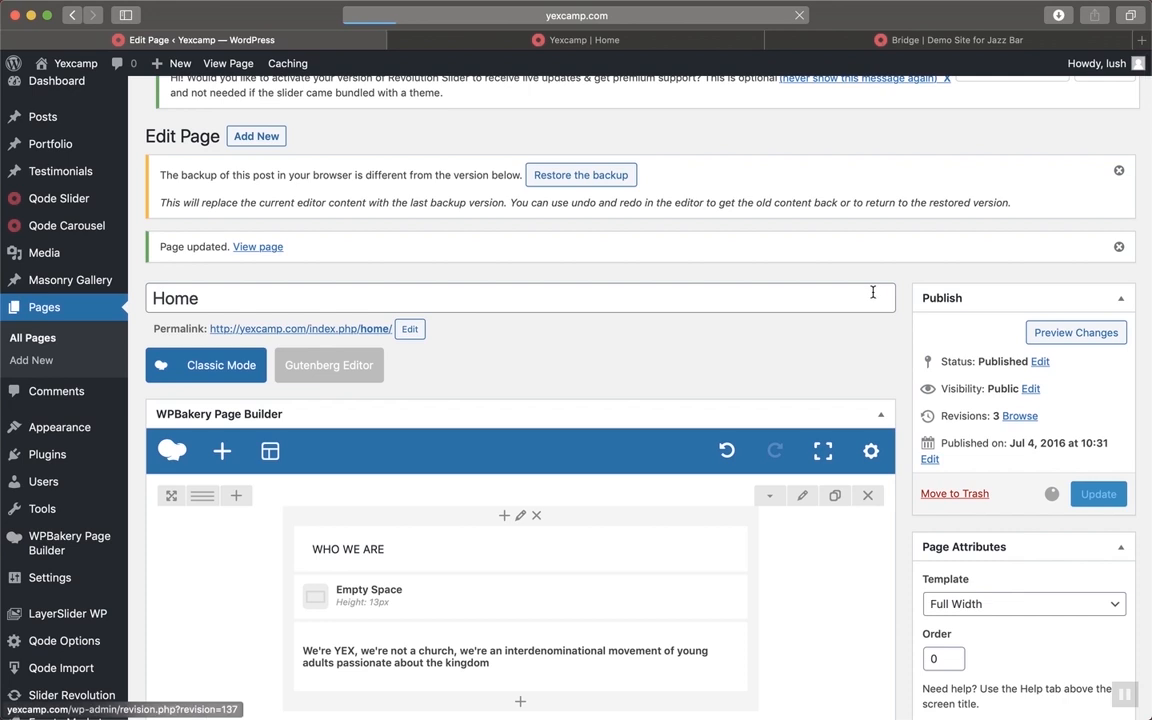
left_click(664, 41)
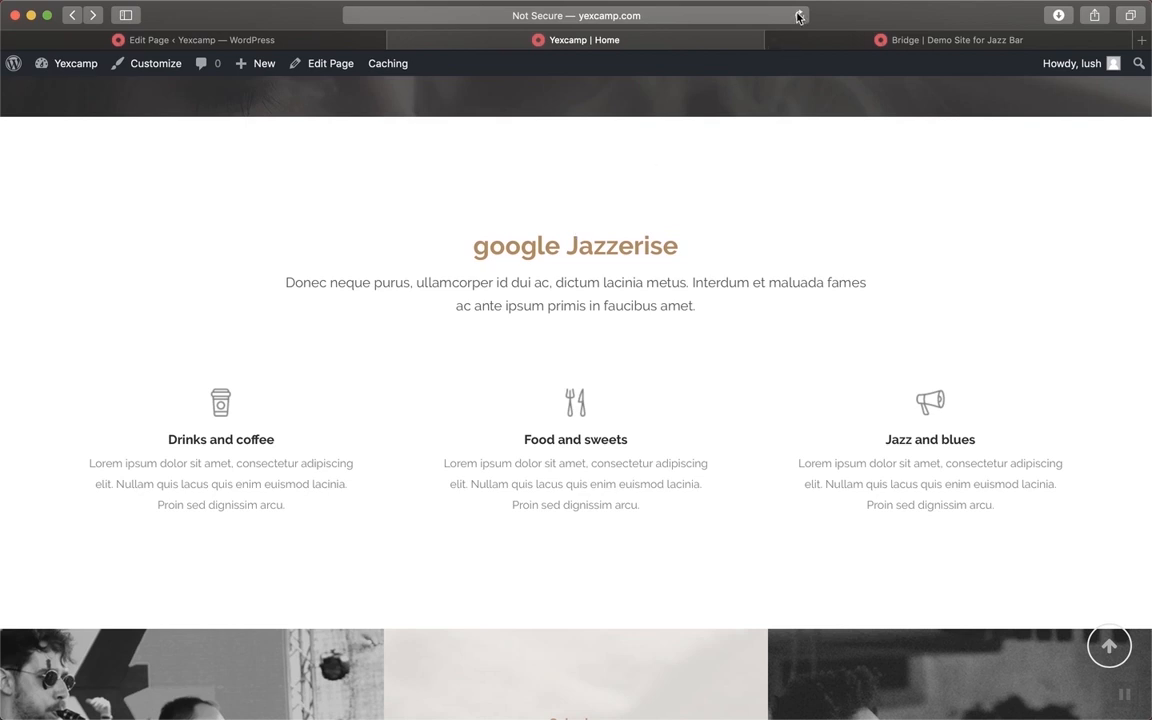
left_click(799, 16)
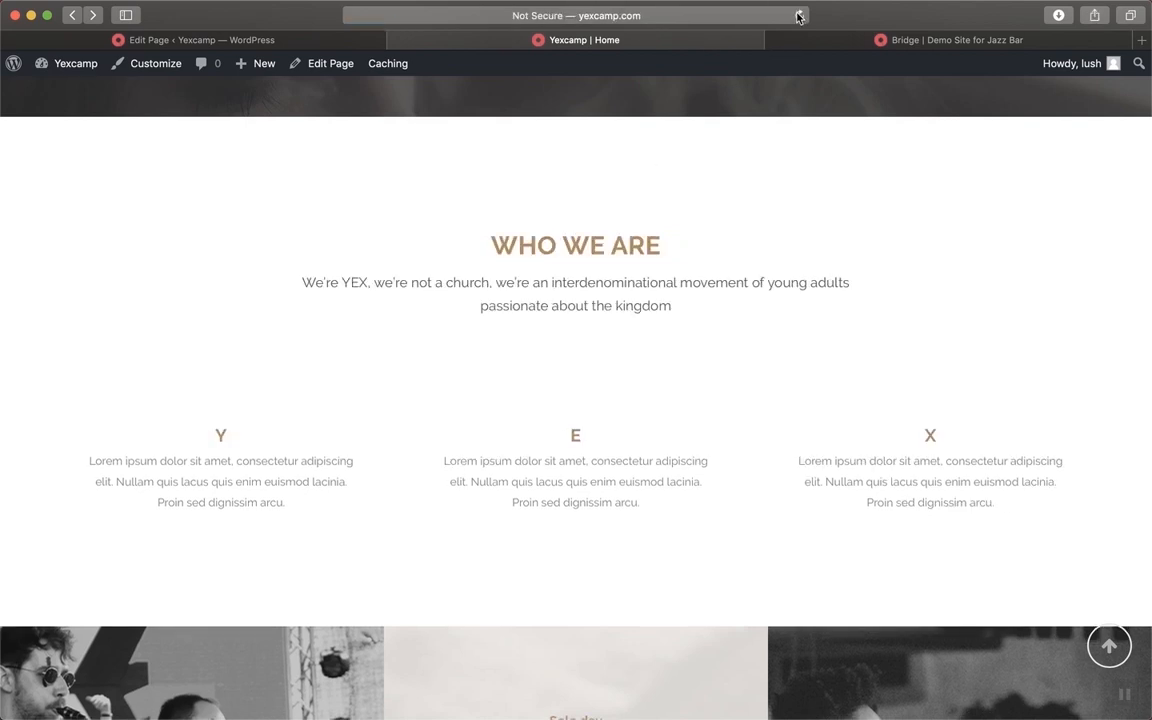
scroll(806, 348, "up", 3)
scroll(806, 348, "down", 4)
scroll(806, 348, "up", 3)
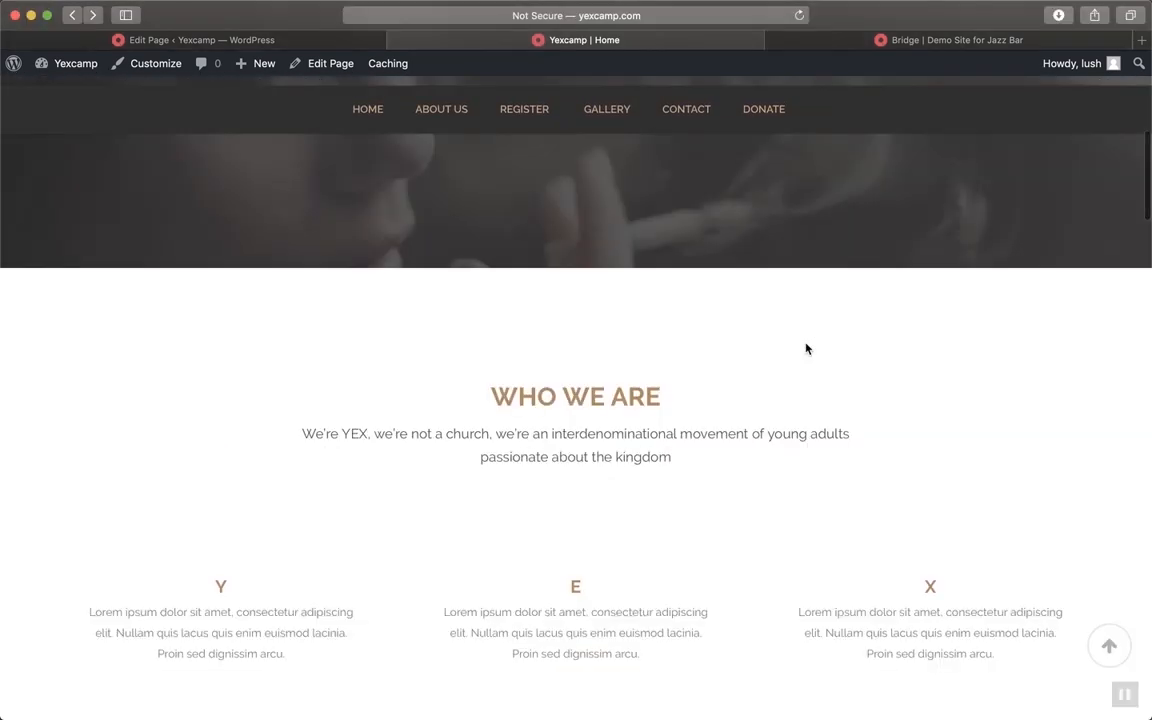
scroll(806, 347, "down", 1)
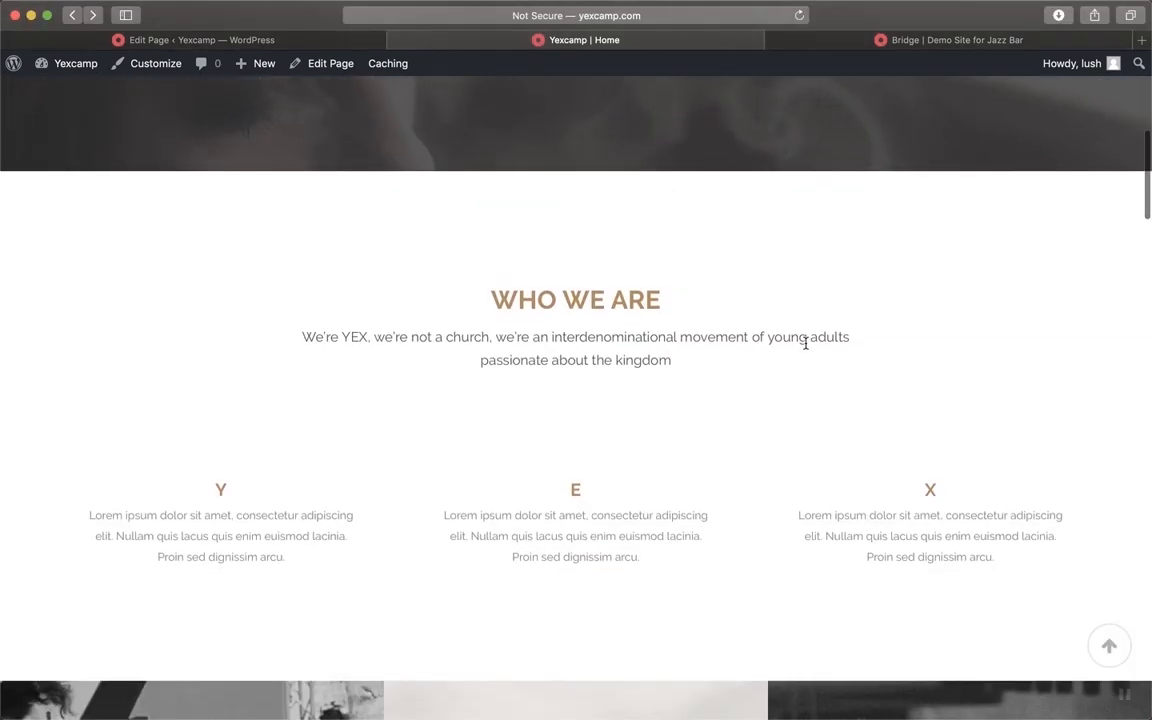
scroll(806, 348, "up", 1)
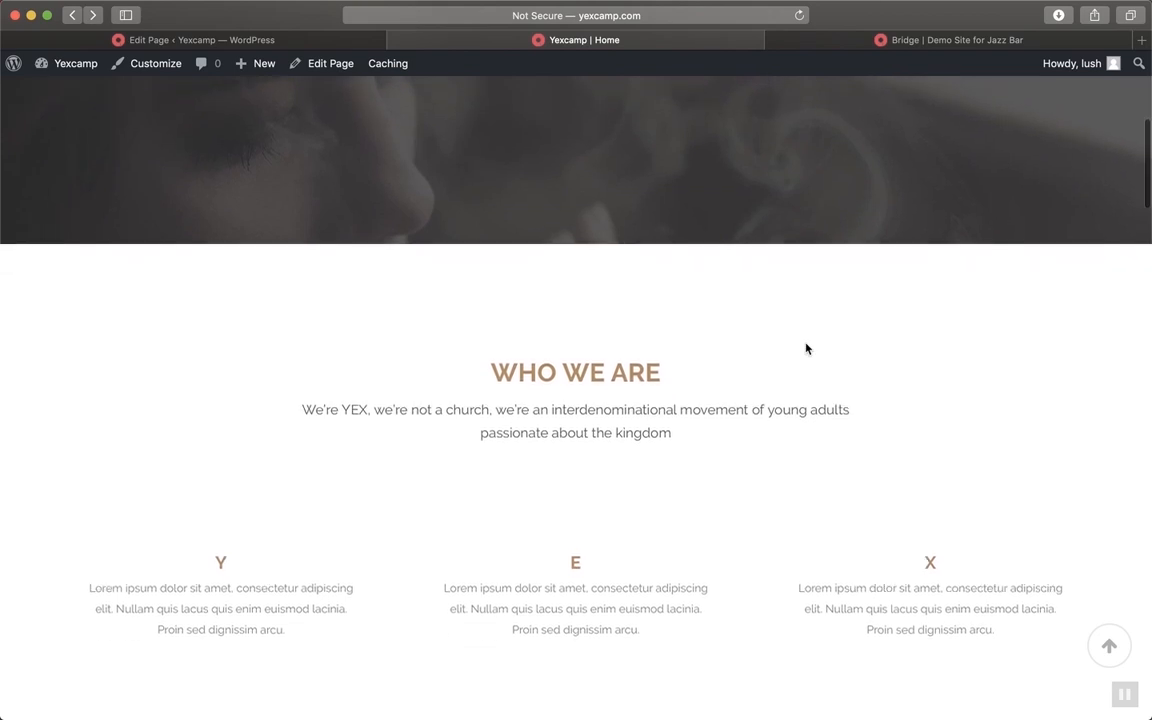
scroll(807, 348, "down", 1)
scroll(807, 348, "up", 1)
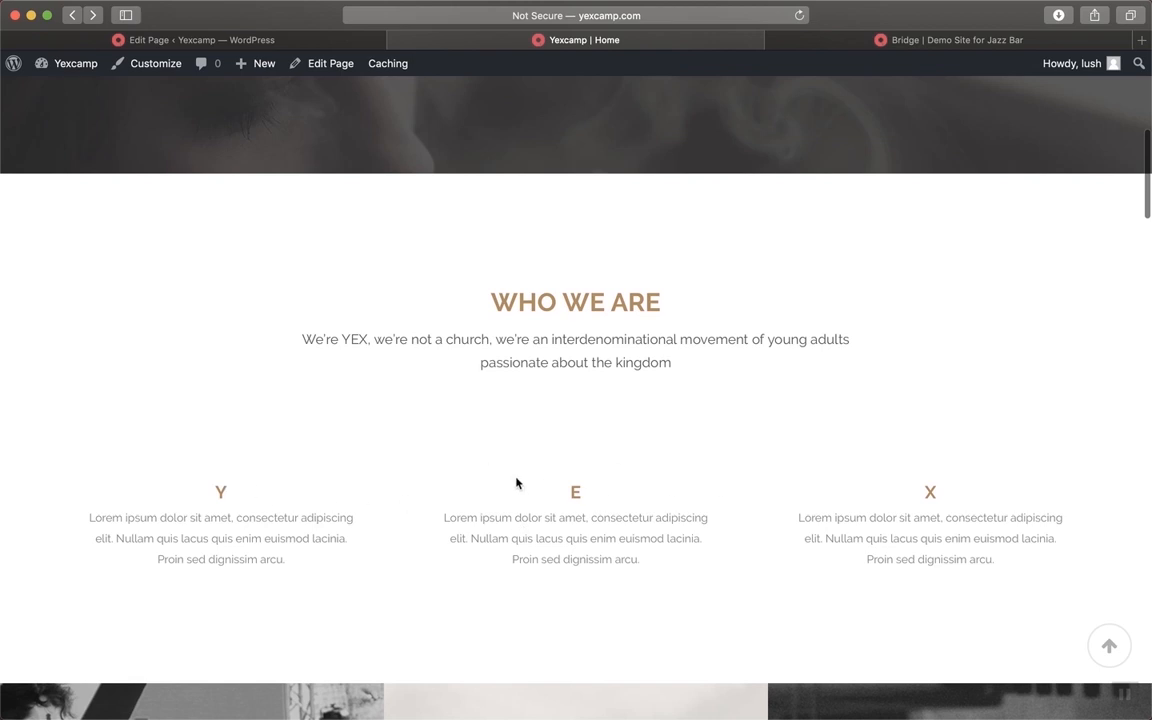
scroll(908, 487, "up", 1)
scroll(908, 487, "down", 1)
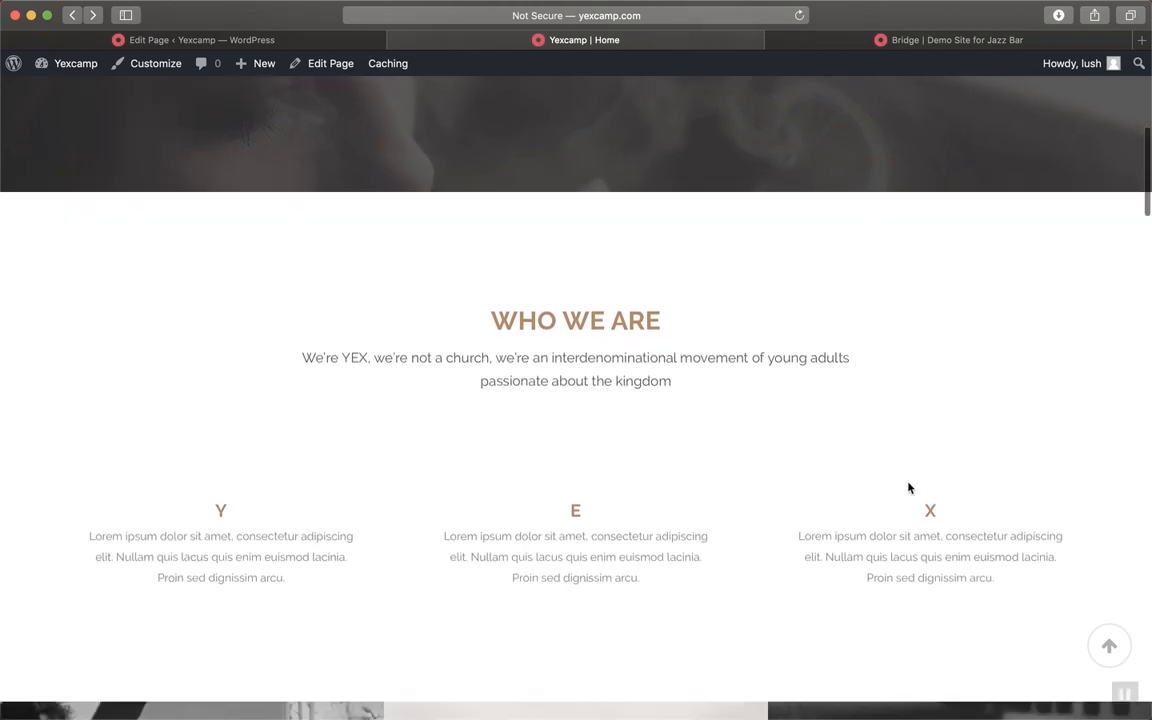
scroll(684, 409, "up", 1)
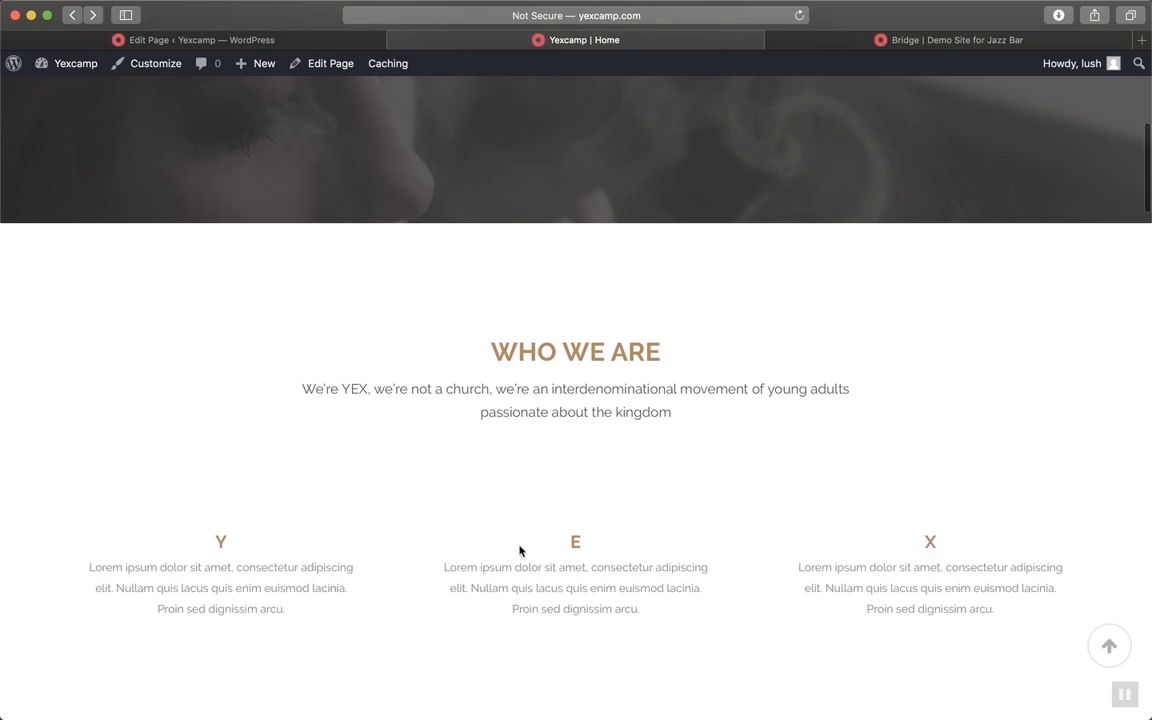
Change the Y text block's format from Heading 3 to Heading 2 and save
left_click(300, 41)
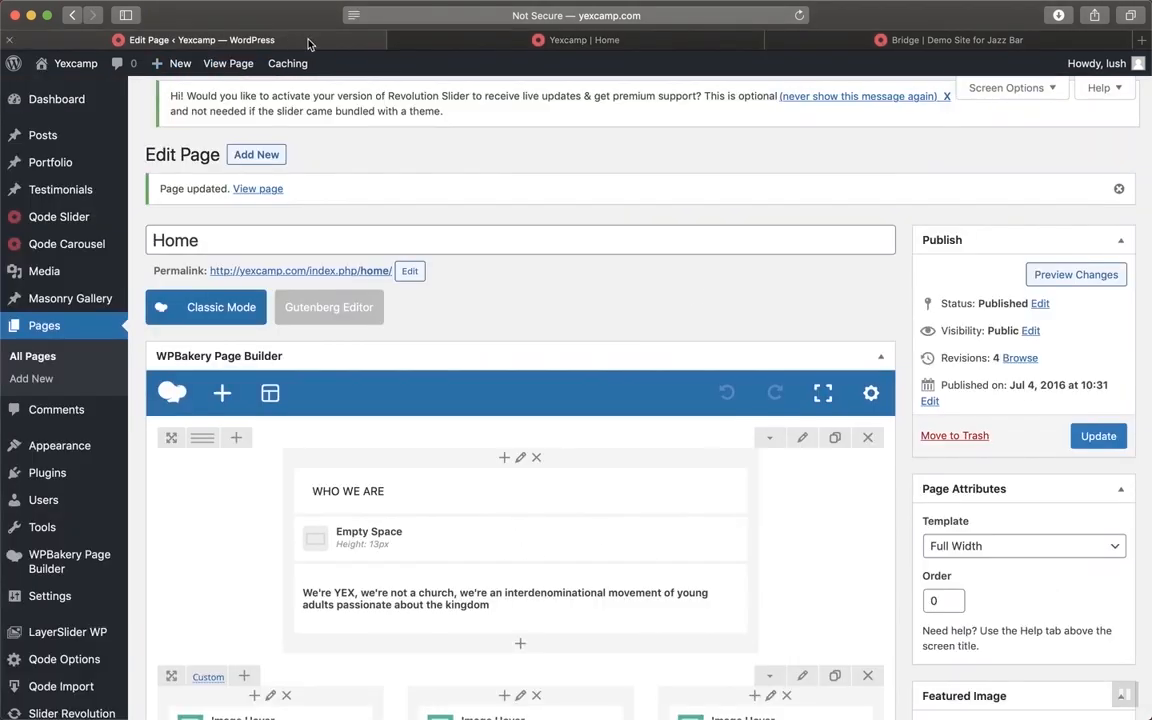
scroll(584, 418, "down", 8)
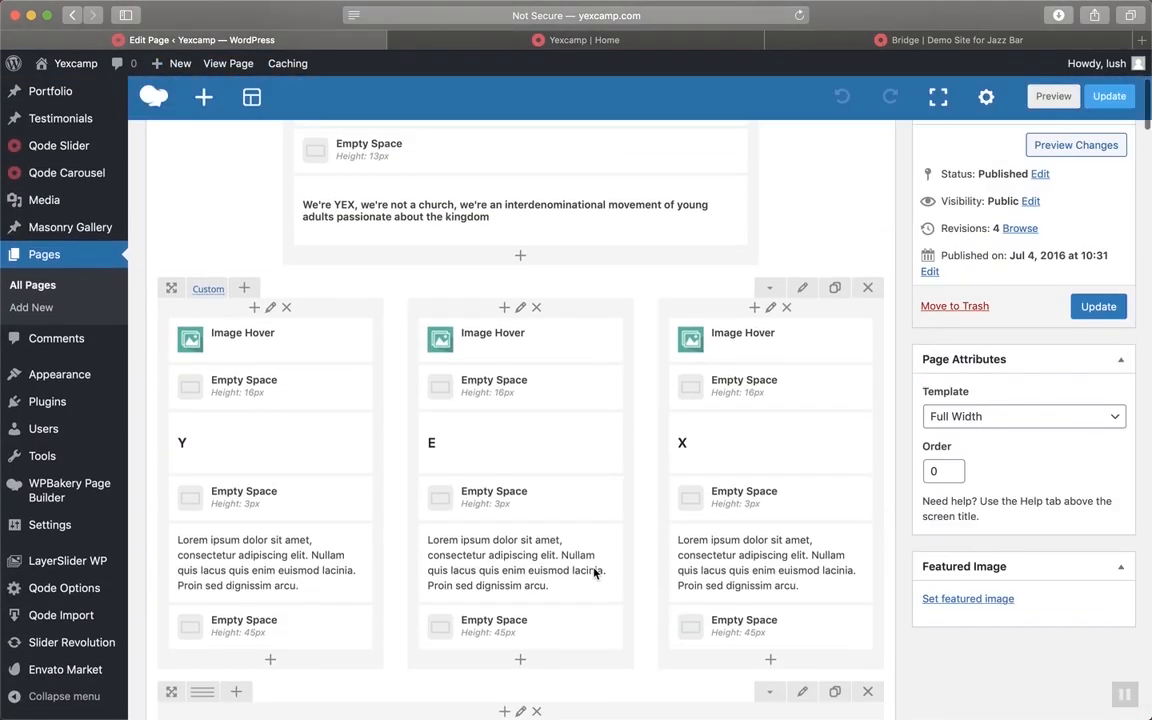
left_click(285, 443)
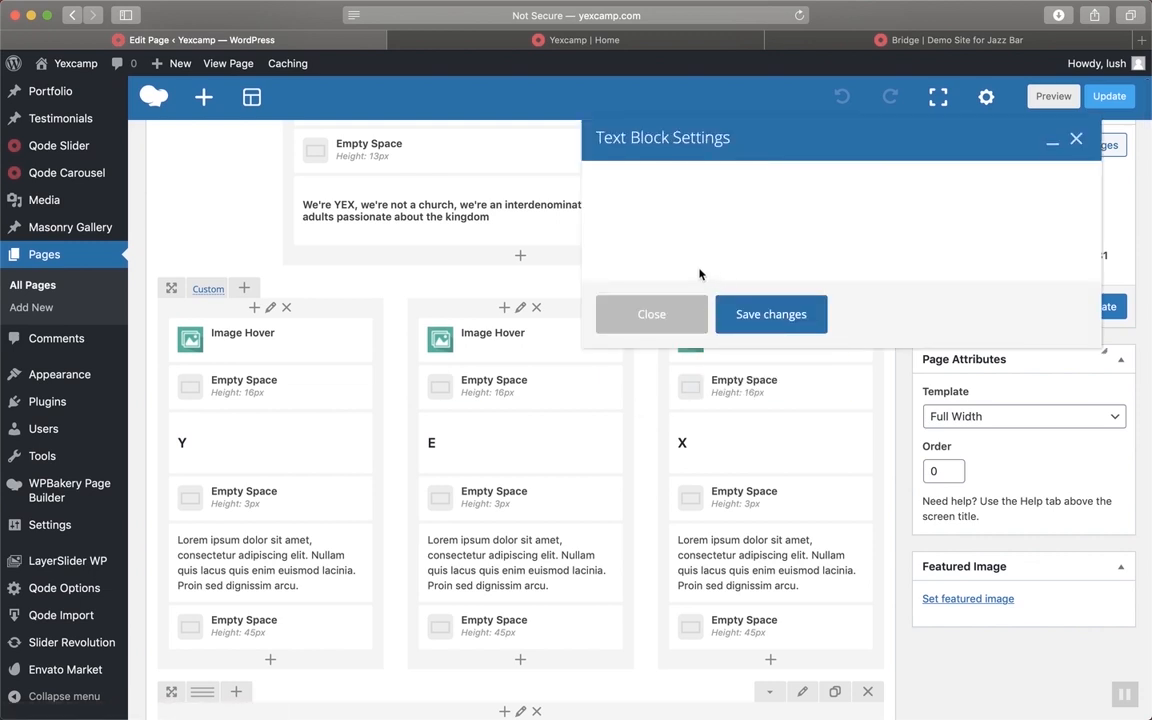
left_click_drag(653, 319, 611, 320)
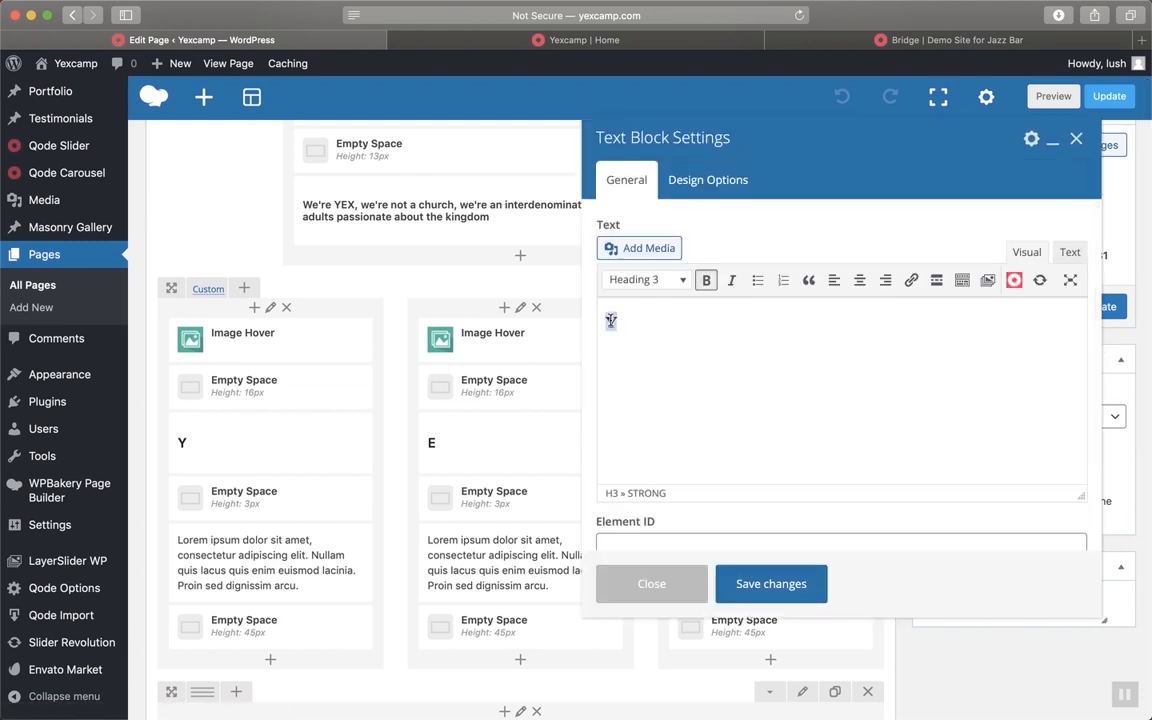
left_click(653, 282)
left_click(678, 375)
scroll(902, 378, "up", 2)
scroll(902, 378, "down", 10)
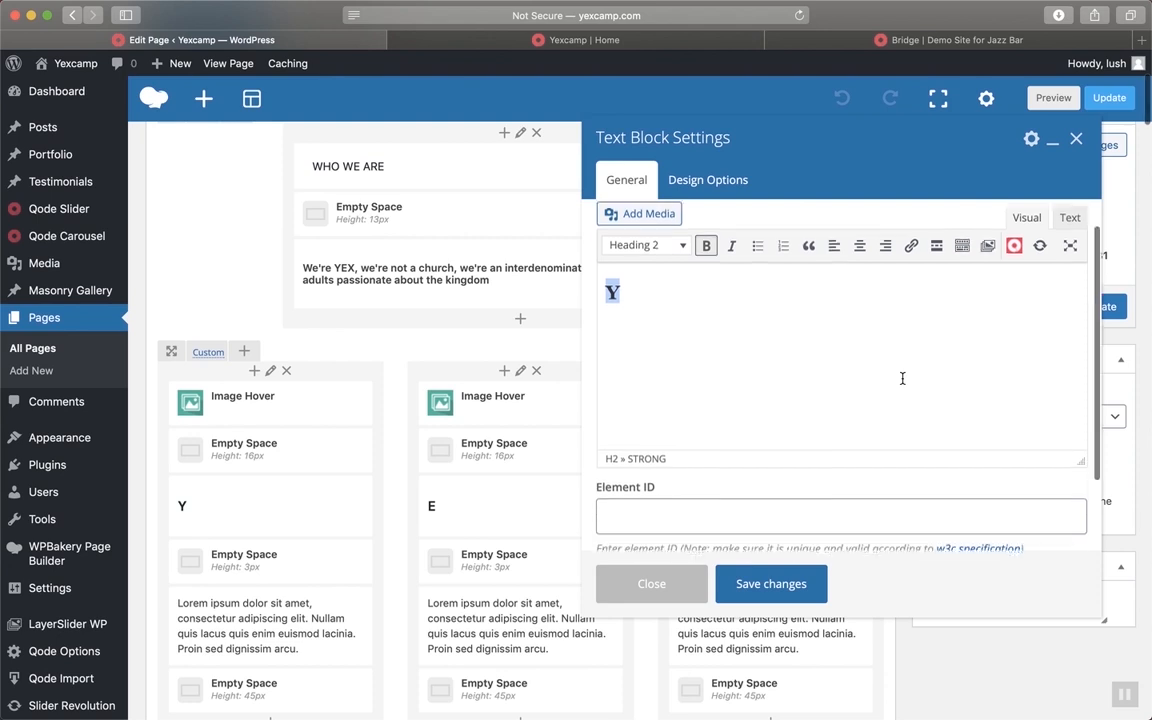
left_click(902, 378)
scroll(859, 498, "down", 2)
scroll(859, 498, "up", 2)
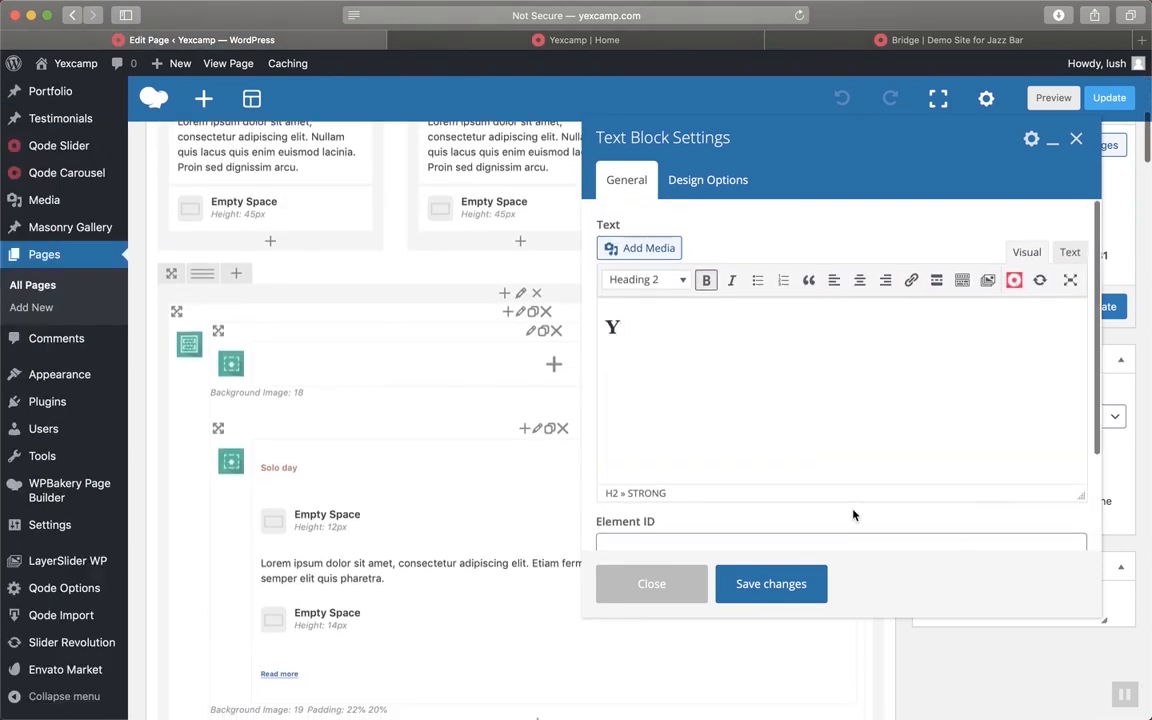
left_click(800, 585)
scroll(595, 437, "up", 5)
scroll(595, 437, "up", 3)
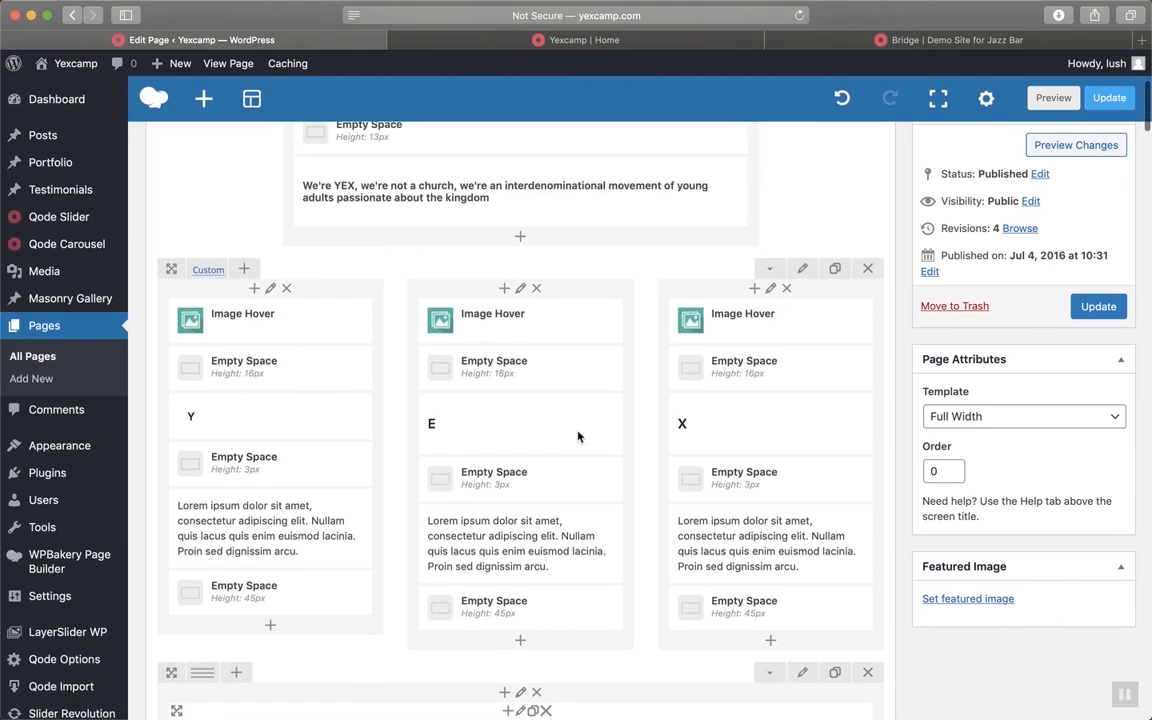
Set the E heading to Heading 2 and save the text block
left_click(537, 425)
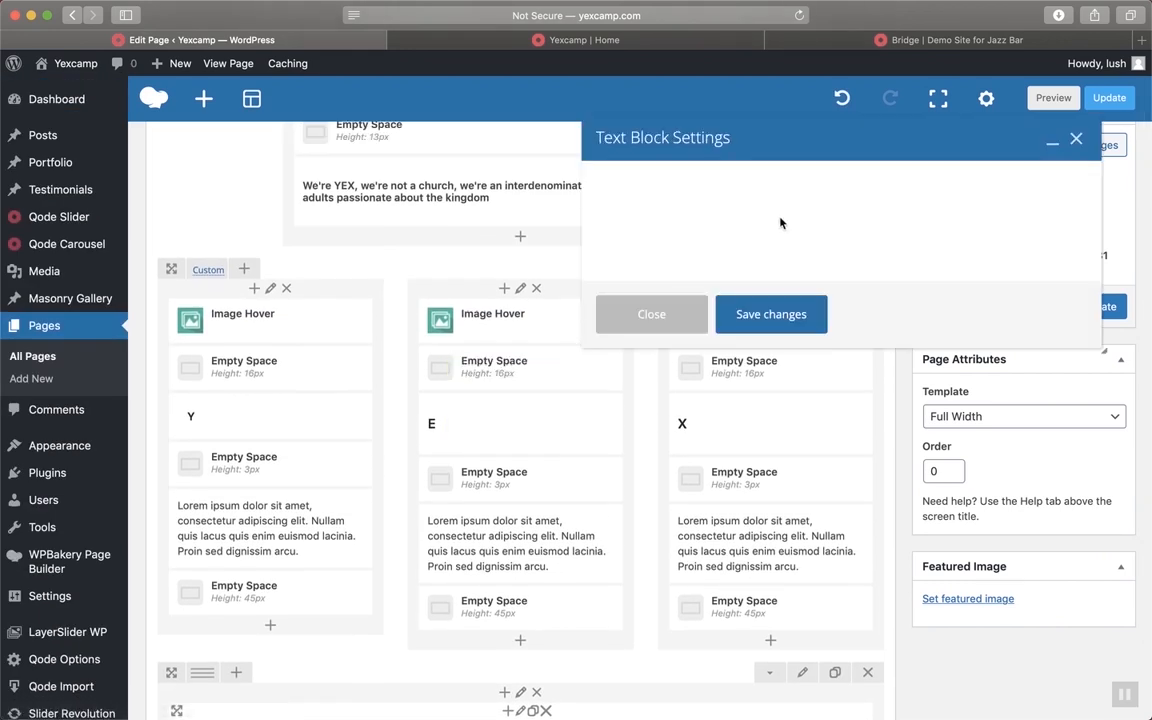
key("super+a")
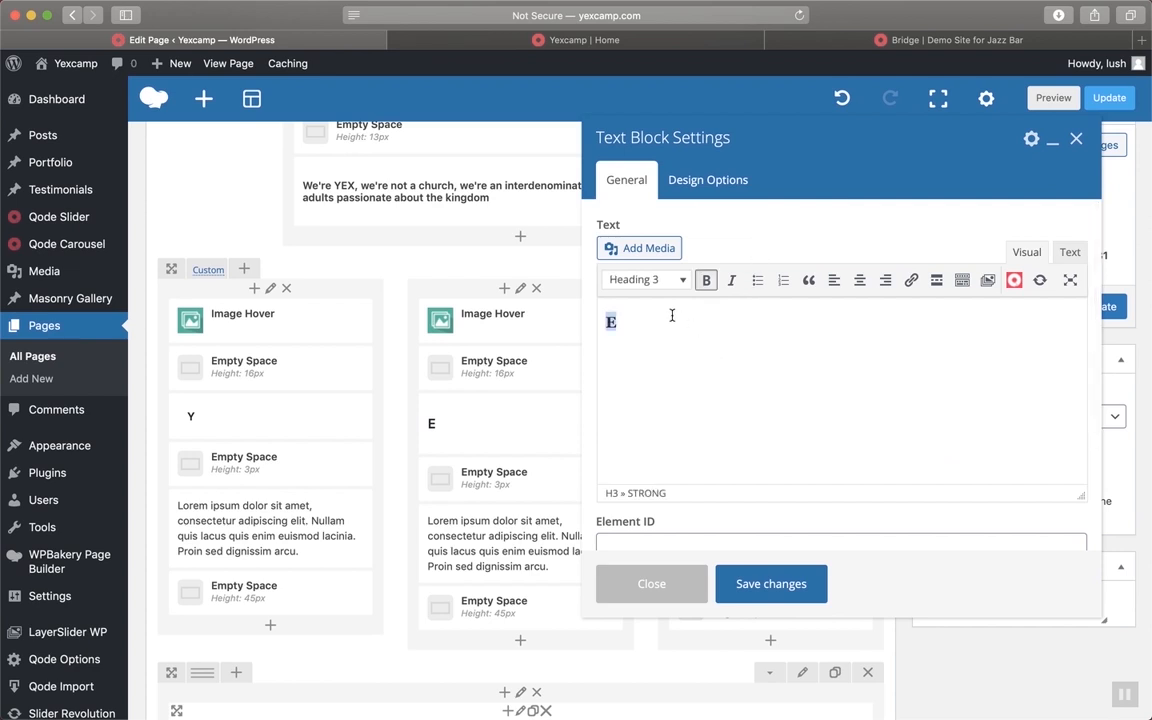
left_click(671, 285)
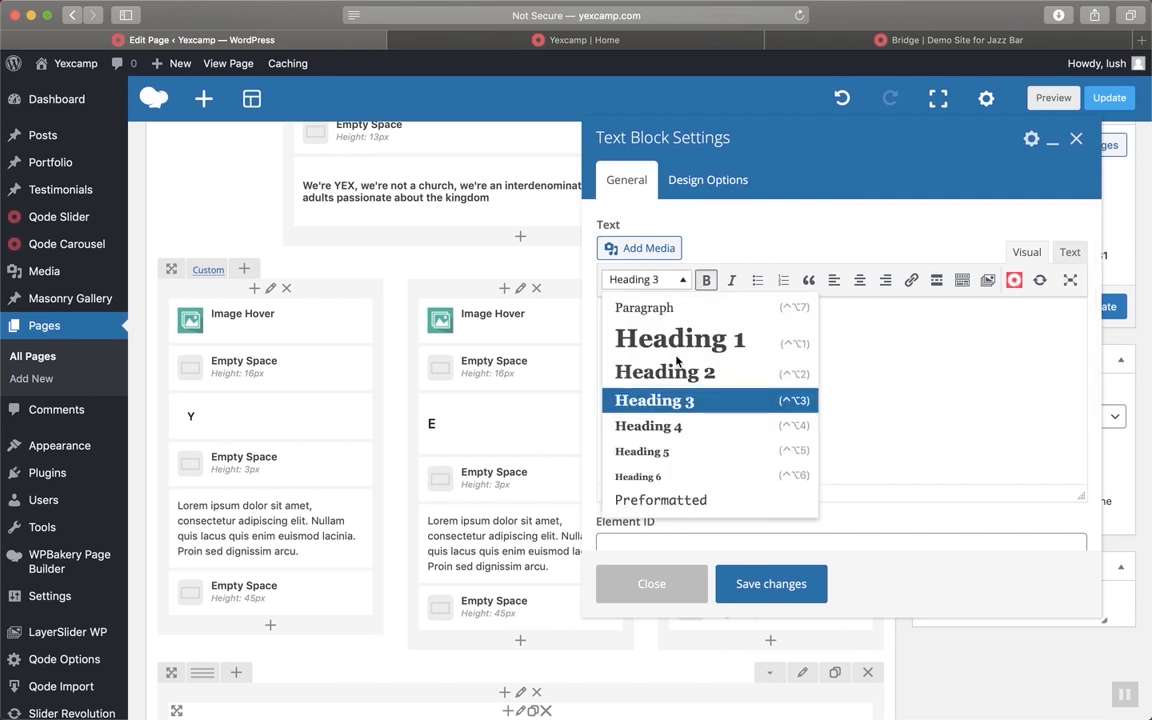
left_click(676, 370)
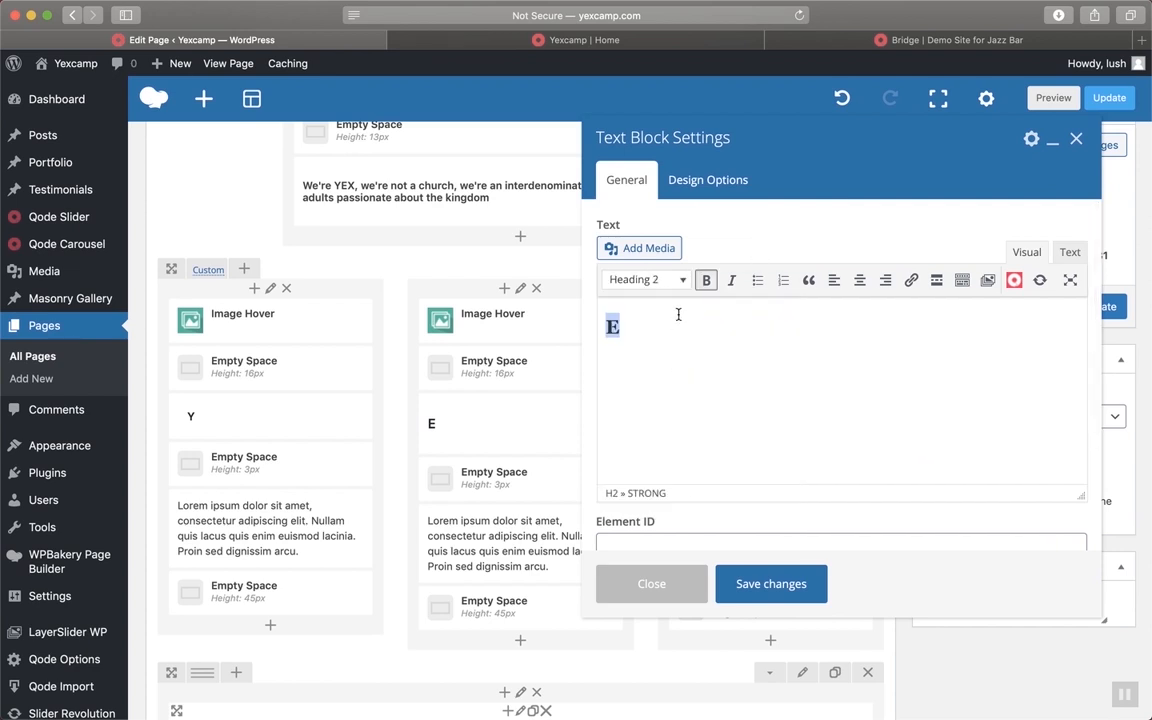
left_click(779, 585)
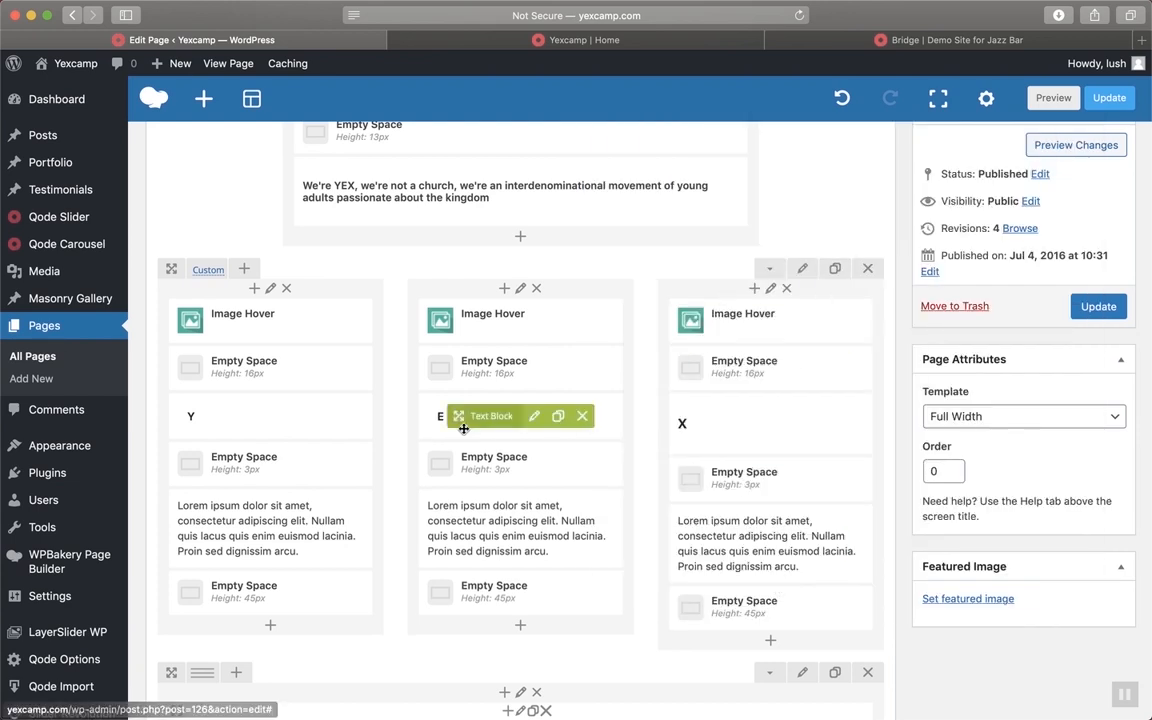
Retype the X heading as a bold Heading 2 'X' and save
left_click(786, 425)
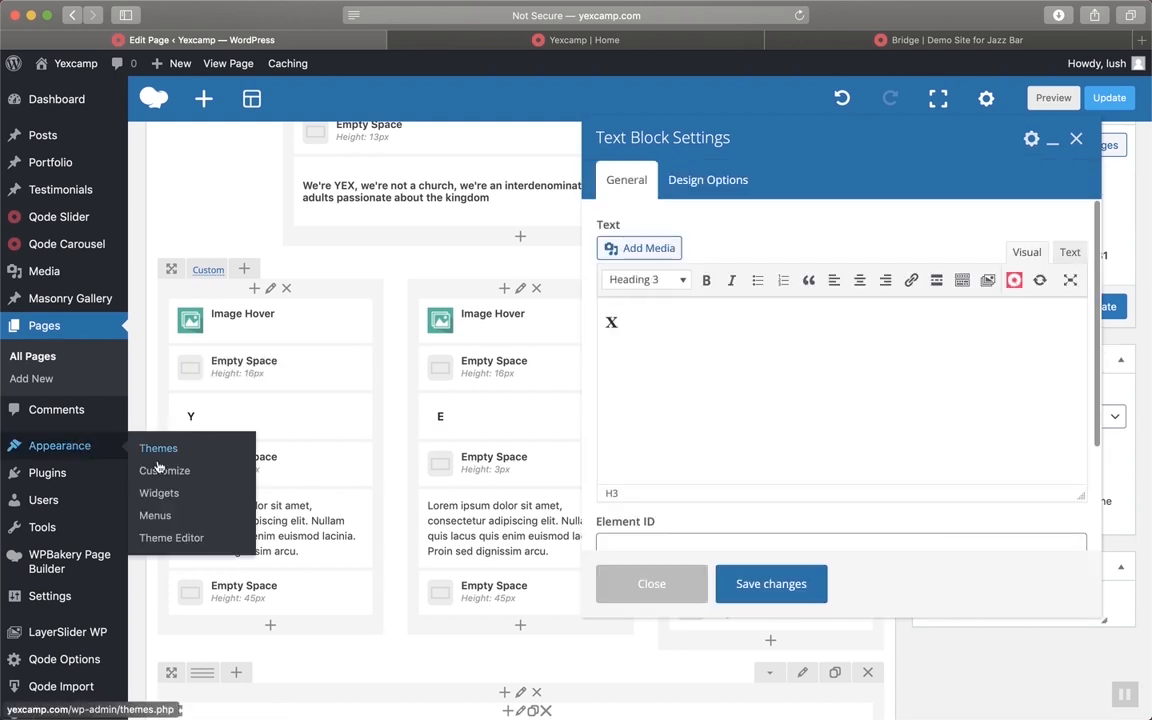
scroll(686, 233, "up", 2)
key("super+a")
key("BackSpace")
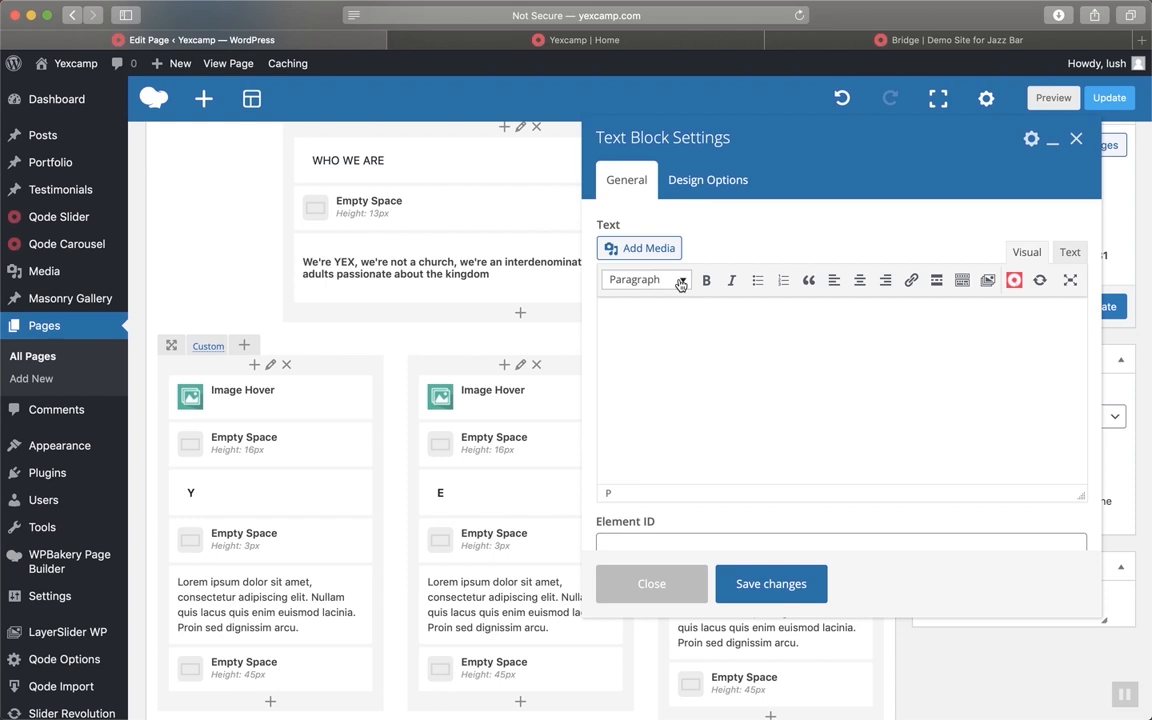
type("4")
left_click(706, 280)
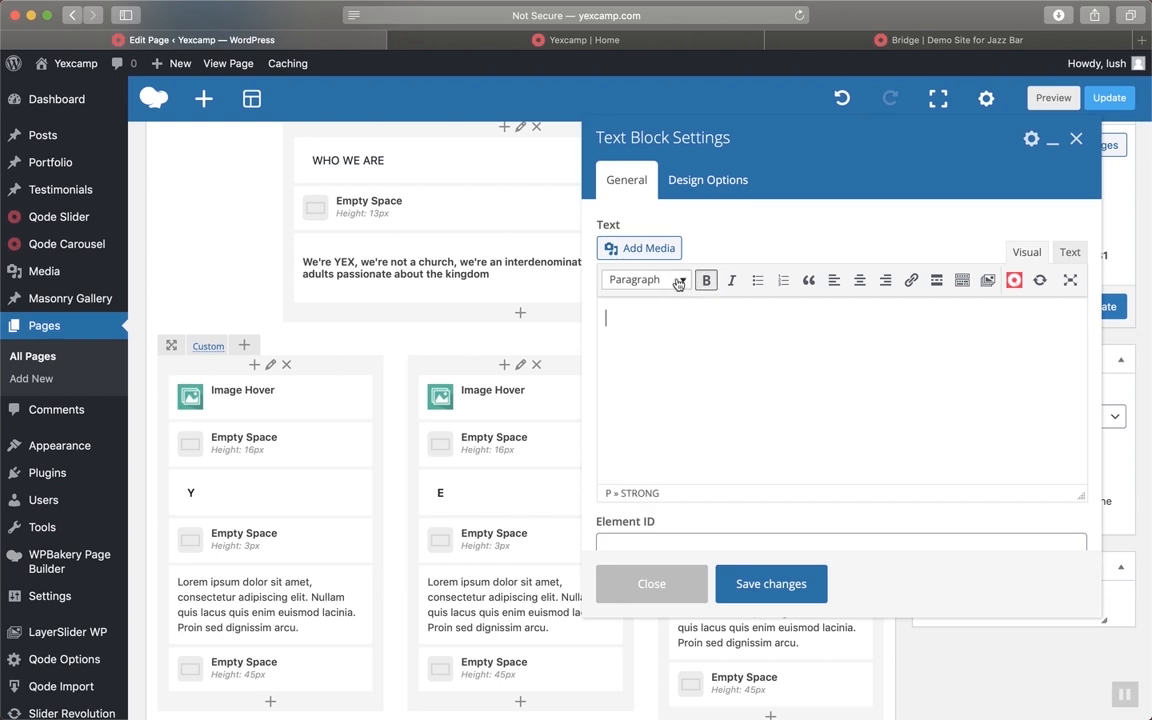
left_click(676, 283)
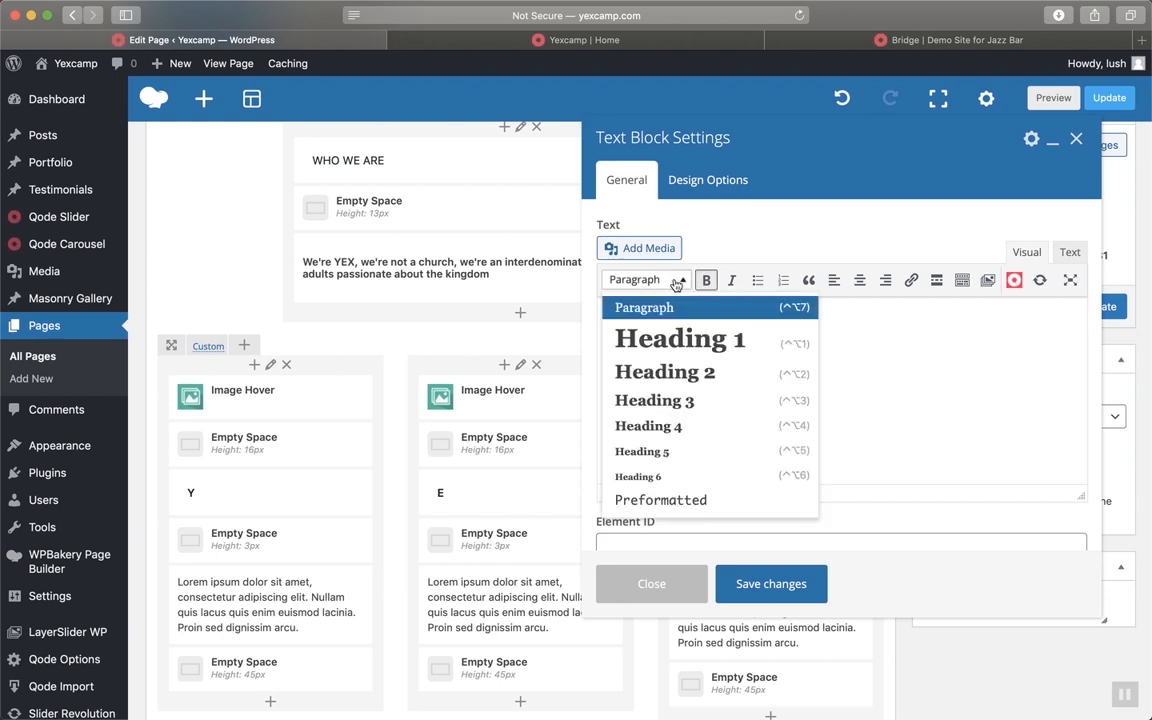
left_click(654, 371)
type("X")
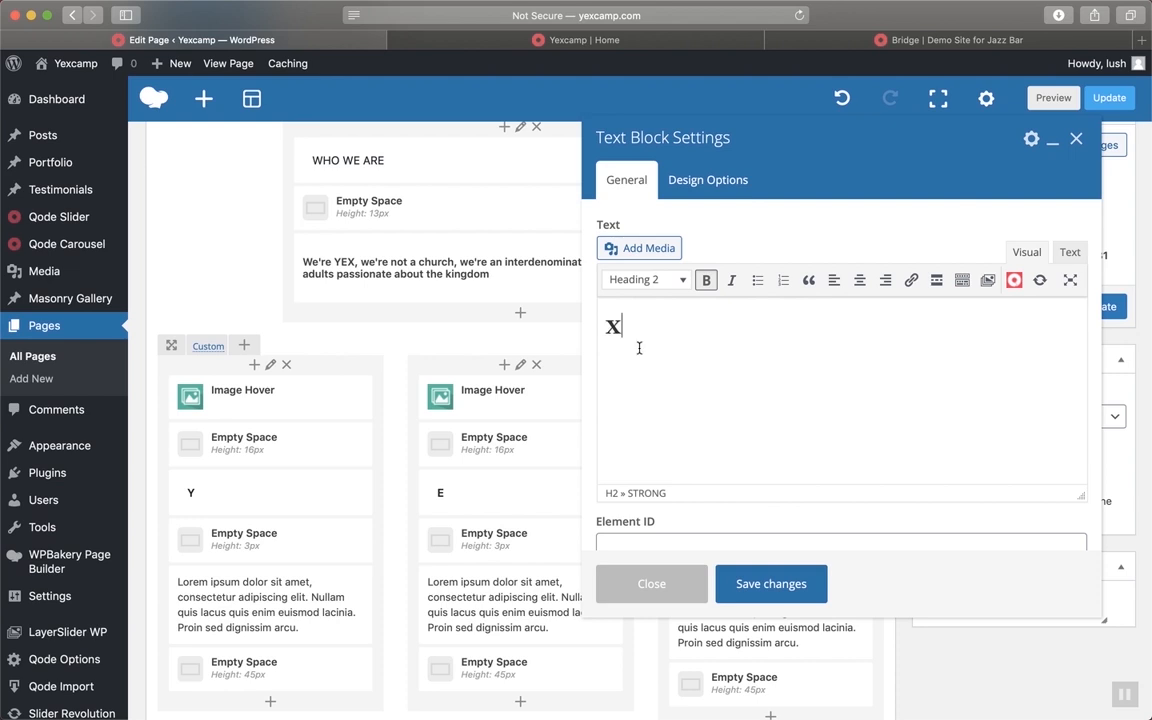
left_click(770, 584)
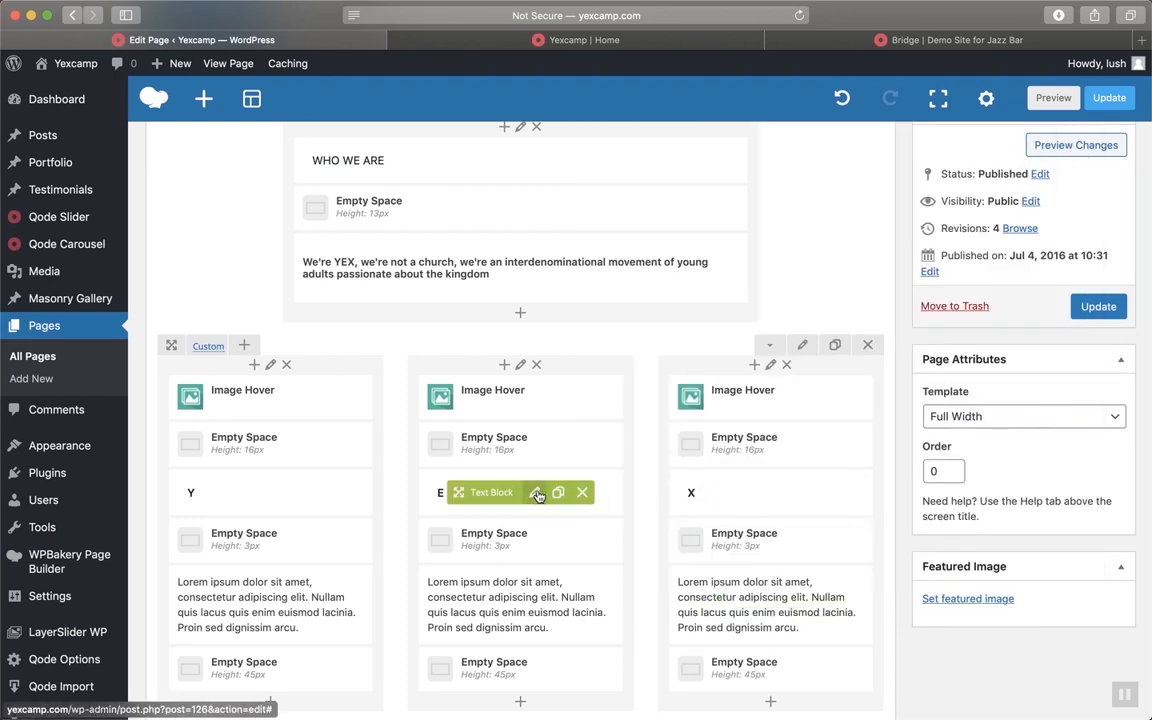
Recheck the E block without changes and update the Home page
left_click(536, 493)
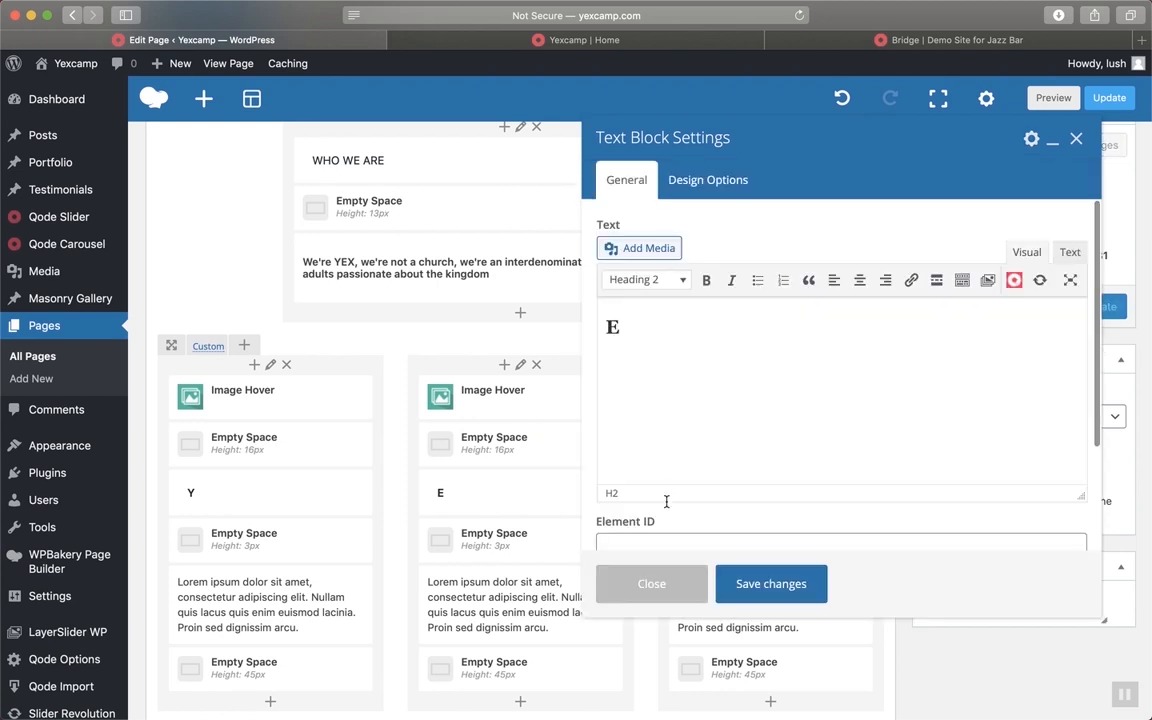
left_click(641, 583)
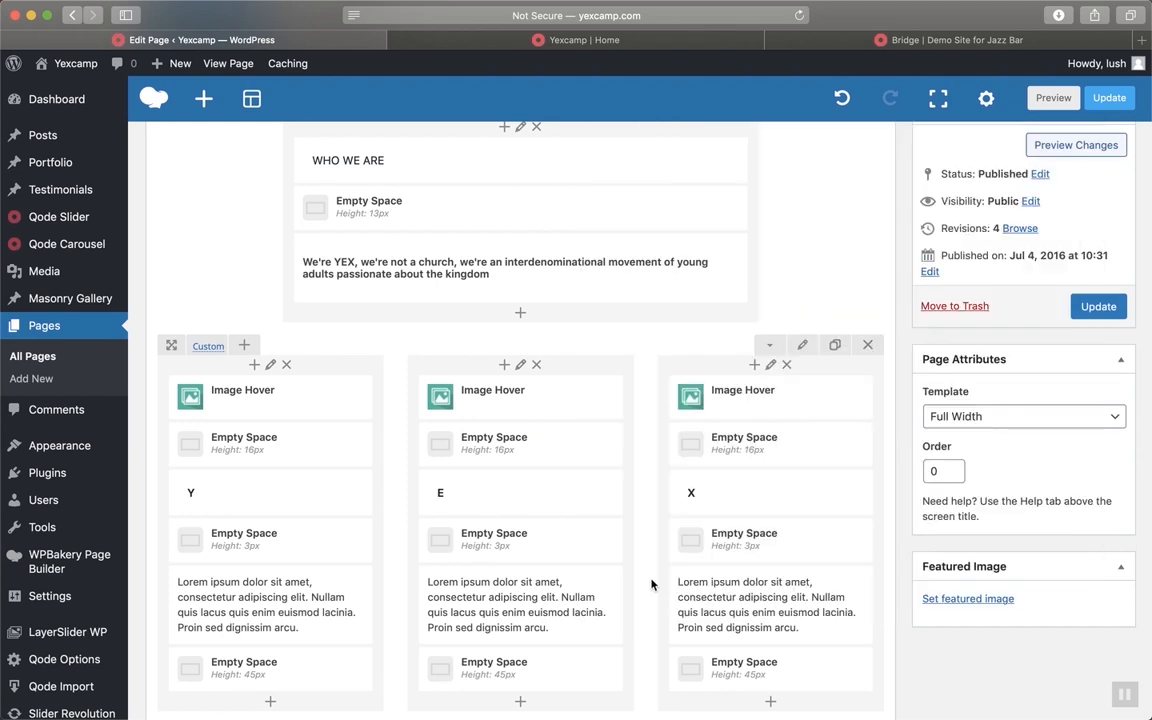
left_click(1097, 306)
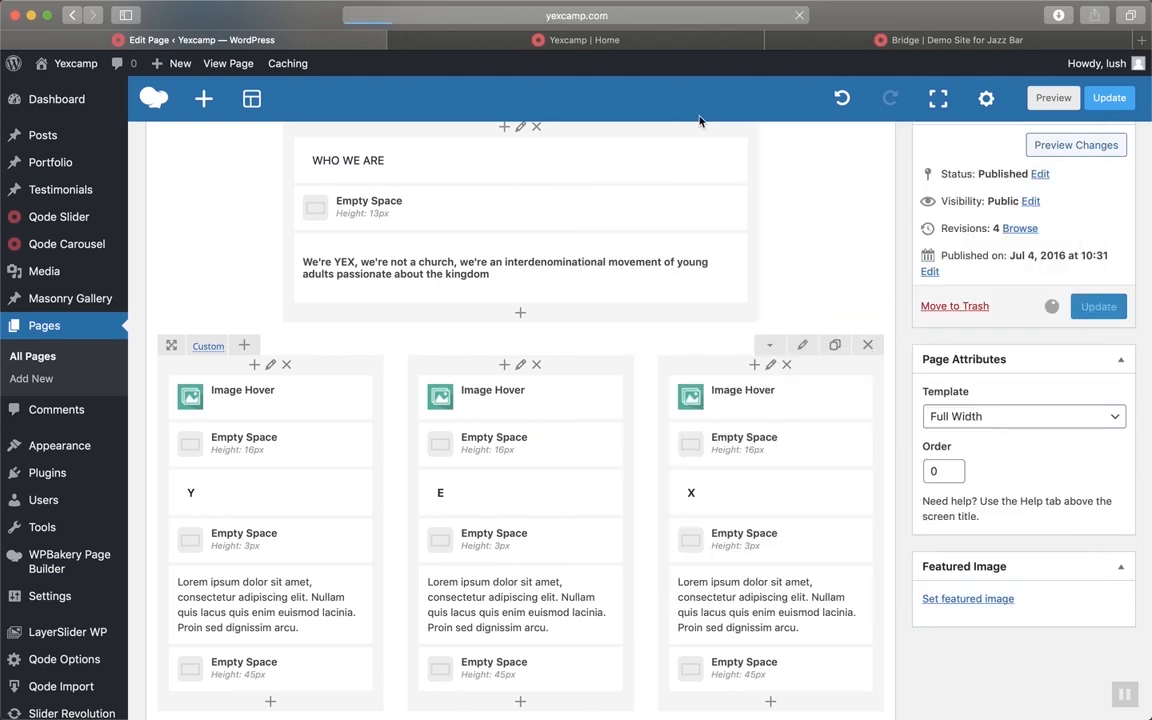
Reload the live Home page and scroll to the WHO WE ARE Y, E, X columns
left_click(682, 42)
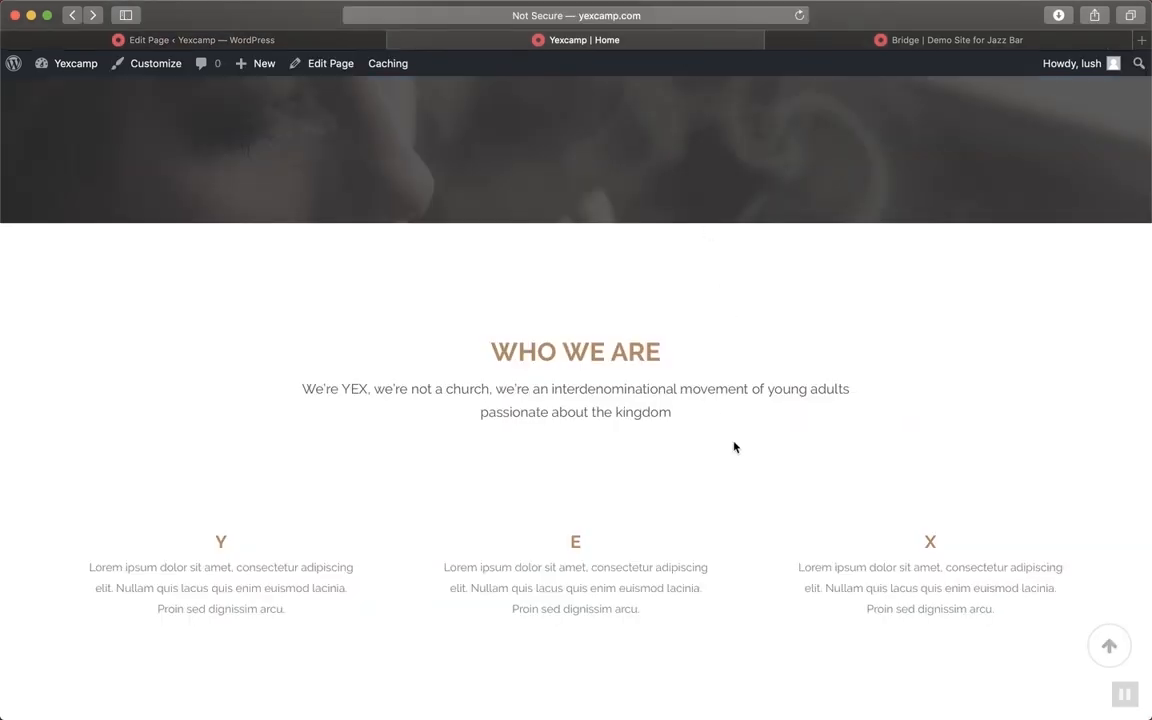
key("super+r")
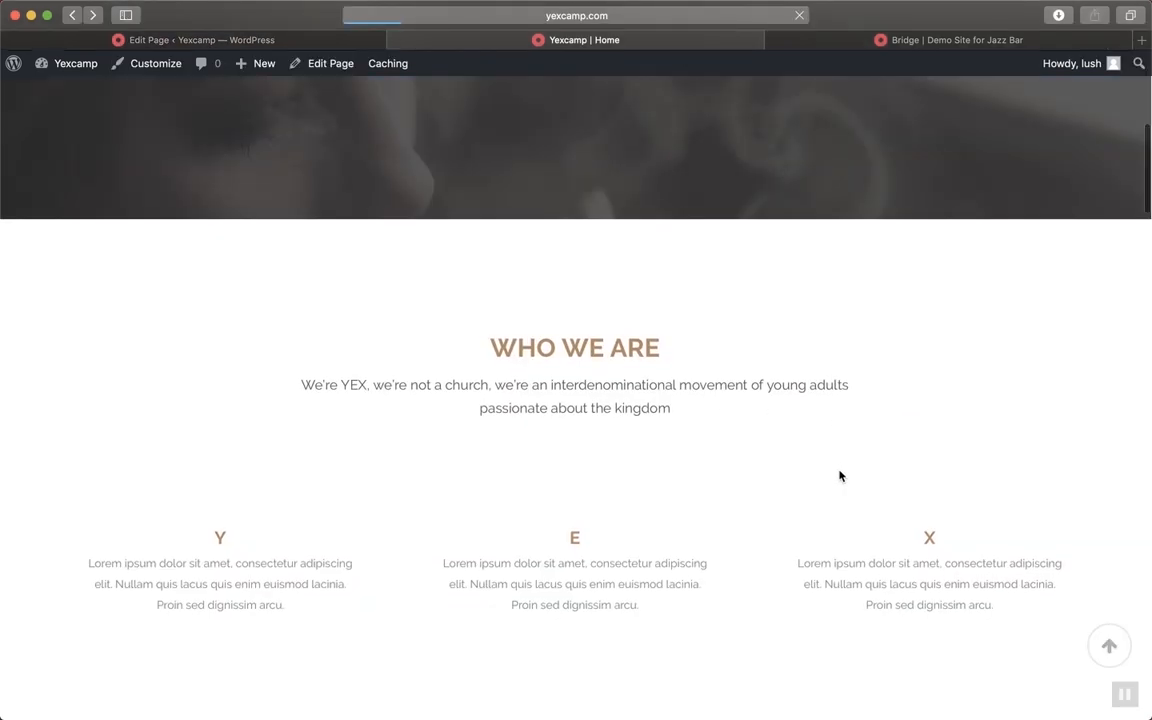
scroll(840, 476, "down", 4)
scroll(840, 476, "up", 2)
scroll(840, 476, "down", 4)
scroll(840, 476, "up", 2)
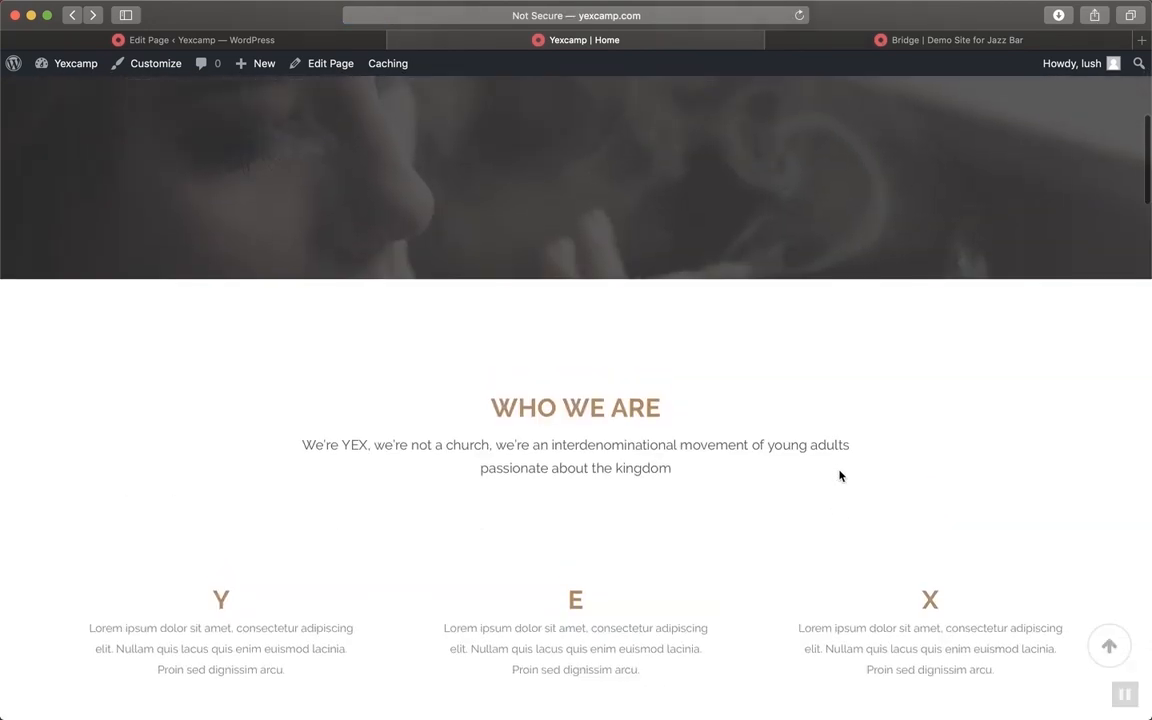
scroll(840, 476, "down", 1)
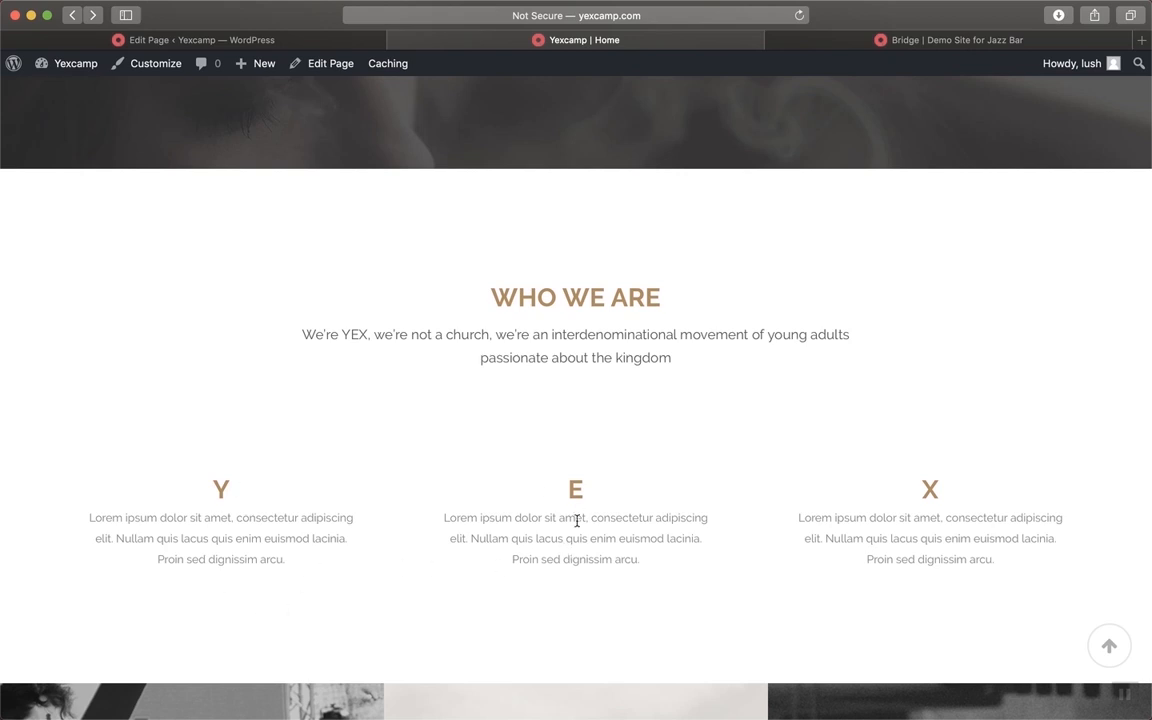
scroll(959, 571, "down", 3)
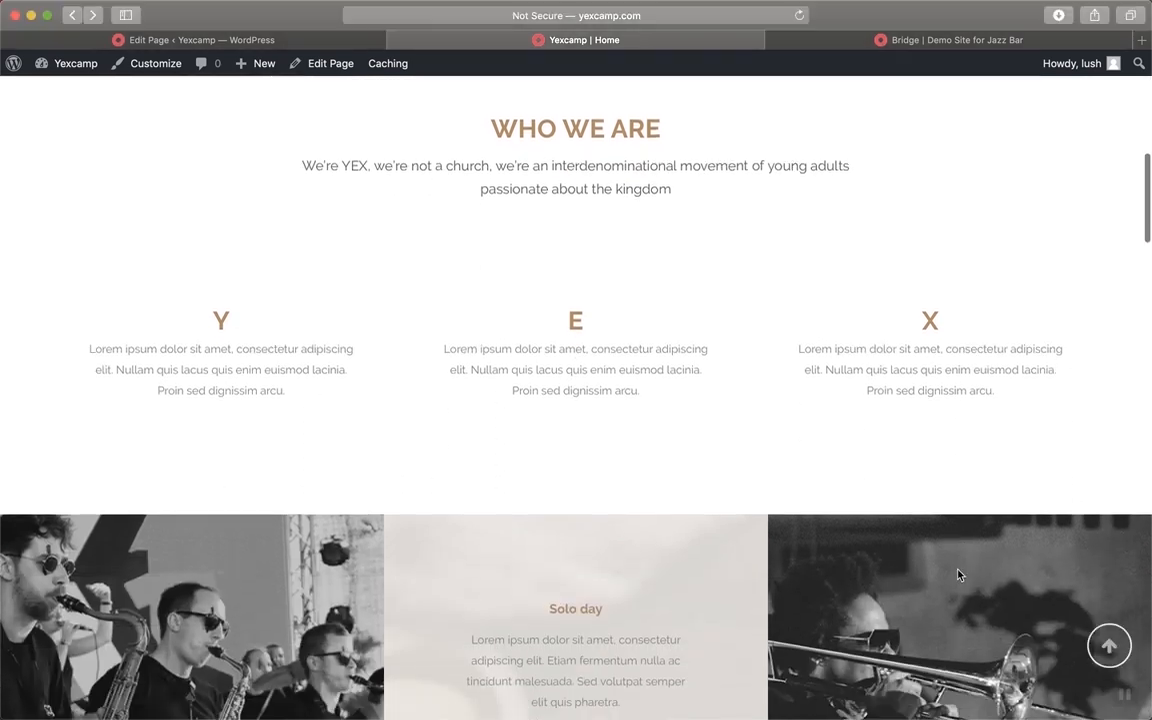
scroll(958, 575, "up", 5)
scroll(957, 574, "up", 3)
scroll(957, 574, "down", 8)
scroll(957, 575, "up", 1)
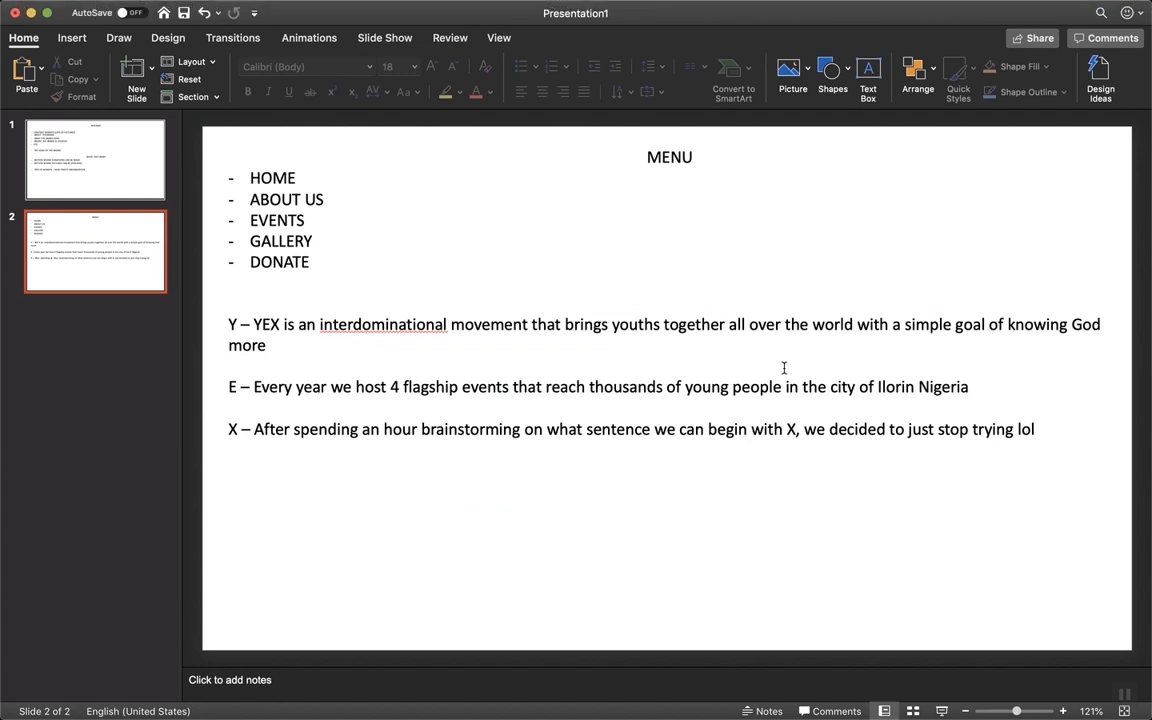
Copy the Y description sentence from slide 2 and return to the WordPress Edit Page window
left_click_drag(288, 372, 257, 323)
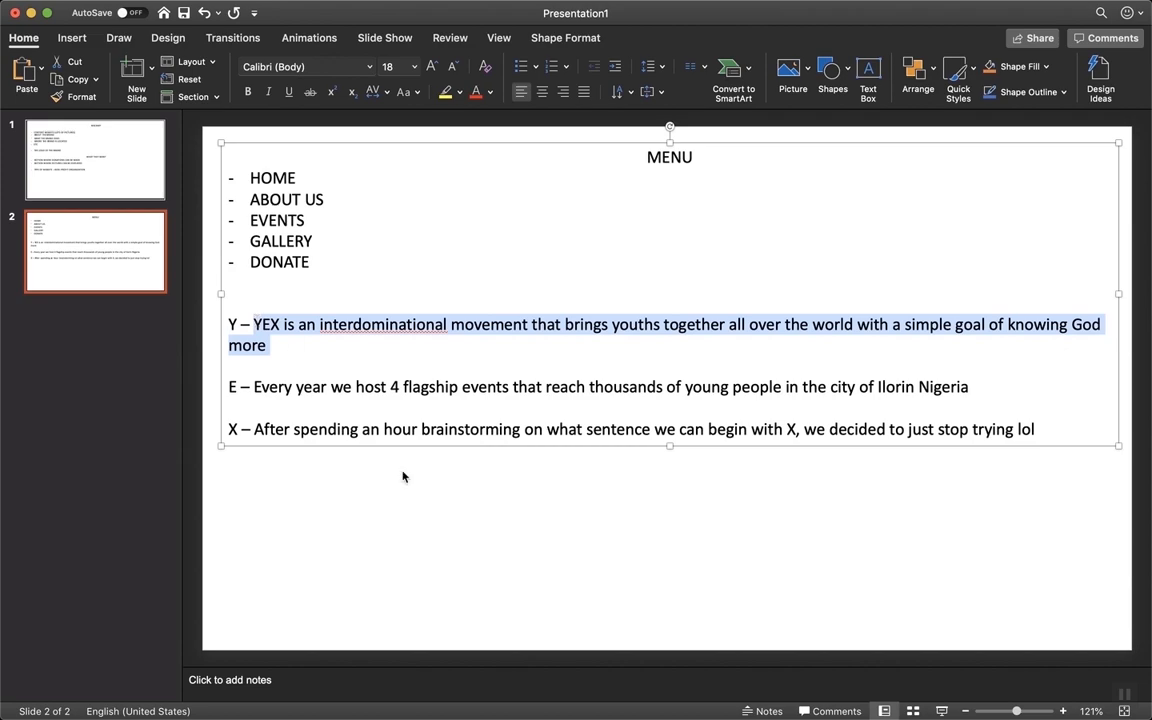
key("ctrl+Up")
left_click(406, 310)
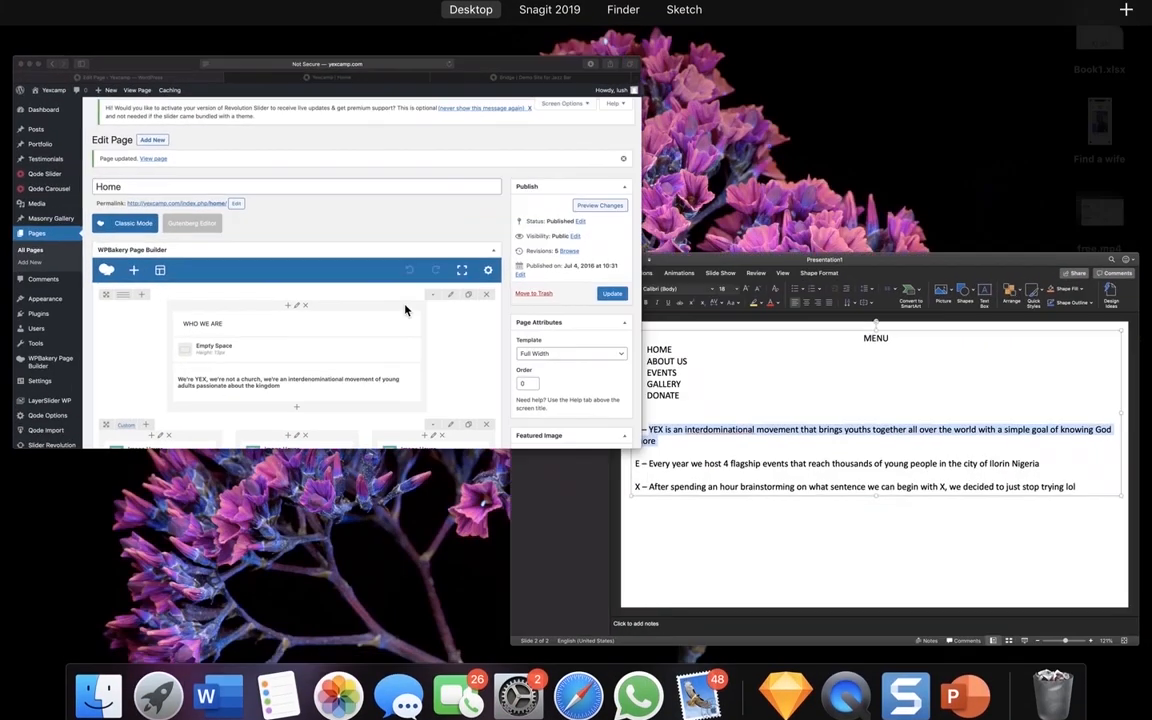
scroll(500, 510, "down", 5)
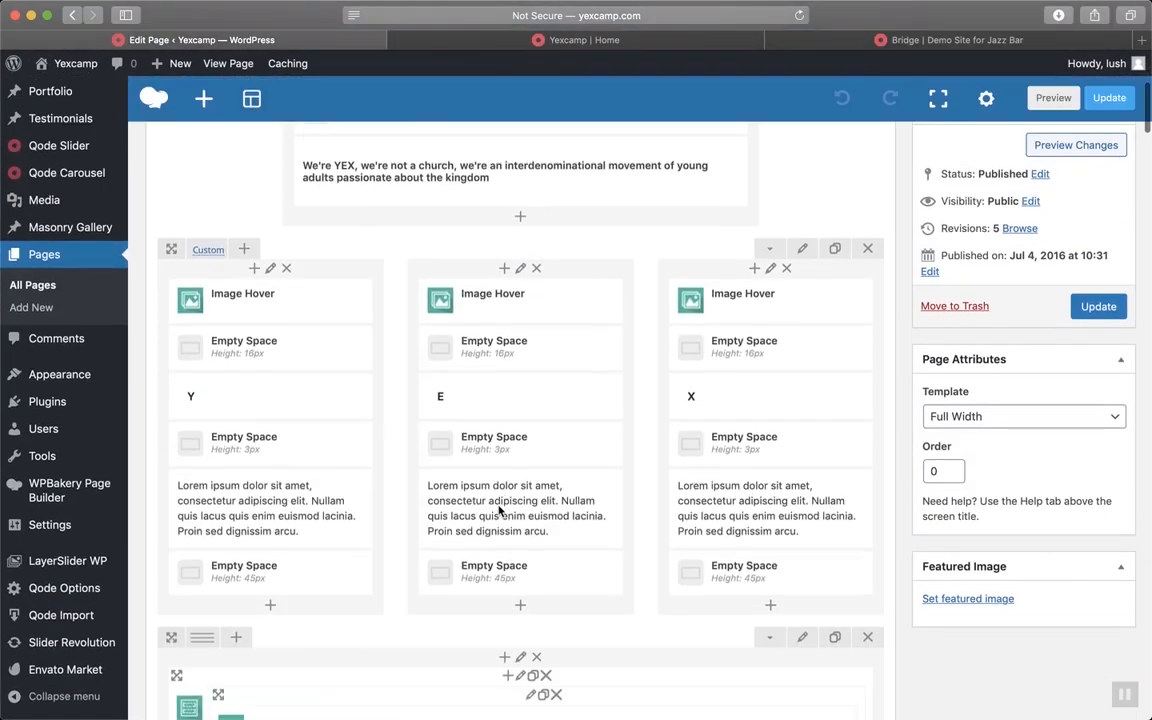
Replace the Y column's Lorem ipsum with the YEX interdenominational-movement sentence and save it
scroll(500, 510, "down", 3)
left_click(285, 405)
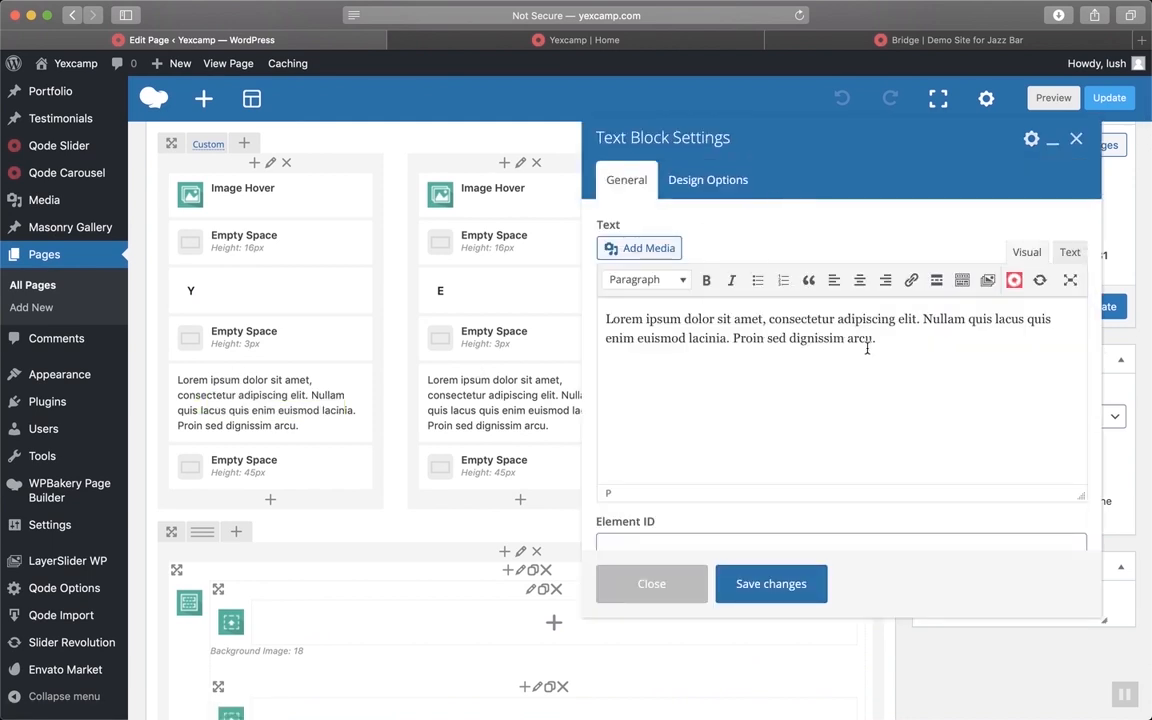
key("super+a")
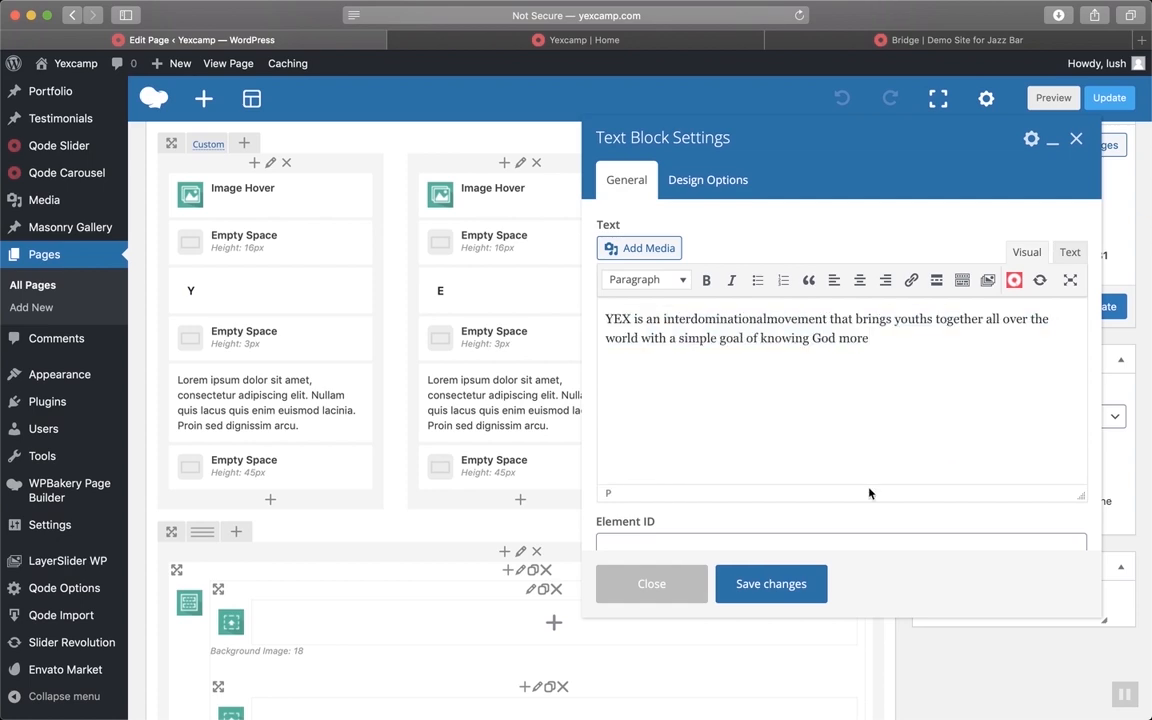
left_click(777, 593)
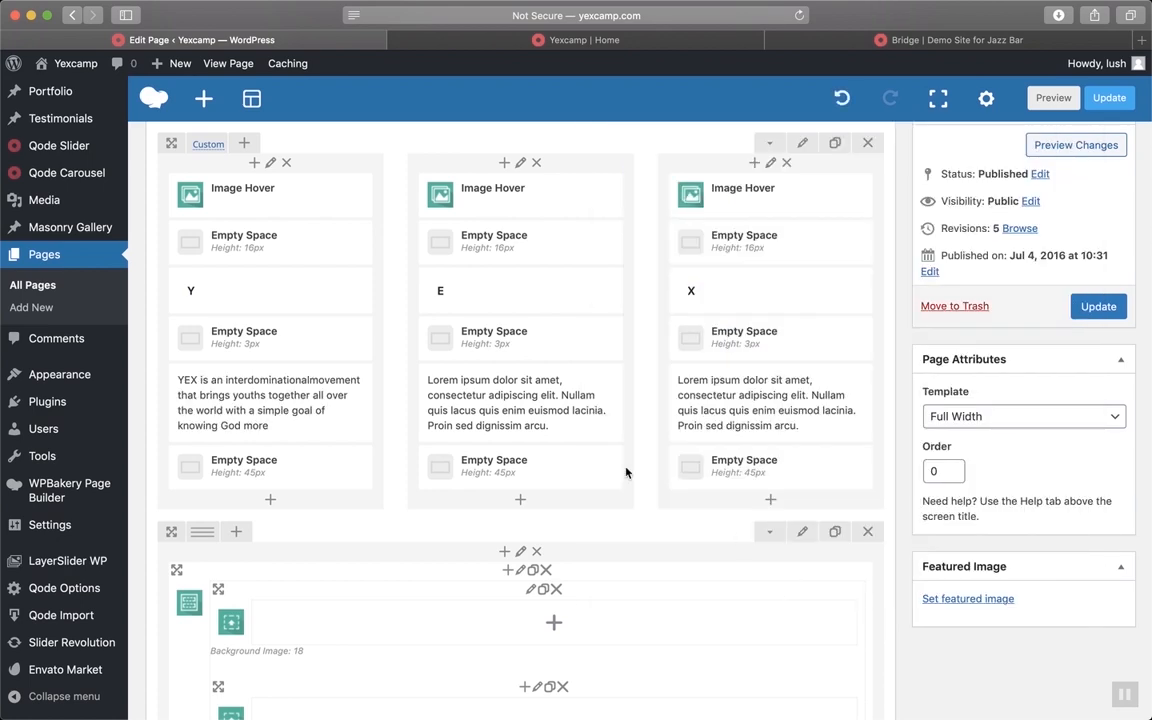
key("ctrl+Up")
Copy the X brainstorming sentence from PowerPoint slide 2 and return to the WordPress editor
left_click(437, 272)
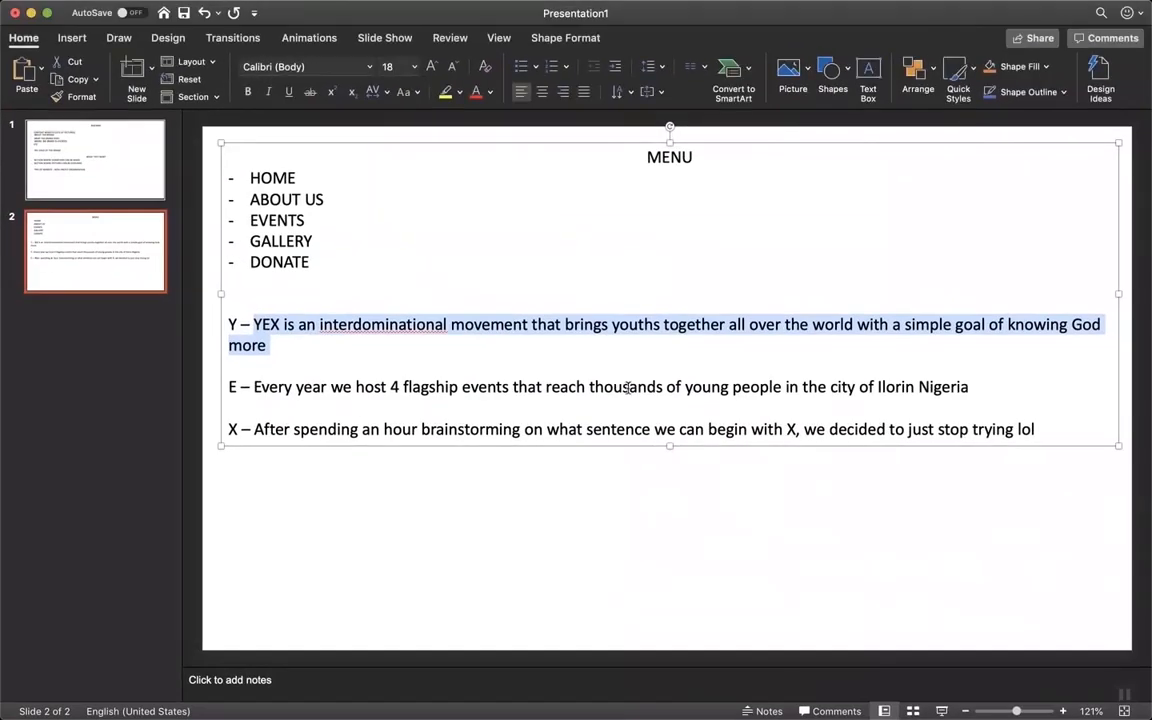
left_click_drag(969, 391, 283, 382)
left_click_drag(1036, 430, 263, 437)
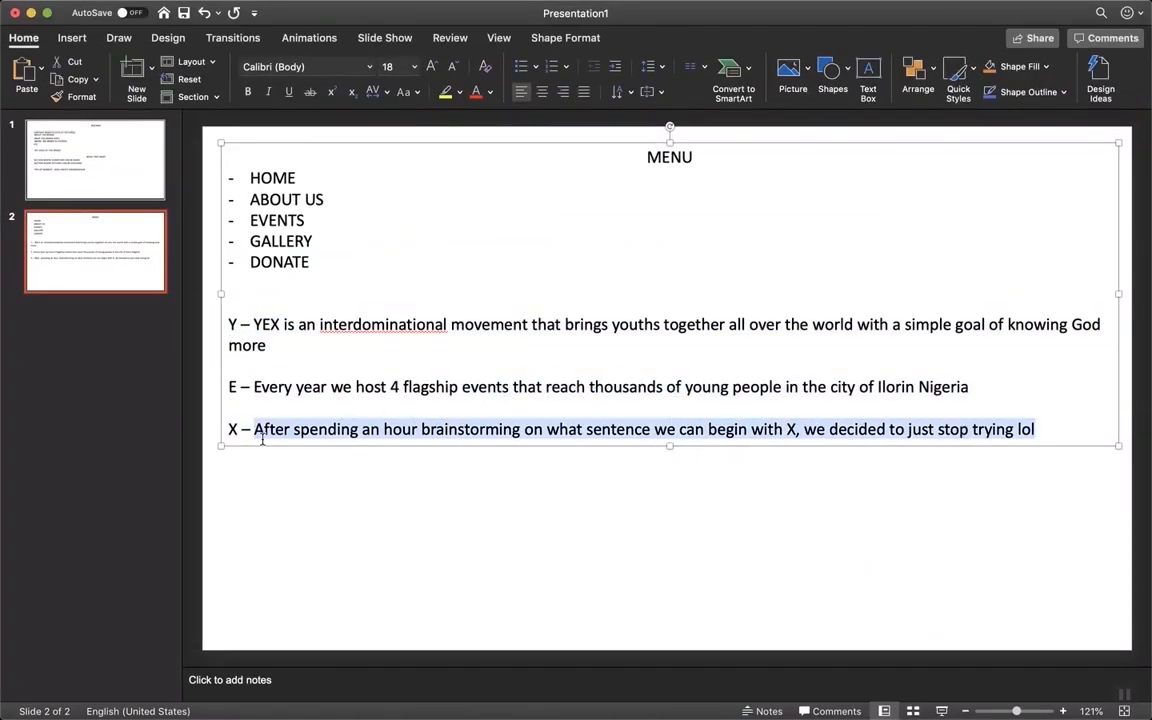
key("ctrl+Up")
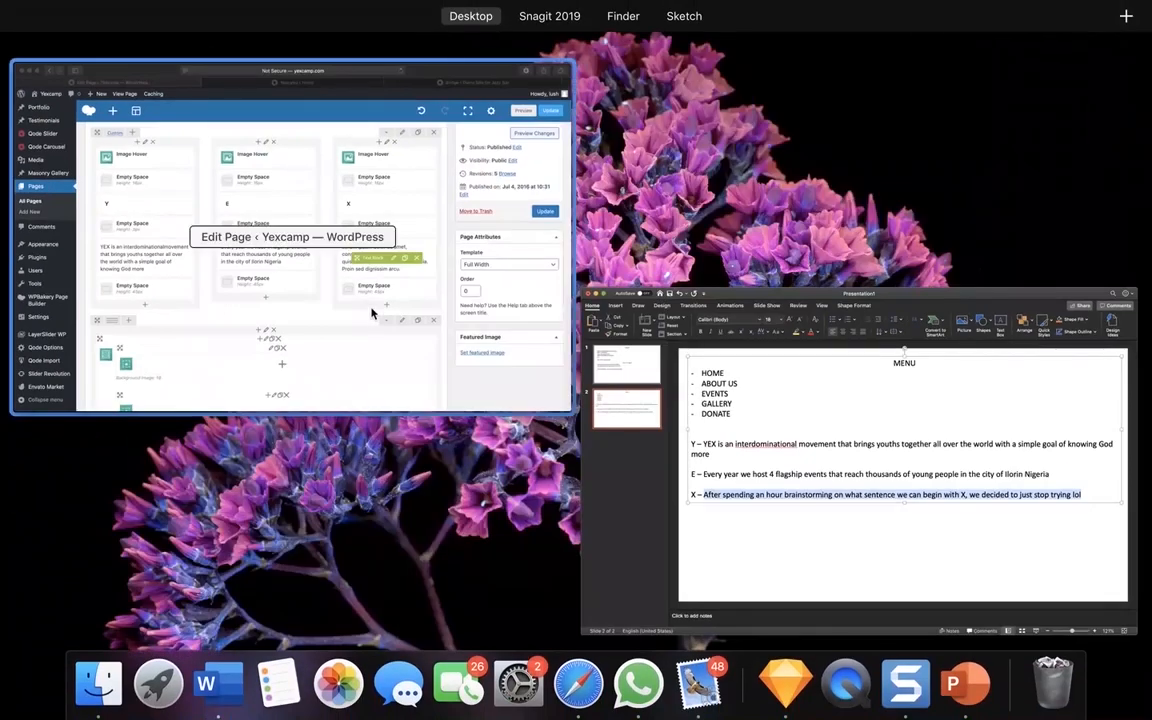
left_click(374, 312)
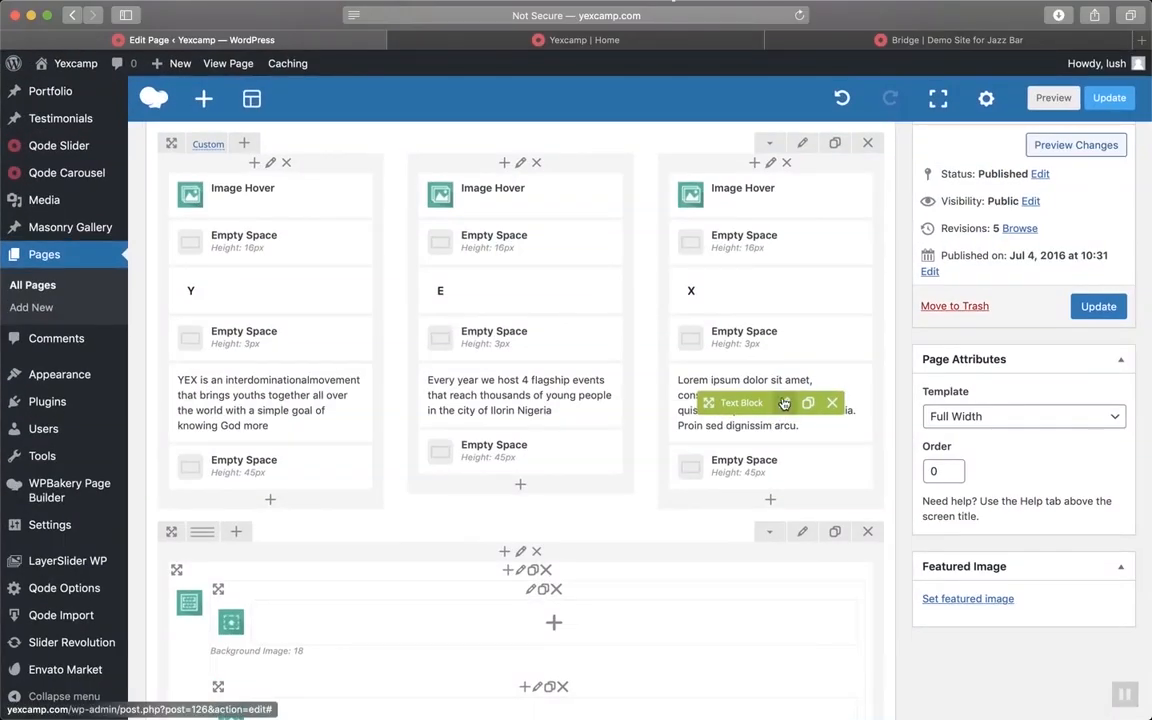
Paste the brainstorming sentence over the X column's placeholder paragraph
left_click(785, 403)
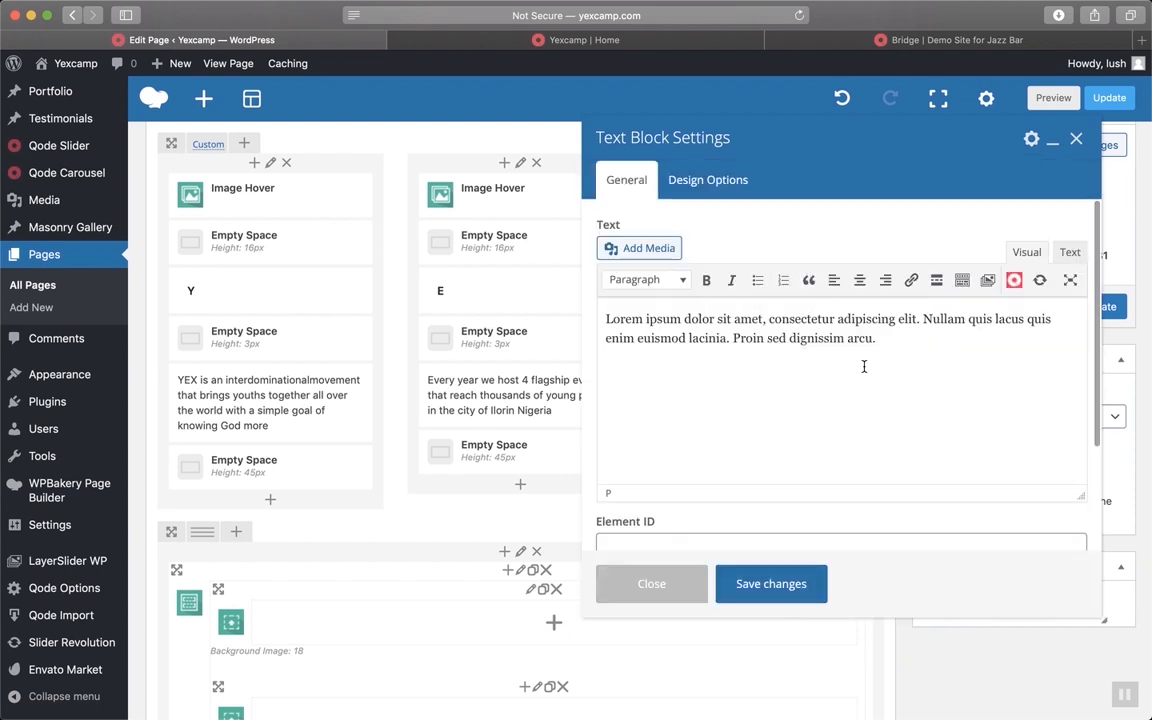
key("super+a")
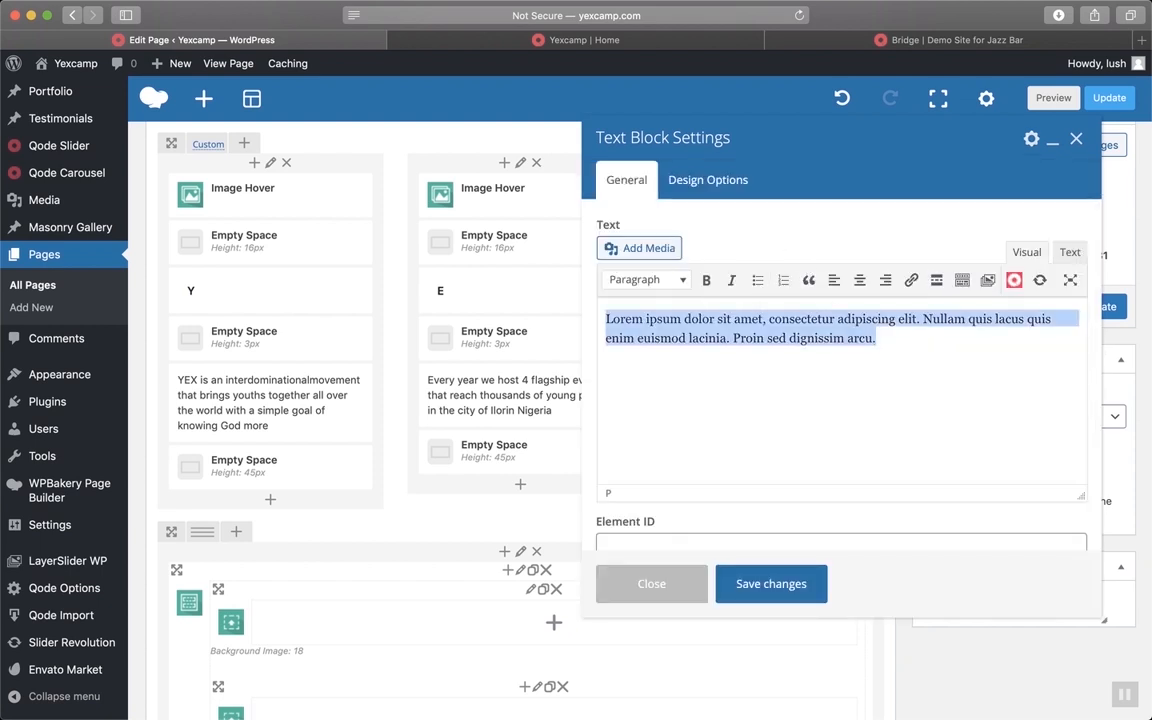
key("super+v")
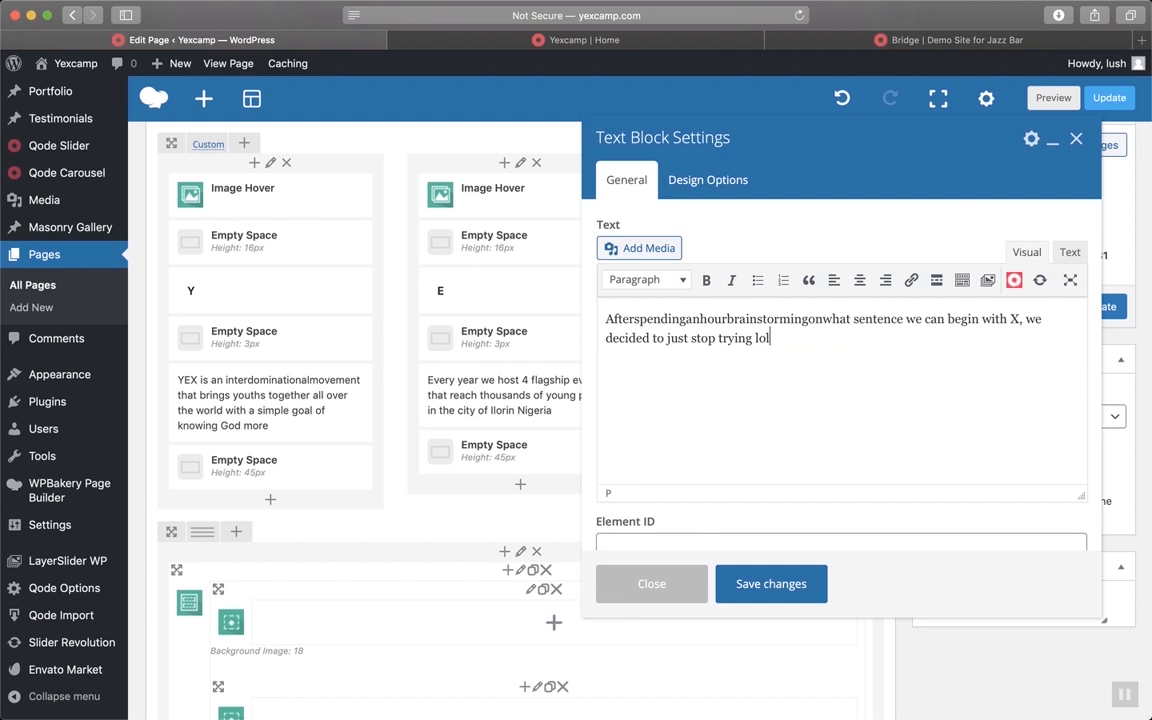
key("super+z")
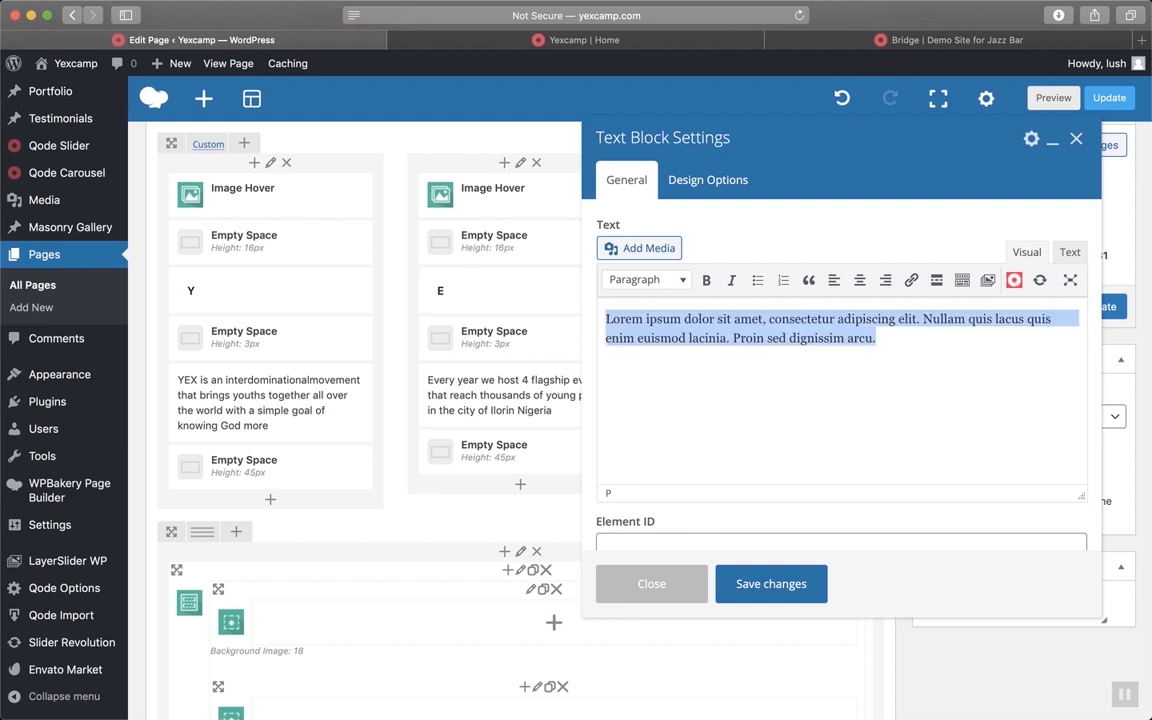
type("Afterspendinganhourbrainstormingonwhat sentence we can begin with X, we decided to just stop trying lol")
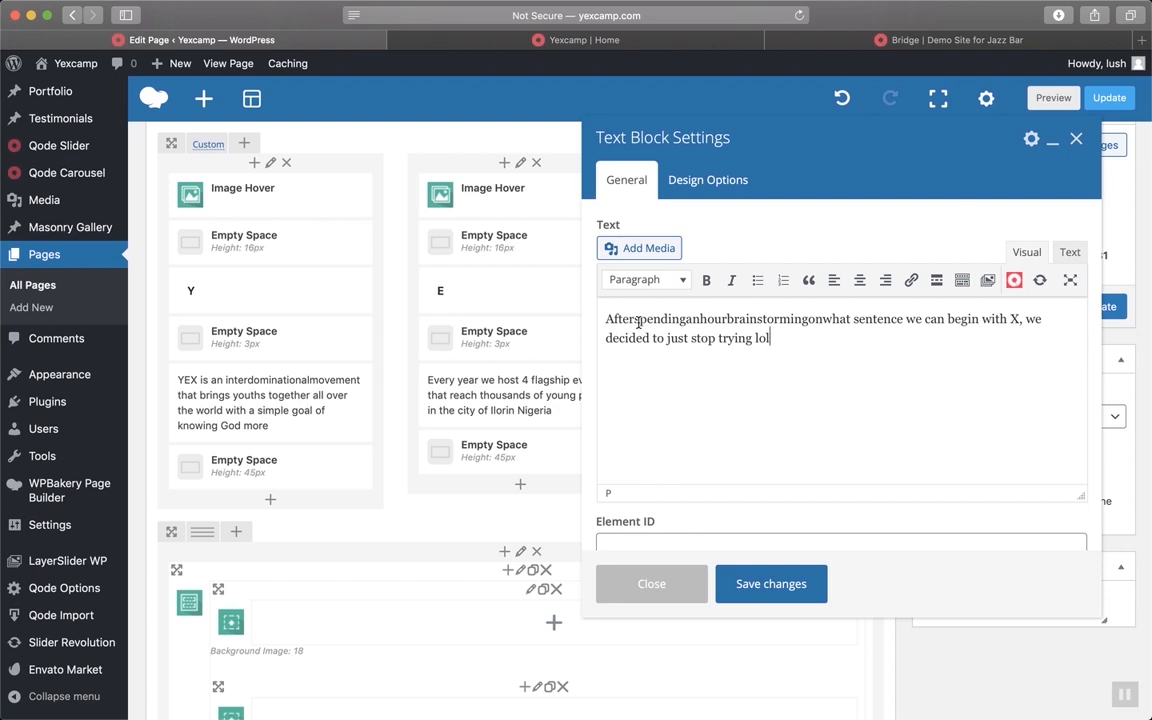
Restore the missing spaces in the X sentence (After, spending an hour brain storming on what)
type(".")
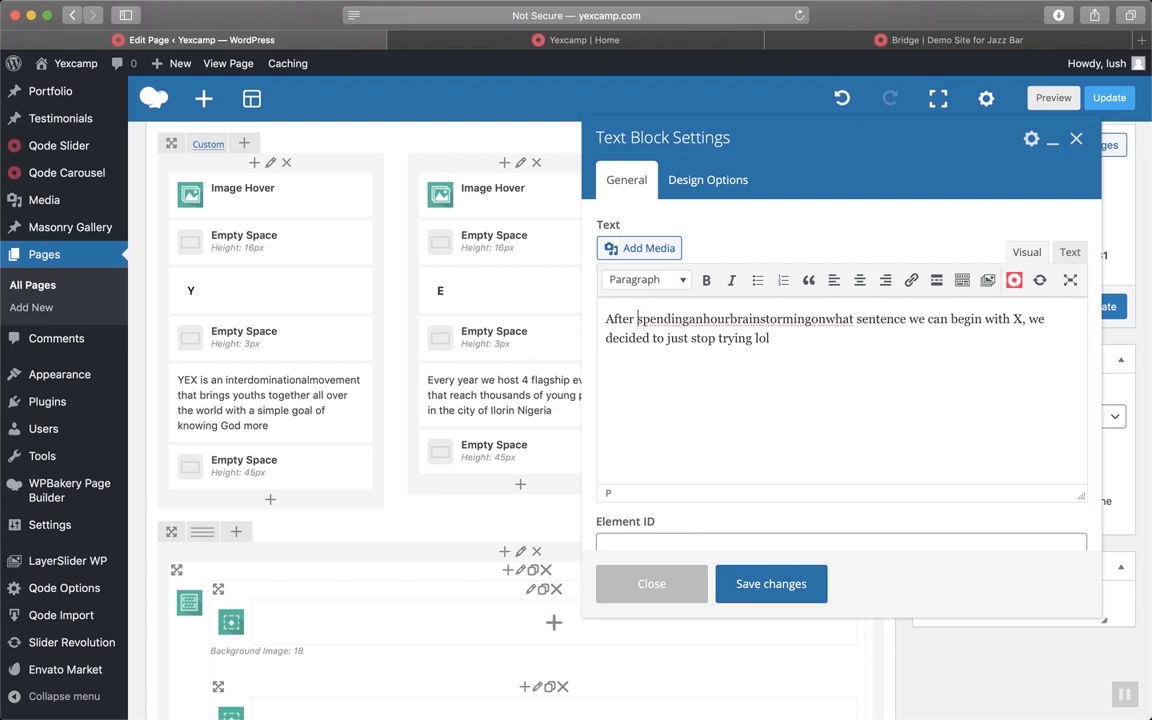
key("BackSpace")
key("BackSpace")
left_click(699, 319)
left_click(706, 319)
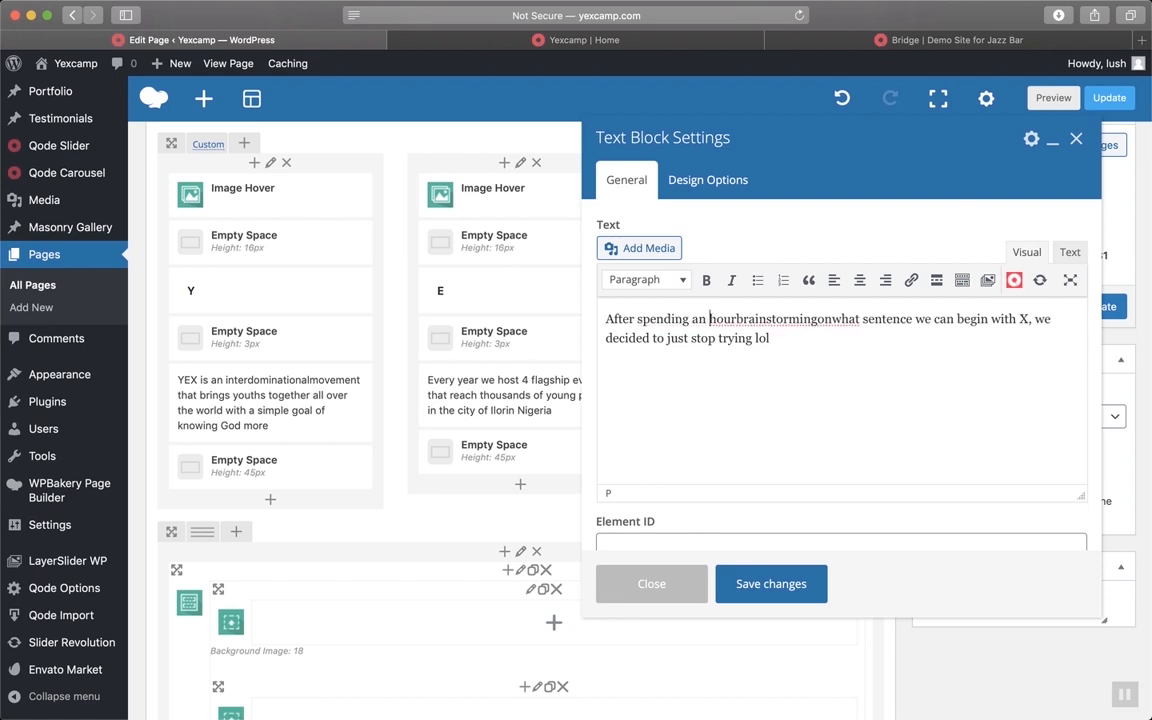
left_click(737, 319)
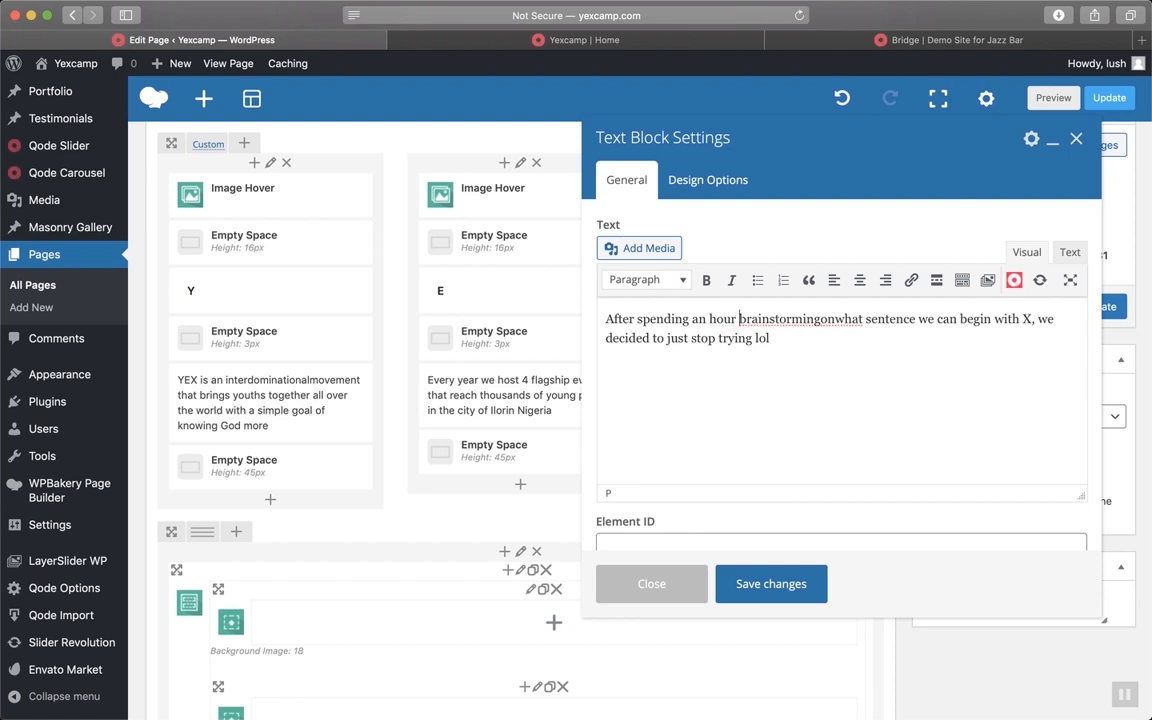
left_click(771, 319)
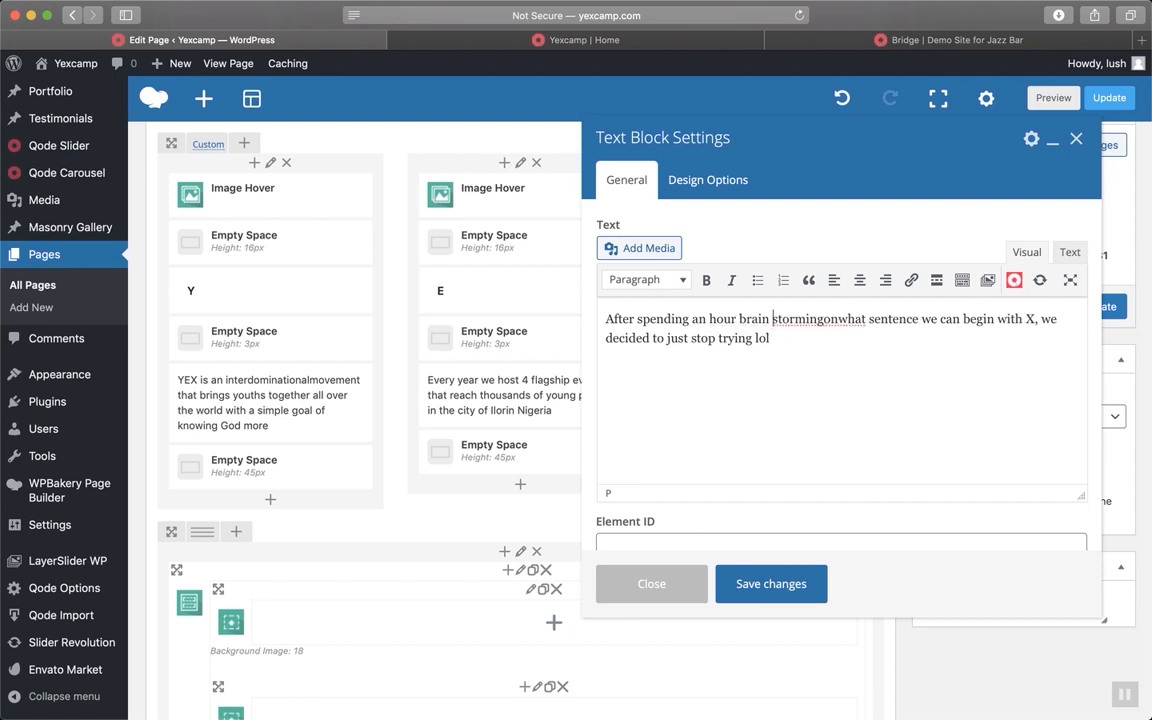
left_click(845, 324)
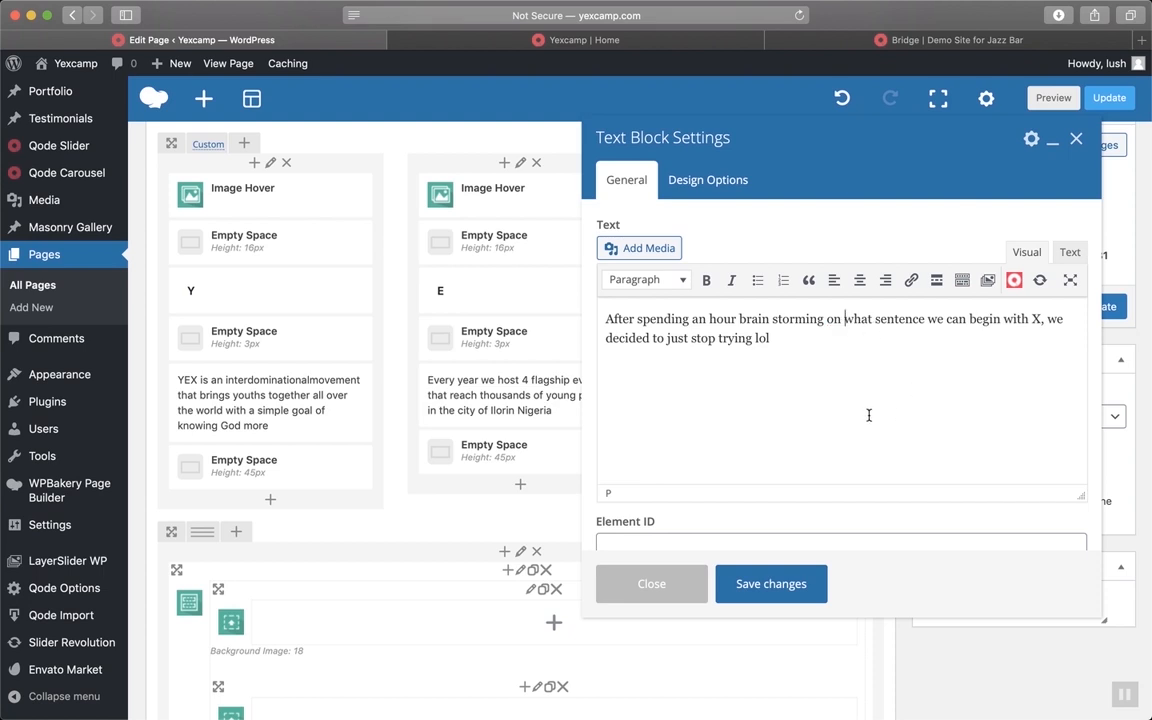
Save the X description and update the Home page
left_click(776, 586)
scroll(781, 515, "up", 2)
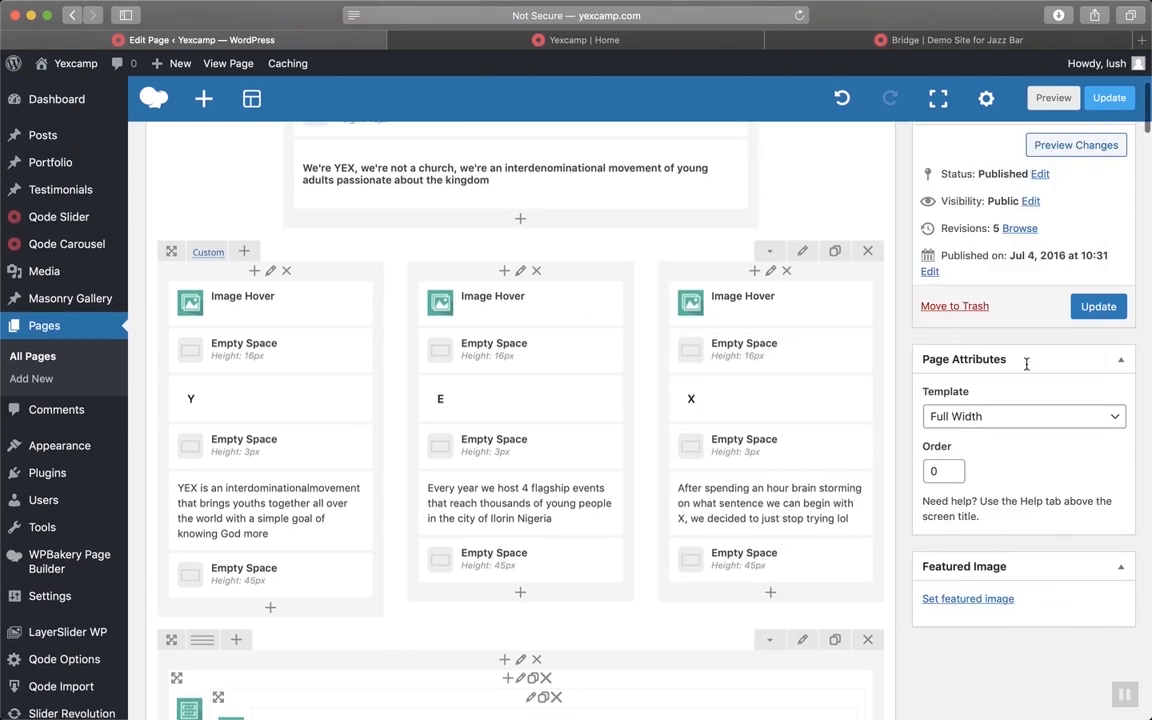
left_click(1098, 306)
Reload the live Yexcamp Home page and check the Y, E and X descriptions under WHO WE ARE
left_click(557, 44)
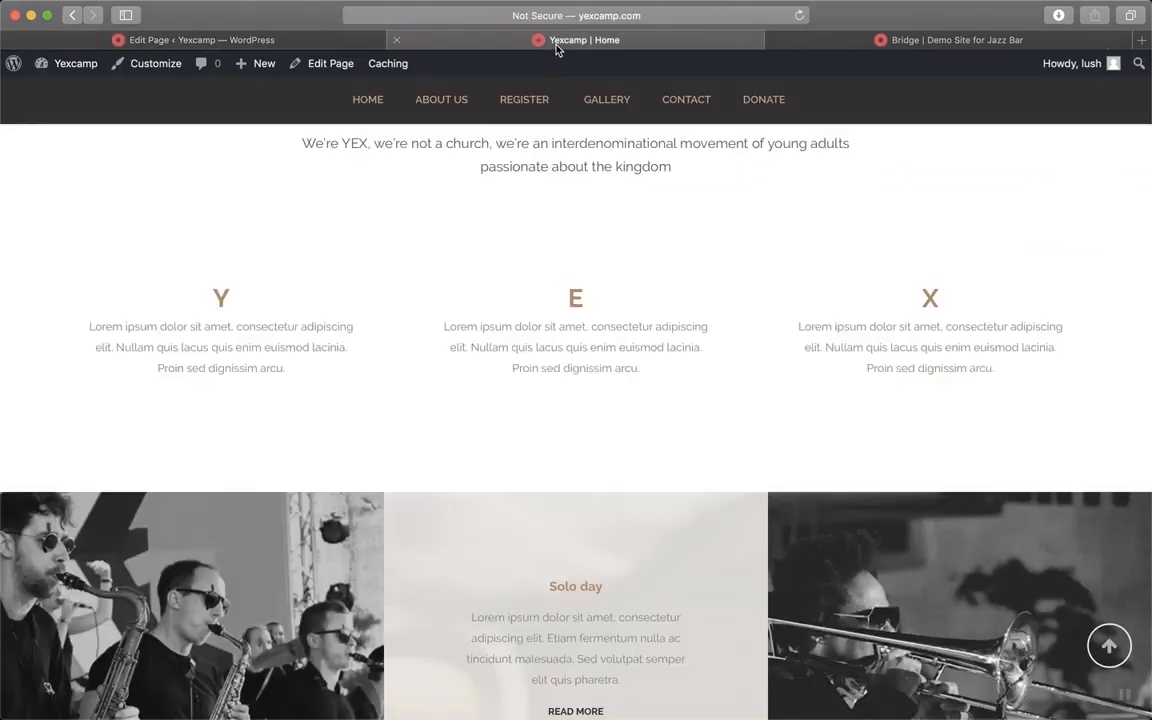
key("super+r")
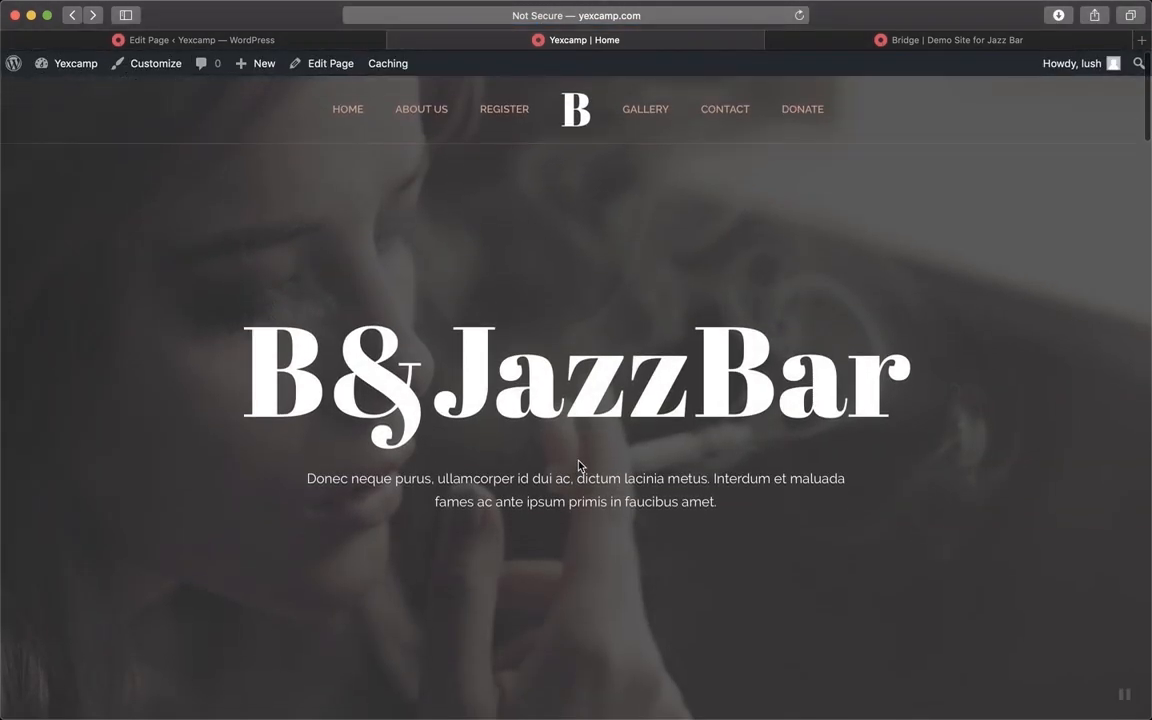
scroll(578, 463, "down", 5)
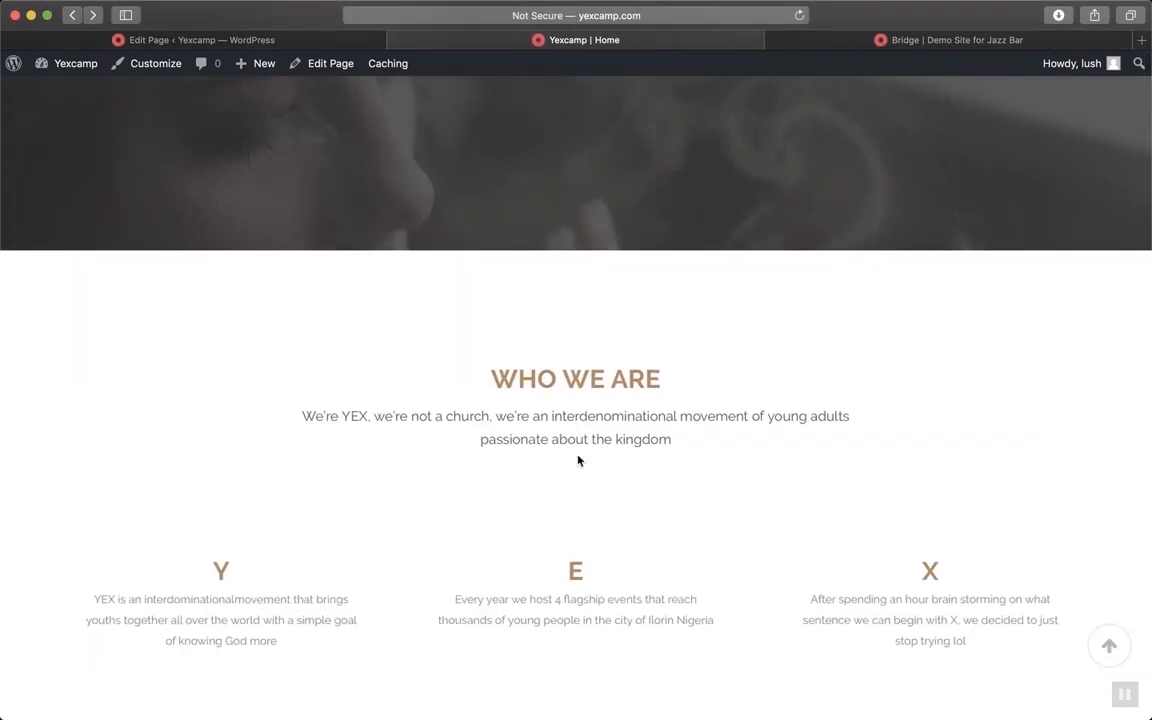
scroll(578, 461, "down", 1)
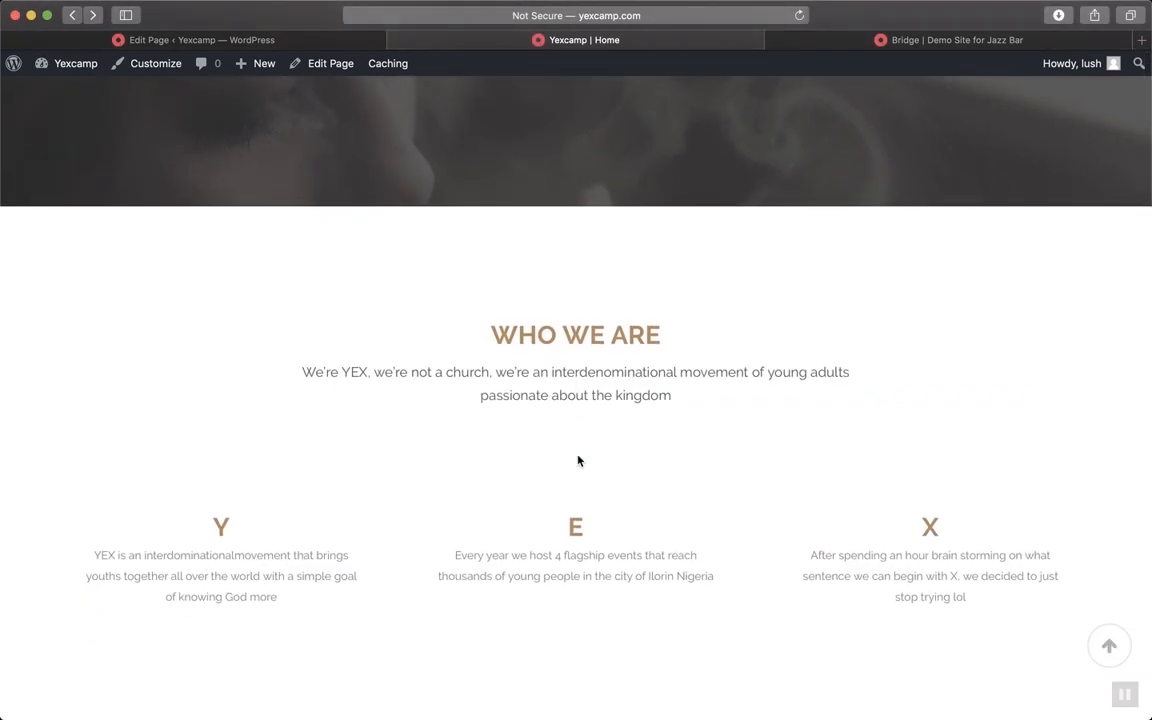
scroll(578, 461, "down", 3)
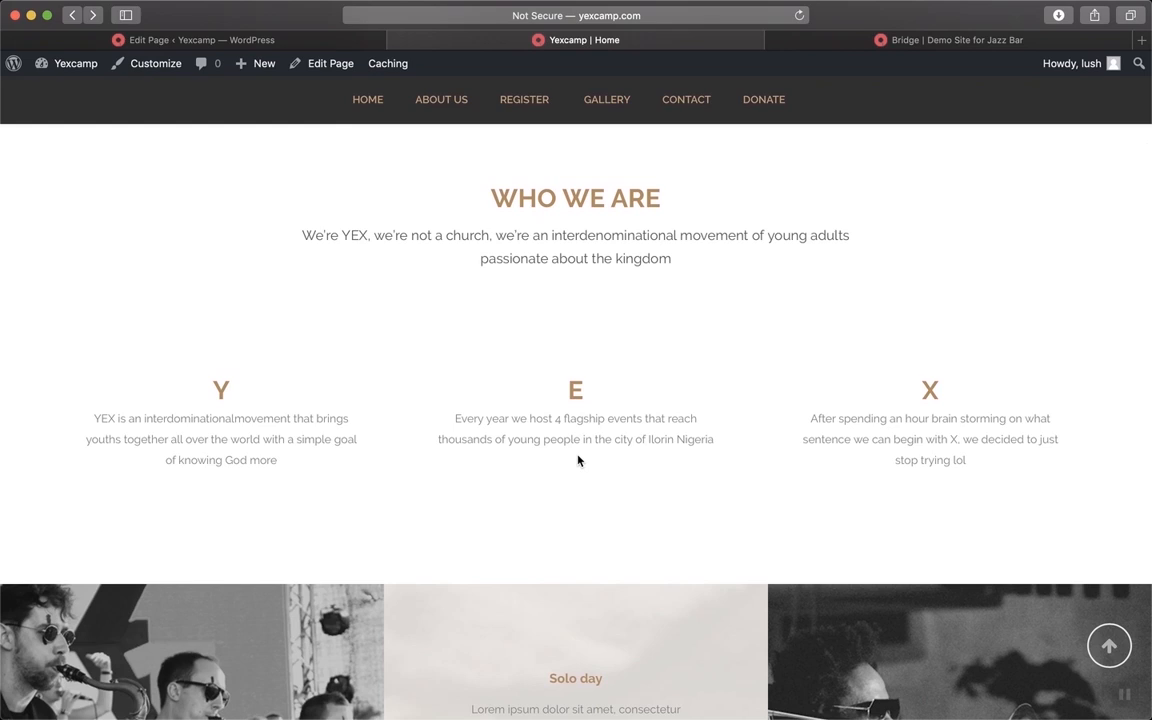
scroll(1059, 381, "up", 1)
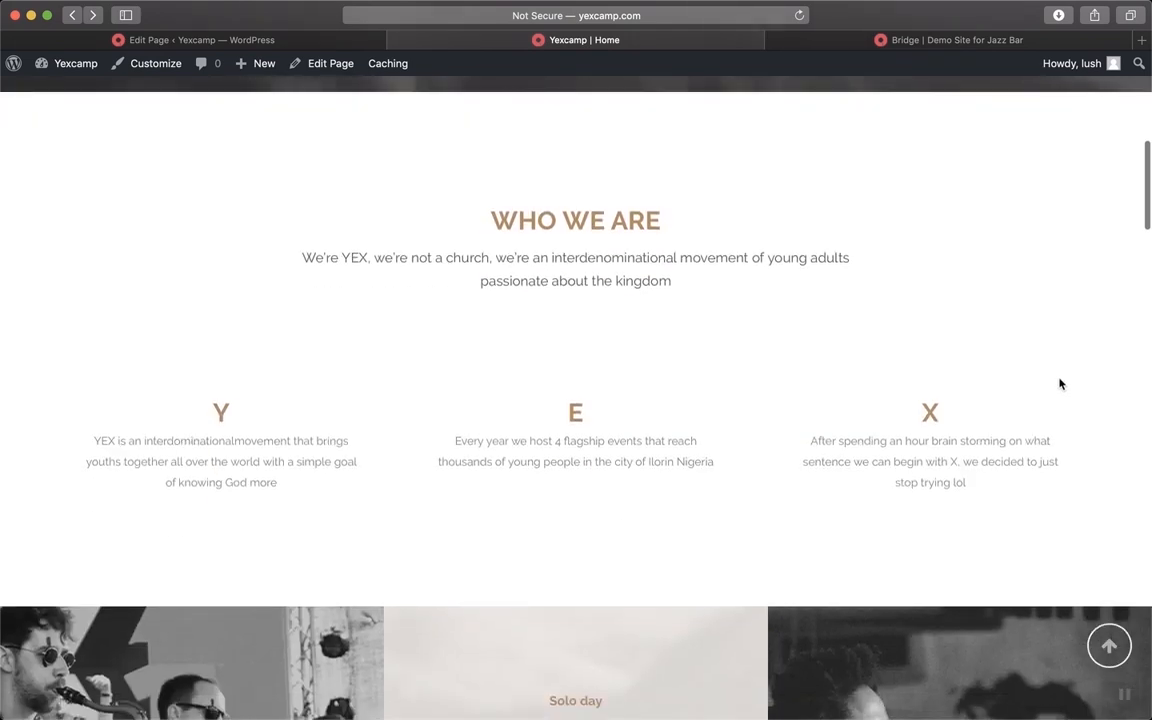
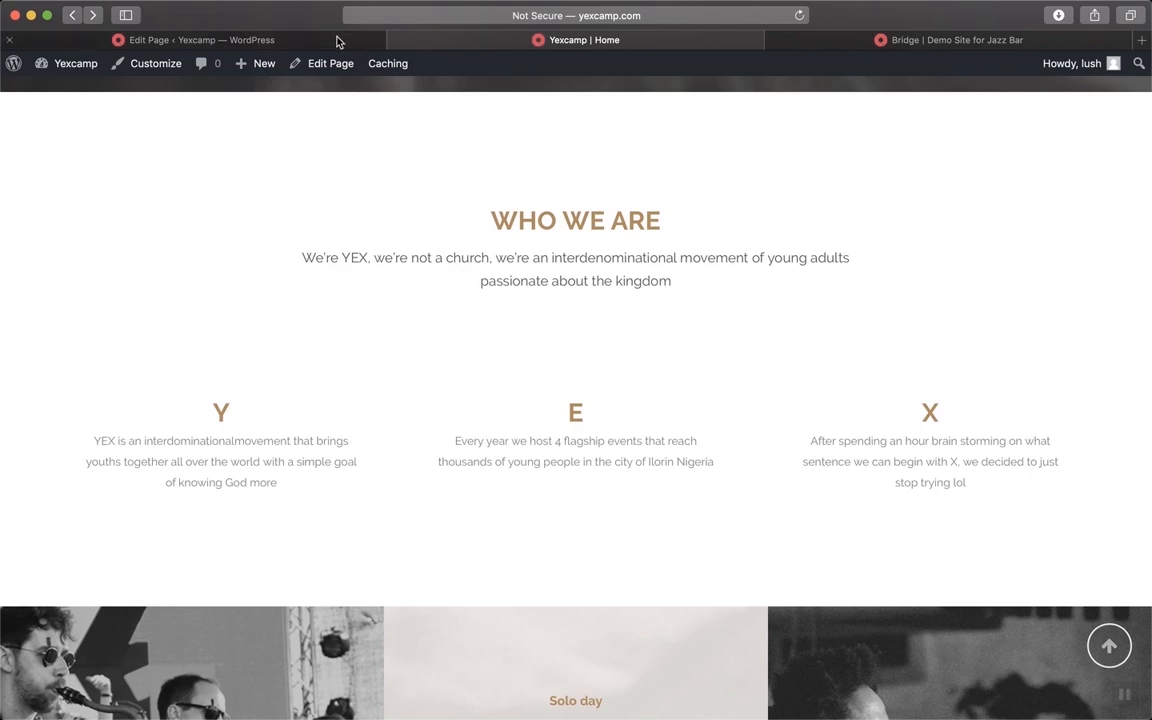
In the E column's text block, change '4' to 'four' so it reads 'four flagship events'
left_click(305, 38)
scroll(591, 549, "down", 5)
scroll(588, 548, "down", 3)
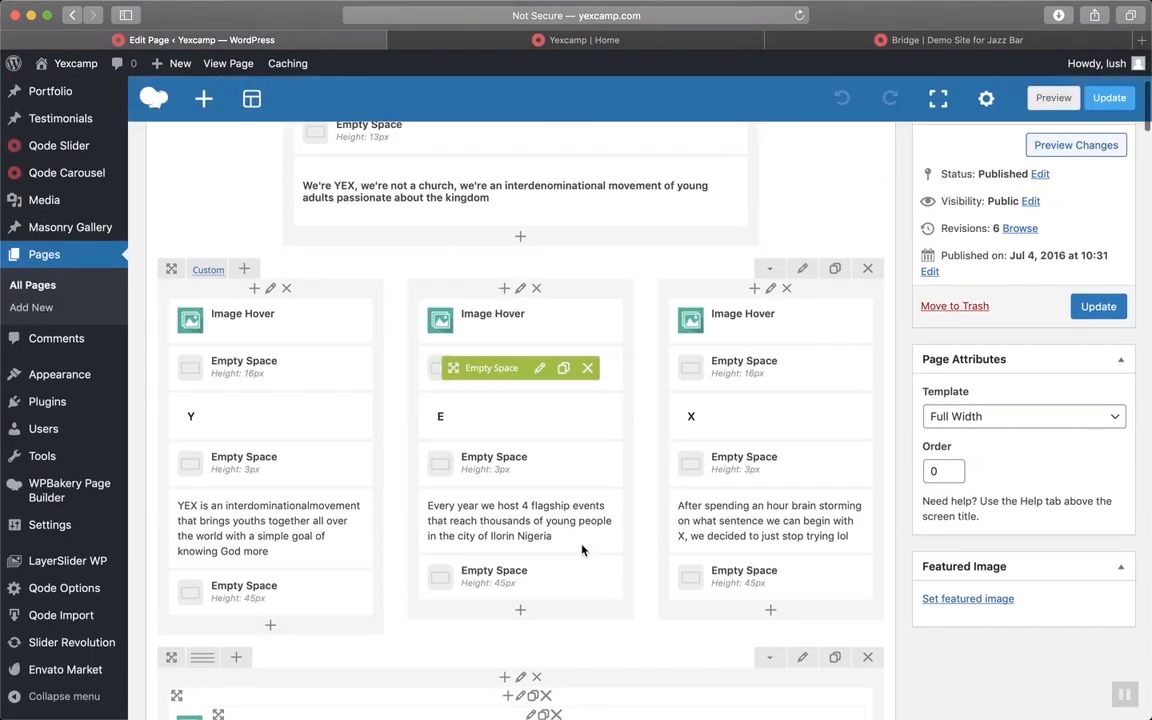
left_click(535, 523)
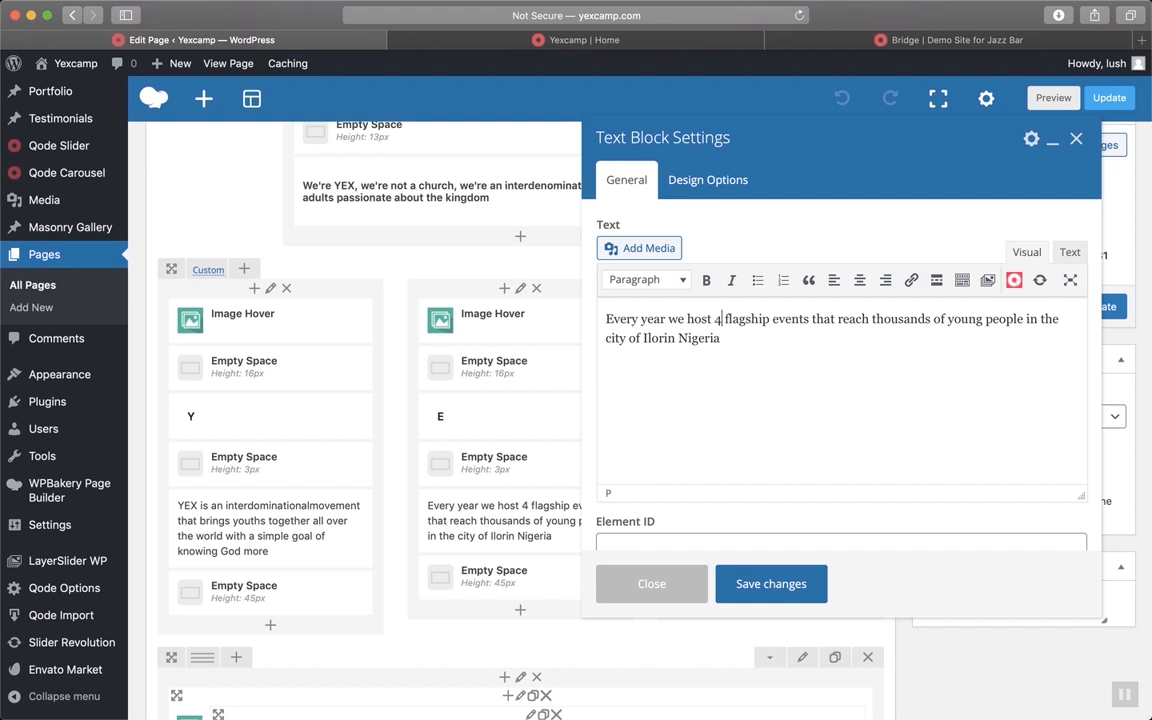
key("BackSpace")
type("four")
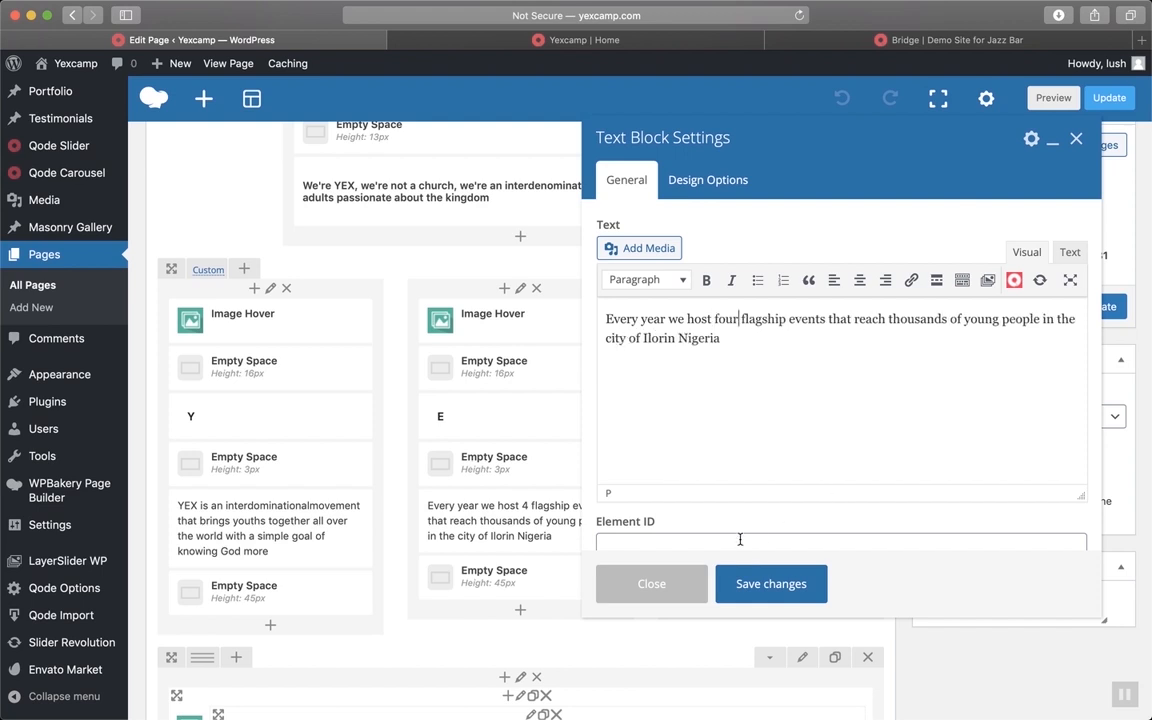
Save the E text block, update the Home page and switch to the live site
left_click(750, 585)
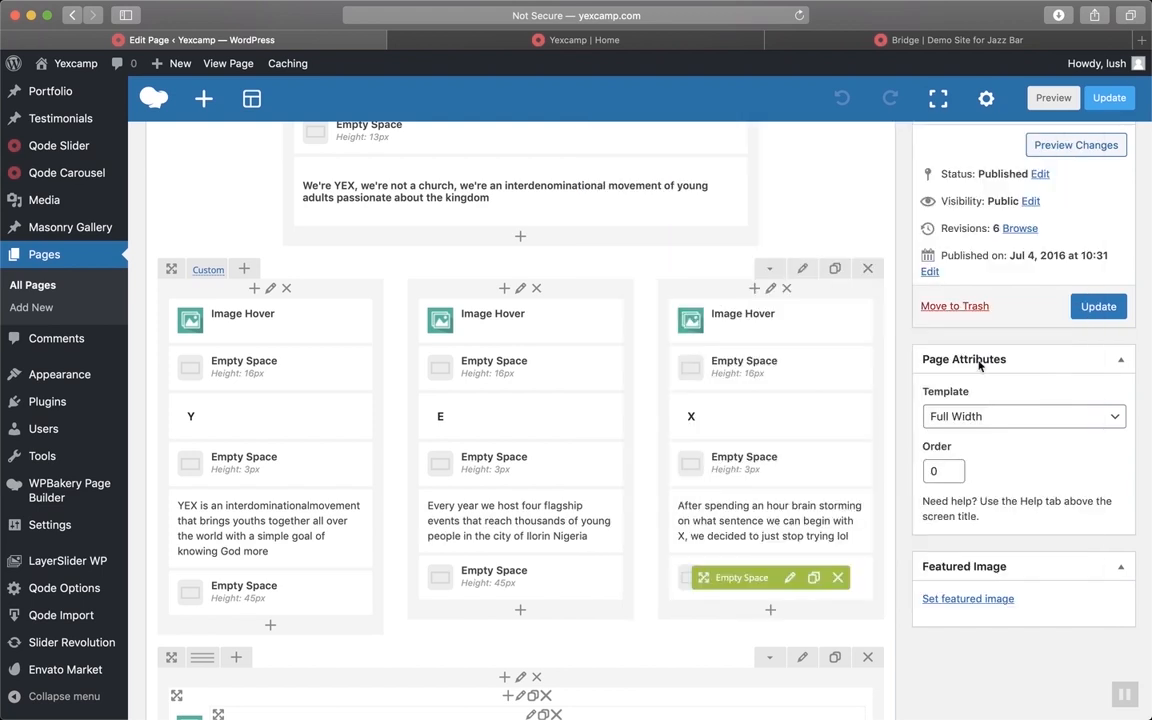
left_click(1097, 307)
left_click(533, 42)
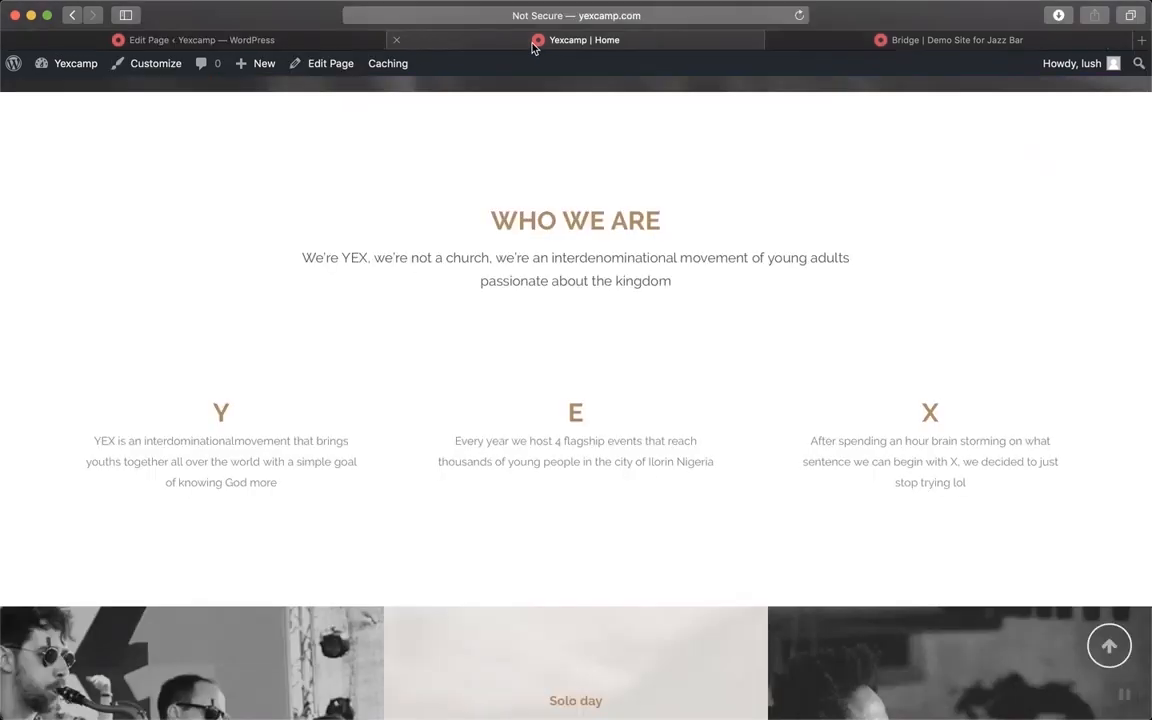
Reload the live Yexcamp Home page and check the E column's 'four flagship events' text and the event grid
key("super+r")
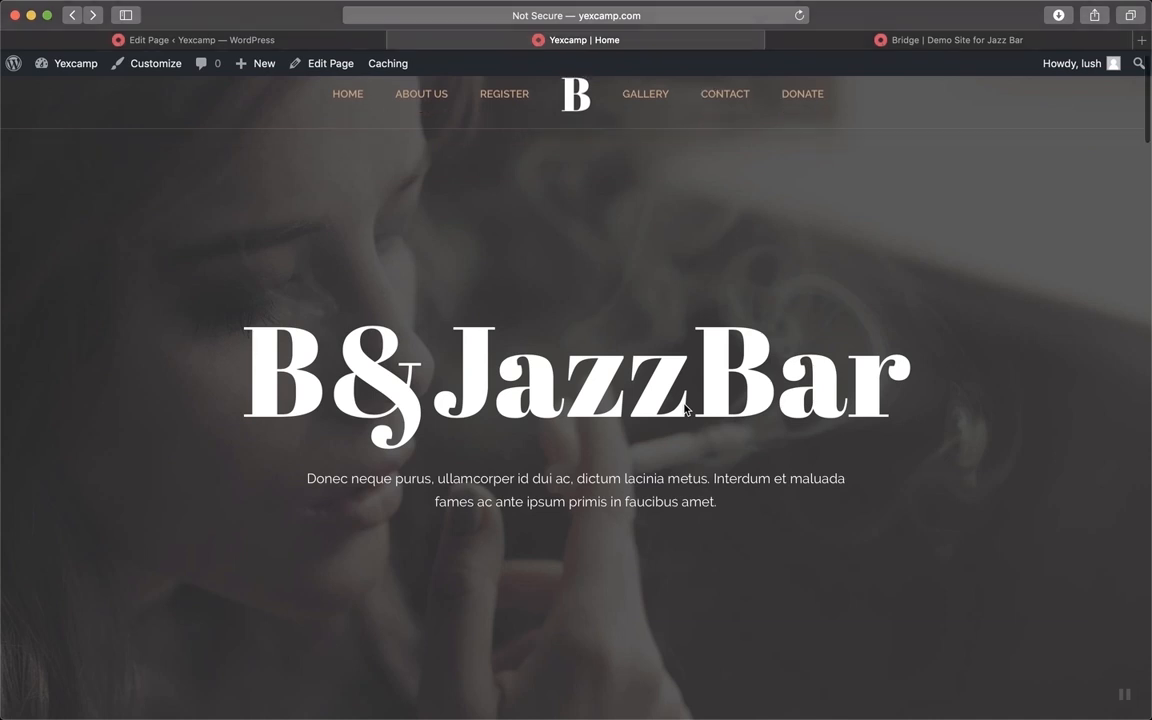
scroll(686, 410, "down", 3)
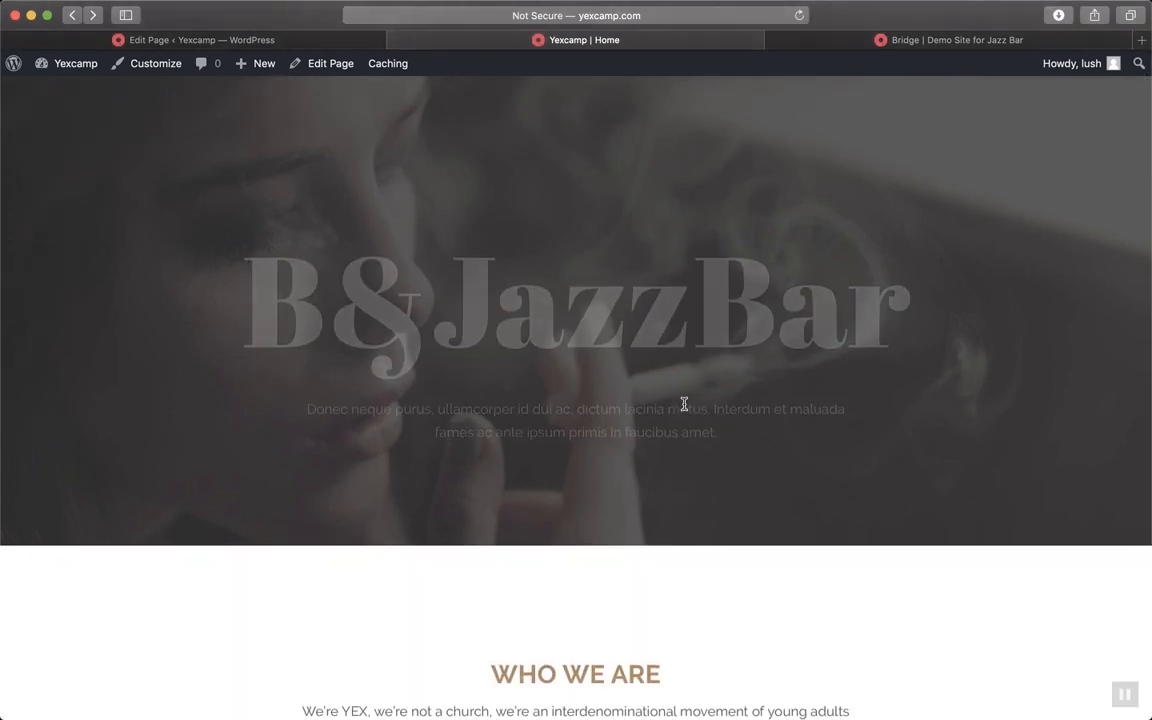
scroll(684, 404, "down", 10)
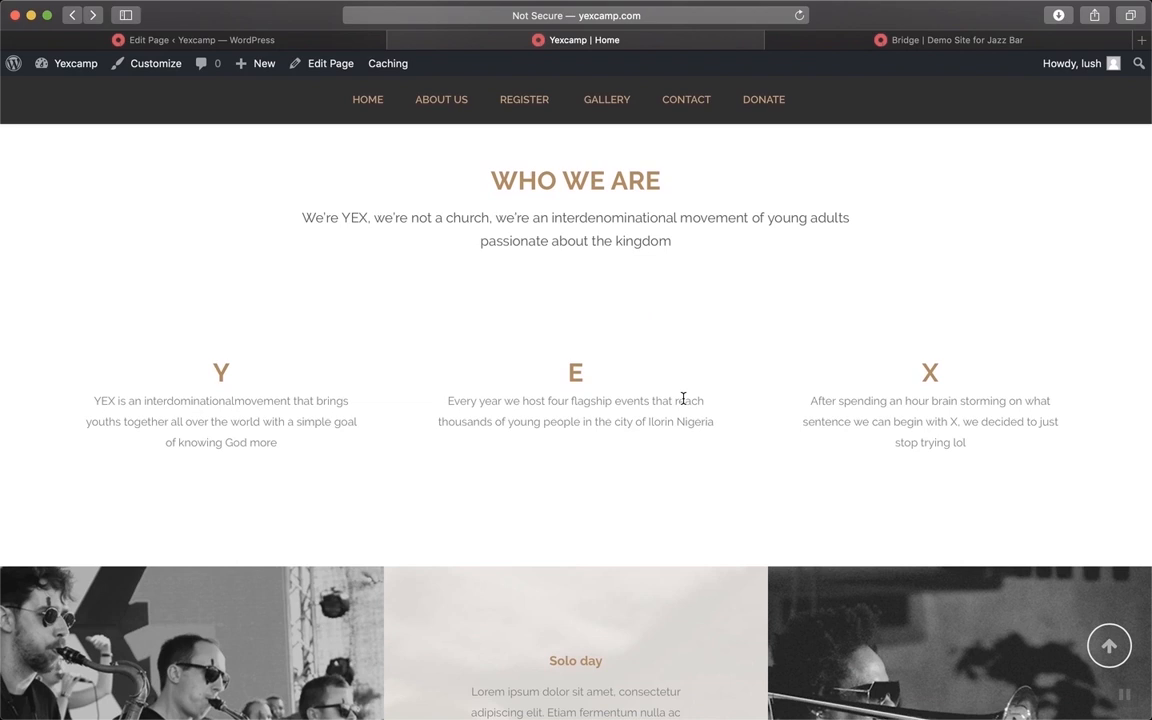
scroll(683, 399, "up", 3)
scroll(684, 404, "down", 1)
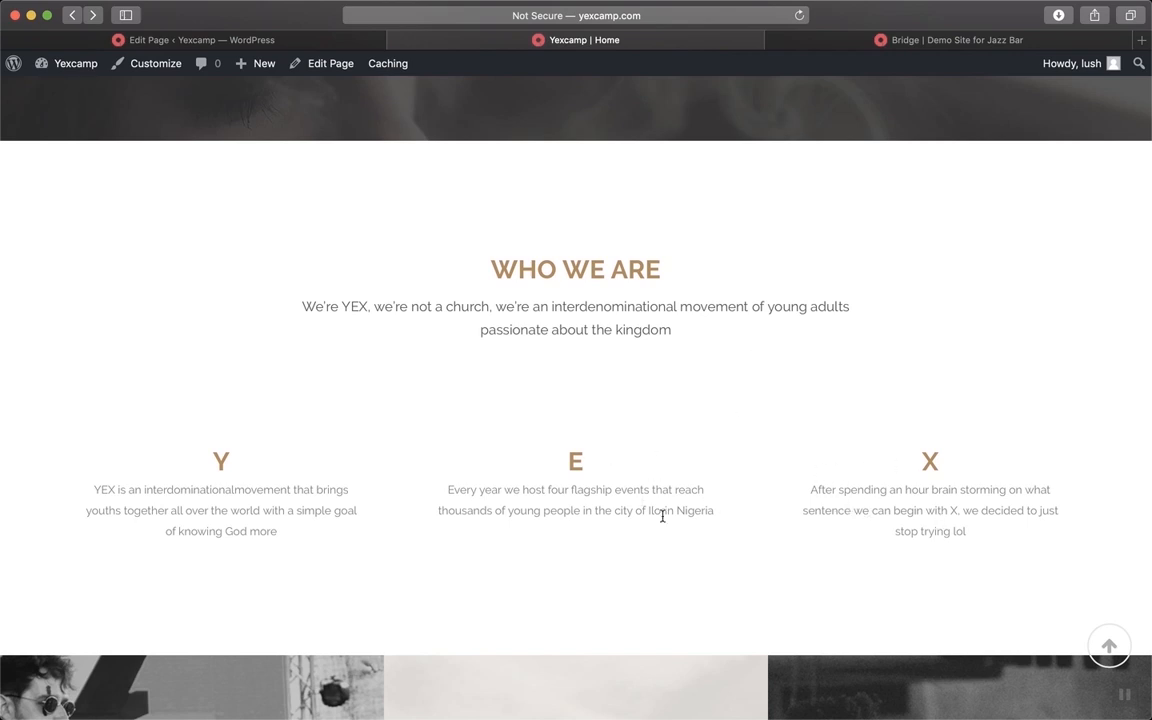
scroll(512, 545, "down", 3)
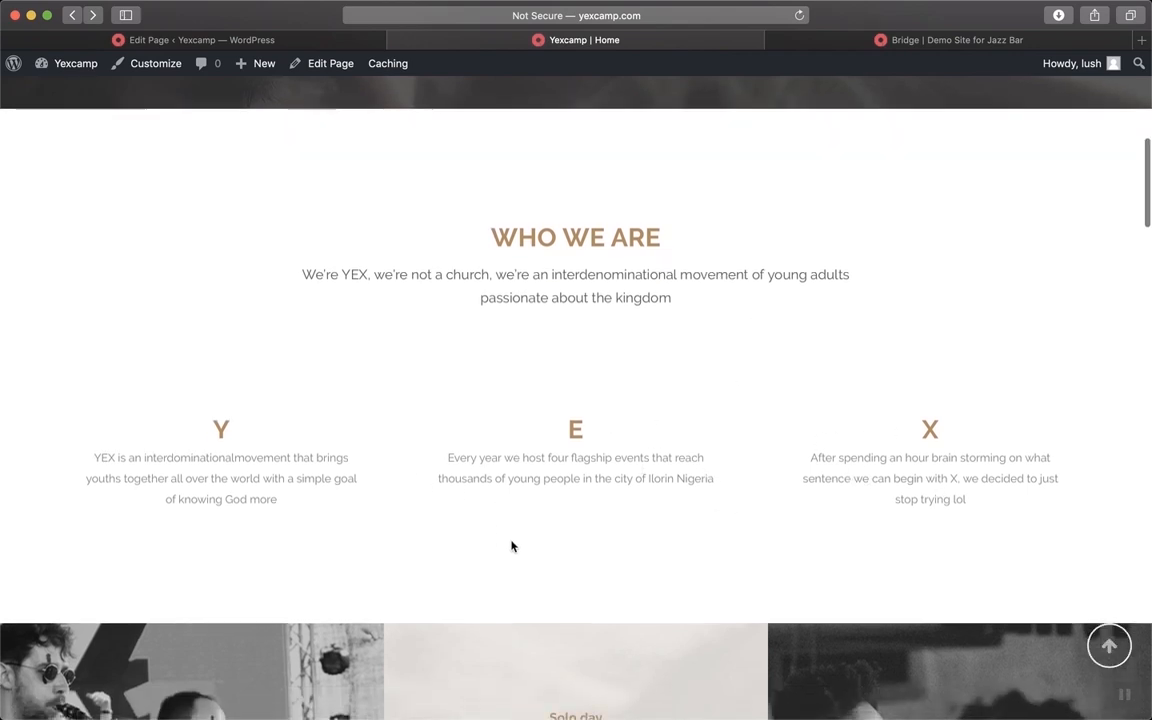
scroll(512, 545, "up", 4)
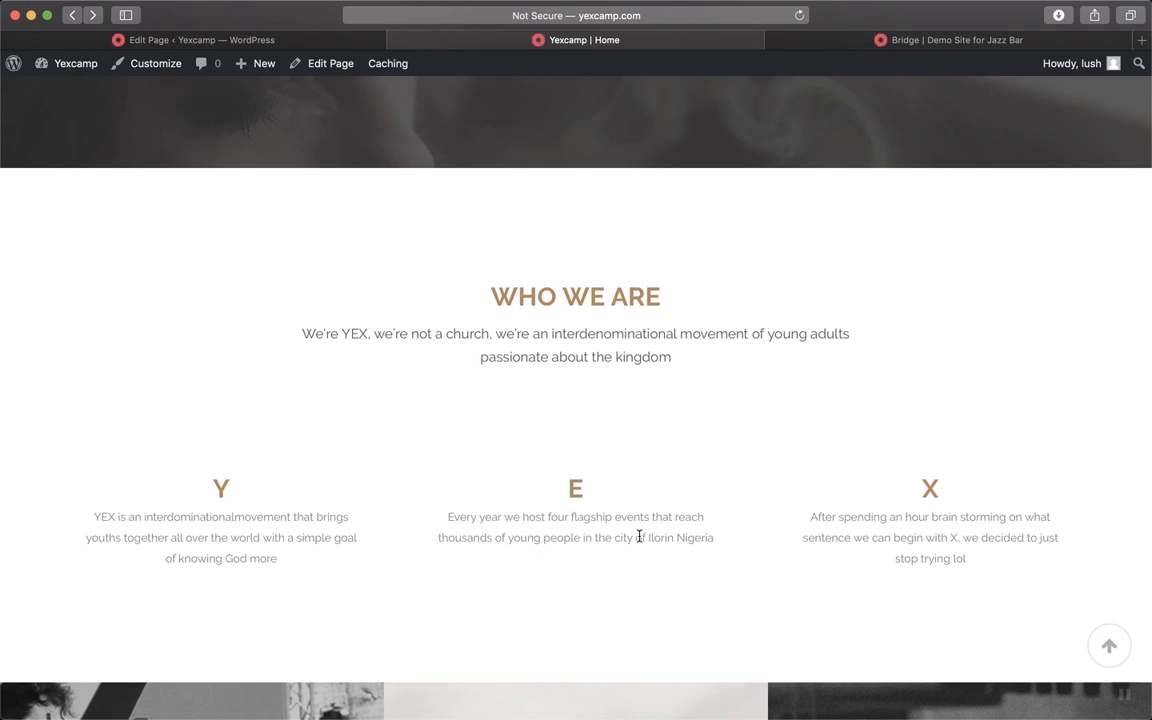
scroll(635, 584, "down", 2)
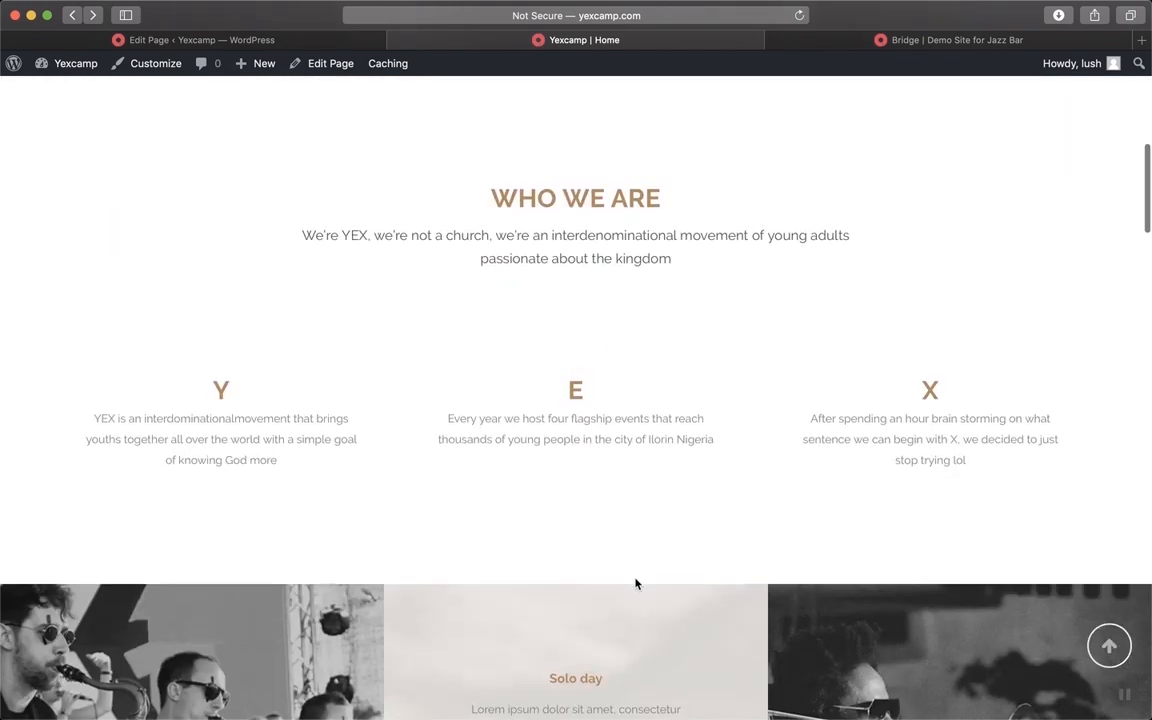
scroll(635, 584, "up", 10)
scroll(635, 584, "down", 10)
scroll(635, 584, "down", 2)
scroll(635, 584, "up", 4)
scroll(635, 584, "down", 5)
scroll(635, 578, "down", 1)
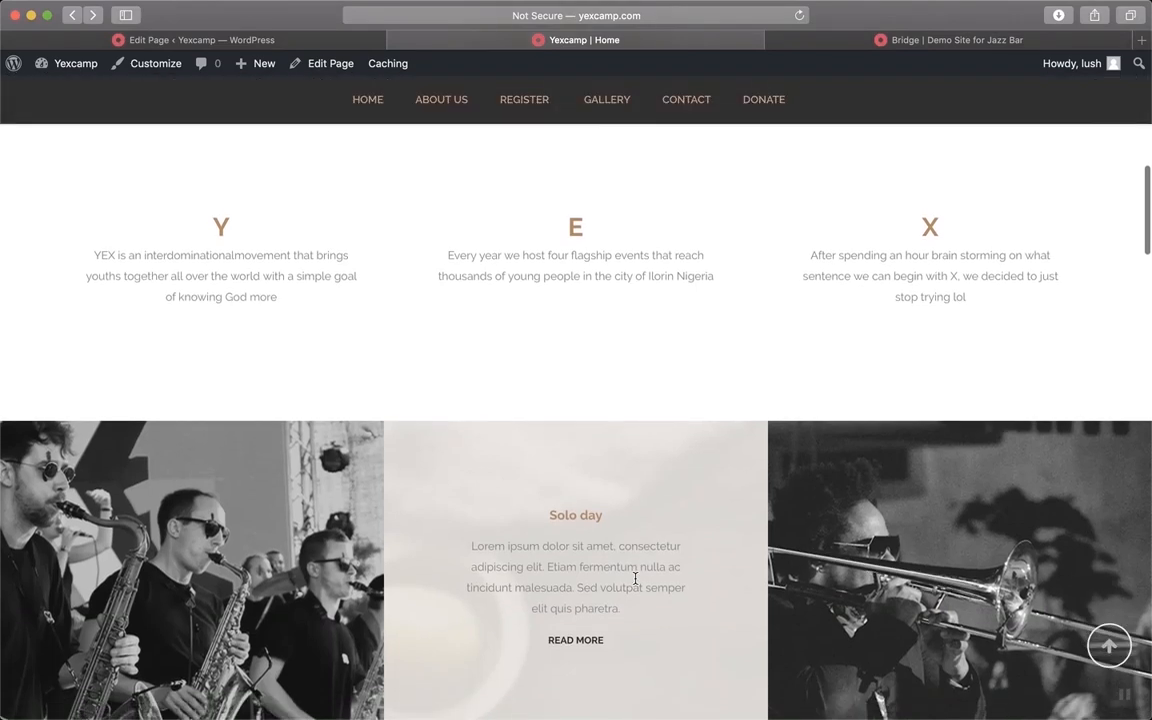
scroll(635, 580, "up", 5)
scroll(635, 584, "down", 2)
scroll(635, 584, "up", 8)
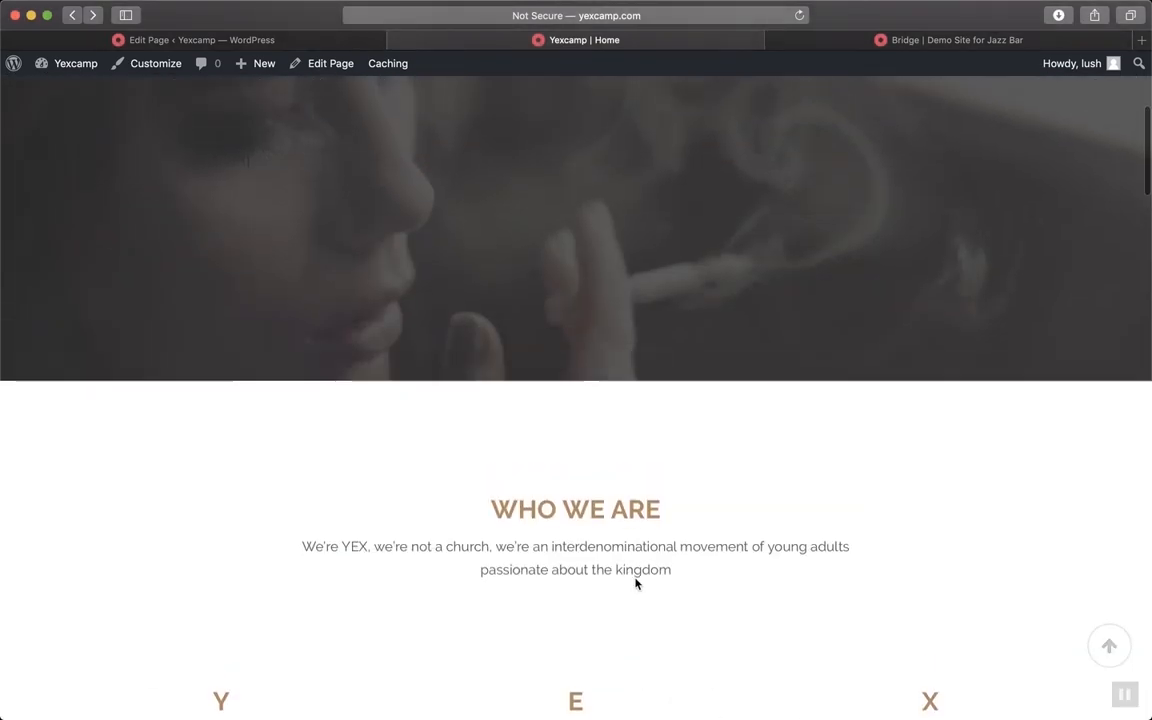
scroll(635, 584, "down", 9)
scroll(636, 583, "down", 5)
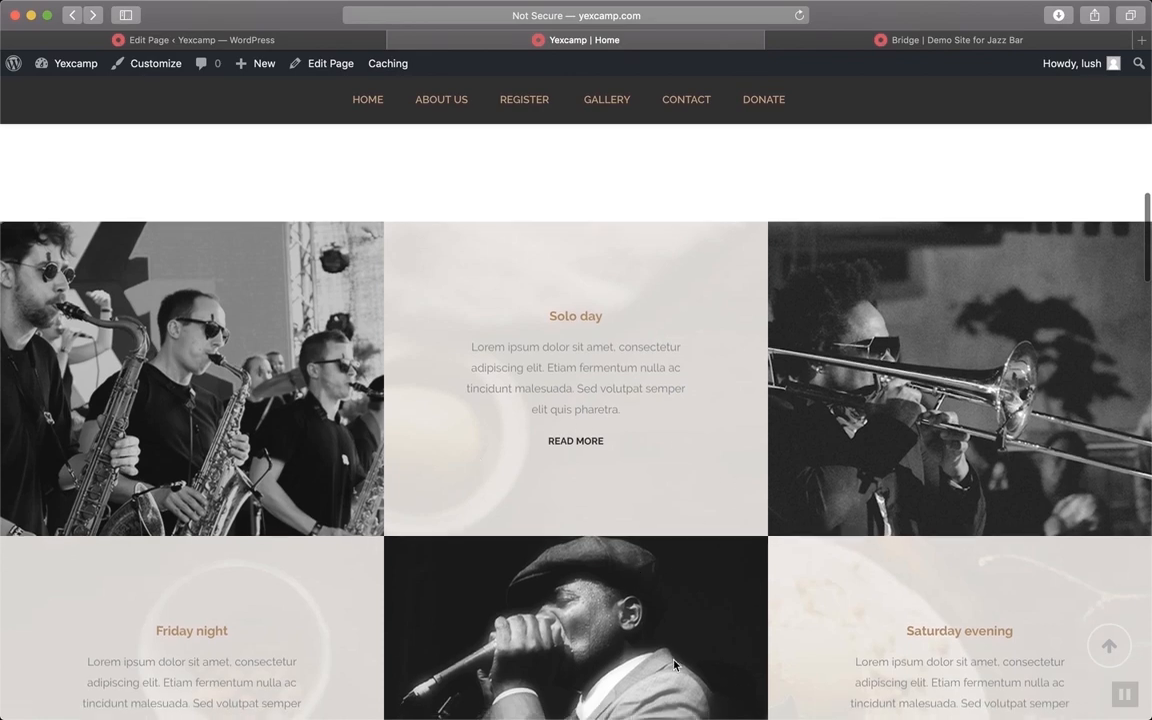
scroll(674, 665, "down", 12)
scroll(674, 665, "up", 11)
scroll(370, 532, "down", 2)
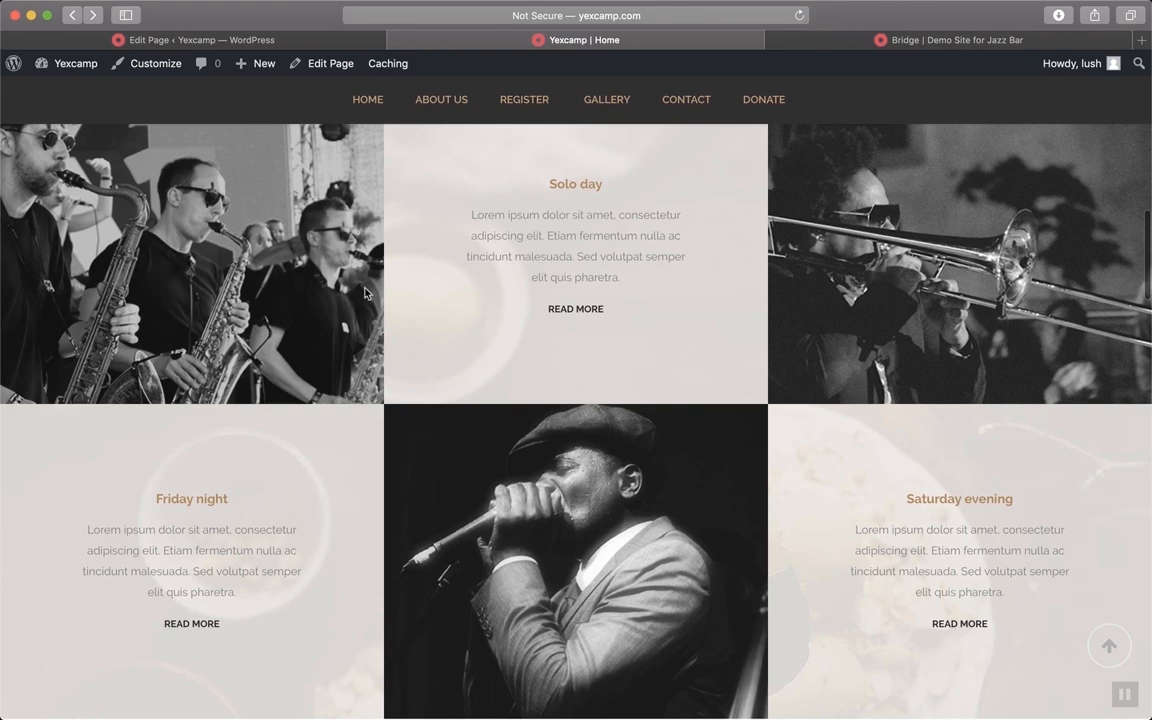
scroll(558, 544, "down", 1)
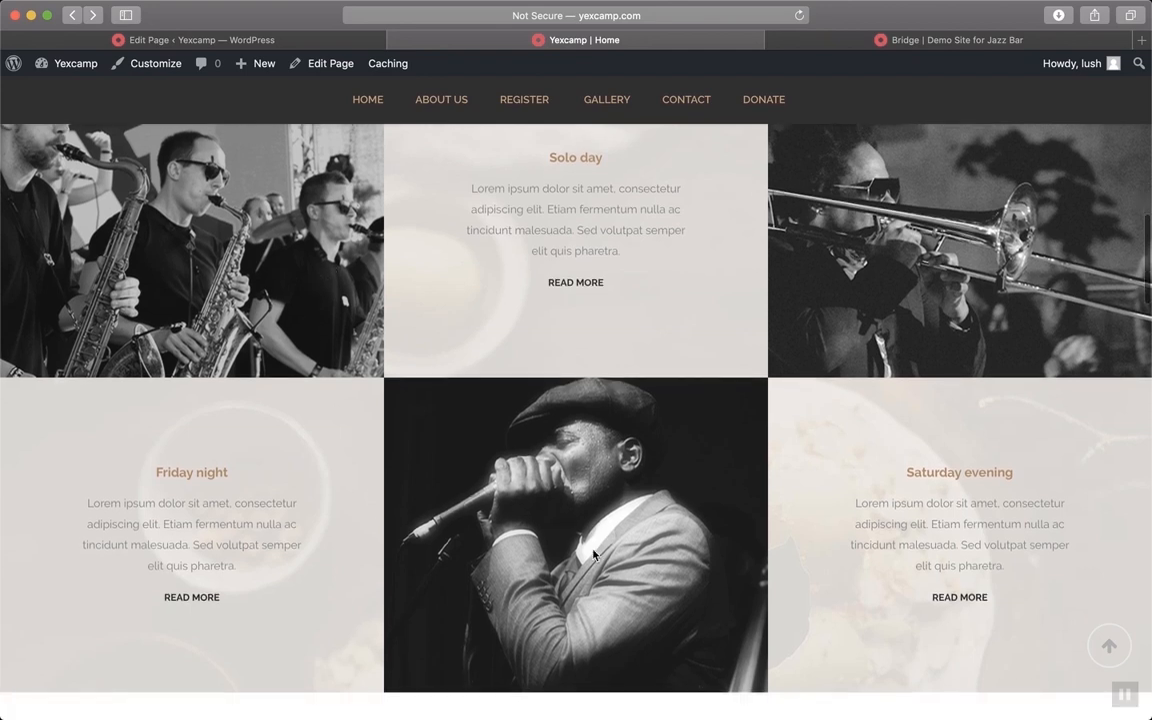
scroll(593, 555, "down", 3)
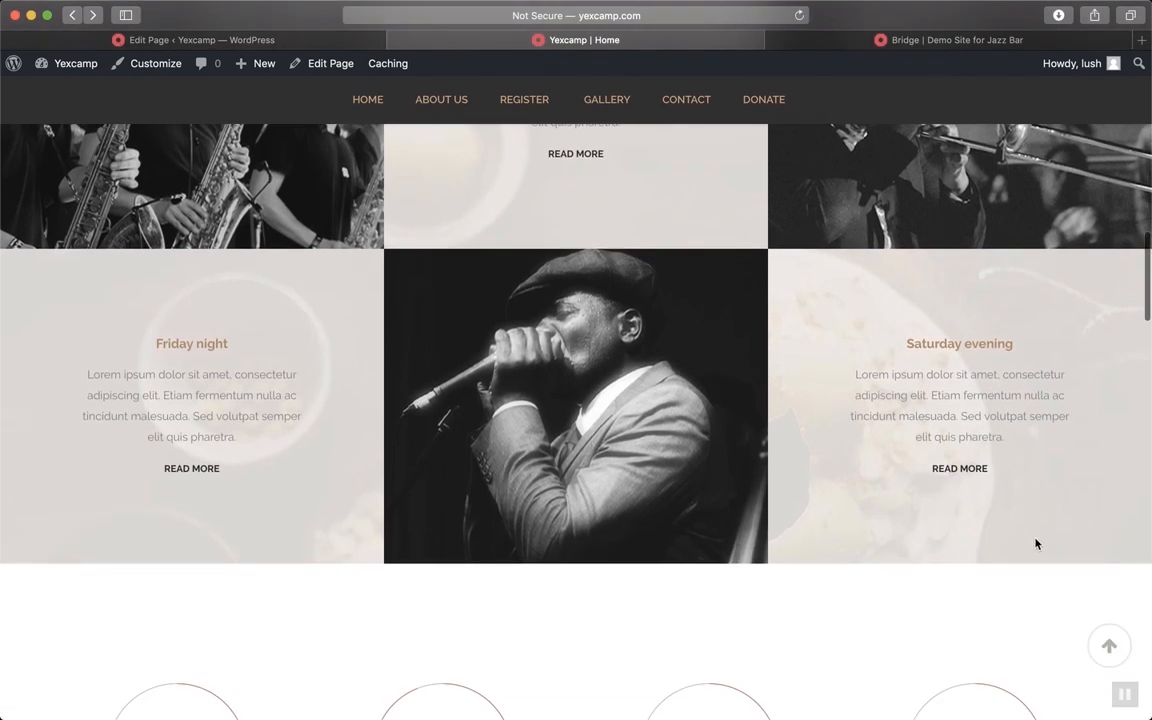
scroll(811, 408, "up", 6)
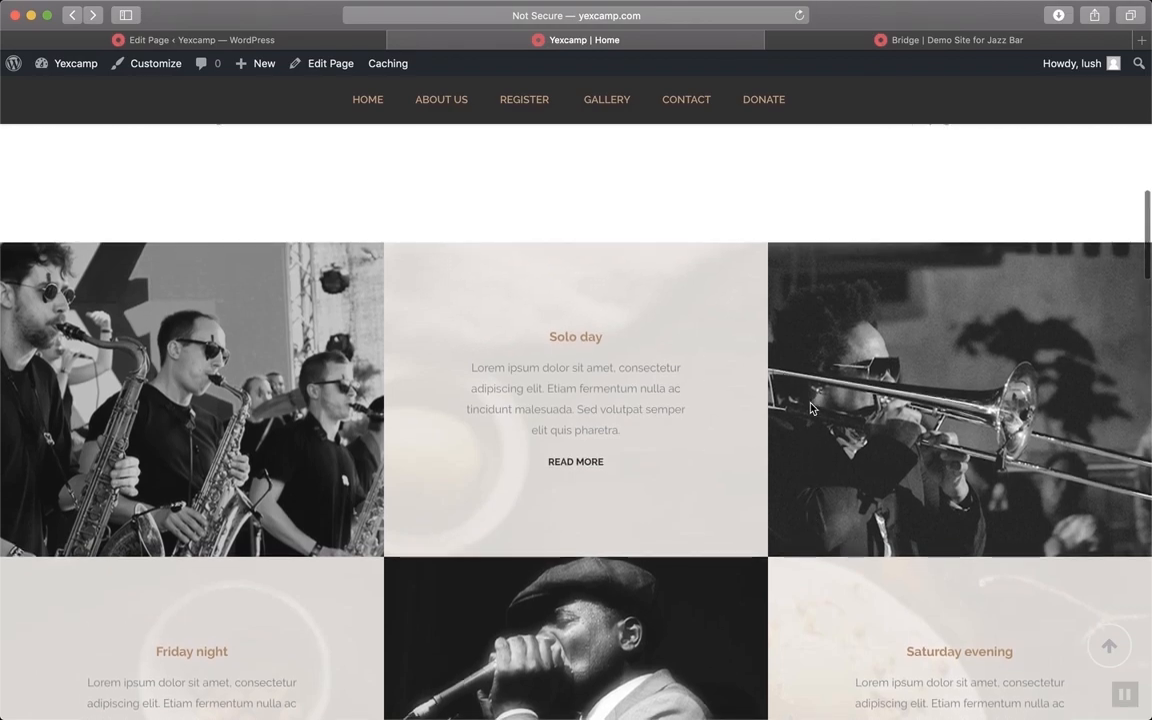
scroll(811, 408, "down", 3)
scroll(811, 408, "up", 3)
scroll(811, 408, "down", 8)
scroll(811, 408, "up", 10)
scroll(770, 385, "down", 7)
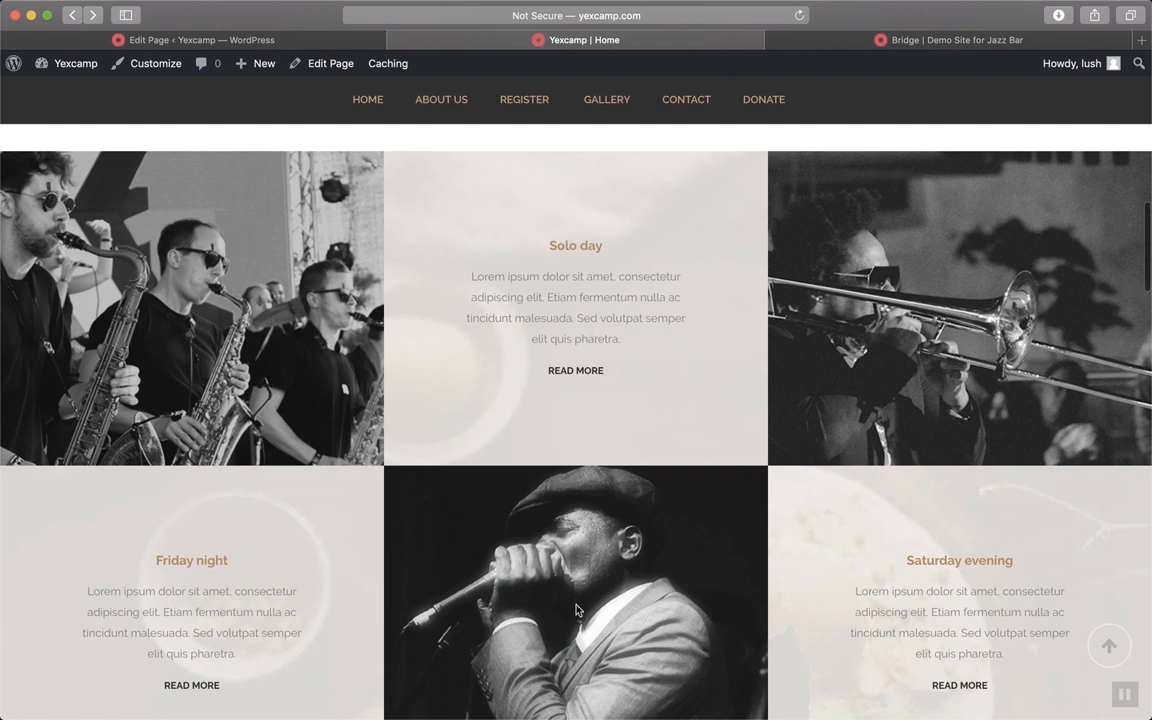
scroll(576, 609, "down", 2)
scroll(576, 609, "up", 5)
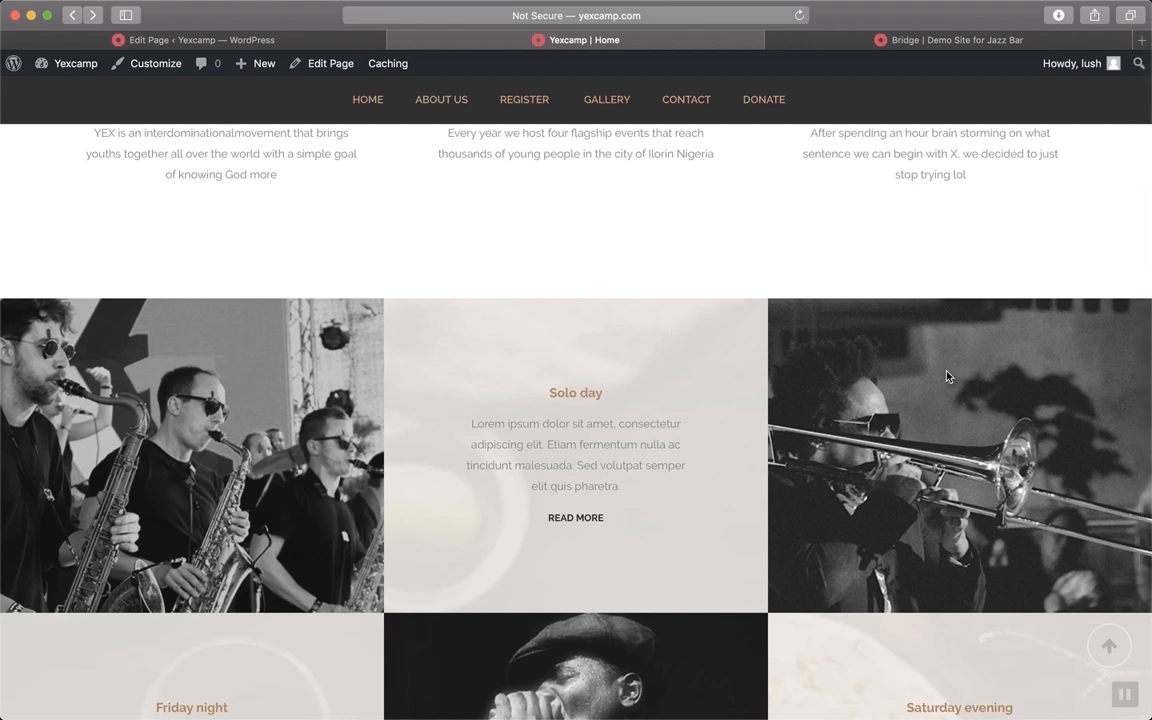
scroll(954, 406, "down", 5)
scroll(548, 456, "down", 3)
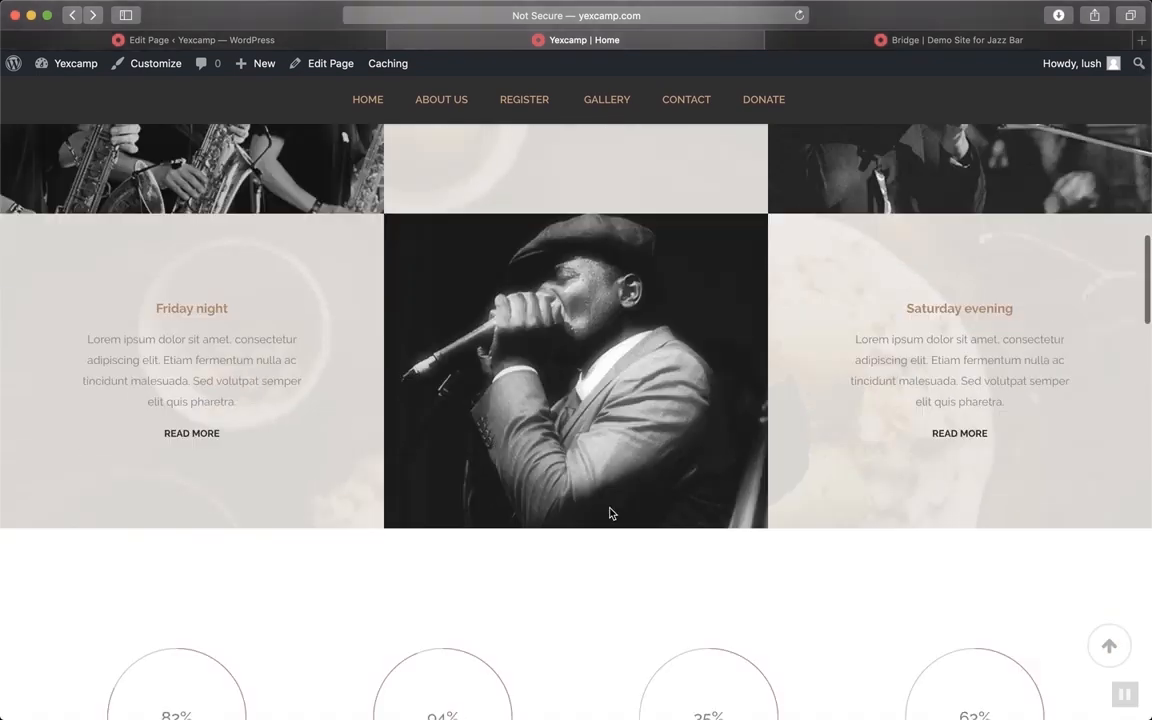
scroll(611, 513, "up", 4)
scroll(611, 513, "down", 2)
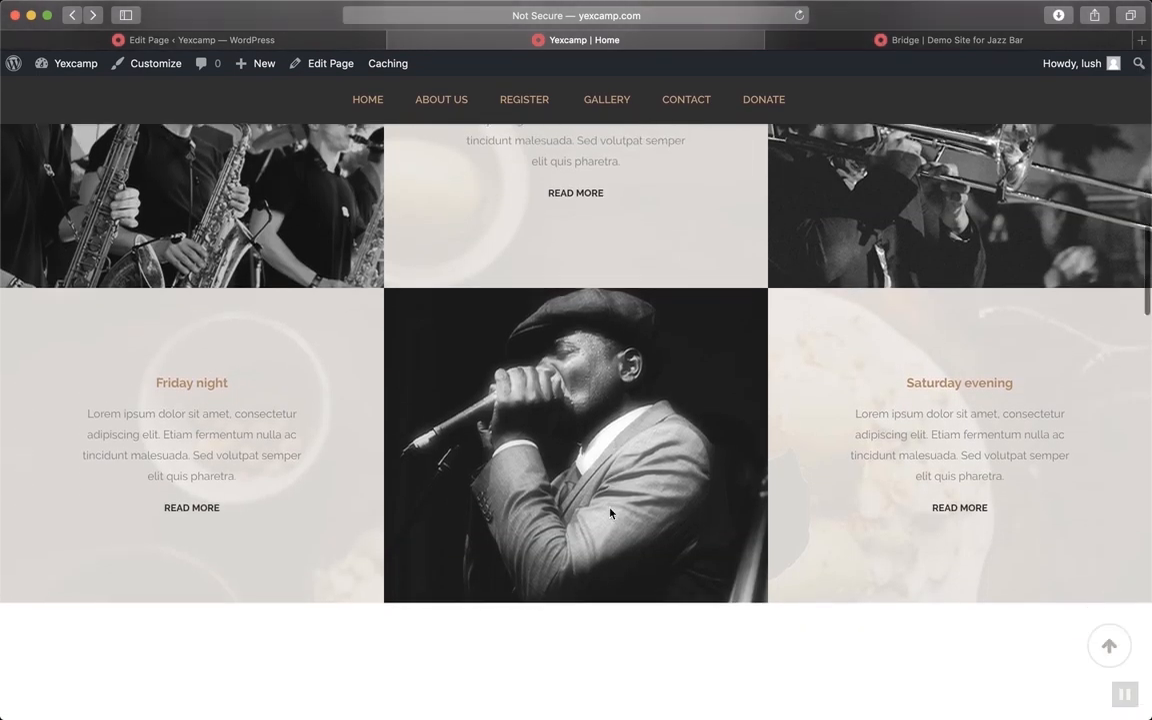
scroll(611, 513, "down", 4)
scroll(611, 513, "up", 12)
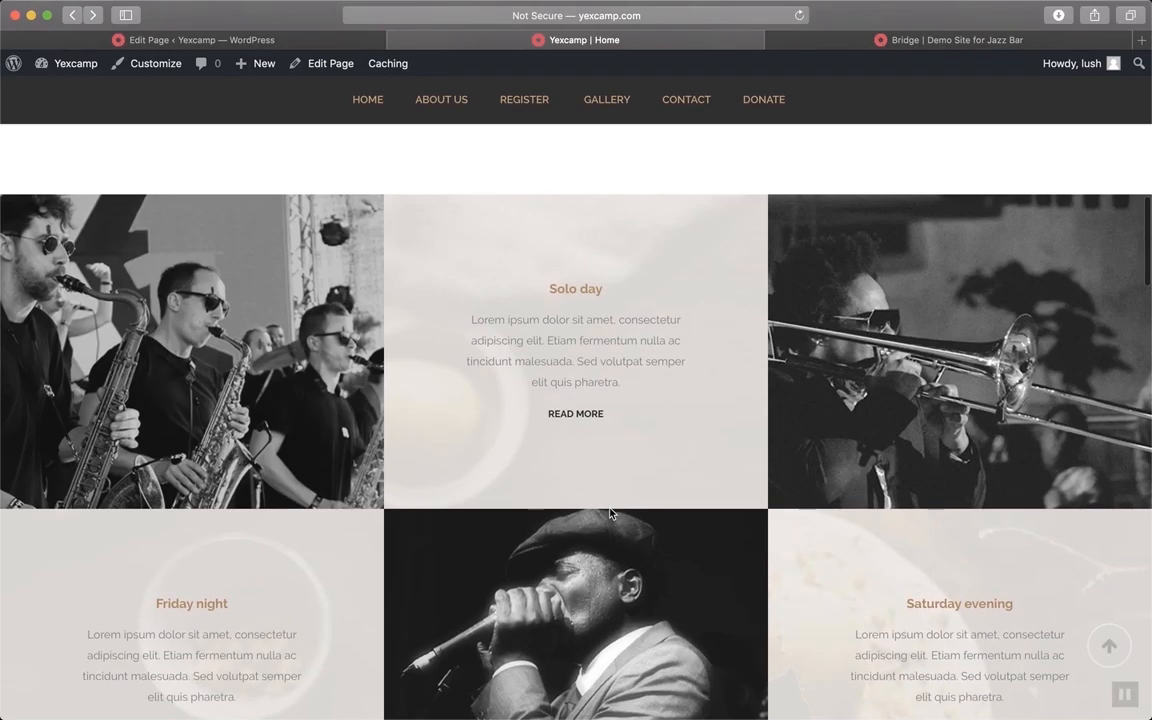
scroll(610, 513, "up", 2)
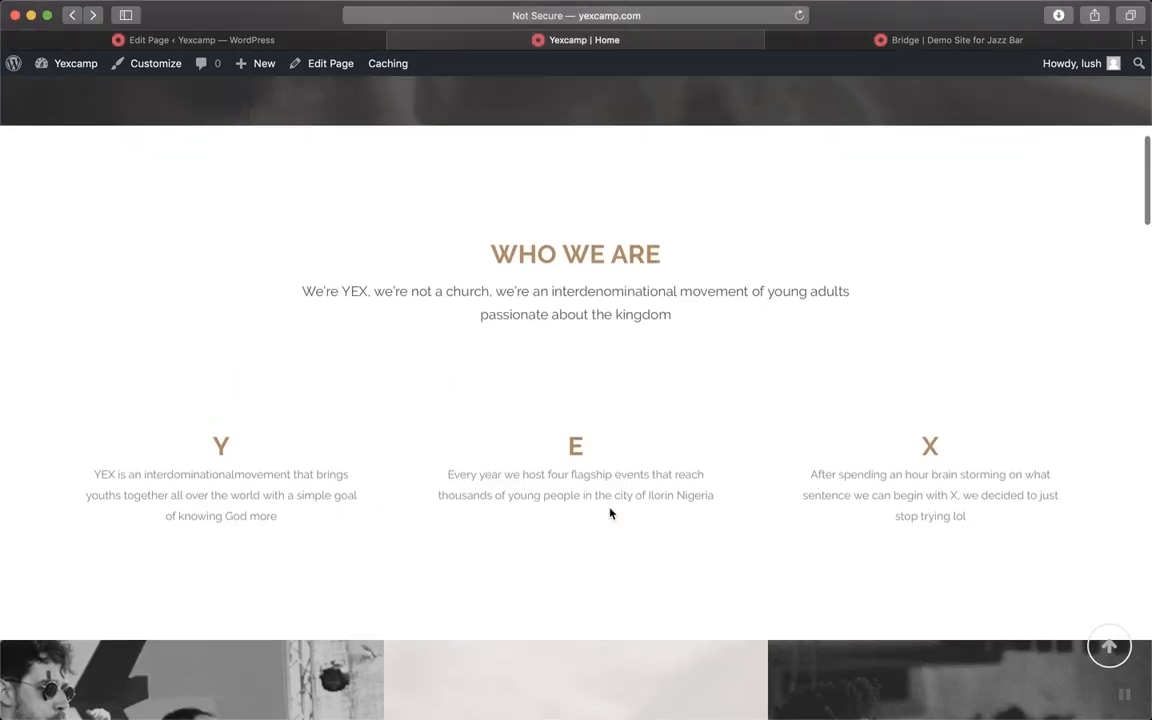
Compare the Home page editor with the live site, ending back in the editor
left_click(283, 40)
scroll(650, 325, "down", 12)
scroll(686, 359, "down", 6)
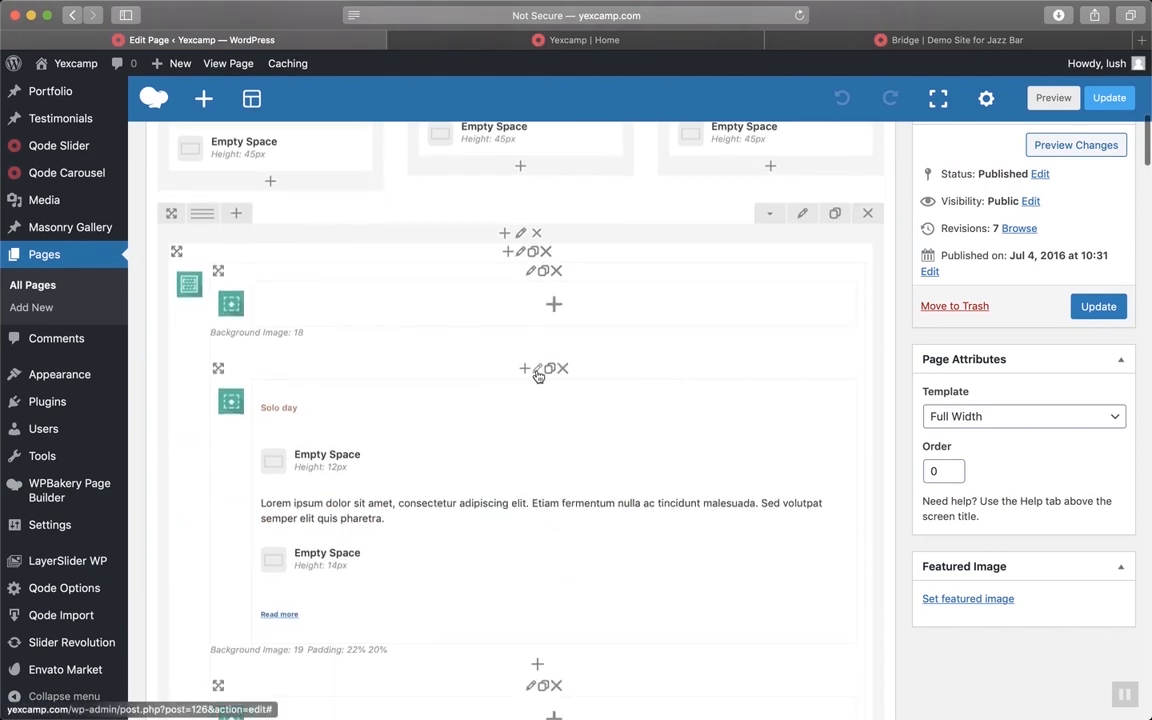
left_click(567, 38)
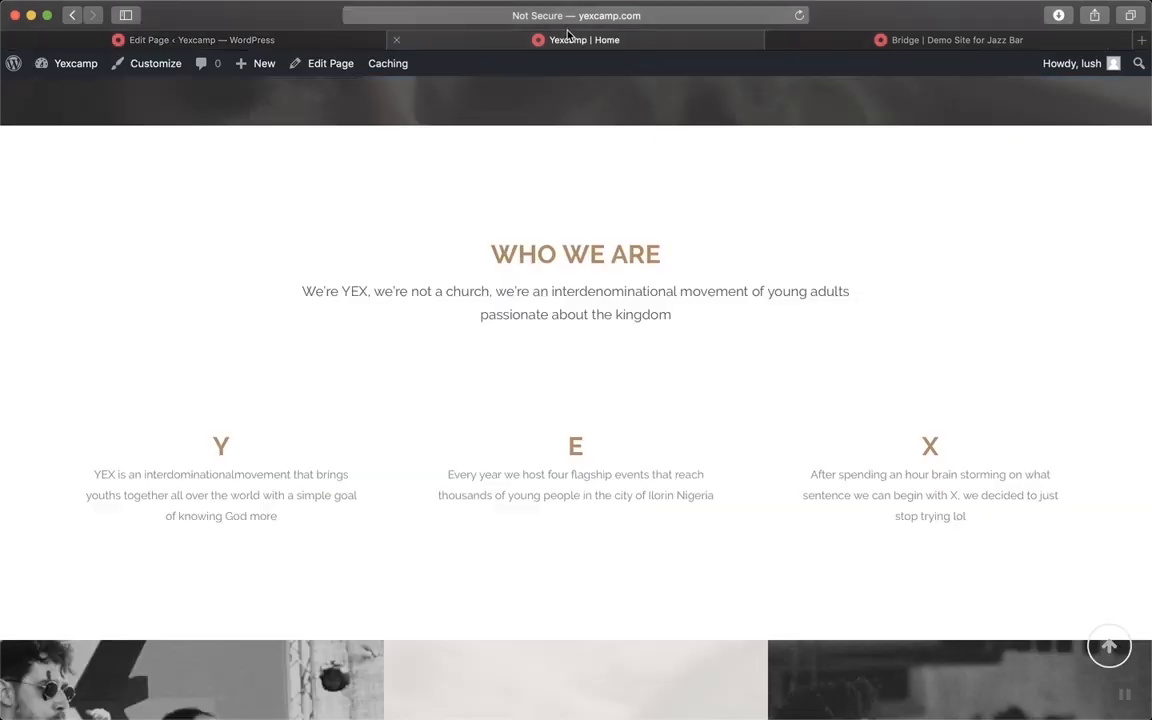
scroll(574, 289, "down", 5)
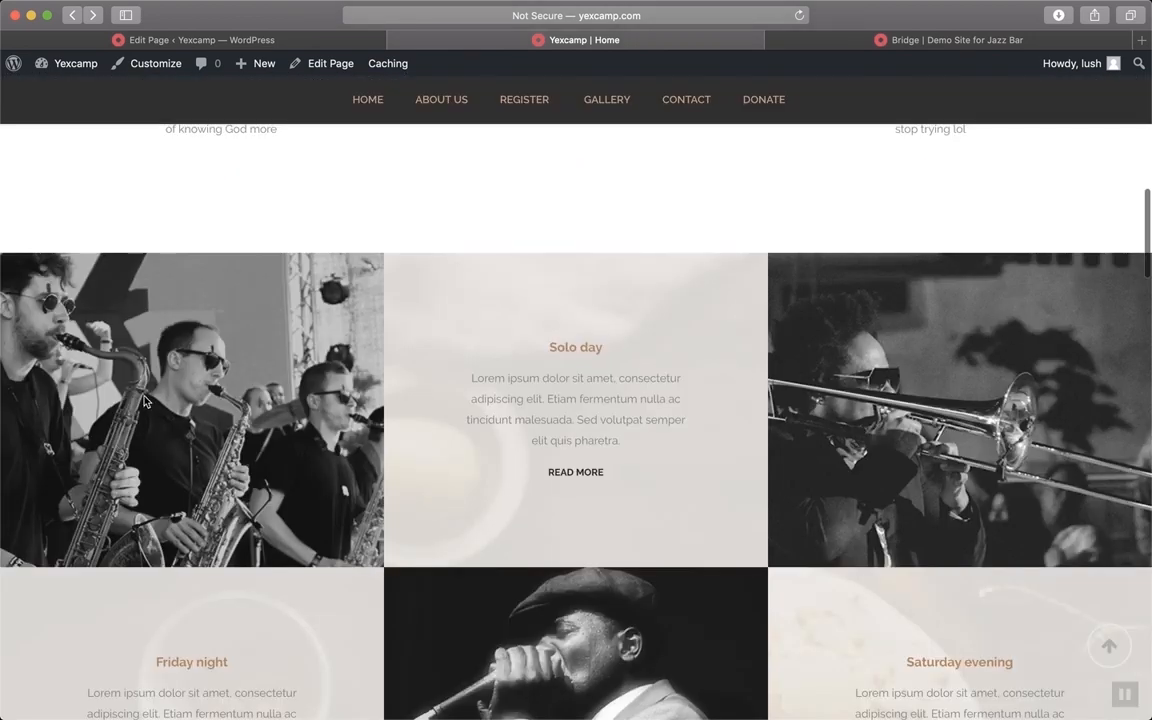
left_click(200, 37)
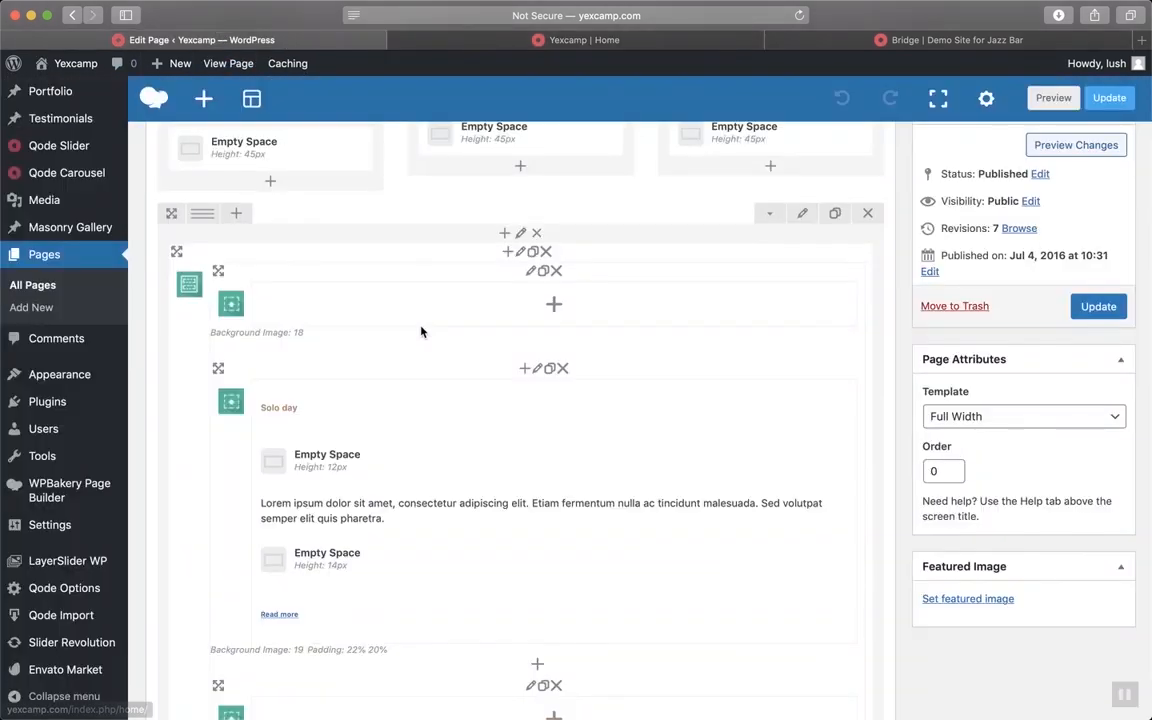
scroll(421, 332, "up", 1)
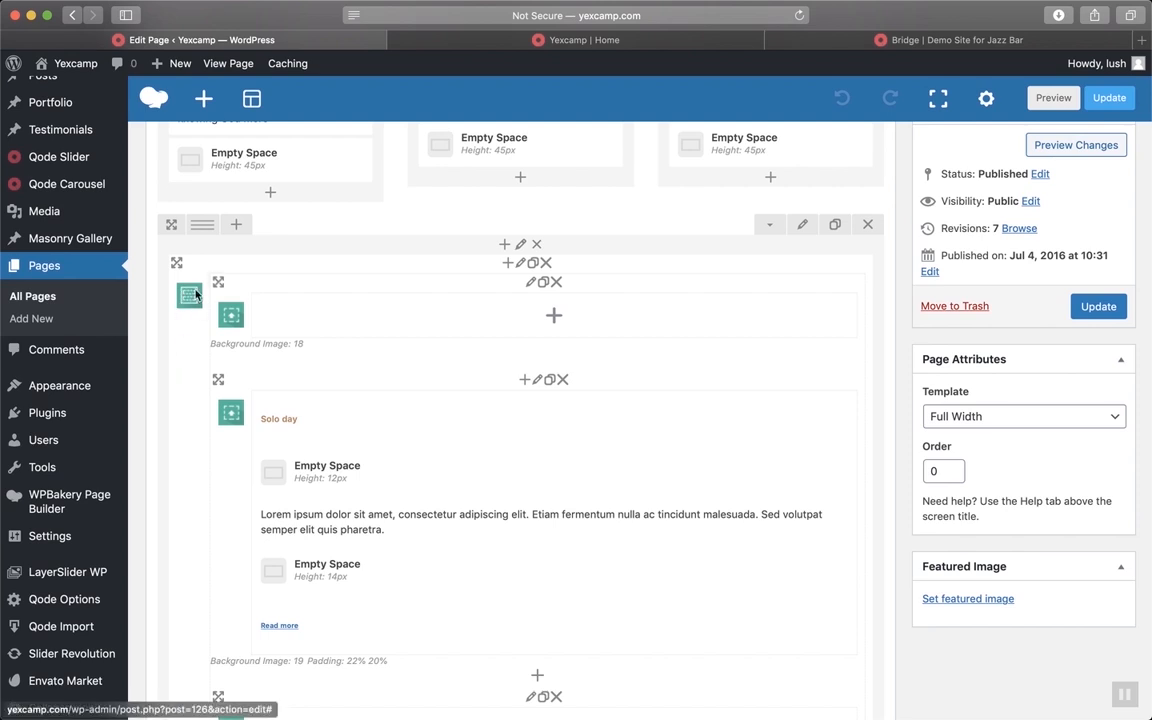
Drag the Qode Elements Holder row and drop it back in place, then dismiss Add Element
left_click_drag(176, 262, 193, 277)
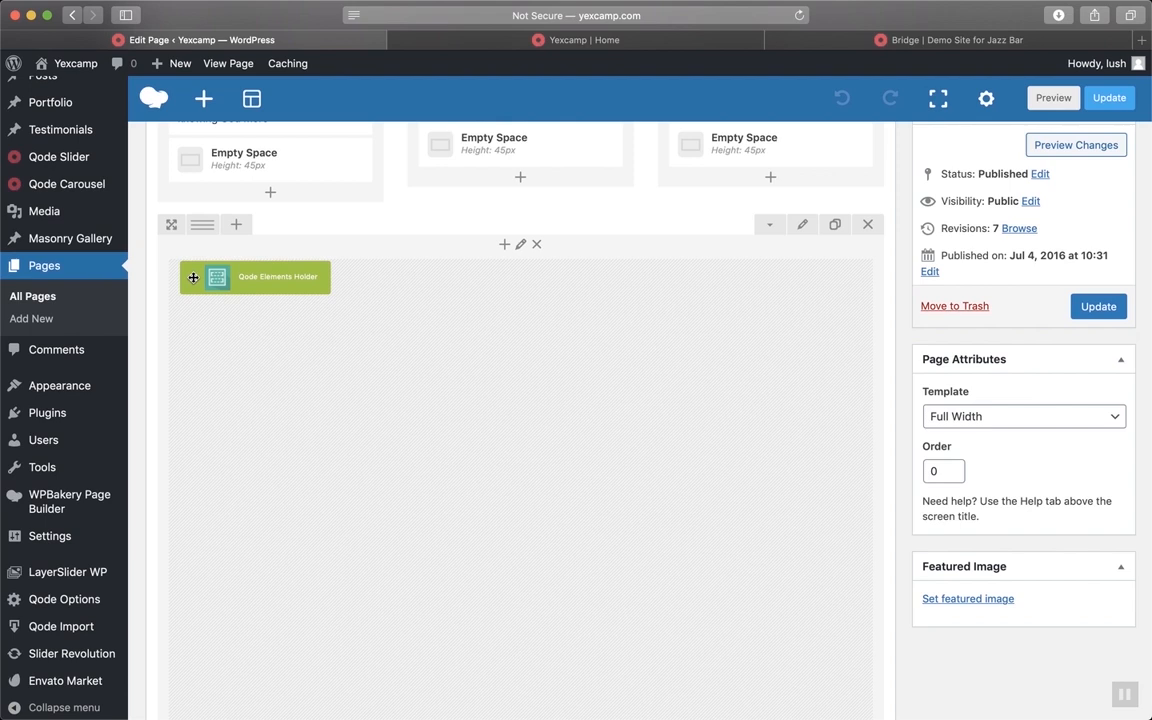
left_click_drag(193, 277, 193, 282)
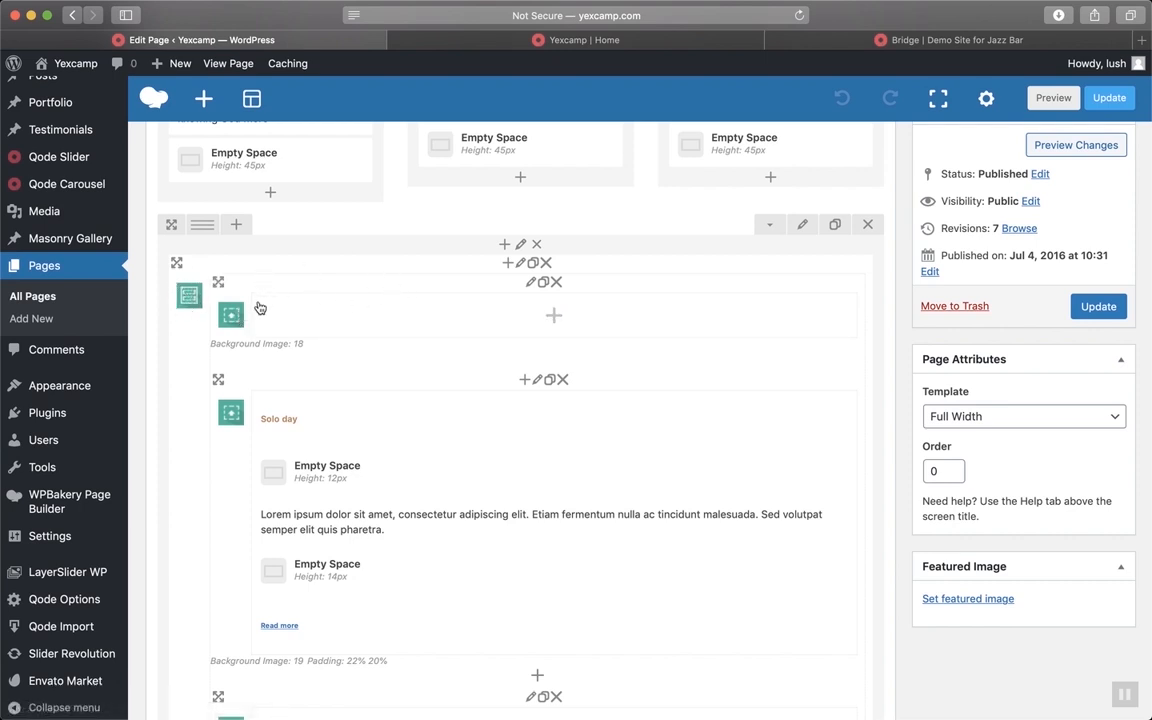
left_click(329, 327)
key("Escape")
Remove the saxophone-band background from the holder item above 'Solo day' and bring up Set Image
left_click(531, 289)
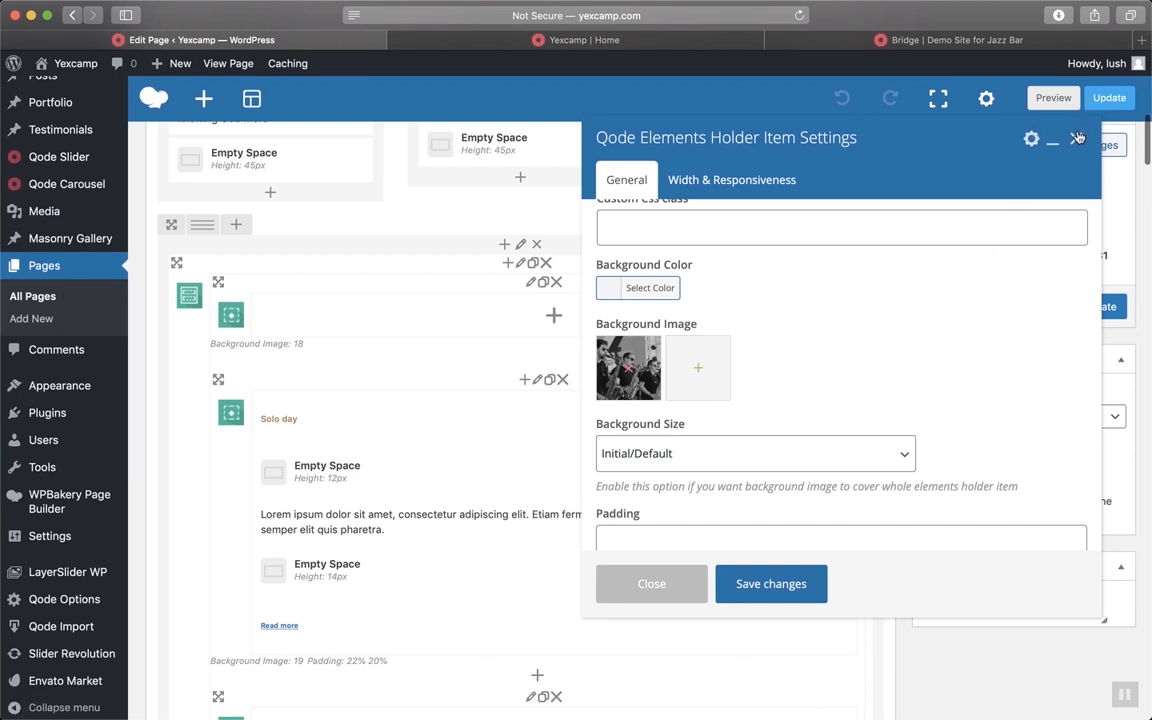
key("Escape")
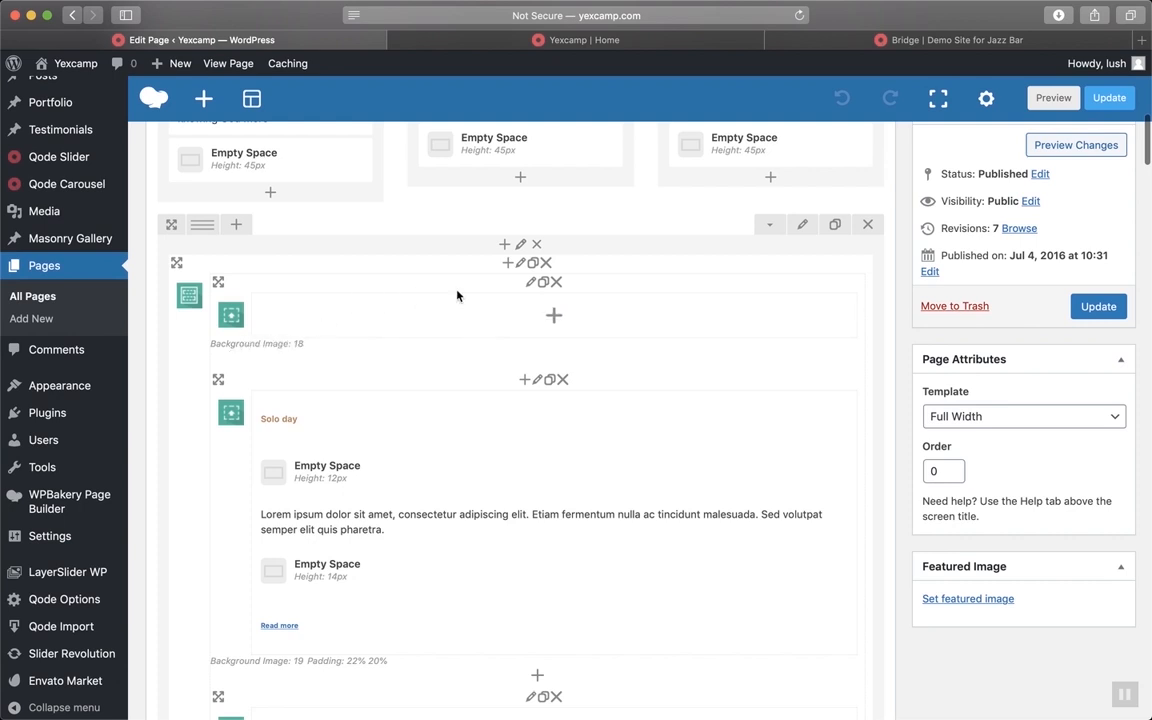
left_click(530, 285)
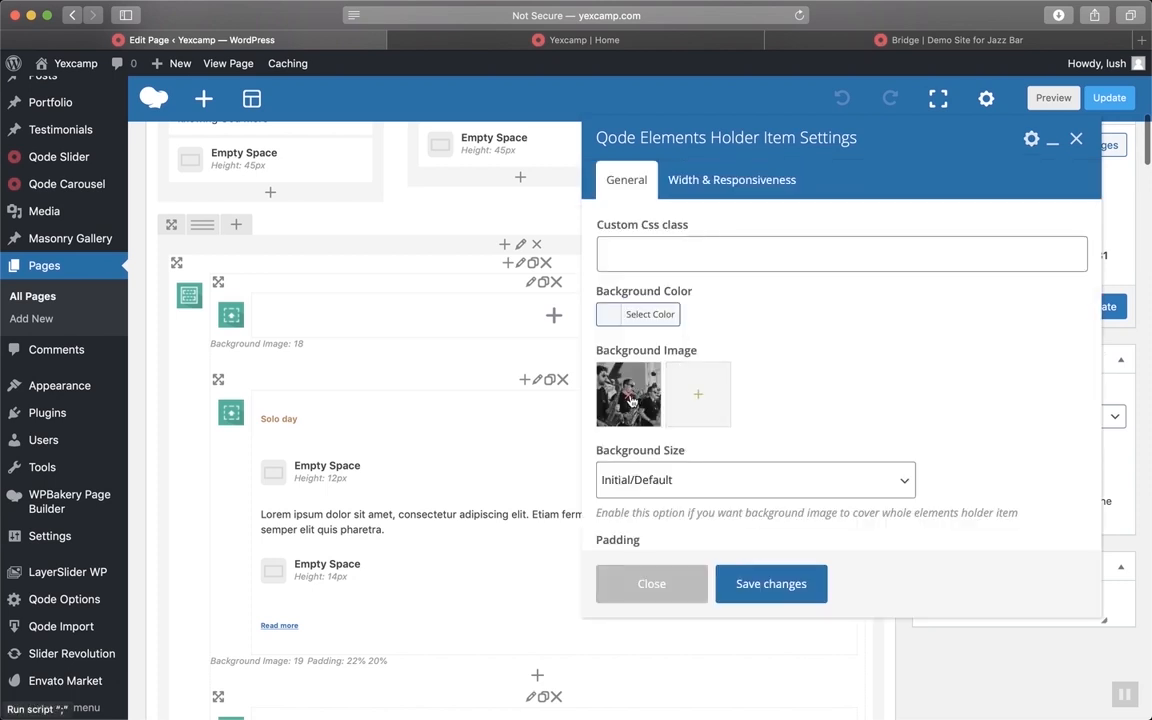
left_click(630, 399)
left_click(630, 397)
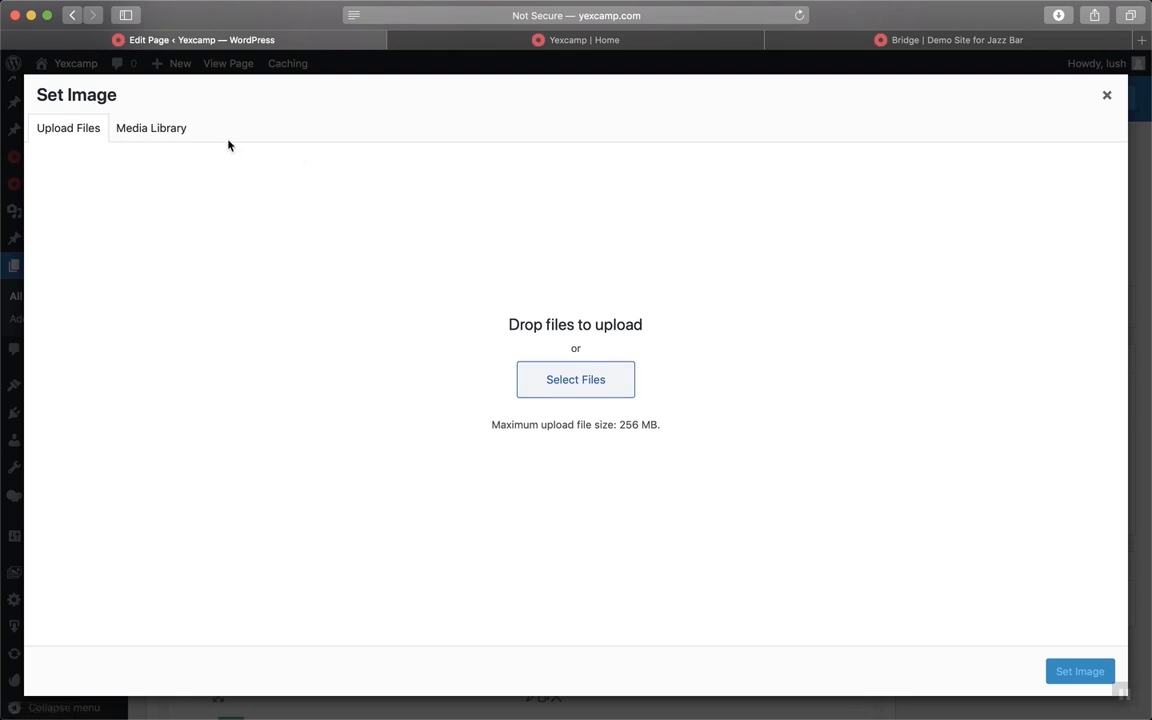
Browse the Media Library in Set Image, then close it and Item Settings without choosing an image
left_click(176, 127)
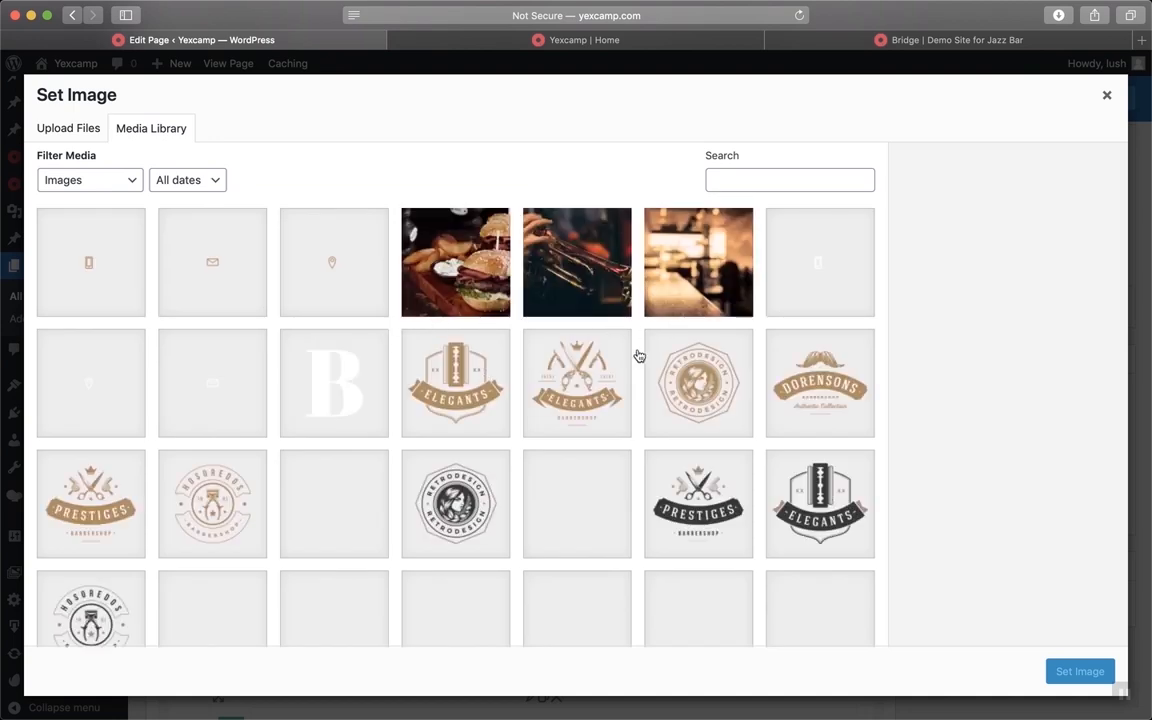
scroll(550, 538, "down", 5)
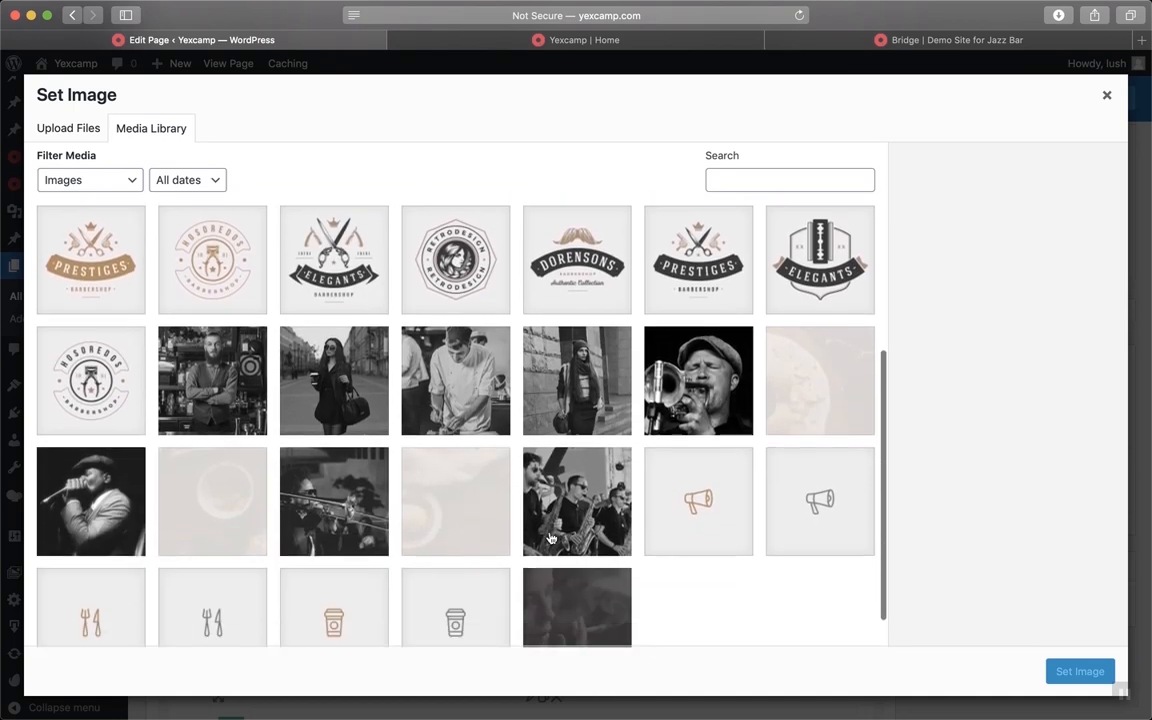
scroll(550, 538, "up", 1)
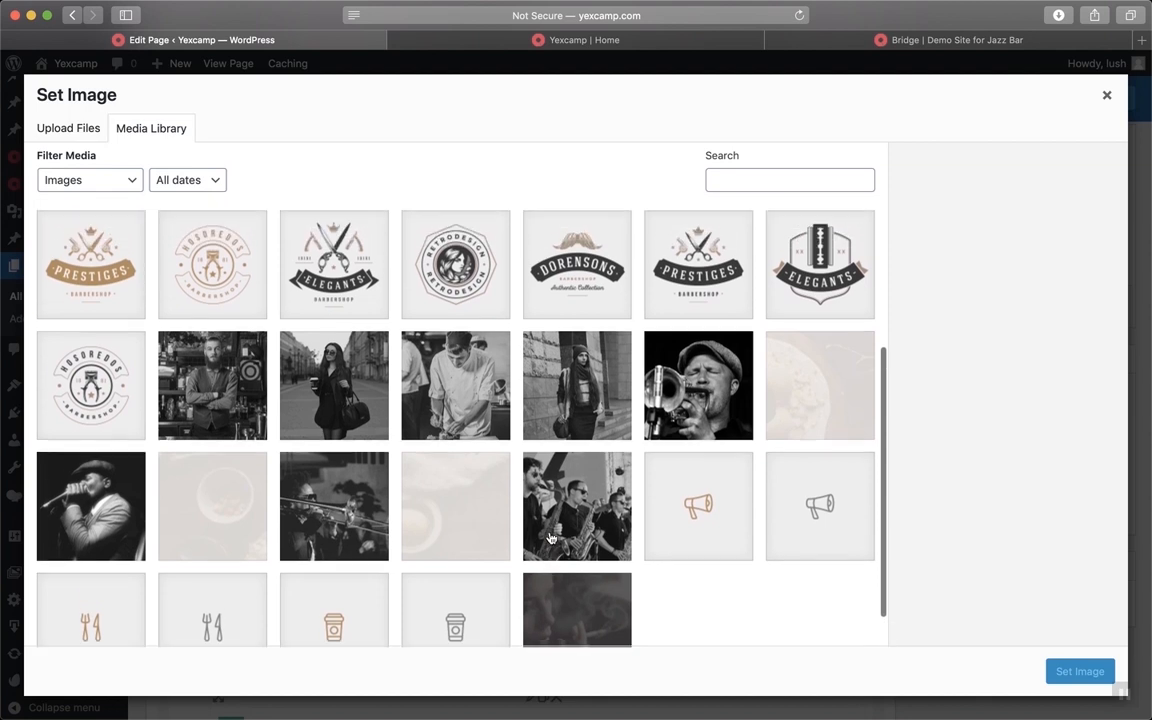
scroll(549, 520, "up", 5)
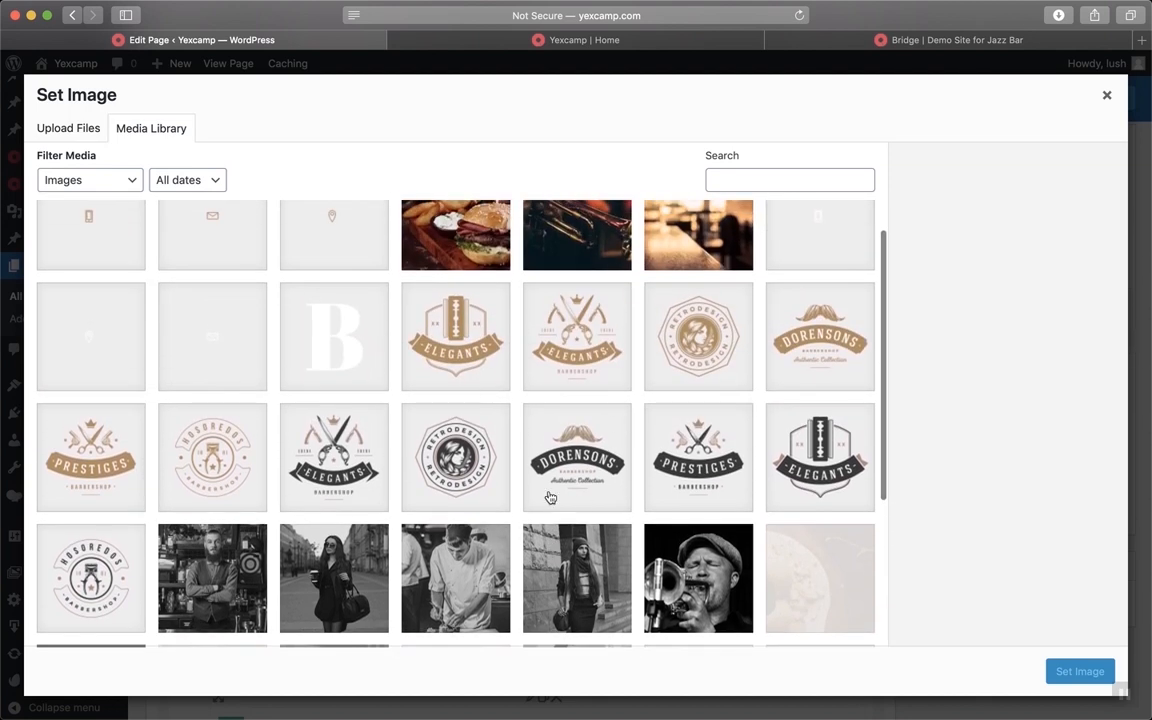
scroll(466, 381, "up", 1)
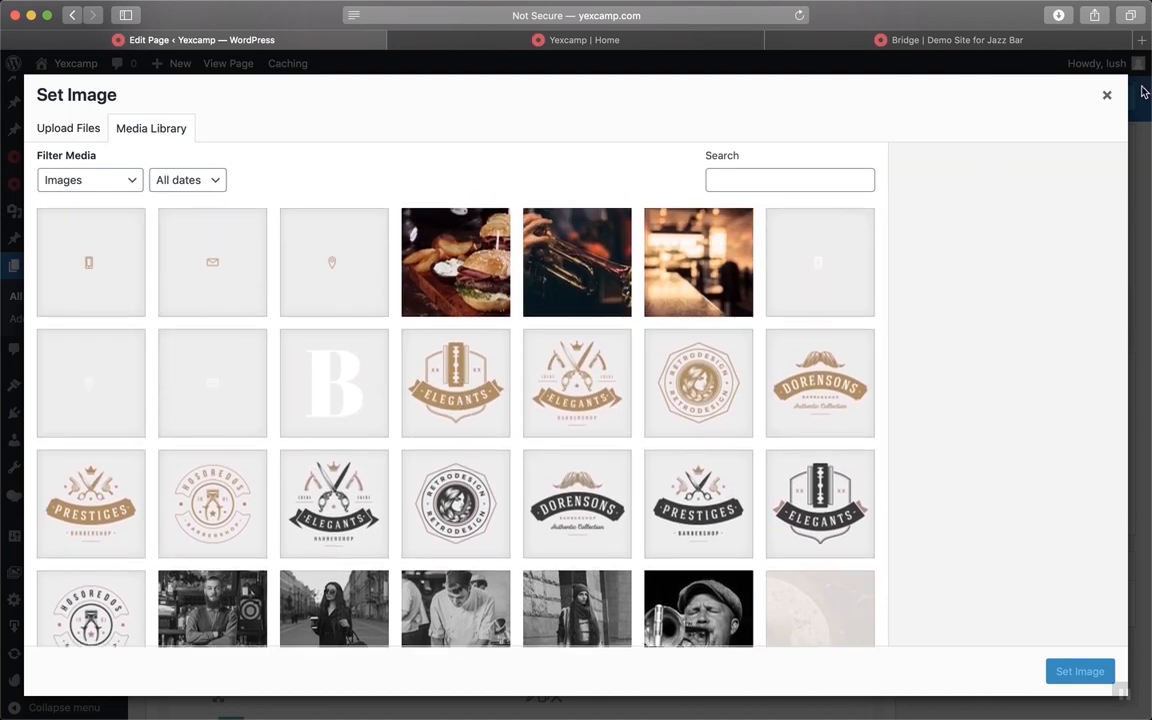
left_click(1108, 97)
scroll(765, 178, "up", 5)
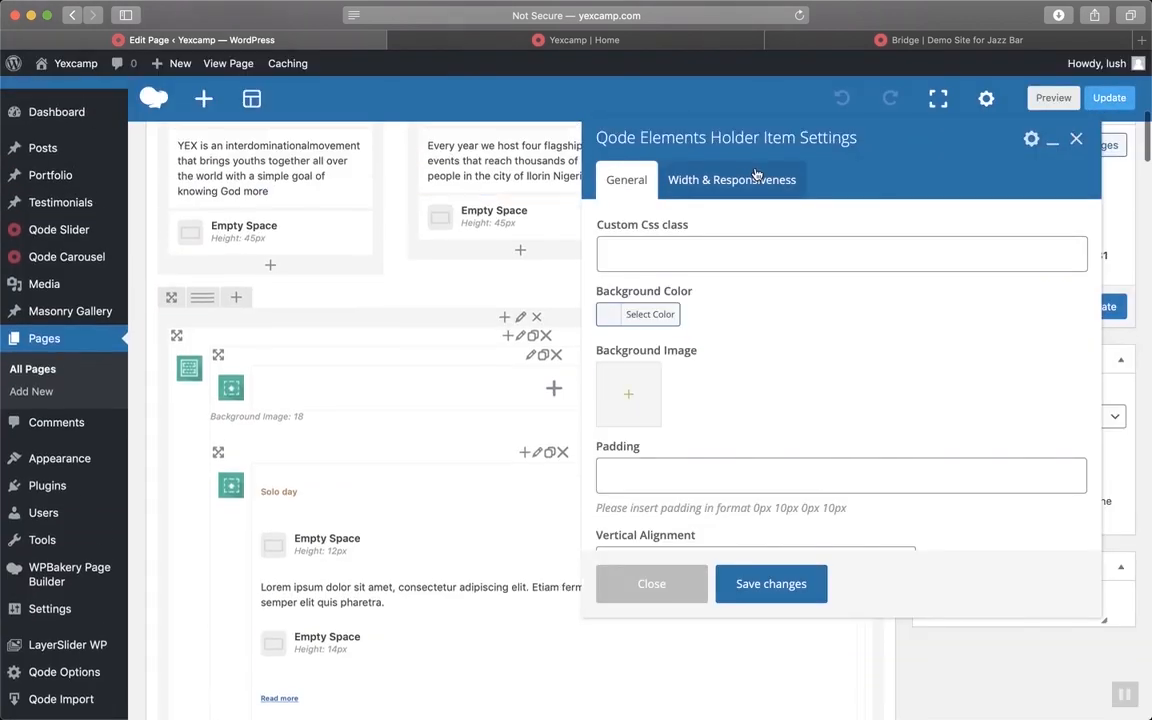
scroll(757, 175, "up", 5)
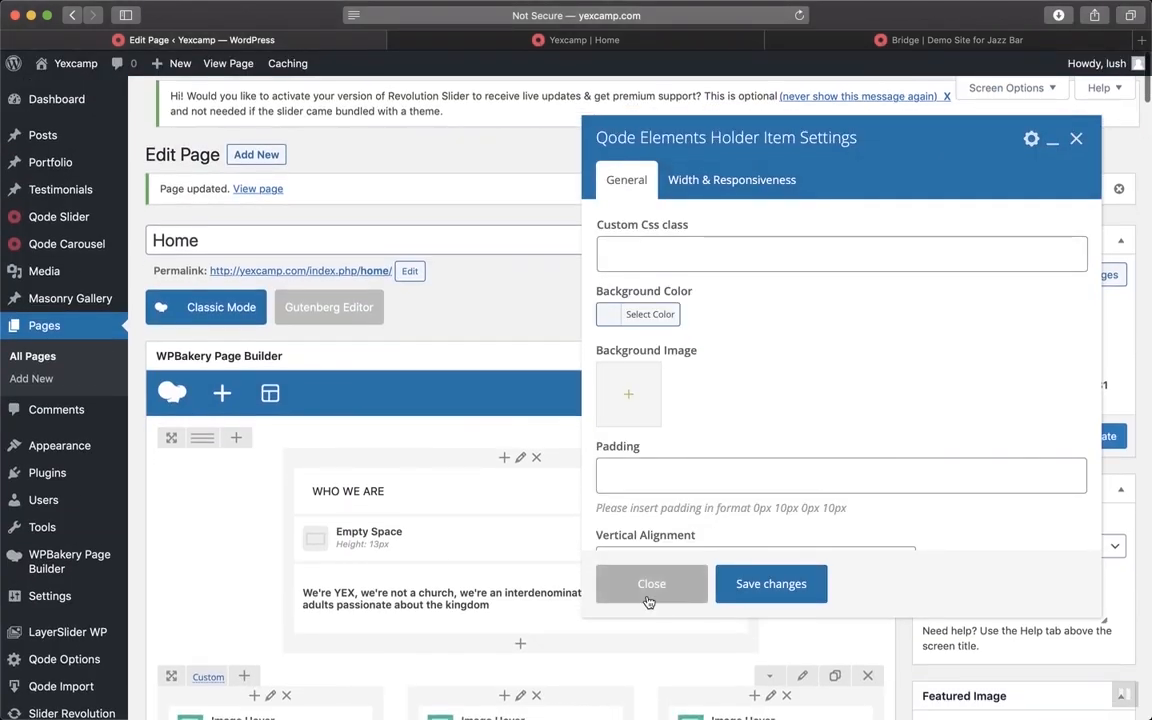
left_click(651, 583)
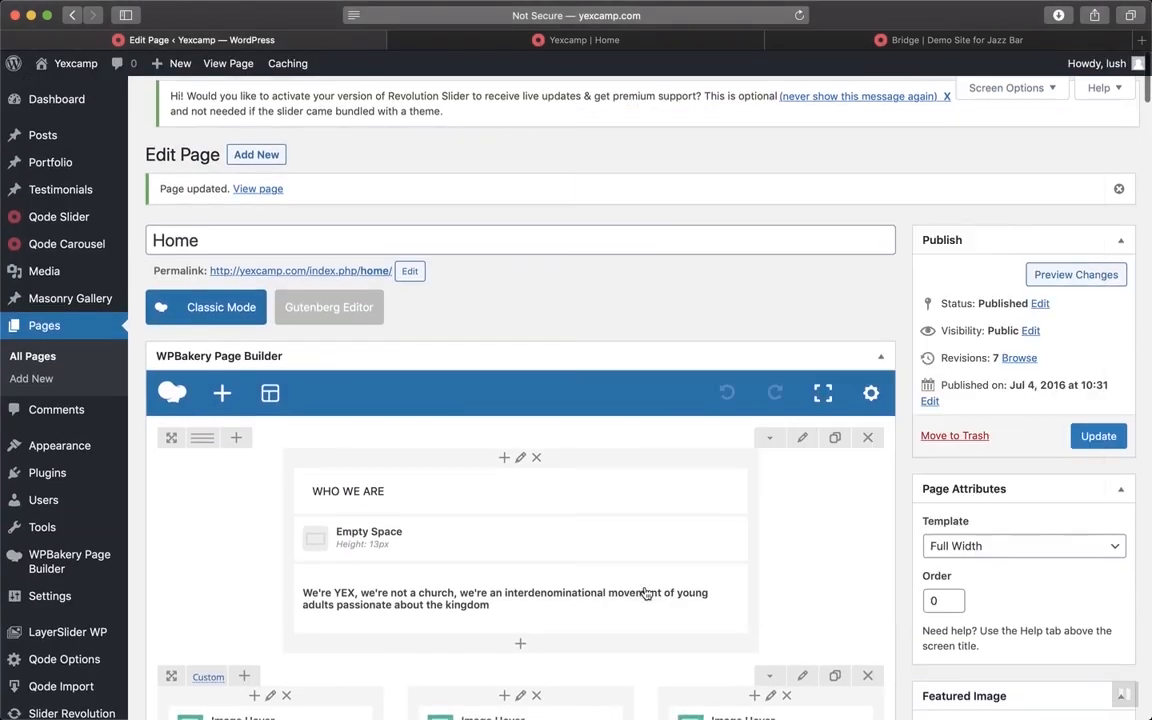
Open the Media Library in a new browser tab
right_click(50, 272)
left_click(90, 280)
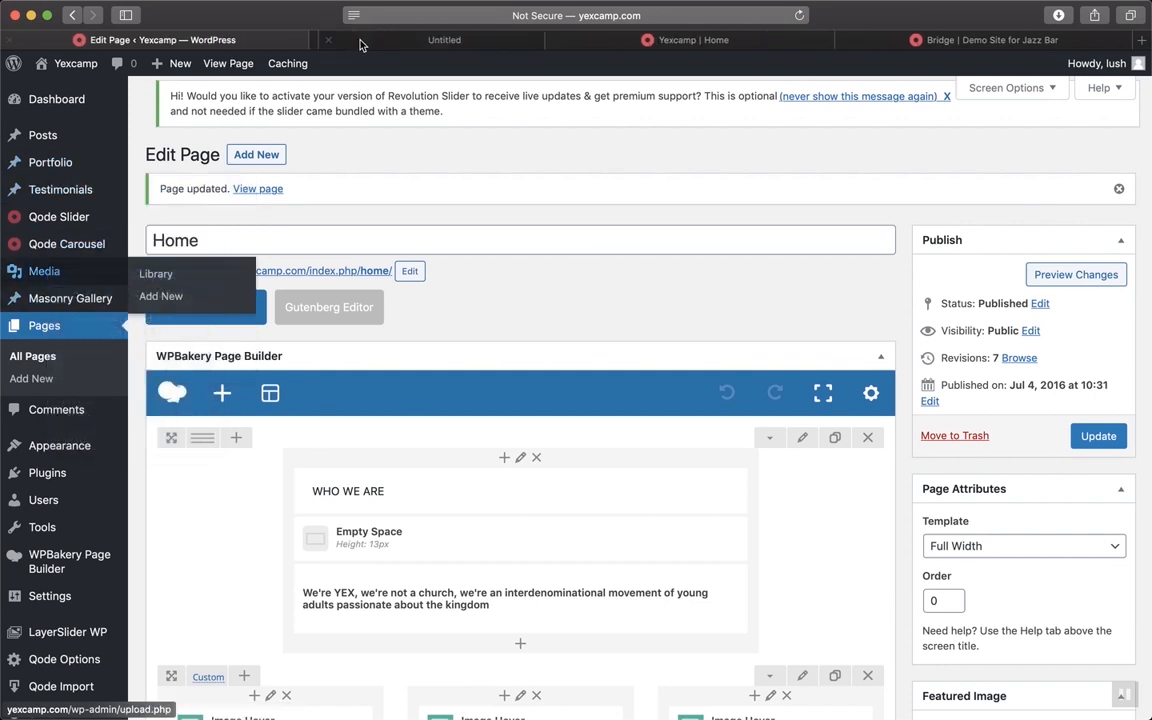
left_click(397, 42)
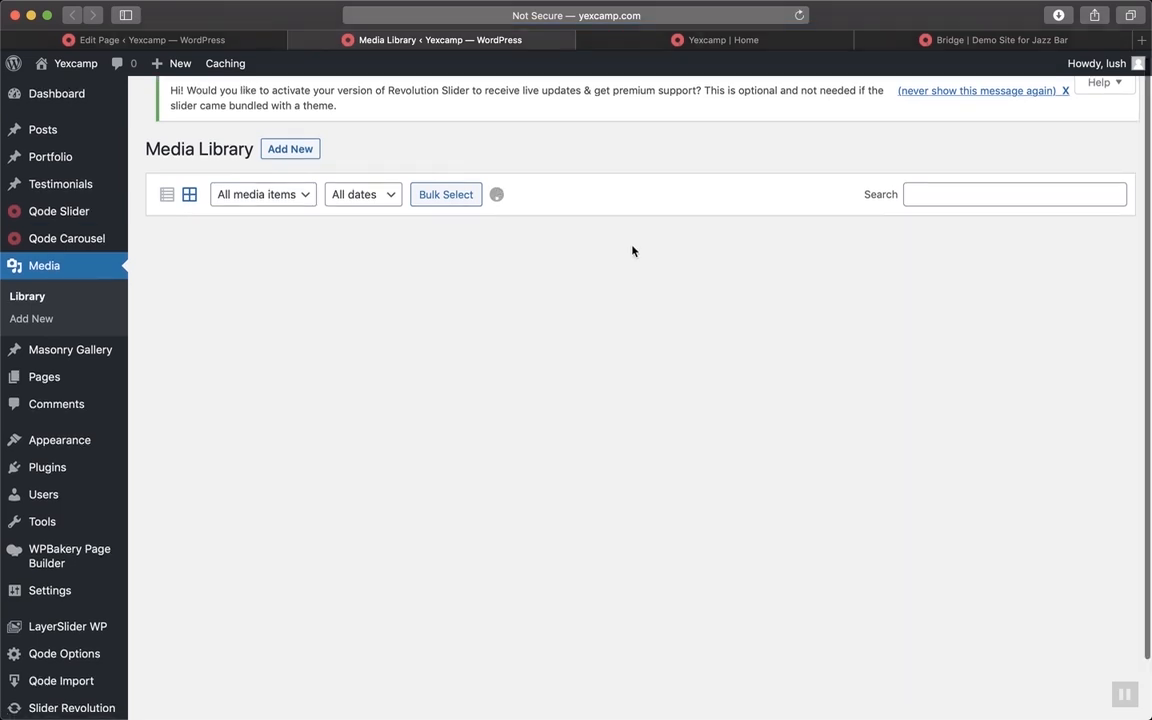
Scroll the live Yexcamp homepage to see which demo images remain, then return to the Media Library
left_click(743, 41)
scroll(684, 497, "down", 3)
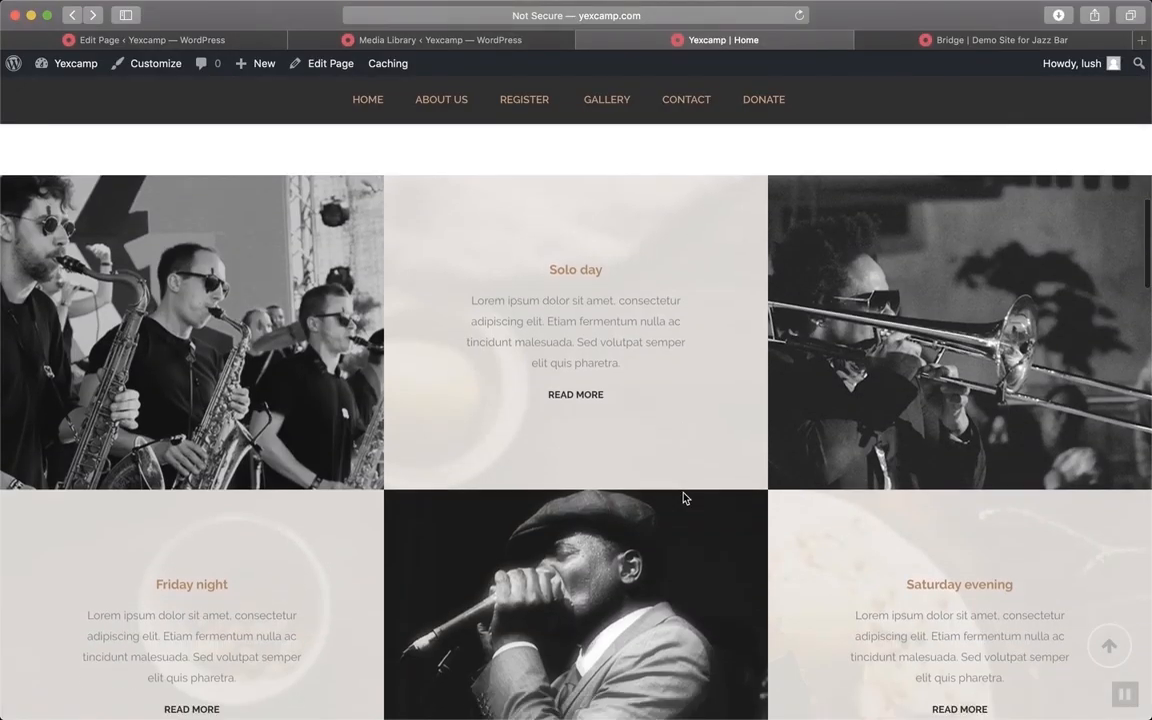
scroll(660, 590, "down", 15)
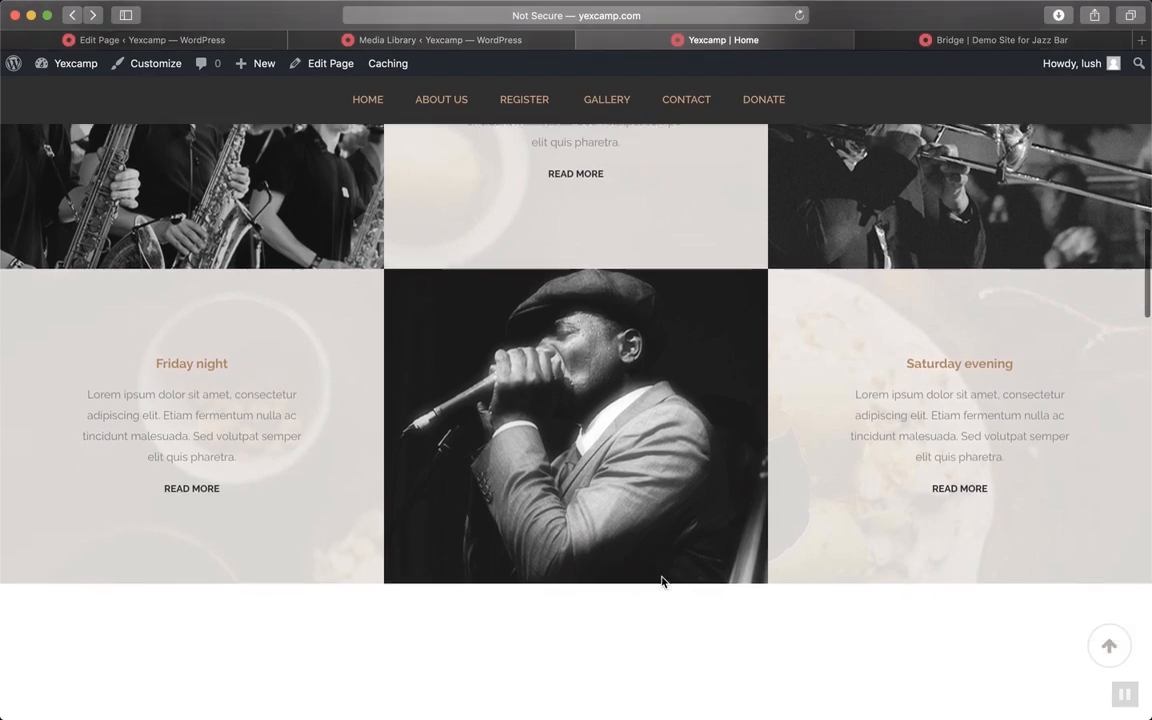
scroll(661, 582, "up", 2)
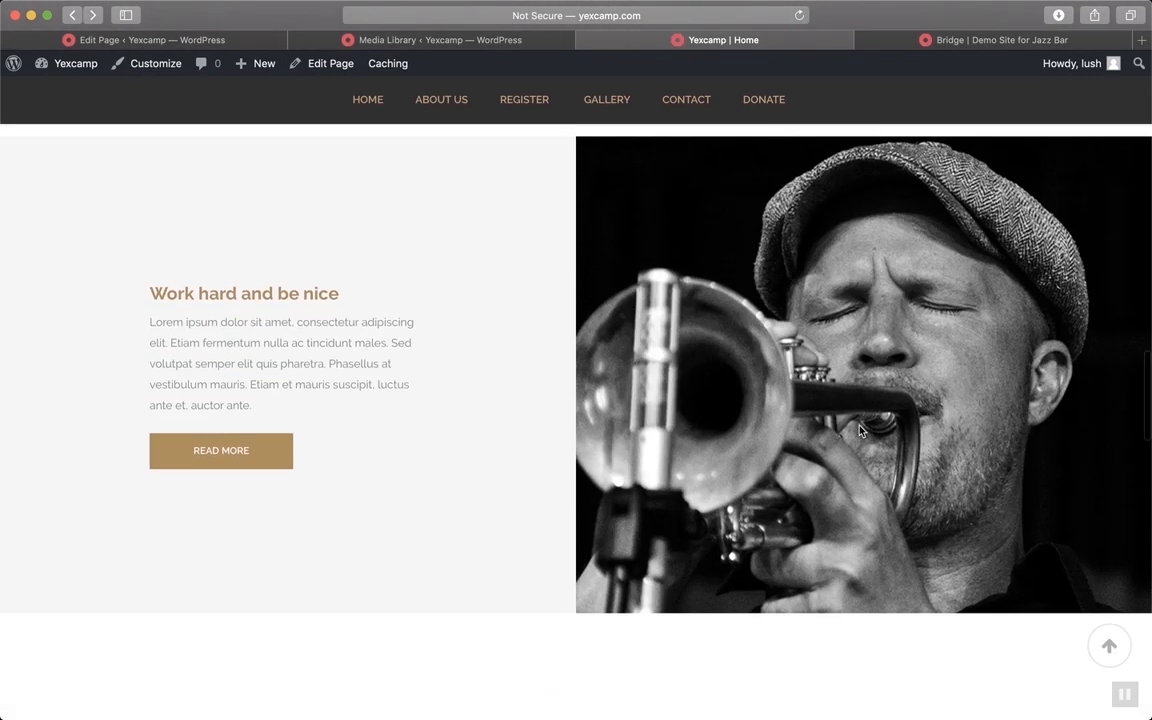
scroll(786, 342, "down", 5)
scroll(786, 342, "down", 3)
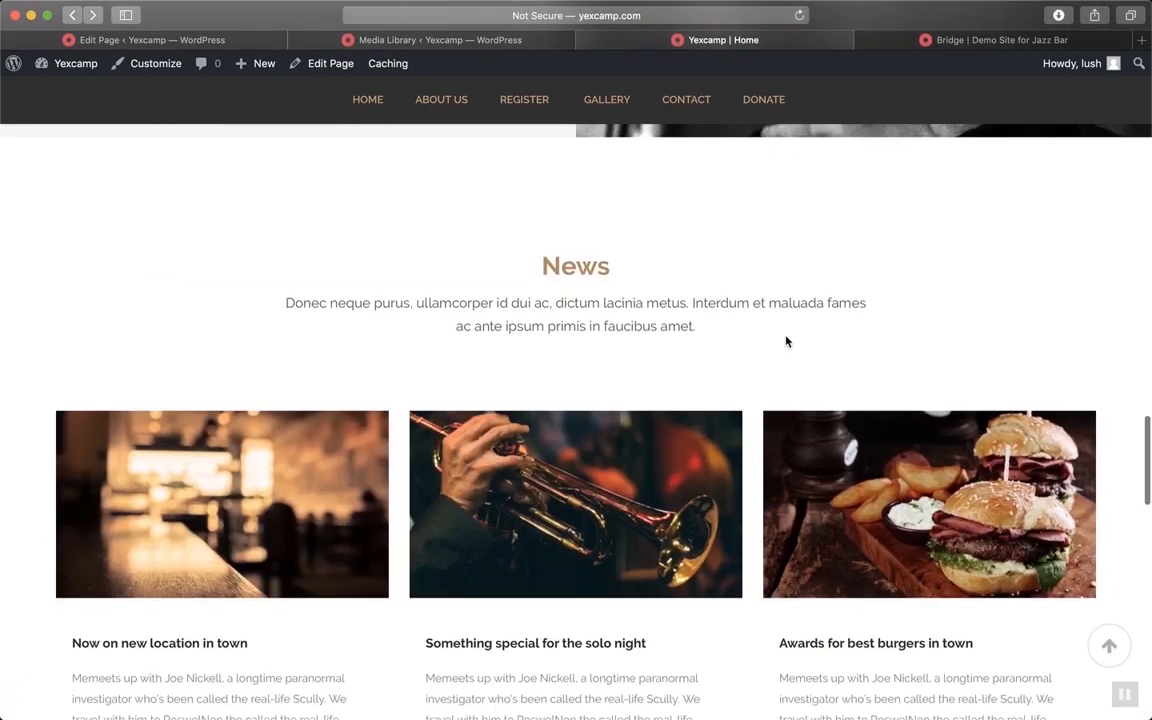
scroll(836, 532, "down", 4)
scroll(836, 532, "down", 12)
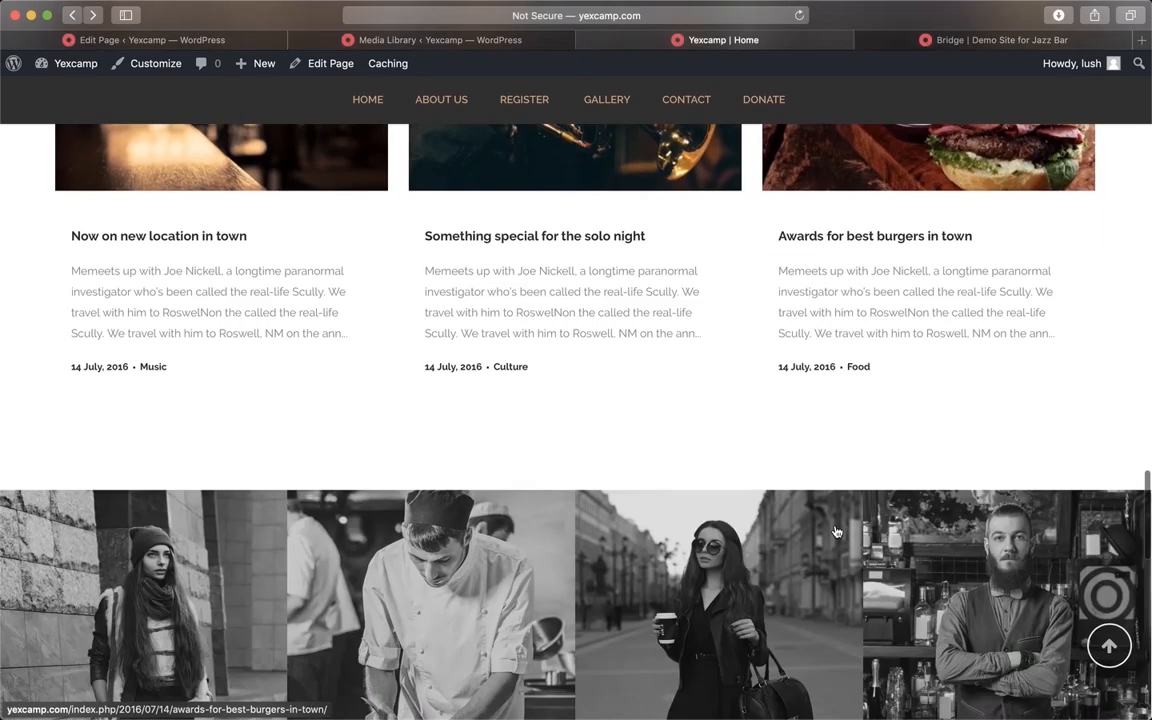
scroll(836, 532, "up", 20)
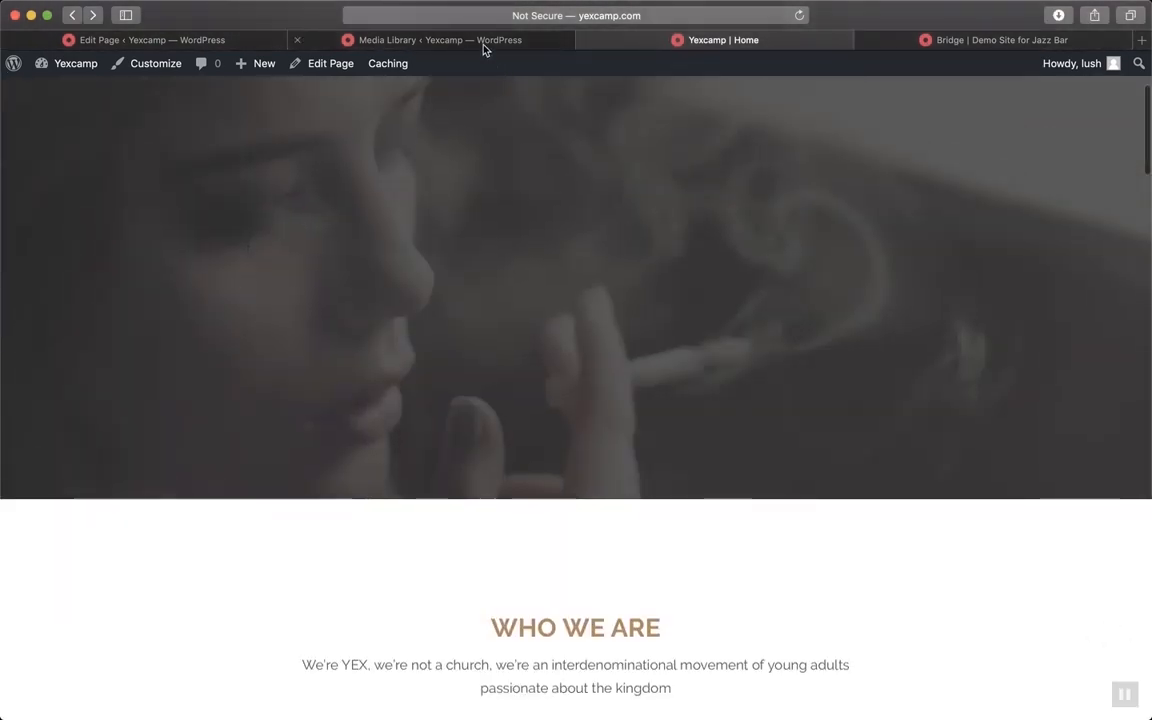
left_click(483, 44)
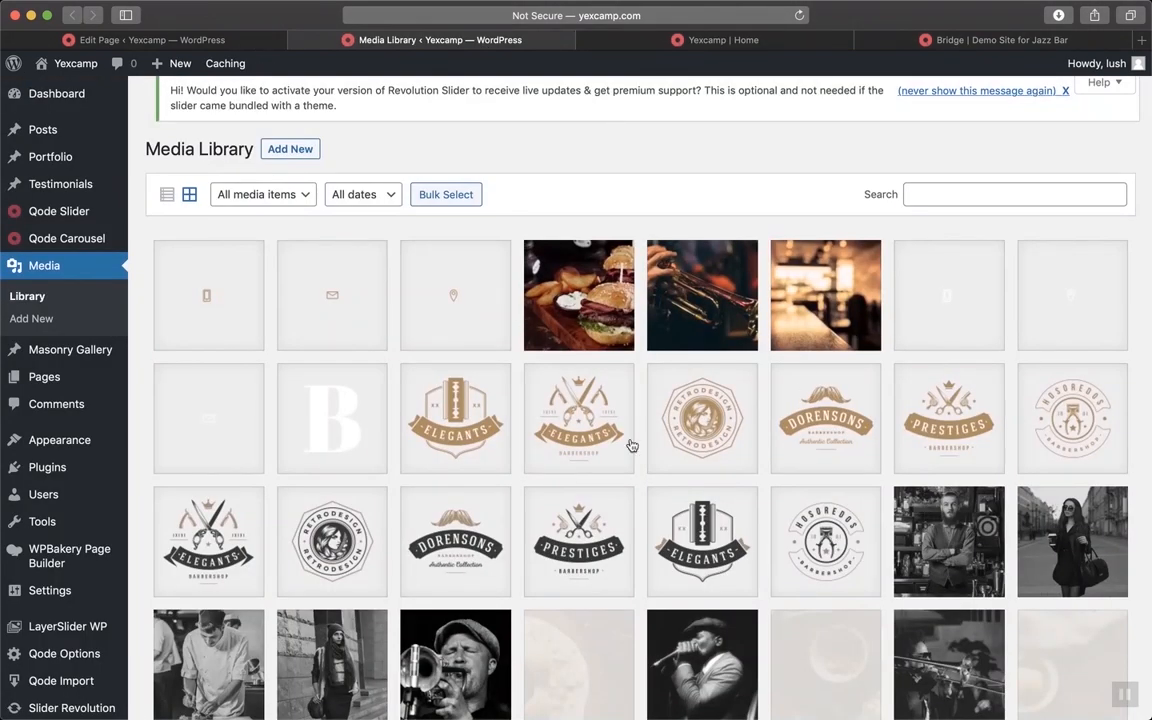
In Bulk Select, tick the demo icons, barbershop logos, and burger, trumpet and bar photos in the top rows
left_click(446, 195)
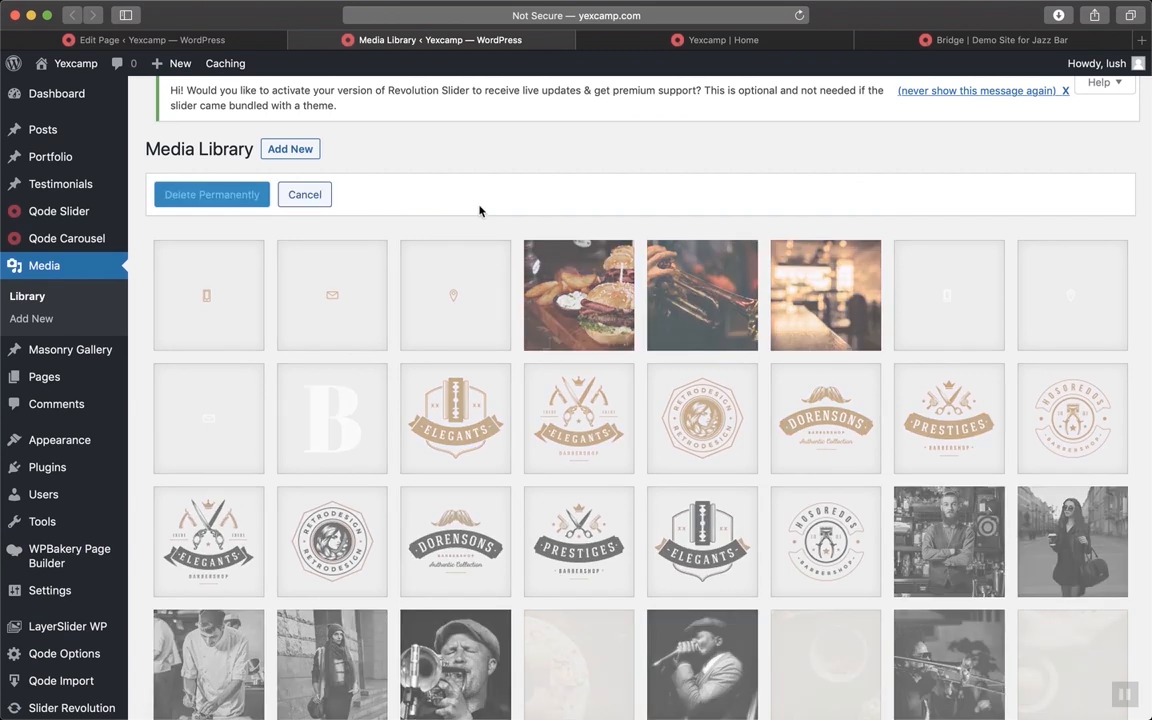
left_click(232, 298)
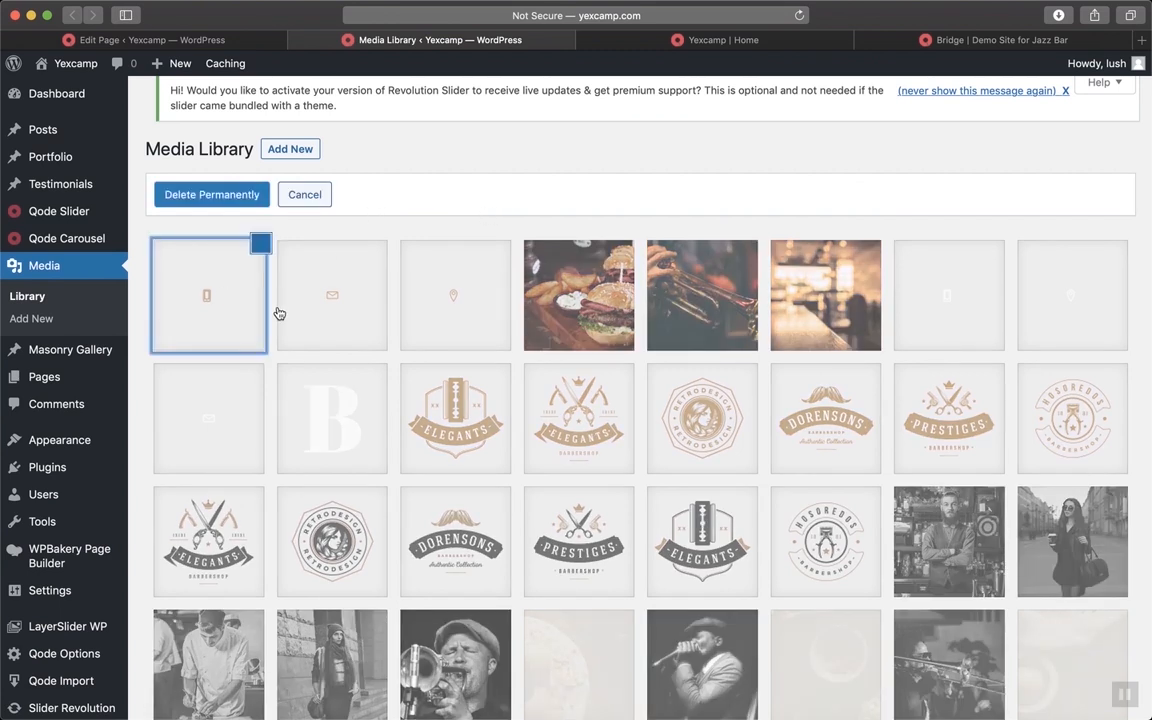
left_click(358, 320)
left_click(455, 300)
left_click(300, 430)
left_click(256, 443)
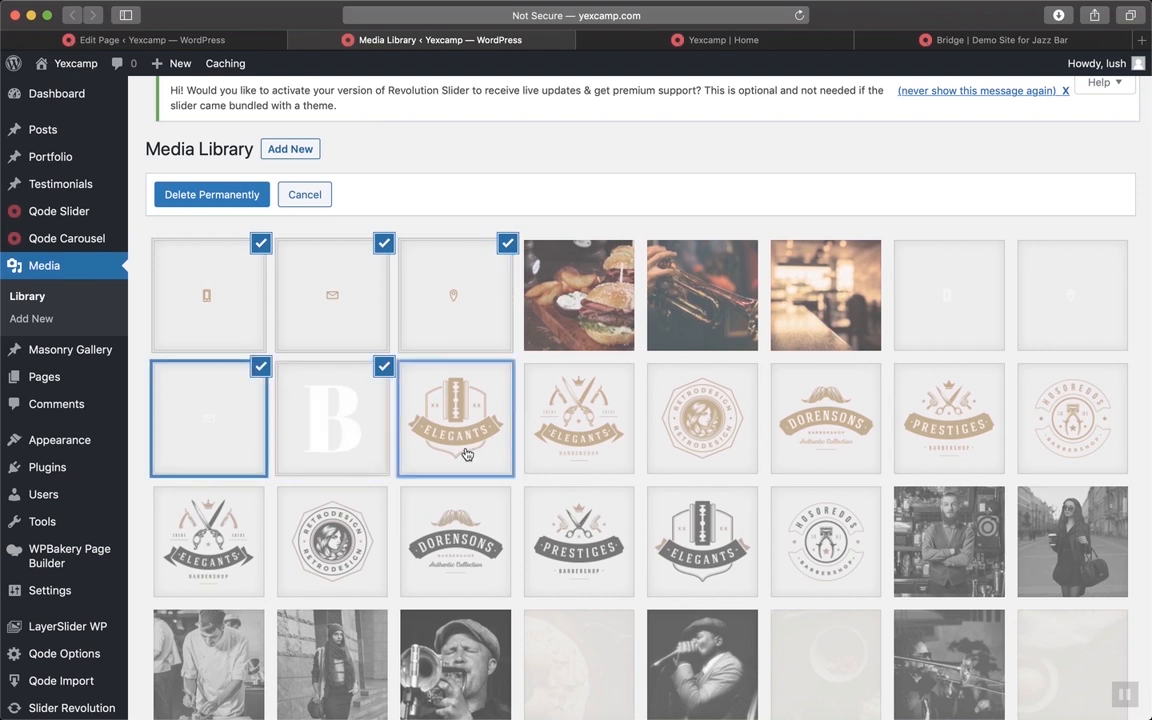
left_click(421, 409)
left_click(600, 420)
left_click(610, 300)
left_click(752, 335)
left_click(735, 412)
left_click(850, 418)
left_click(860, 305)
left_click(978, 314)
left_click(950, 420)
left_click(1041, 342)
left_click(1070, 420)
Tick the remaining demo logos, jazz photos, icons and faded background images further down
scroll(1075, 410, "down", 3)
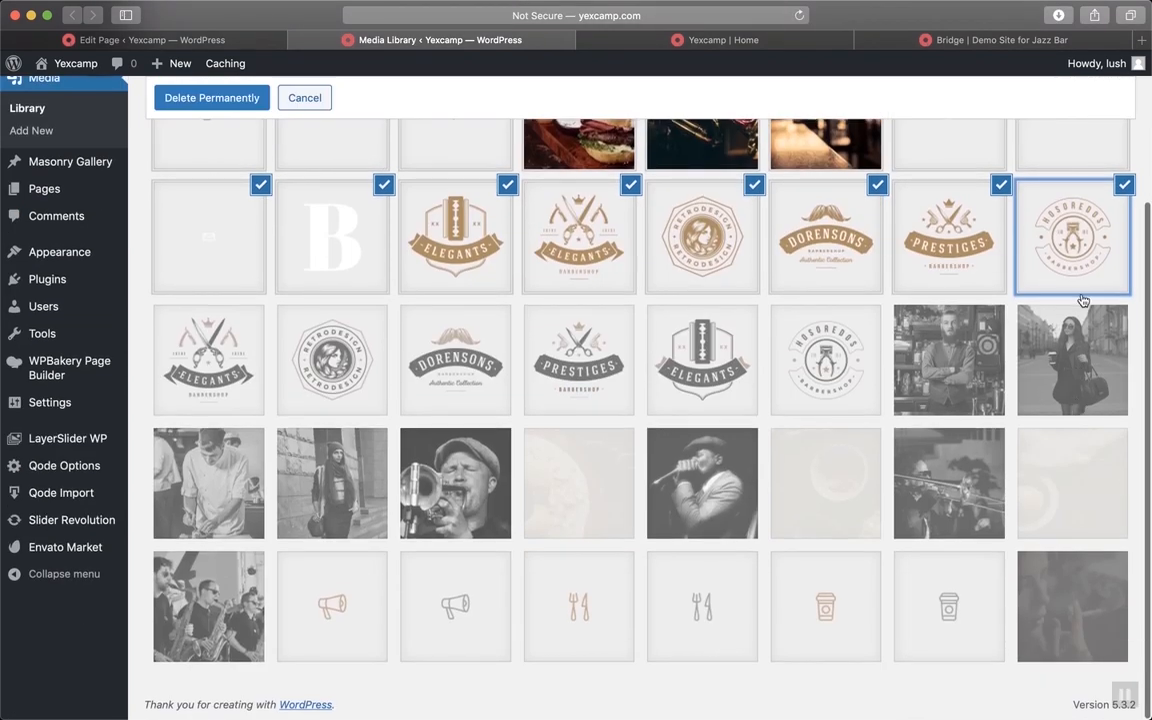
left_click(1060, 378)
left_click(935, 347)
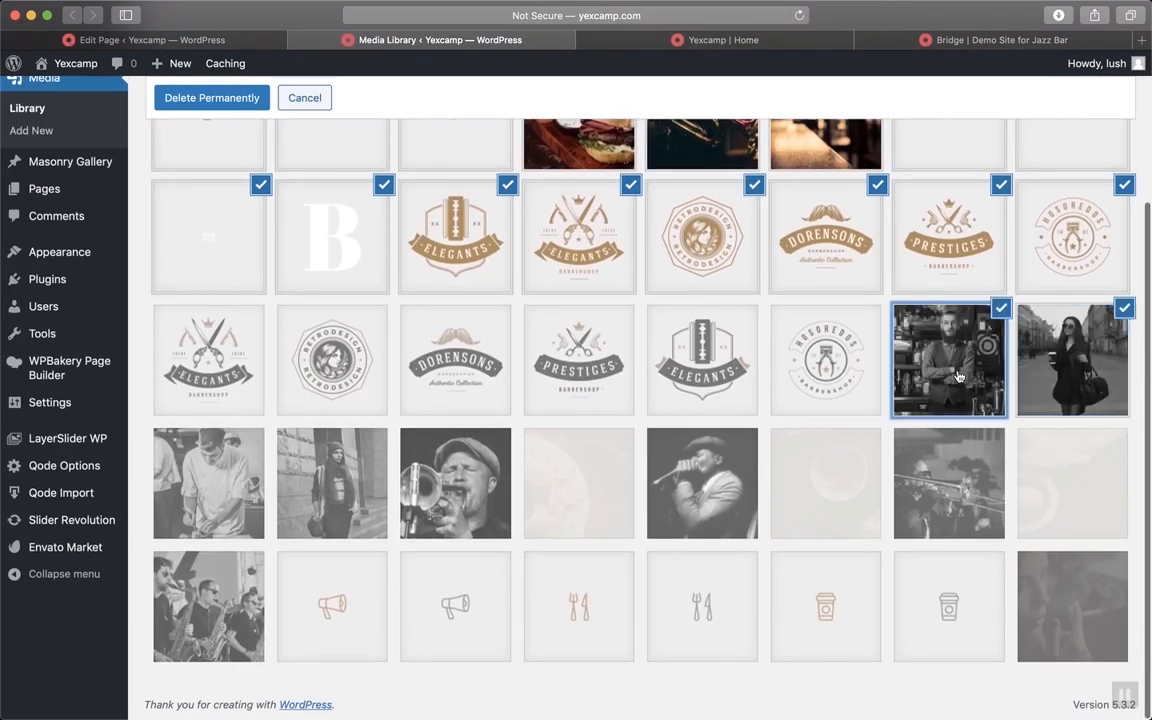
left_click(752, 362)
left_click(790, 362)
left_click(600, 345)
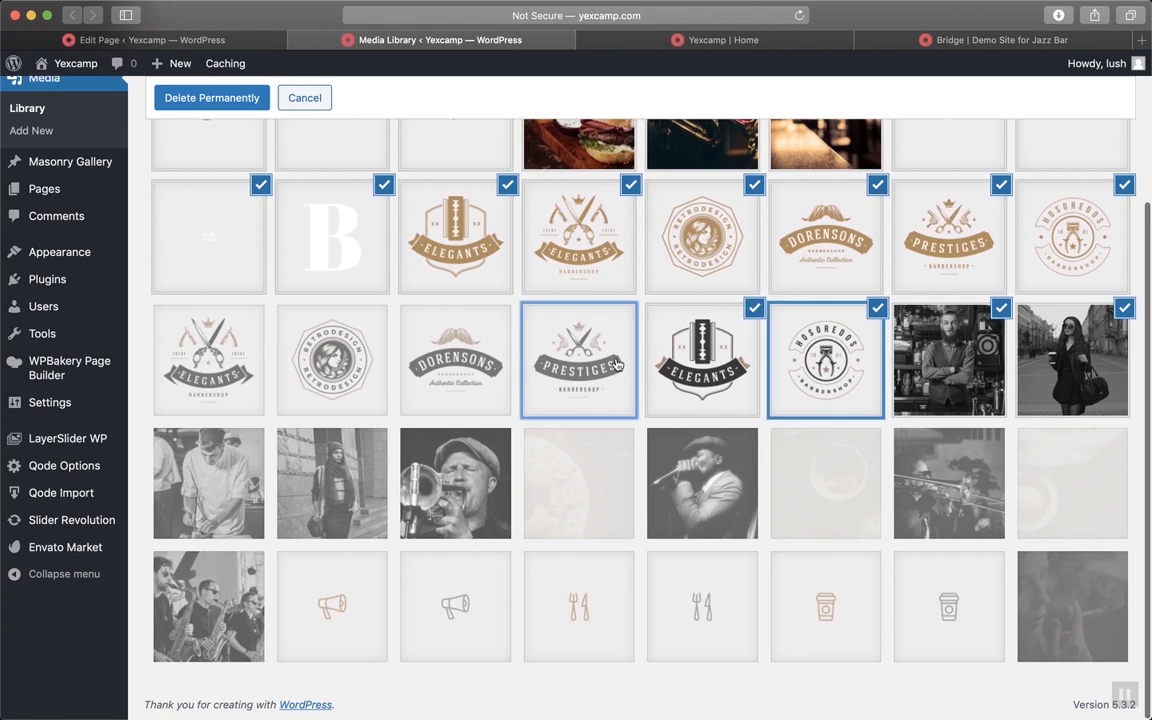
left_click(460, 342)
left_click(313, 372)
left_click(205, 368)
left_click(205, 488)
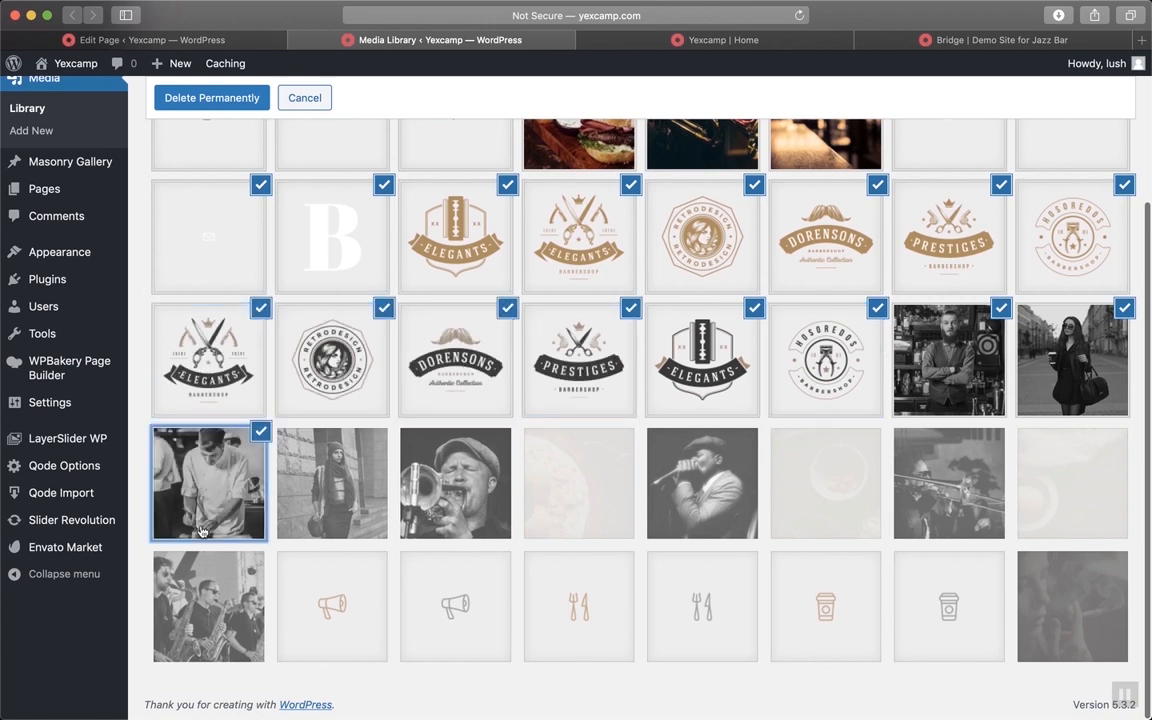
left_click(198, 618)
left_click(322, 600)
left_click(313, 527)
left_click(455, 500)
left_click(501, 614)
left_click(594, 612)
left_click(594, 524)
left_click(695, 515)
left_click(705, 600)
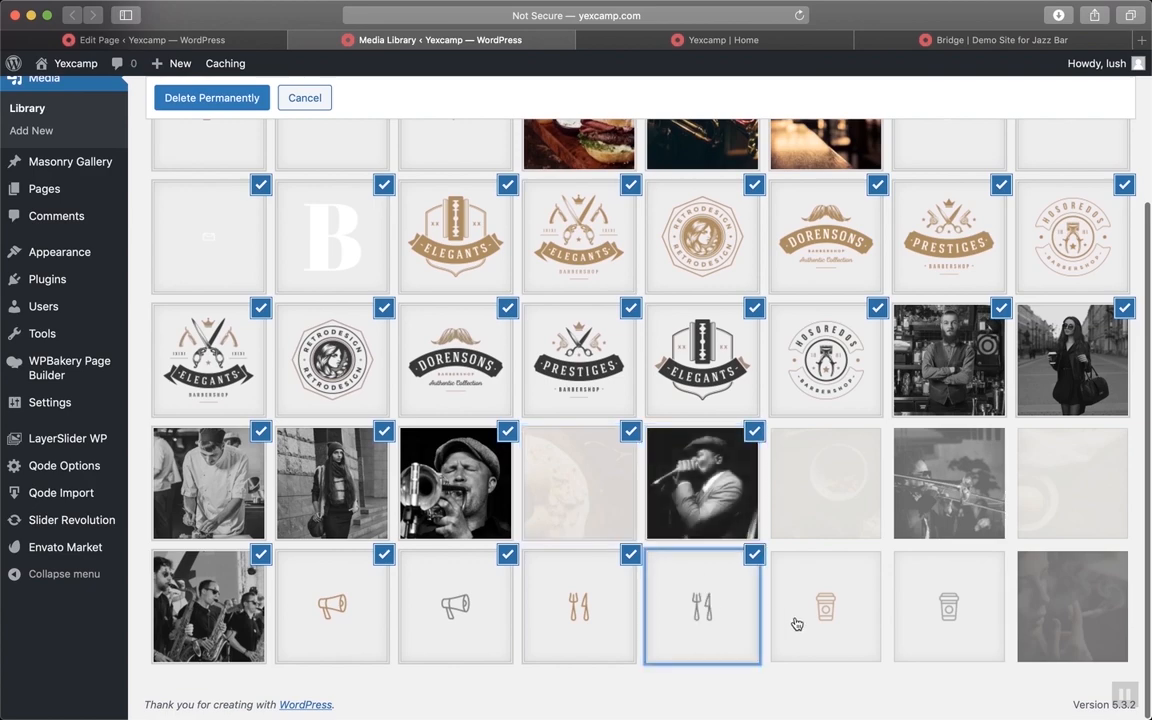
left_click(812, 608)
left_click(825, 488)
left_click(931, 491)
left_click(963, 624)
left_click(1051, 630)
left_click(1044, 539)
Permanently delete all selected media items and confirm with OK
scroll(1043, 540, "up", 5)
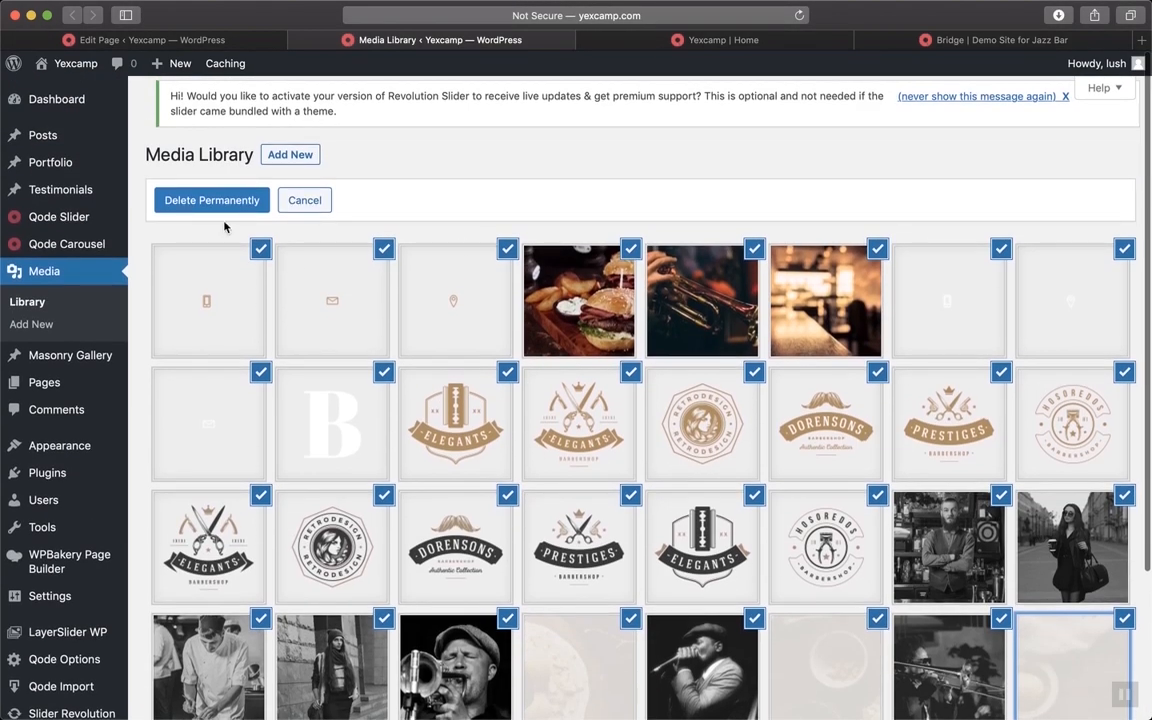
left_click(213, 203)
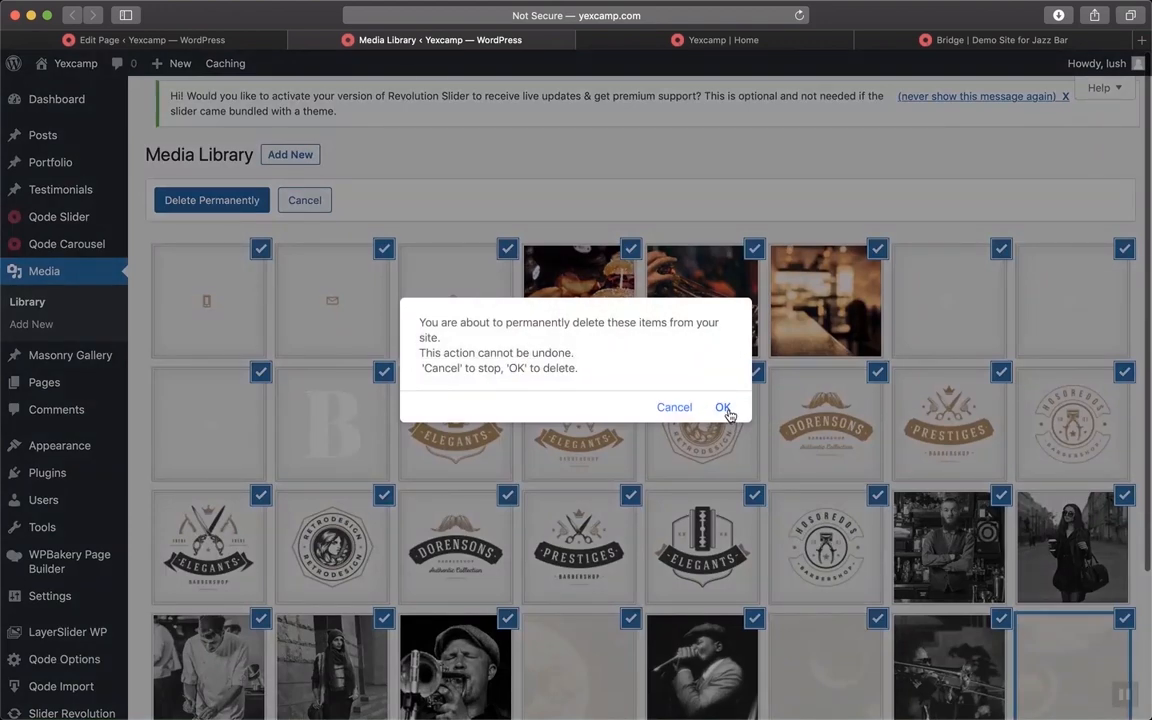
left_click(722, 408)
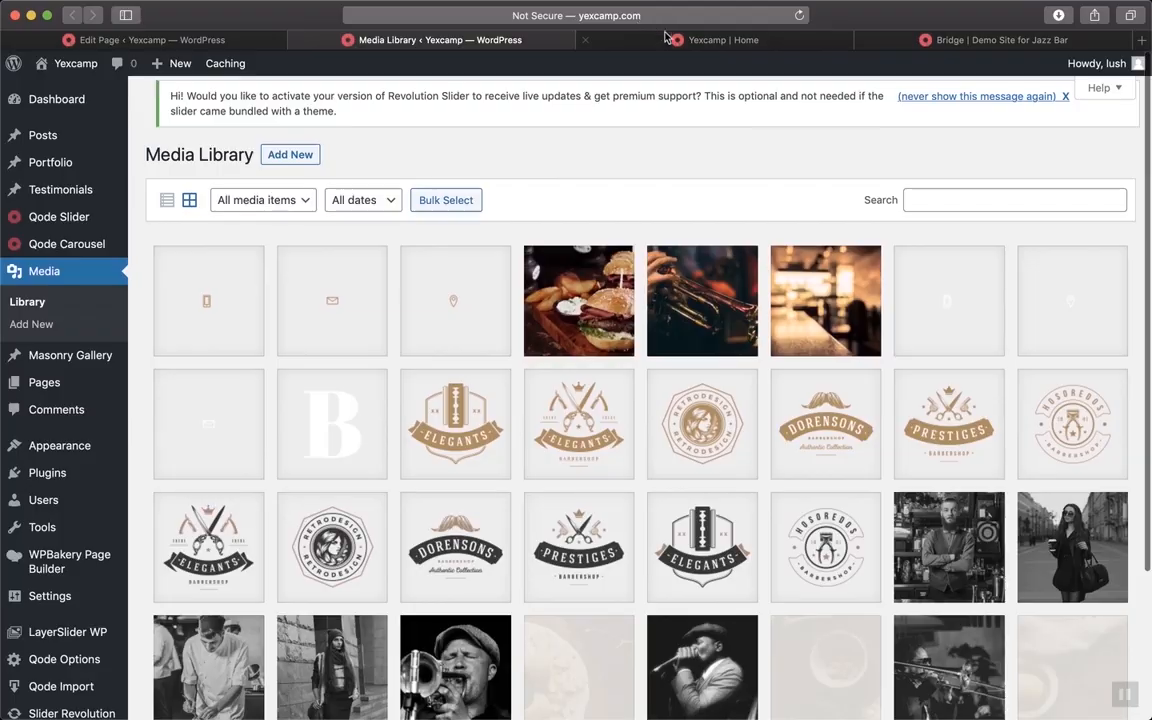
left_click(601, 38)
scroll(684, 505, "down", 10)
scroll(684, 505, "down", 15)
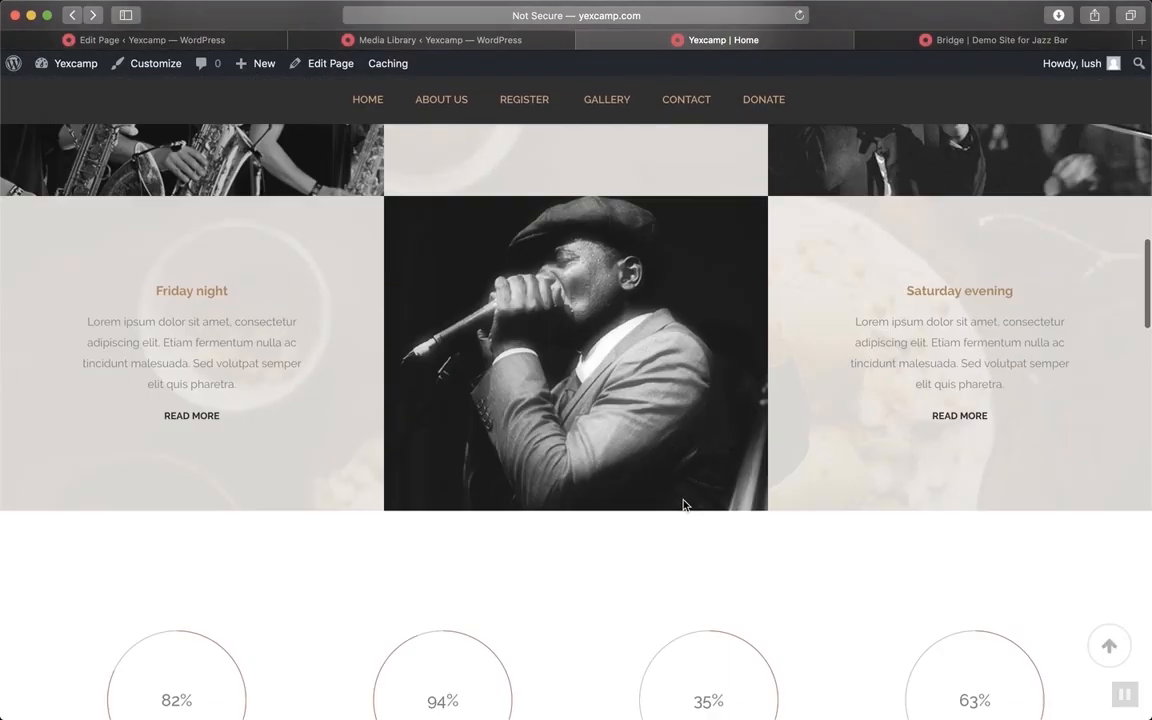
scroll(684, 505, "down", 10)
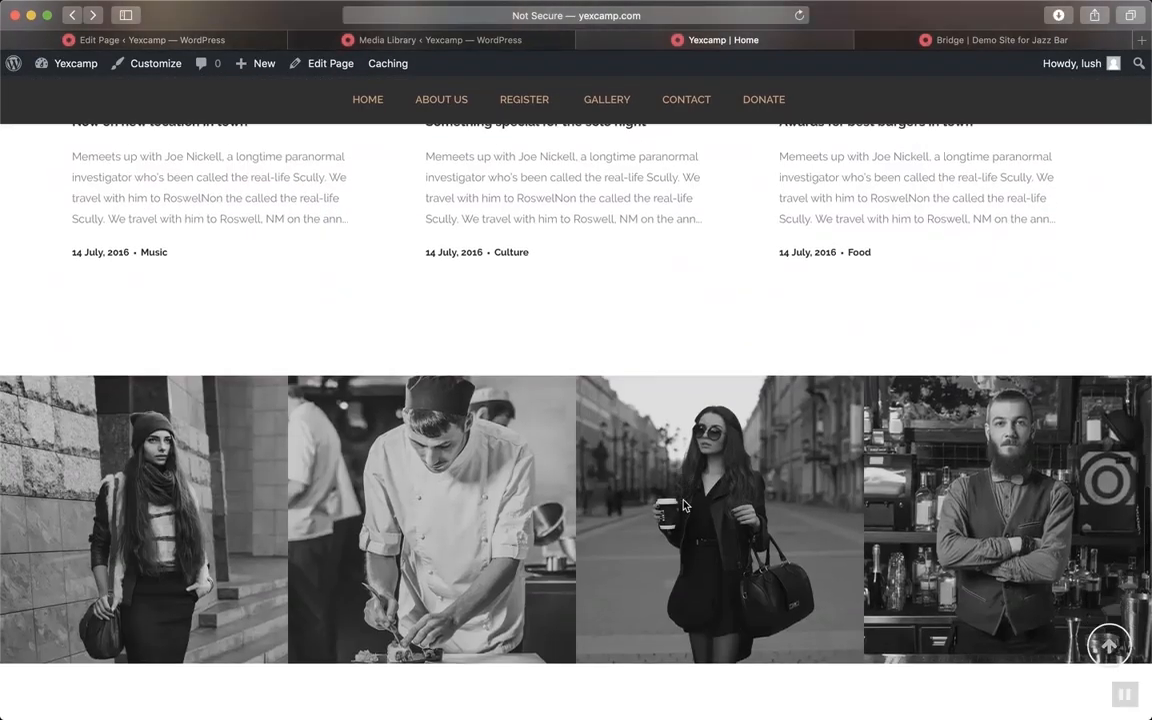
scroll(684, 505, "down", 8)
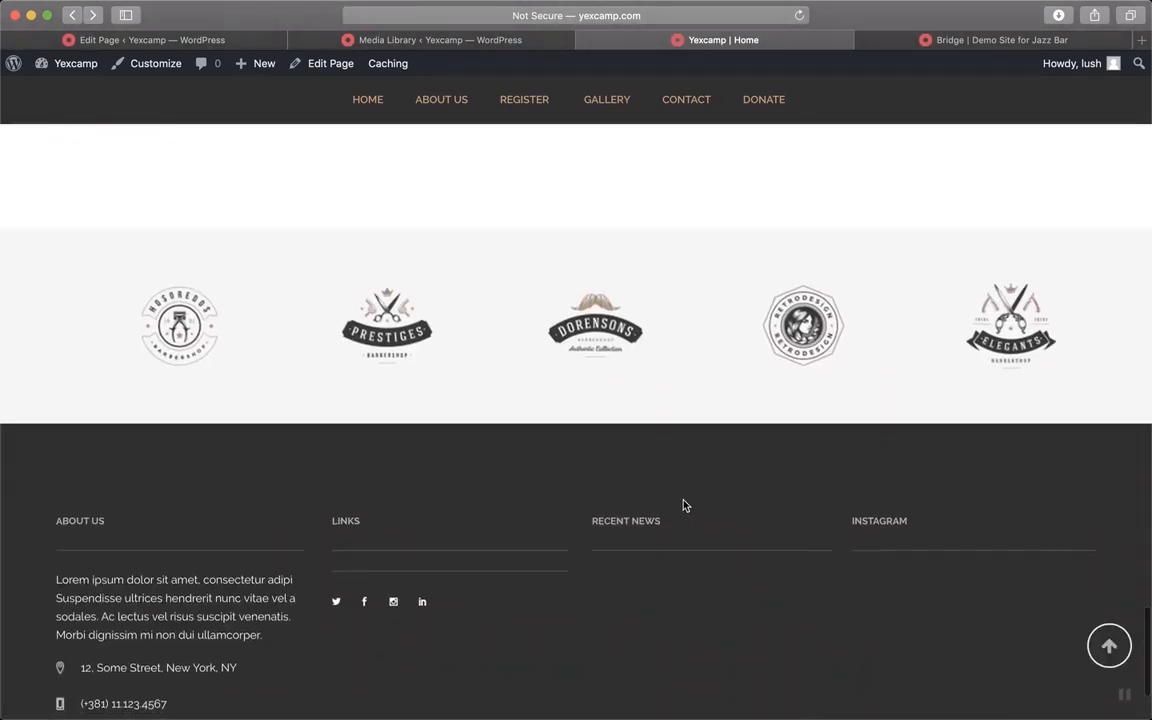
scroll(684, 505, "up", 6)
scroll(684, 505, "up", 2)
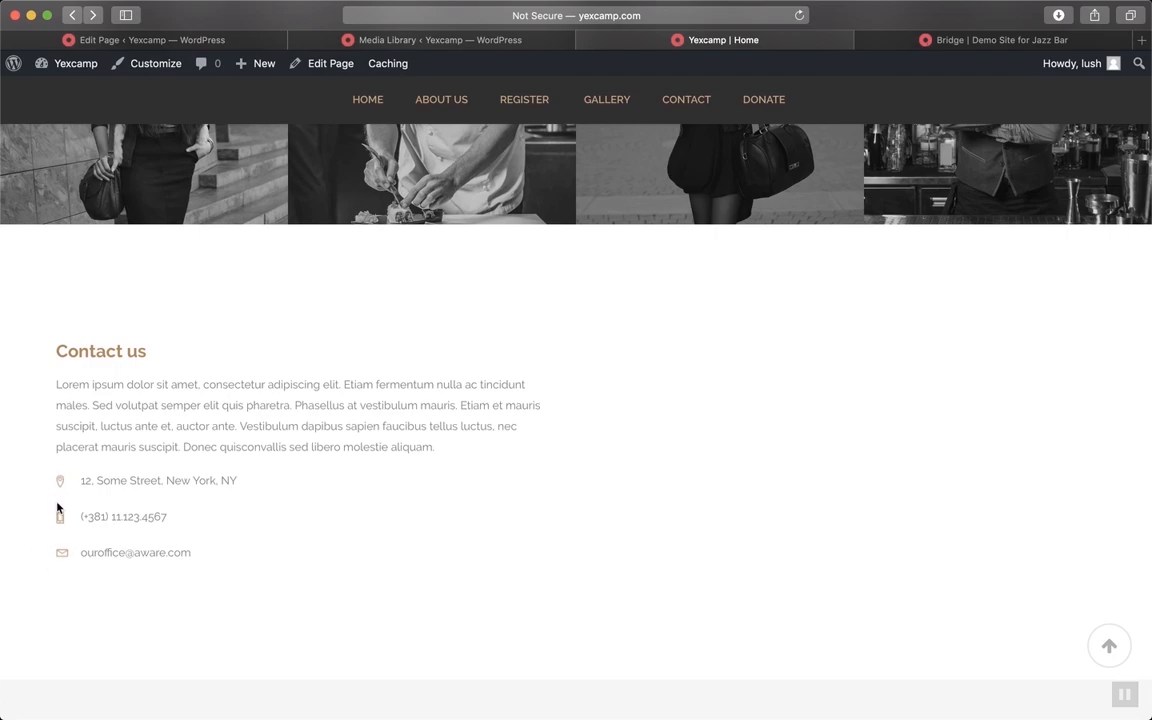
scroll(465, 470, "up", 20)
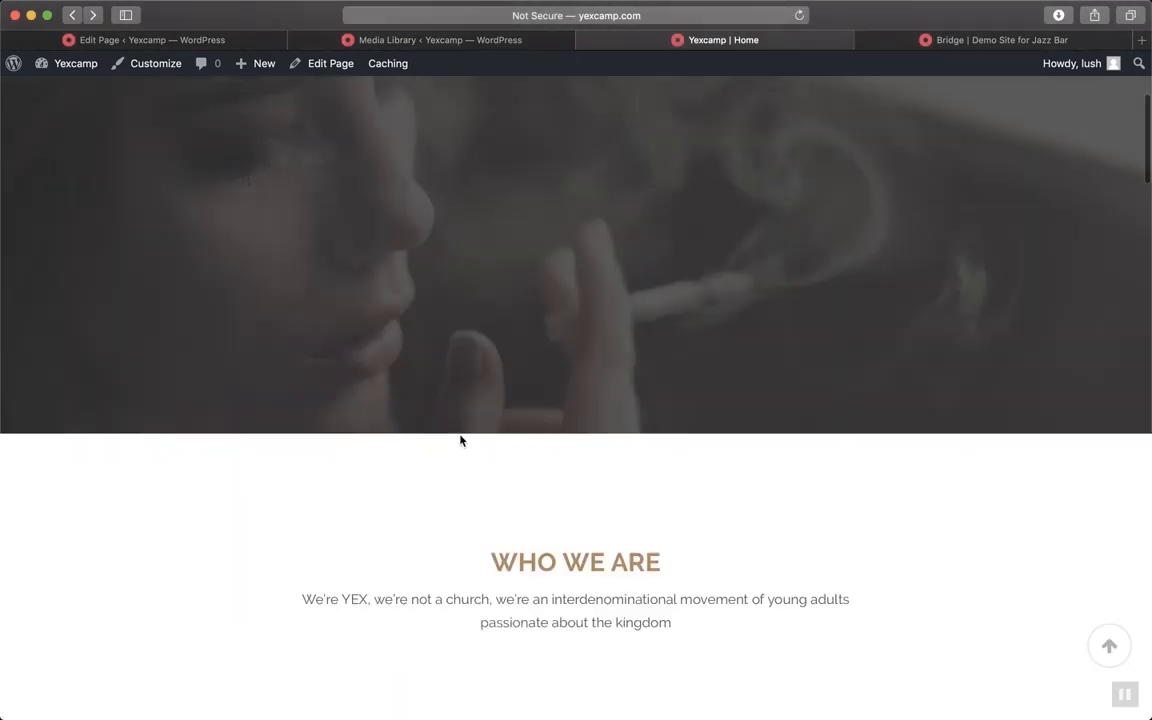
scroll(460, 440, "up", 5)
left_click(455, 40)
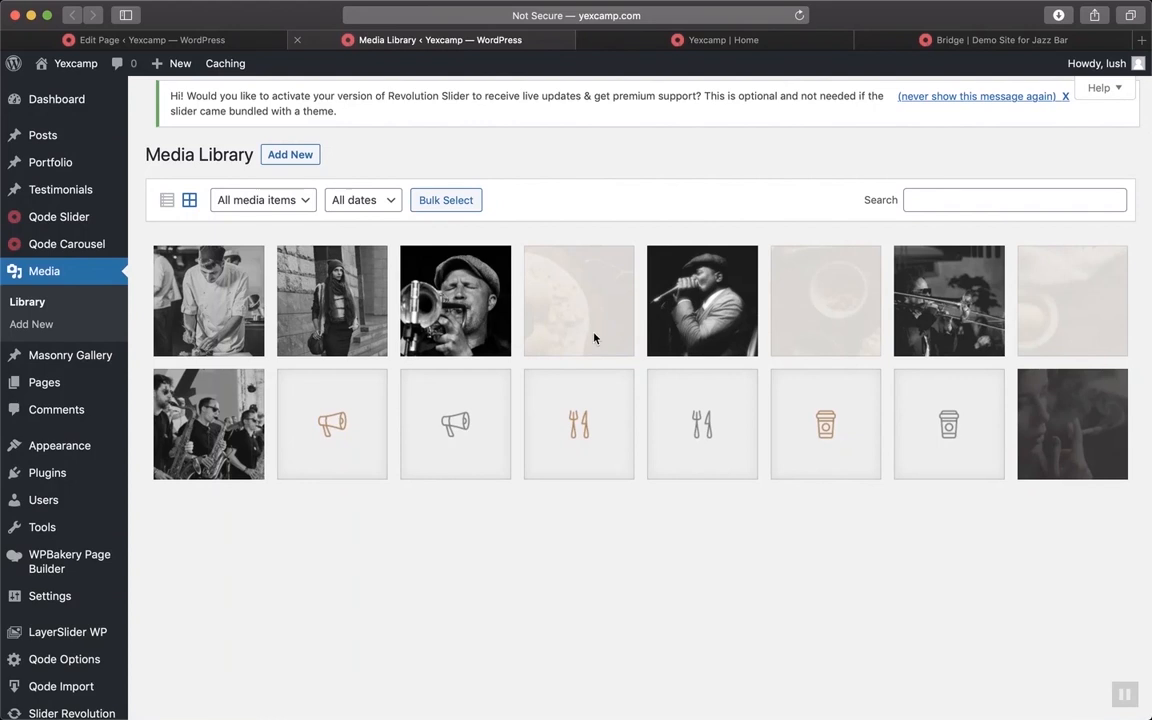
left_click(573, 426)
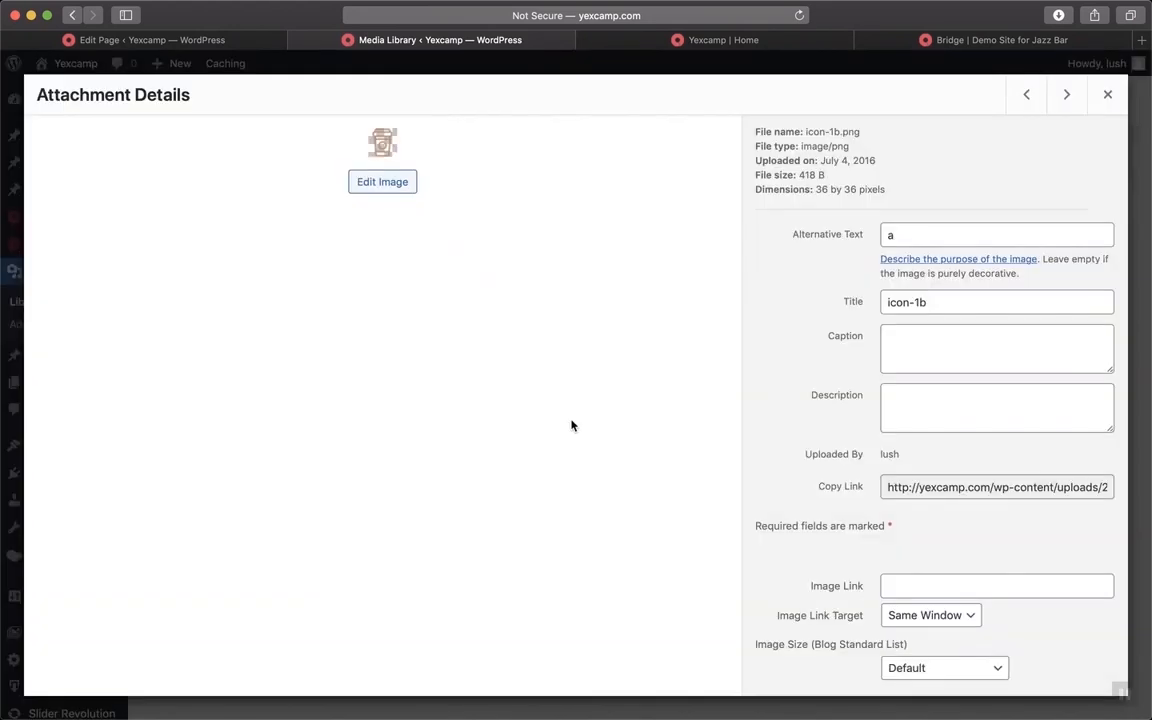
left_click(1109, 94)
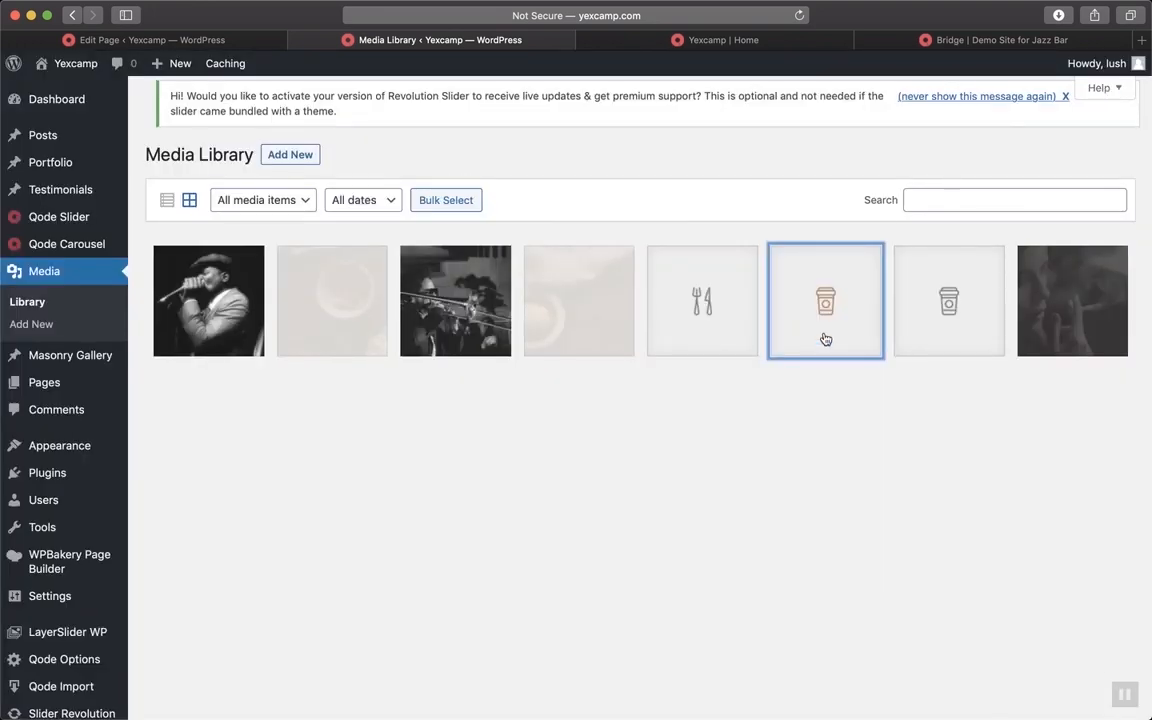
scroll(419, 374, "up", 2)
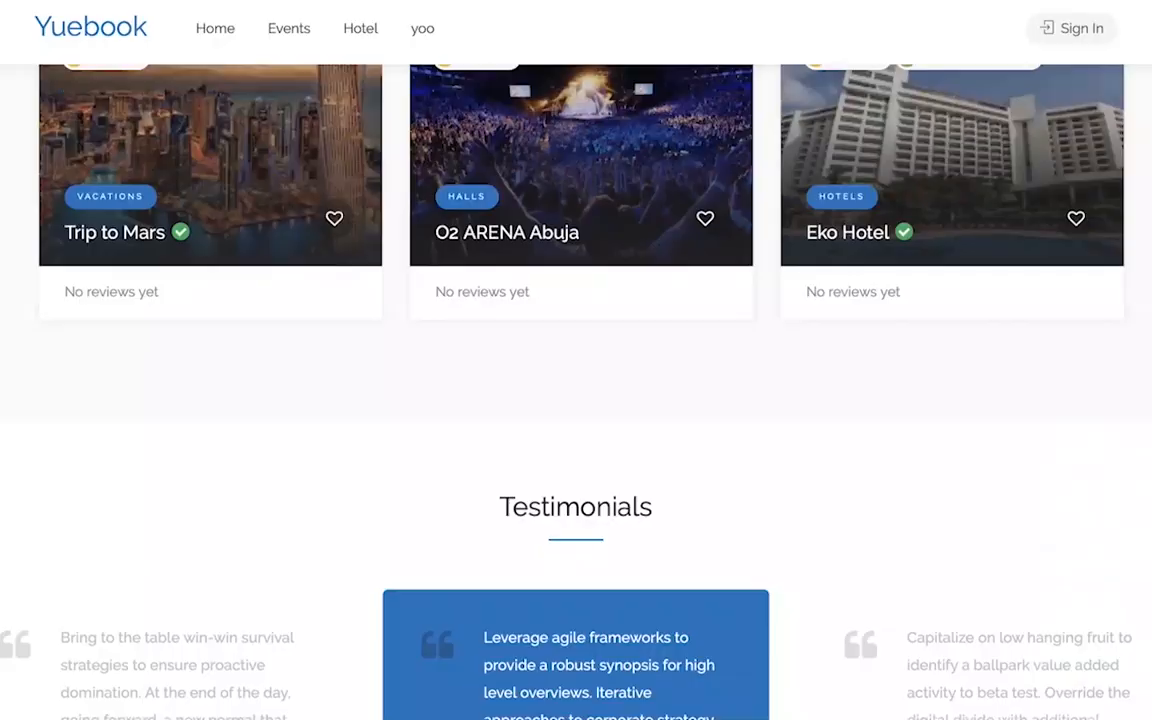
Scroll through the admin page to find the Bridge notice listing its required plugins
scroll(576, 400, "down", 10)
scroll(576, 400, "down", 6)
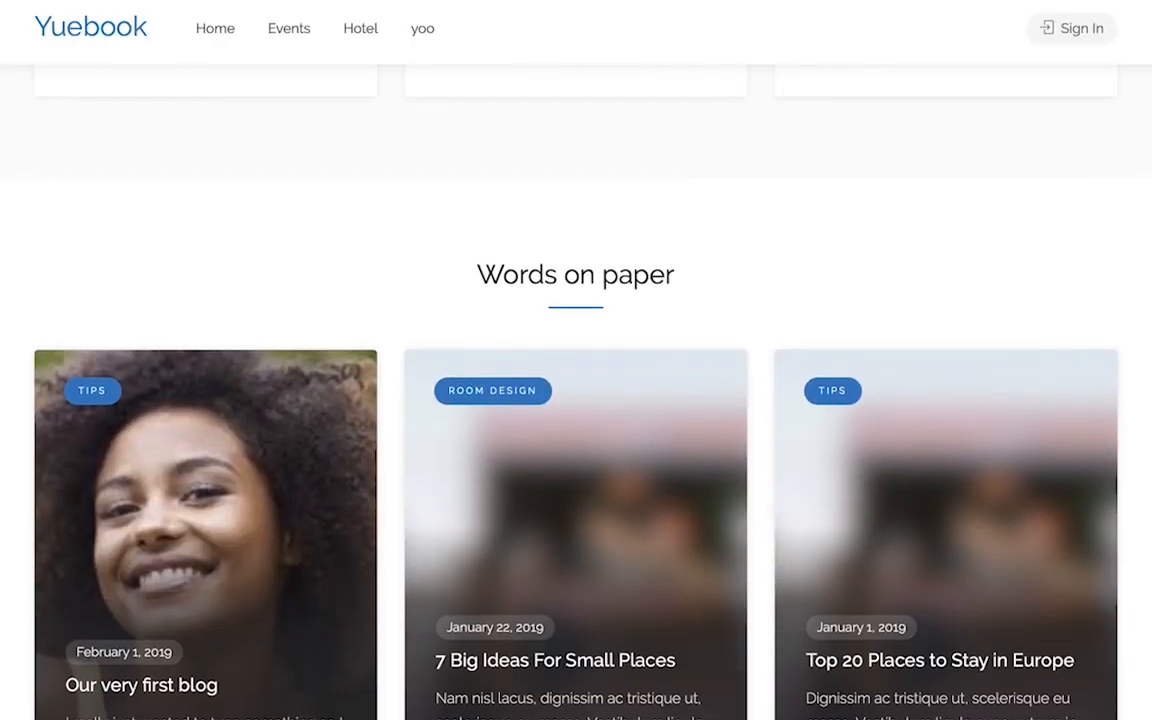
scroll(576, 400, "up", 4)
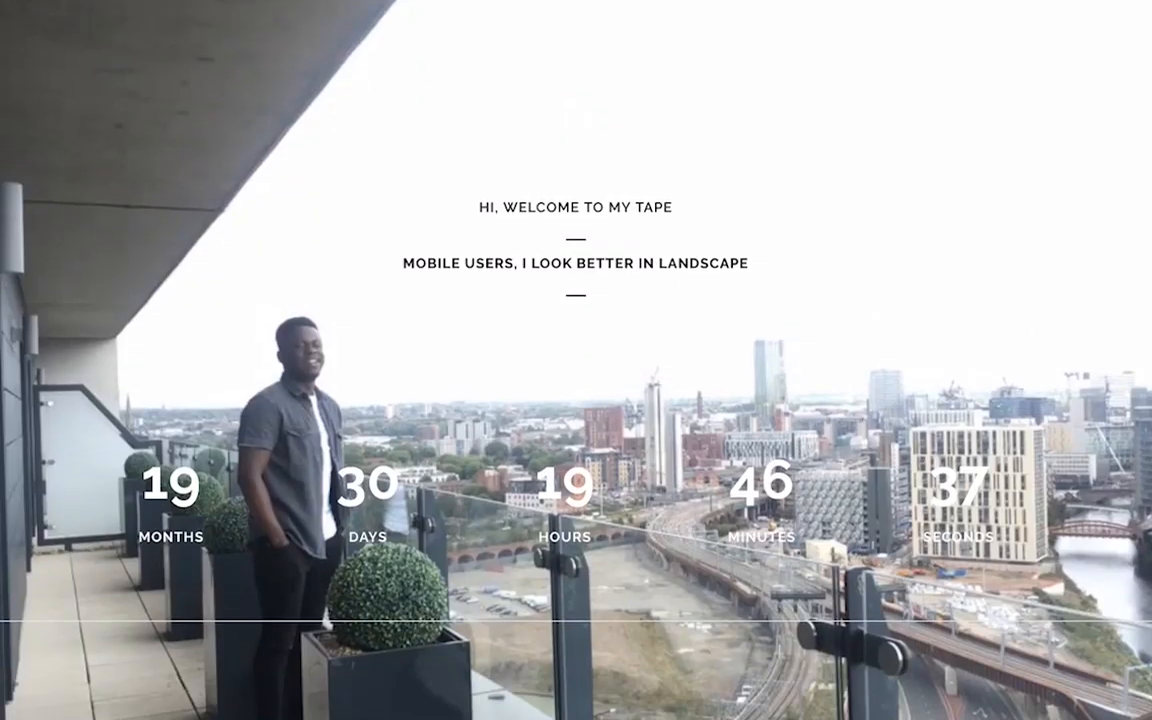
scroll(576, 360, "down", 2)
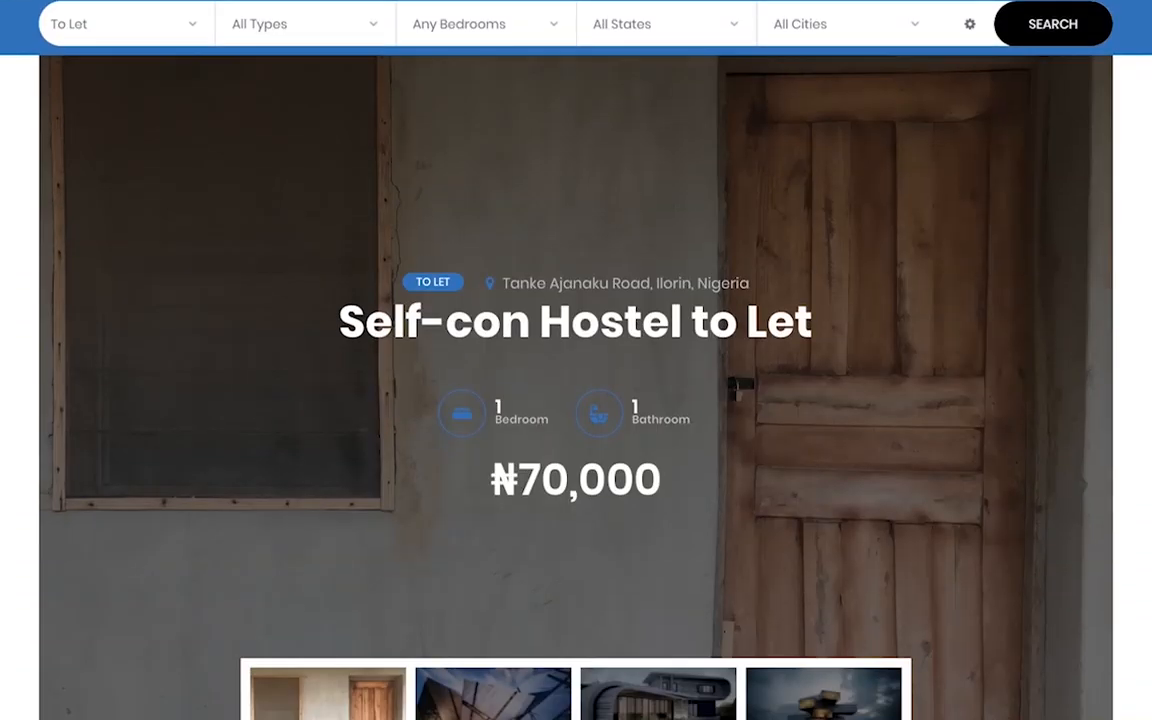
scroll(576, 400, "down", 10)
scroll(576, 400, "down", 2)
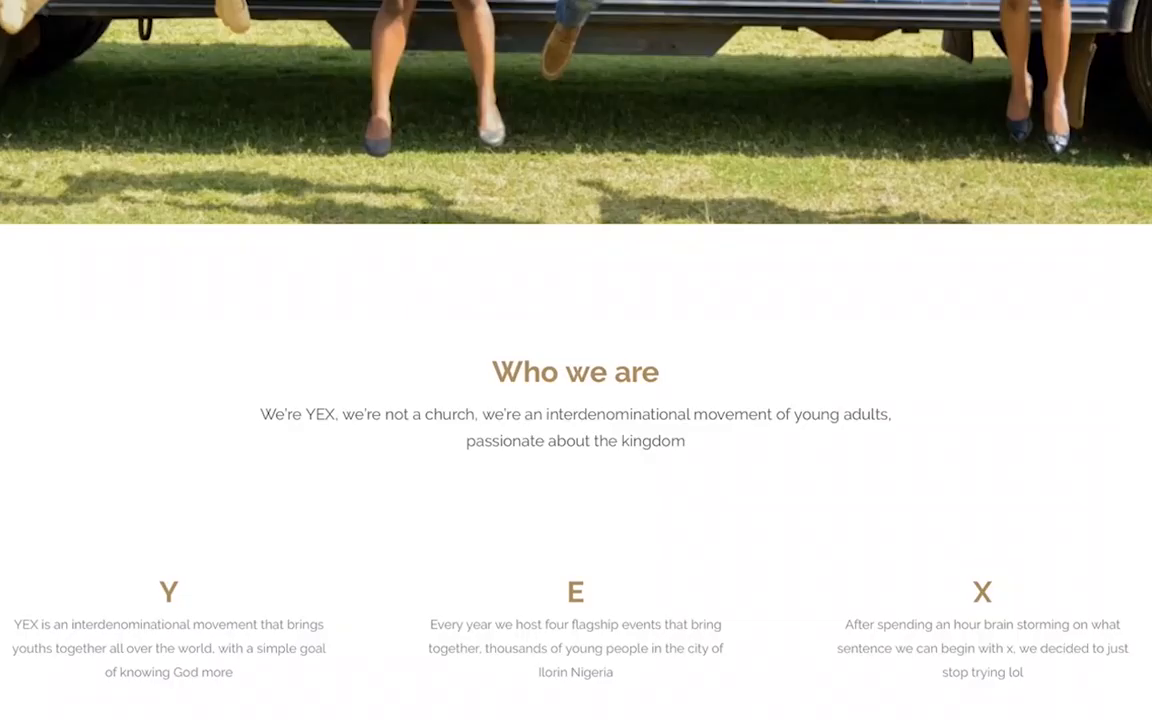
scroll(576, 400, "up", 5)
scroll(576, 400, "down", 4)
scroll(576, 400, "down", 15)
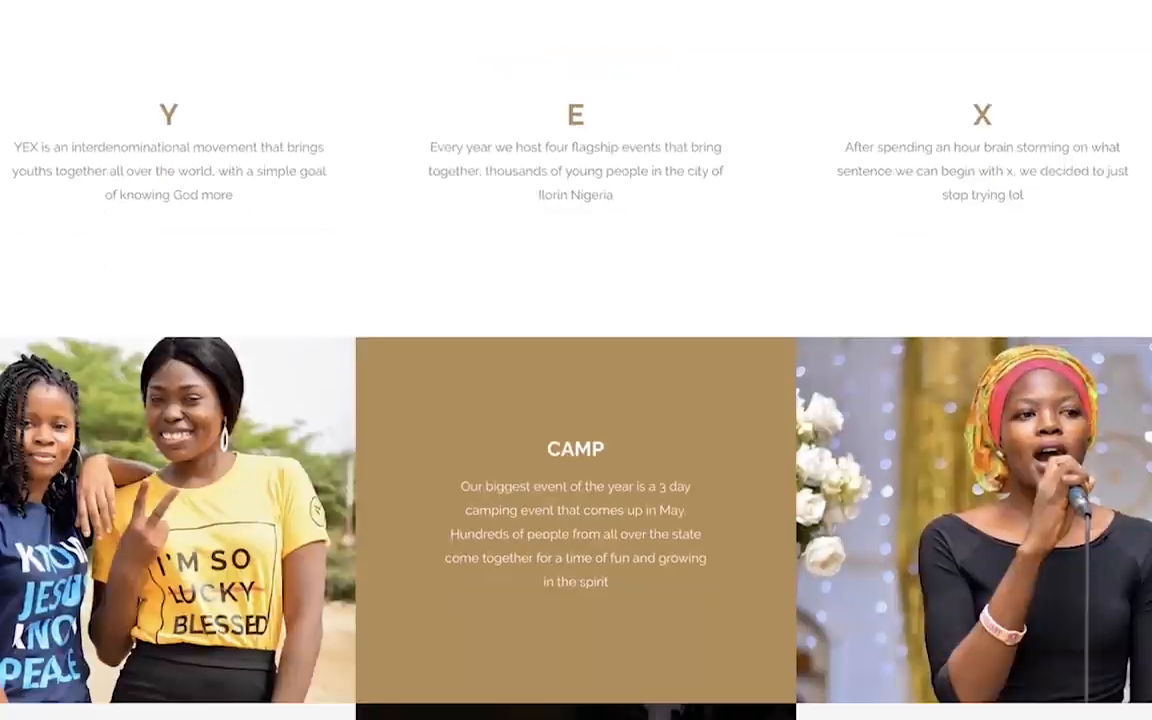
scroll(576, 400, "down", 15)
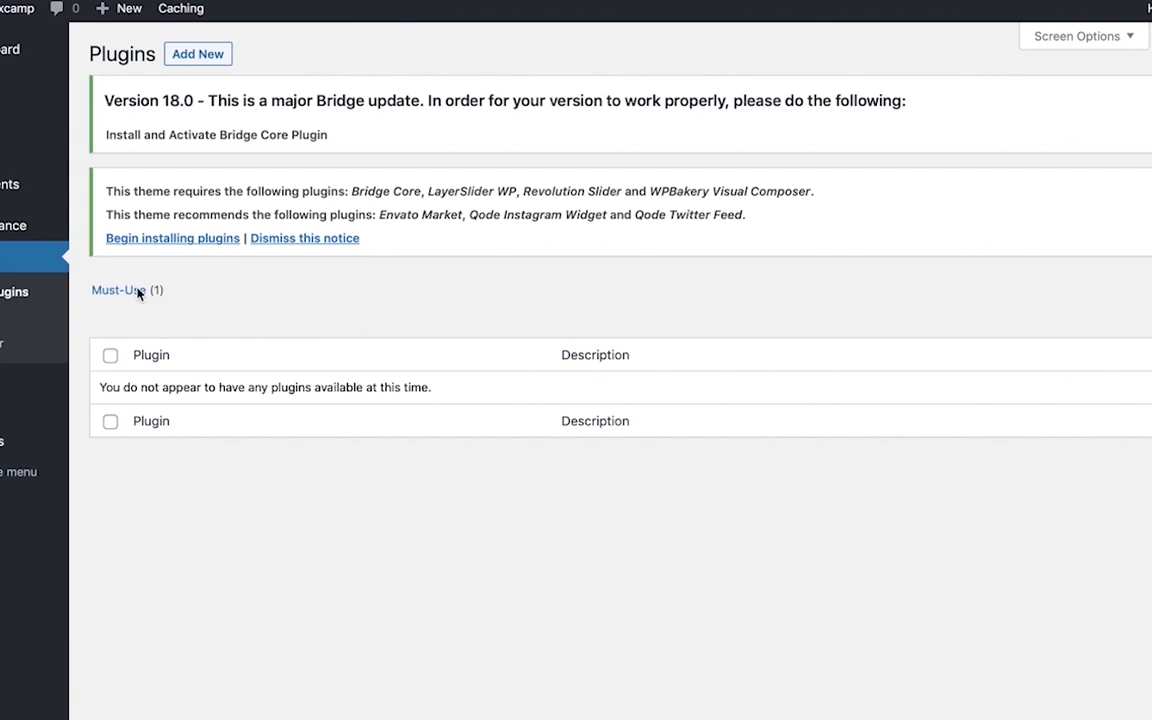
Bulk-install all seven Bridge plugins, including Bridge Core, LayerSlider WP and WPBakery
left_click(183, 240)
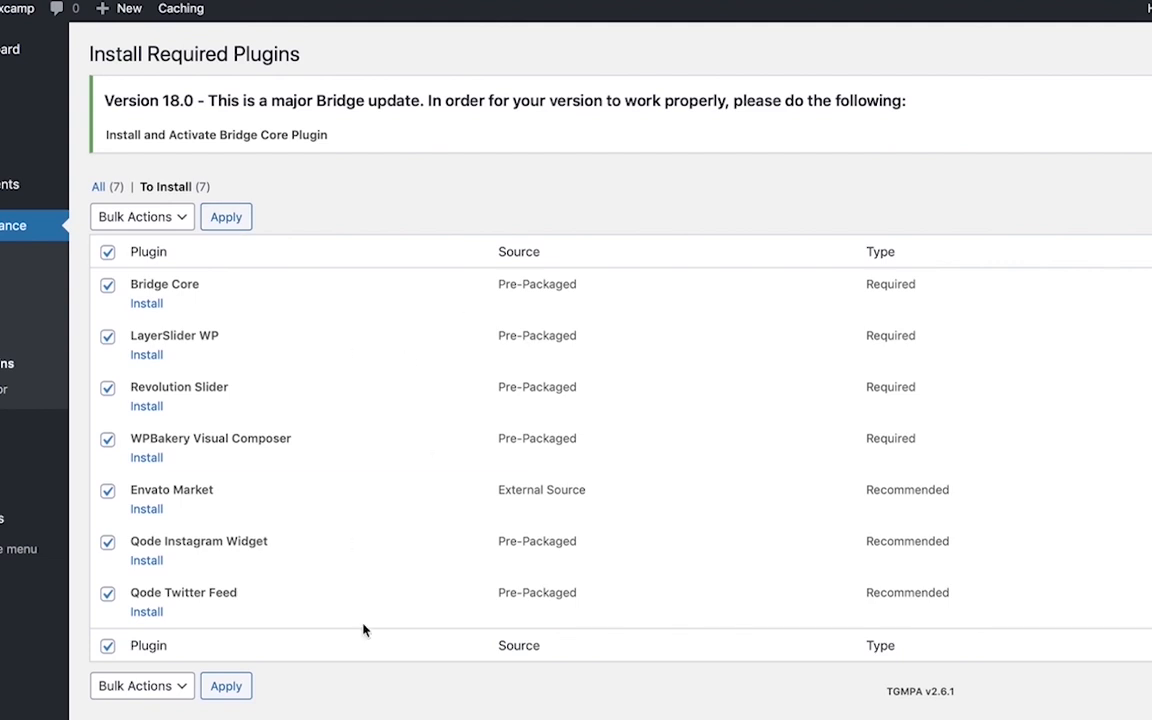
left_click(215, 227)
mouse_move(3, 428)
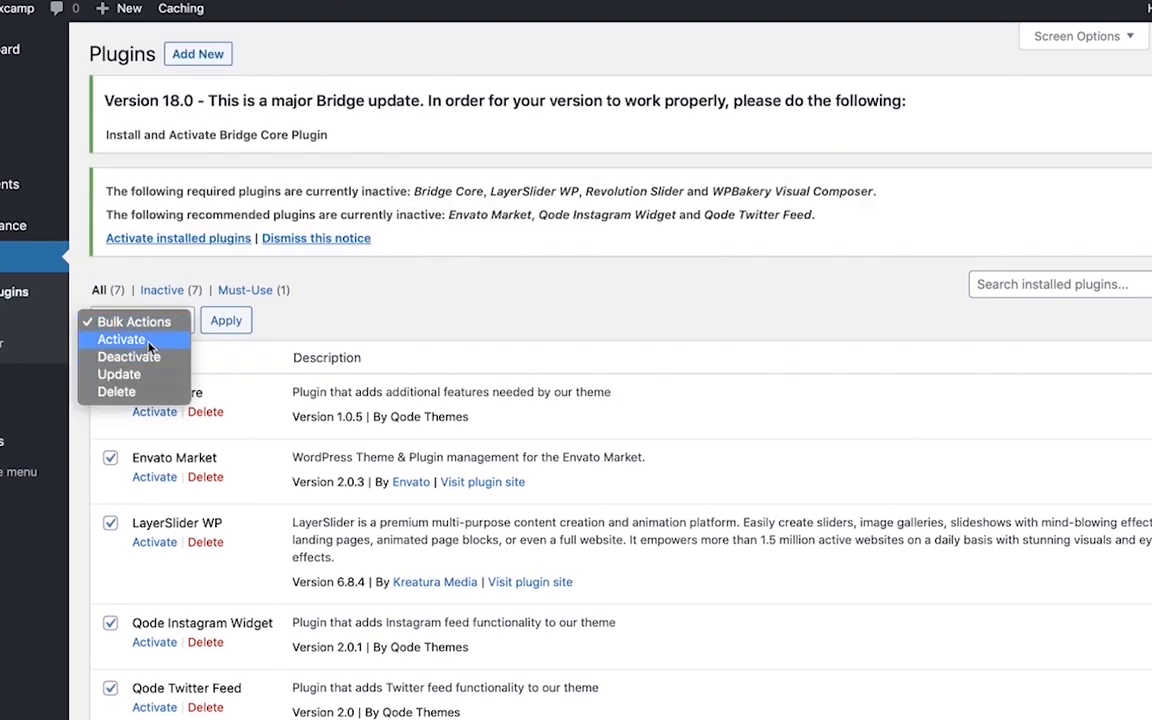
scroll(432, 678, "down", 3)
scroll(432, 678, "up", 3)
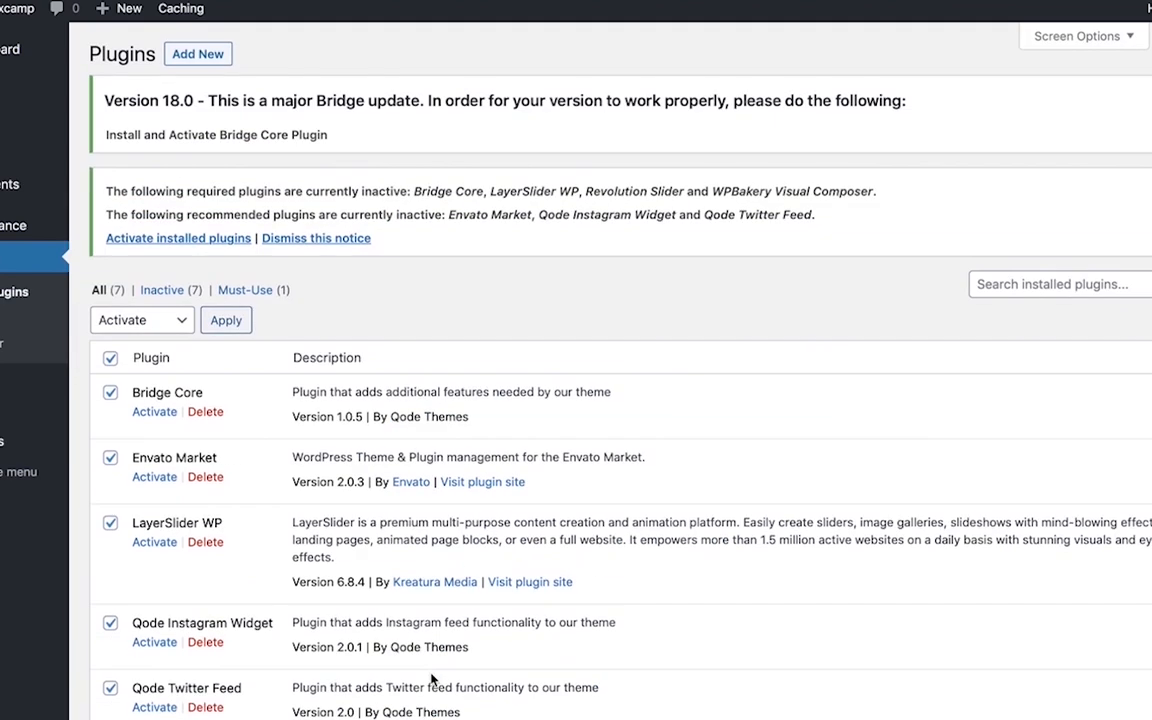